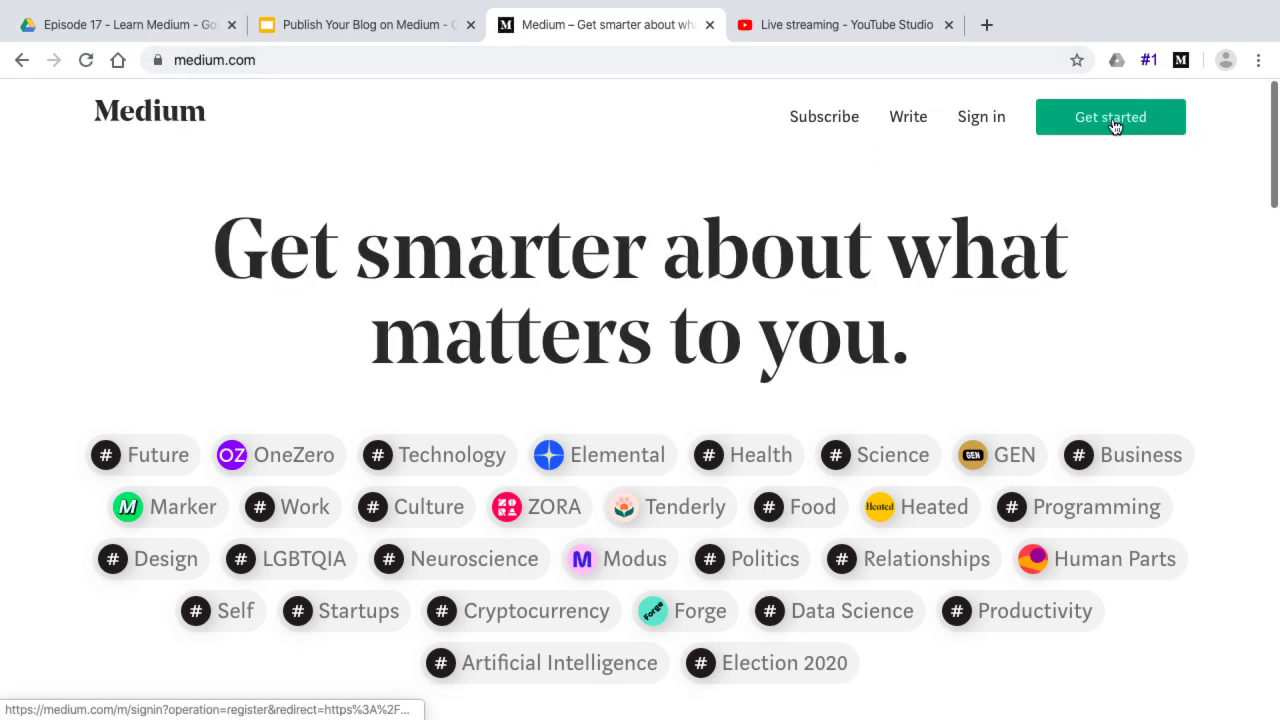
# Start a new Medium account from Get started, choosing Sign up with Google
pyautogui.click(1113, 130)
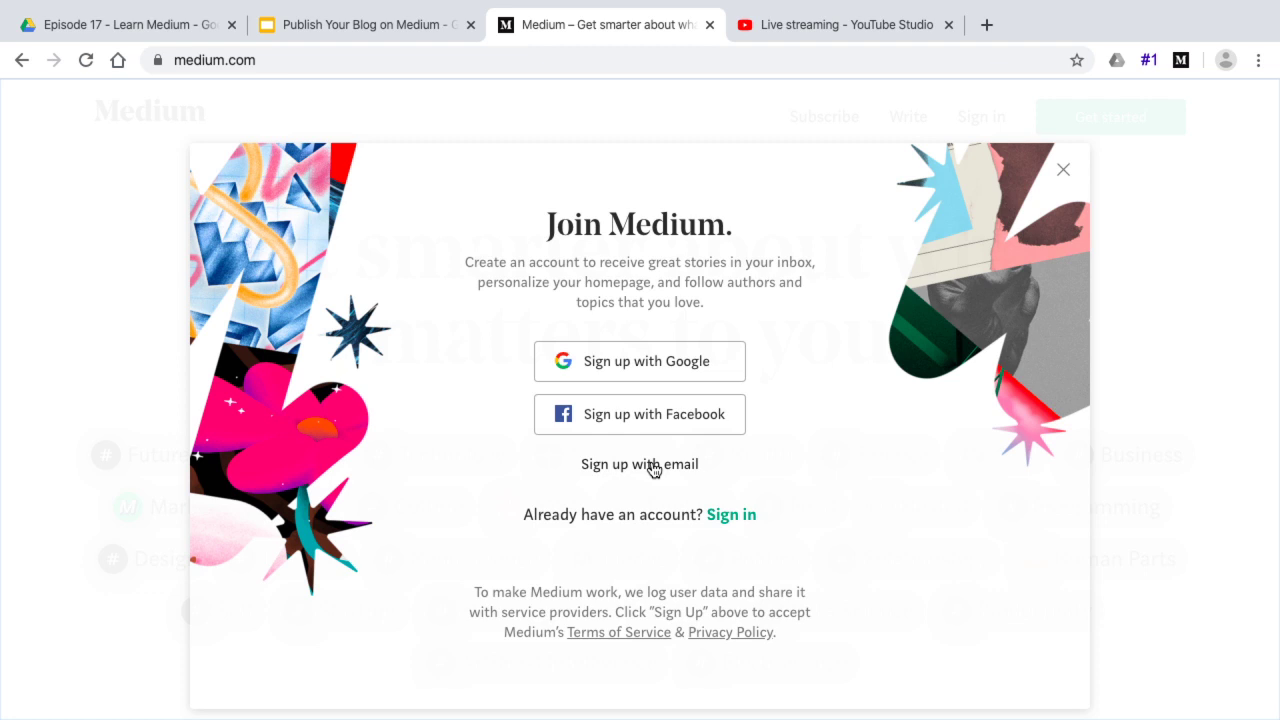
pyautogui.click(646, 360)
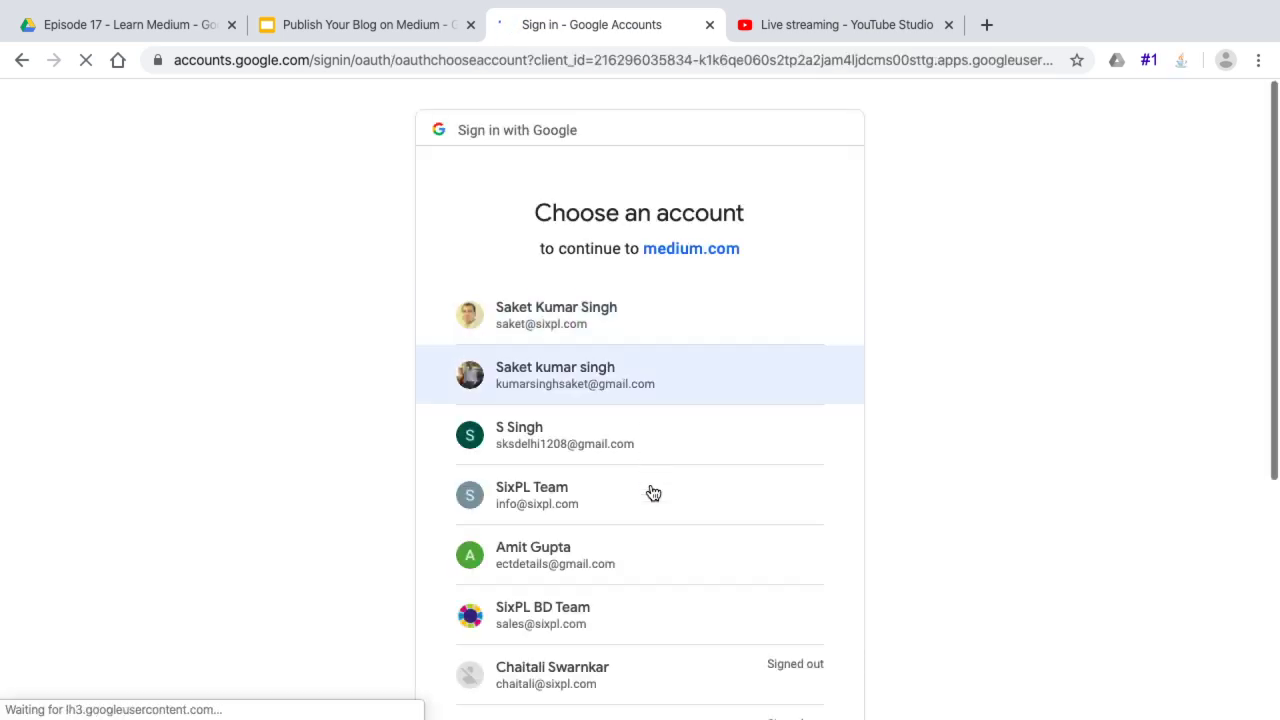
# Select the signed-in Google account to continue to medium.com with
pyautogui.scroll(-1, 651, 506)
pyautogui.scroll(-1, 651, 506)
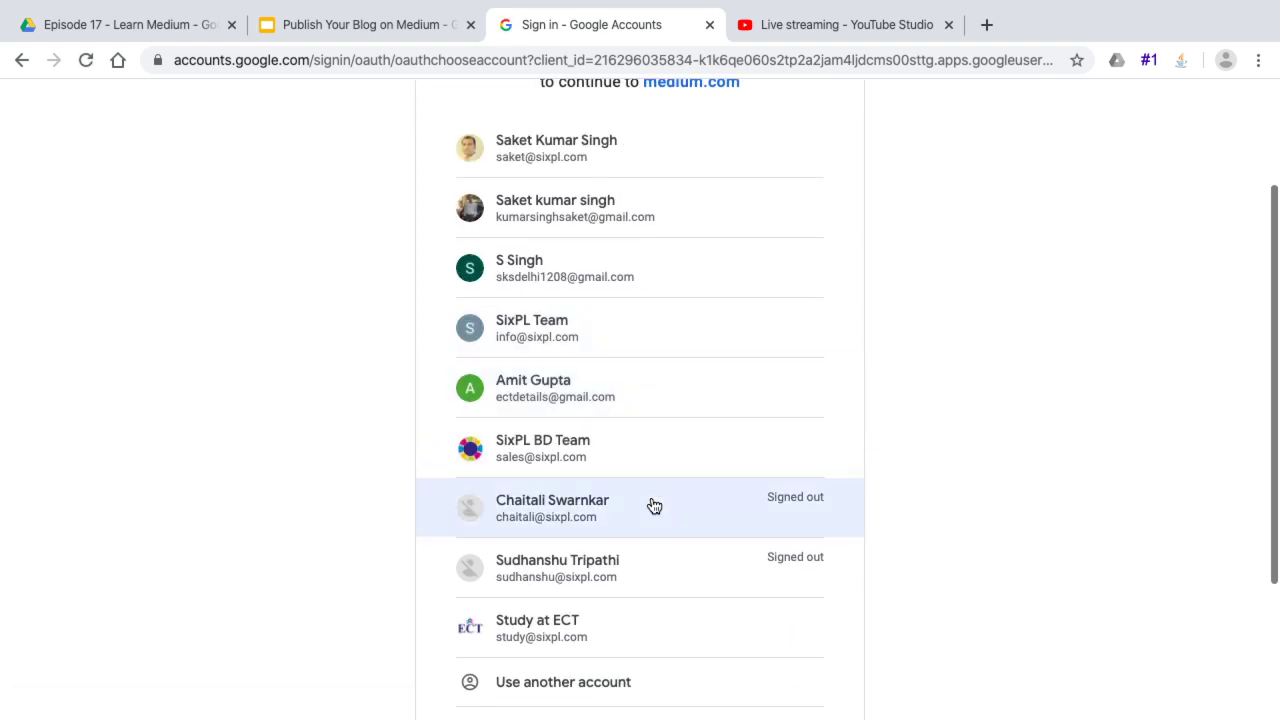
pyautogui.scroll(1, 651, 506)
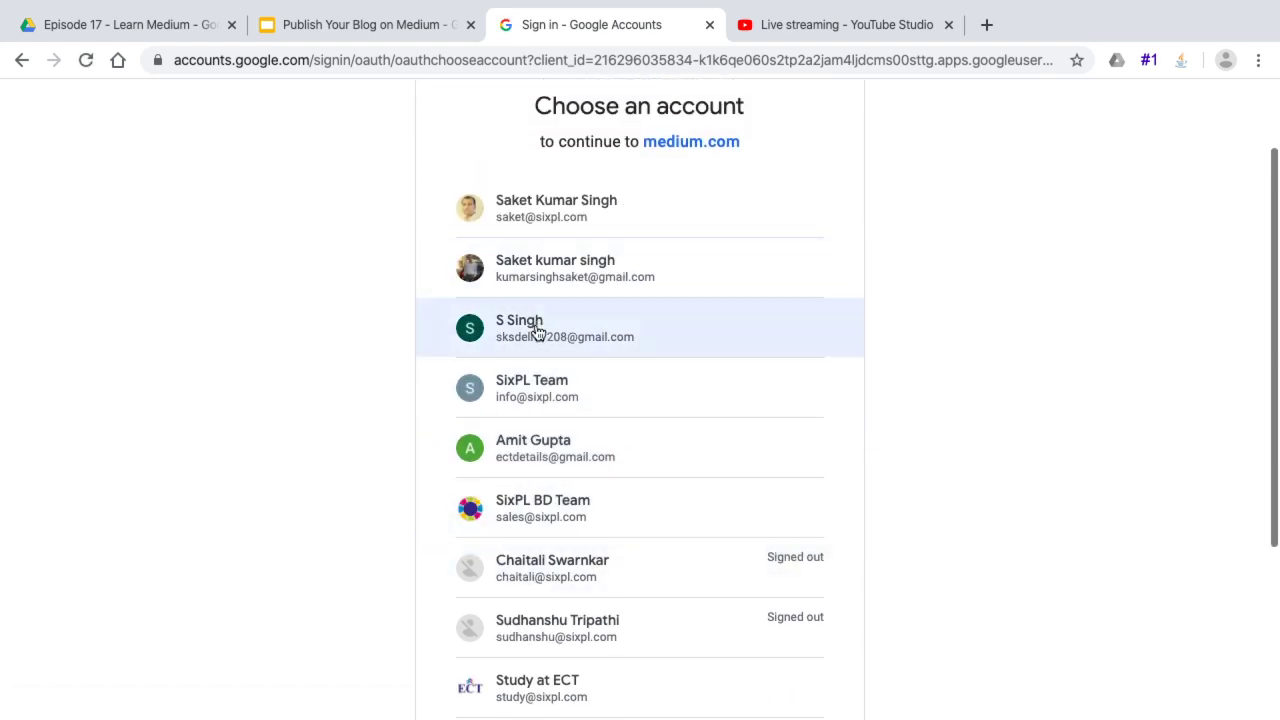
pyautogui.click(535, 330)
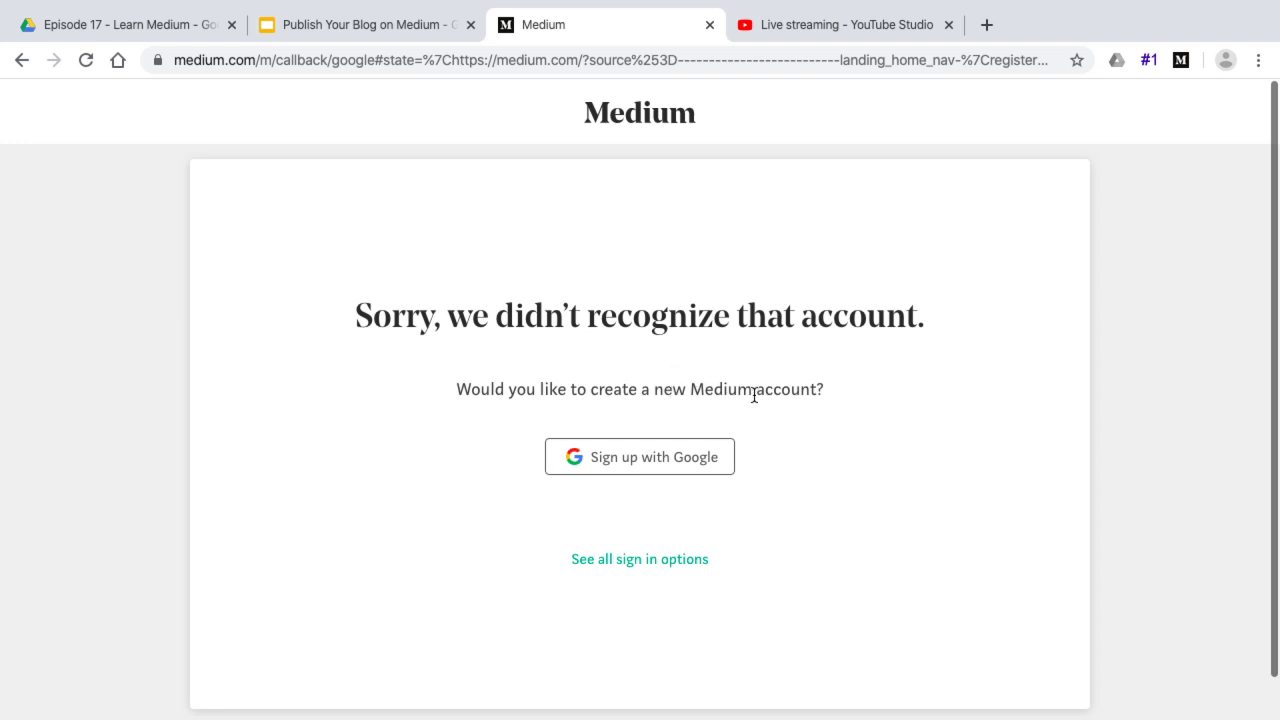
# Confirm Google sign-up, replace the prefilled full name with the user's full name, and create the account
pyautogui.click(640, 464)
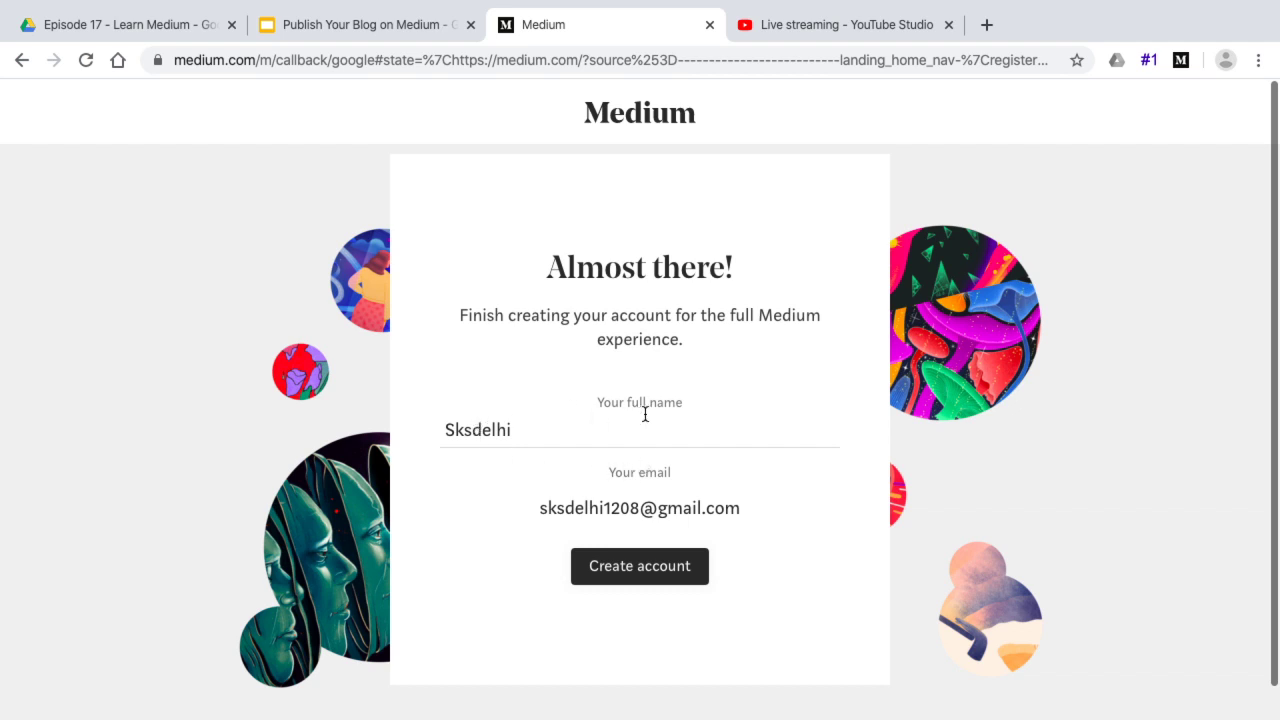
pyautogui.doubleClick(513, 433)
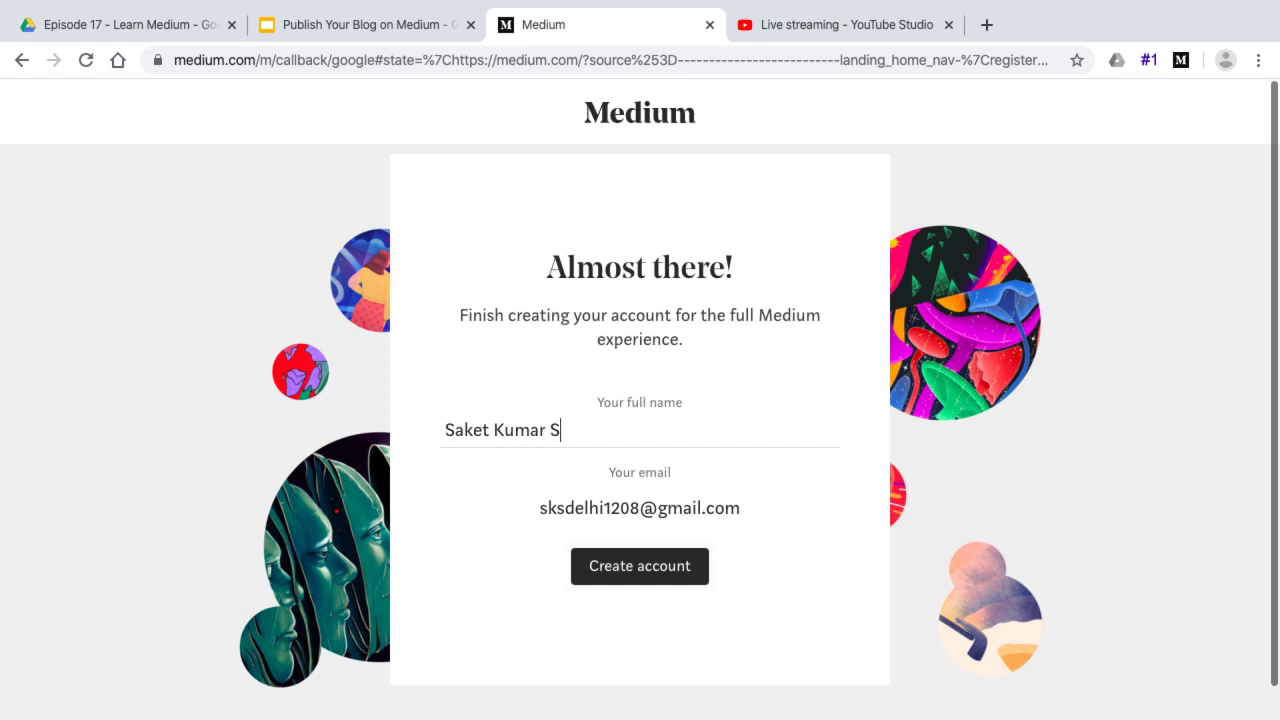
pyautogui.click(667, 563)
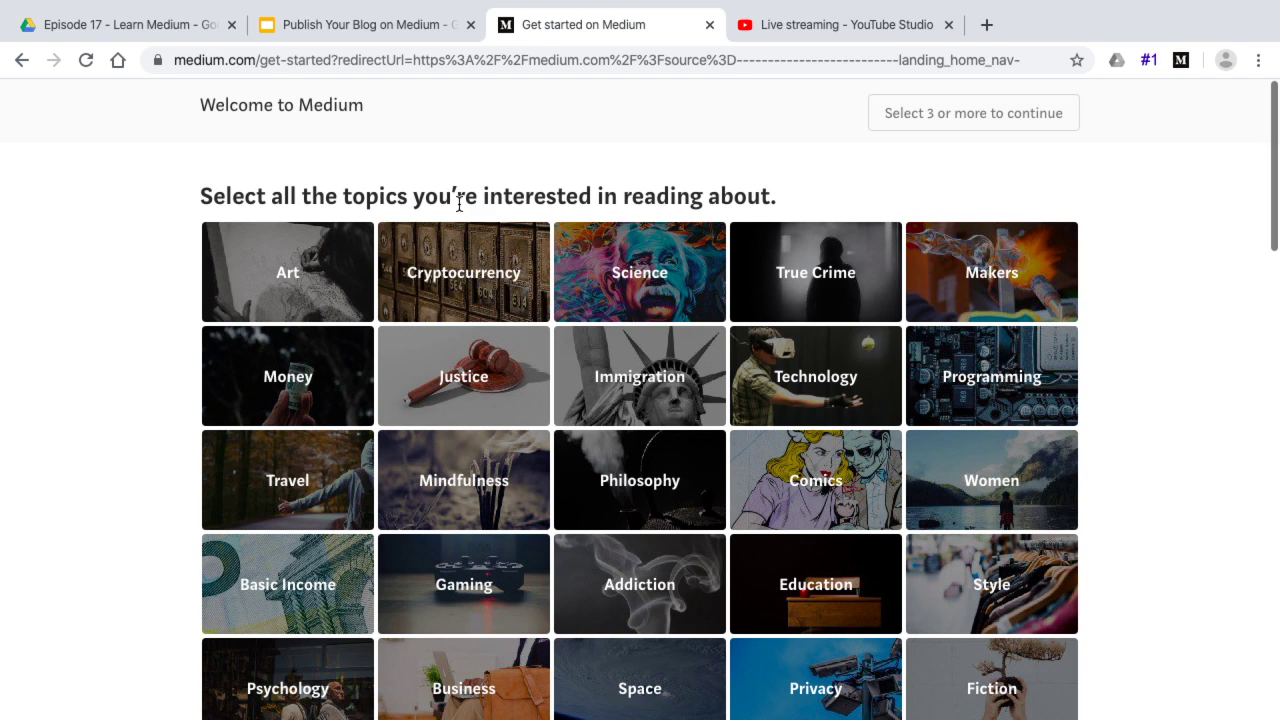
# Capture the Medium topics page with Lightshot and paste it into prnt.sc in a new tab
pyautogui.press('super+shift+4')
pyautogui.moveTo(174, 91); pyautogui.dragTo(1108, 706)
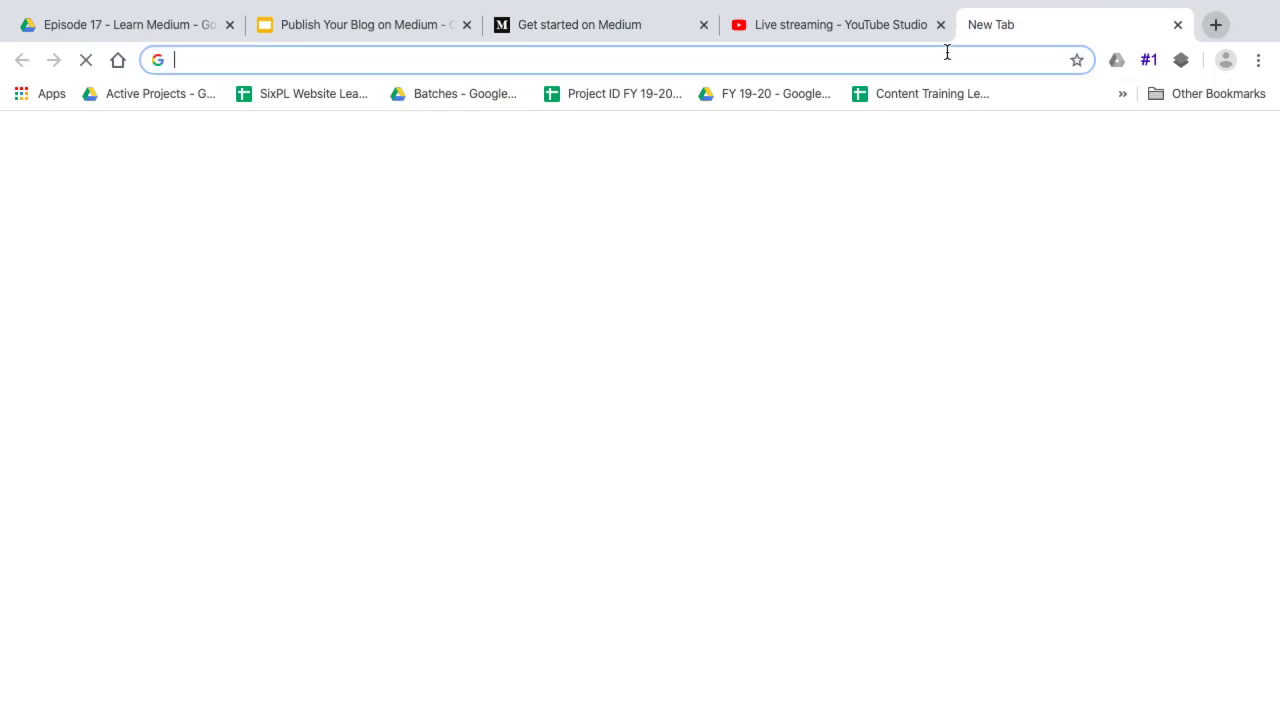
pyautogui.click(987, 24)
pyautogui.write('prnt')
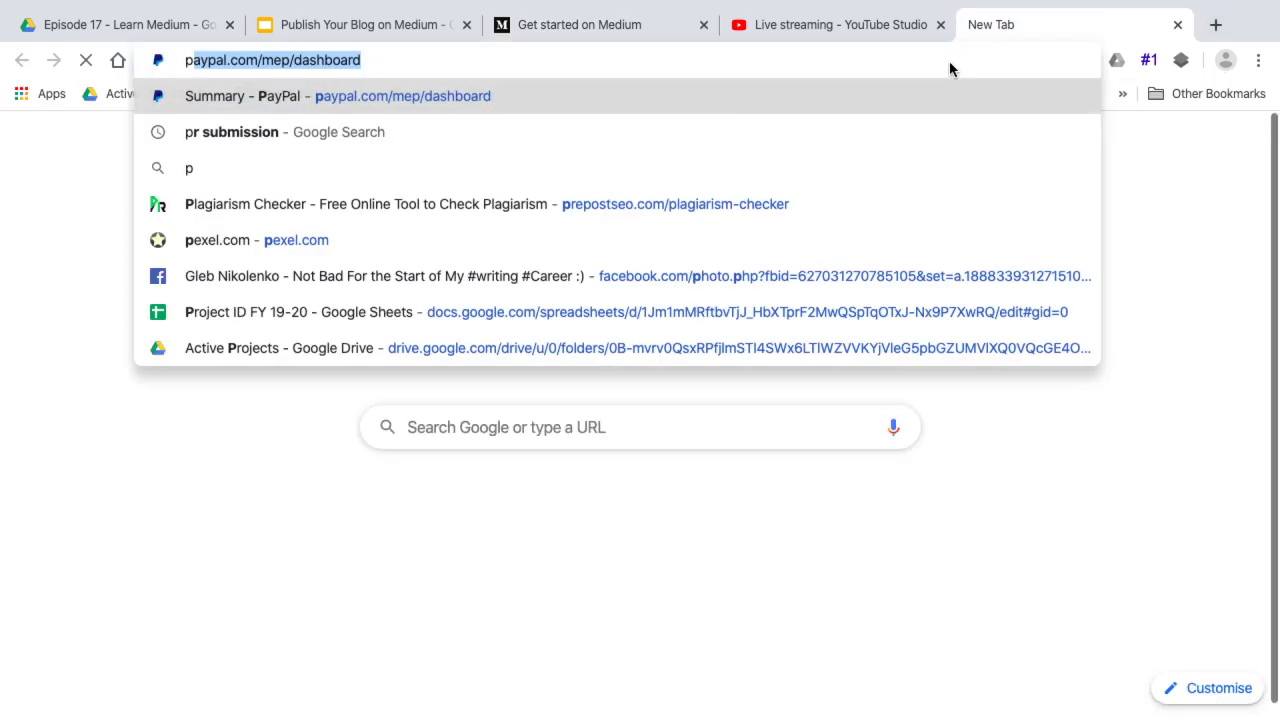
pyautogui.press('Return')
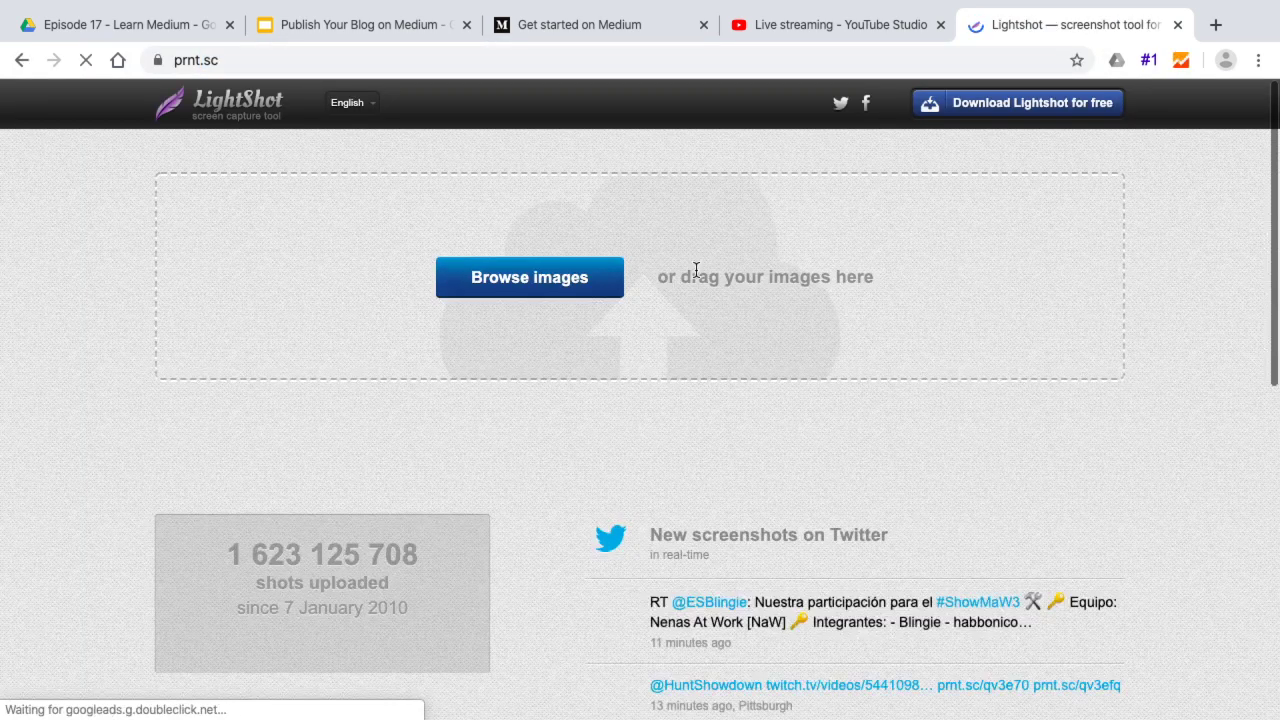
pyautogui.hotkey('ctrl', 'v')
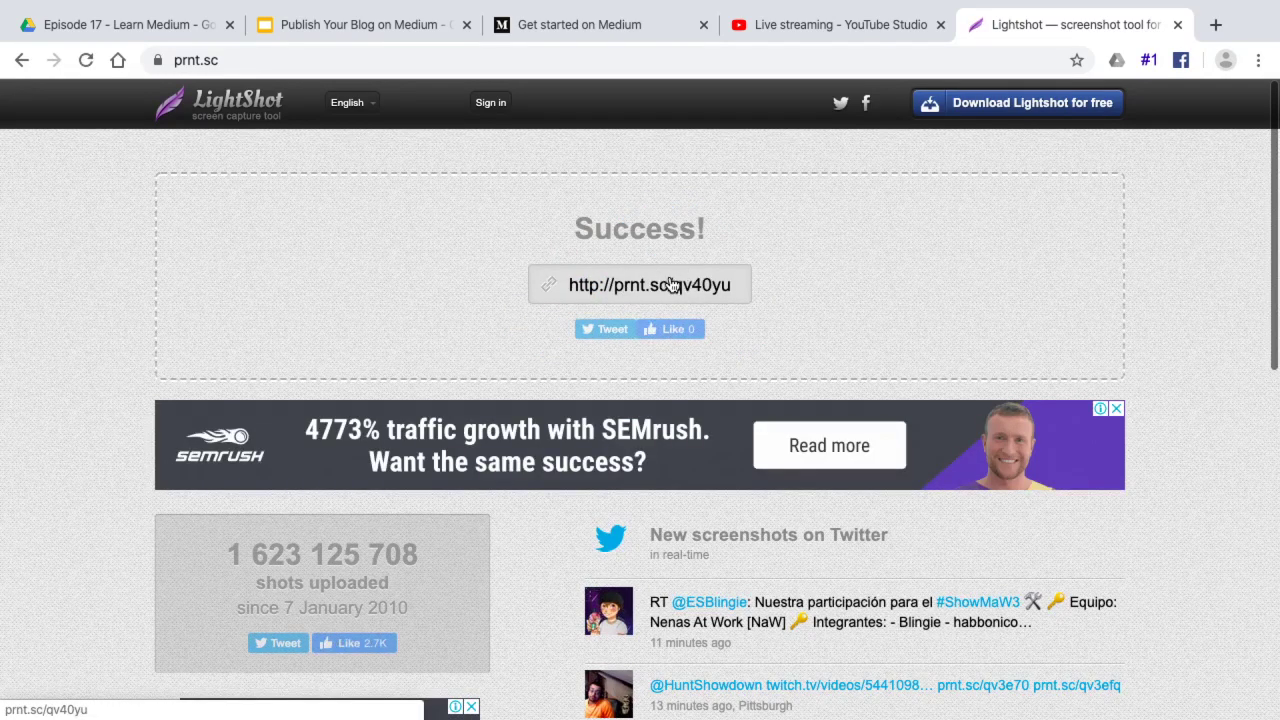
# Open the uploaded screenshot's shareable link, then return to the Medium topics tab
pyautogui.click(626, 288)
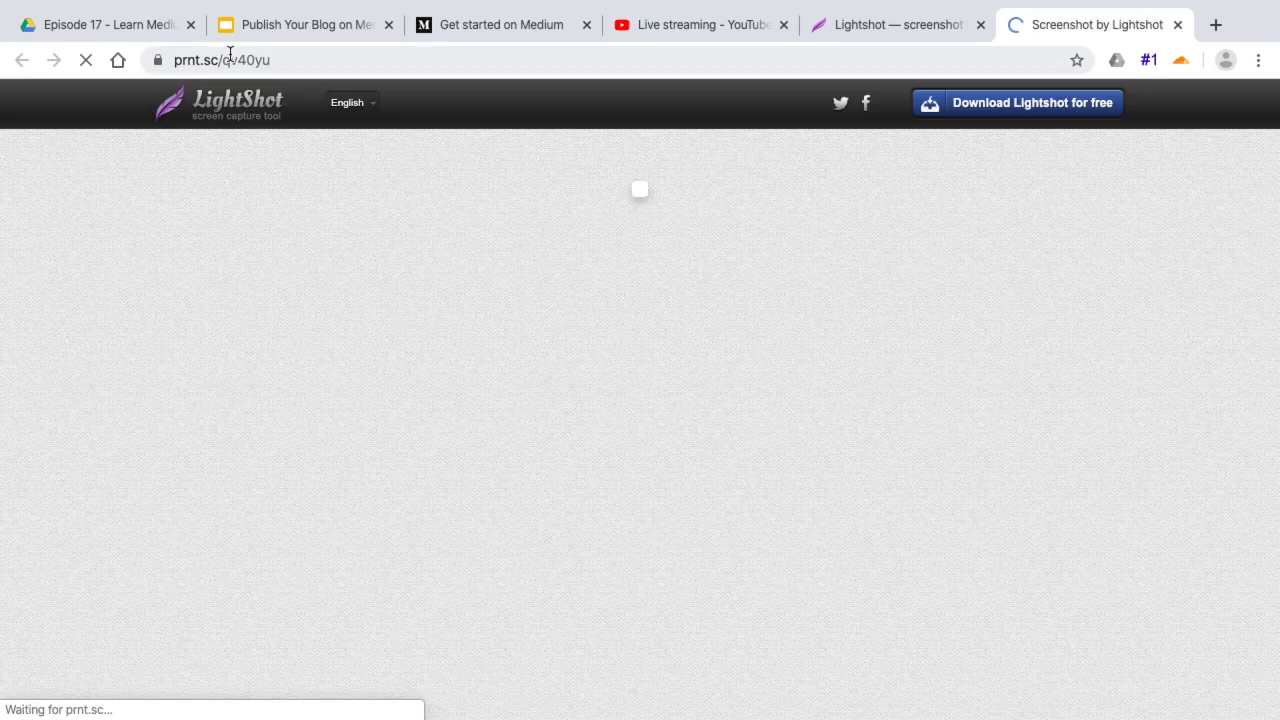
pyautogui.click(229, 60)
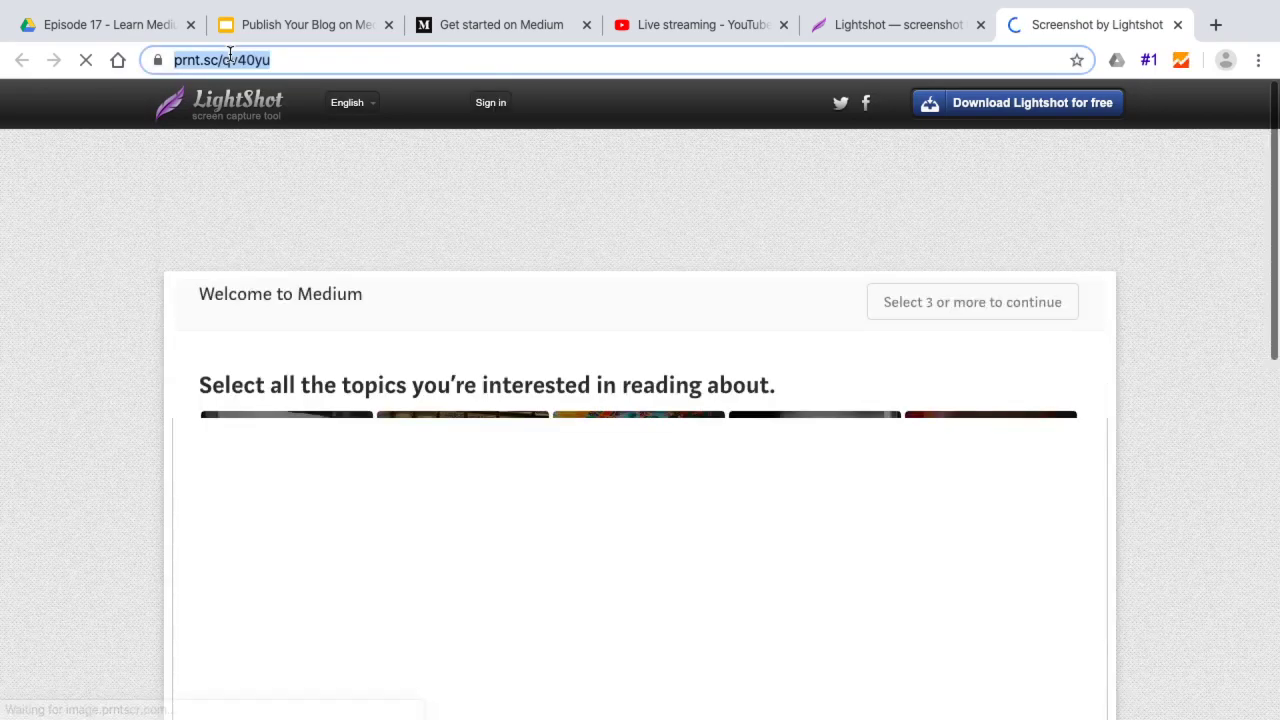
pyautogui.scroll(-3, 411, 262)
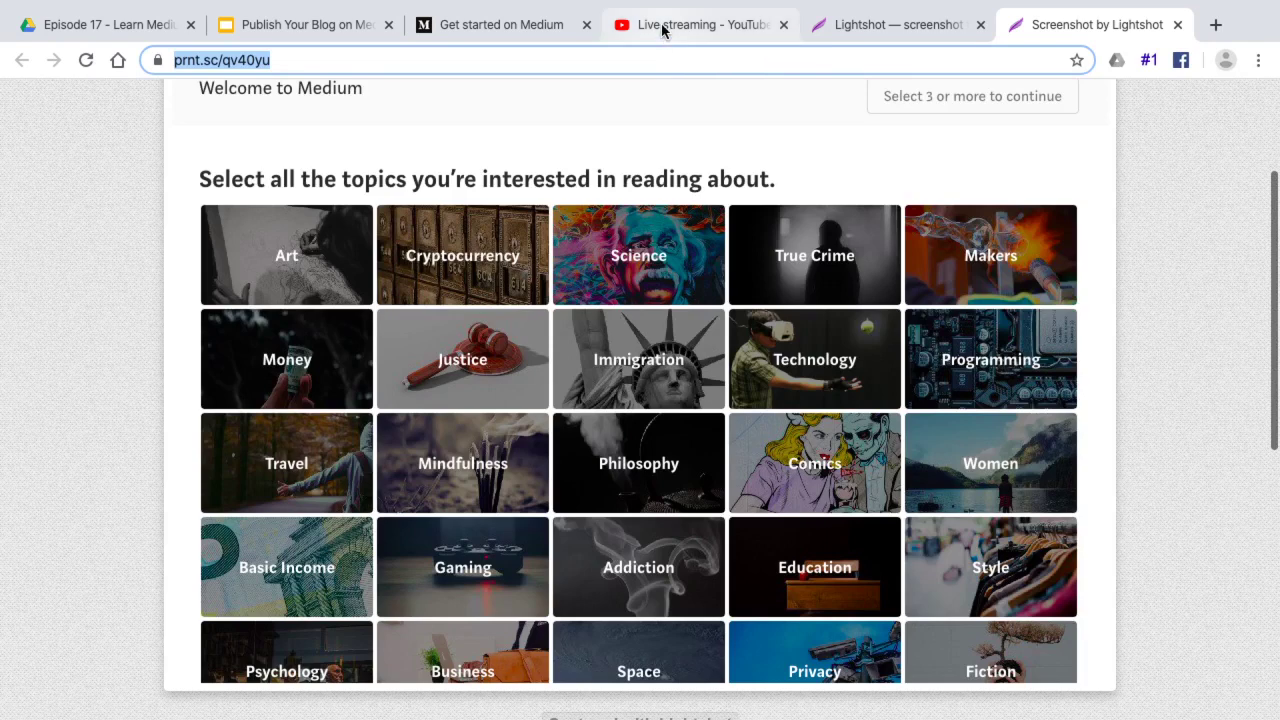
pyautogui.click(460, 28)
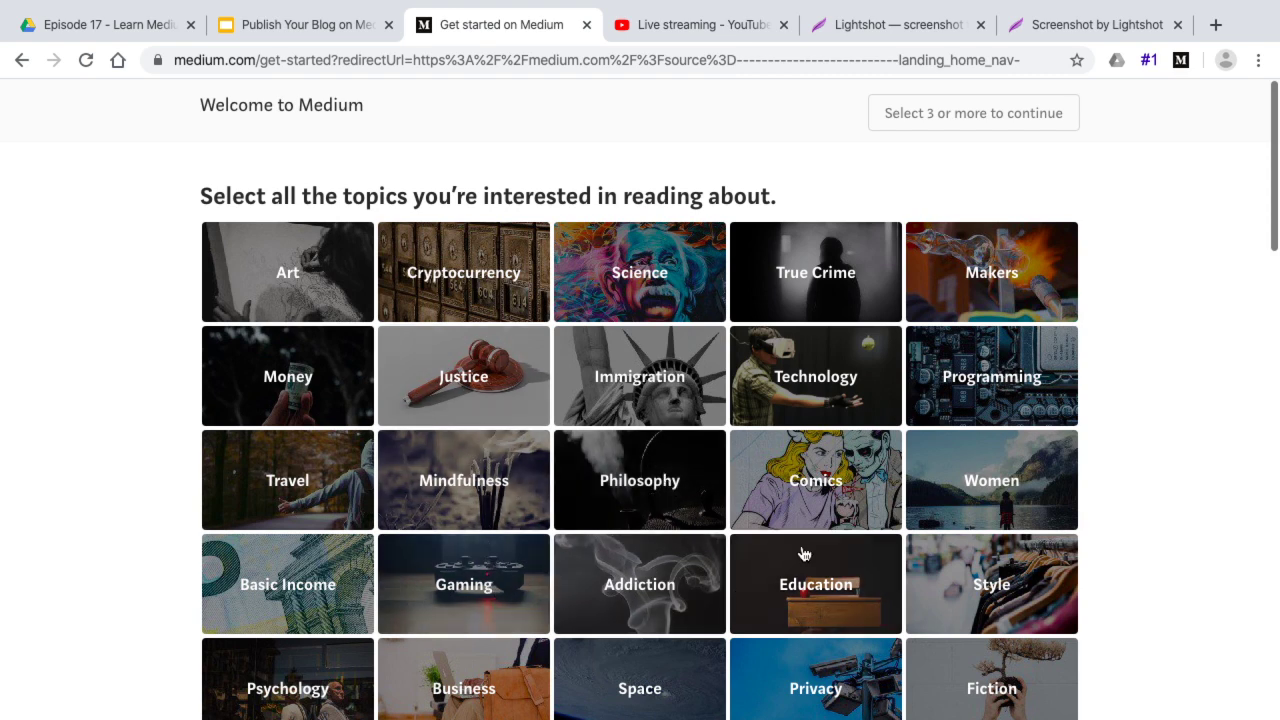
# Pick the Writing, Startups, Social Media, Marketing and Leadership tiles in the topic grid
pyautogui.scroll(-1, 803, 553)
pyautogui.scroll(-5, 803, 553)
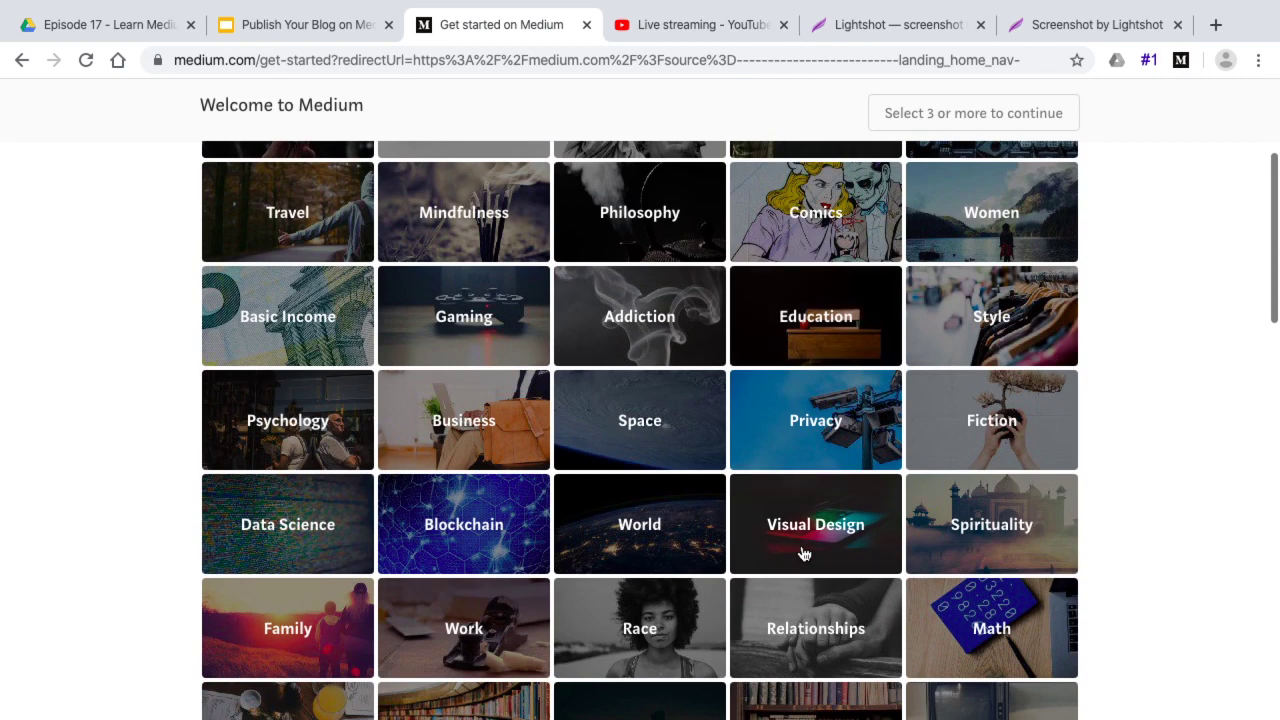
pyautogui.scroll(-2, 803, 553)
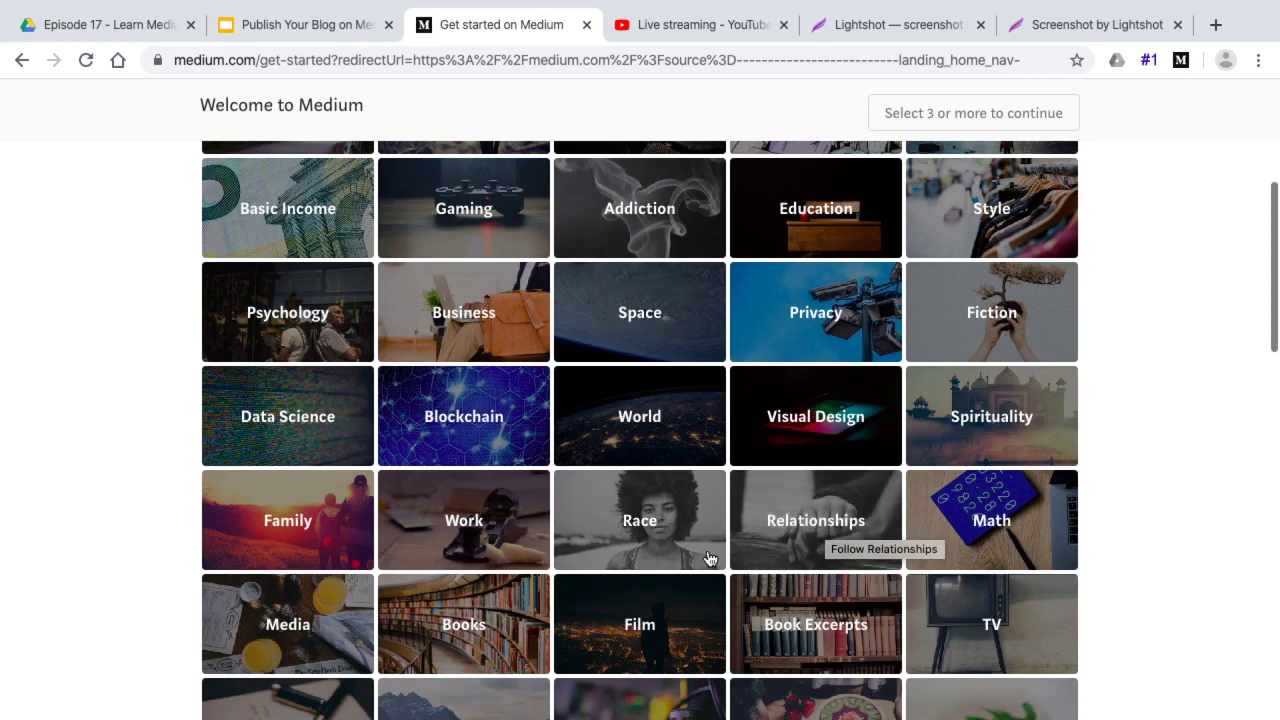
pyautogui.scroll(-5, 705, 560)
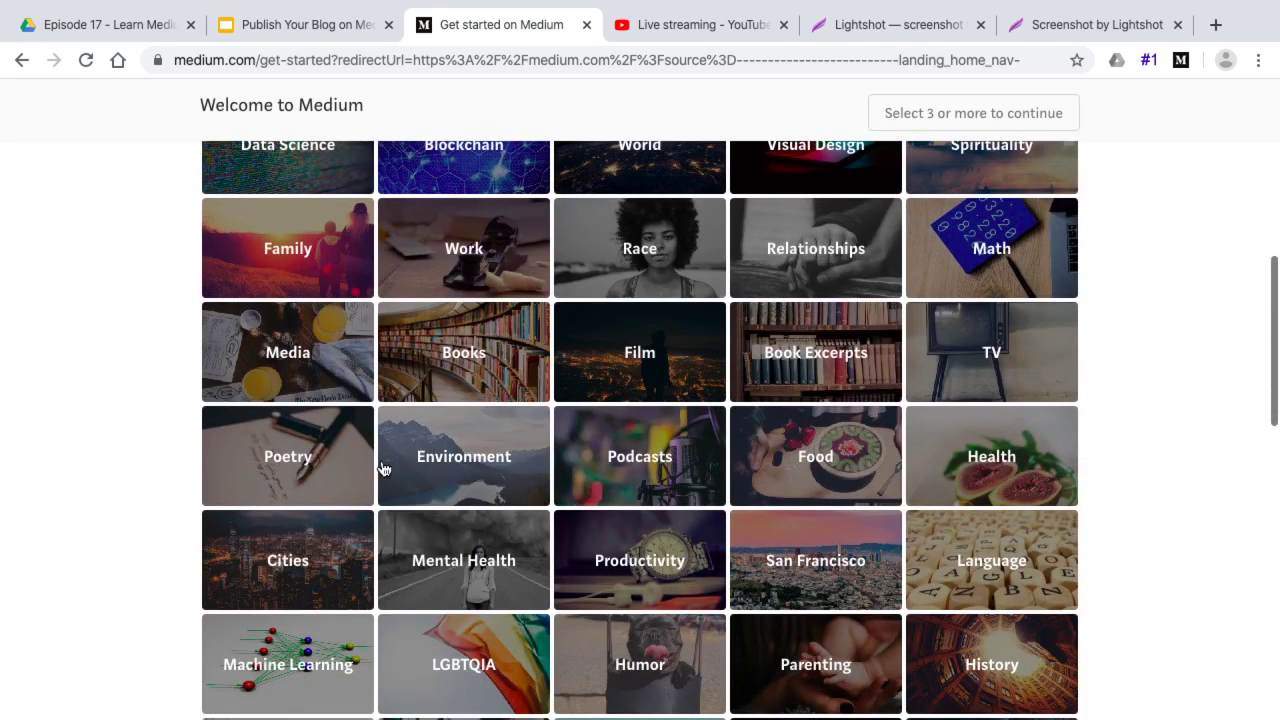
pyautogui.scroll(-7, 522, 622)
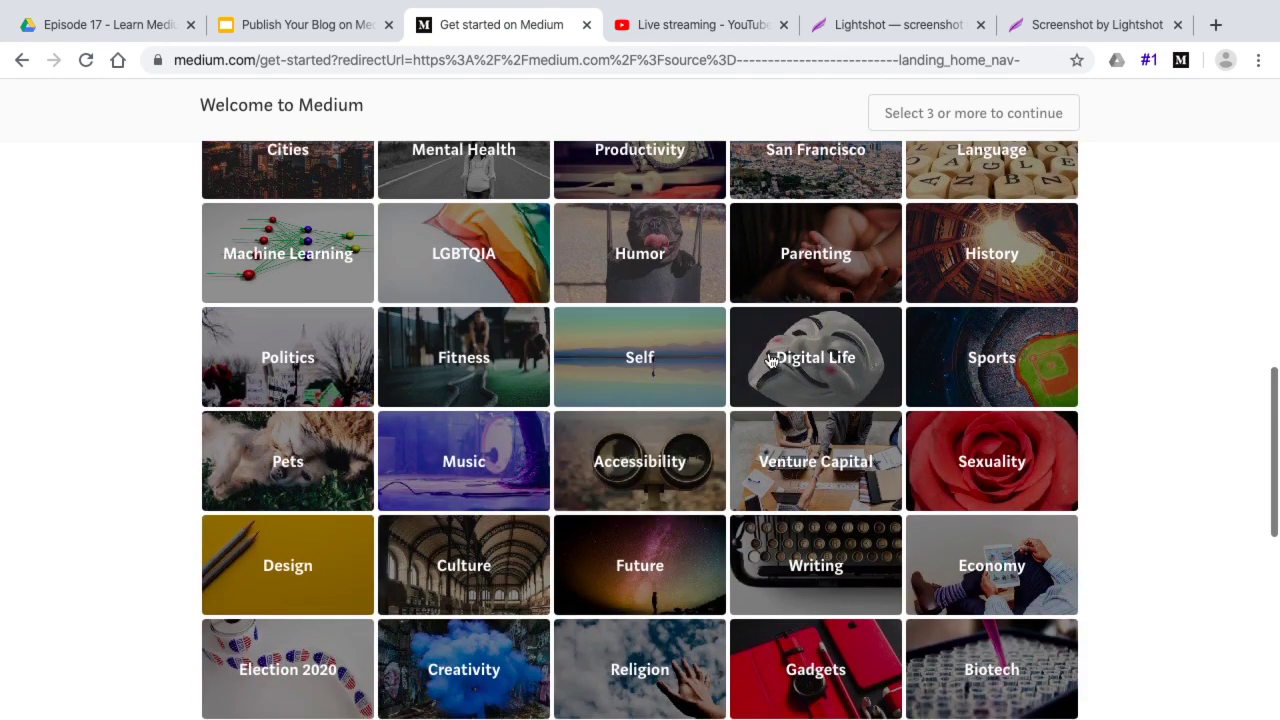
pyautogui.scroll(-2, 866, 571)
pyautogui.scroll(-2, 866, 573)
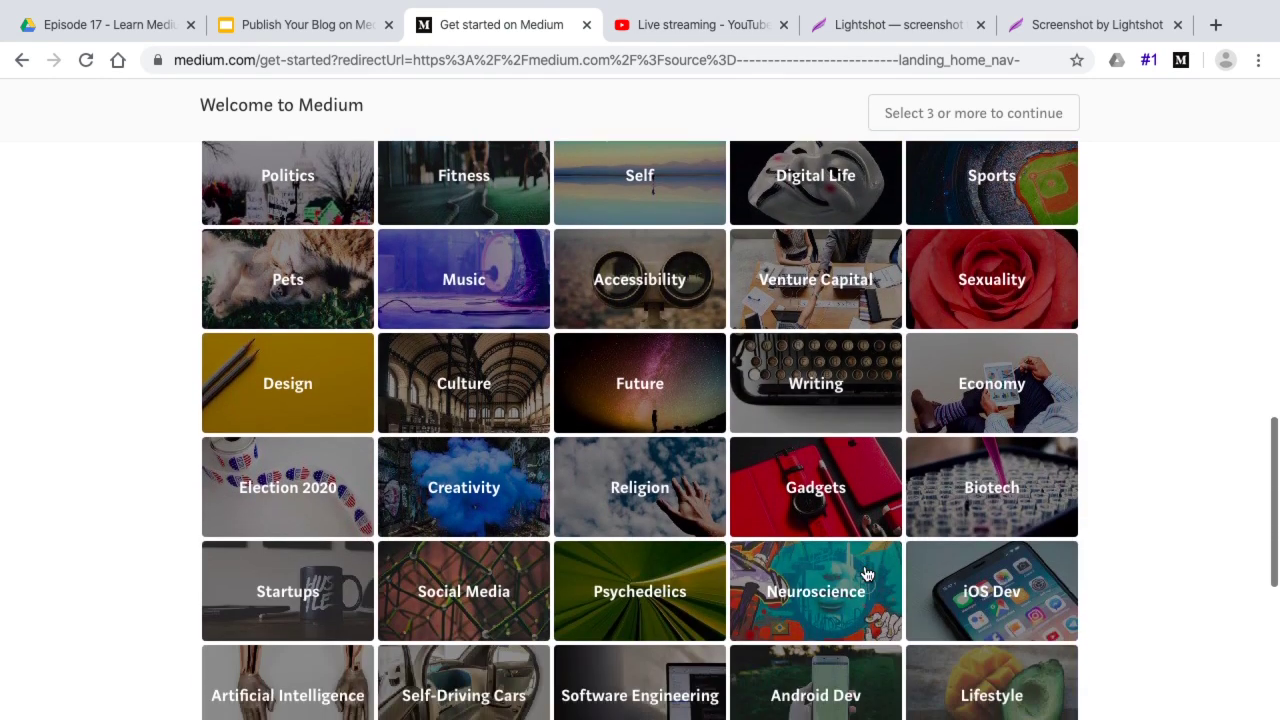
pyautogui.click(787, 355)
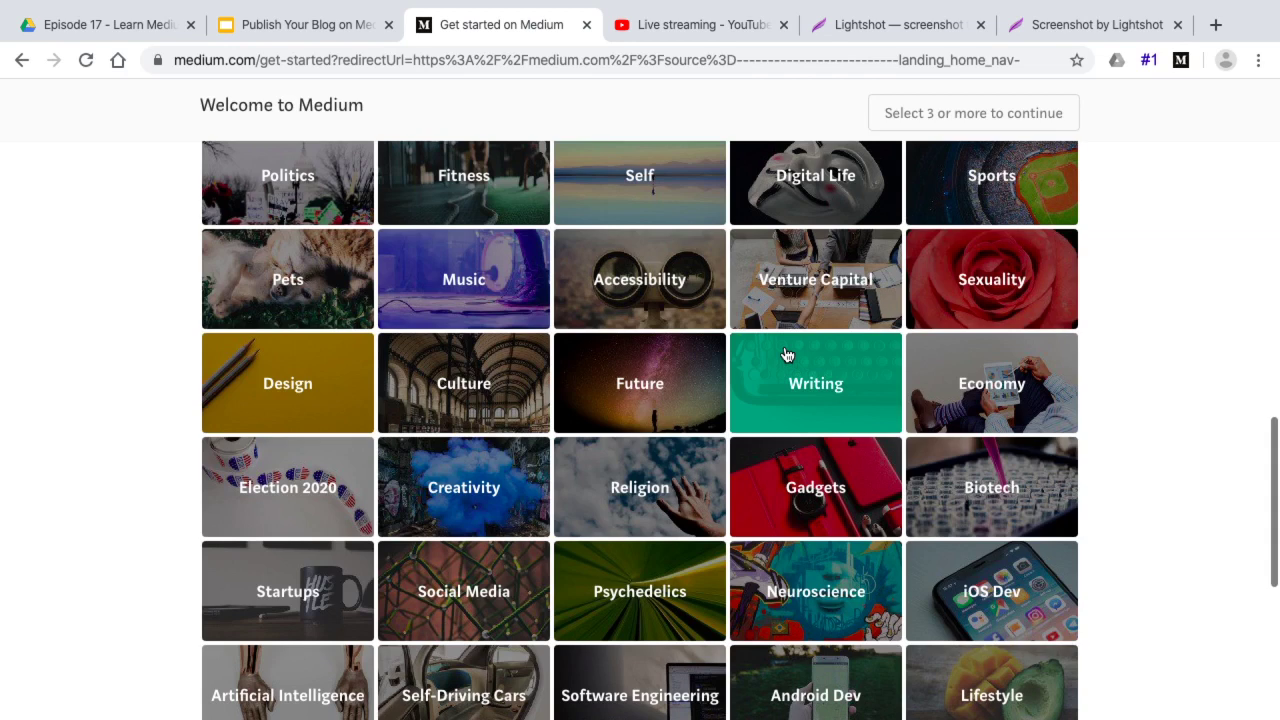
pyautogui.click(280, 617)
pyautogui.click(467, 596)
pyautogui.scroll(-5, 466, 596)
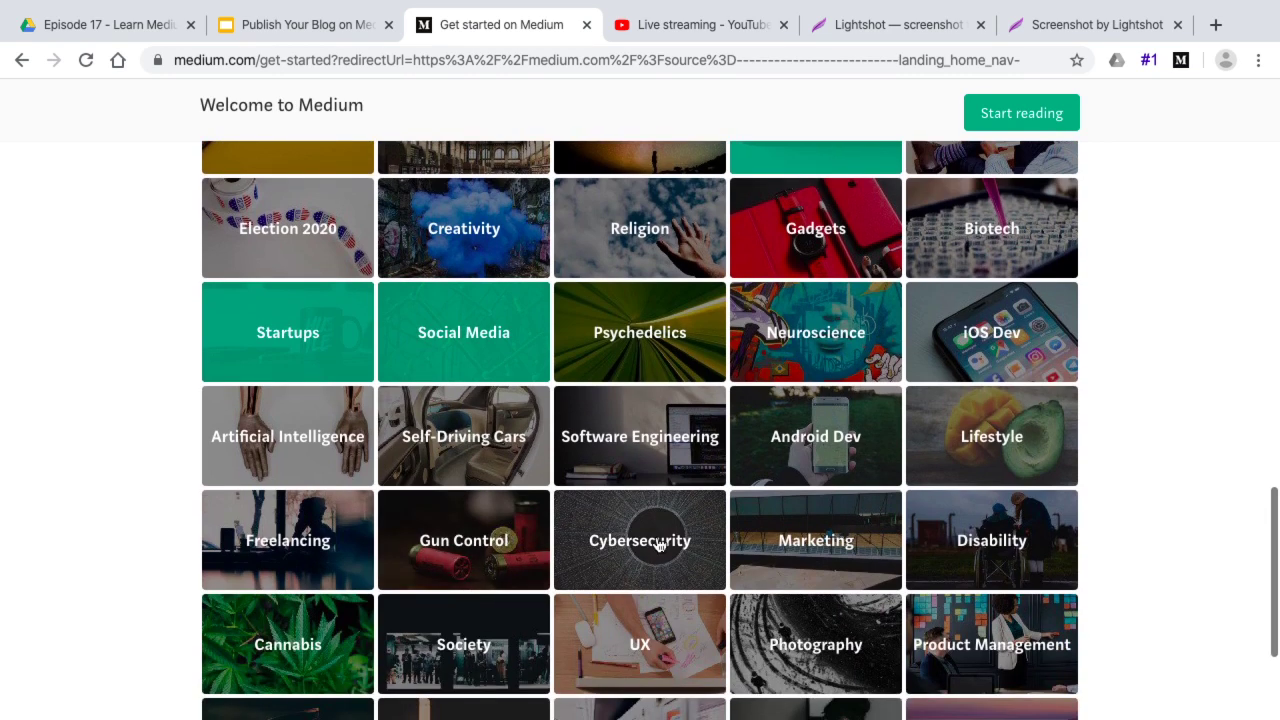
pyautogui.click(817, 547)
pyautogui.scroll(-4, 816, 547)
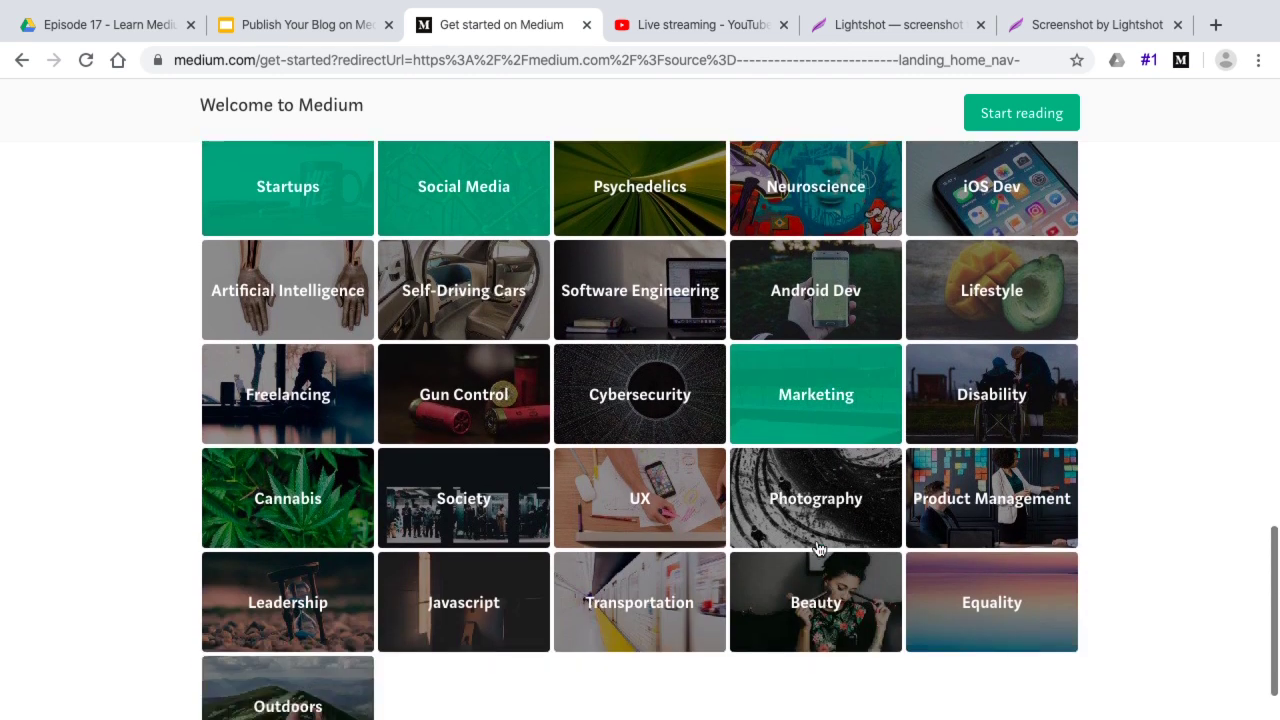
pyautogui.click(287, 558)
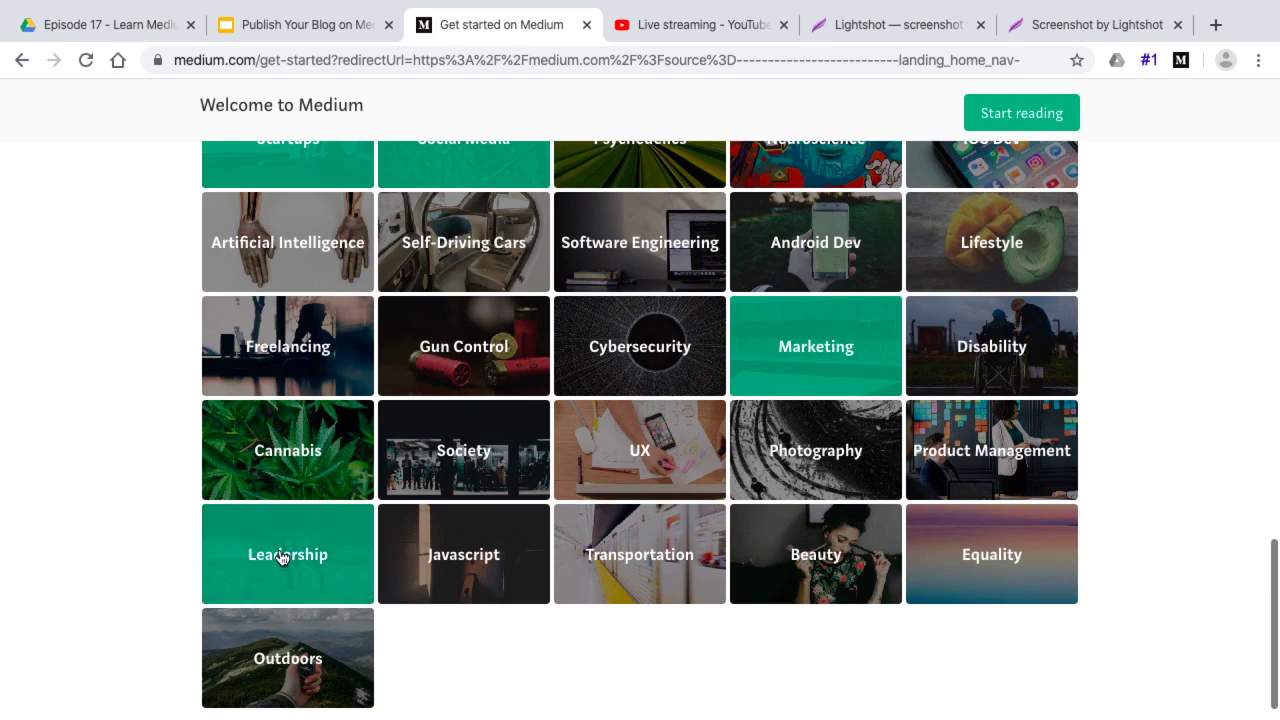
pyautogui.scroll(20, 230, 621)
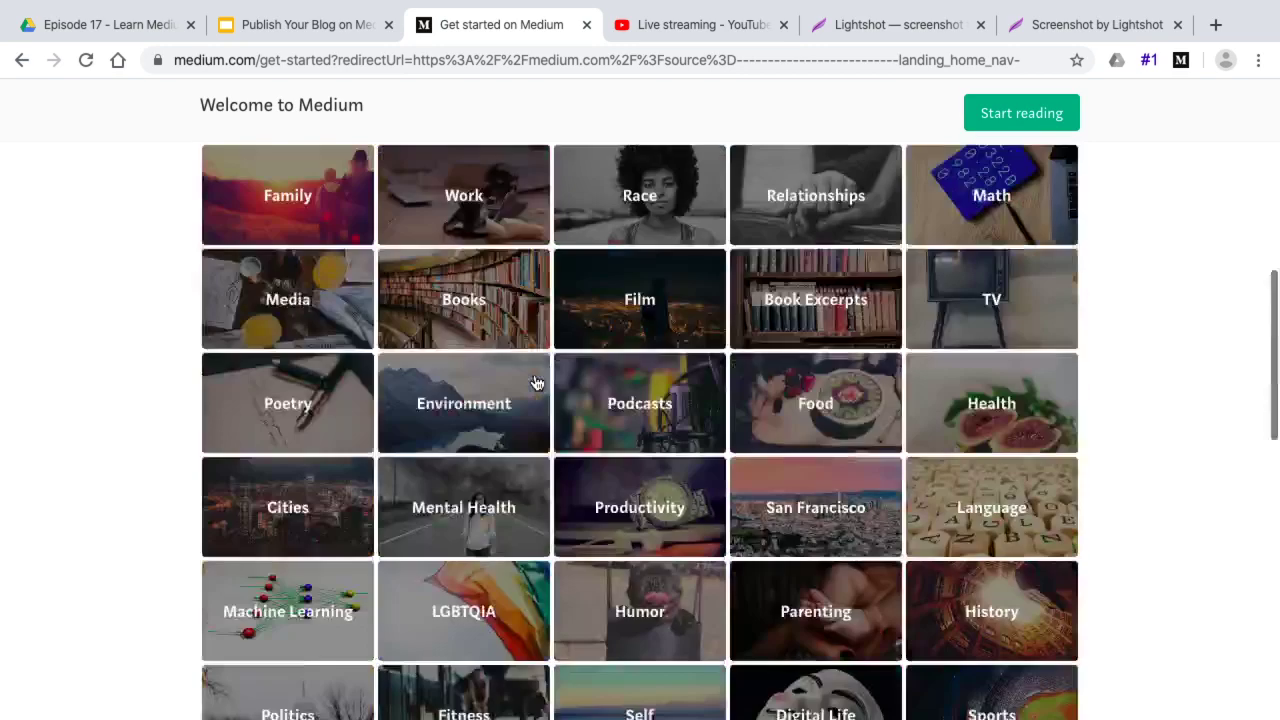
# Finish onboarding into the home feed, then present slide 6, 'Write a Blog on Medium'
pyautogui.click(1036, 120)
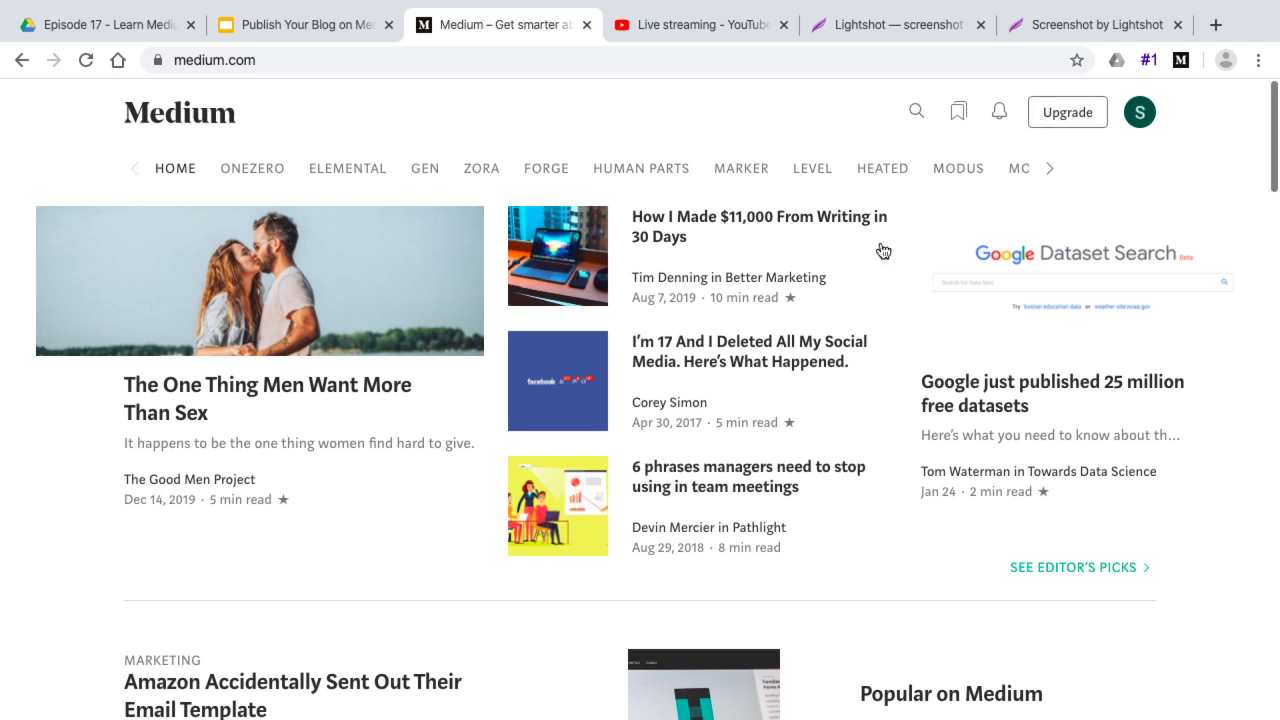
pyautogui.scroll(-7, 963, 360)
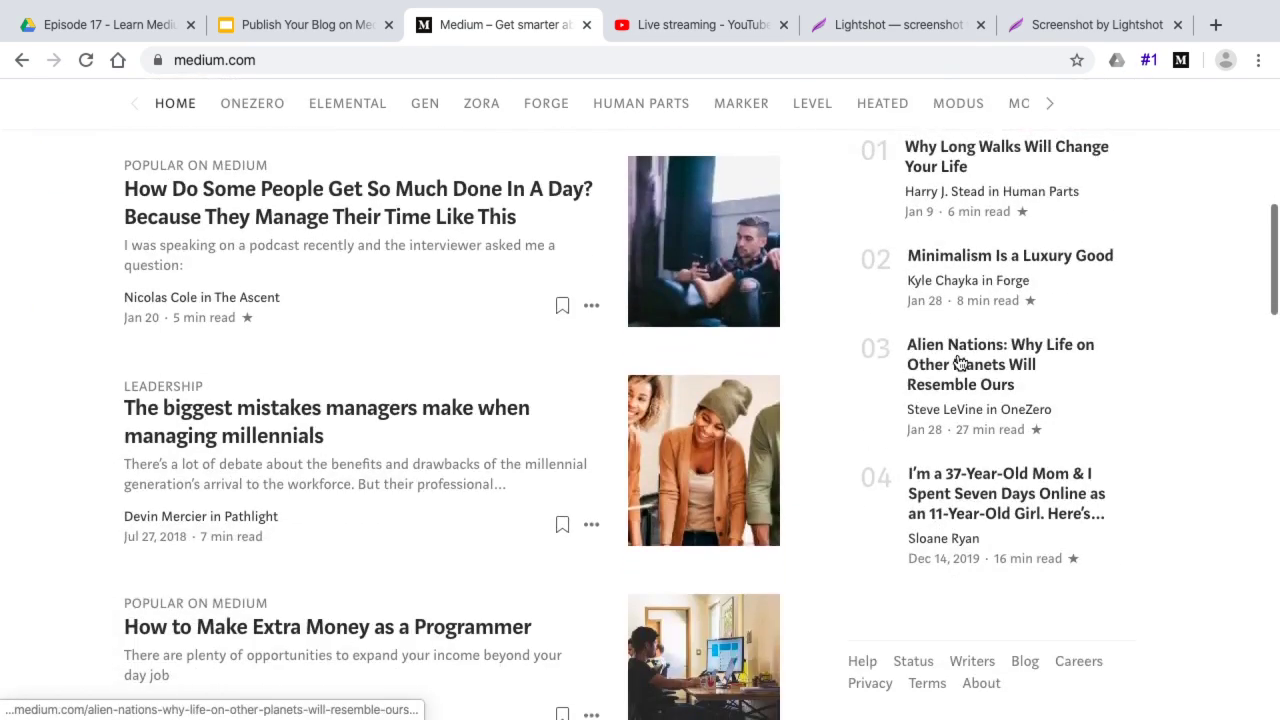
pyautogui.scroll(-3, 960, 362)
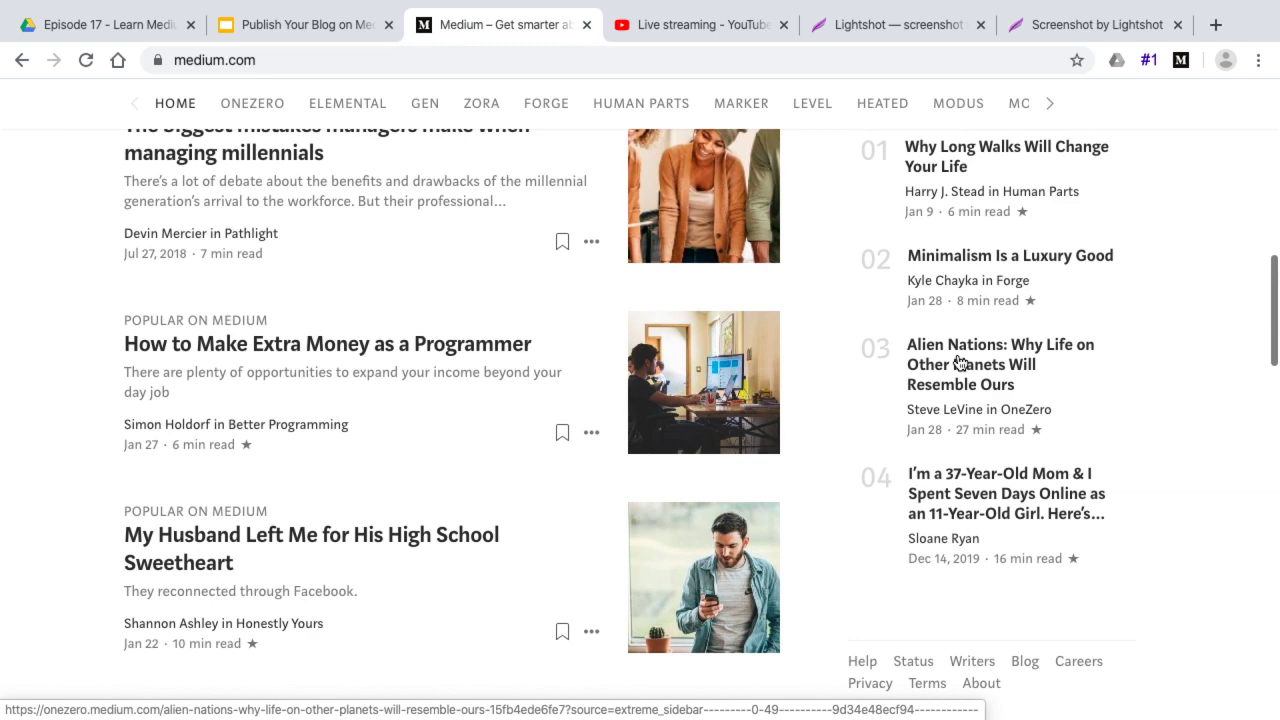
pyautogui.scroll(10, 960, 362)
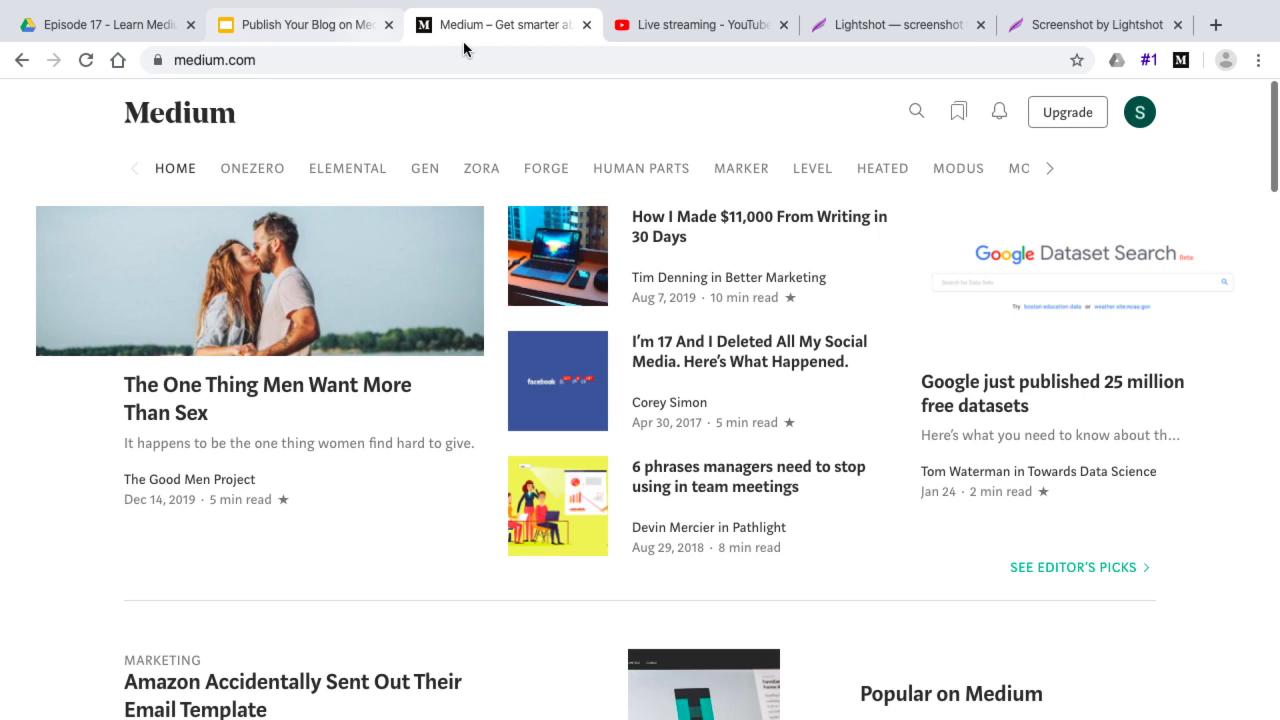
pyautogui.click(329, 24)
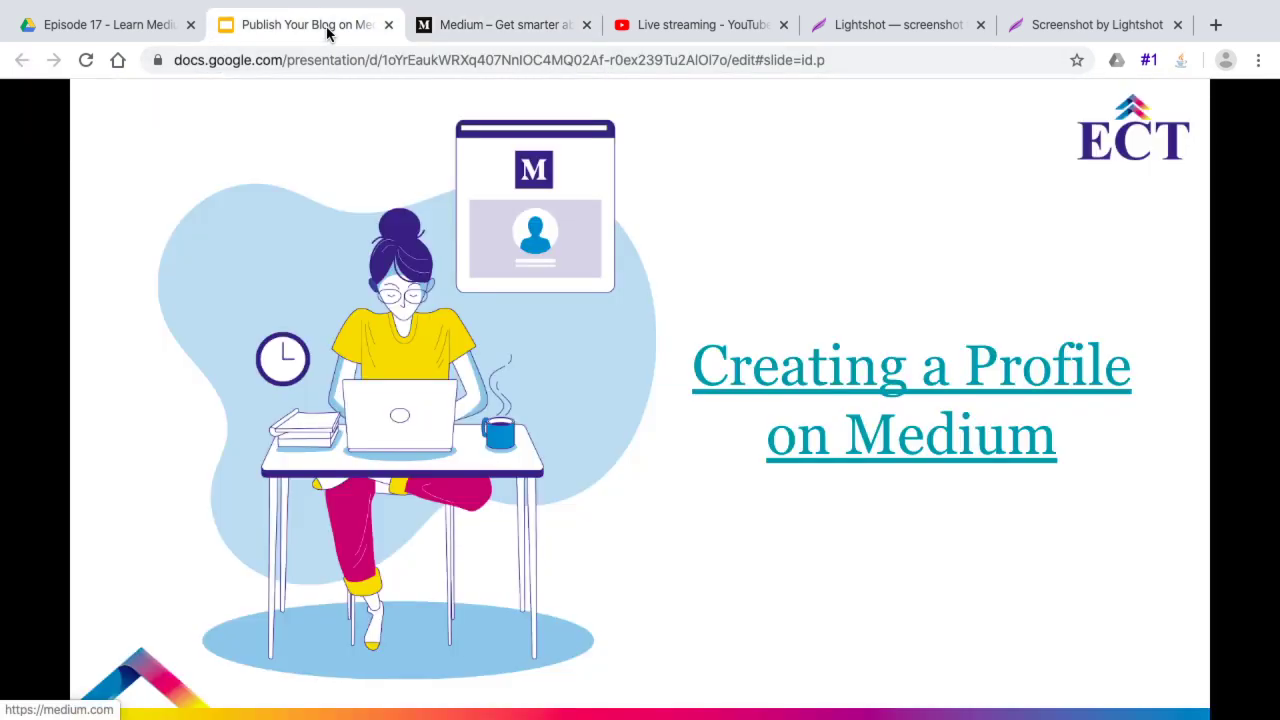
pyautogui.click(686, 584)
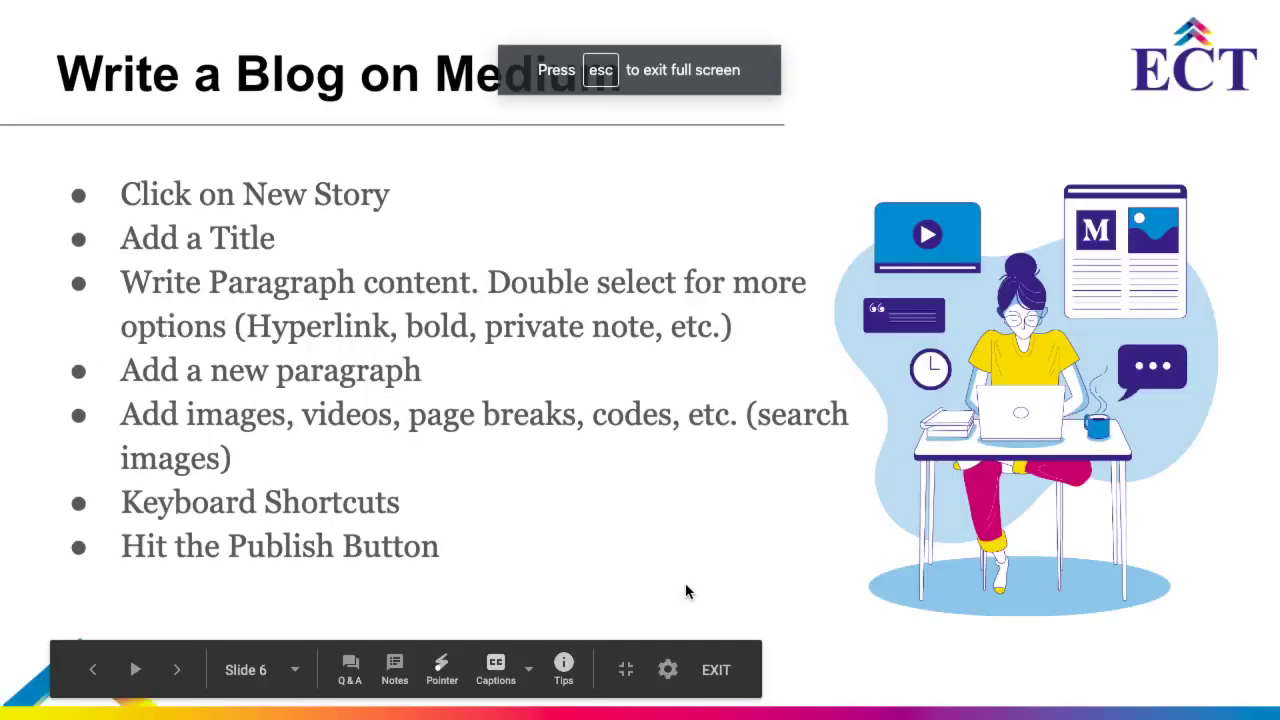
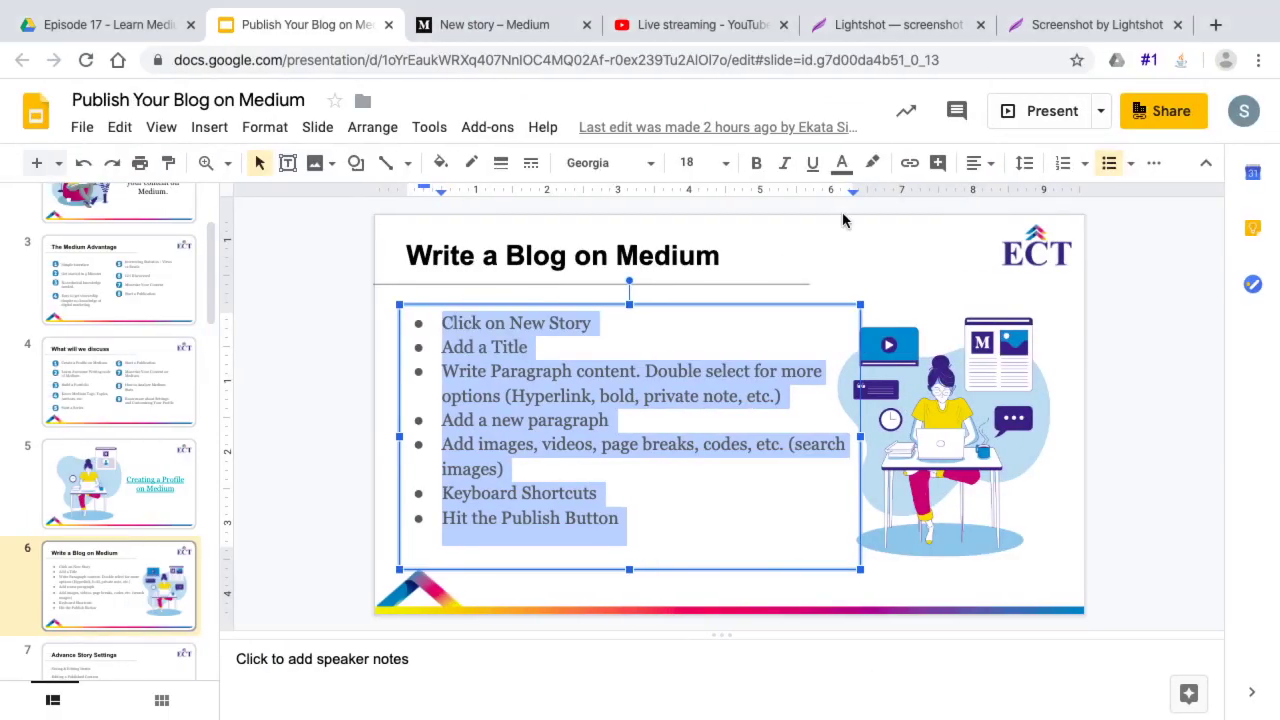
# Select the slide's bullet points, then place the caret after the subtitle in the Medium draft
pyautogui.click(556, 401)
pyautogui.moveTo(440, 320); pyautogui.dragTo(621, 513)
pyautogui.hotkey('ctrl', 'c')
pyautogui.click(486, 24)
pyautogui.click(474, 274)
# Paste the copied bullet list on a new line below the draft's subtitle
pyautogui.press('Return')
pyautogui.hotkey('ctrl', 'v')
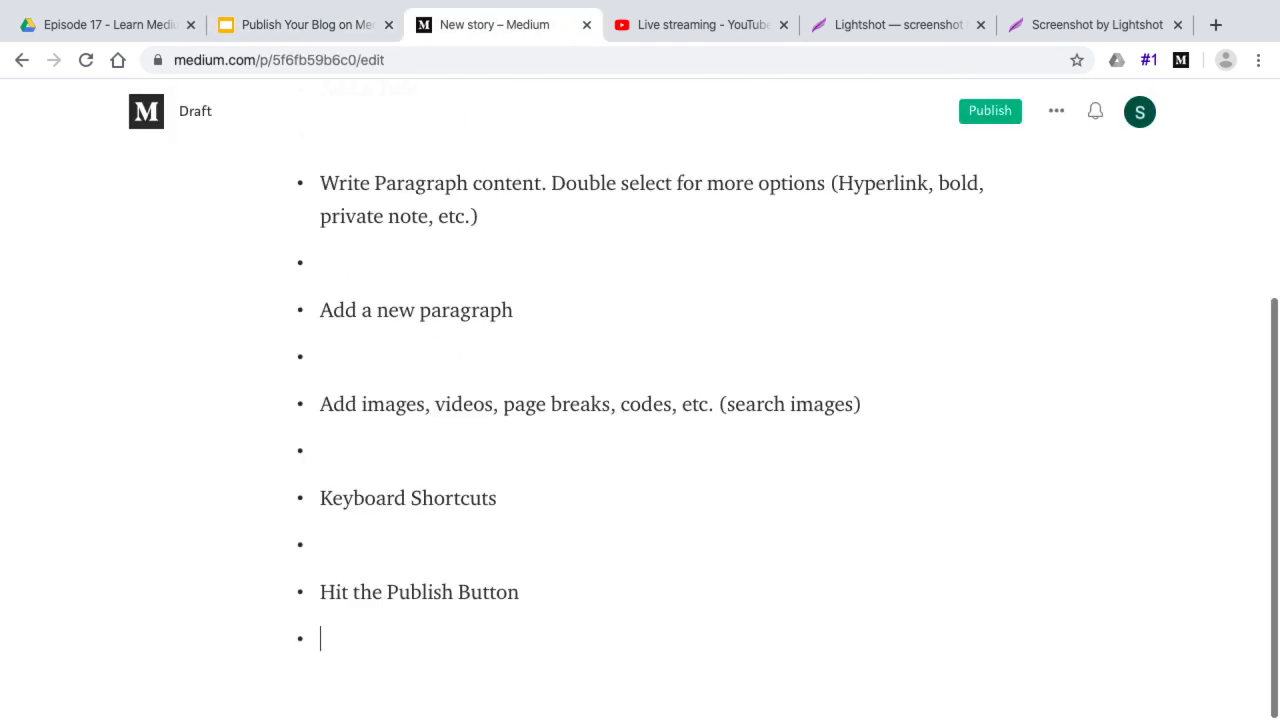
pyautogui.scroll(5, 491, 357)
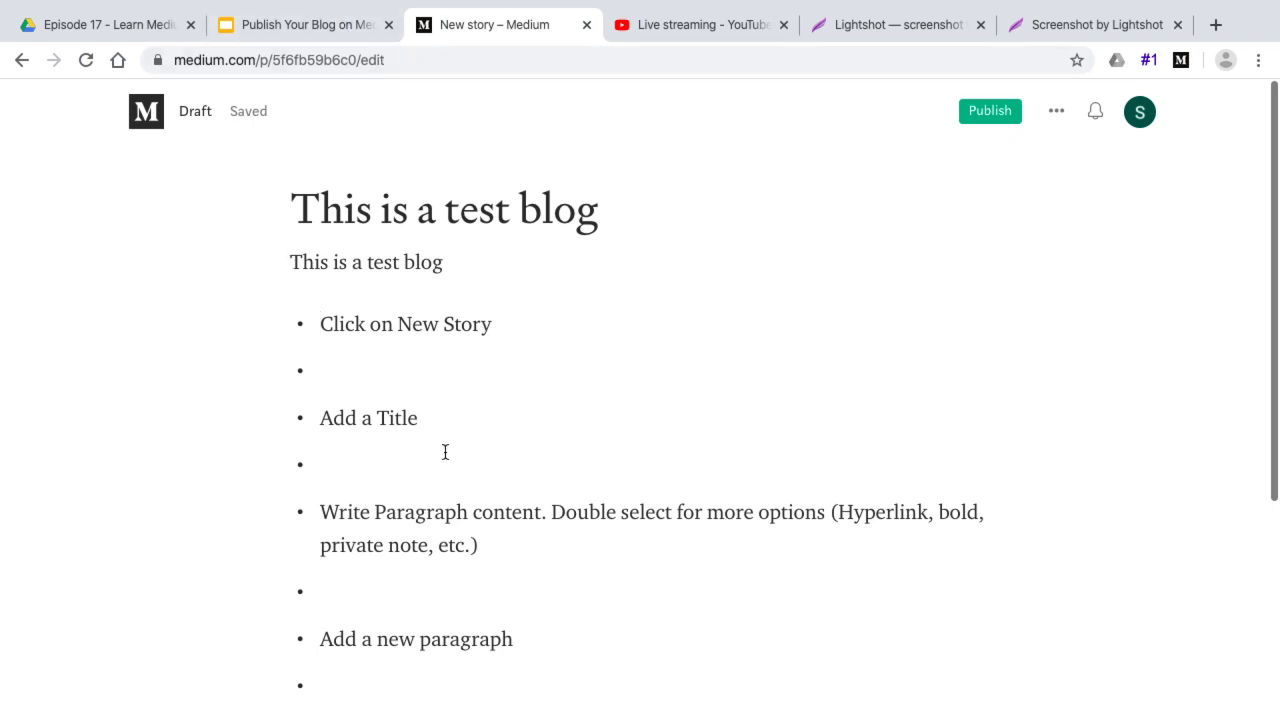
# Add the paragraph 'A new paragraph will start' under the subtitle and select its opening words
pyautogui.click(460, 272)
pyautogui.press('Return')
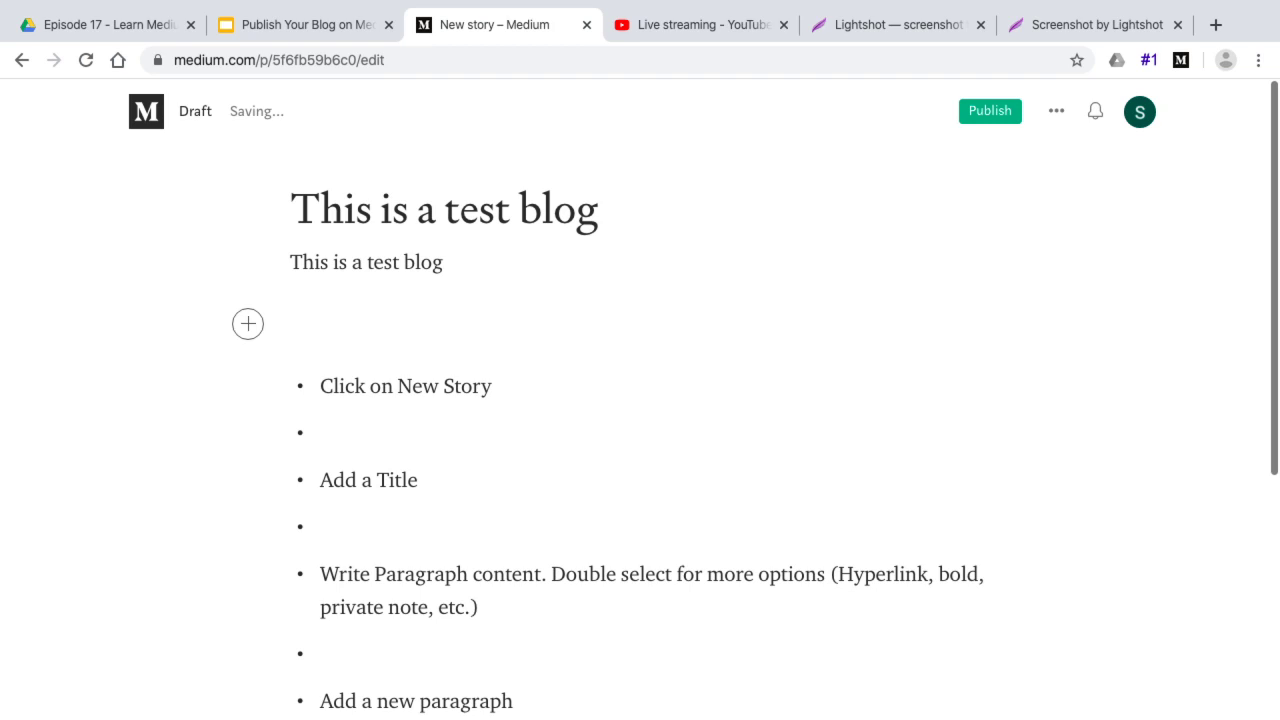
pyautogui.write('A ne')
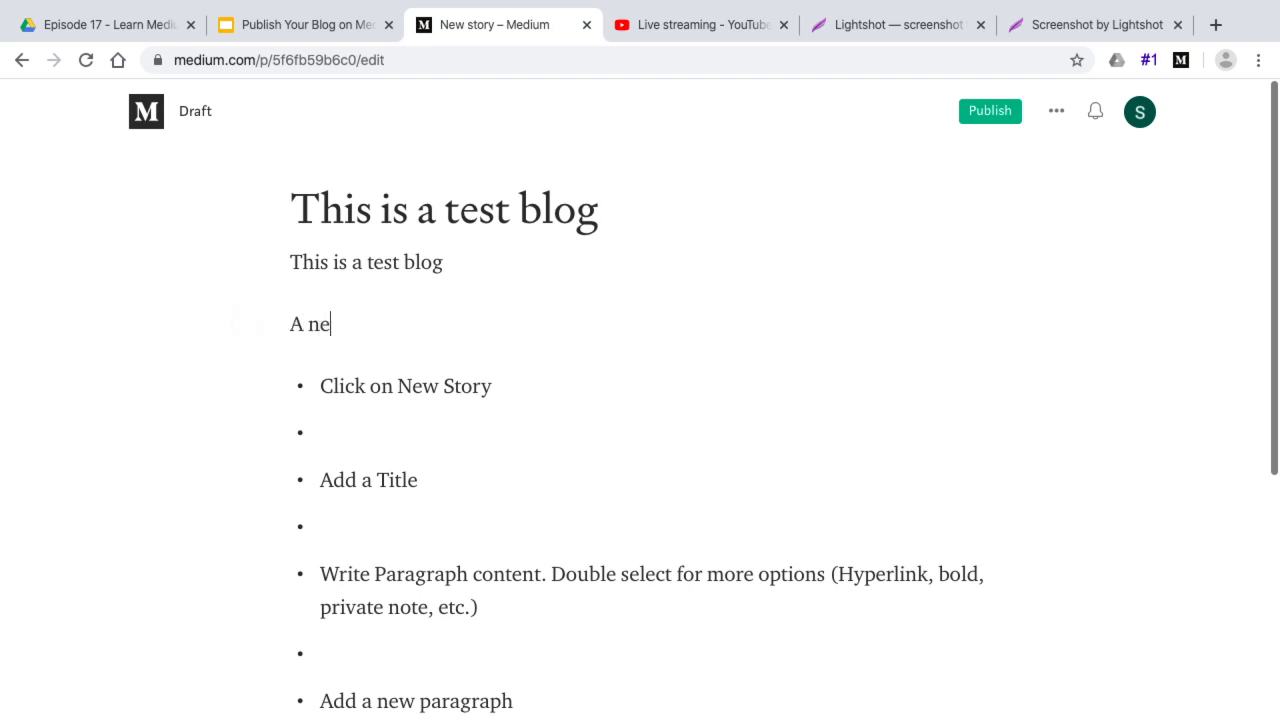
pyautogui.write('w paragraph ')
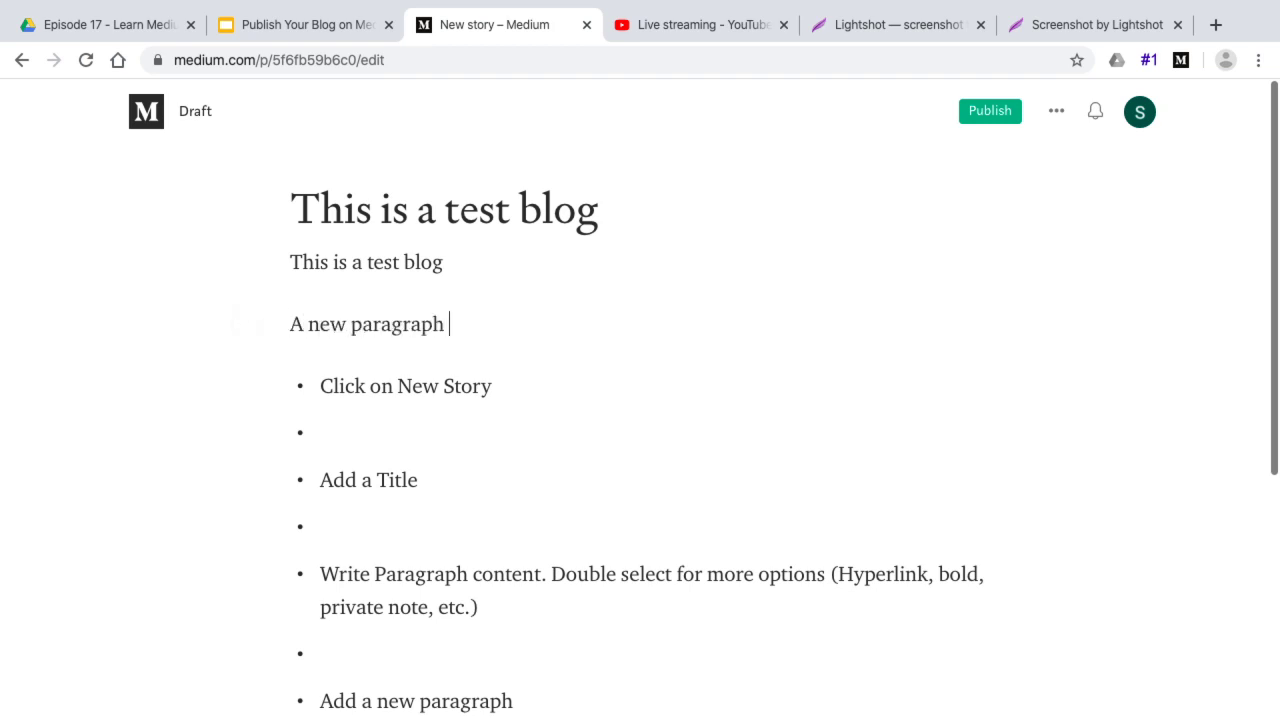
pyautogui.write('will start')
pyautogui.click(295, 328)
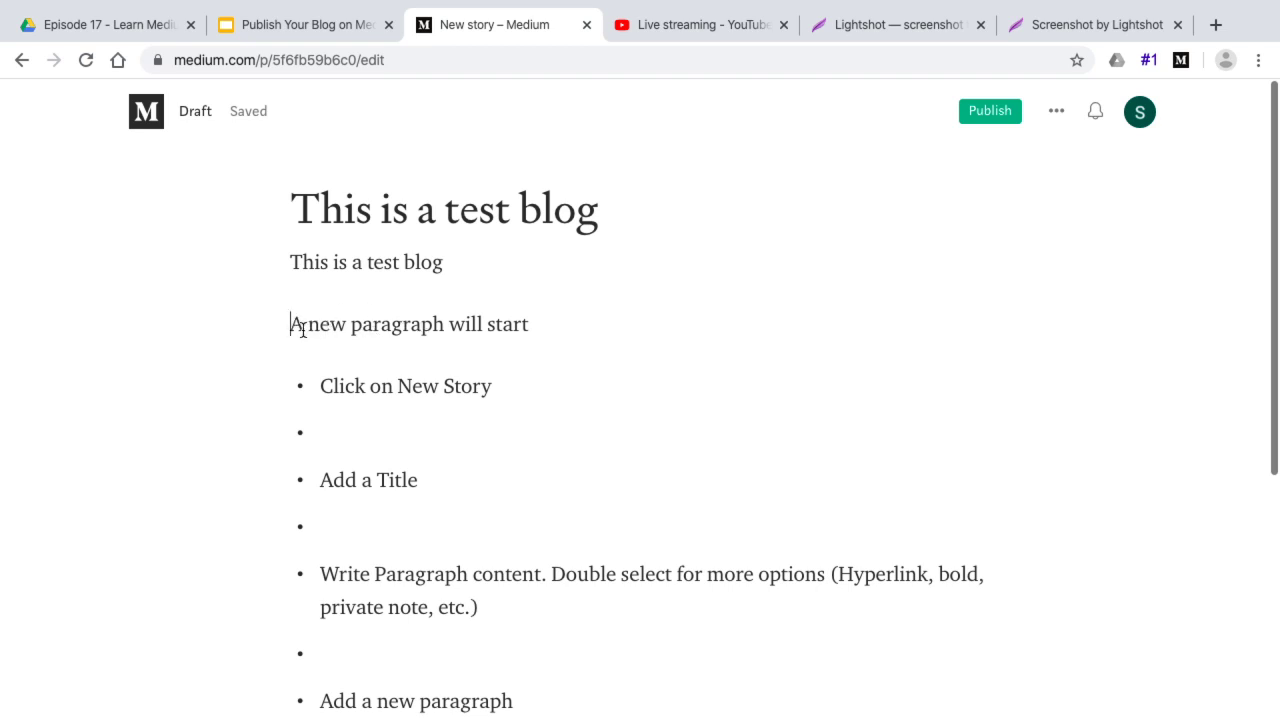
pyautogui.moveTo(290, 324); pyautogui.dragTo(434, 323)
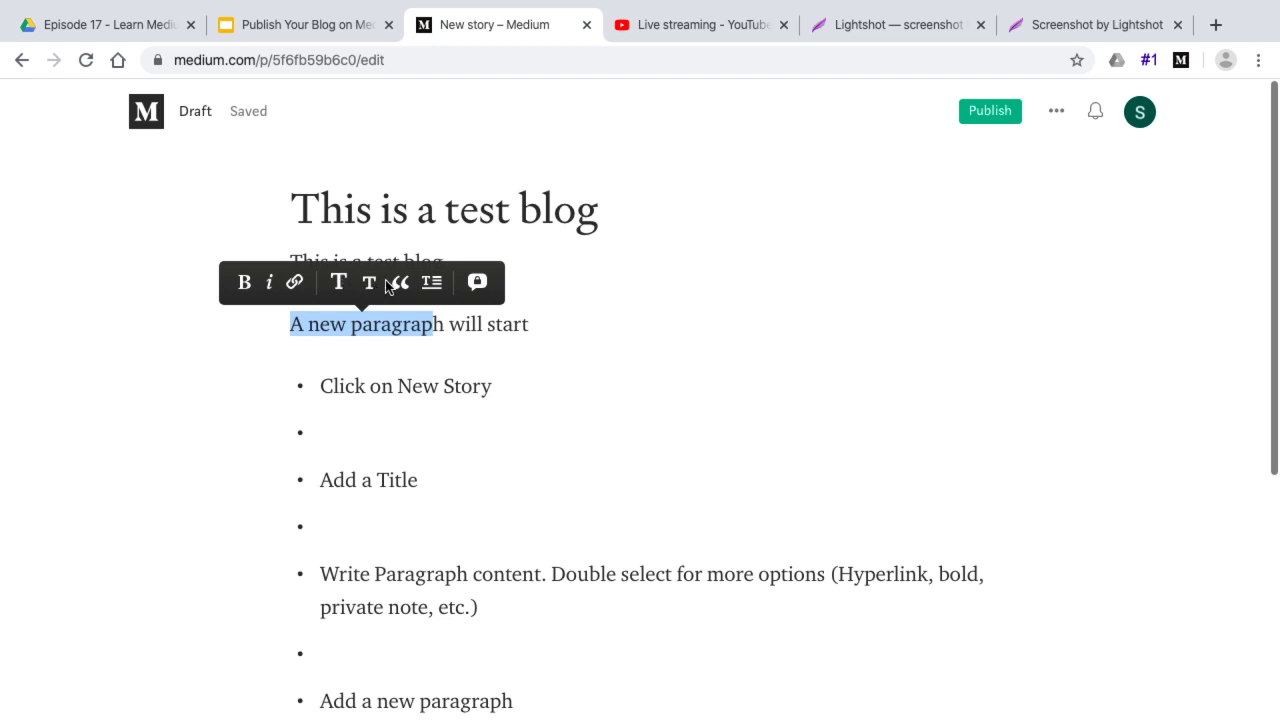
# Make the paragraph's opening 'A' a drop cap, opening and cancelling a private note
pyautogui.click(436, 288)
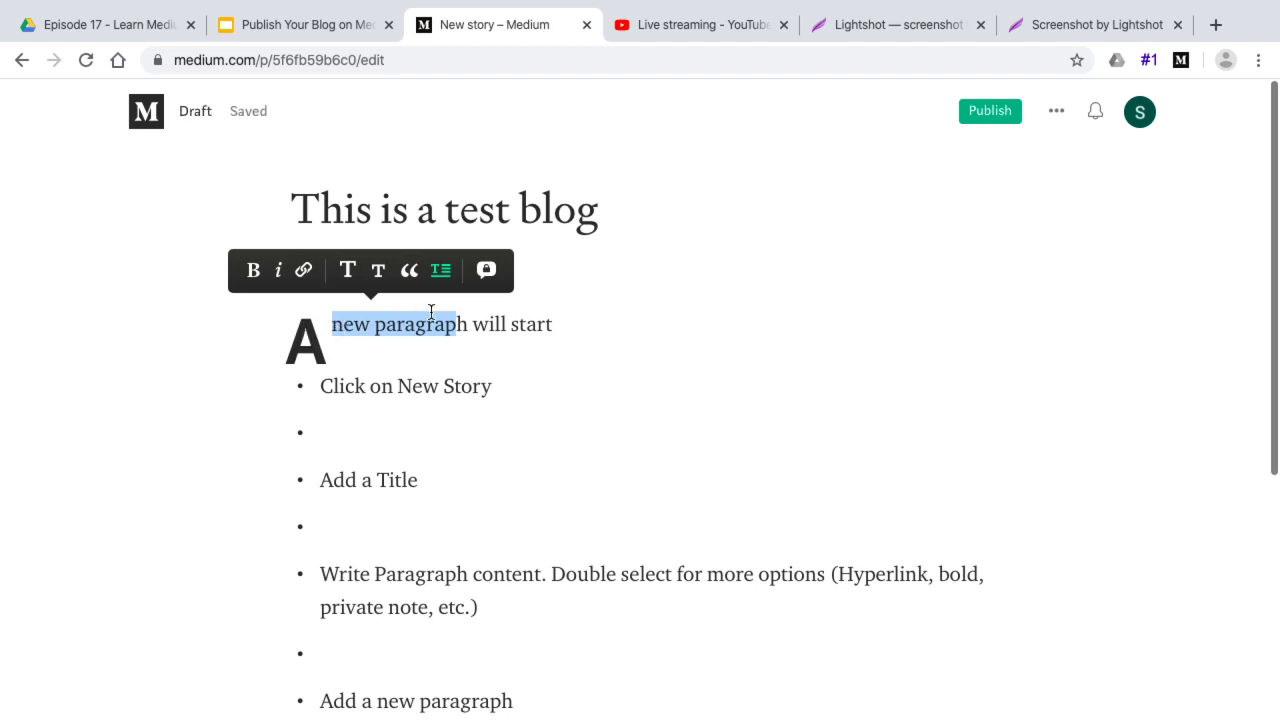
pyautogui.click(486, 271)
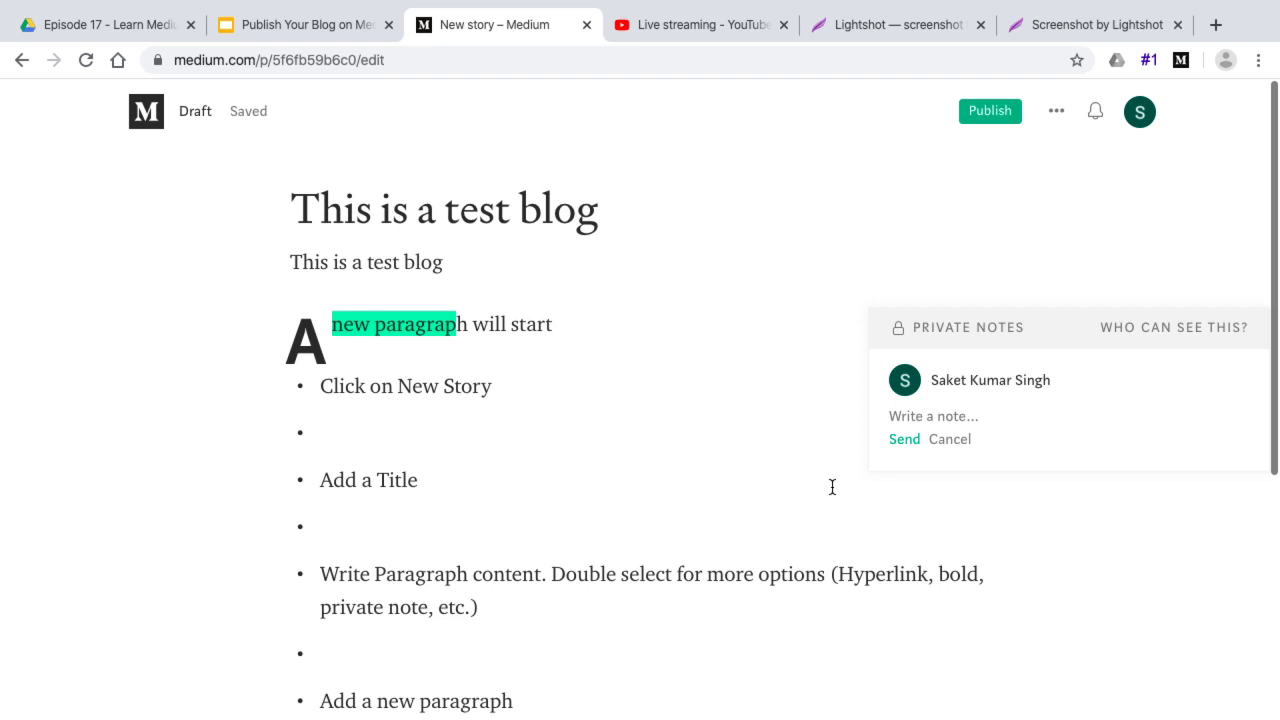
pyautogui.click(961, 439)
# Reselect text in the drop-cap paragraph, ending with the whole paragraph selected
pyautogui.click(356, 406)
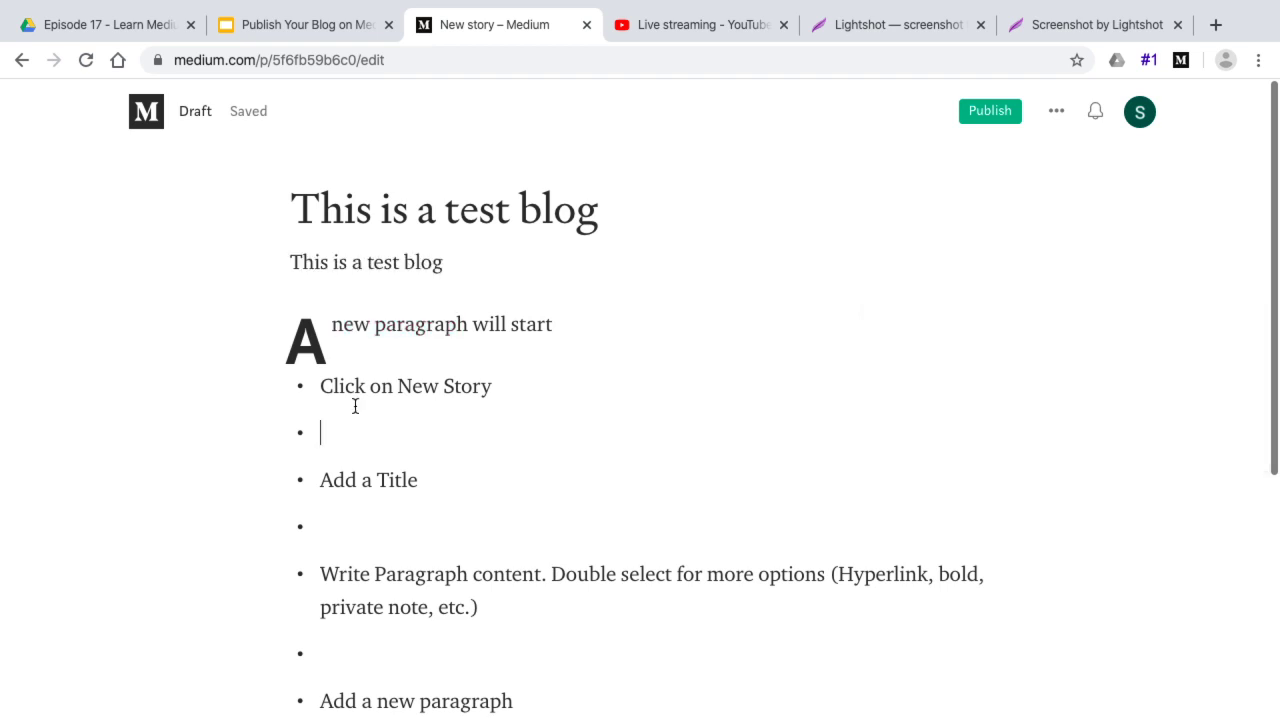
pyautogui.moveTo(335, 324); pyautogui.dragTo(466, 326)
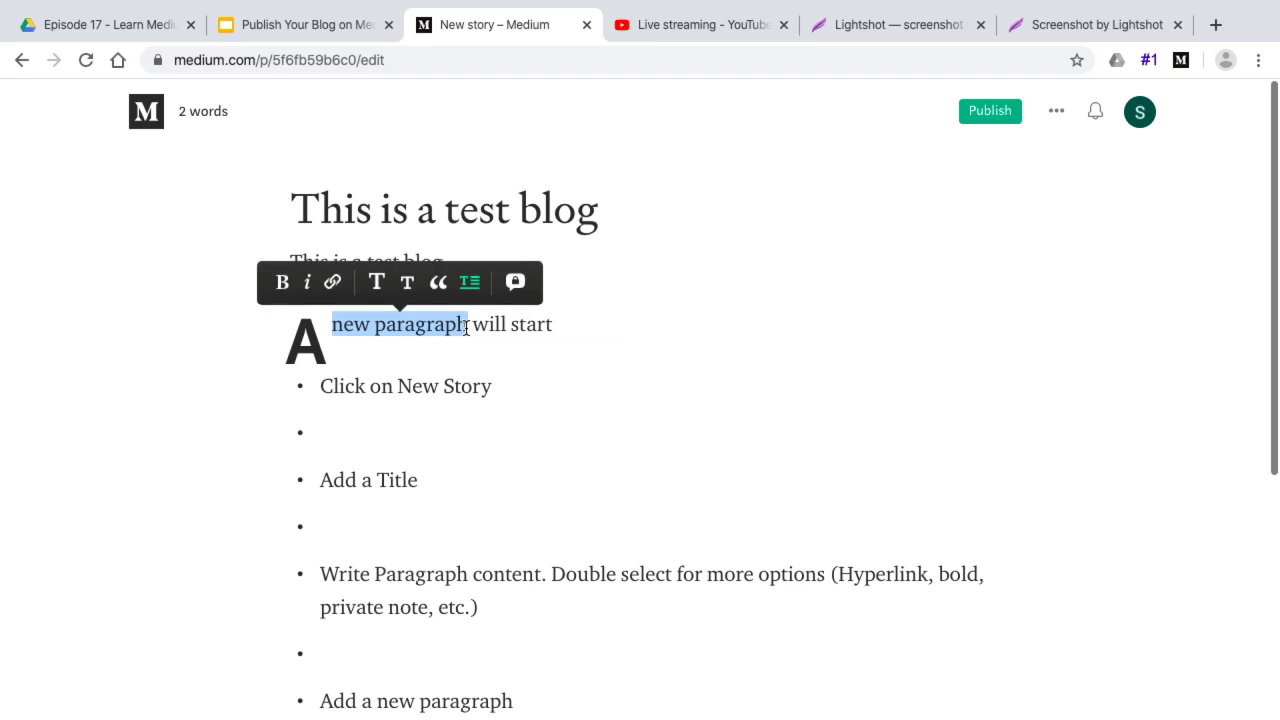
pyautogui.click(499, 454)
pyautogui.tripleClick(399, 325)
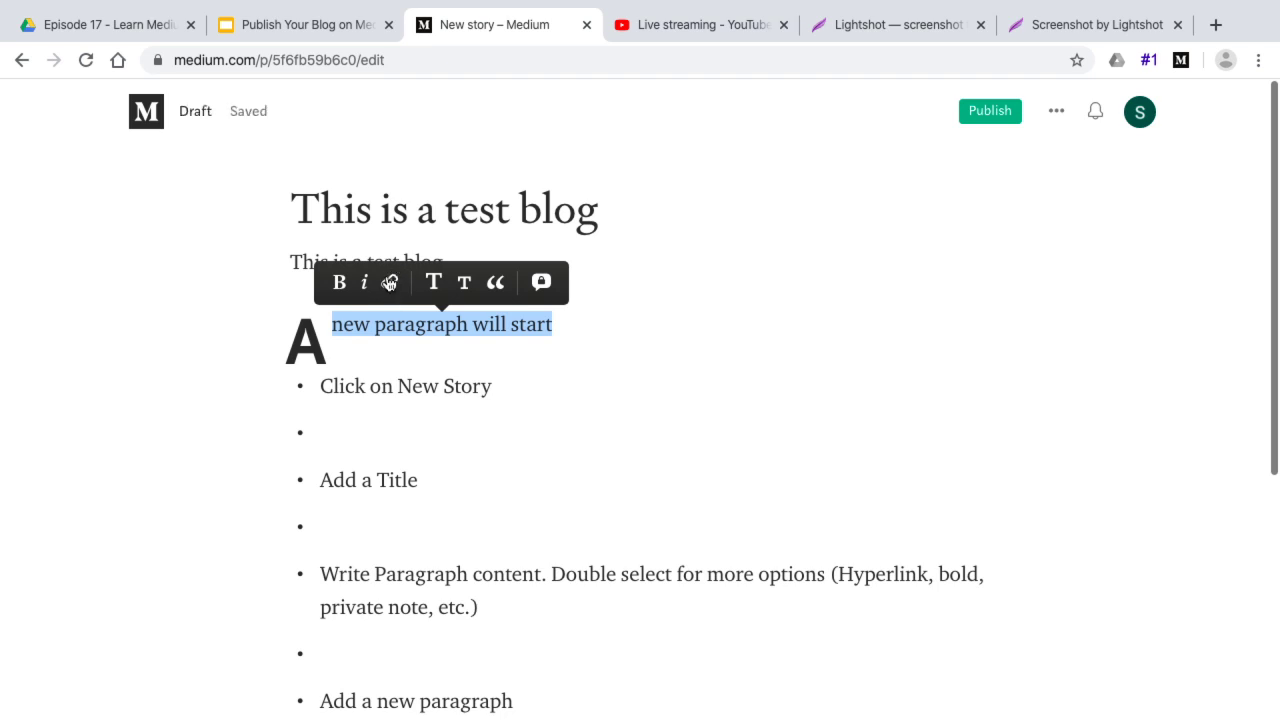
pyautogui.click(404, 385)
pyautogui.doubleClick(410, 386)
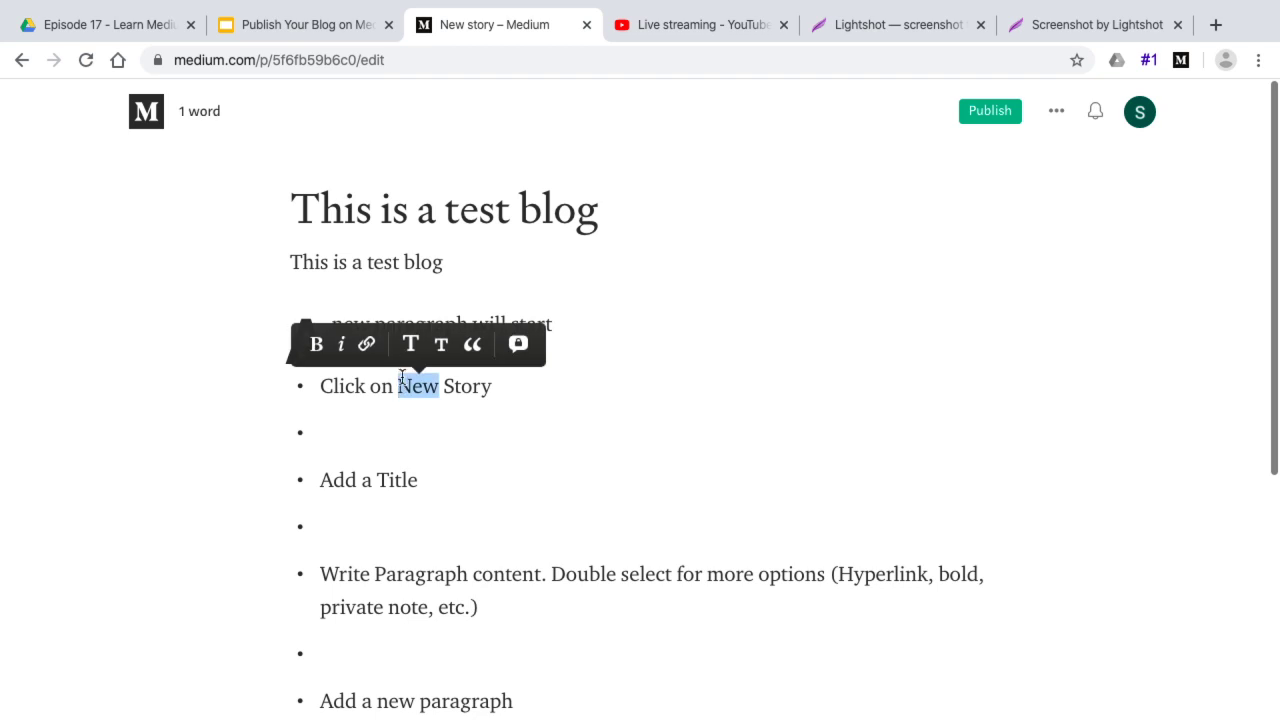
pyautogui.click(368, 345)
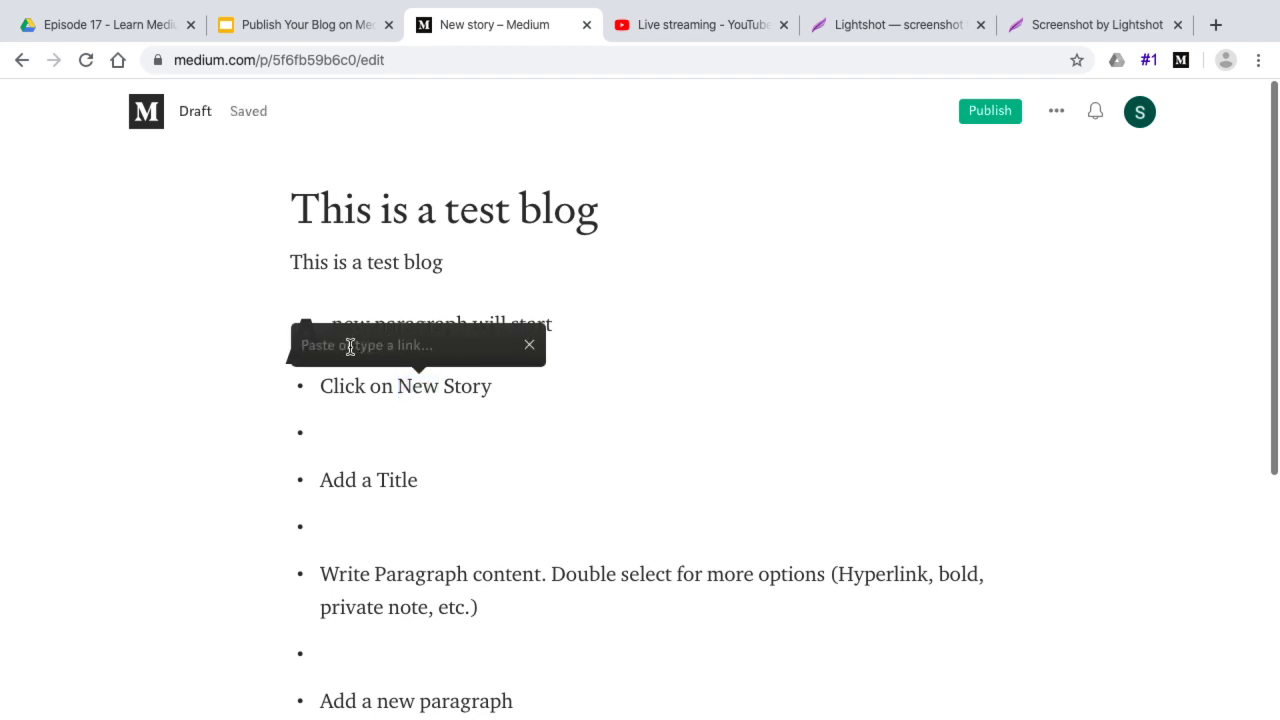
pyautogui.write('https://ect.co.in')
pyautogui.press('Return')
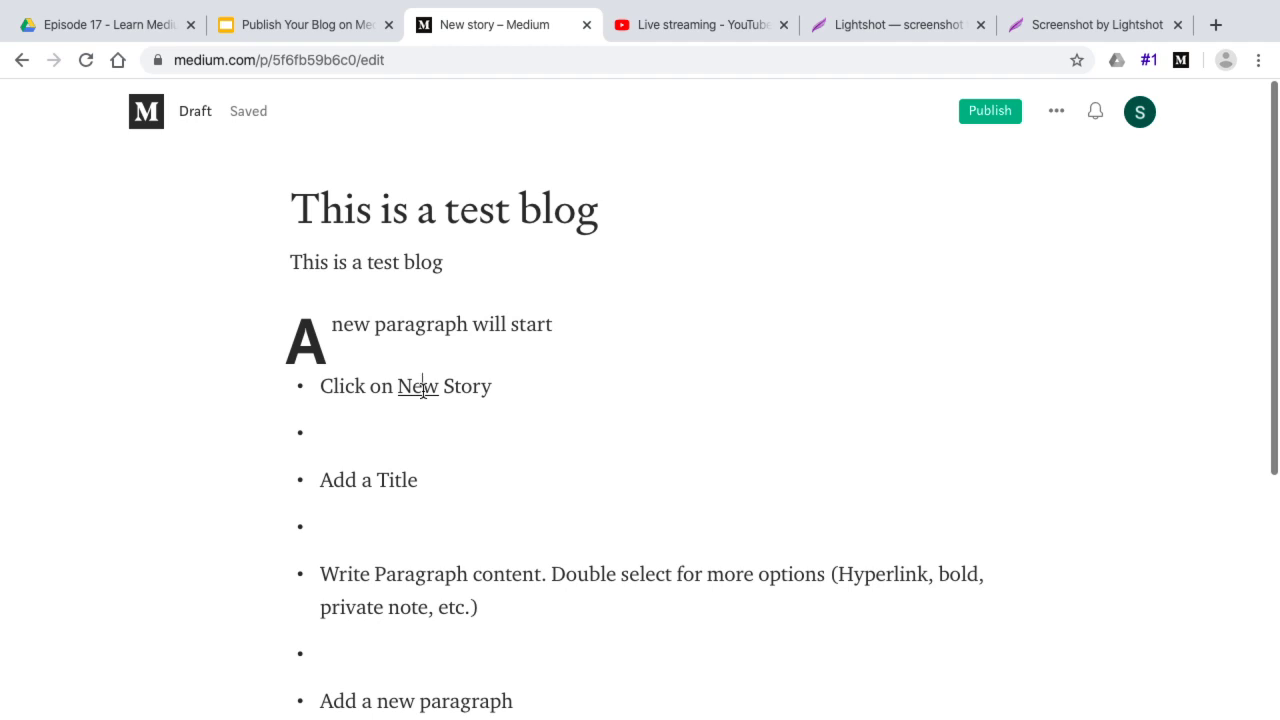
# Select the 'Click on New Story' line, then put the caret after the drop-cap paragraph
pyautogui.tripleClick(423, 388)
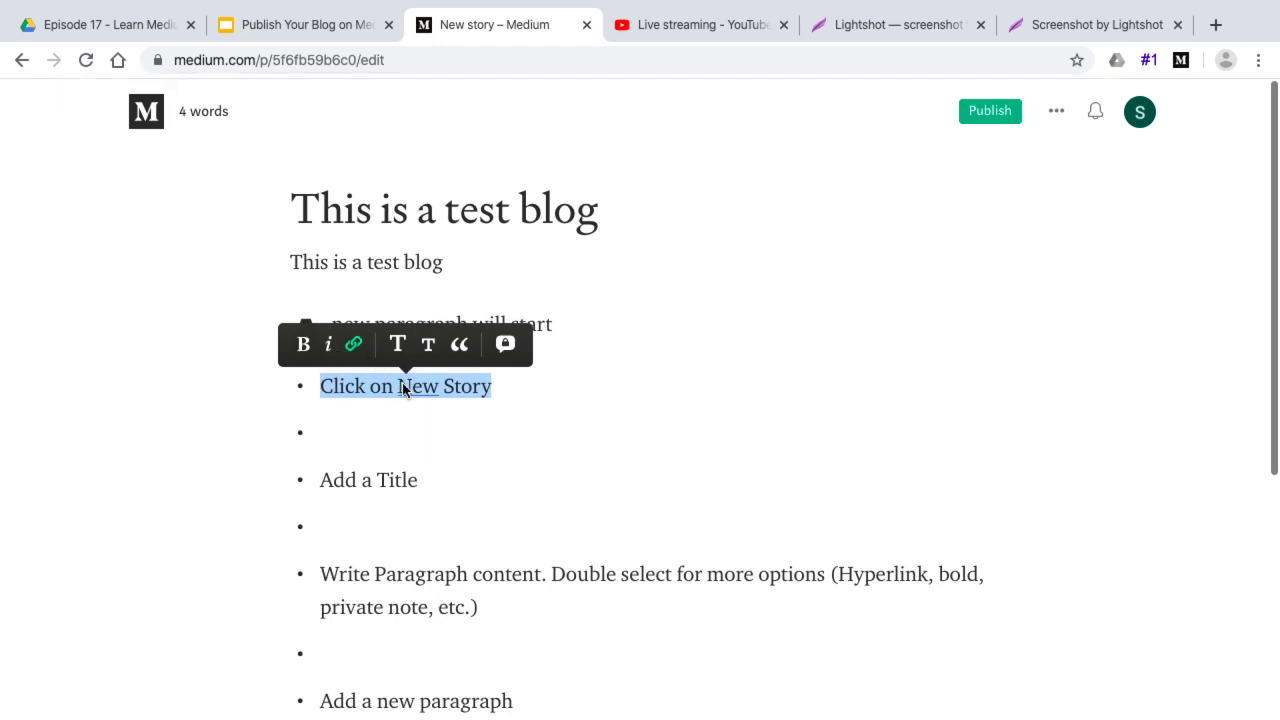
pyautogui.scroll(-1, 488, 605)
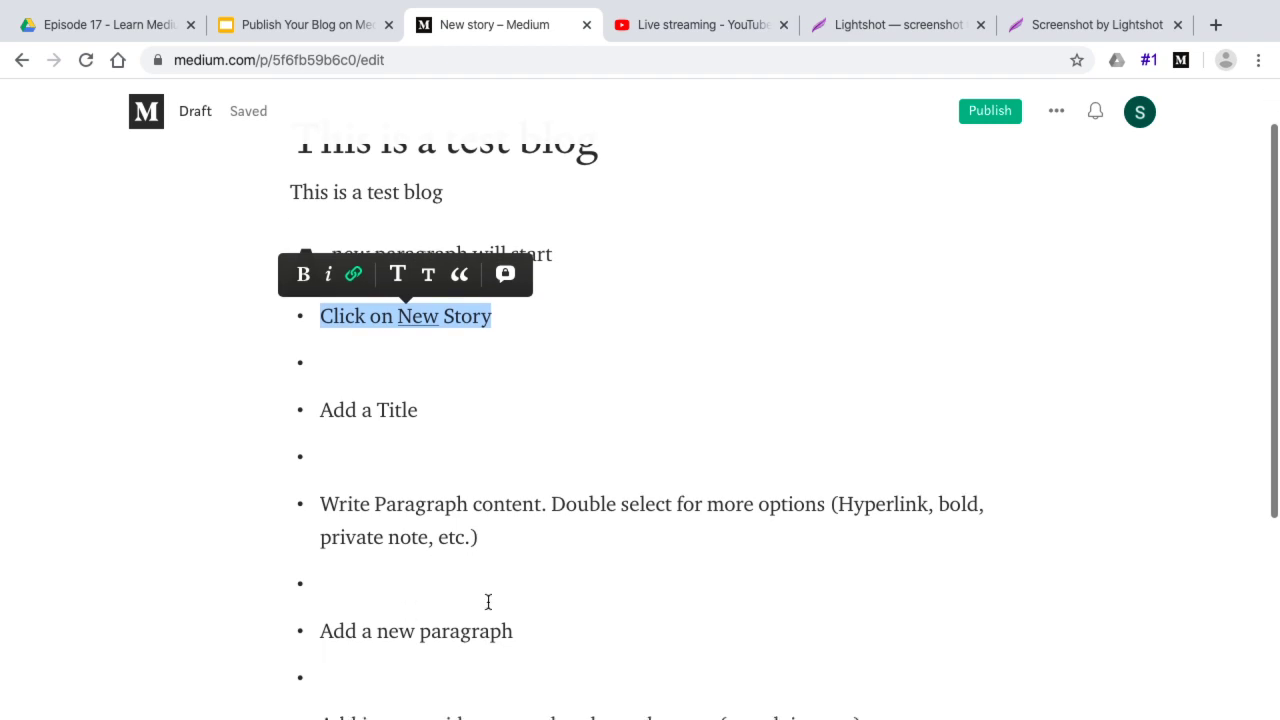
pyautogui.click(598, 261)
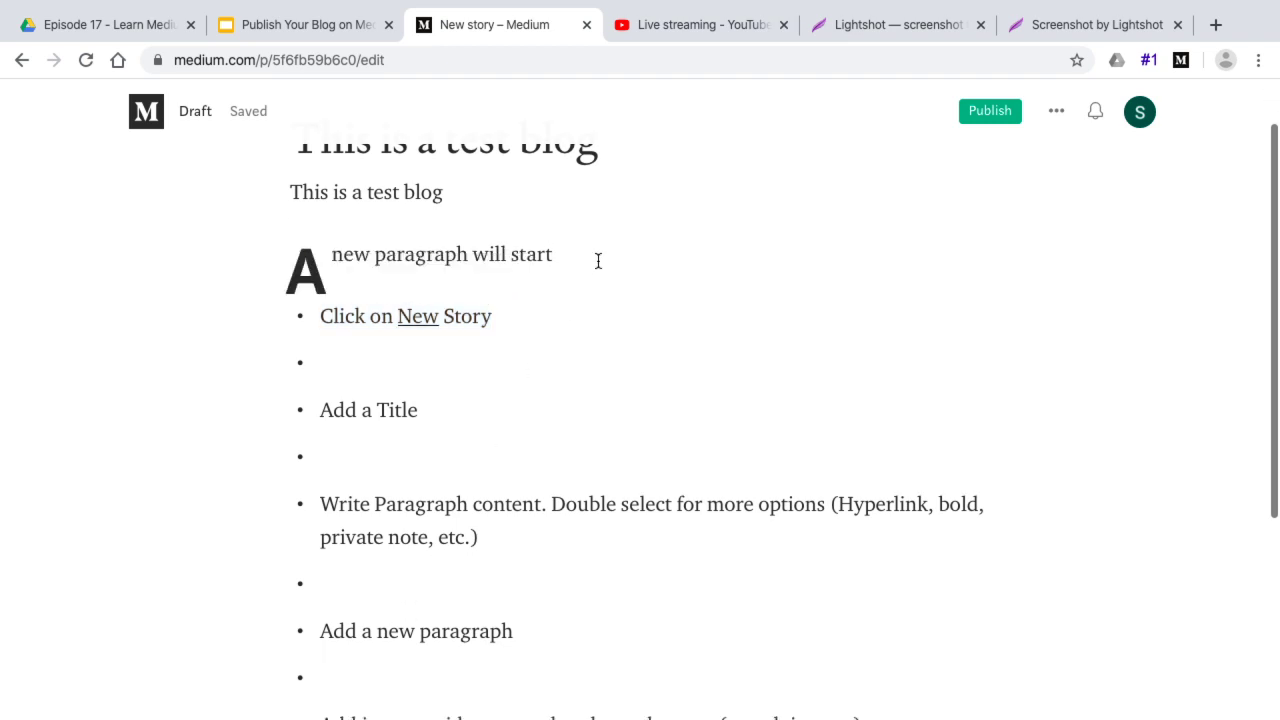
# Add two empty lines after the drop-cap paragraph and bring up the media insert options
pyautogui.press('Return')
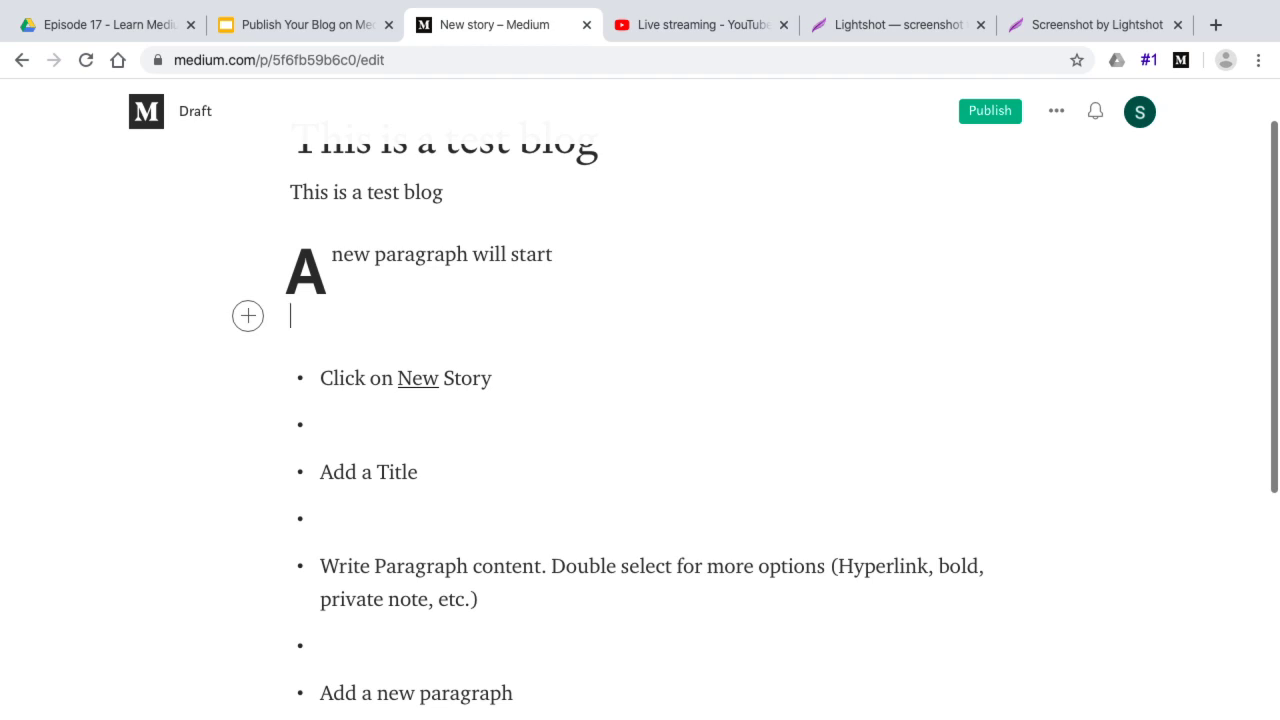
pyautogui.press('Return')
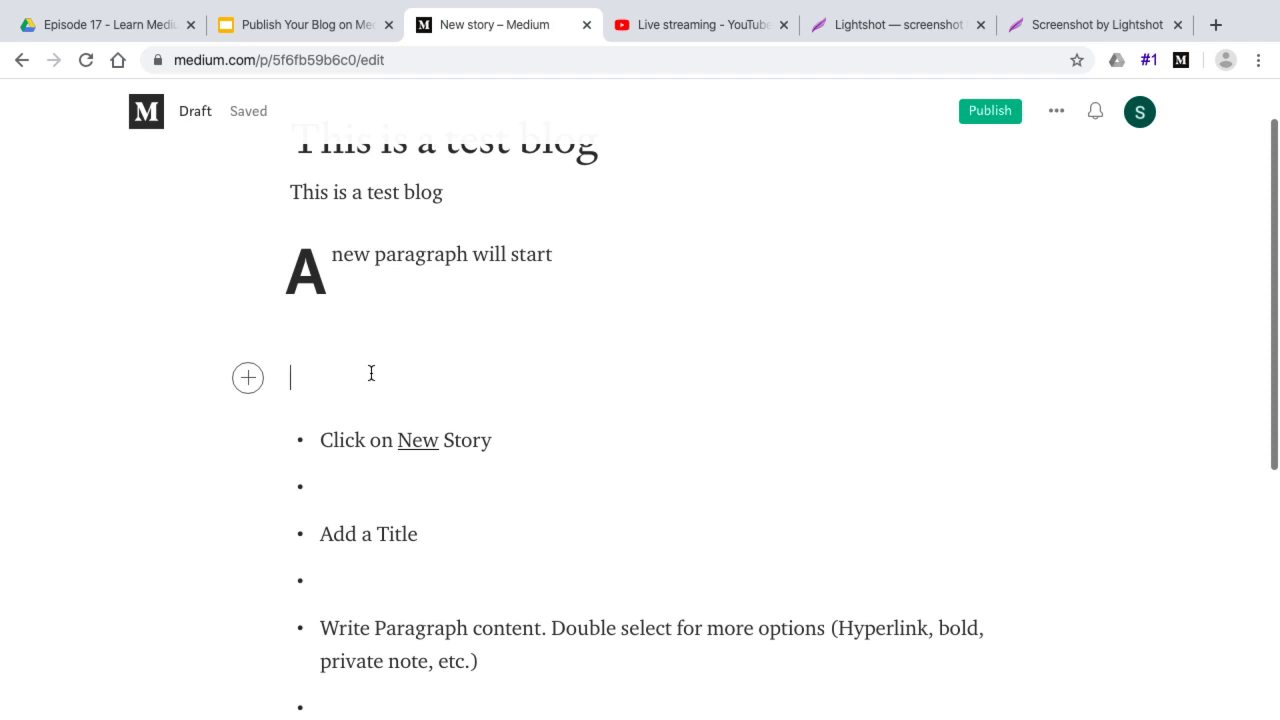
pyautogui.click(248, 387)
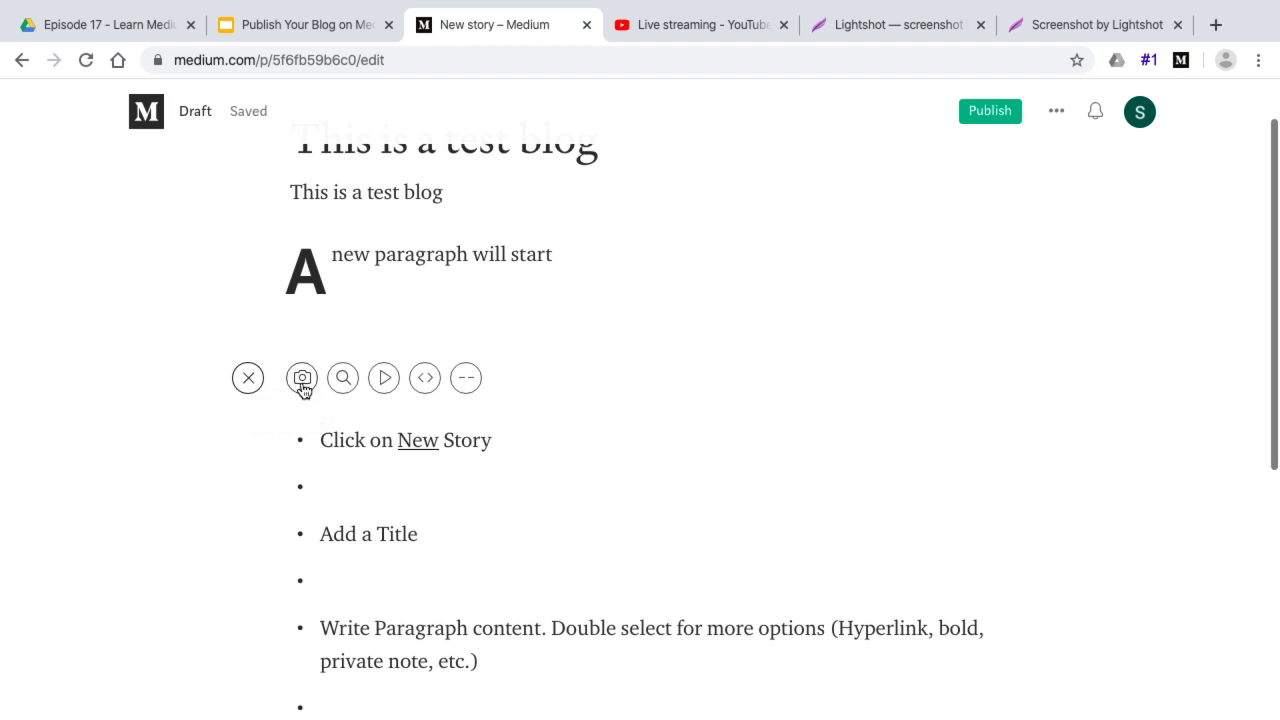
pyautogui.click(453, 329)
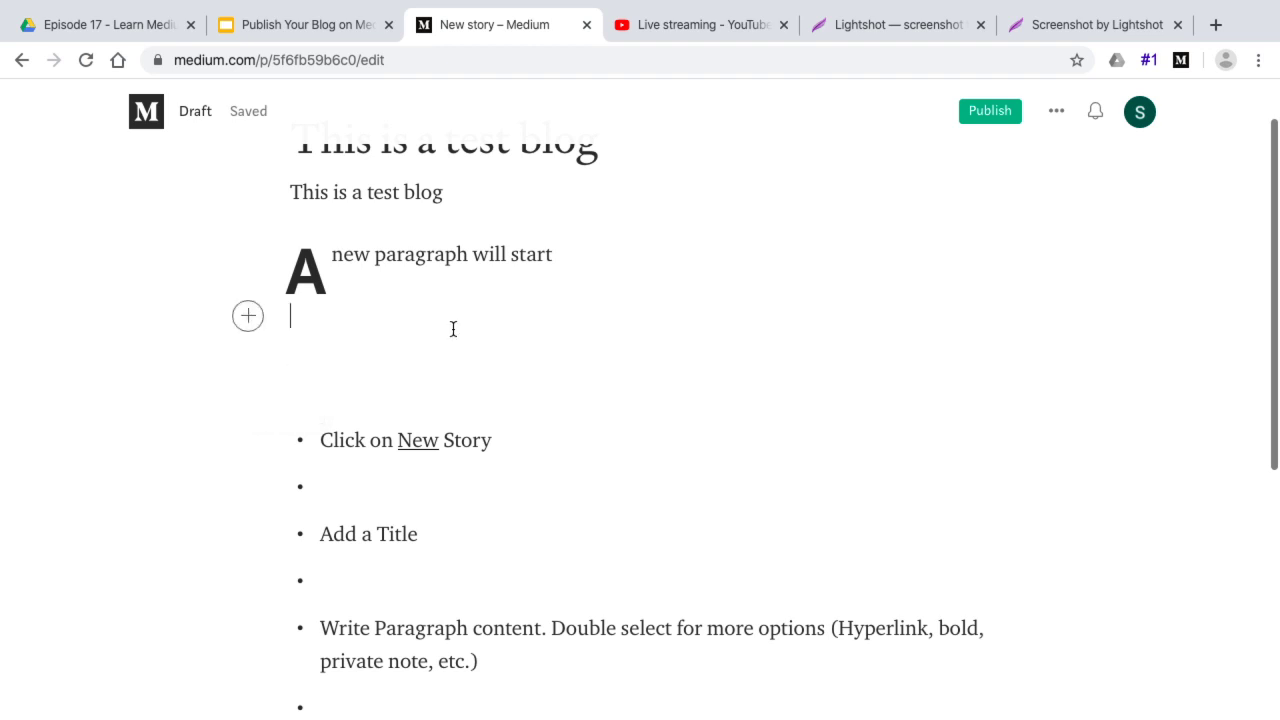
pyautogui.click(250, 318)
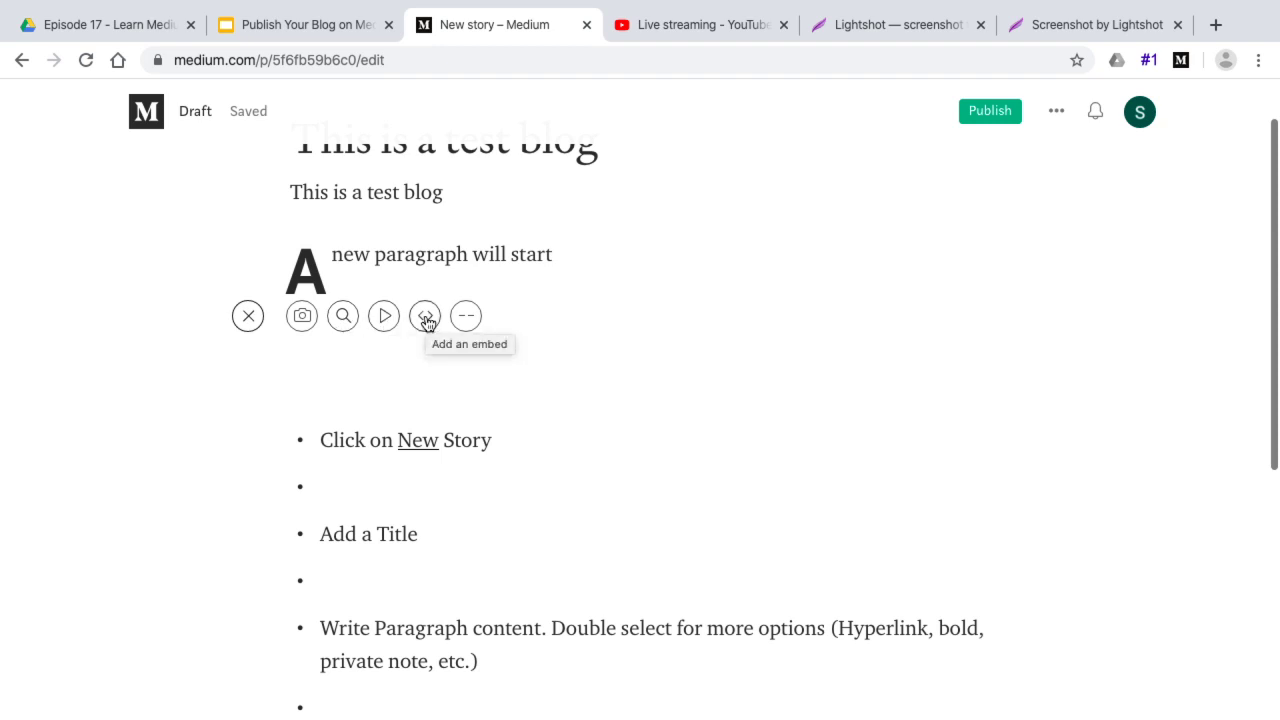
# Upload the ECT Blue PNG Square logo and give it the alt text 'ECT Logo'
pyautogui.click(302, 316)
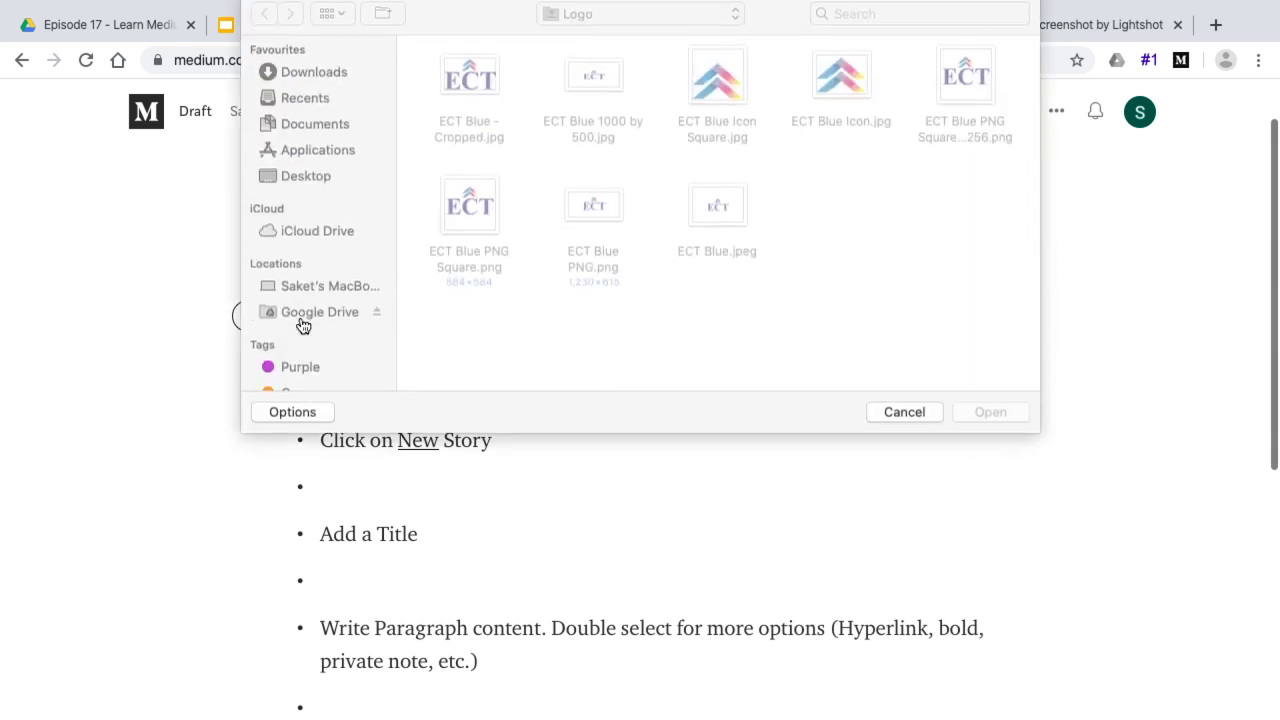
pyautogui.doubleClick(954, 84)
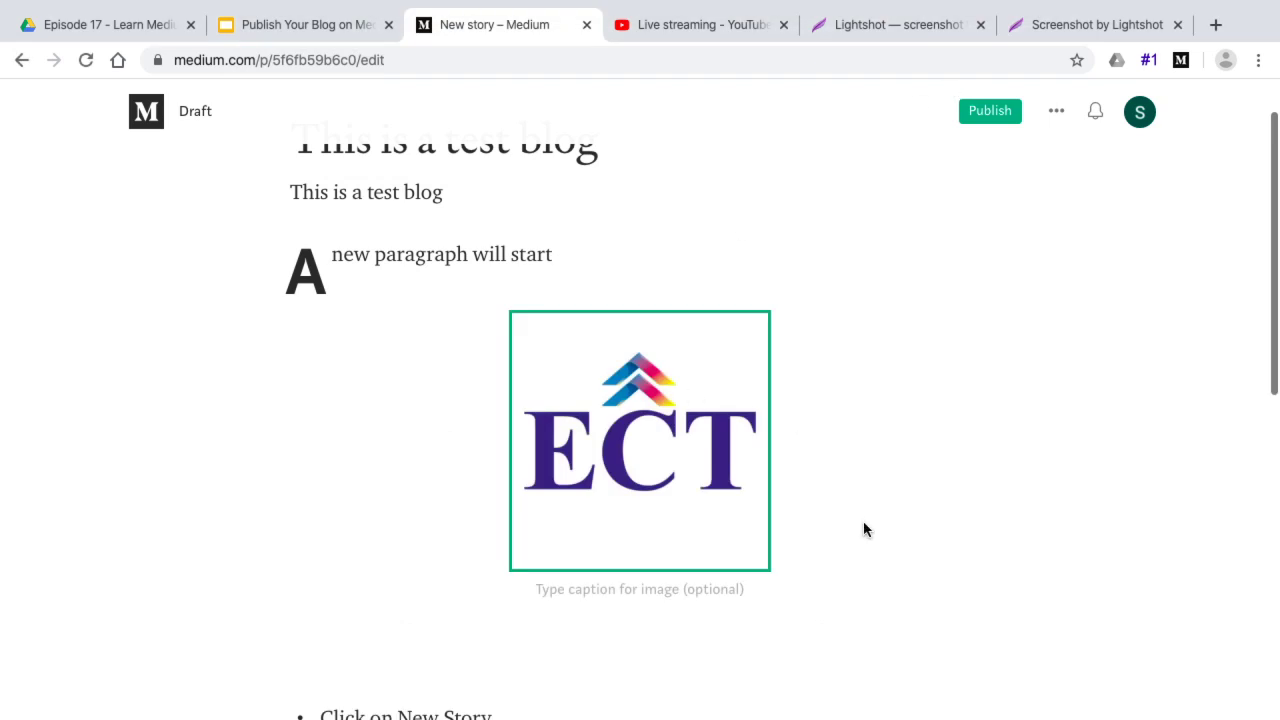
pyautogui.click(690, 280)
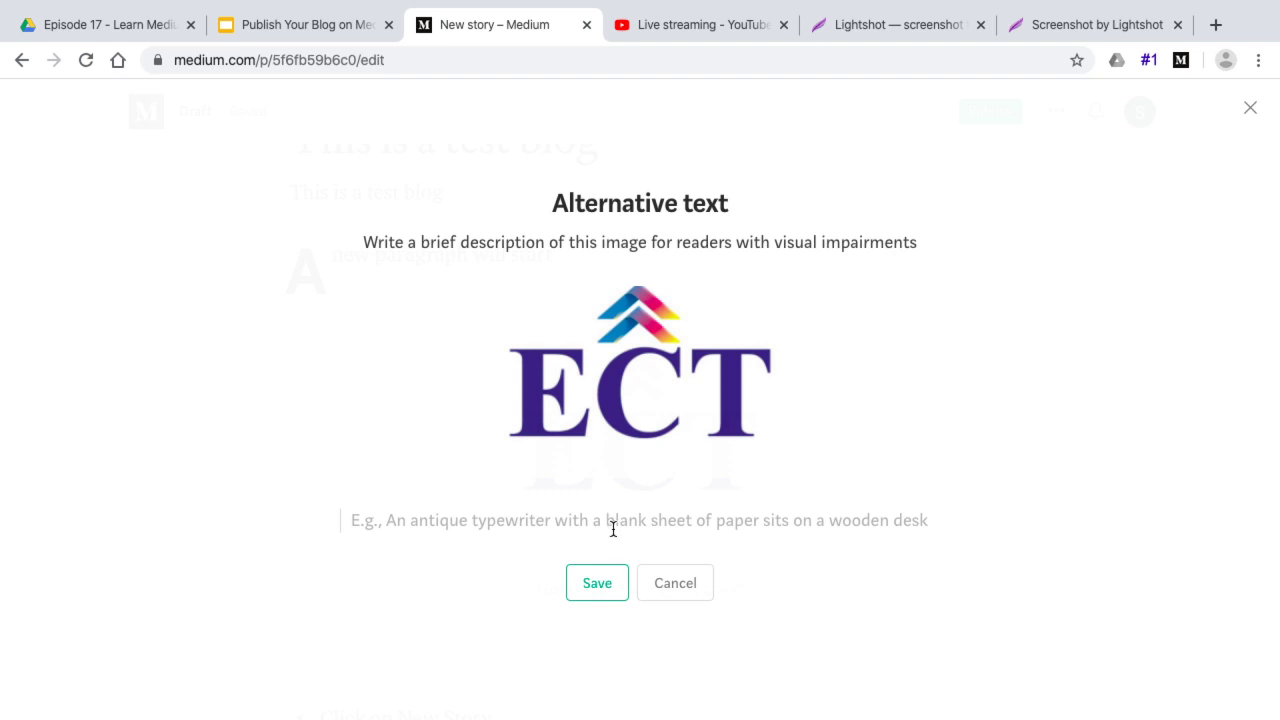
pyautogui.click(551, 521)
pyautogui.write('ECT')
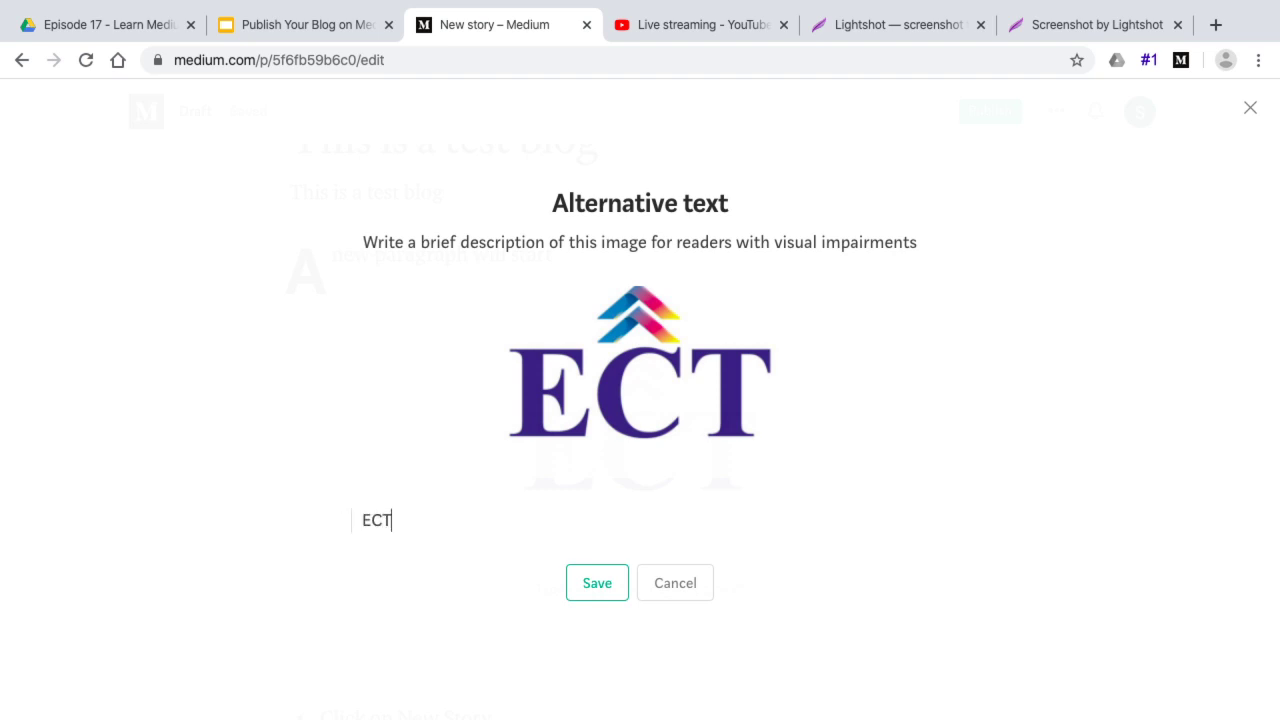
pyautogui.write(' Logo')
pyautogui.click(590, 583)
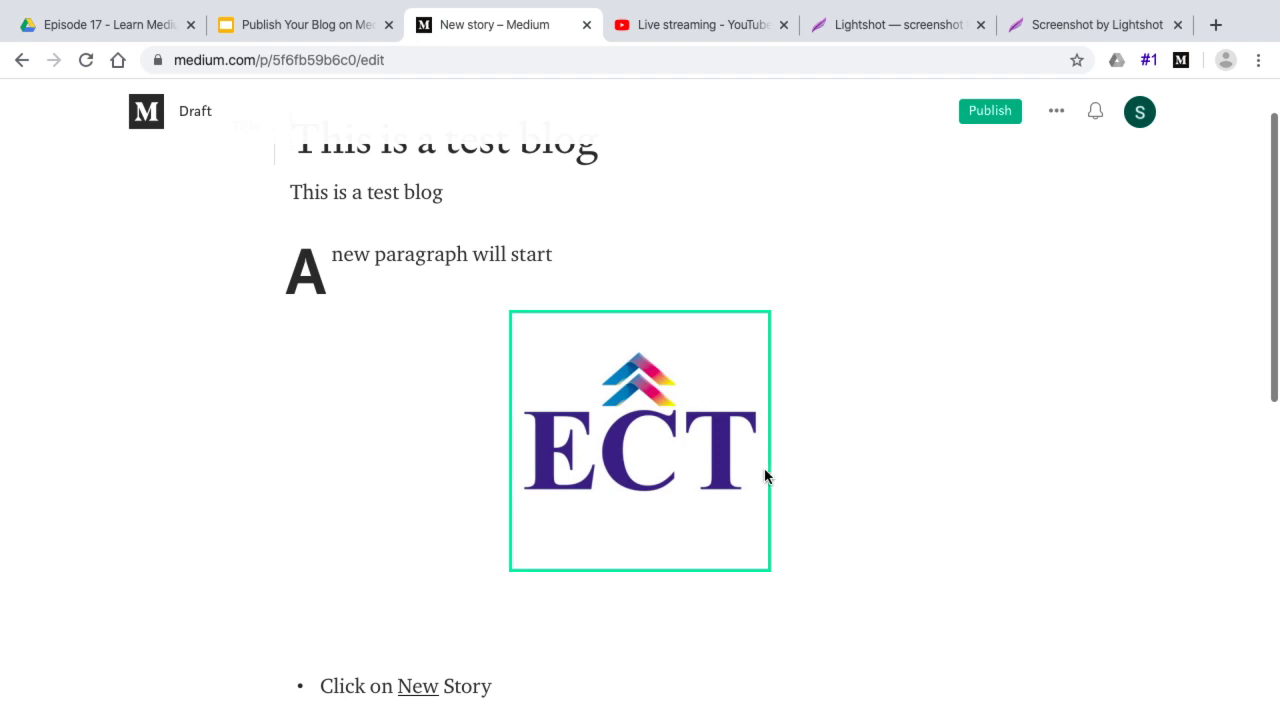
# Add an empty paragraph by the logo and place the caret on the empty line above the list
pyautogui.click(811, 508)
pyautogui.press('Return')
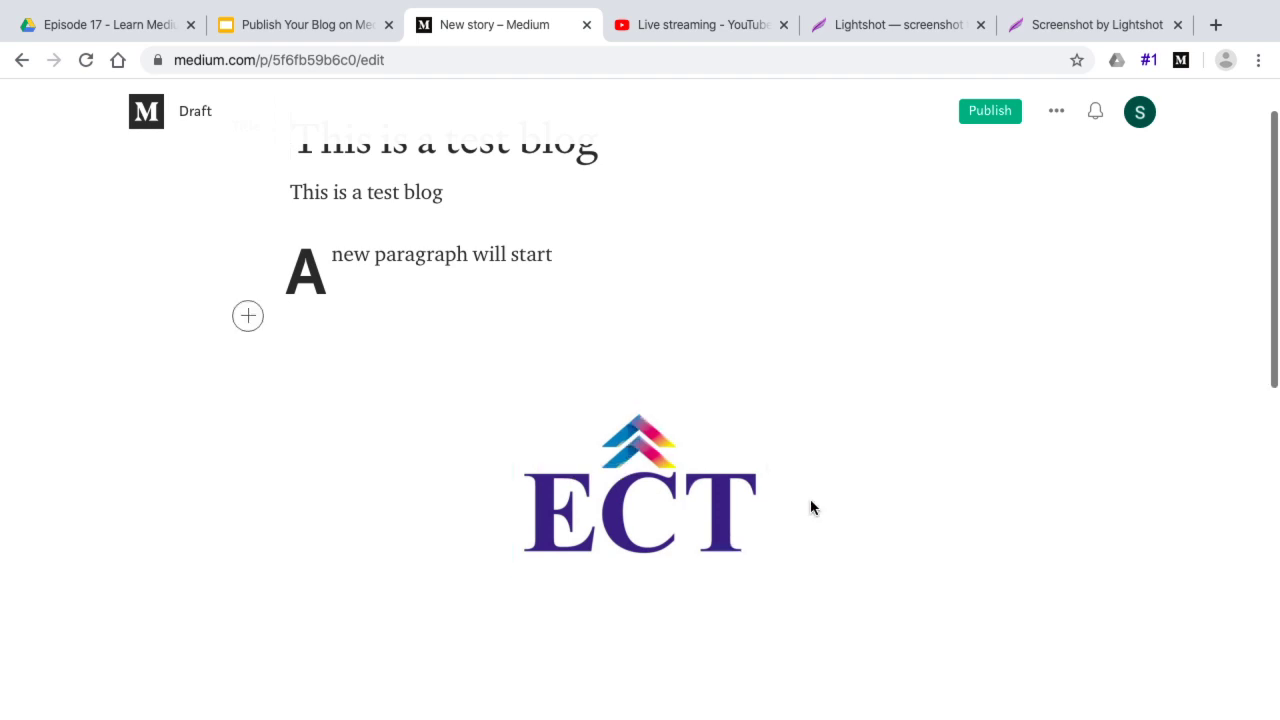
pyautogui.scroll(-3, 310, 629)
pyautogui.click(323, 335)
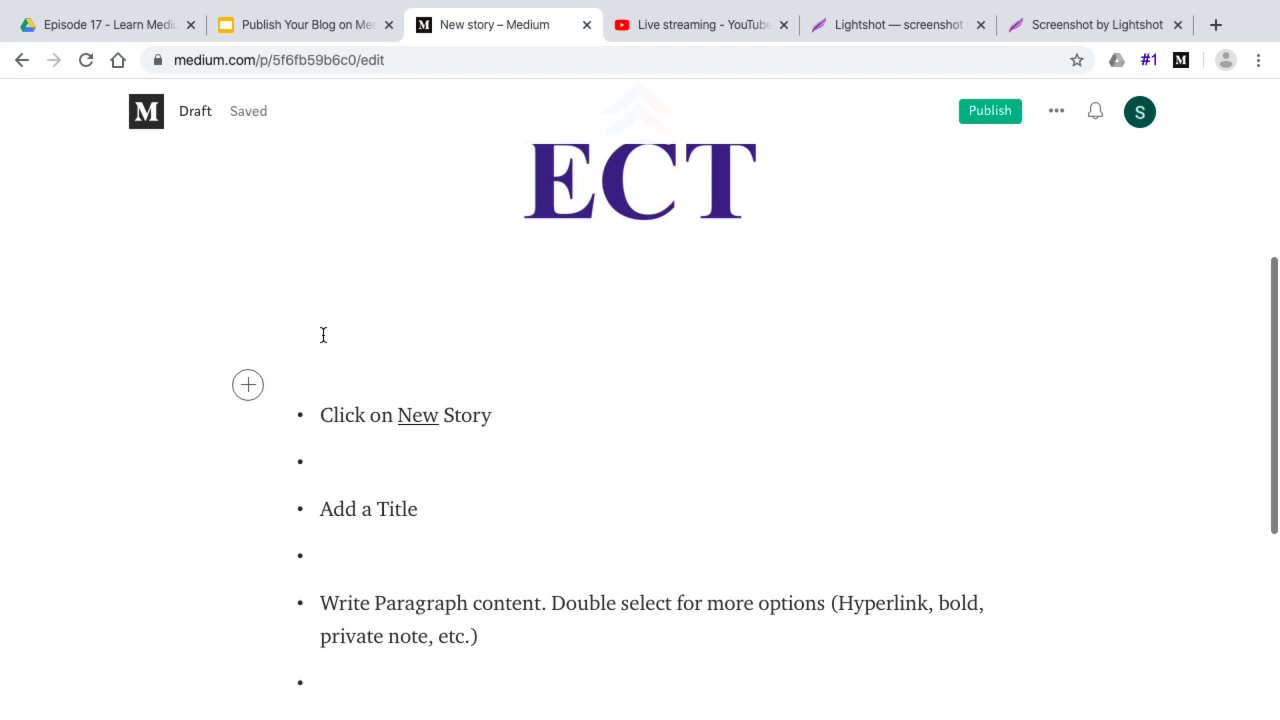
# Insert the Unsplash photo of a hand holding a coin from a 'cryptocurrency' search
pyautogui.click(248, 386)
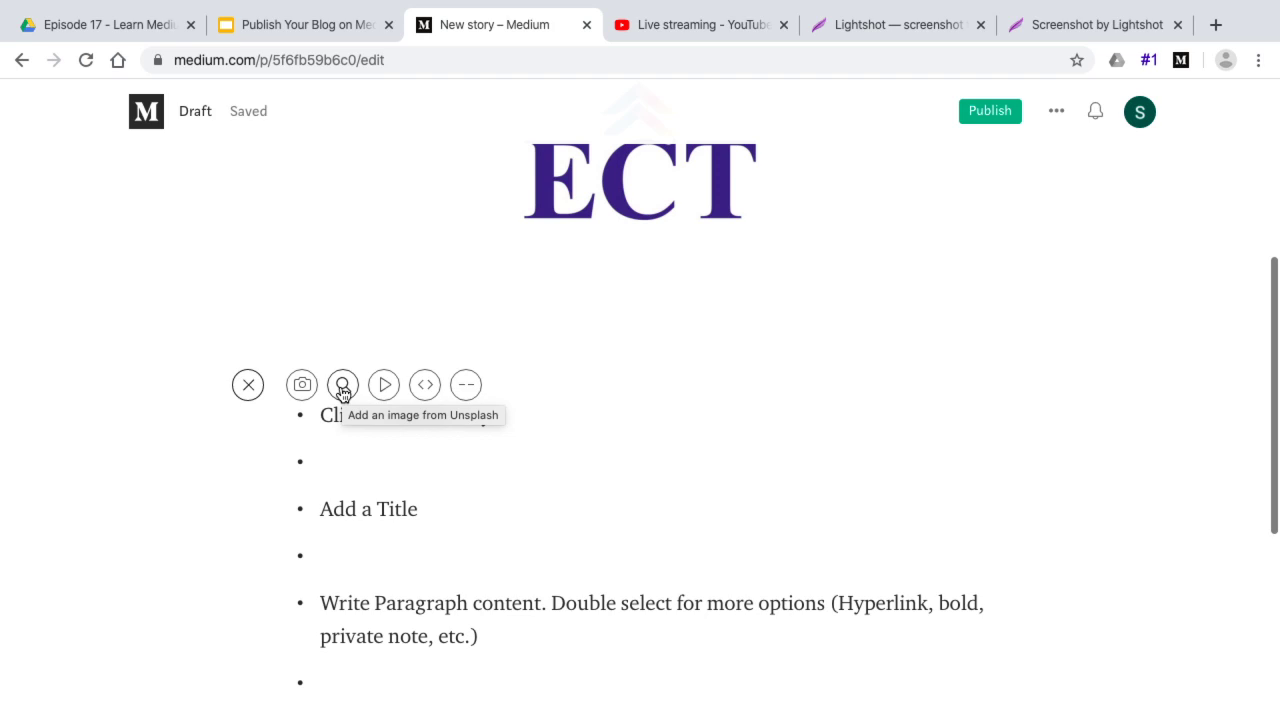
pyautogui.click(342, 388)
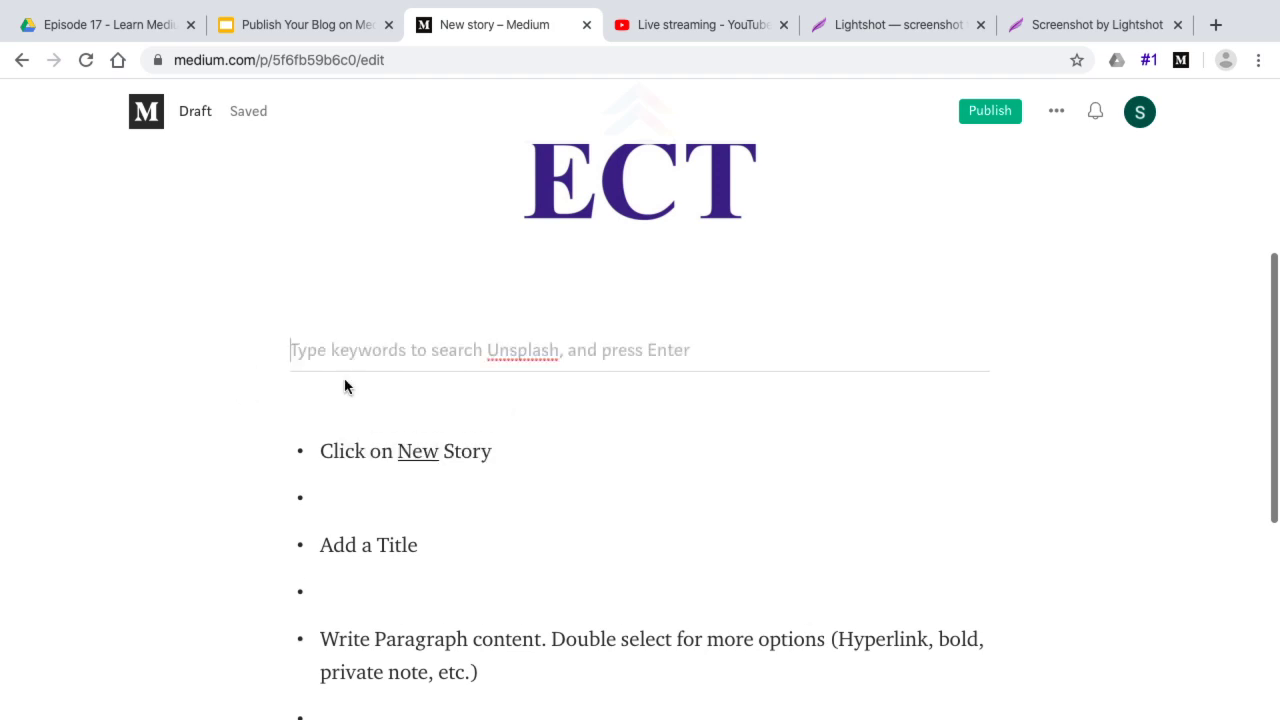
pyautogui.write('cryptocurrenc')
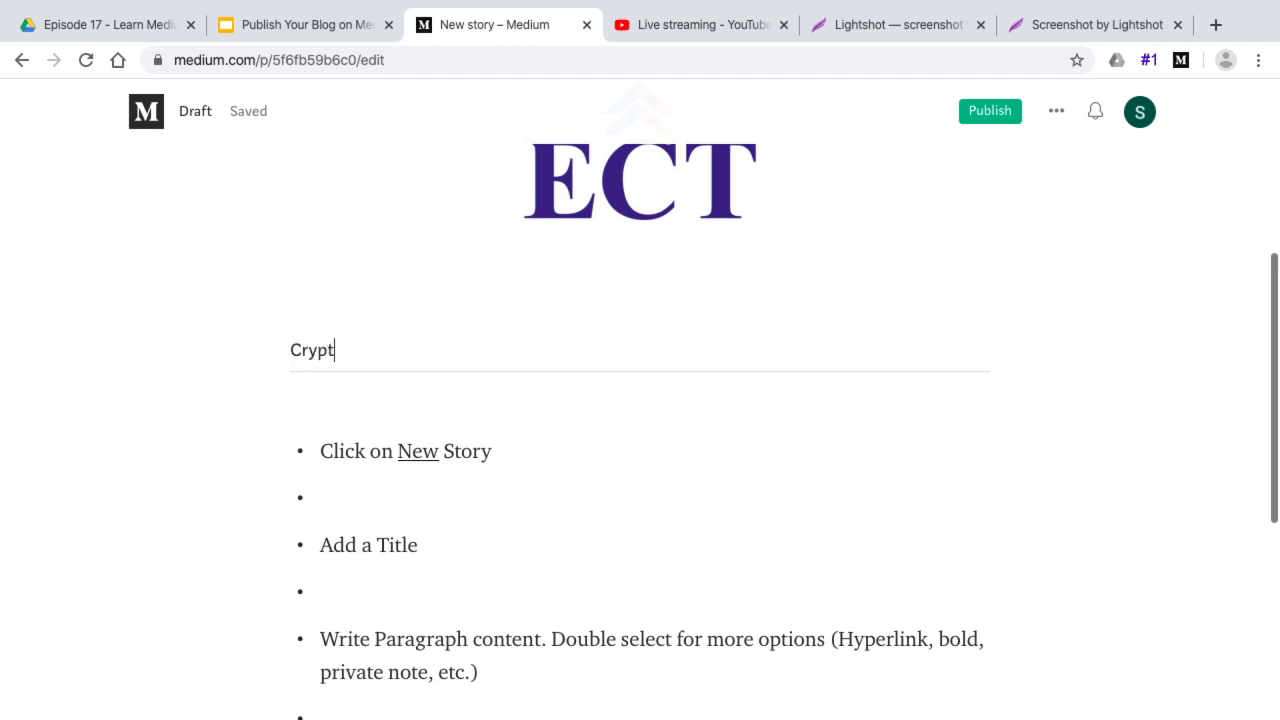
pyautogui.write('y')
pyautogui.press('Return')
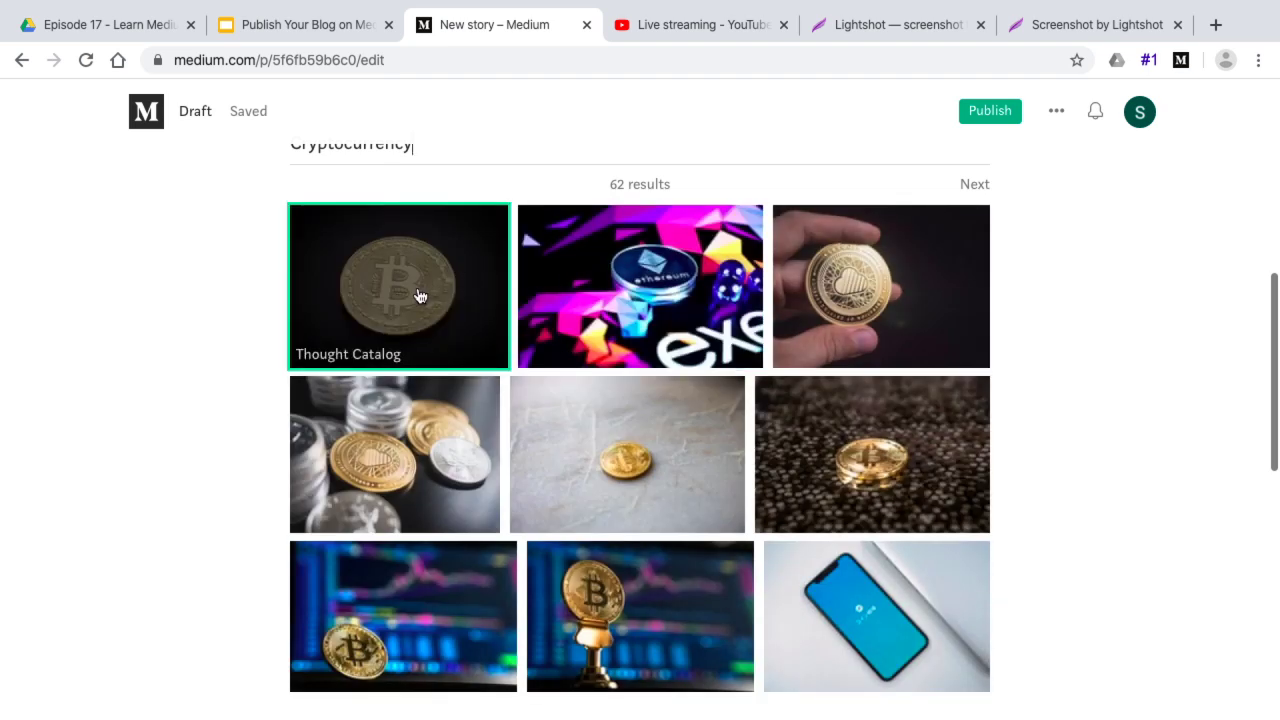
pyautogui.click(847, 305)
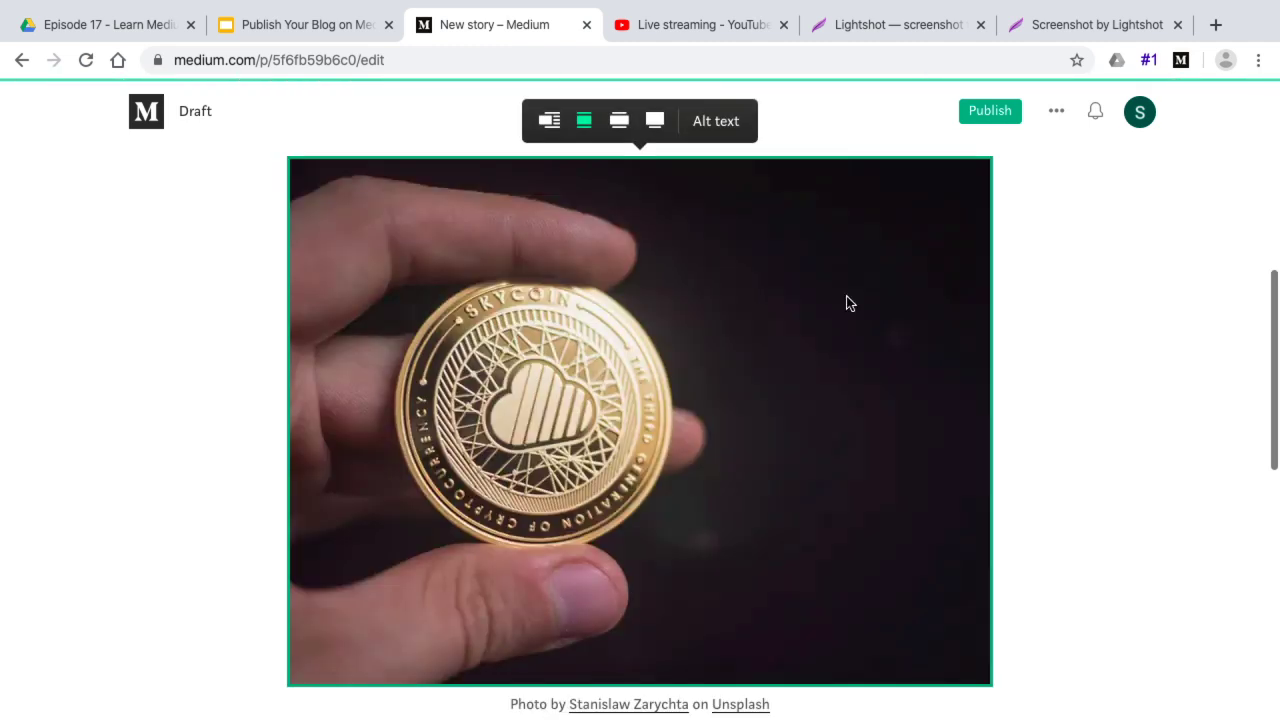
# Add an empty bullet above 'Click on New Story' and move the caret onto it
pyautogui.scroll(-3, 846, 300)
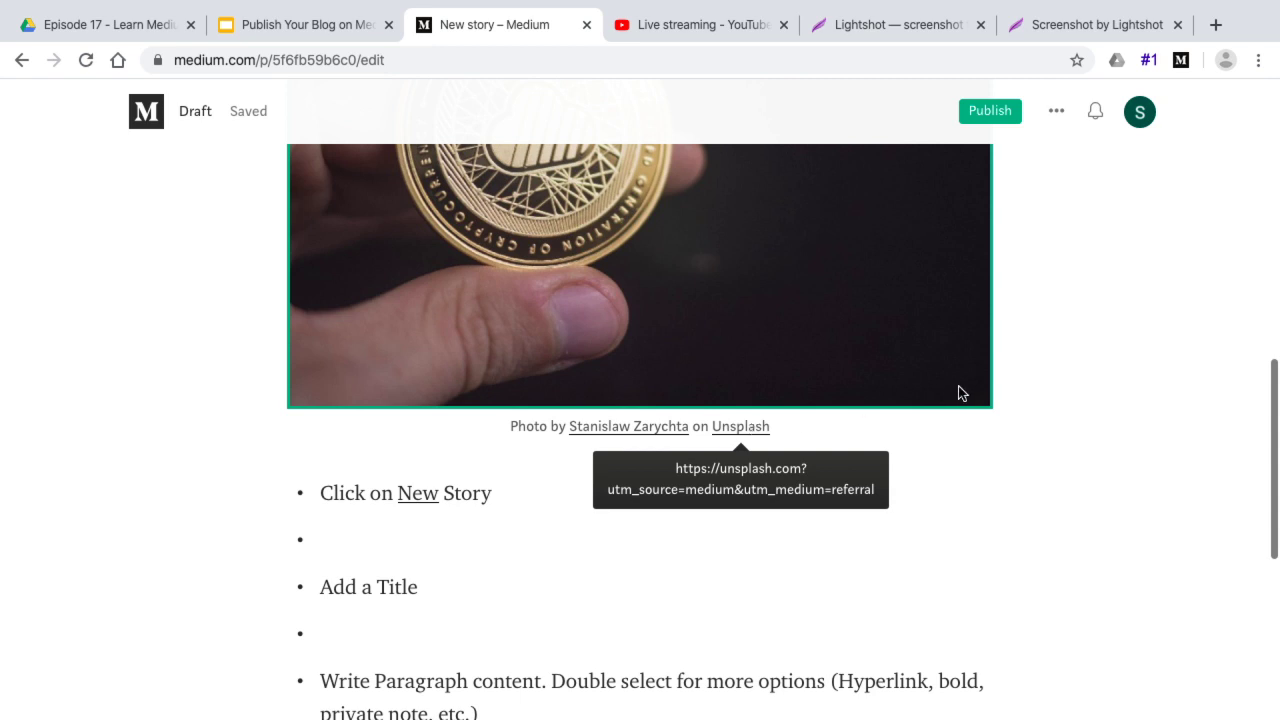
pyautogui.press('Down')
pyautogui.press('Return')
pyautogui.press('Return')
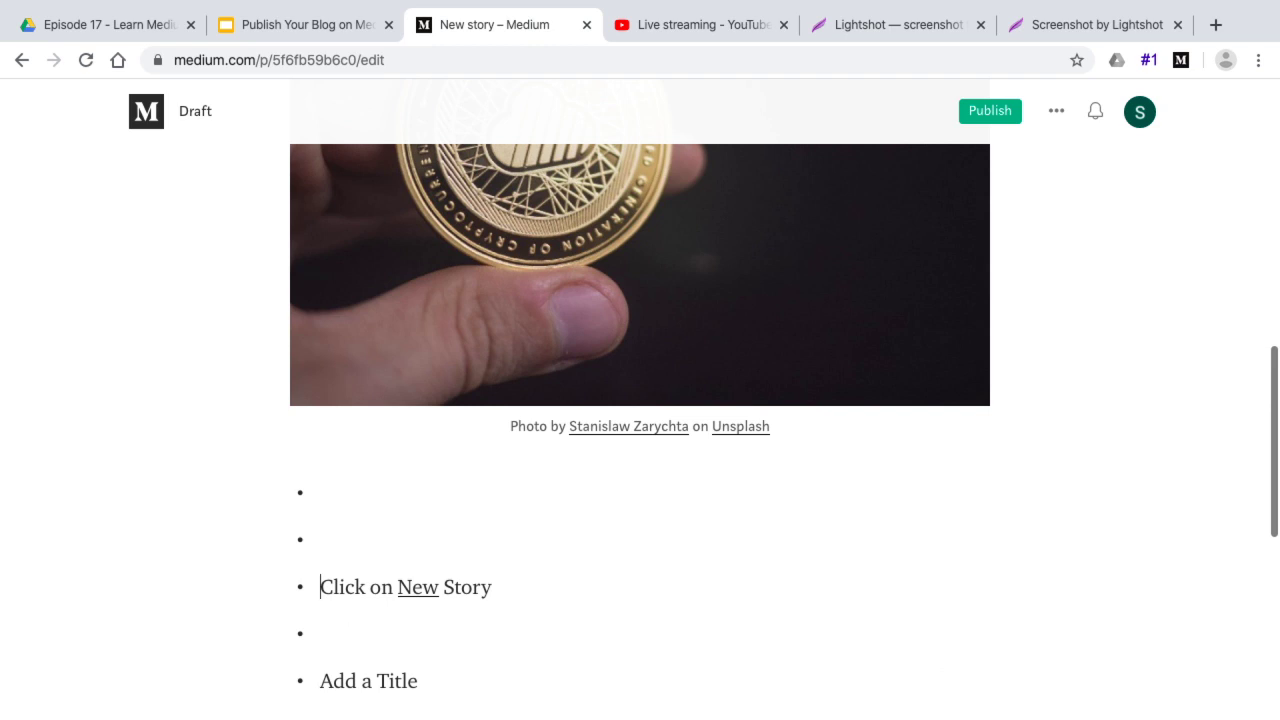
pyautogui.press('Up')
pyautogui.press('Up')
# Open the ECT YouTube channel in a new tab and pause the 'How to Start a Blog on Medium?' video
pyautogui.click(1218, 26)
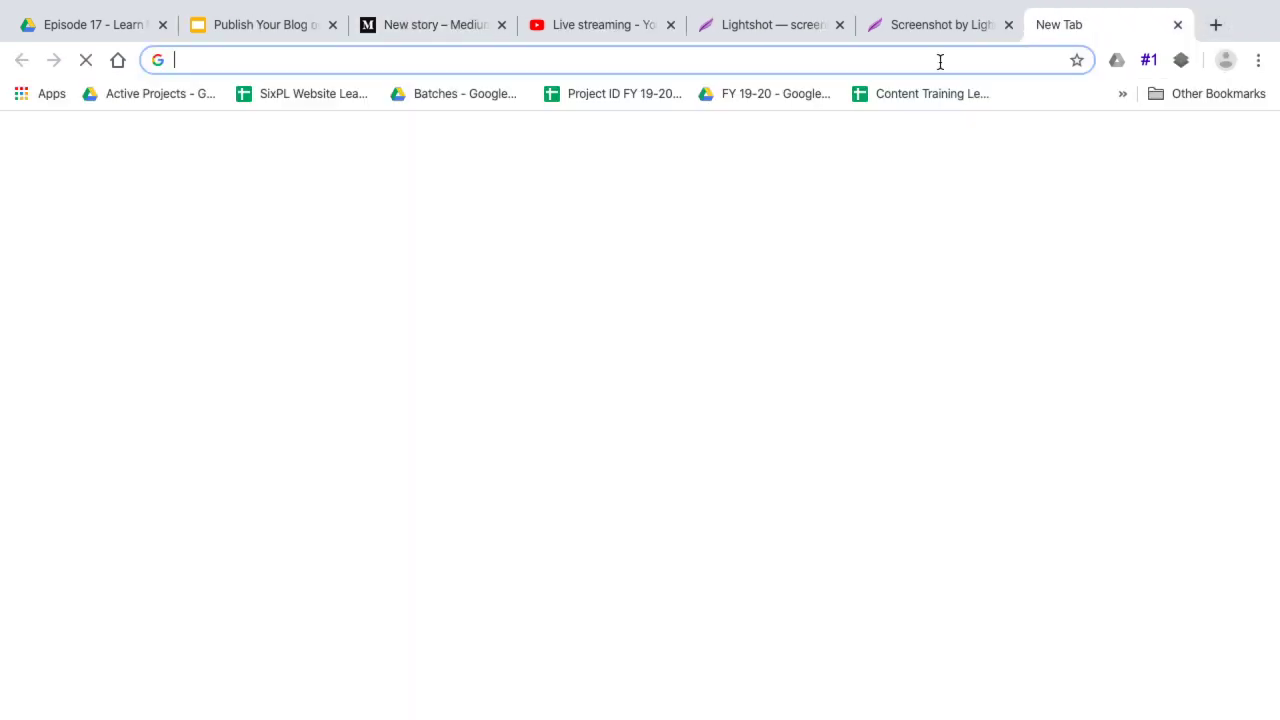
pyautogui.write('you')
pyautogui.press('Return')
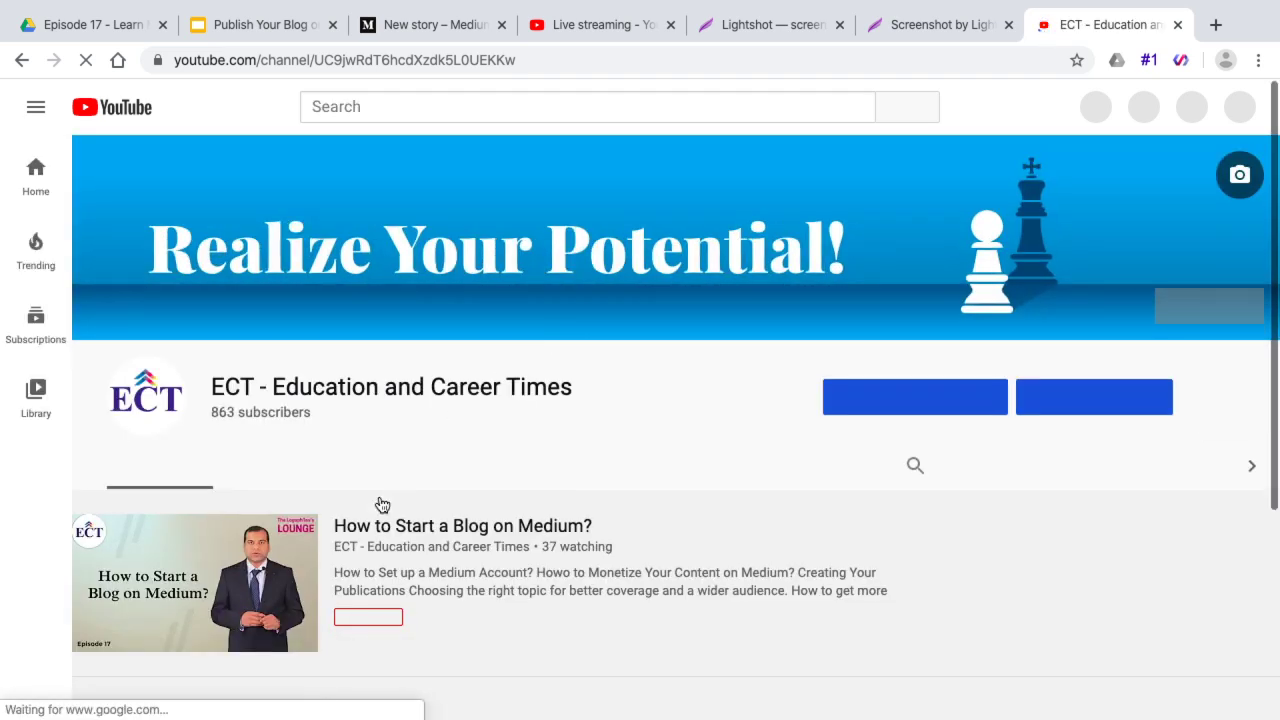
pyautogui.scroll(-4, 516, 531)
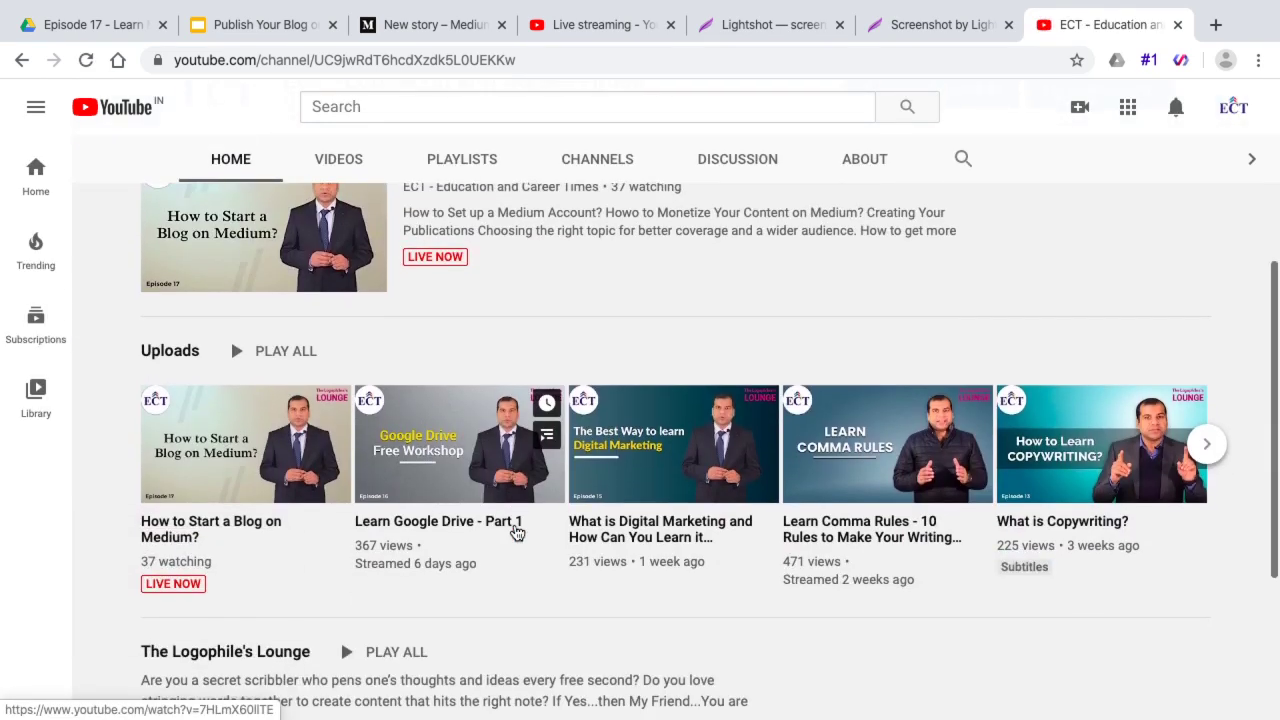
pyautogui.click(248, 526)
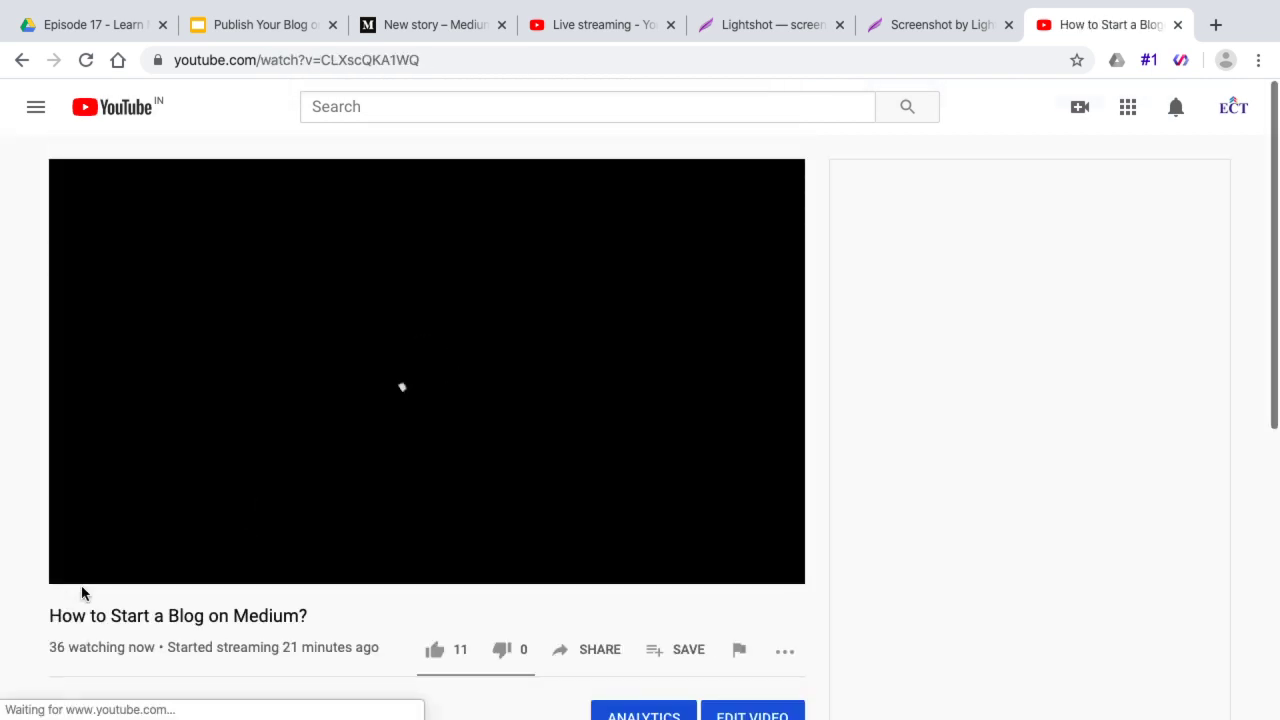
pyautogui.click(320, 55)
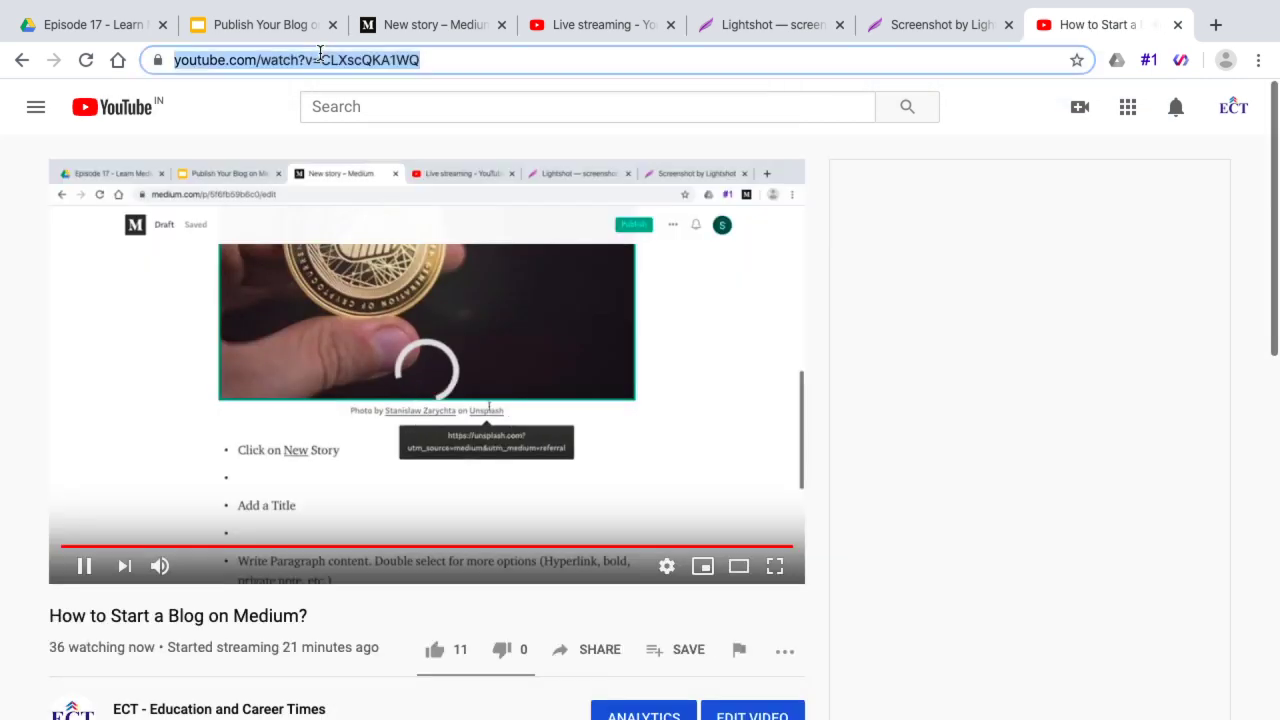
pyautogui.click(84, 571)
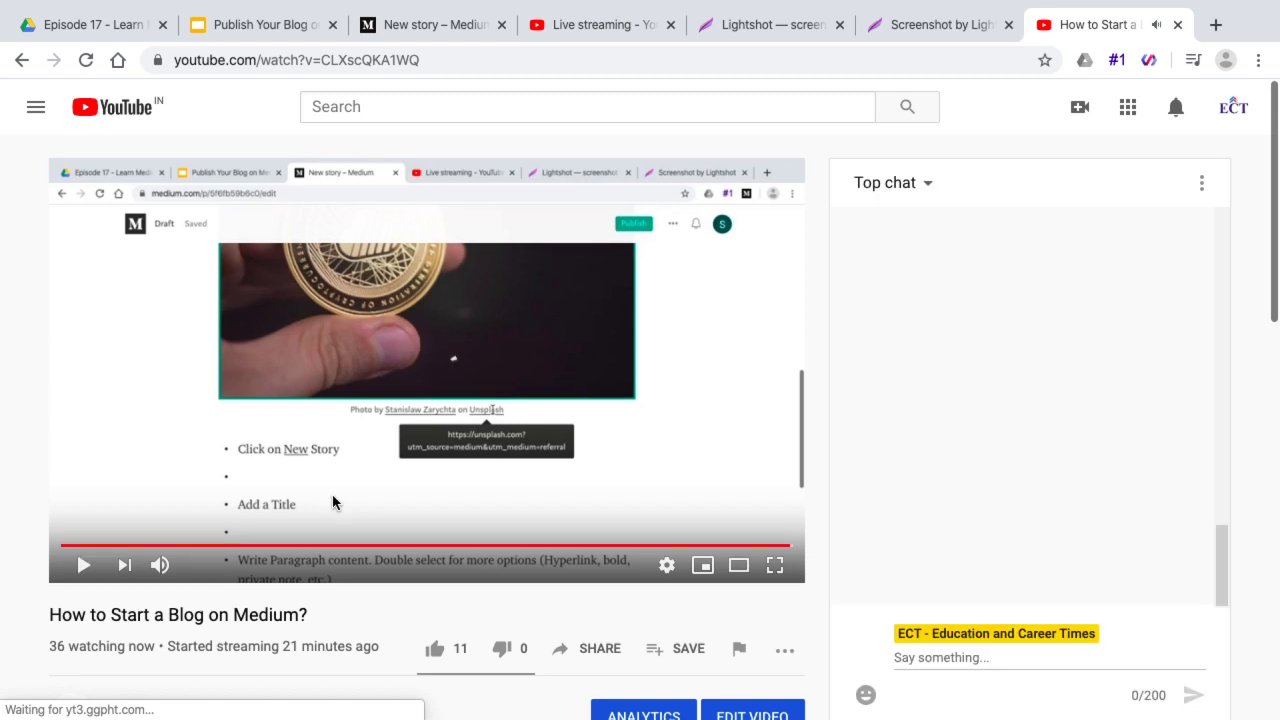
pyautogui.scroll(-5, 333, 502)
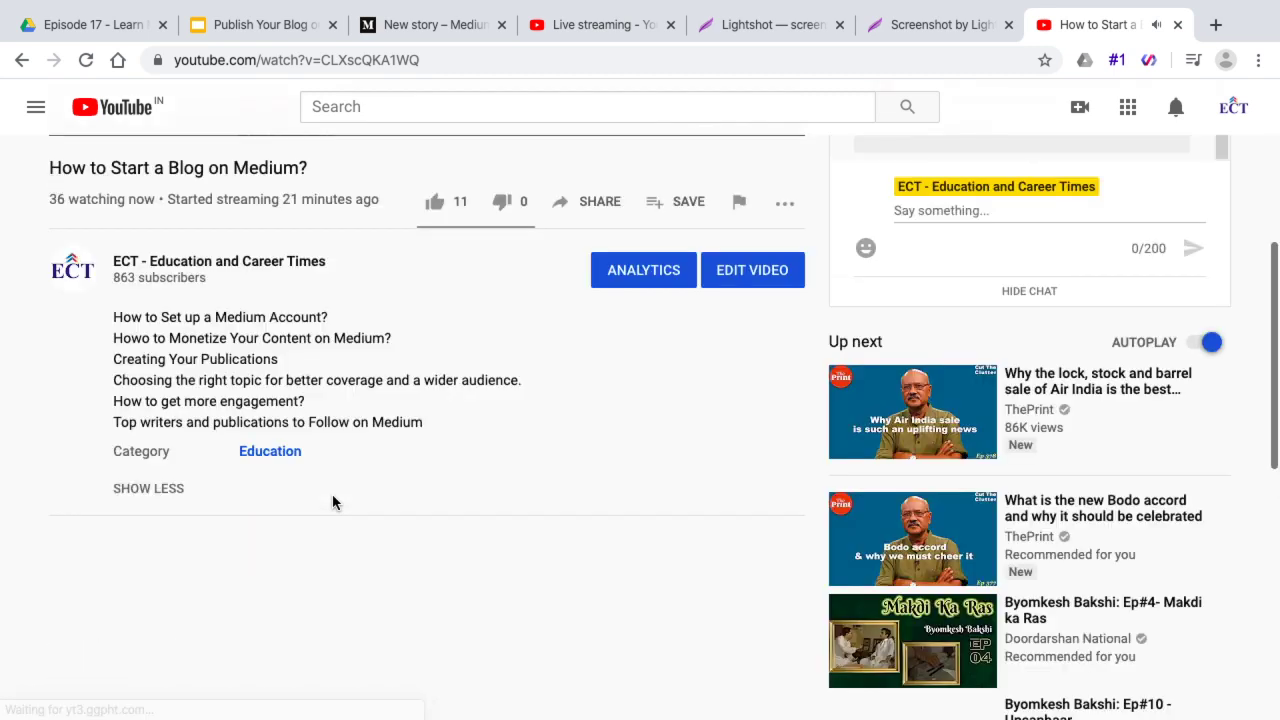
# Open the channel's 'Learn Google Drive - Part 1' video, select its URL, and pause it
pyautogui.click(18, 59)
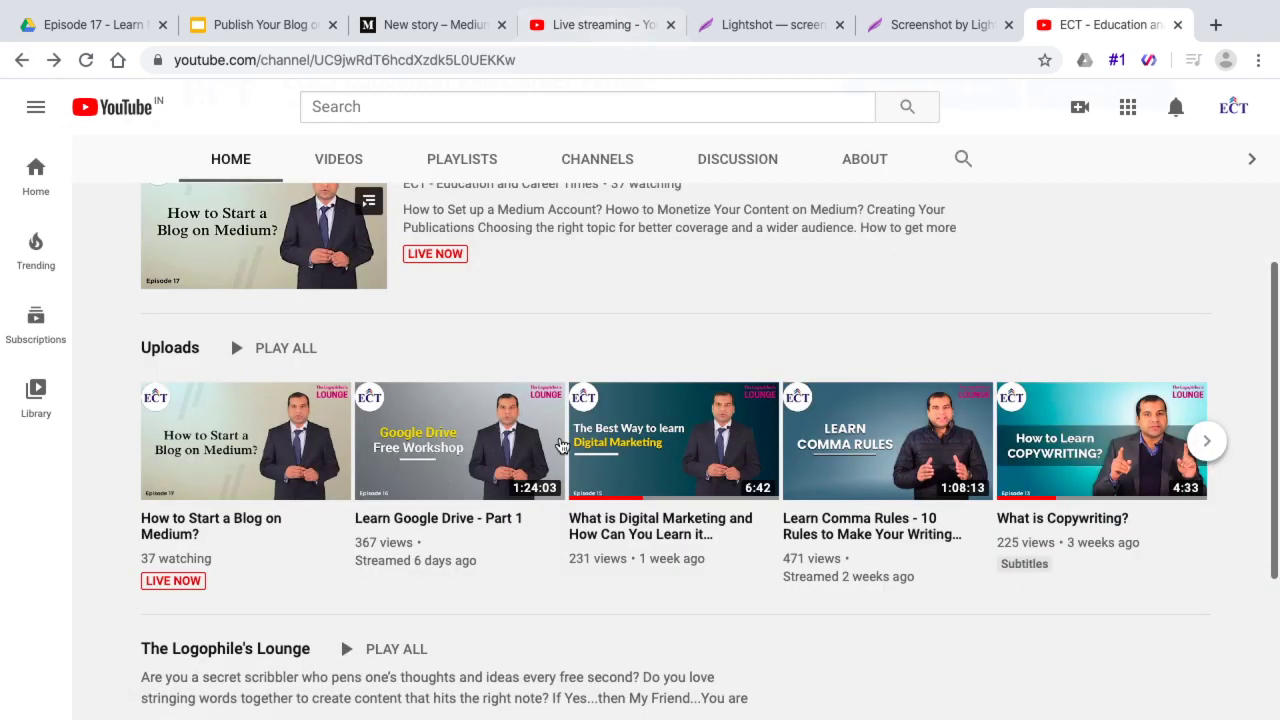
pyautogui.click(465, 519)
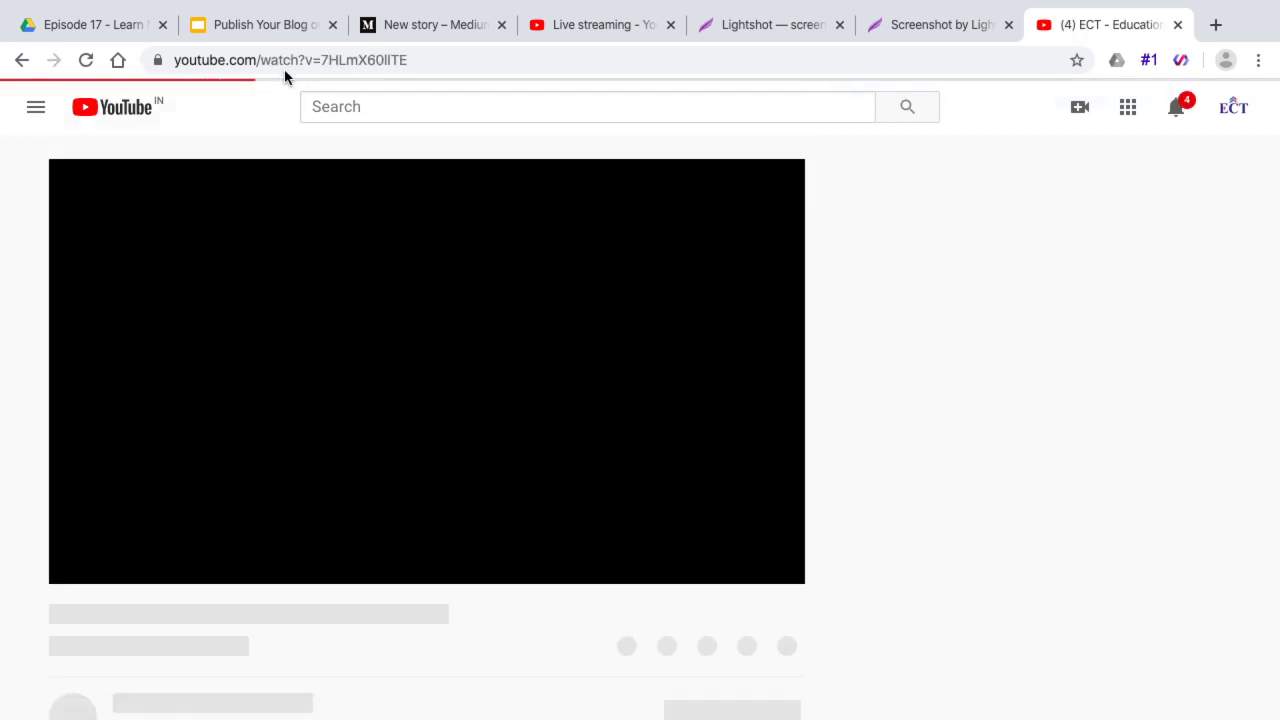
pyautogui.click(286, 60)
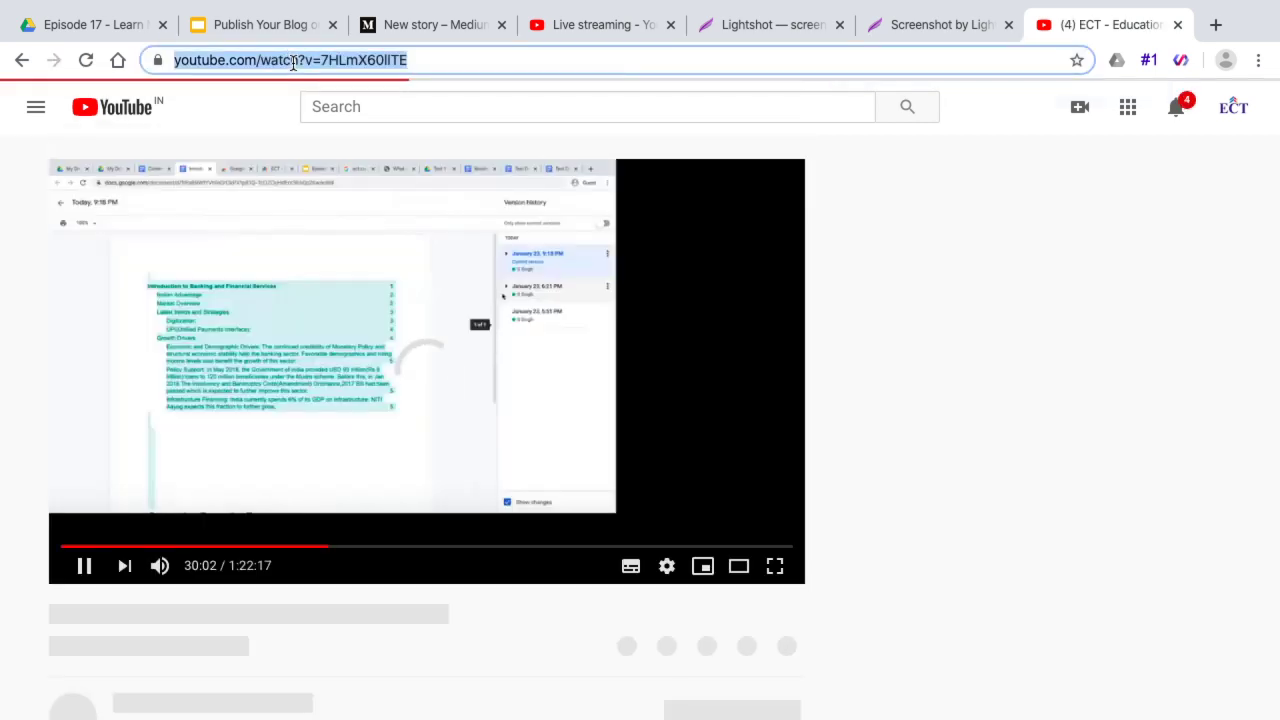
pyautogui.click(83, 569)
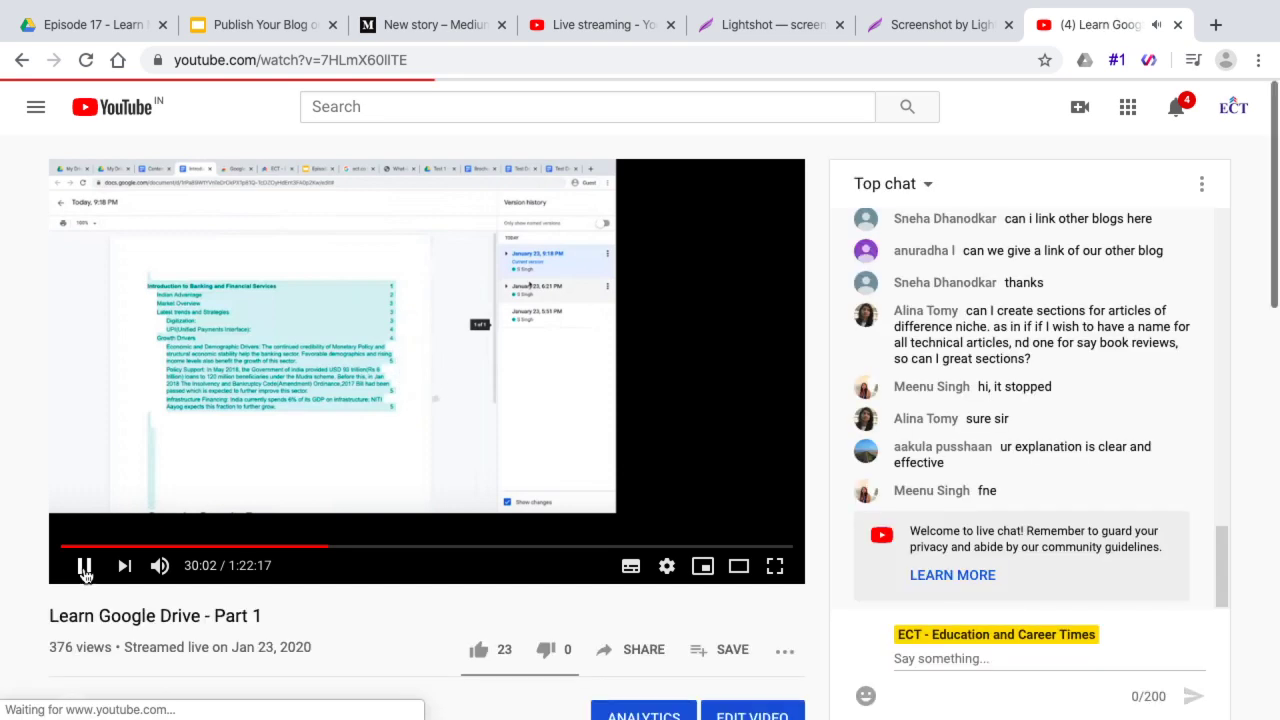
pyautogui.click(84, 569)
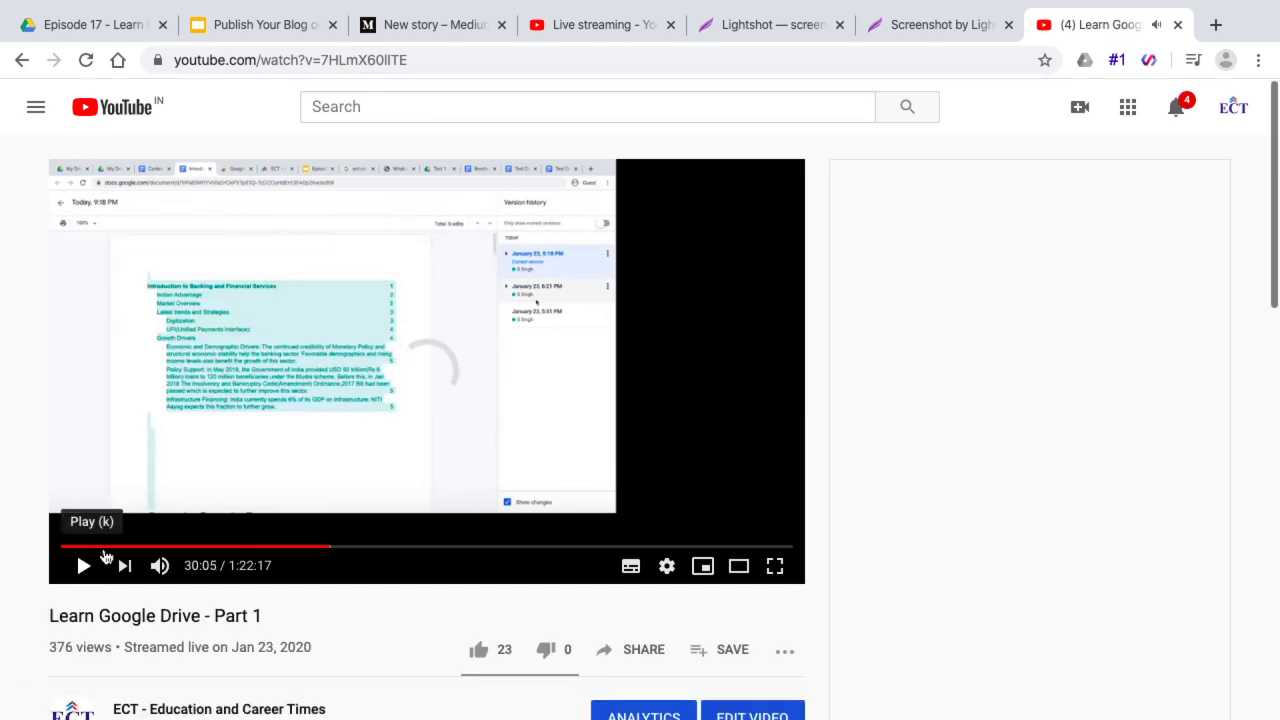
# In the Medium draft, paste the video link into the empty bullet and again as a plain paragraph
pyautogui.click(457, 28)
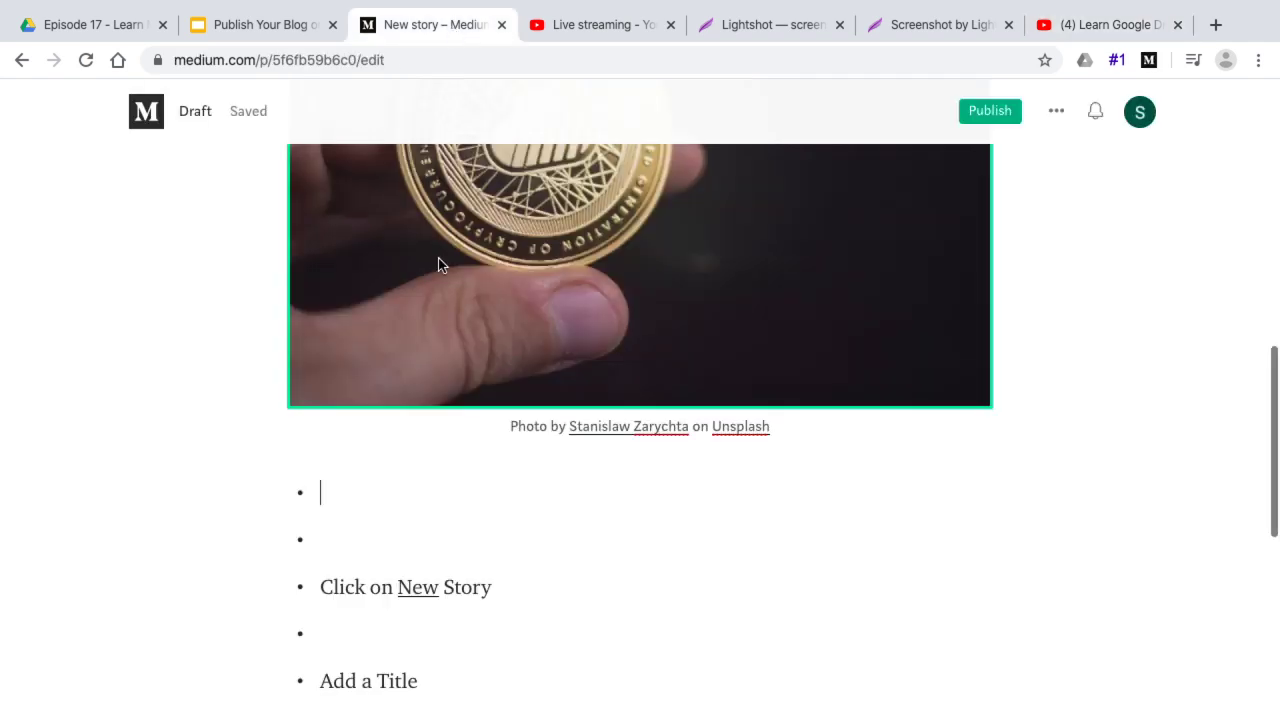
pyautogui.write('https://www.youtube.com/watch?v=7HLmX60llTE')
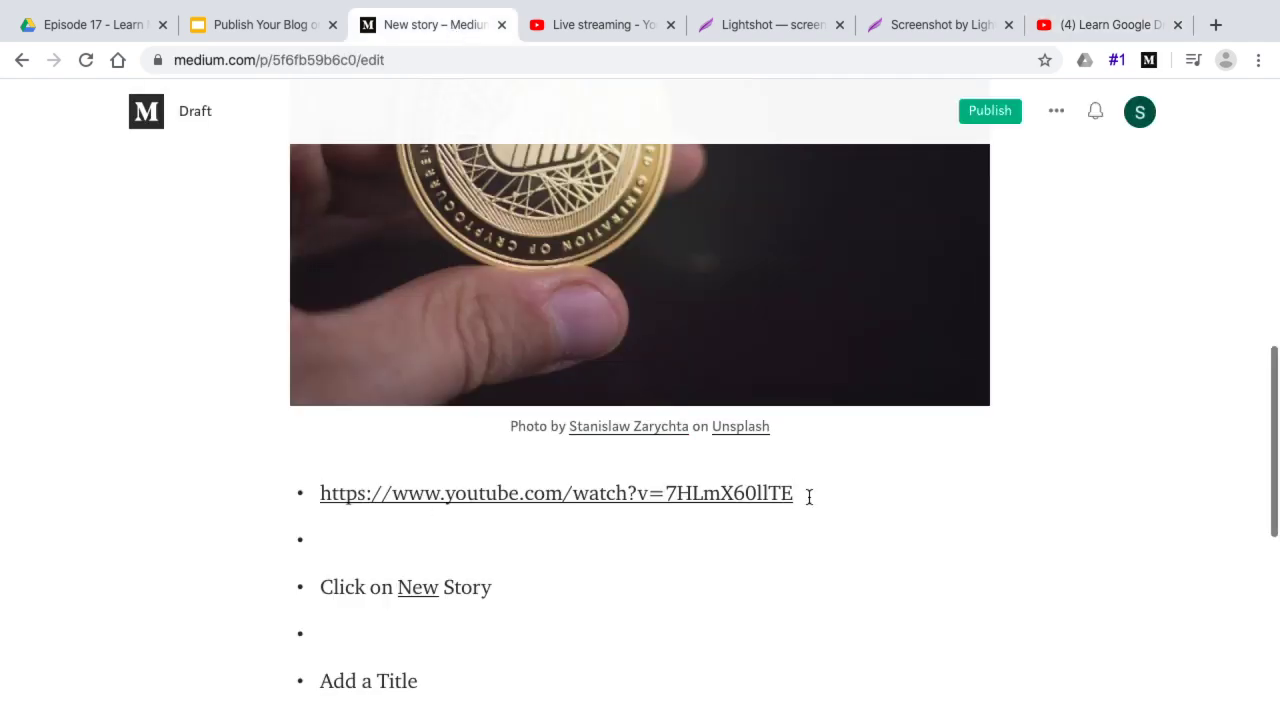
pyautogui.press('Return')
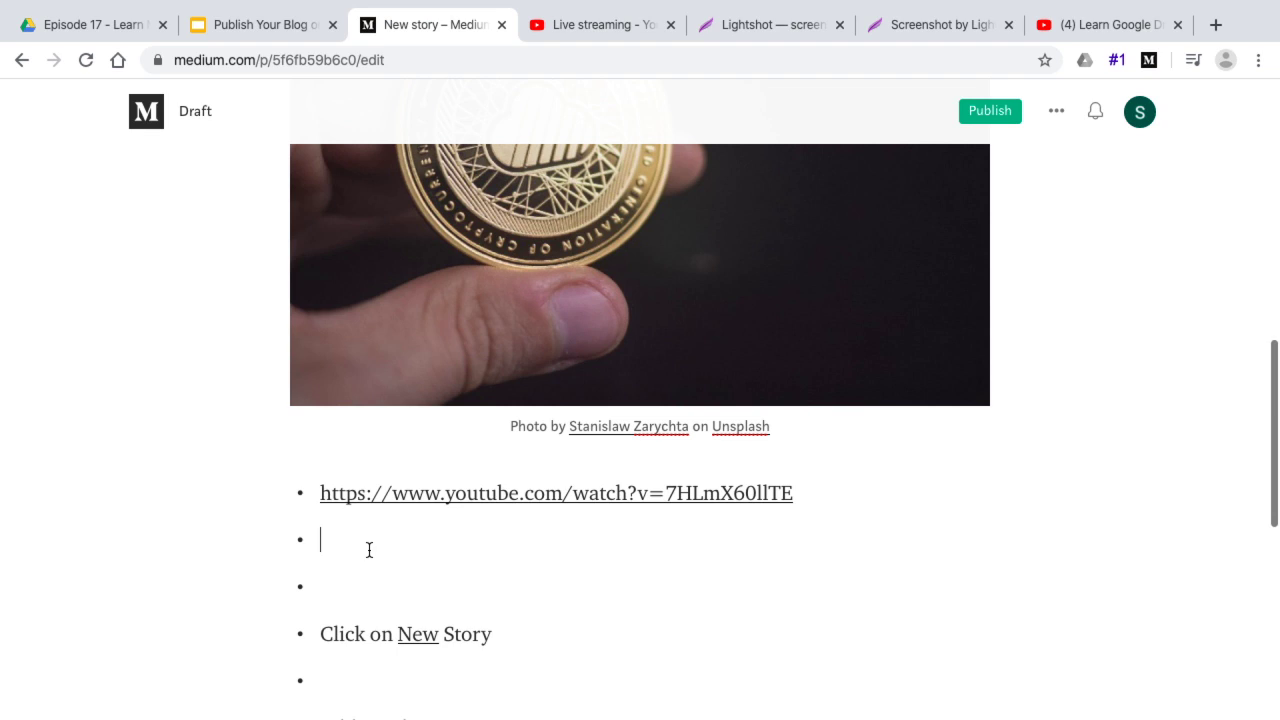
pyautogui.press('Return')
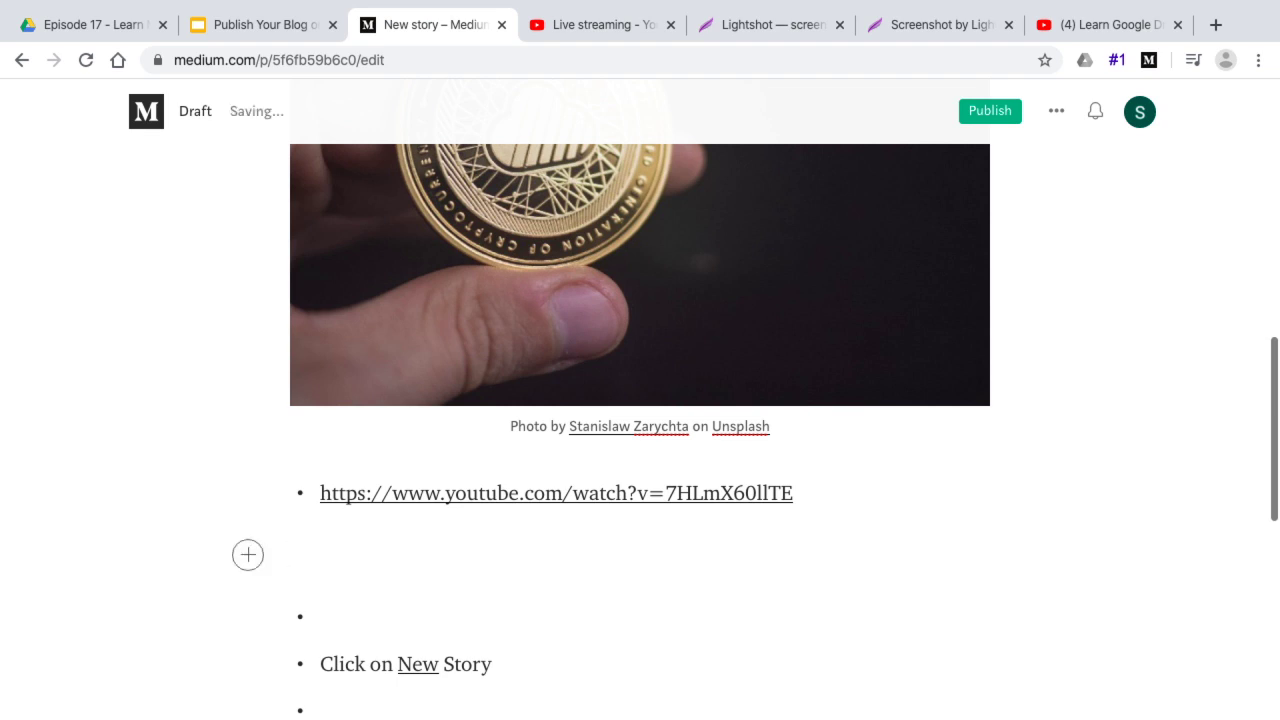
pyautogui.write('https://www.youtube.com/watch?v=7HLmX60llTE')
pyautogui.press('Return')
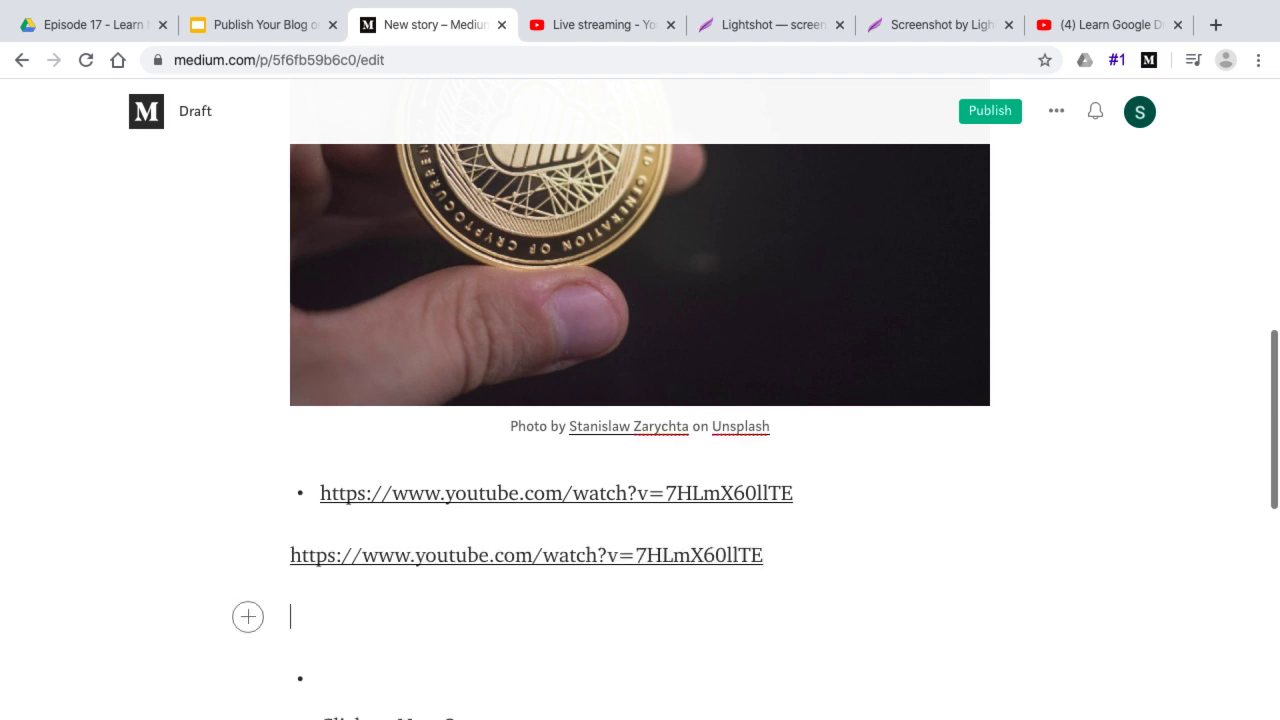
# Embed the 'Learn Google Drive - Part 1' video by pasting its link into the embed option
pyautogui.click(249, 619)
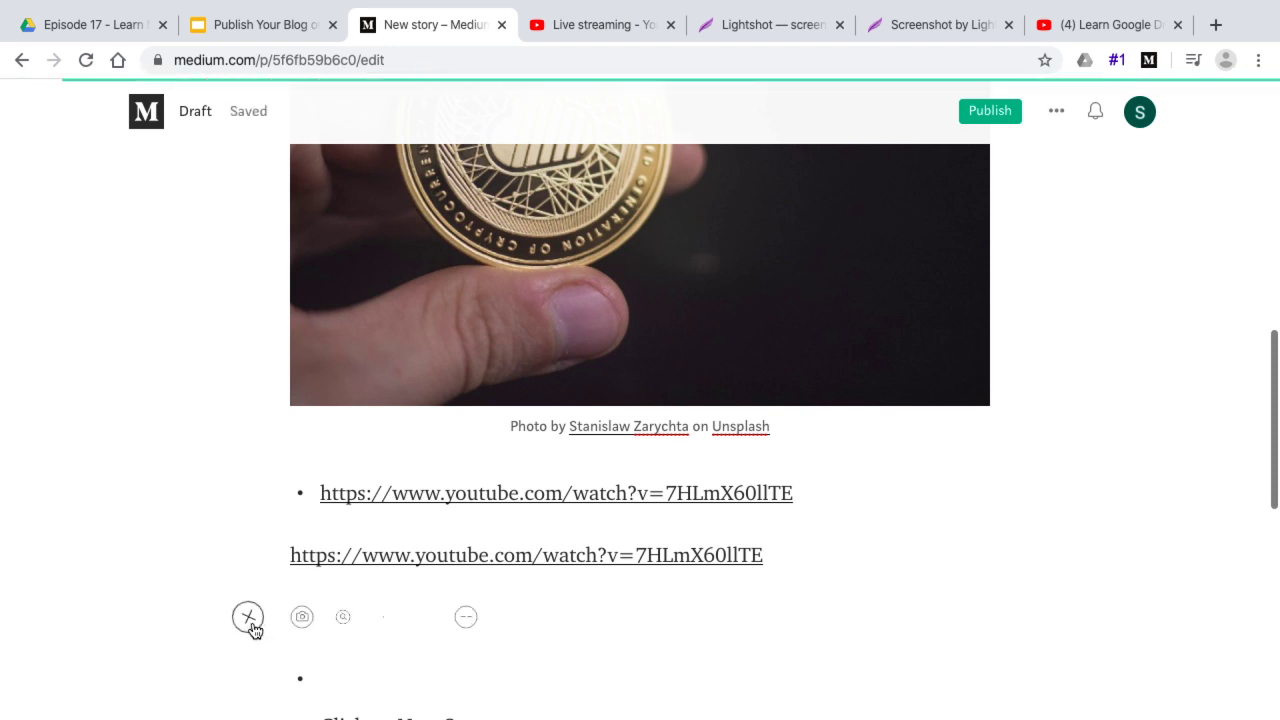
pyautogui.click(386, 616)
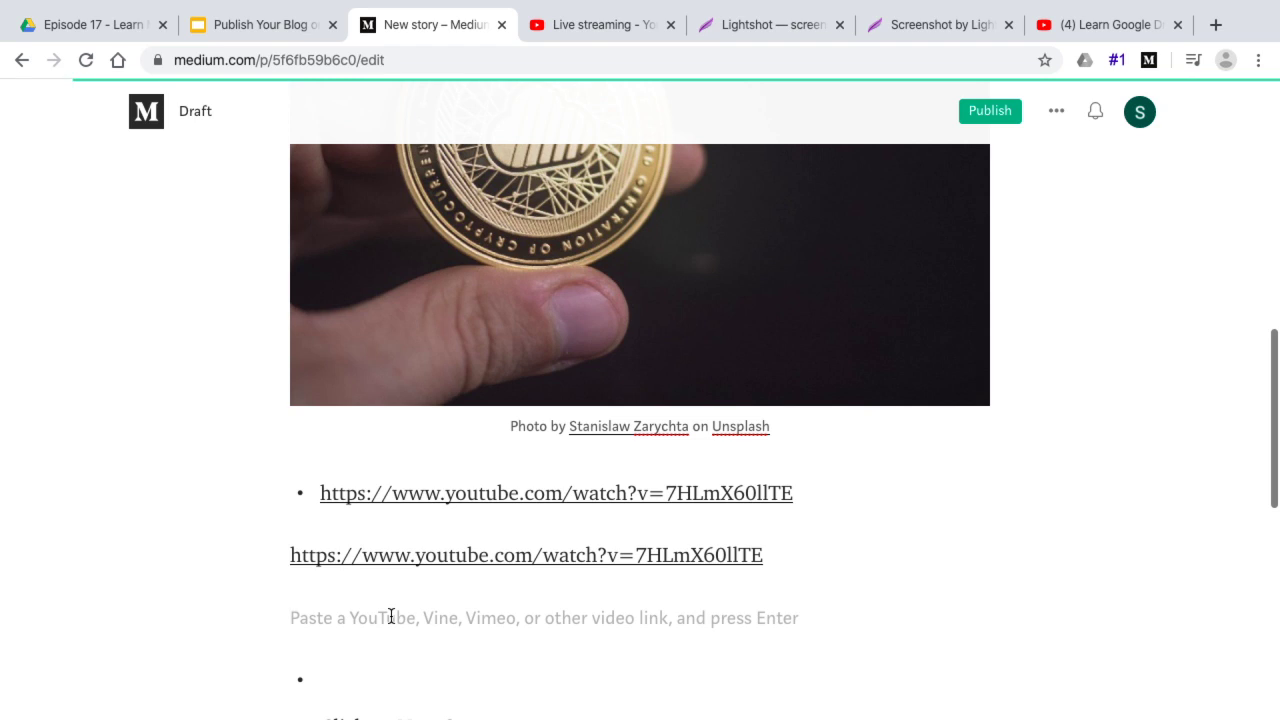
pyautogui.write('https://www.youtube.com/watch?v=7HLmX60llTE')
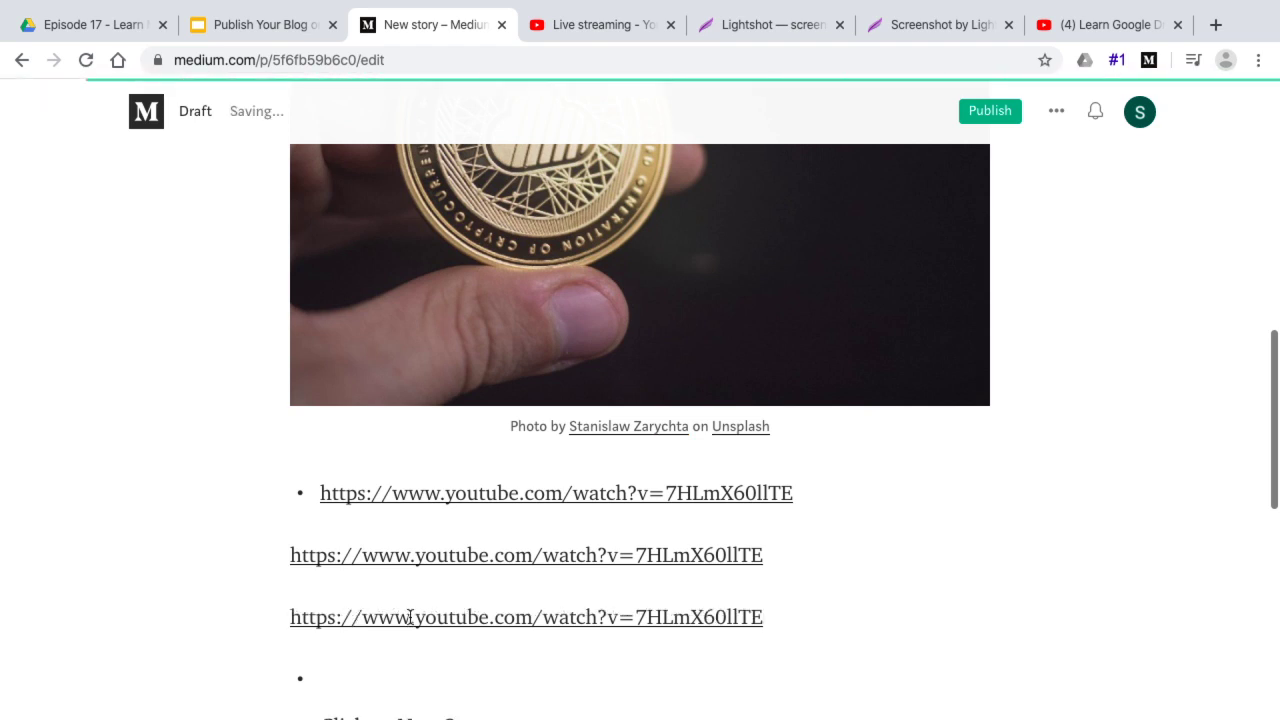
pyautogui.scroll(-3, 694, 640)
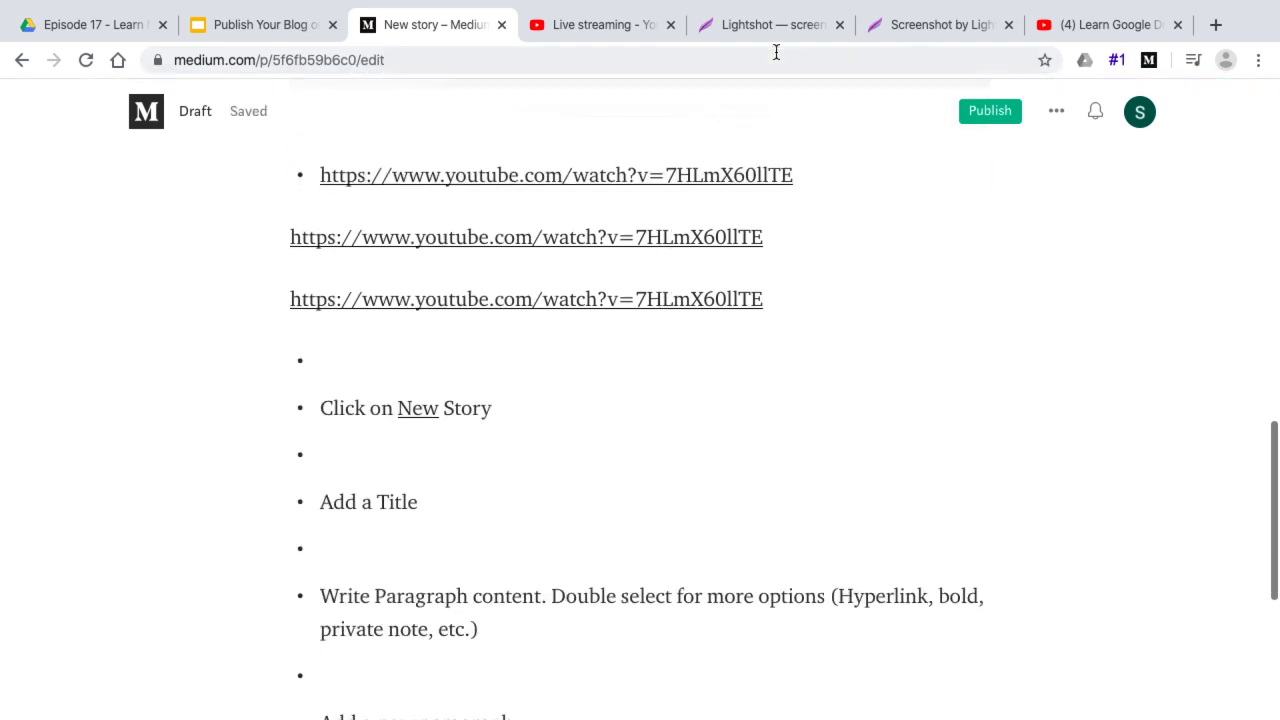
# Close the YouTube video tab and return to the Medium draft
pyautogui.click(1097, 38)
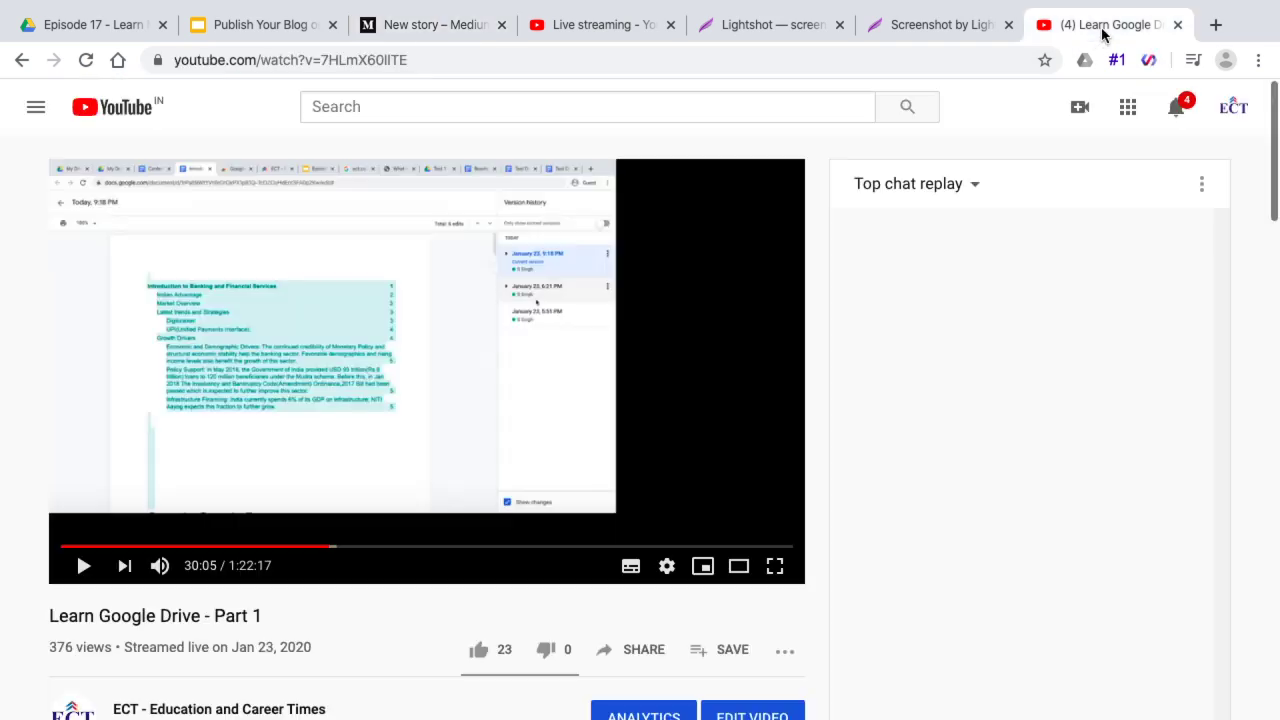
pyautogui.click(1178, 25)
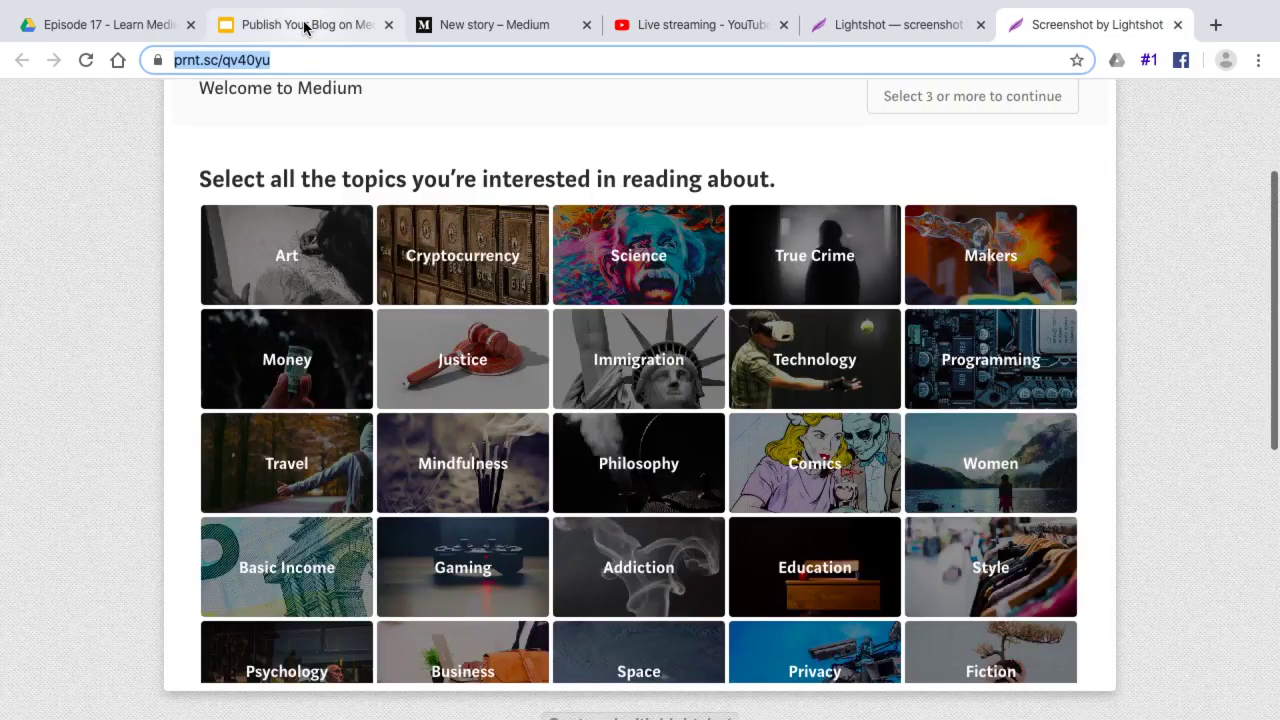
pyautogui.click(305, 26)
pyautogui.click(497, 33)
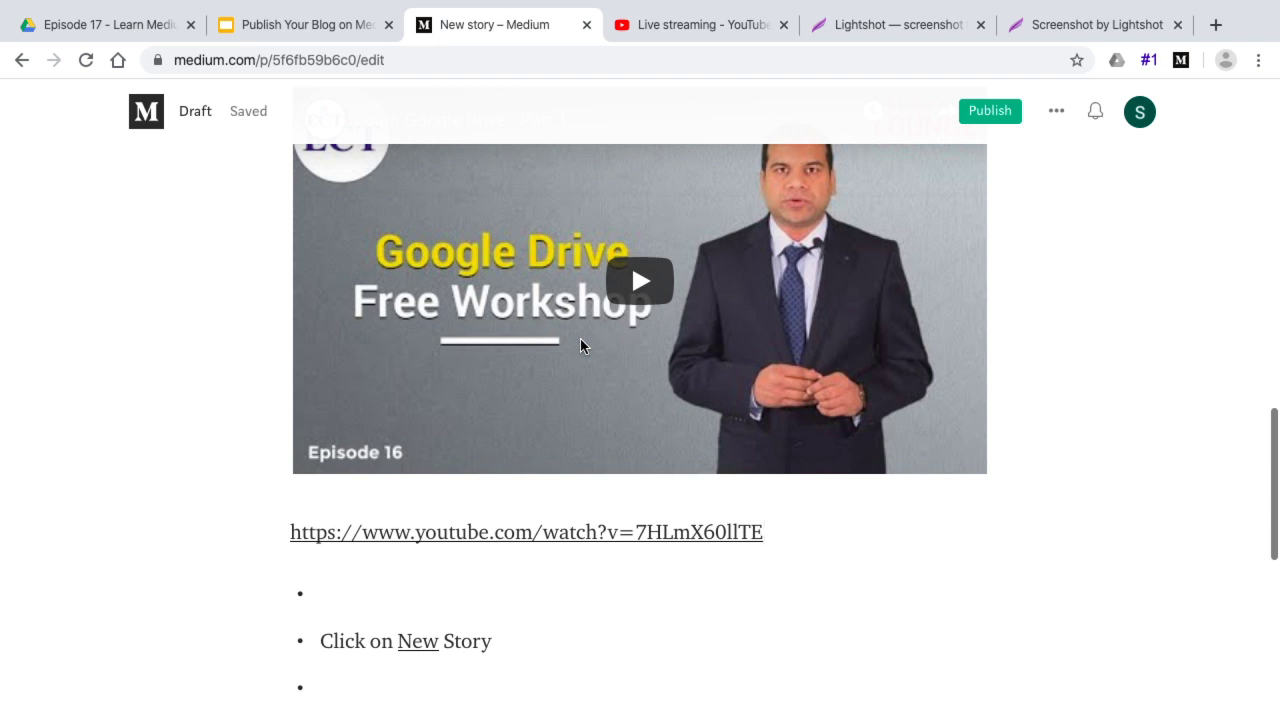
# Remove the bullet from the empty line under the YouTube link, then move to the bullet under 'Click on New Story'
pyautogui.scroll(1, 581, 345)
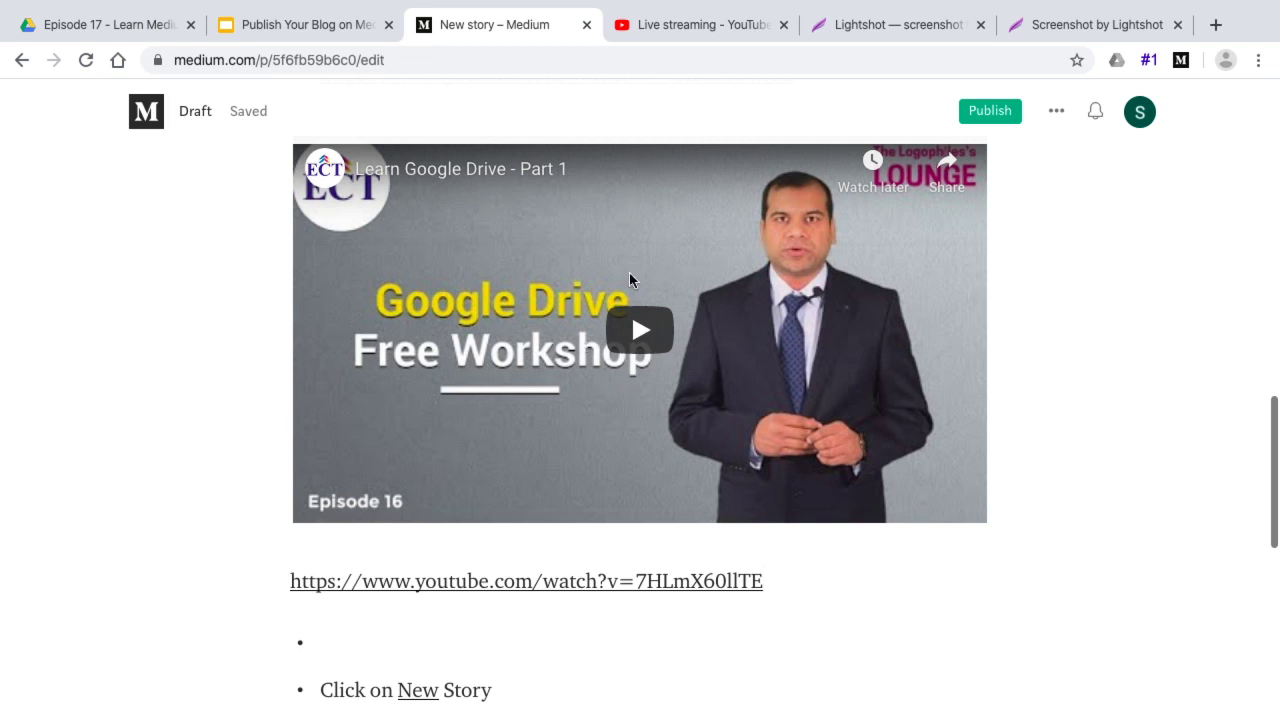
pyautogui.click(407, 621)
pyautogui.scroll(-3, 407, 620)
pyautogui.press('BackSpace')
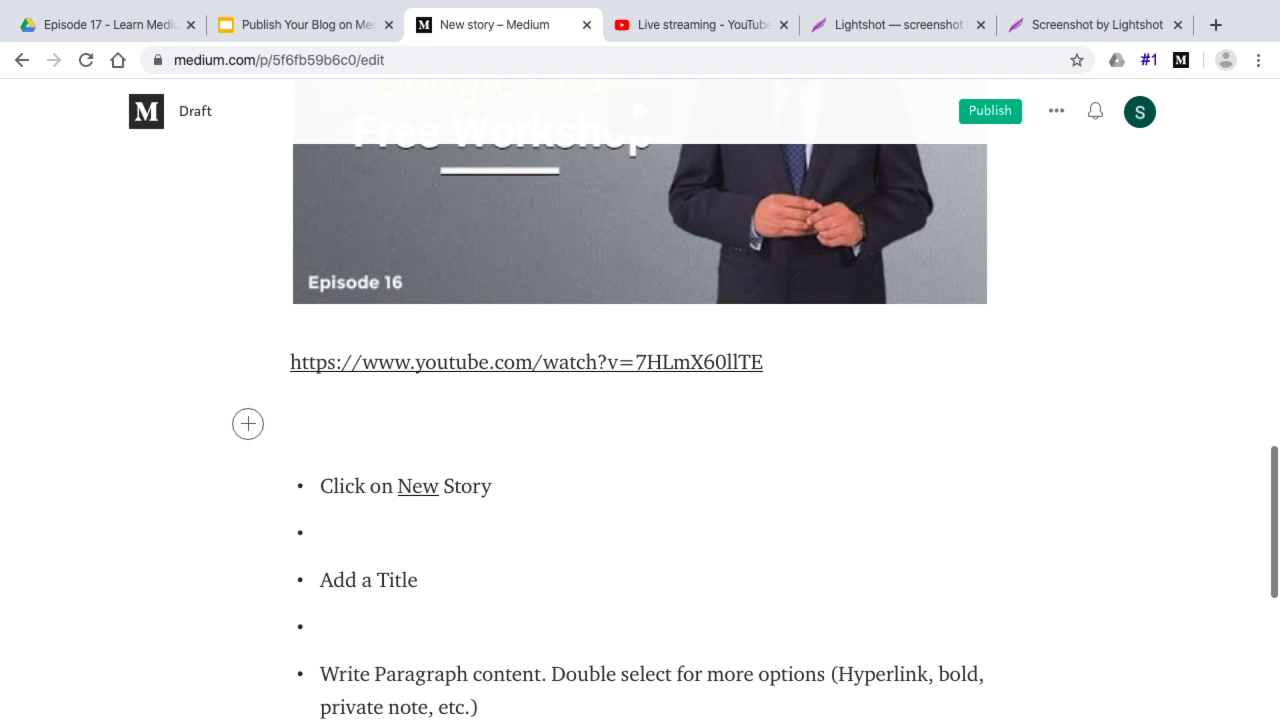
pyautogui.click(594, 543)
pyautogui.scroll(-2, 594, 543)
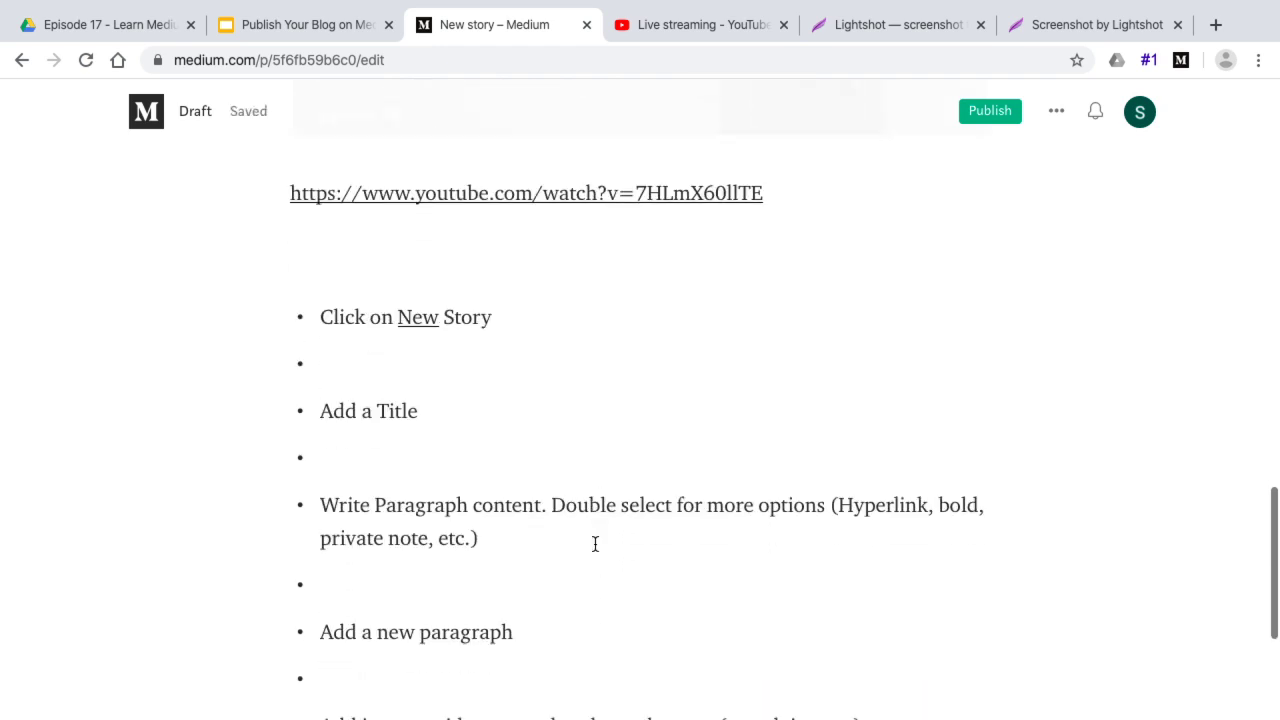
# Copy the Embed Tweet code for the ITO heavy-traffic tweet from the Twitter profile
pyautogui.click(1215, 24)
pyautogui.write('twi')
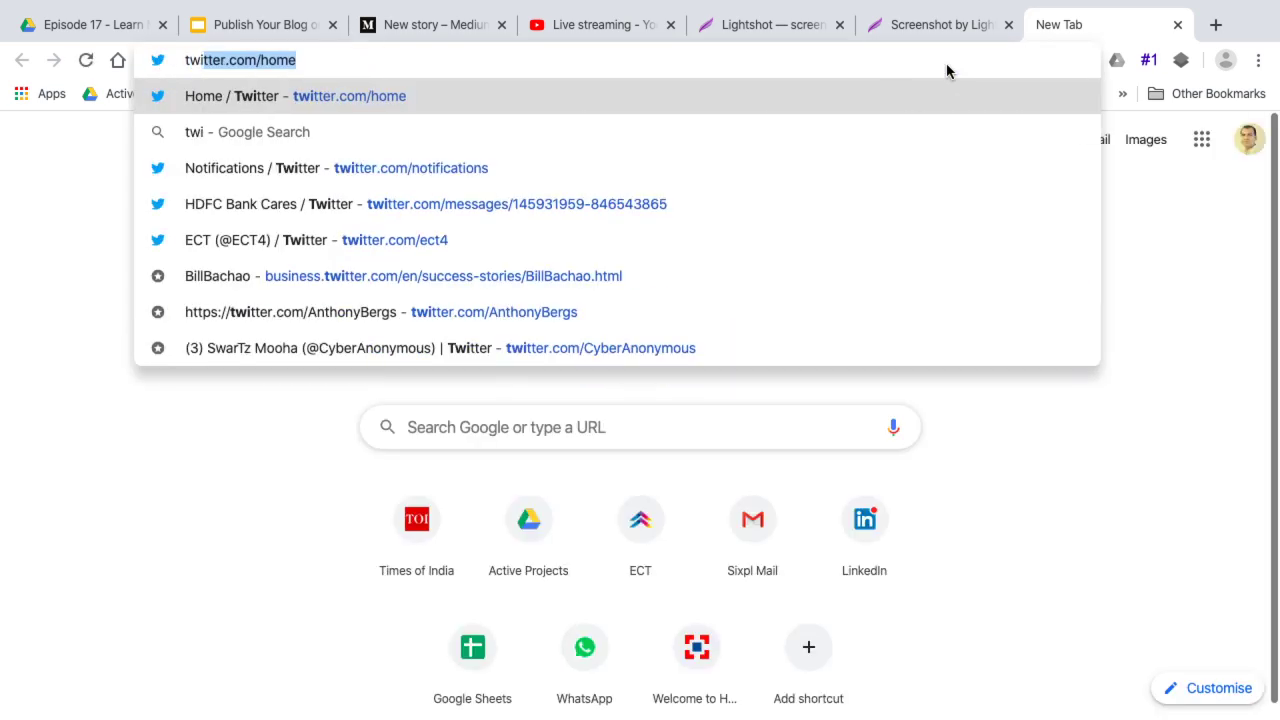
pyautogui.press('Return')
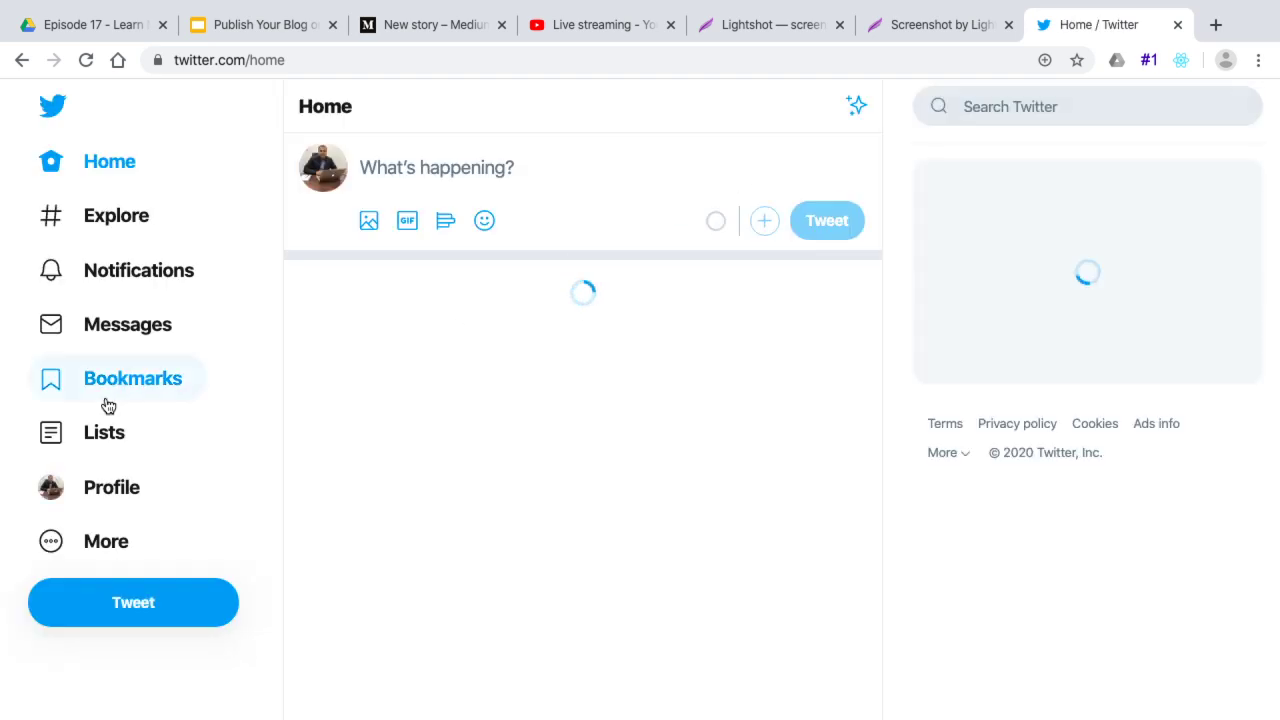
pyautogui.click(113, 490)
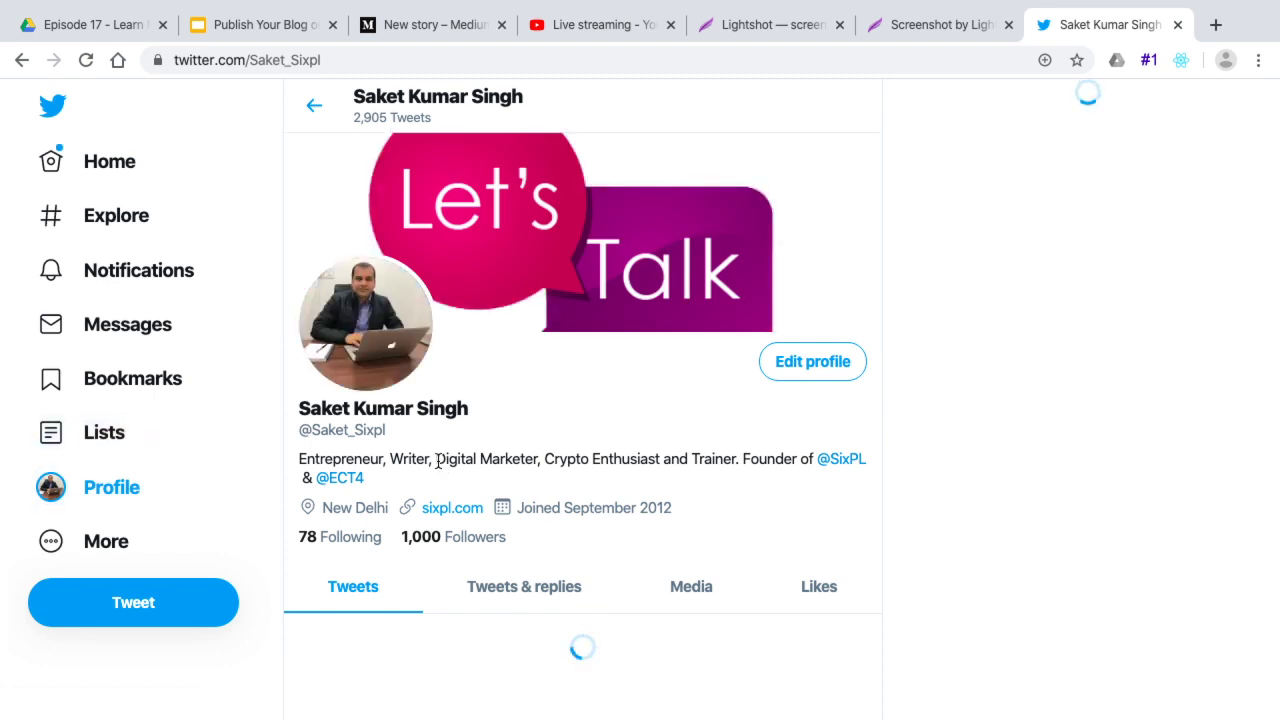
pyautogui.scroll(-3, 437, 461)
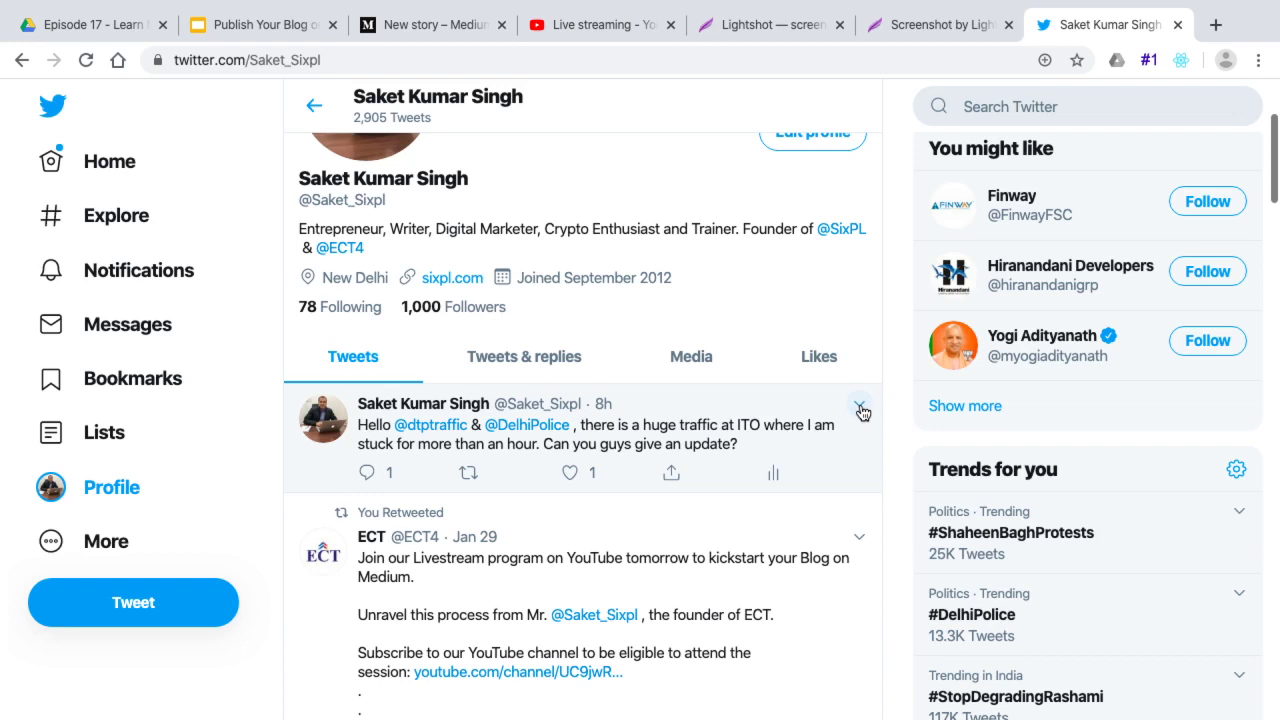
pyautogui.click(858, 404)
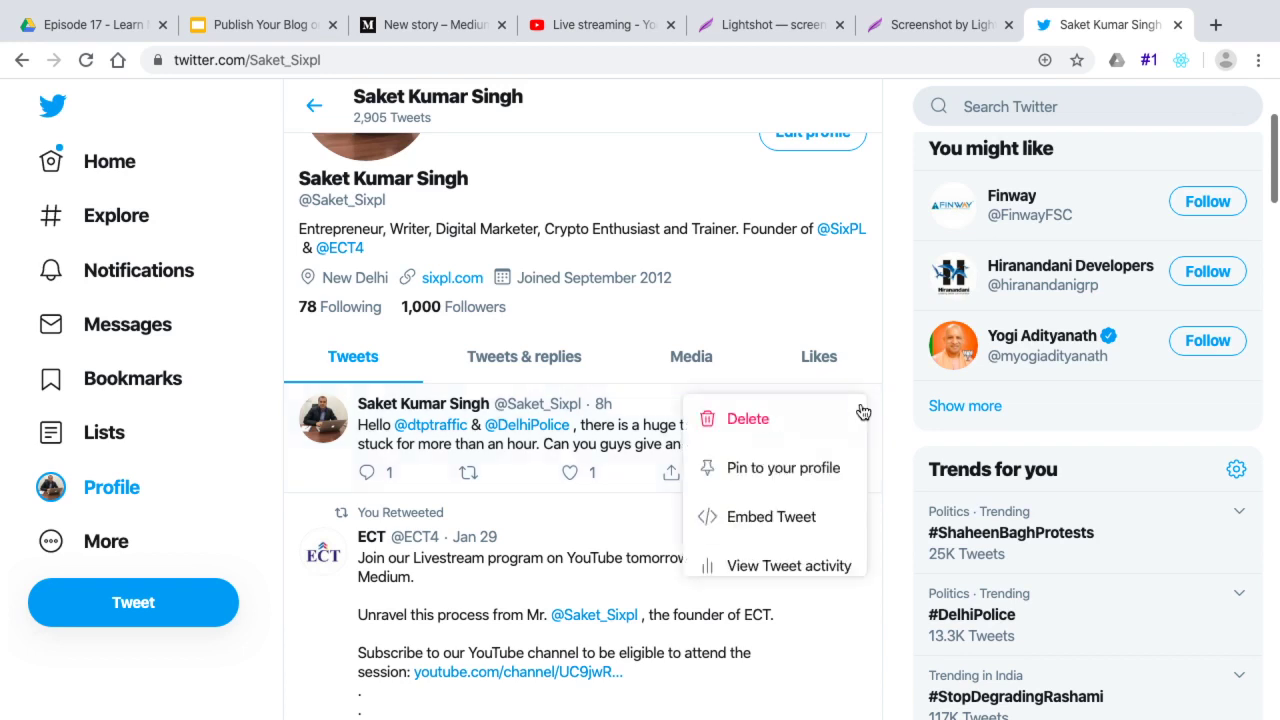
pyautogui.click(759, 531)
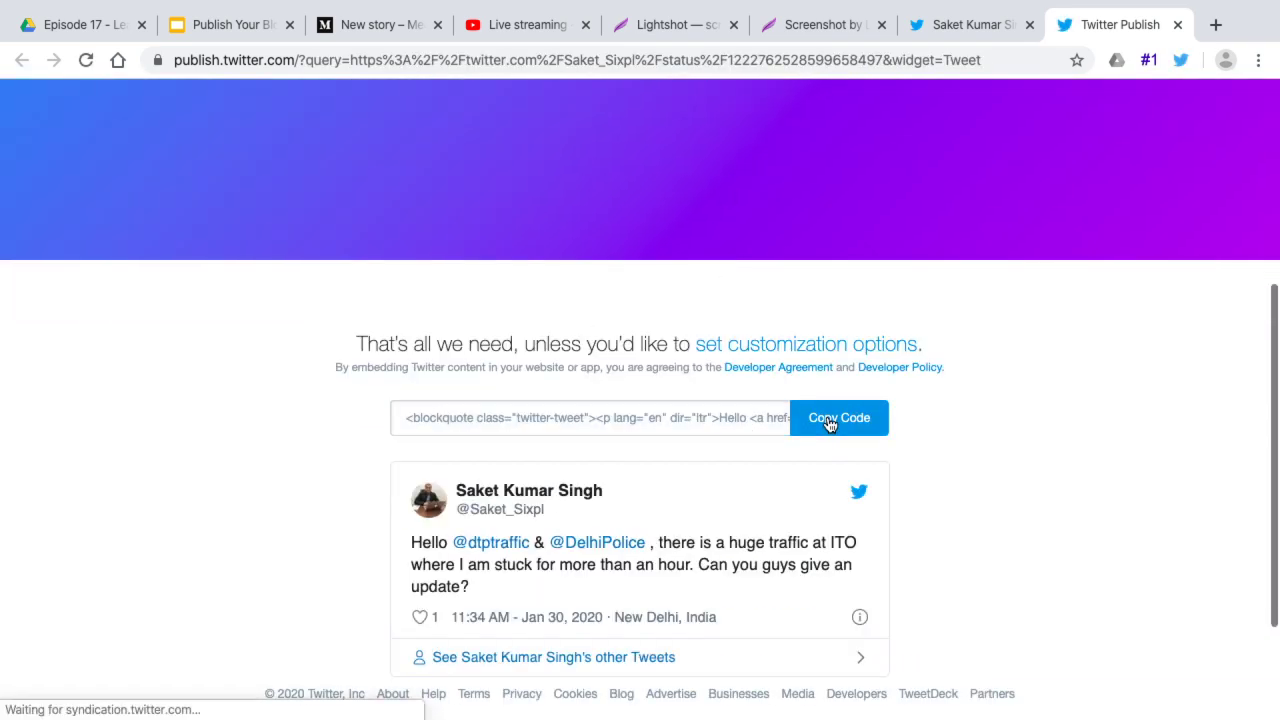
pyautogui.click(829, 424)
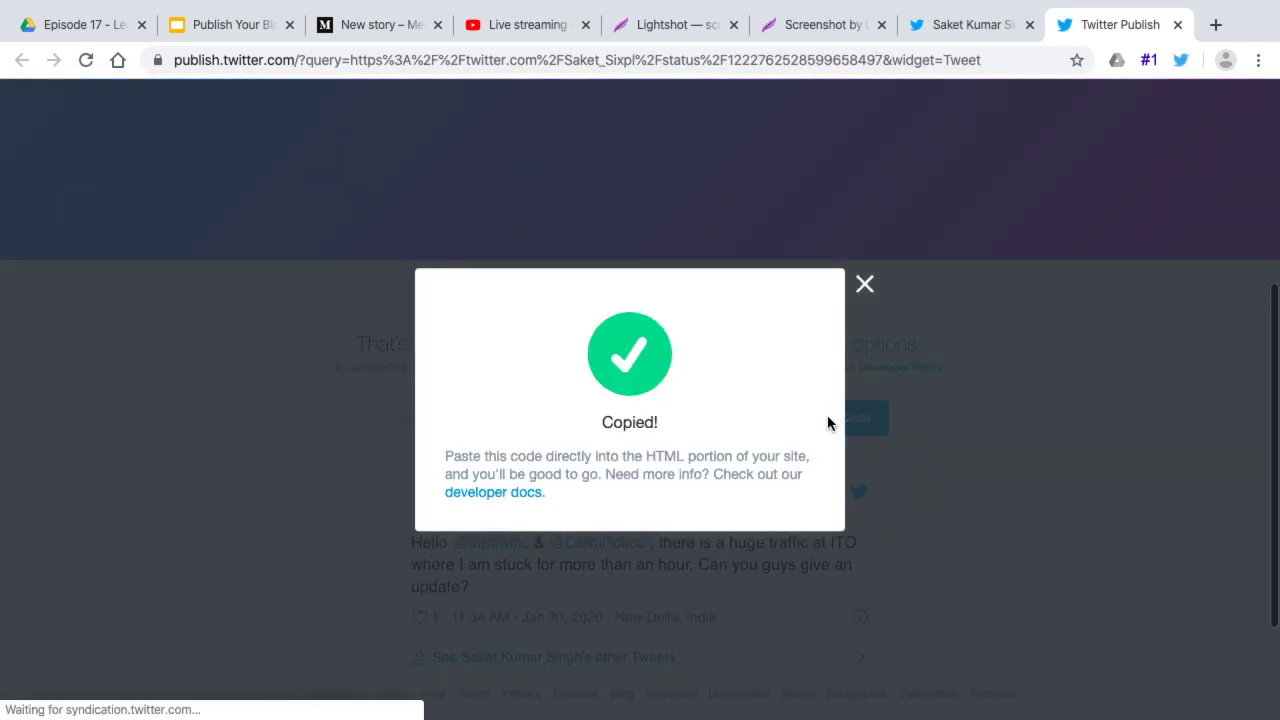
pyautogui.click(350, 24)
# Make the empty bullet under 'Click on New Story' a plain paragraph, then delete the pasted tweet code
pyautogui.click(319, 339)
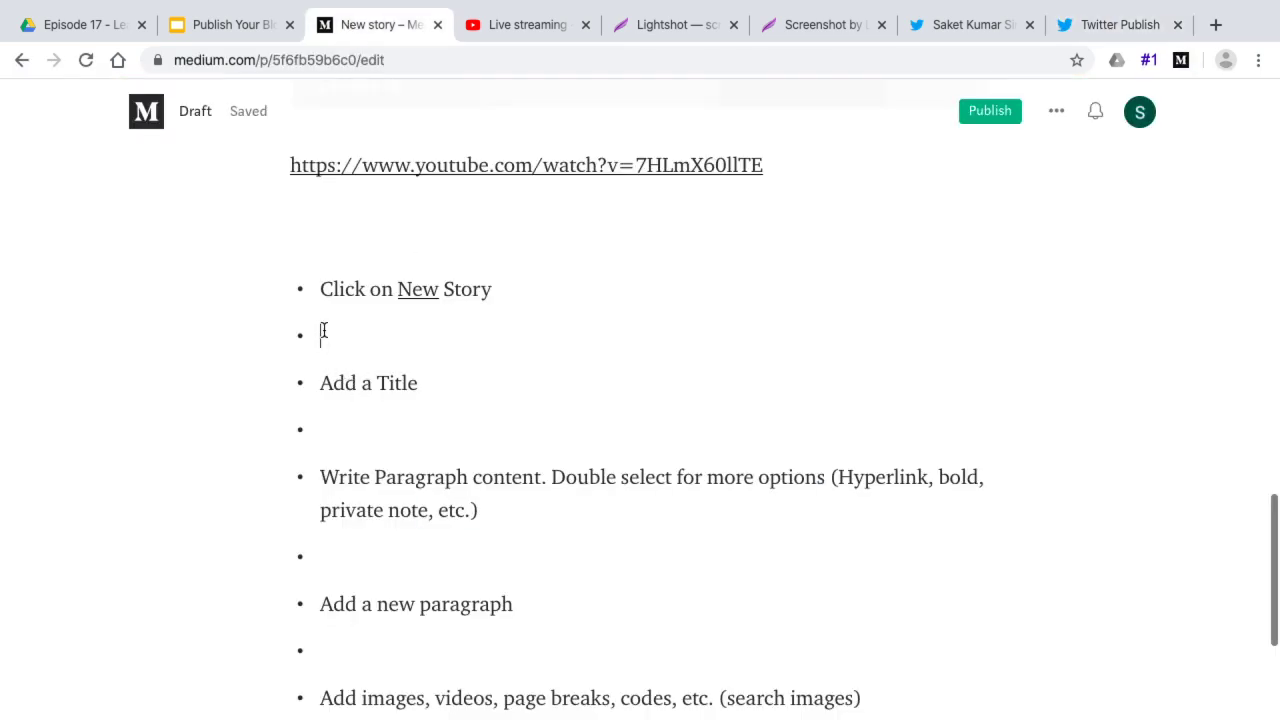
pyautogui.press('BackSpace')
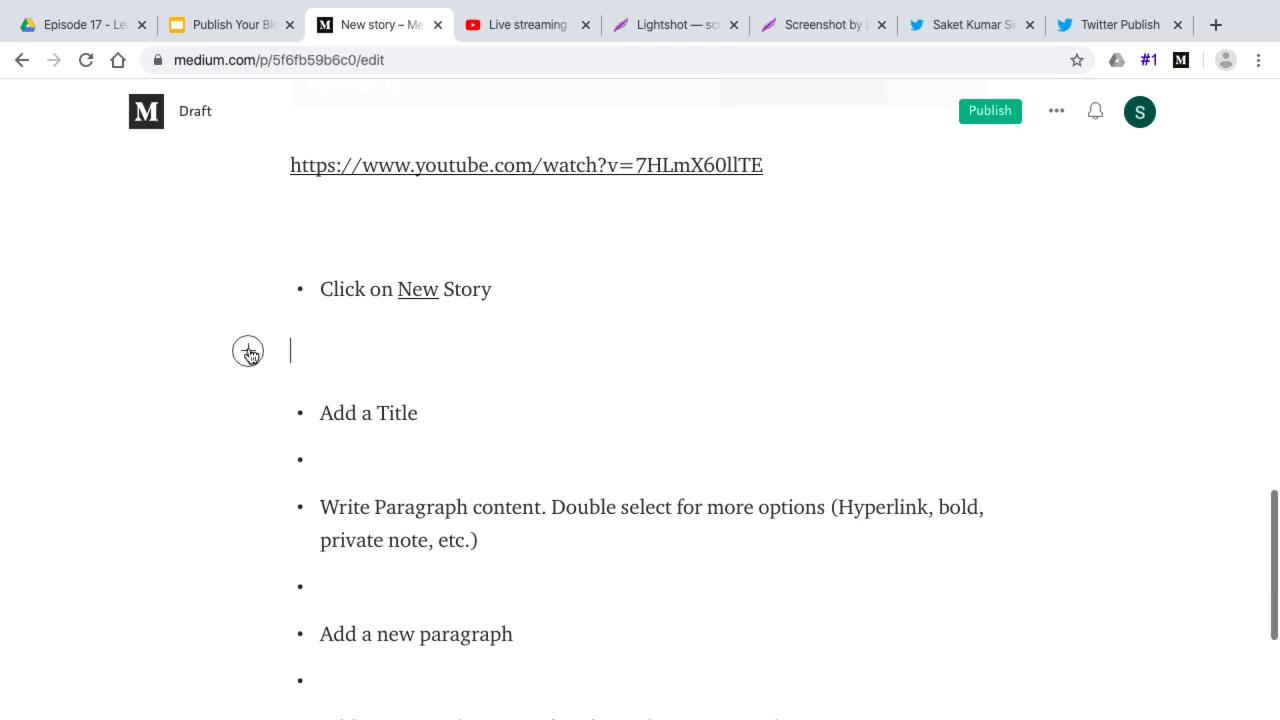
pyautogui.click(247, 351)
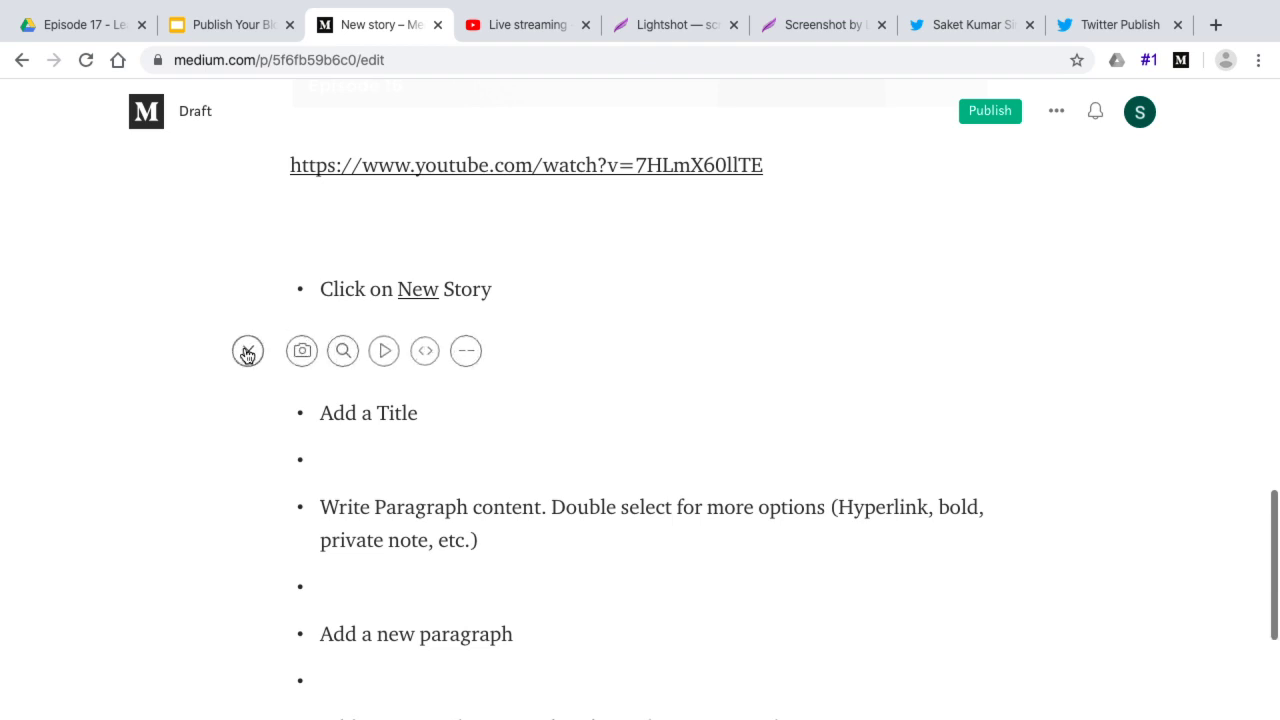
pyautogui.click(424, 354)
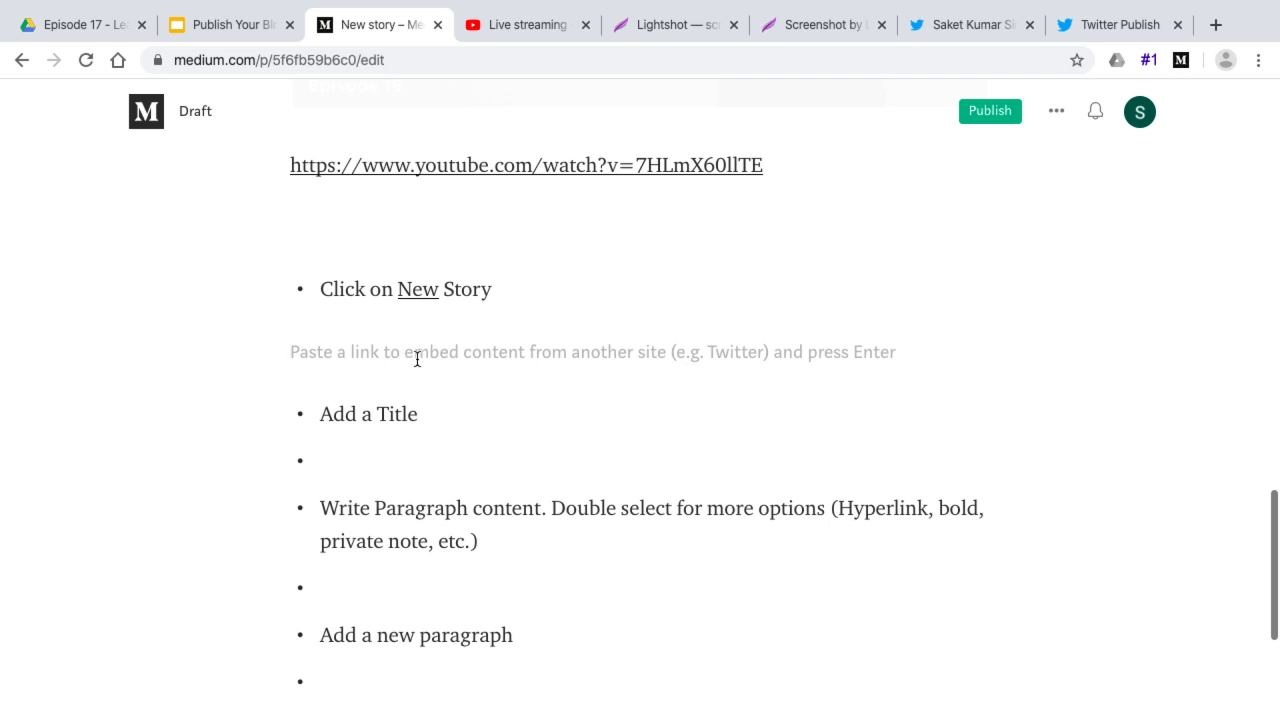
pyautogui.press('super+v')
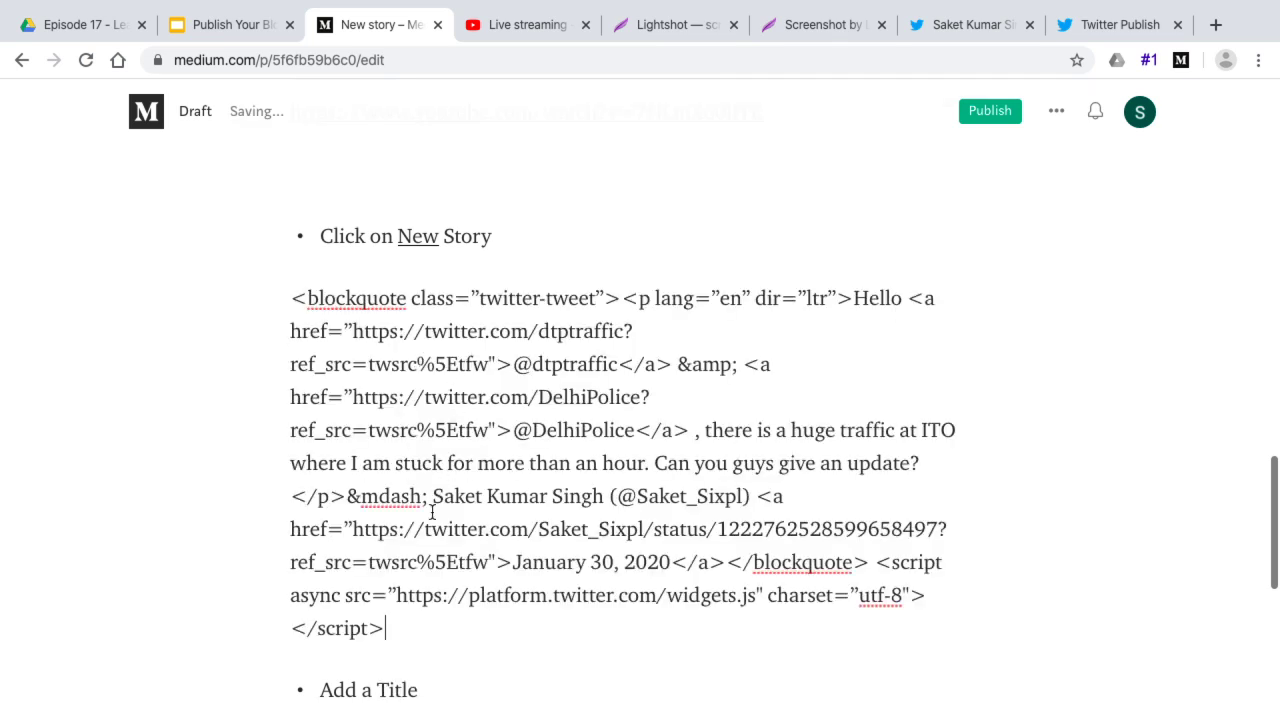
pyautogui.press('Return')
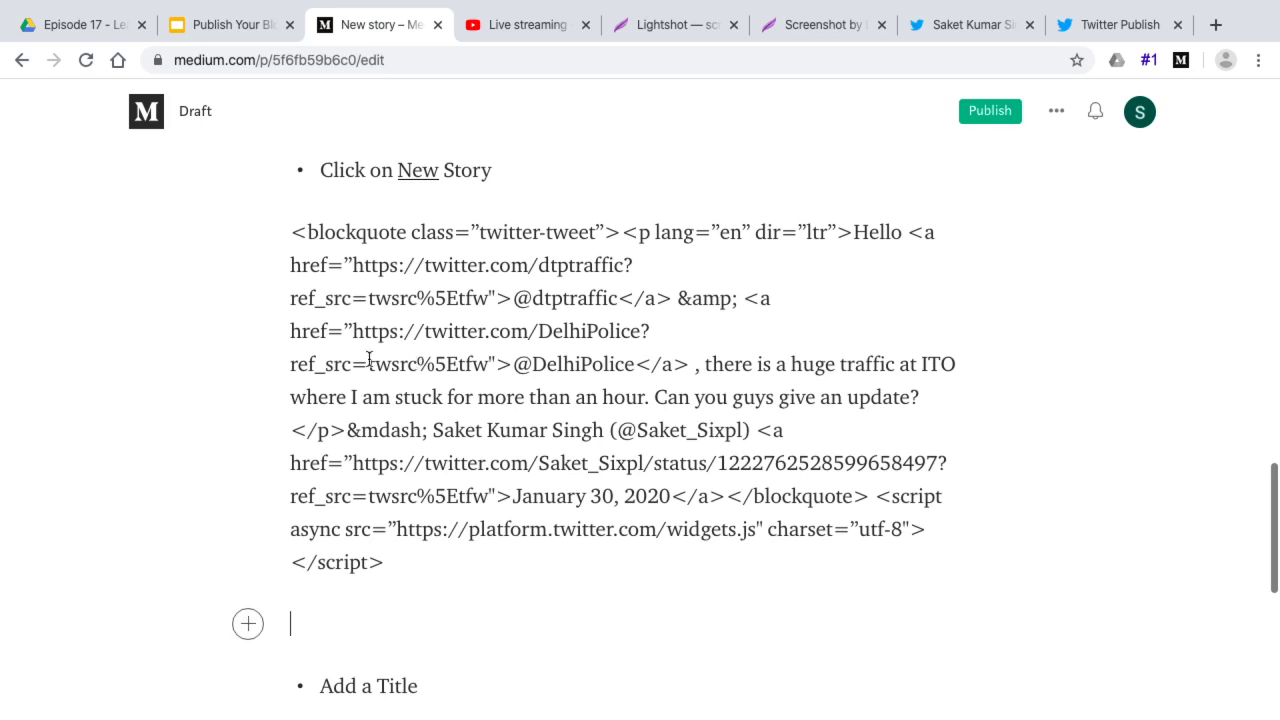
pyautogui.moveTo(291, 232); pyautogui.dragTo(388, 580)
pyautogui.press('BackSpace')
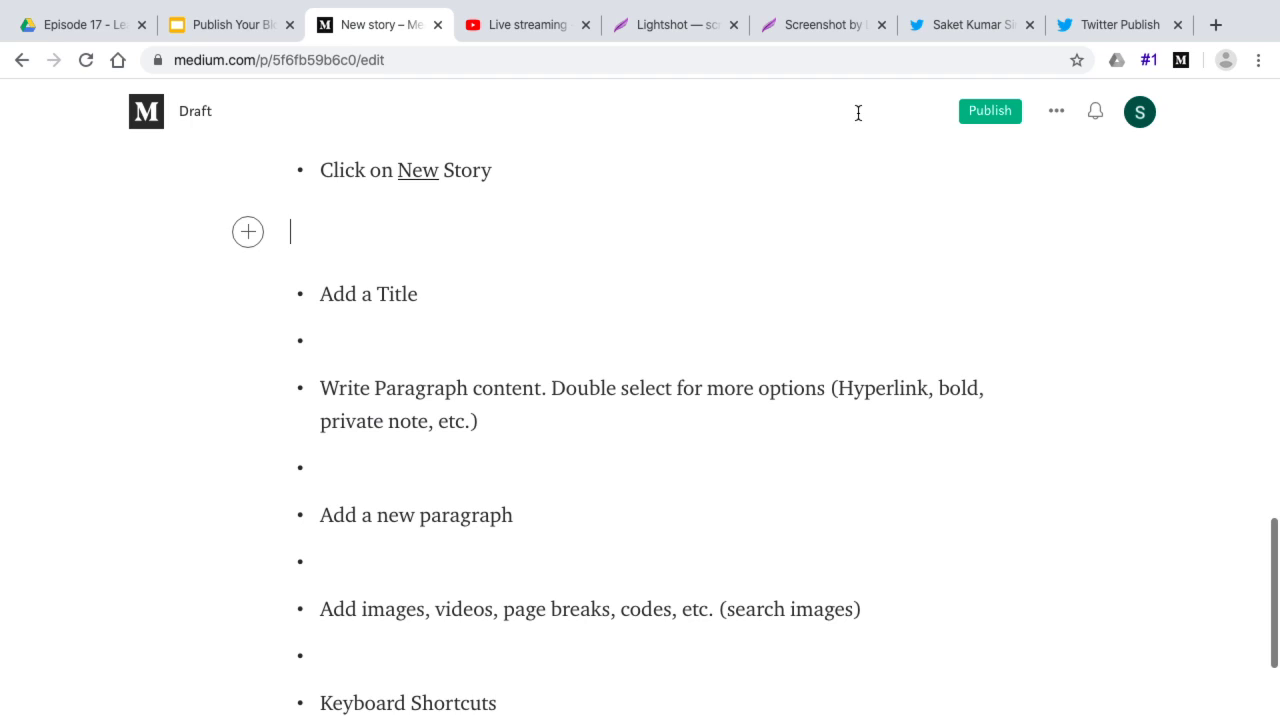
# Dismiss the Copied! confirmation and copy the tweet's embed code again
pyautogui.click(1114, 24)
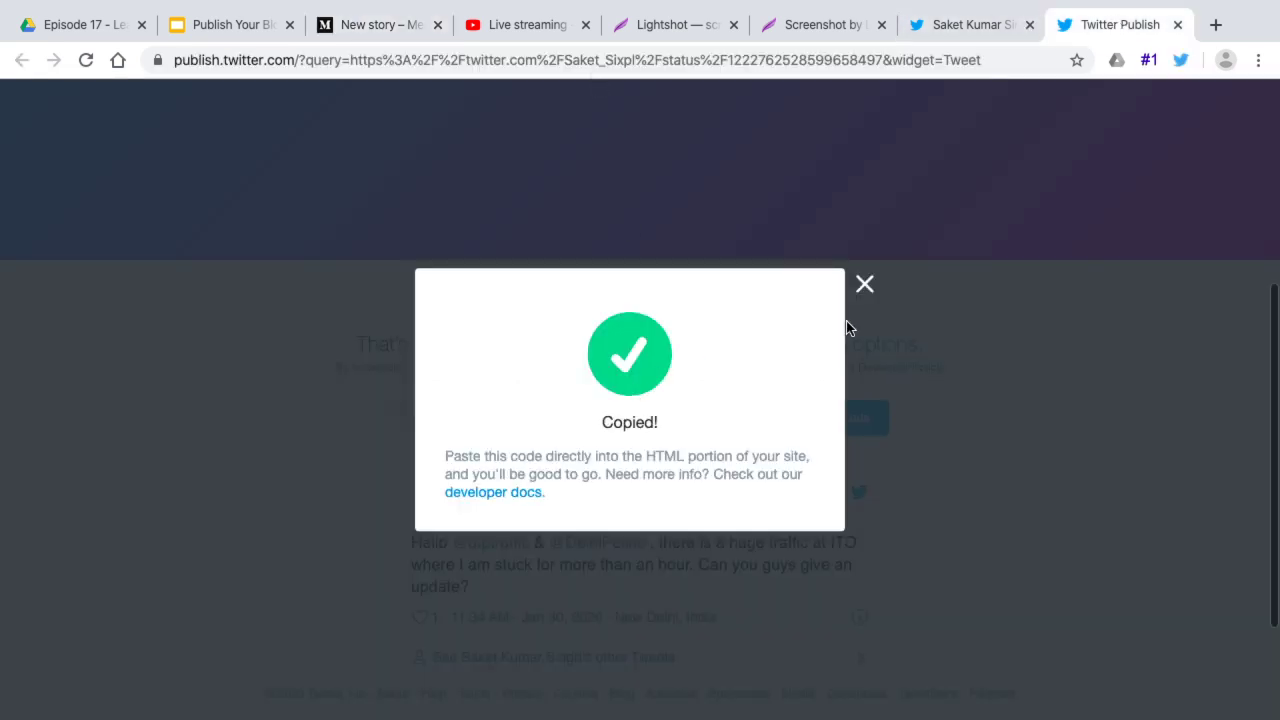
pyautogui.click(865, 284)
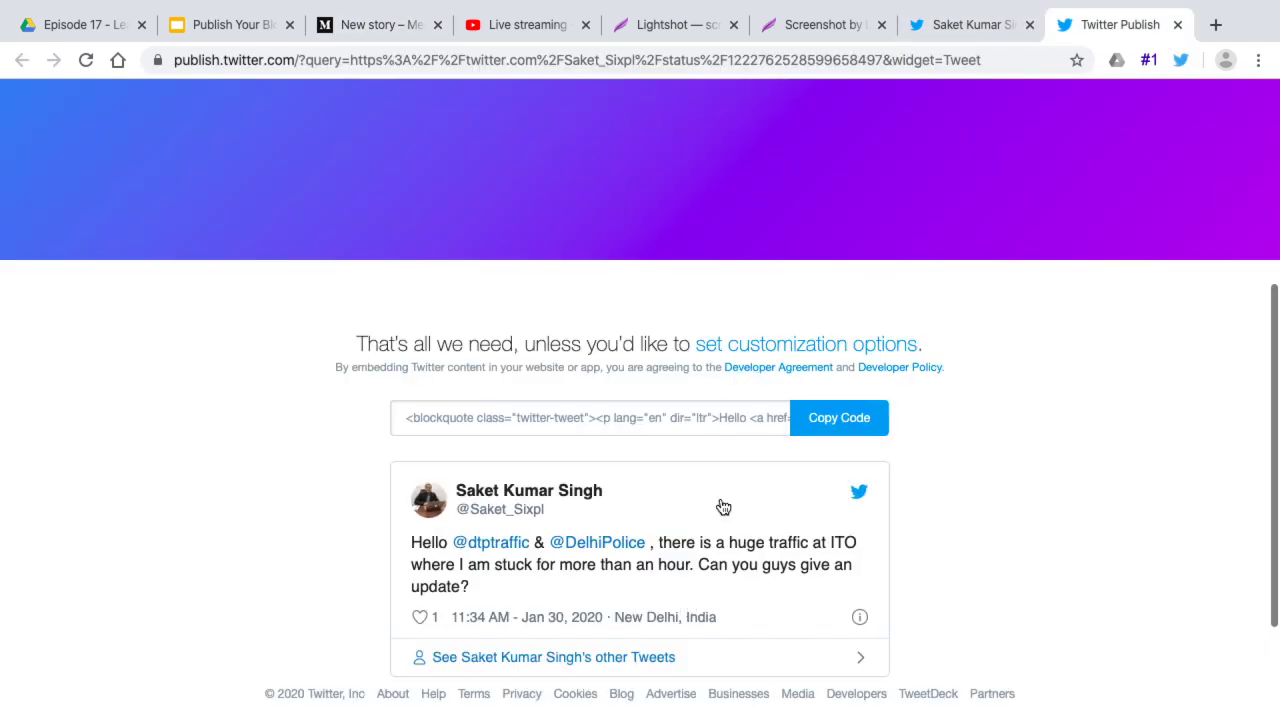
pyautogui.click(838, 418)
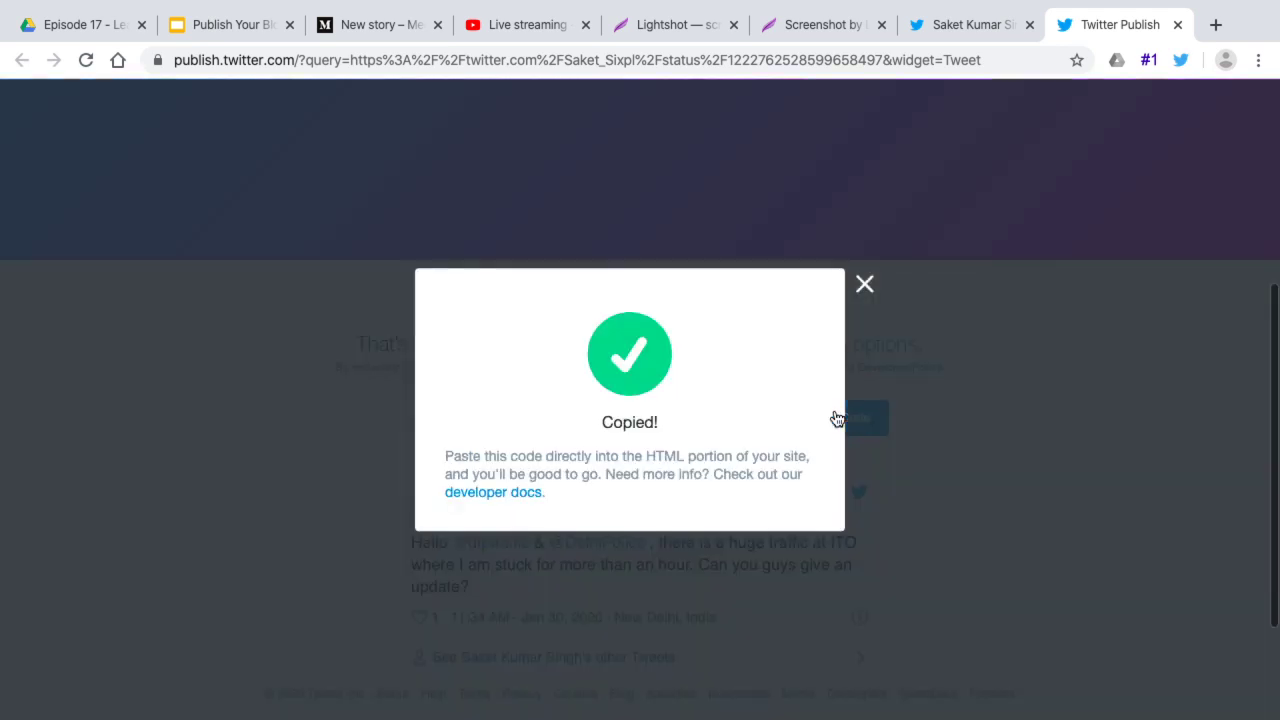
# Open the ITO traffic tweet's status page from the profile and select its URL
pyautogui.click(958, 24)
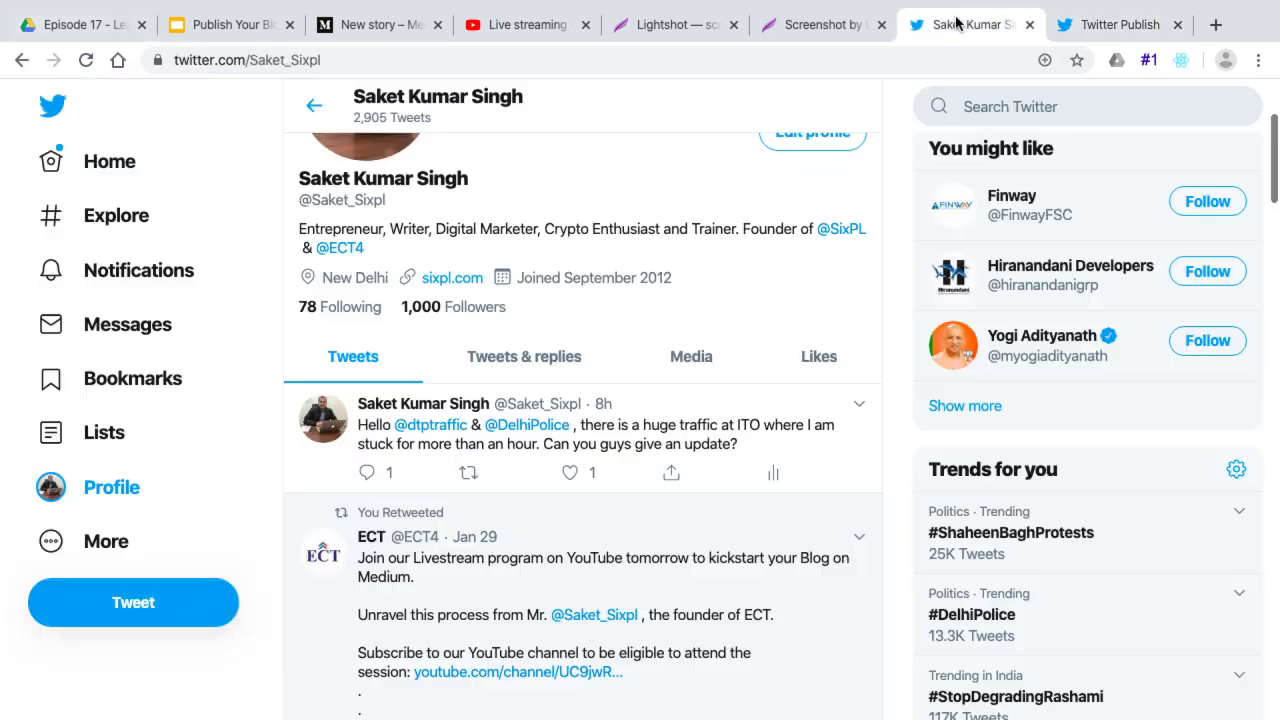
pyautogui.click(854, 408)
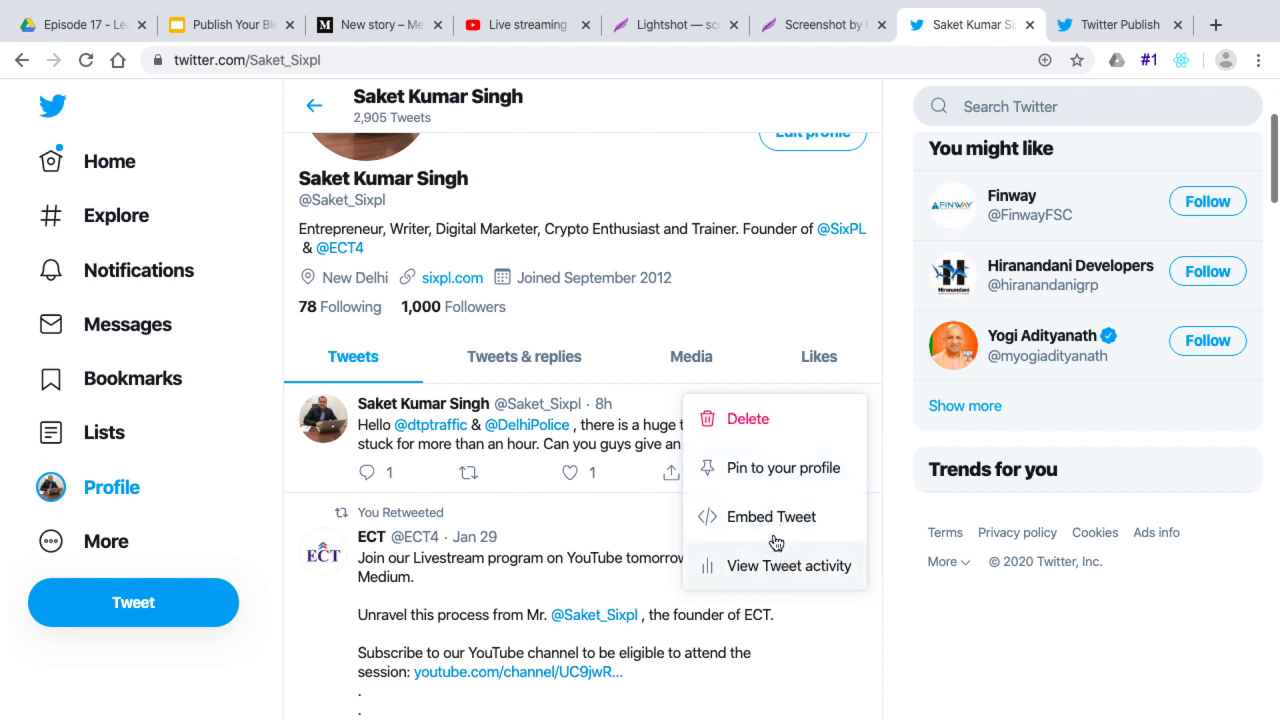
pyautogui.click(567, 406)
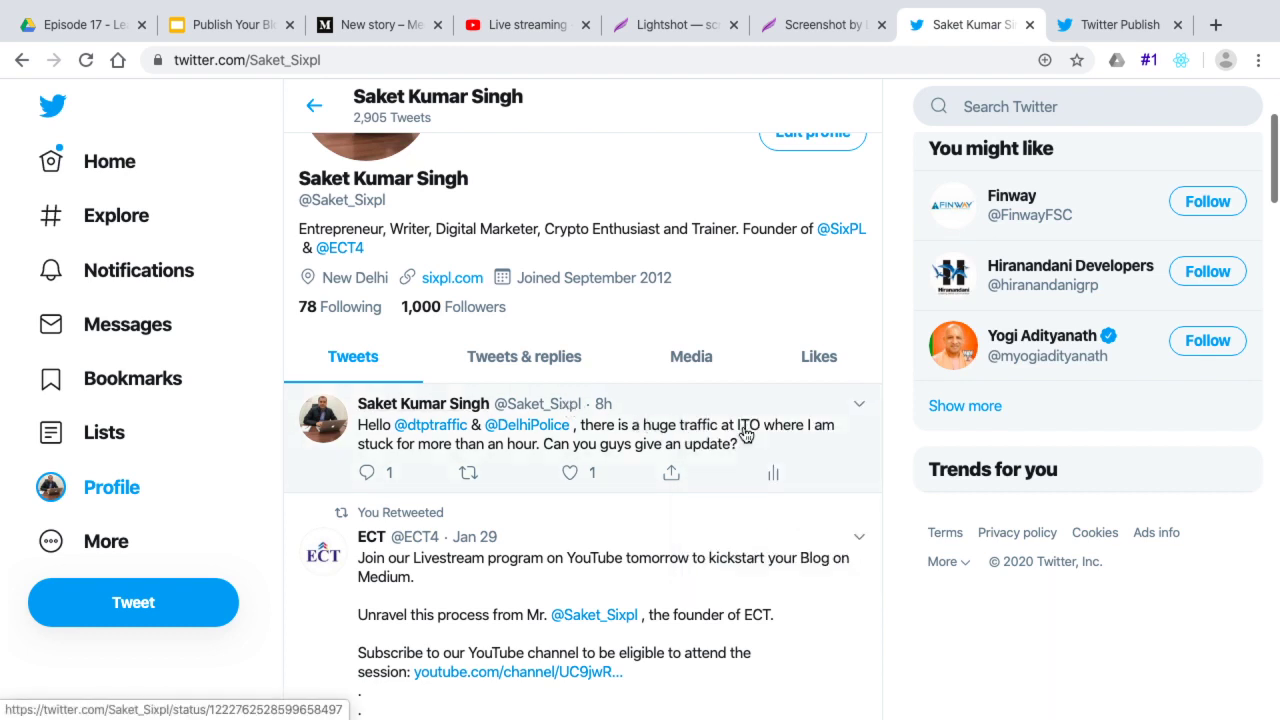
pyautogui.click(793, 427)
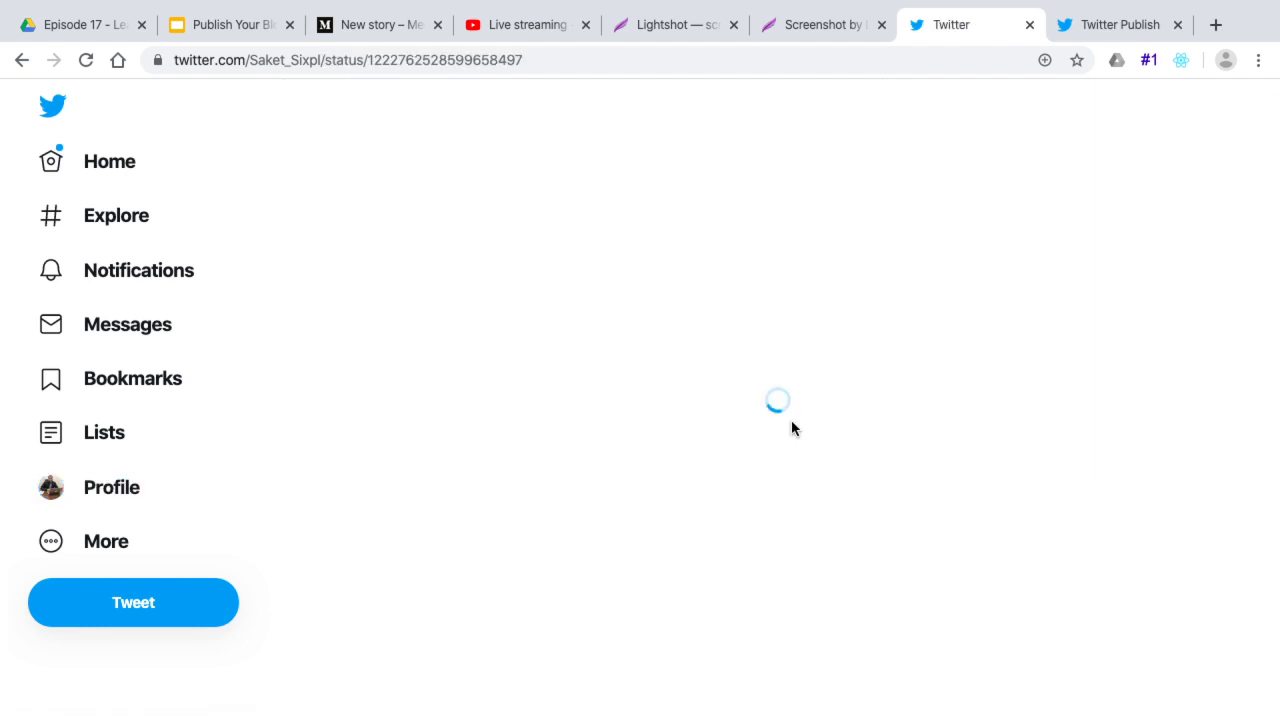
pyautogui.click(411, 60)
# Embed the ITO traffic tweet below 'Click on New Story' by pasting its link
pyautogui.click(372, 24)
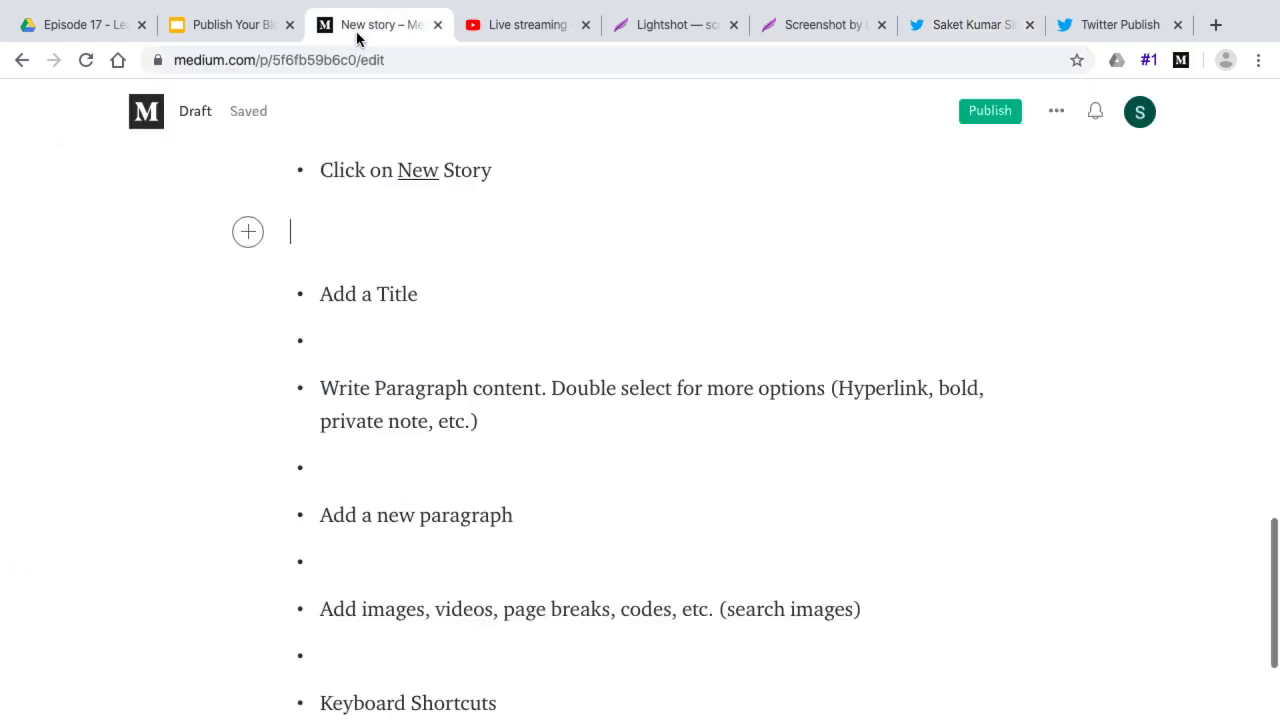
pyautogui.click(255, 234)
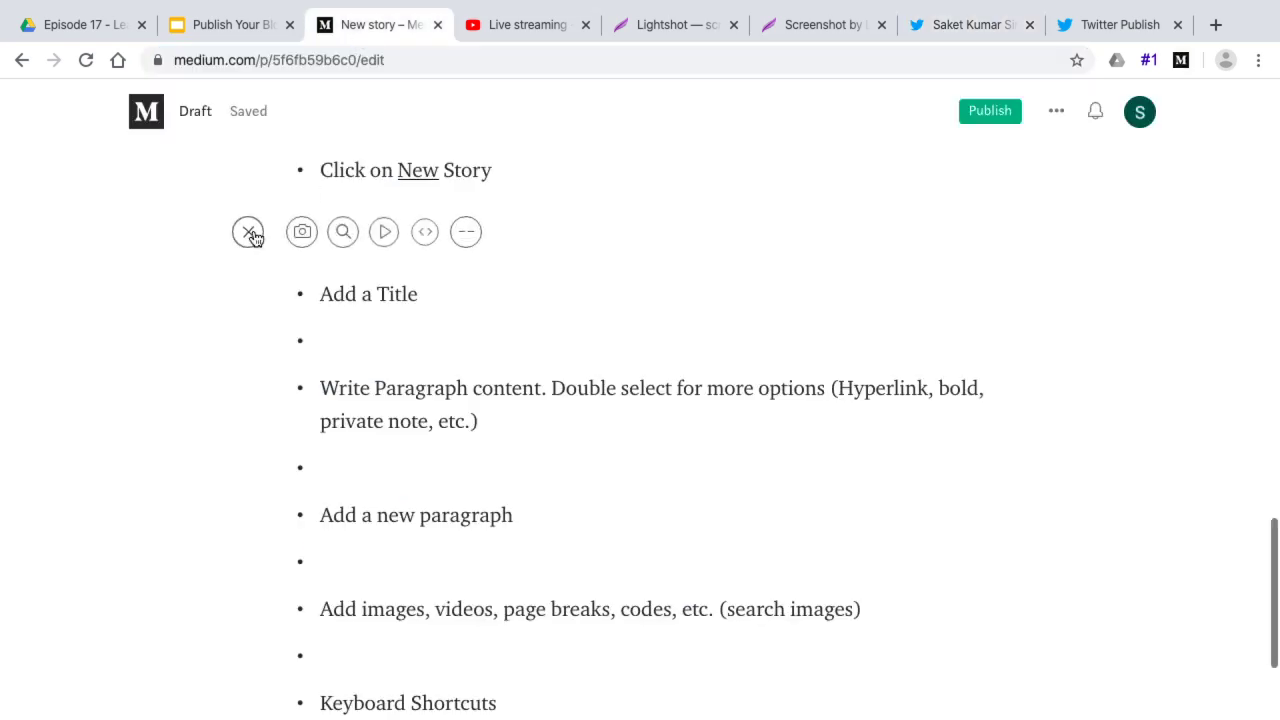
pyautogui.click(428, 232)
pyautogui.hotkey('ctrl', 'v')
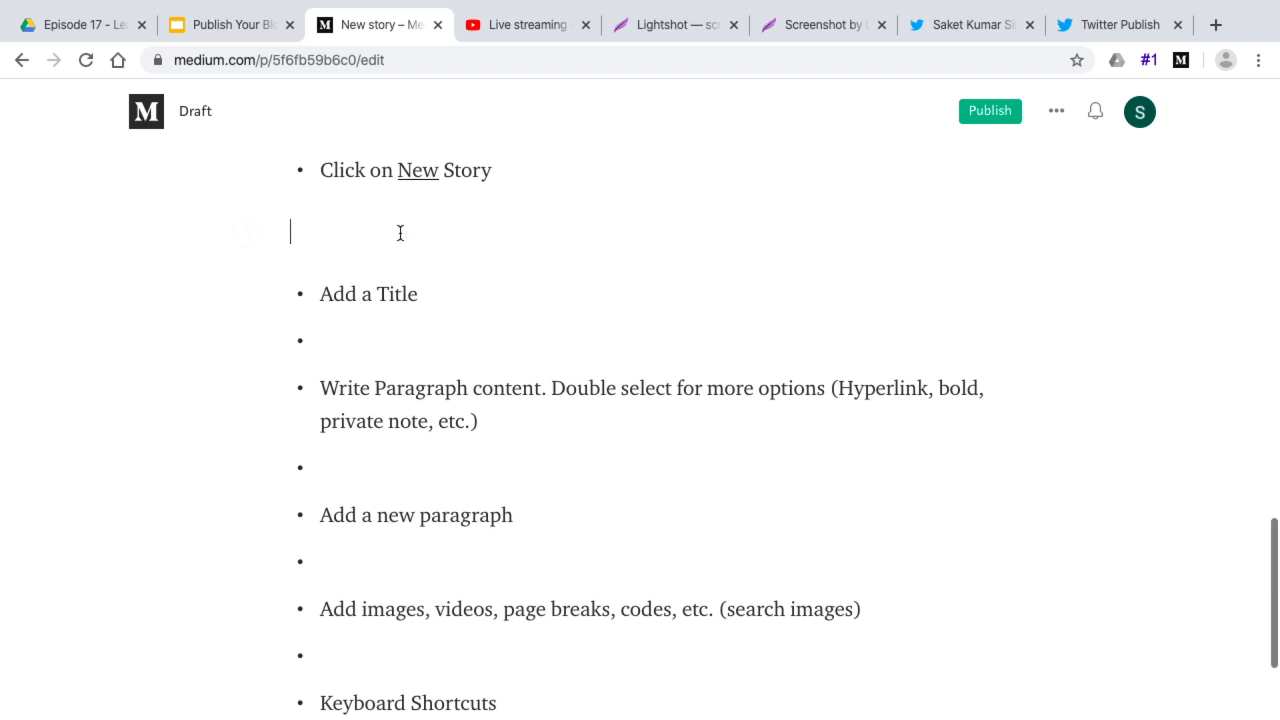
pyautogui.press('Return')
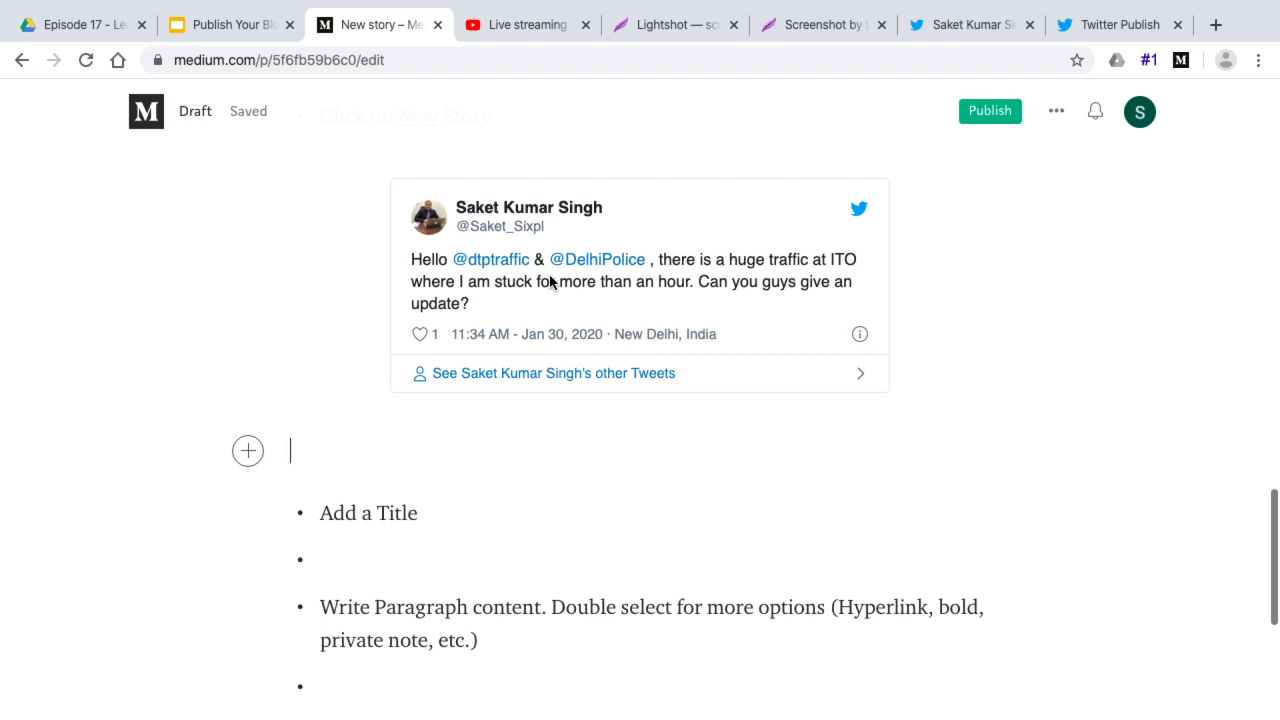
pyautogui.scroll(-5, 624, 551)
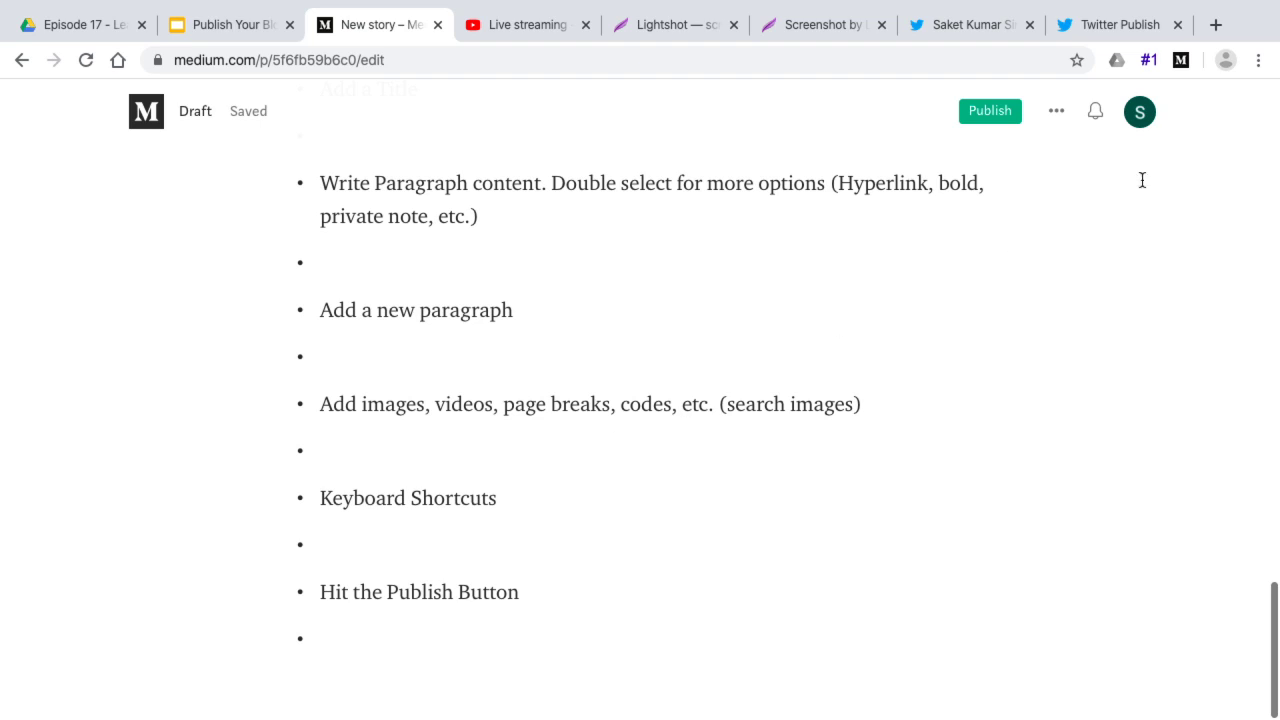
# Open 'Hints and keyboard shortcuts' and step through the tips to the final Publish tip
pyautogui.click(1055, 117)
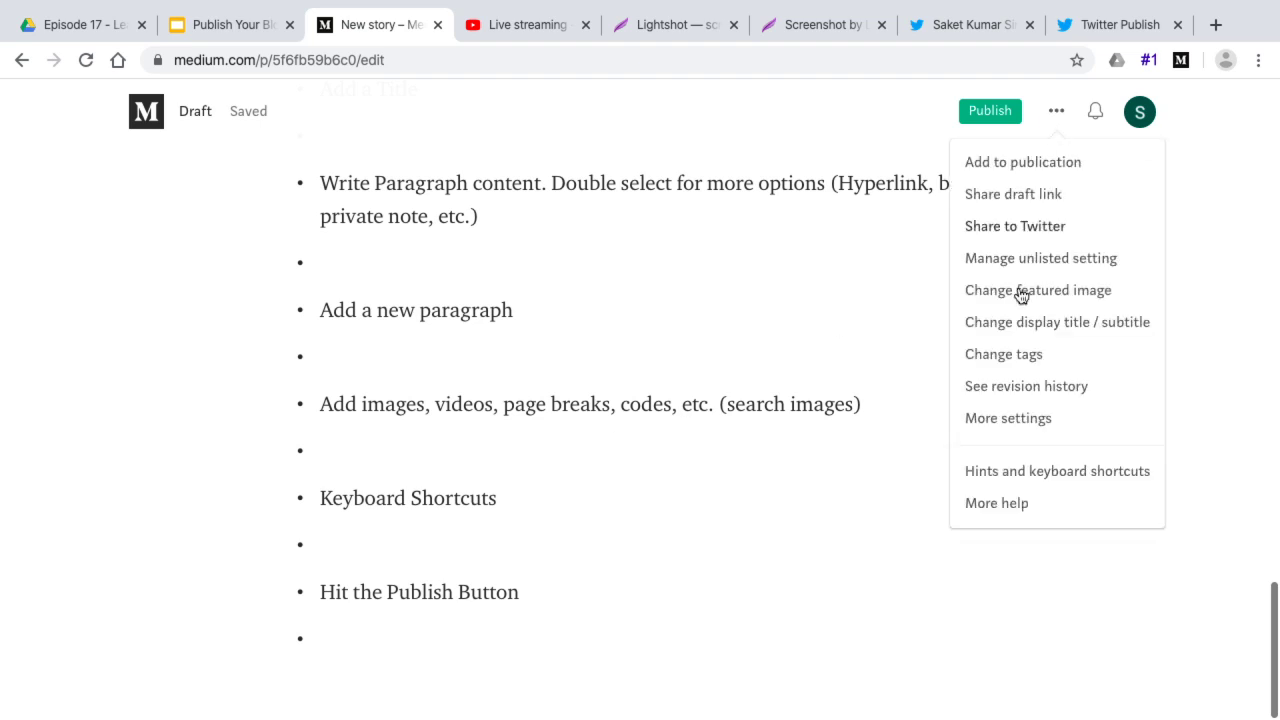
pyautogui.click(1037, 474)
pyautogui.scroll(-2, 697, 626)
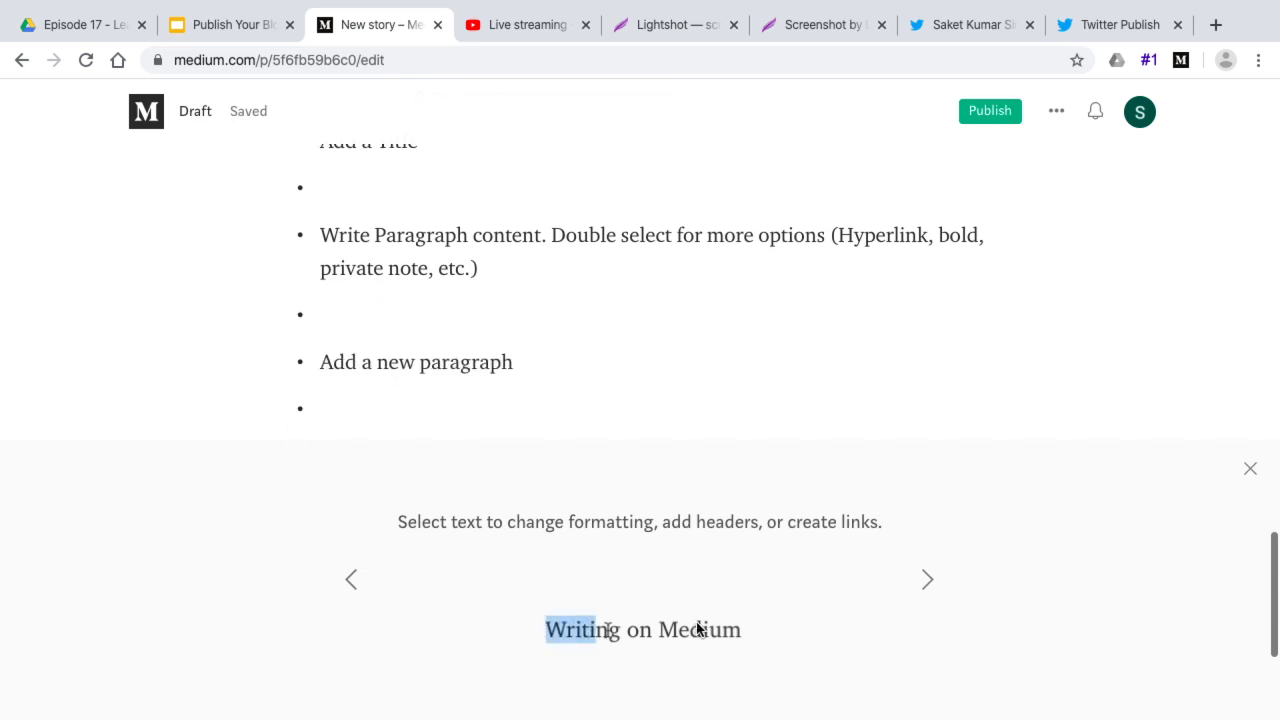
pyautogui.click(924, 581)
pyautogui.scroll(-2, 920, 575)
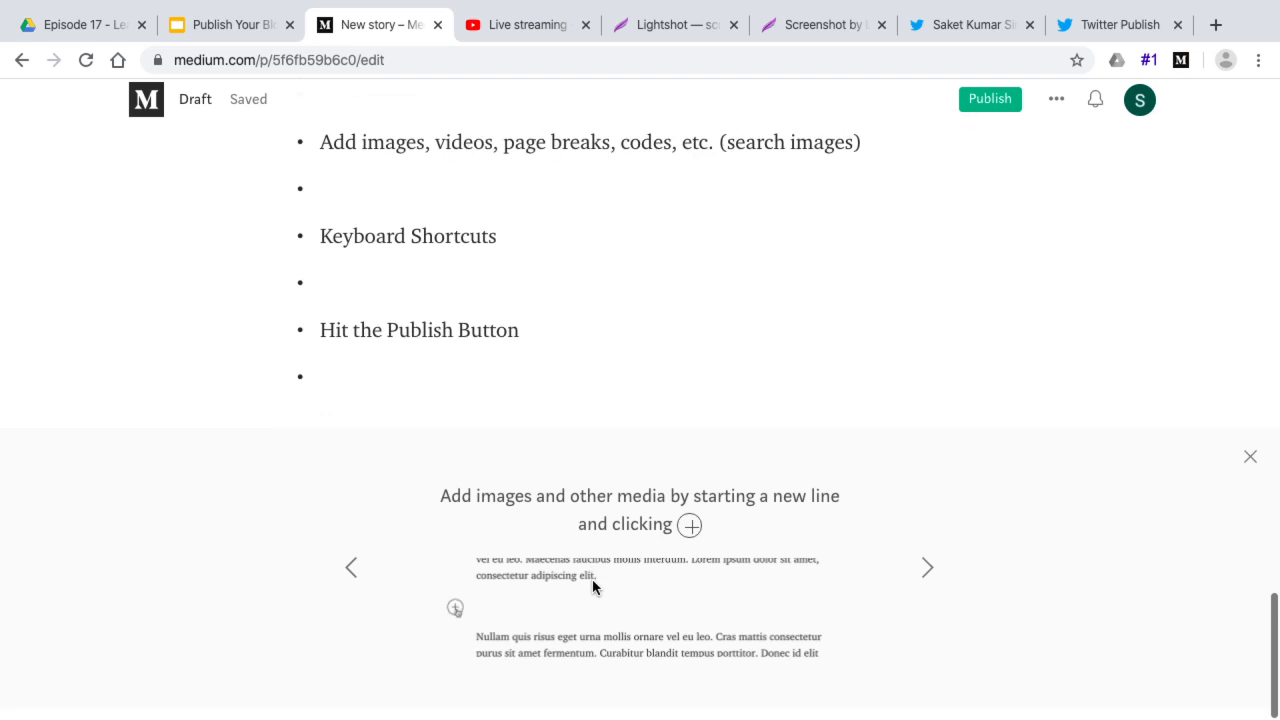
pyautogui.click(927, 580)
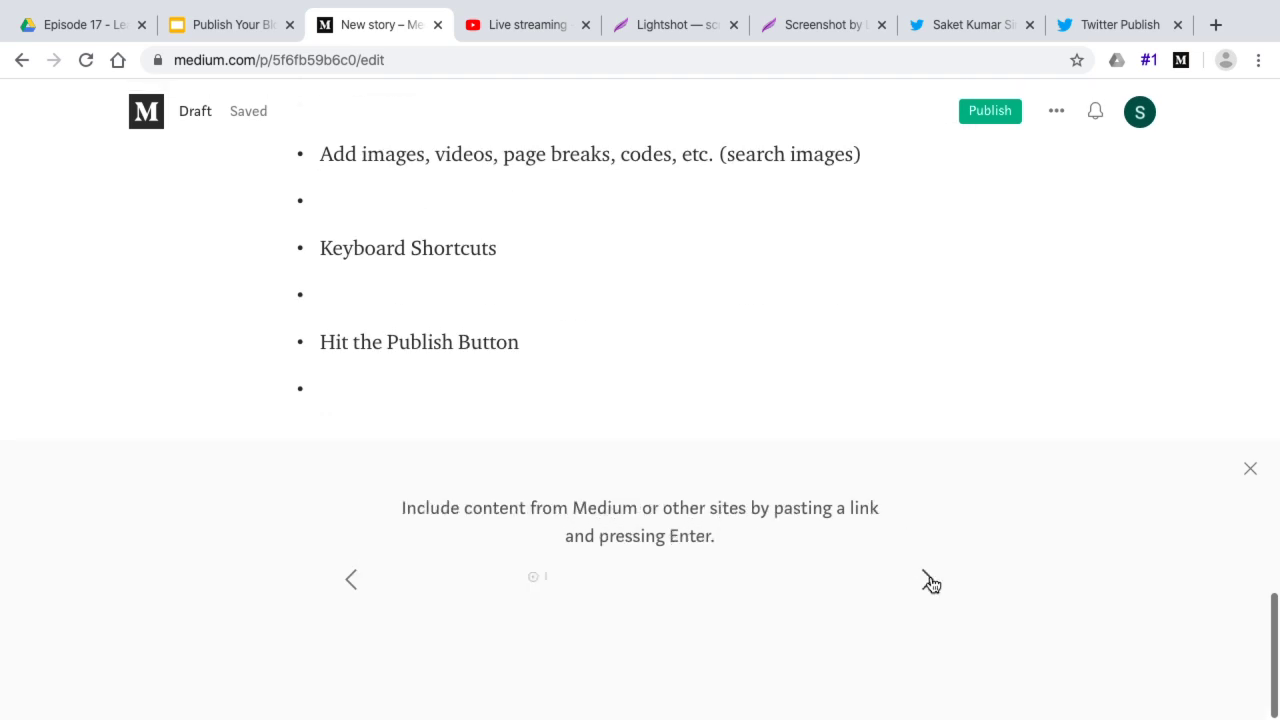
pyautogui.click(927, 580)
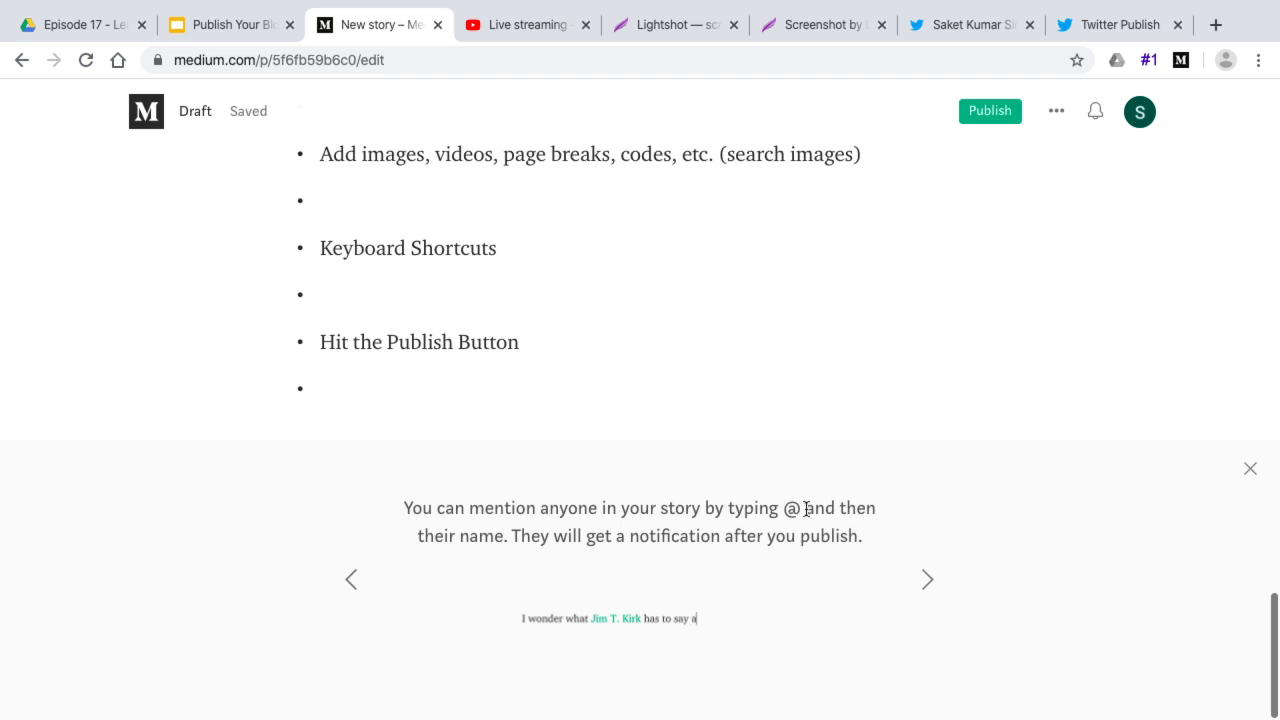
pyautogui.click(928, 584)
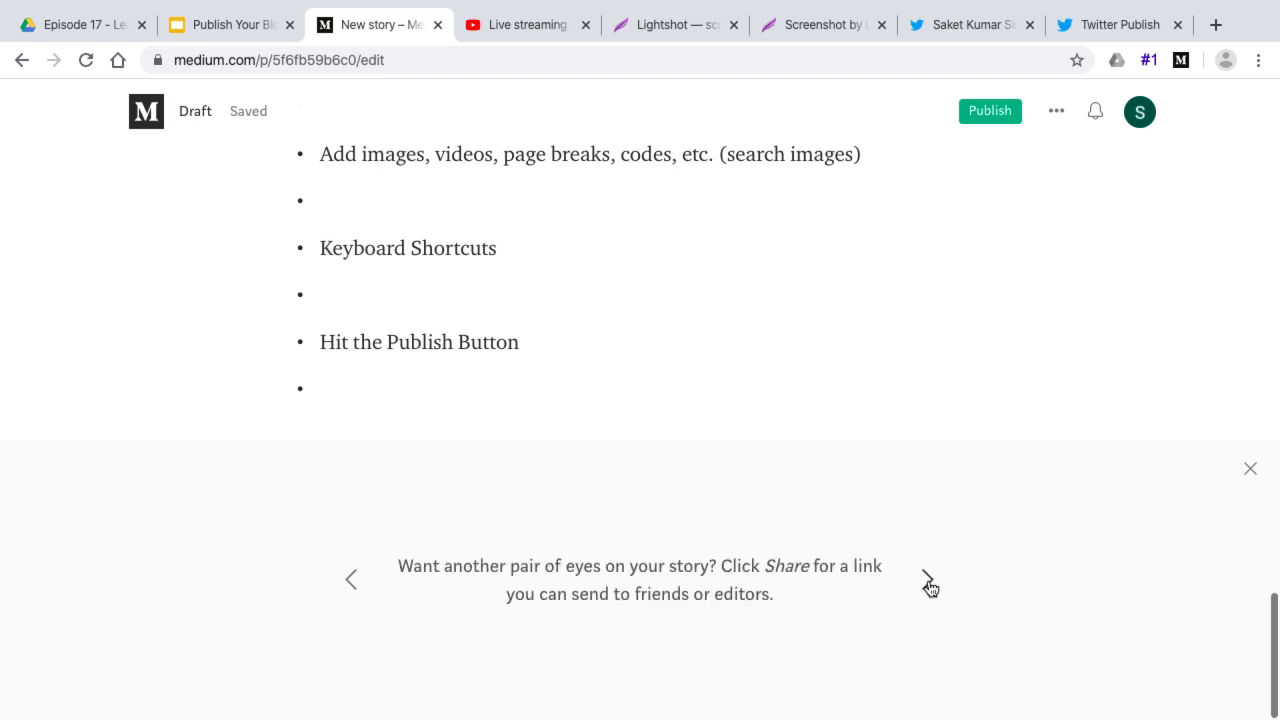
pyautogui.click(927, 583)
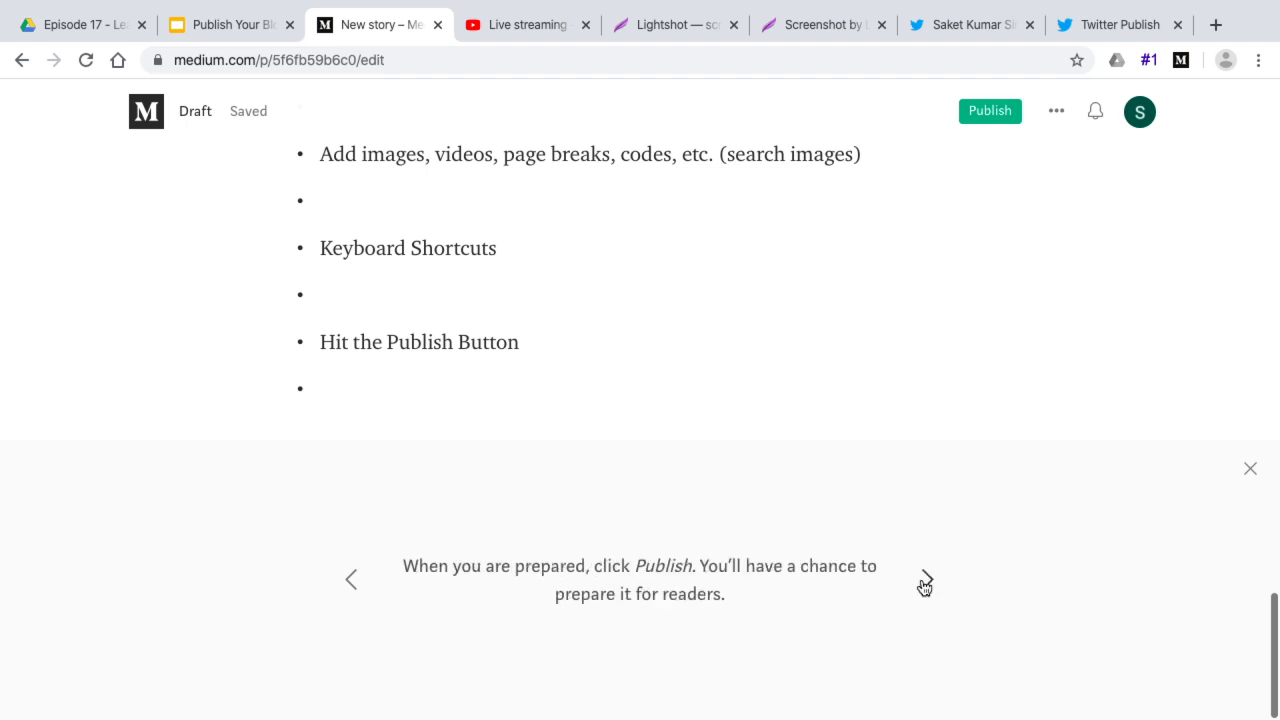
pyautogui.scroll(15, 777, 437)
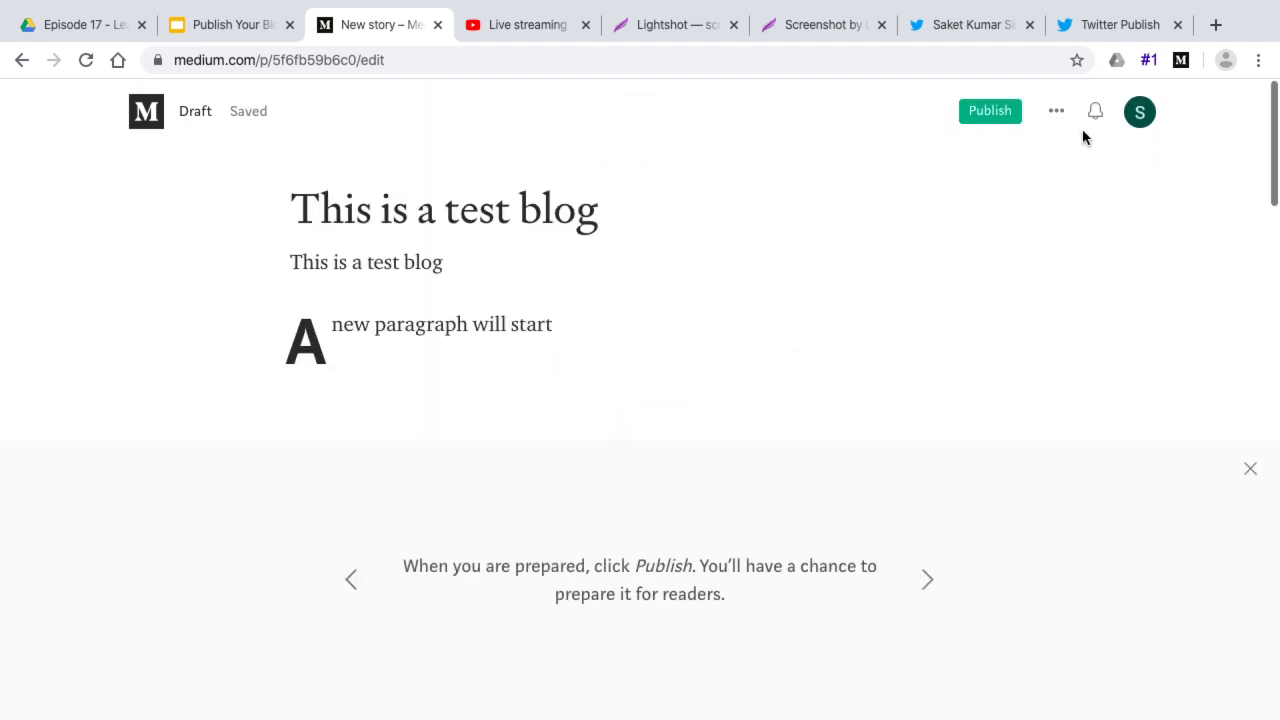
# Generate the draft's preview URL with 'Share draft link' from the ••• menu
pyautogui.click(1056, 111)
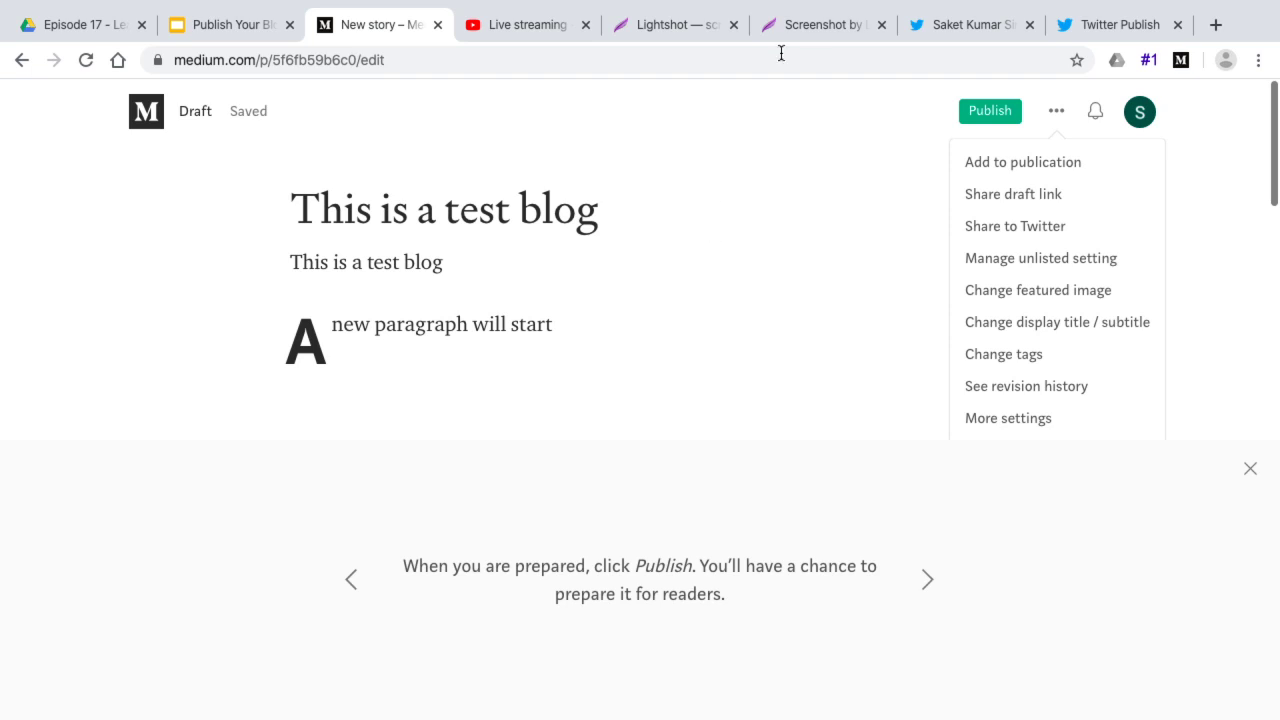
pyautogui.click(1015, 197)
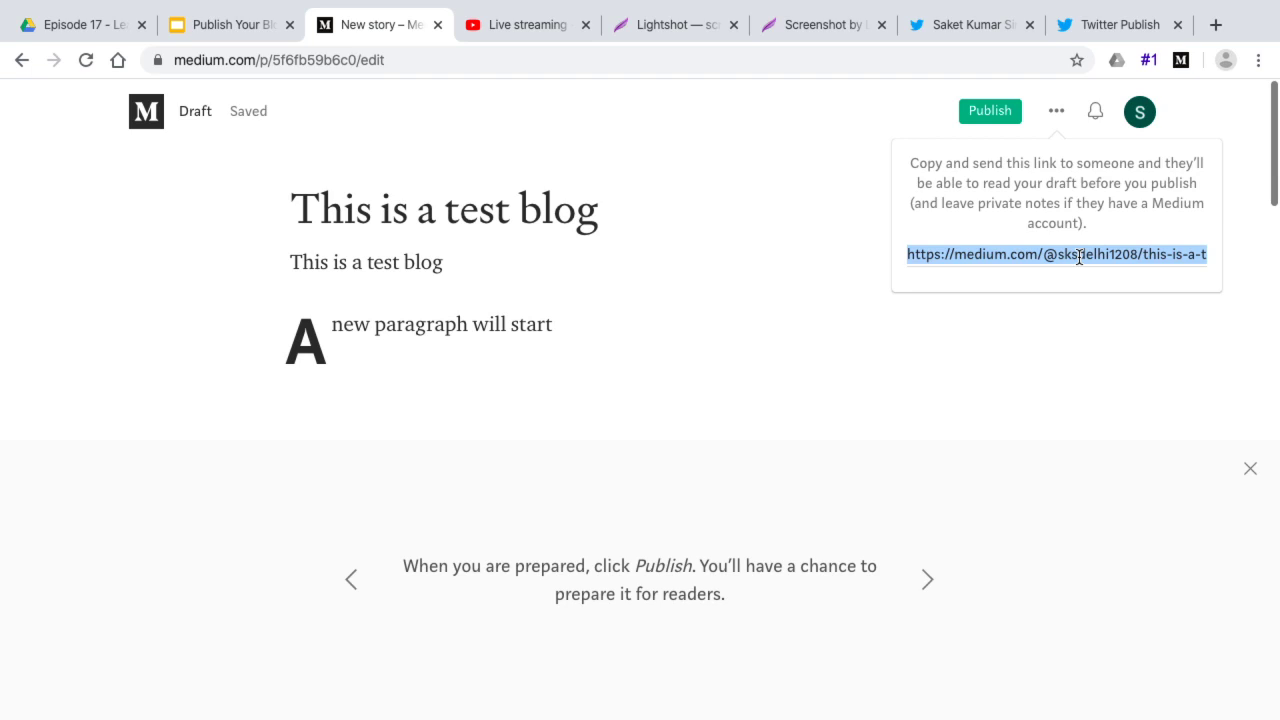
# Load the copied draft link in a Chrome Guest window and scroll through the story
pyautogui.click(1226, 60)
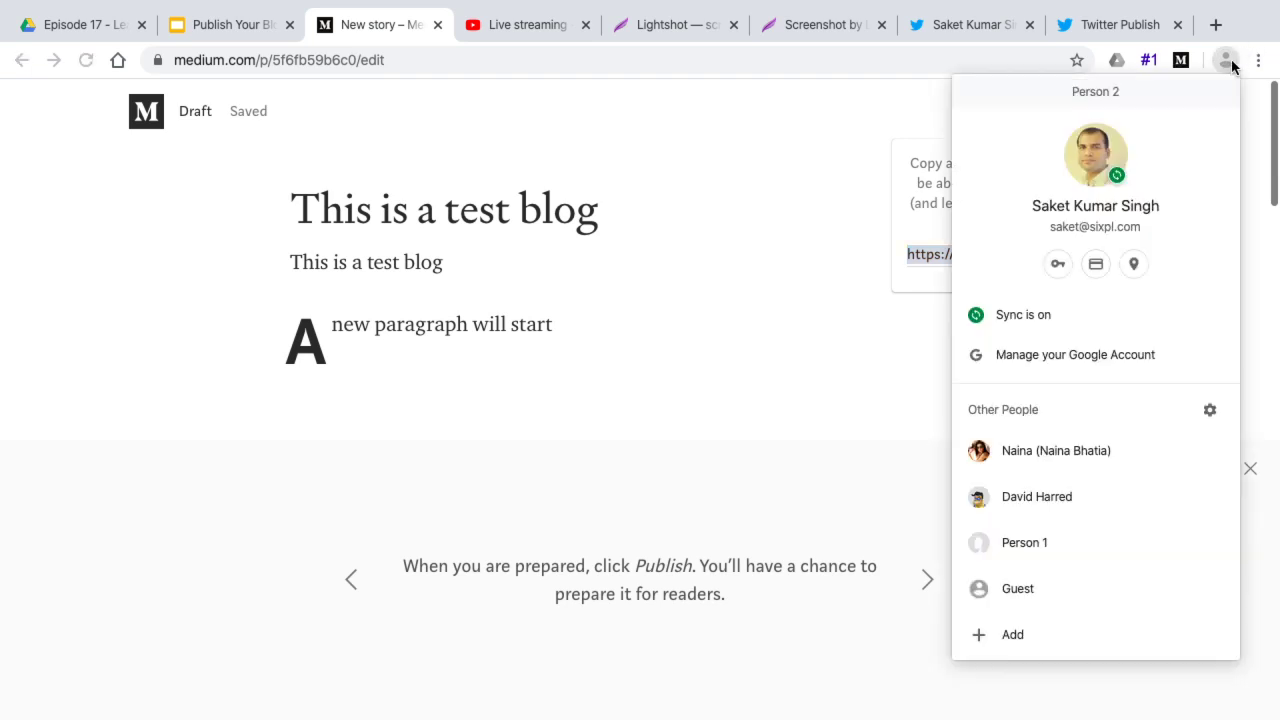
pyautogui.click(1016, 589)
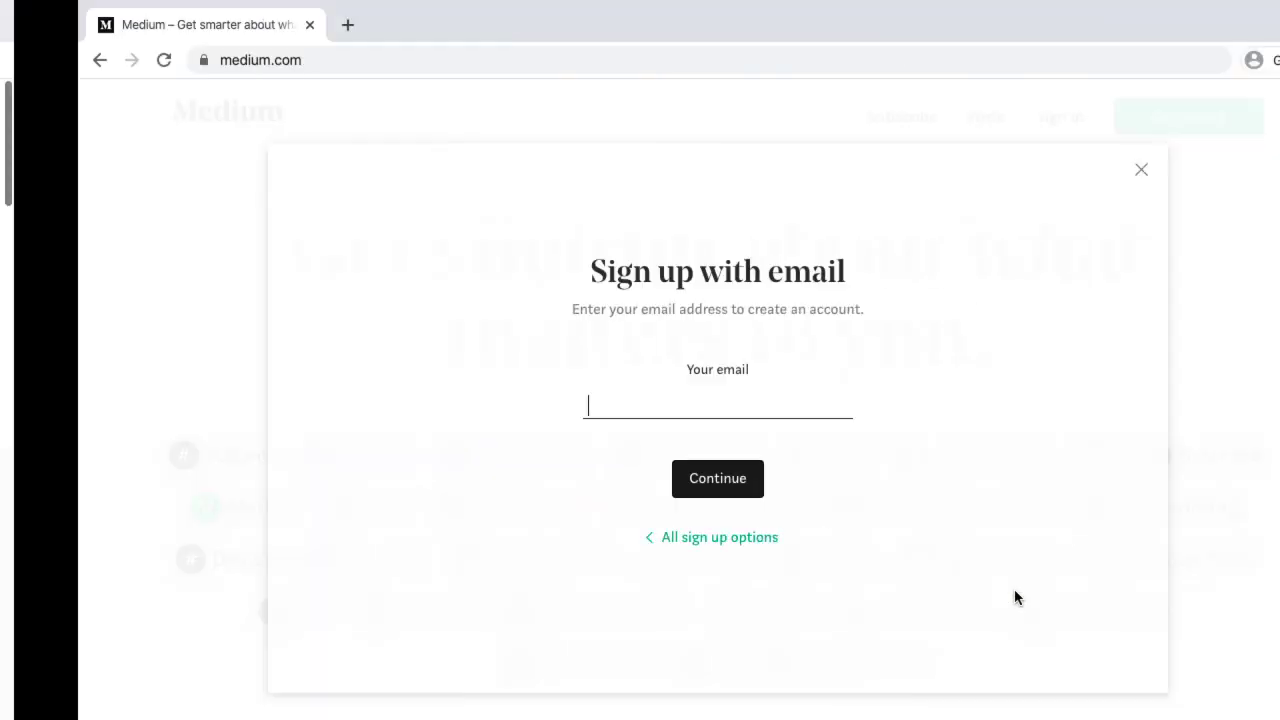
pyautogui.click(267, 25)
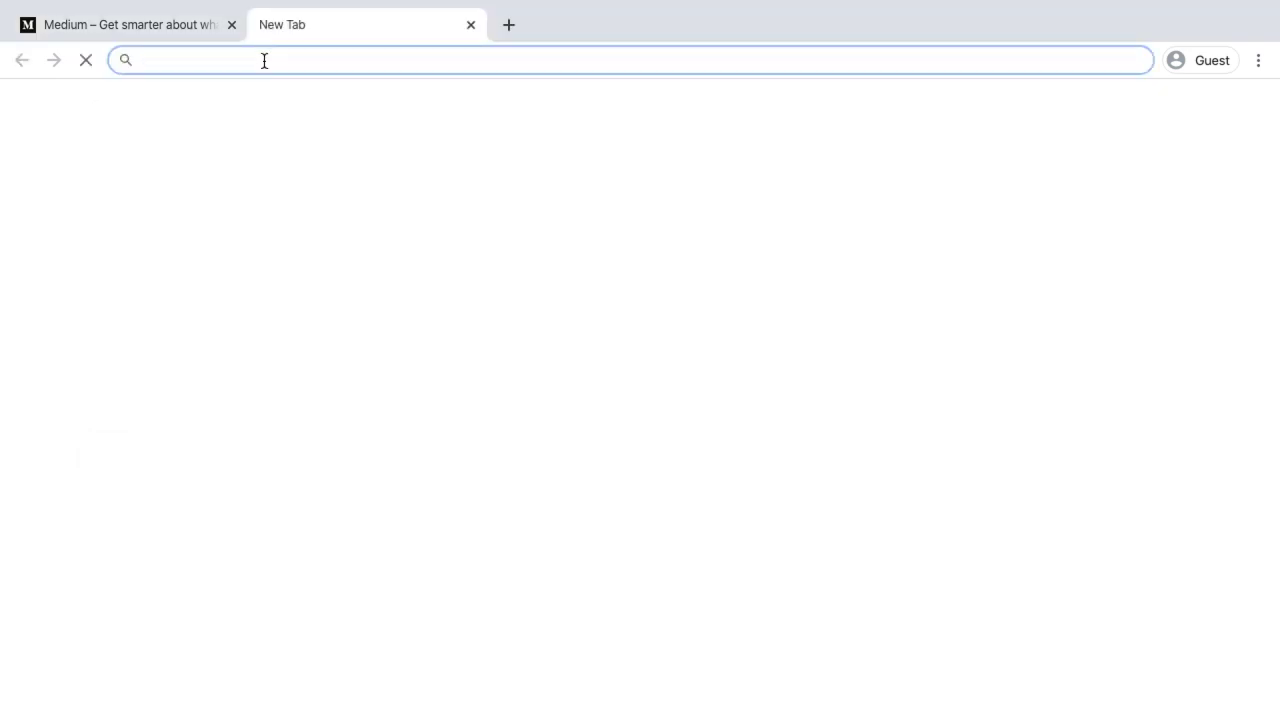
pyautogui.press('Return')
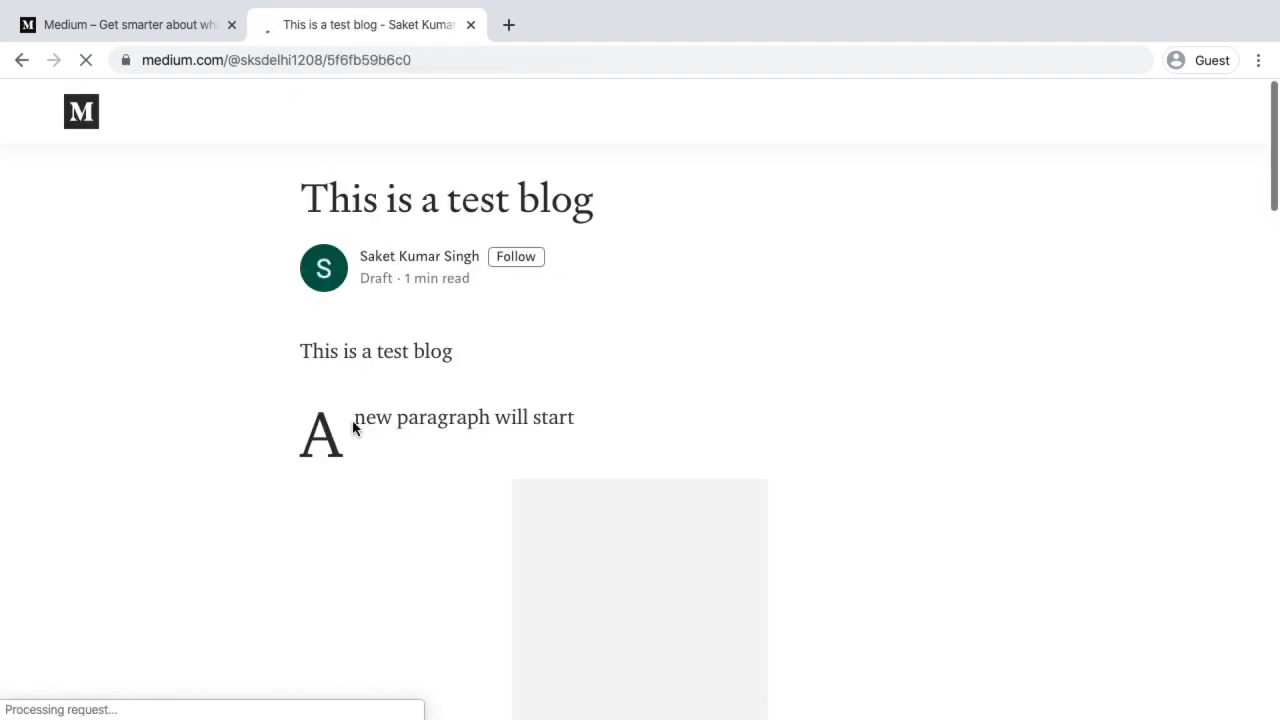
pyautogui.scroll(-10, 352, 427)
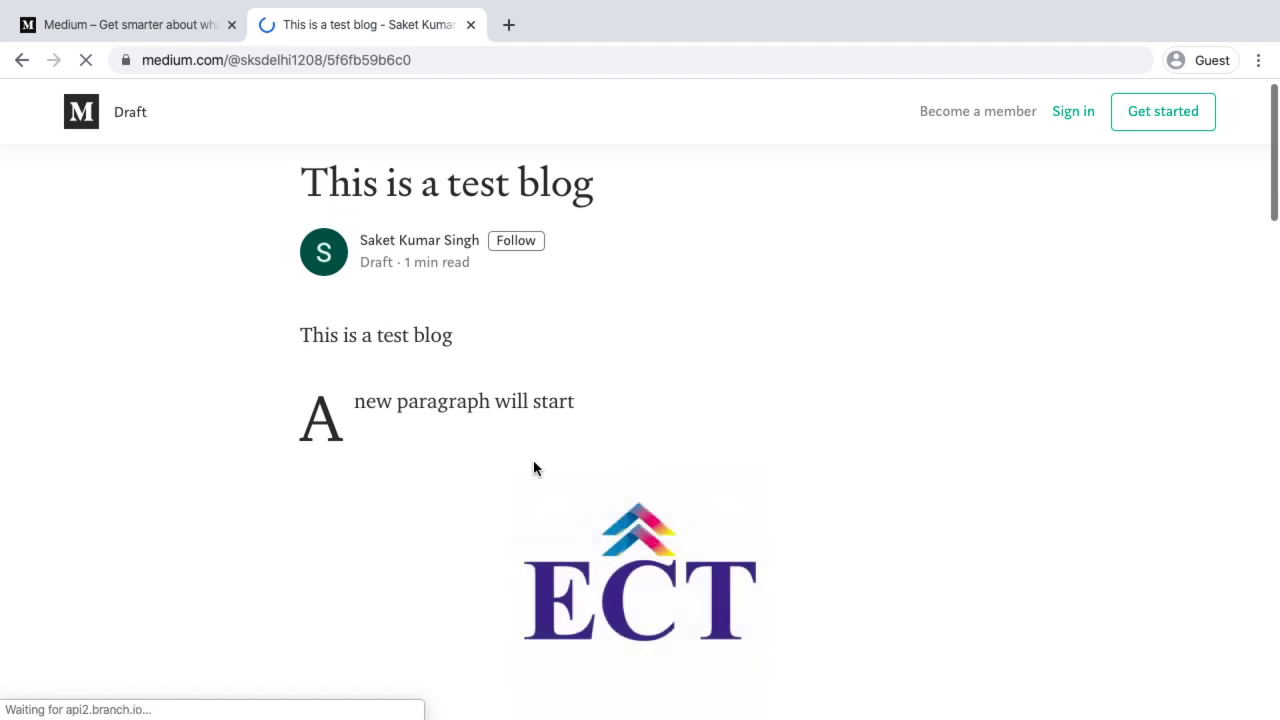
pyautogui.scroll(-8, 533, 460)
pyautogui.scroll(-9, 535, 463)
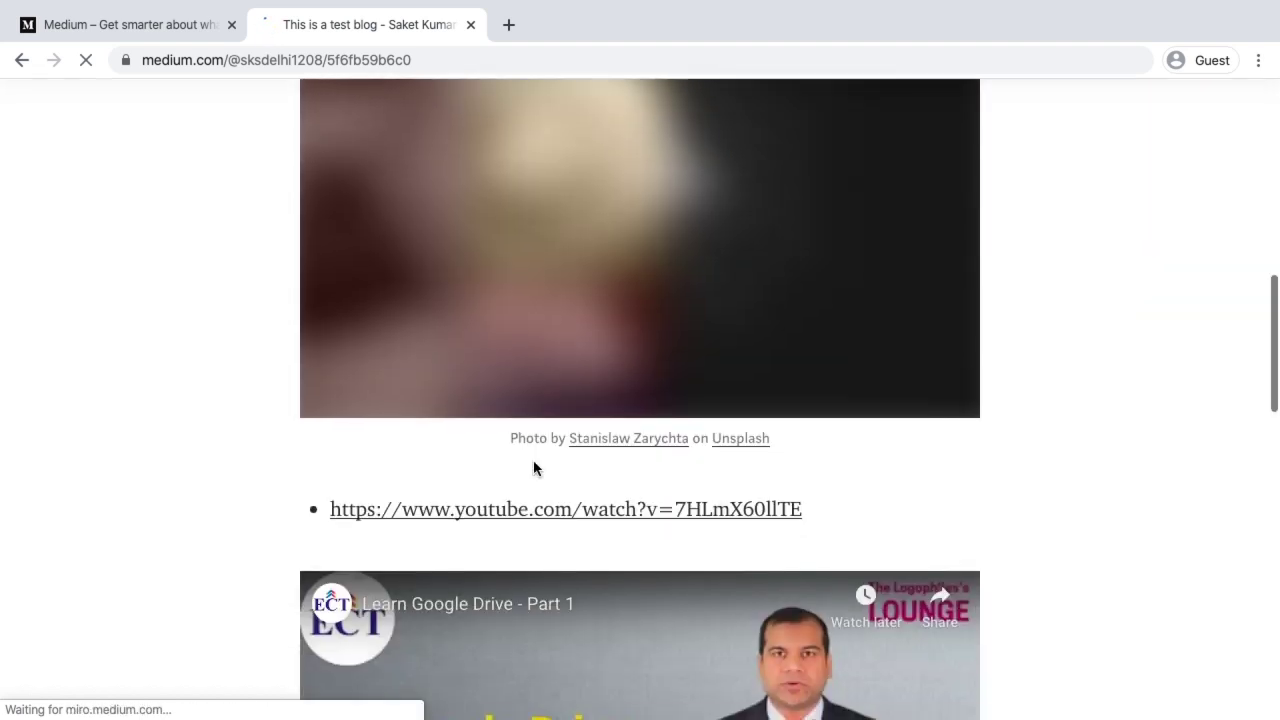
pyautogui.scroll(-5, 533, 460)
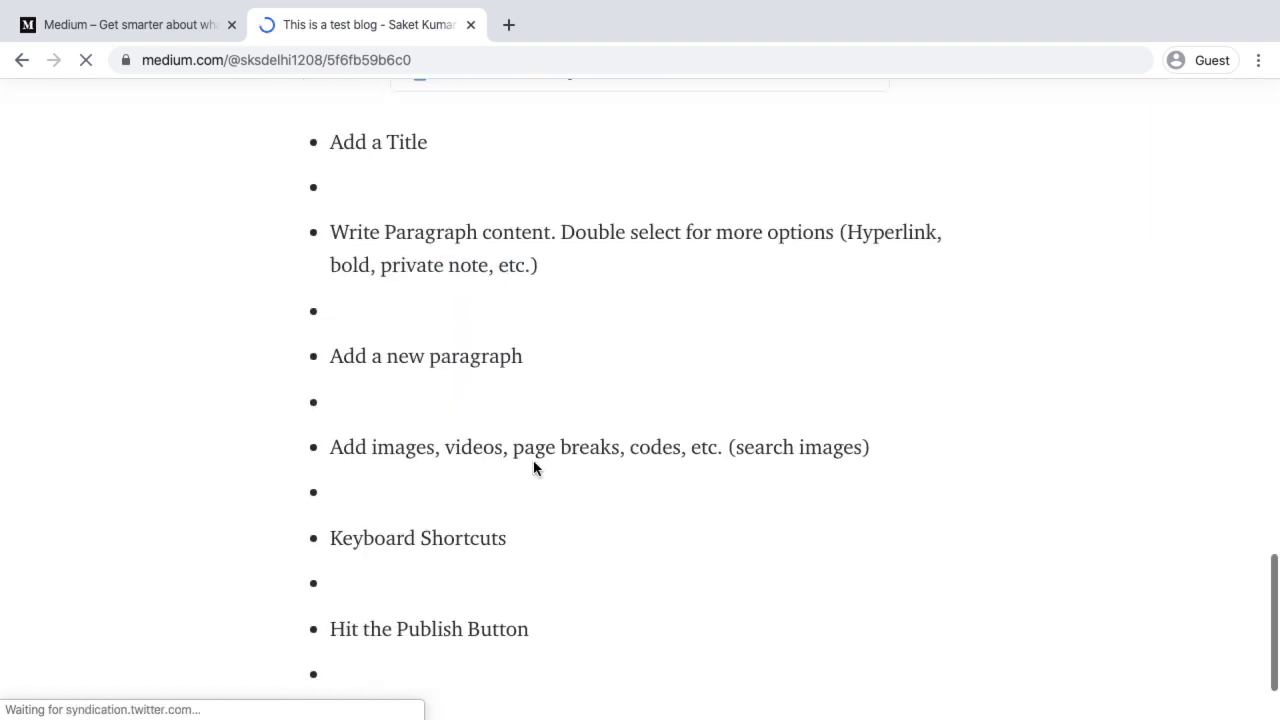
pyautogui.scroll(6, 533, 460)
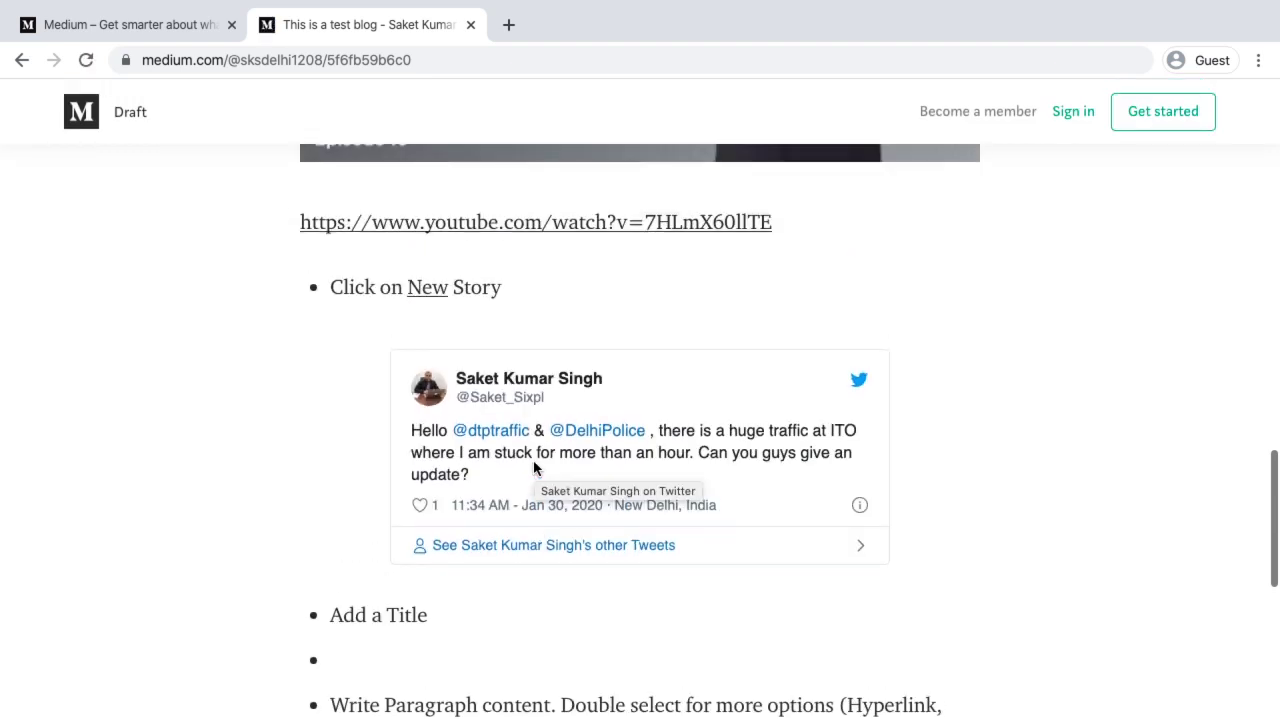
# Open medium.com in a new tab and choose Sign in with Google
pyautogui.click(508, 24)
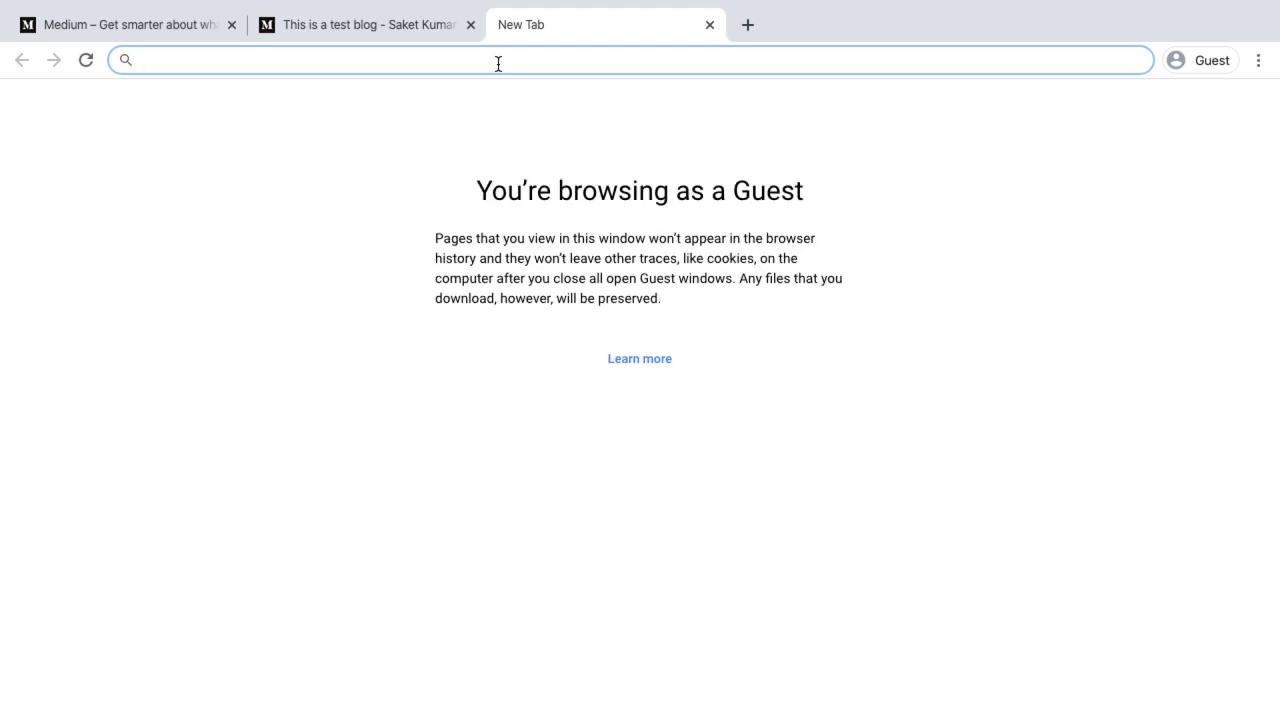
pyautogui.write('medi')
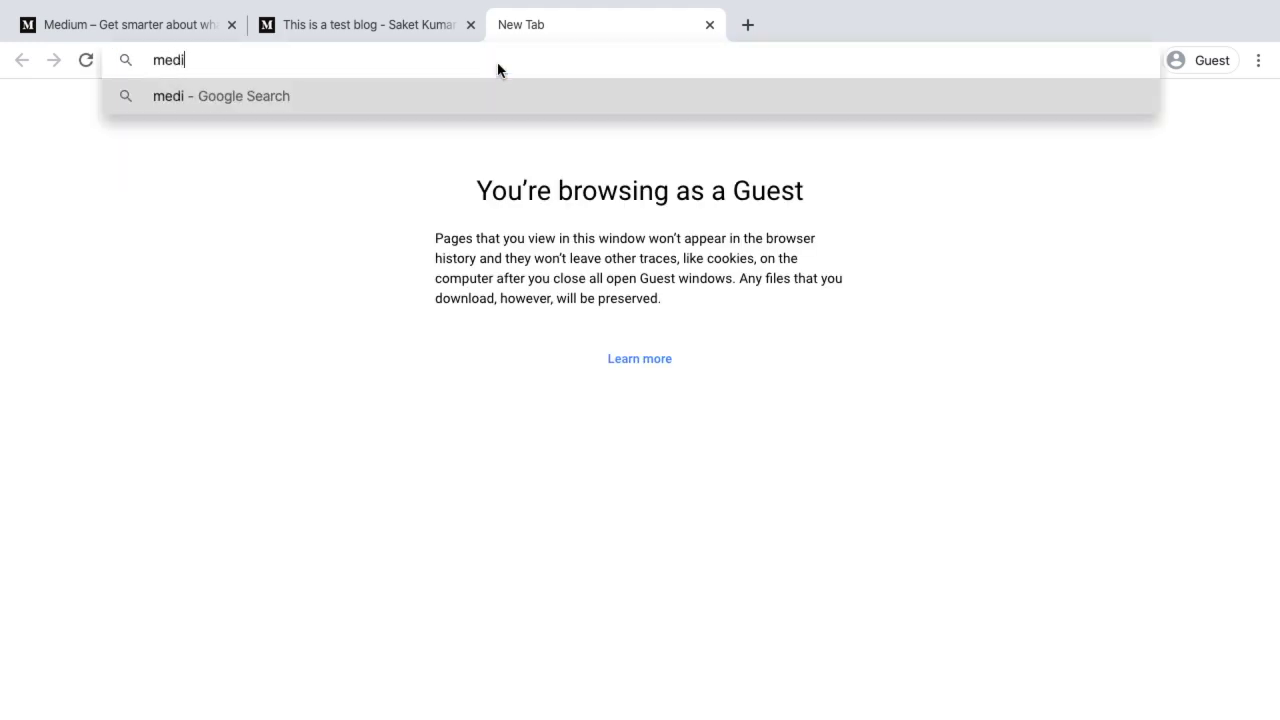
pyautogui.write('um.com')
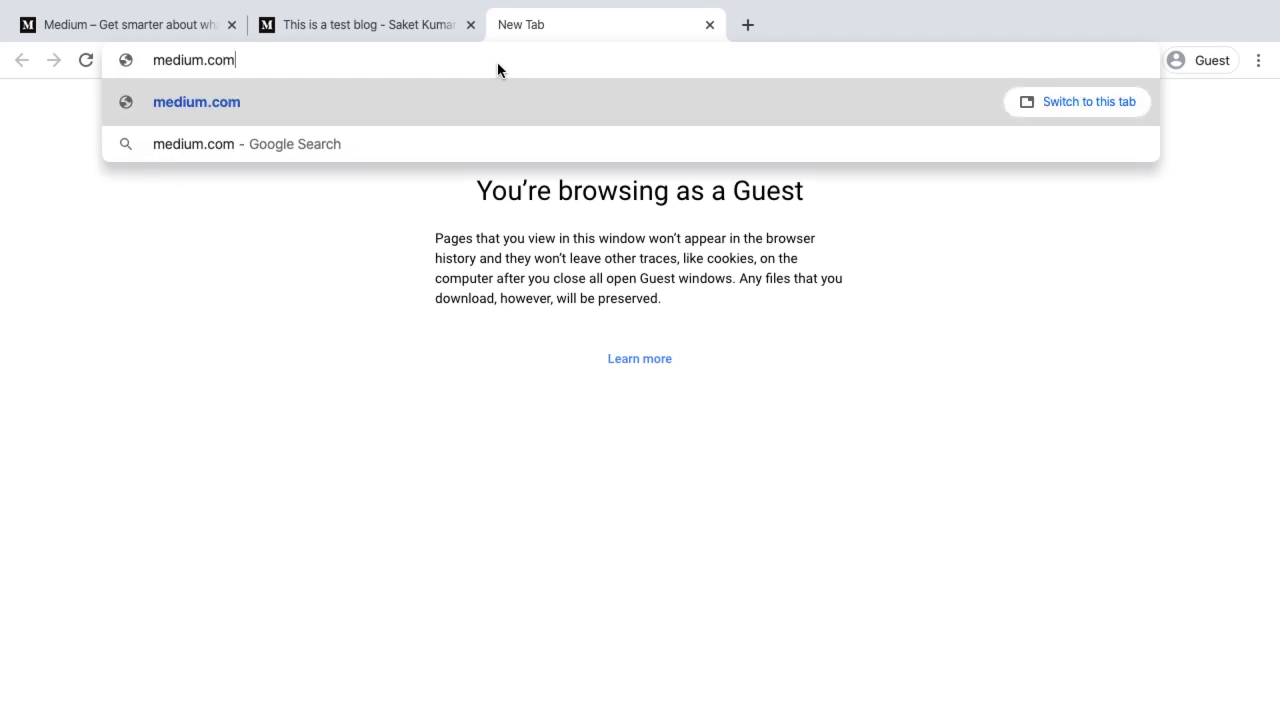
pyautogui.press('Return')
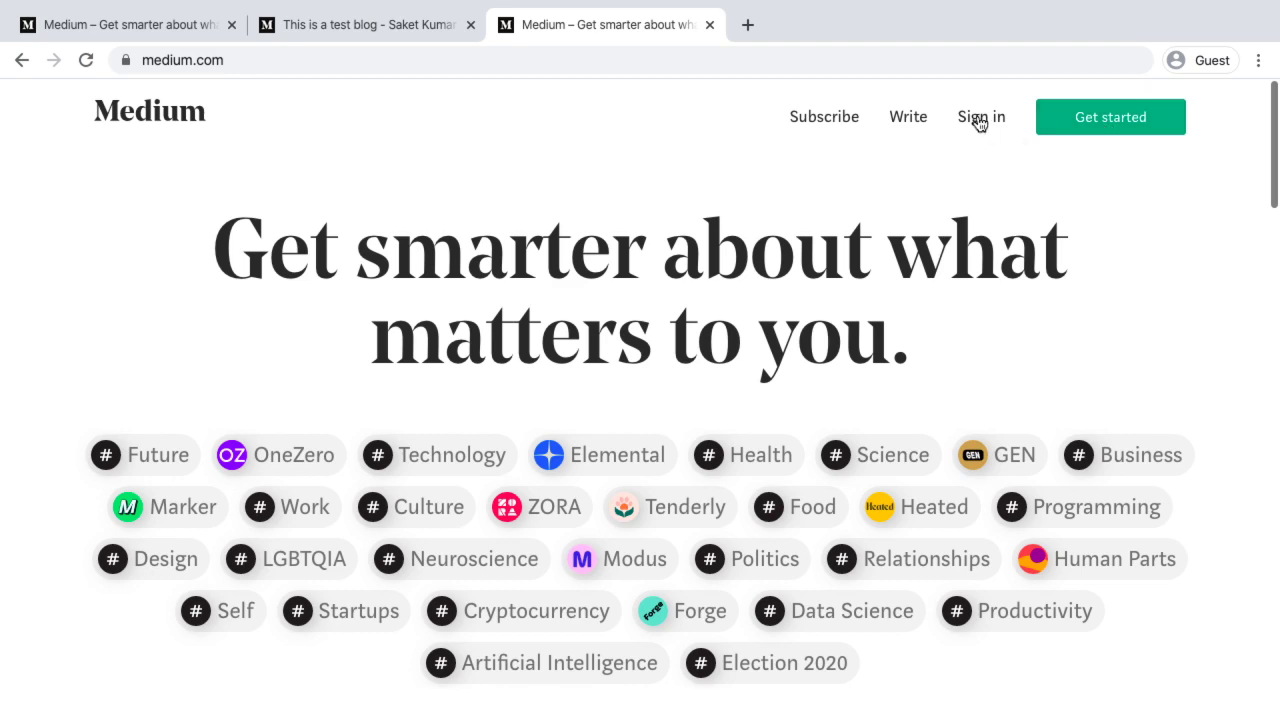
pyautogui.click(978, 119)
pyautogui.click(582, 358)
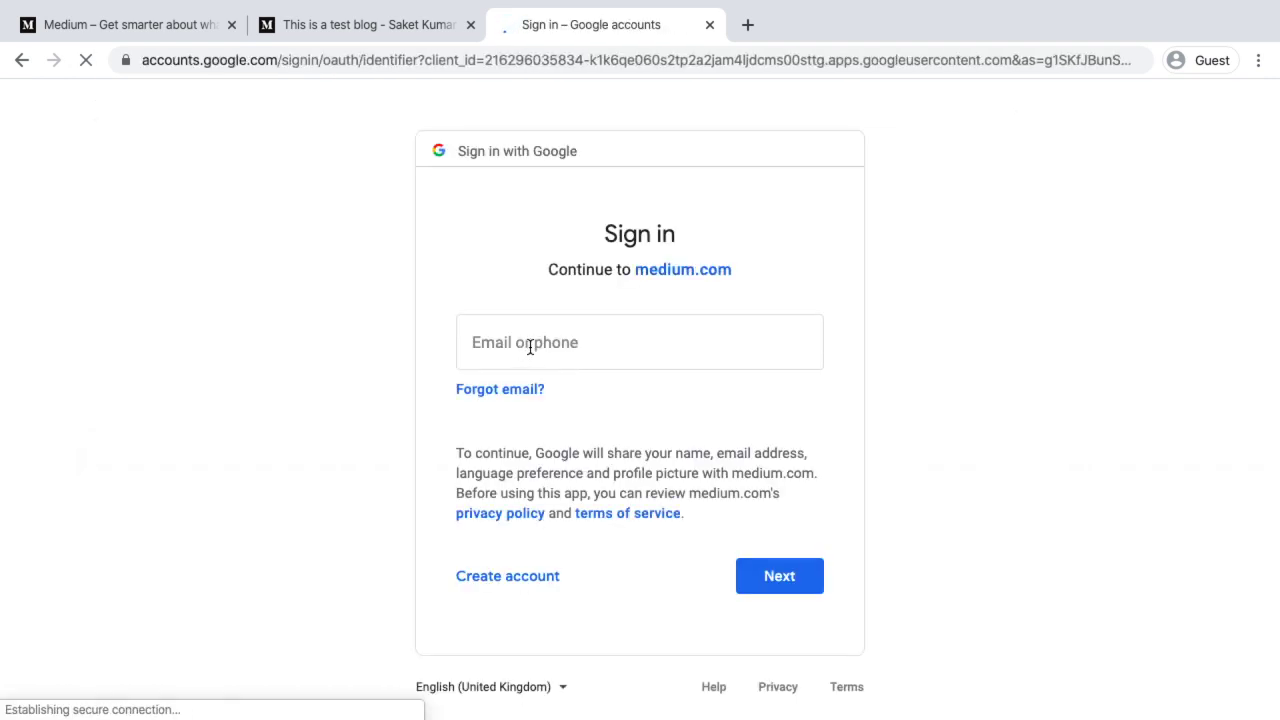
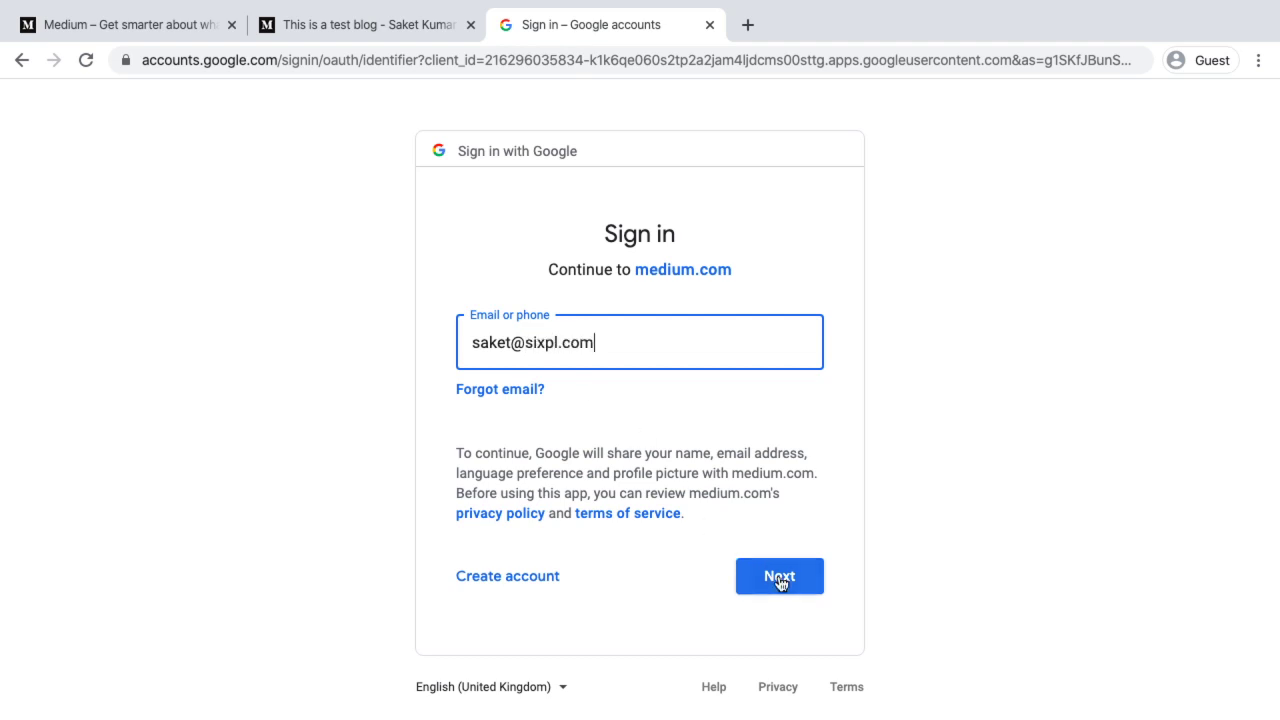
# Enter the Google account e-mail and password, then return to the shared draft tab
pyautogui.click(779, 576)
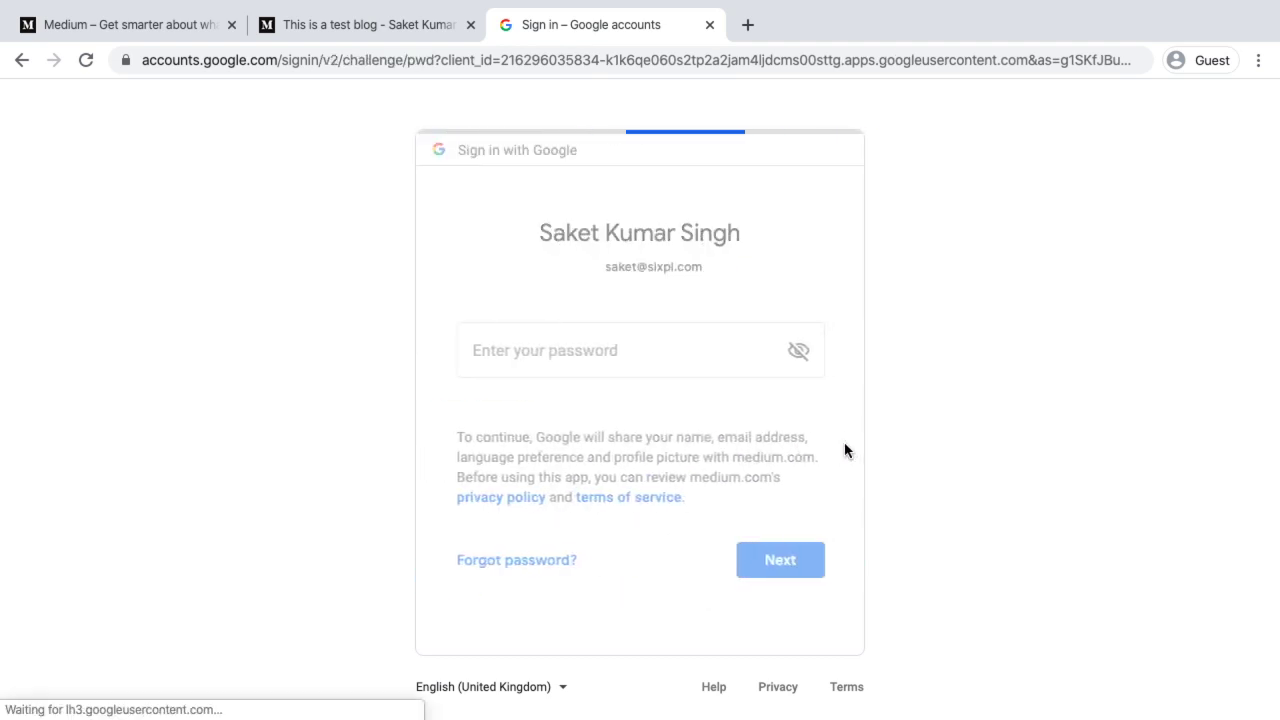
pyautogui.write('•••••••••')
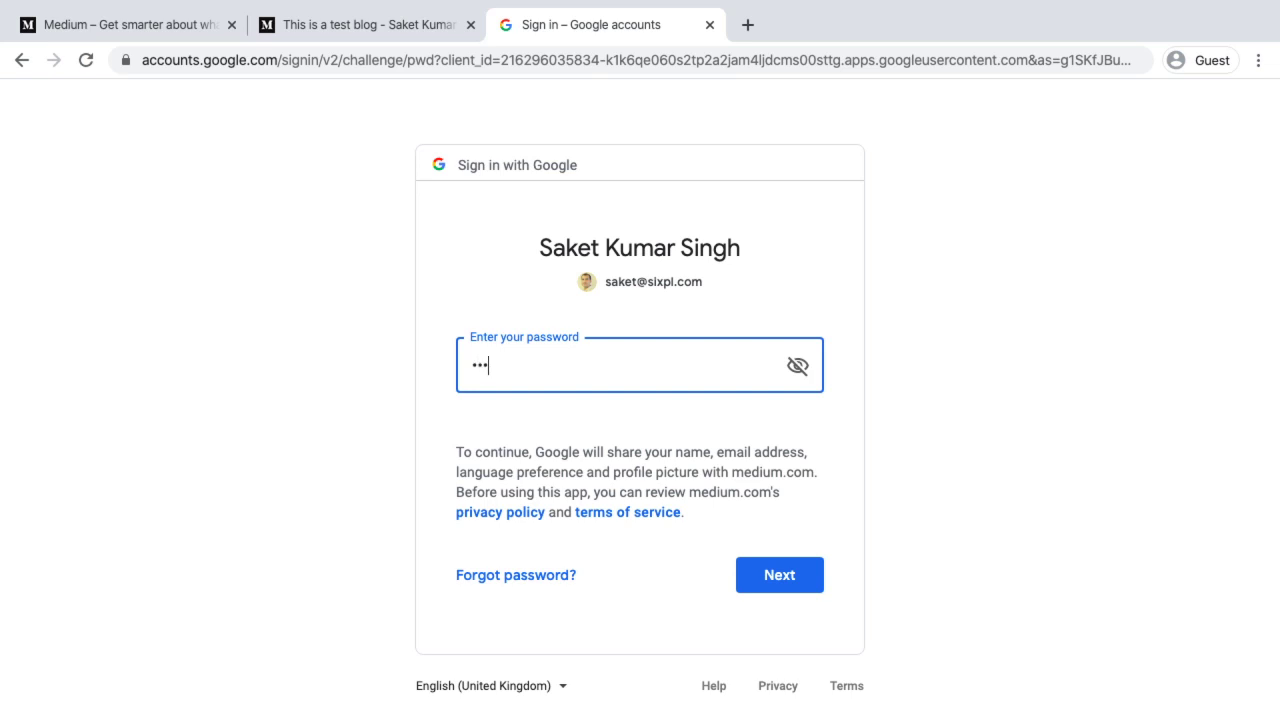
pyautogui.write('••••')
pyautogui.click(797, 583)
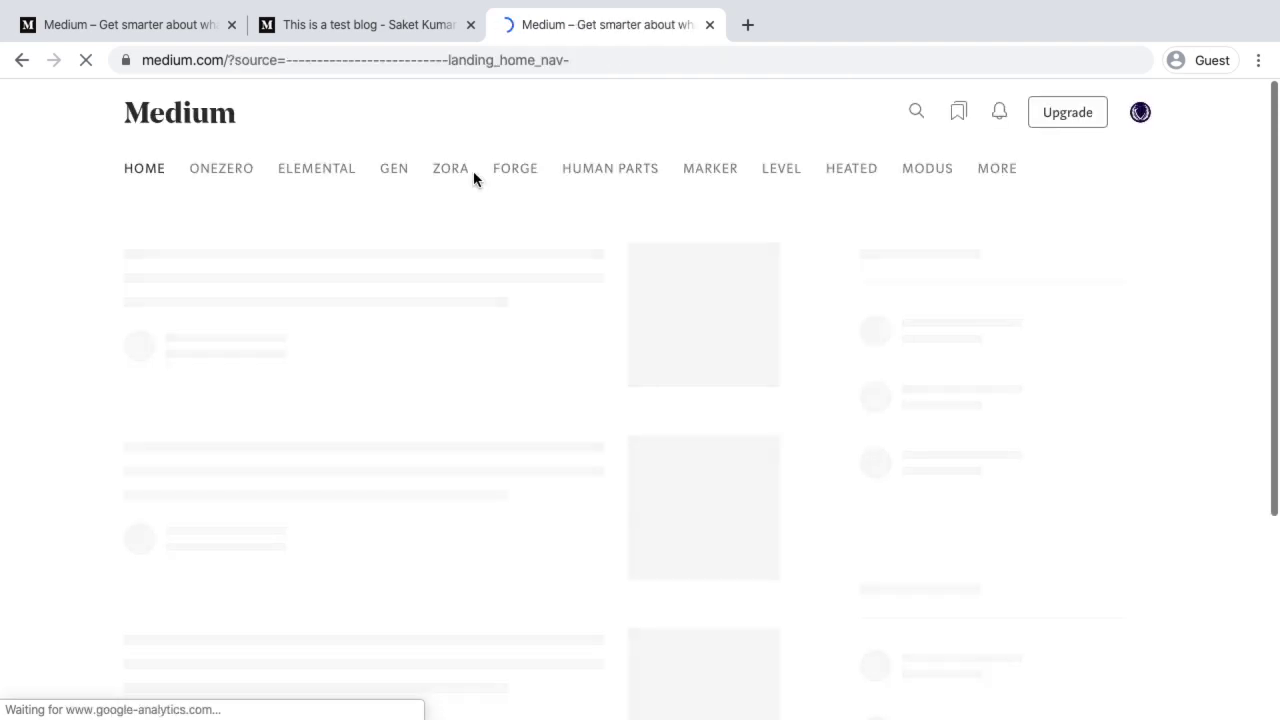
pyautogui.click(337, 25)
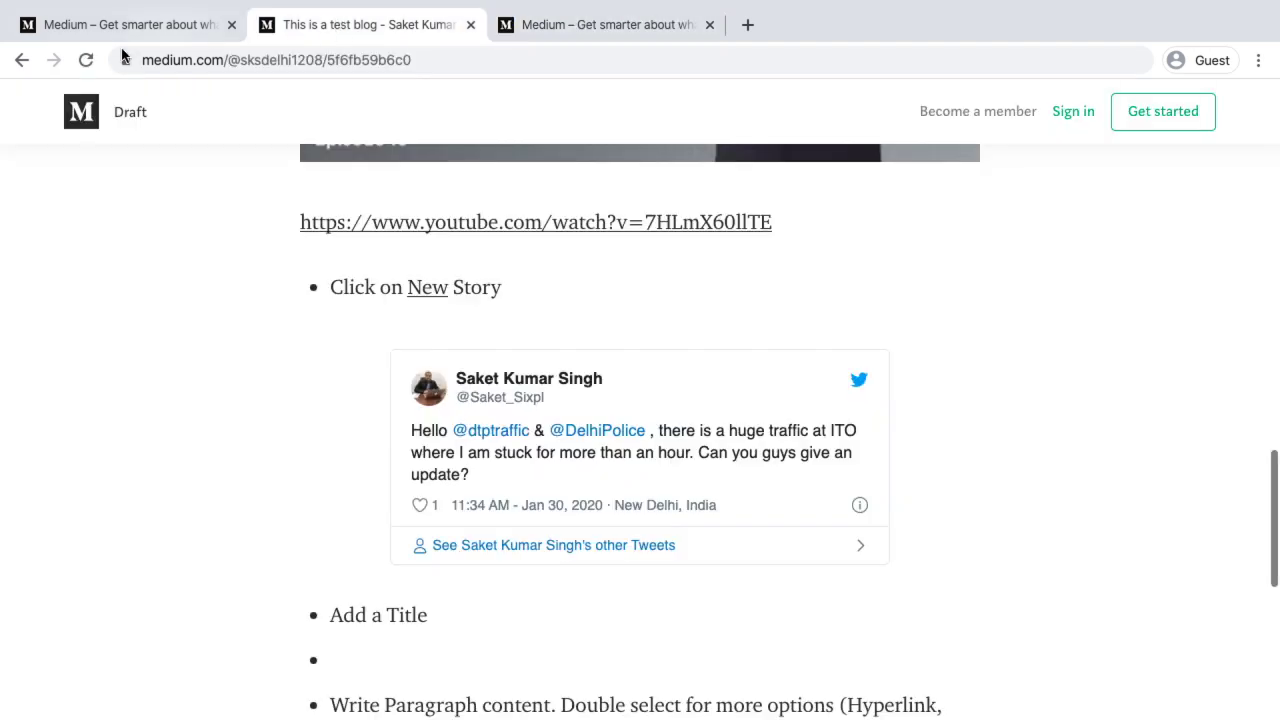
# Reload the shared draft while signed in and scroll down to the 'Click on New Story' bullet
pyautogui.click(86, 60)
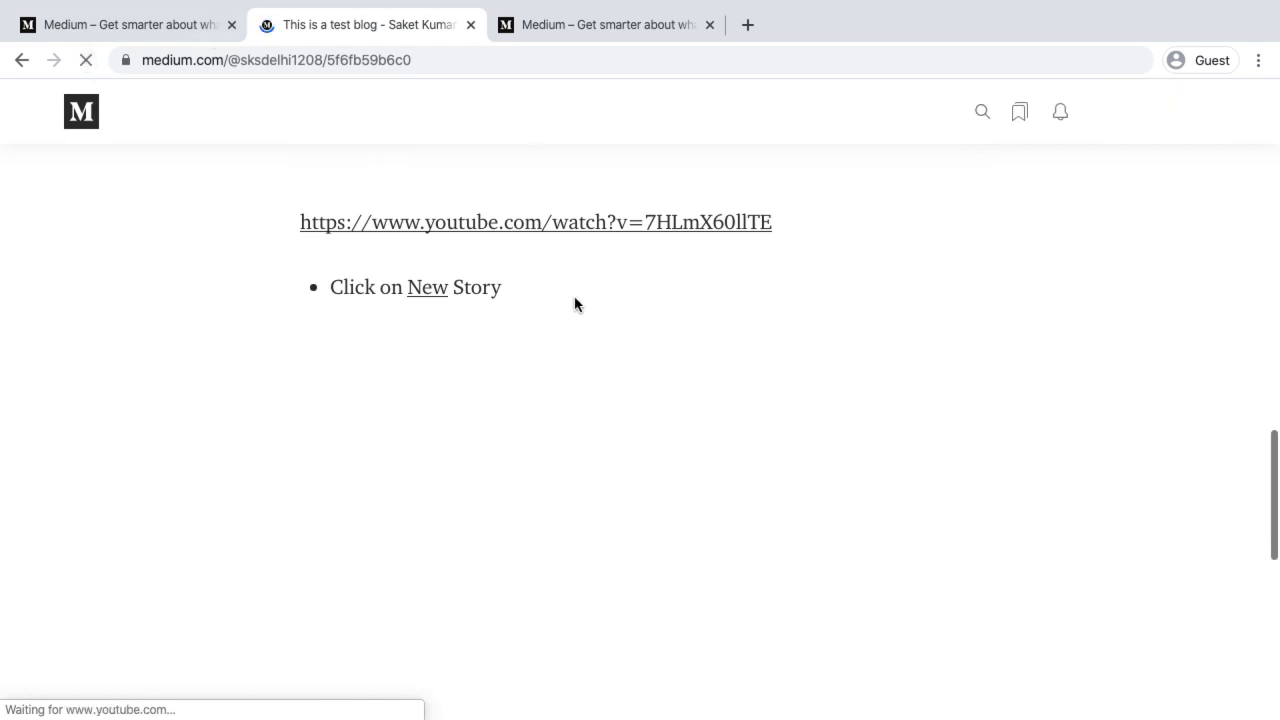
pyautogui.scroll(10, 575, 304)
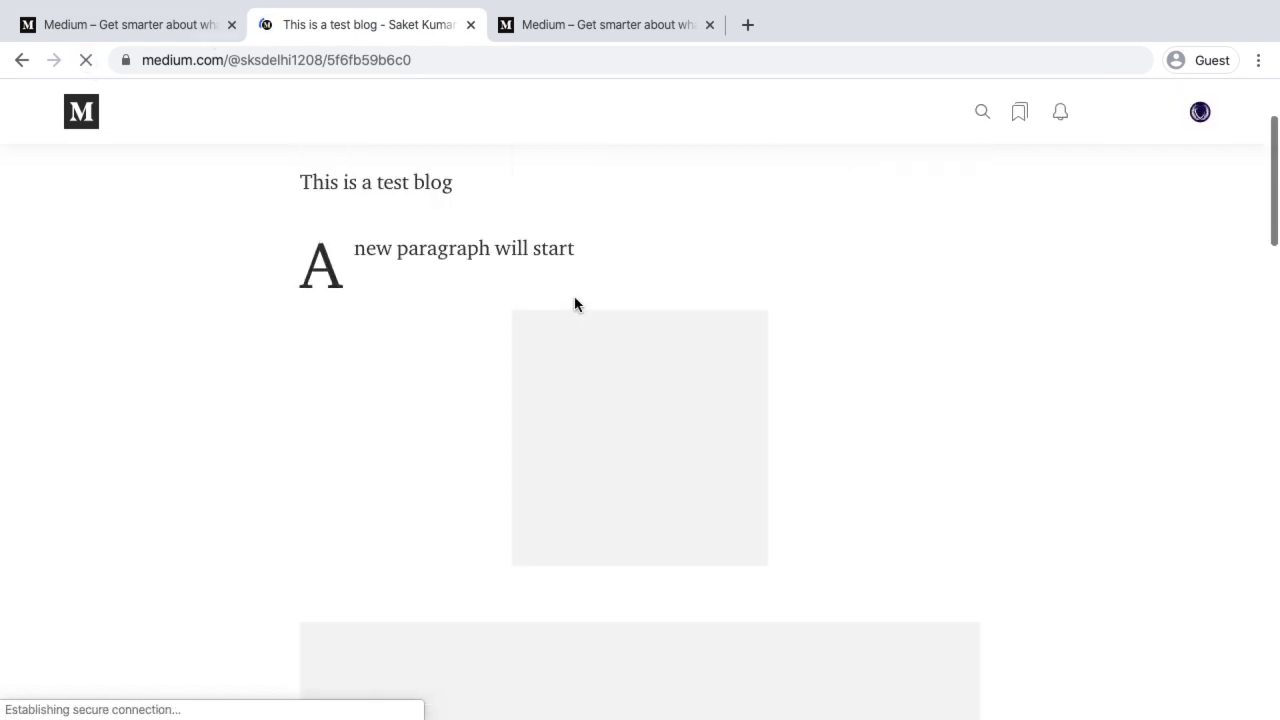
pyautogui.scroll(-10, 575, 304)
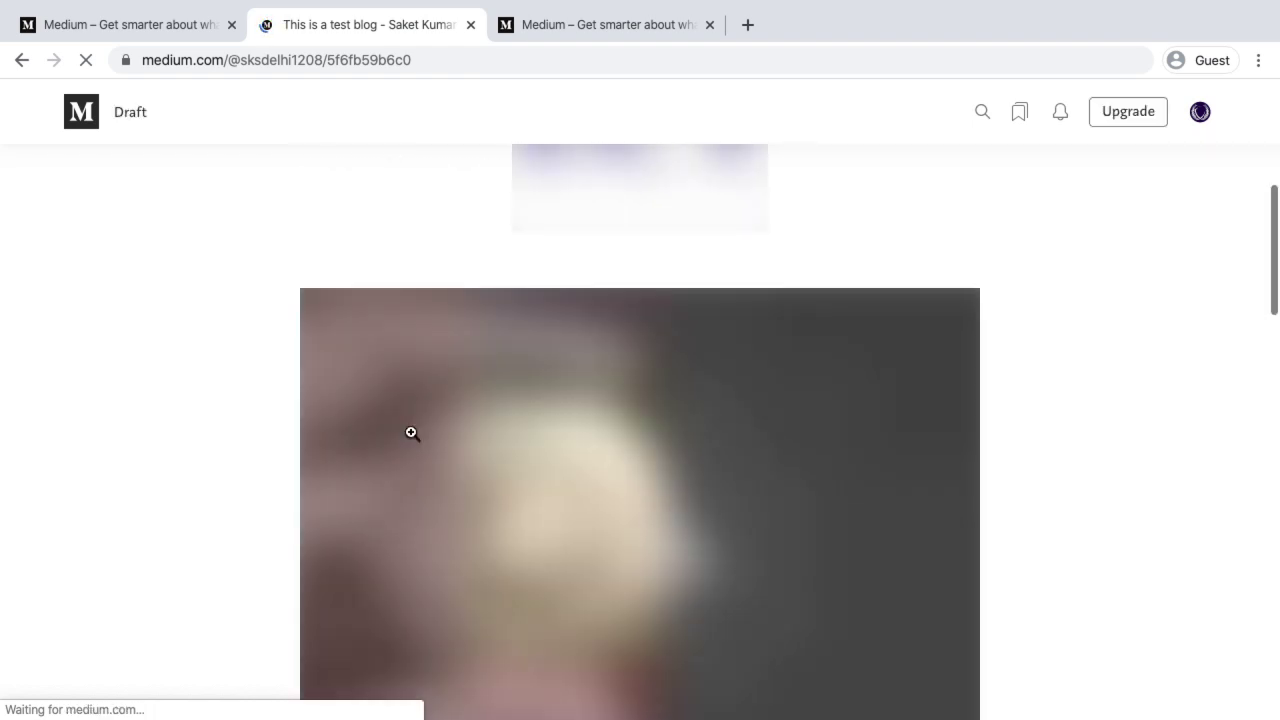
pyautogui.scroll(-7, 411, 433)
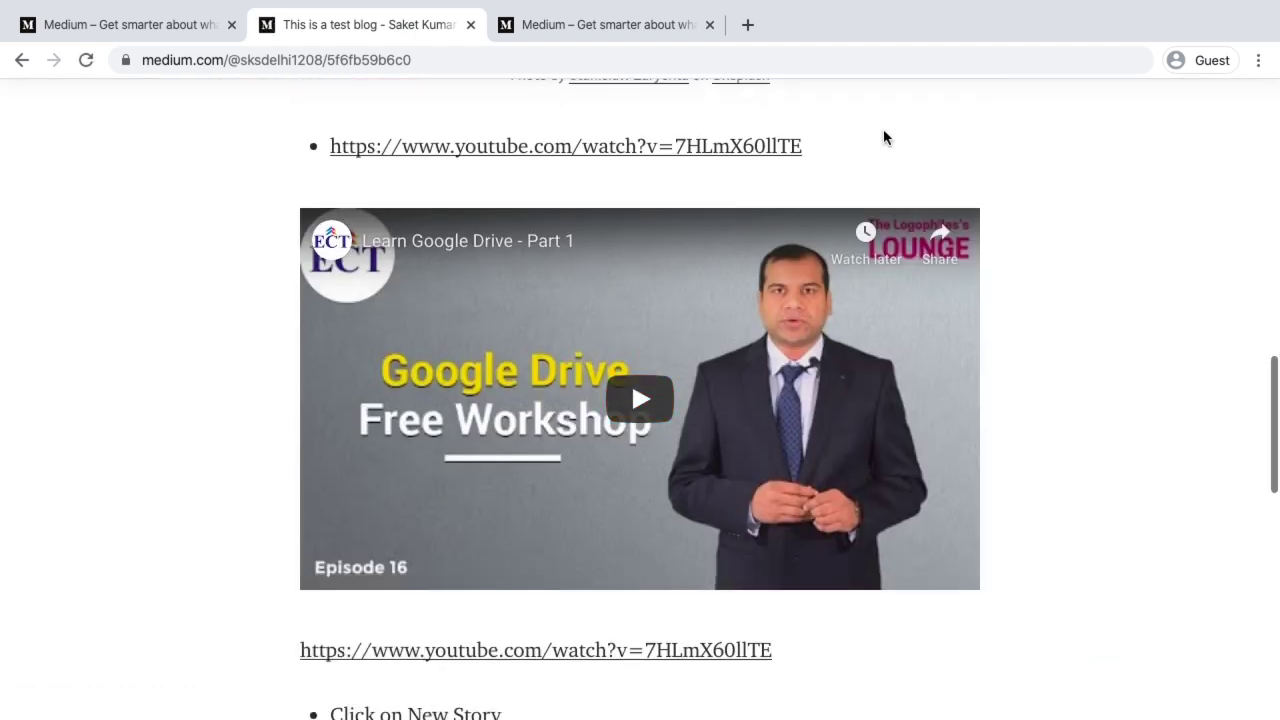
pyautogui.scroll(-4, 884, 134)
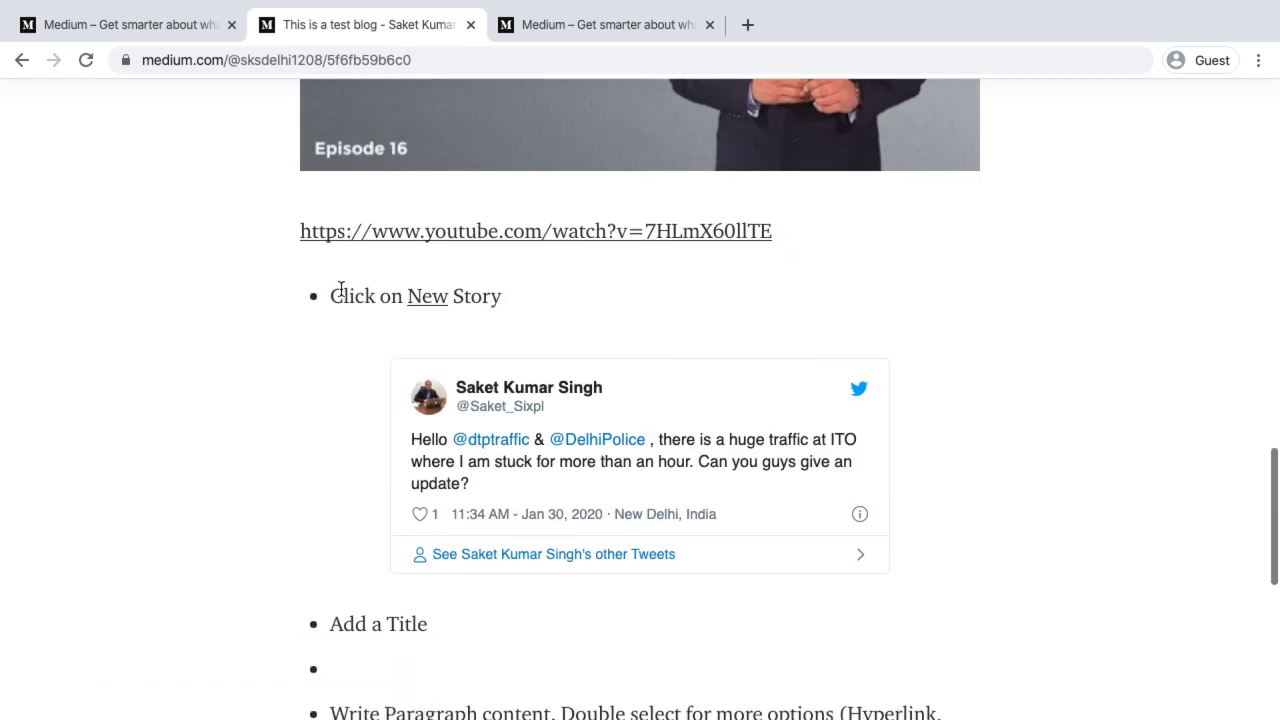
# Add the private note 'You need to make amendment here.' to 'Click on New Story'
pyautogui.moveTo(330, 296); pyautogui.dragTo(517, 294)
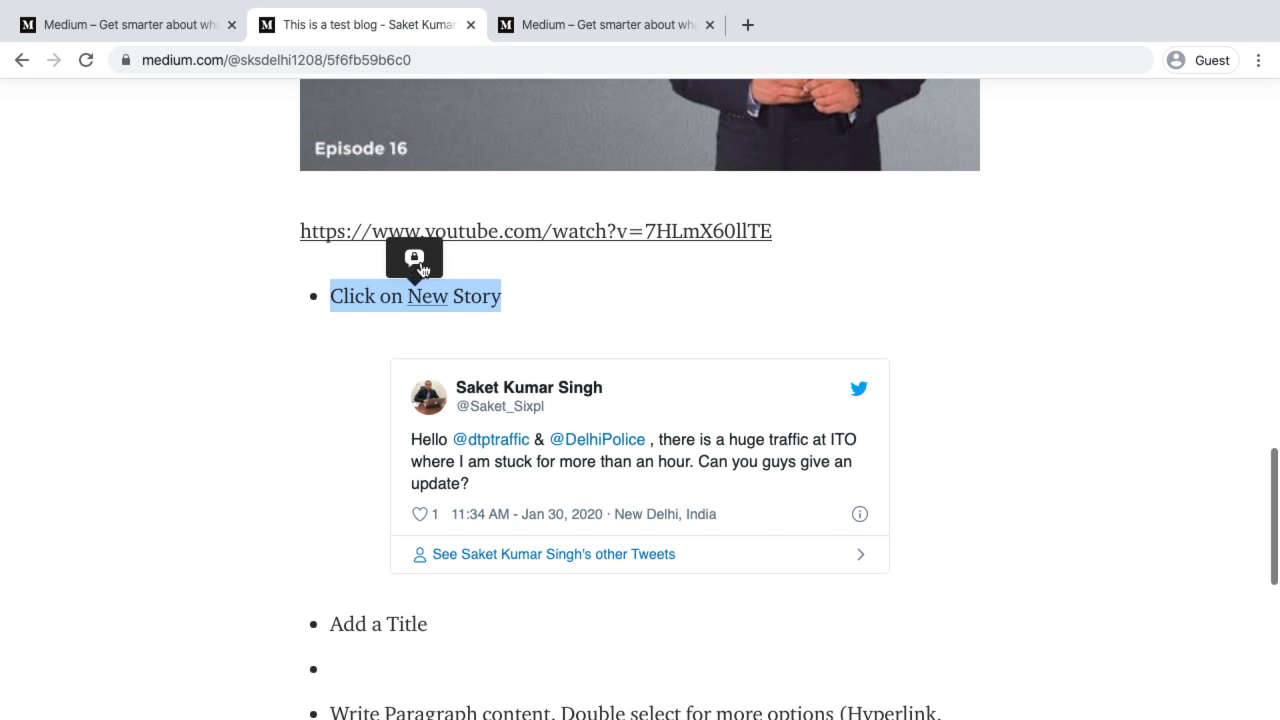
pyautogui.click(420, 265)
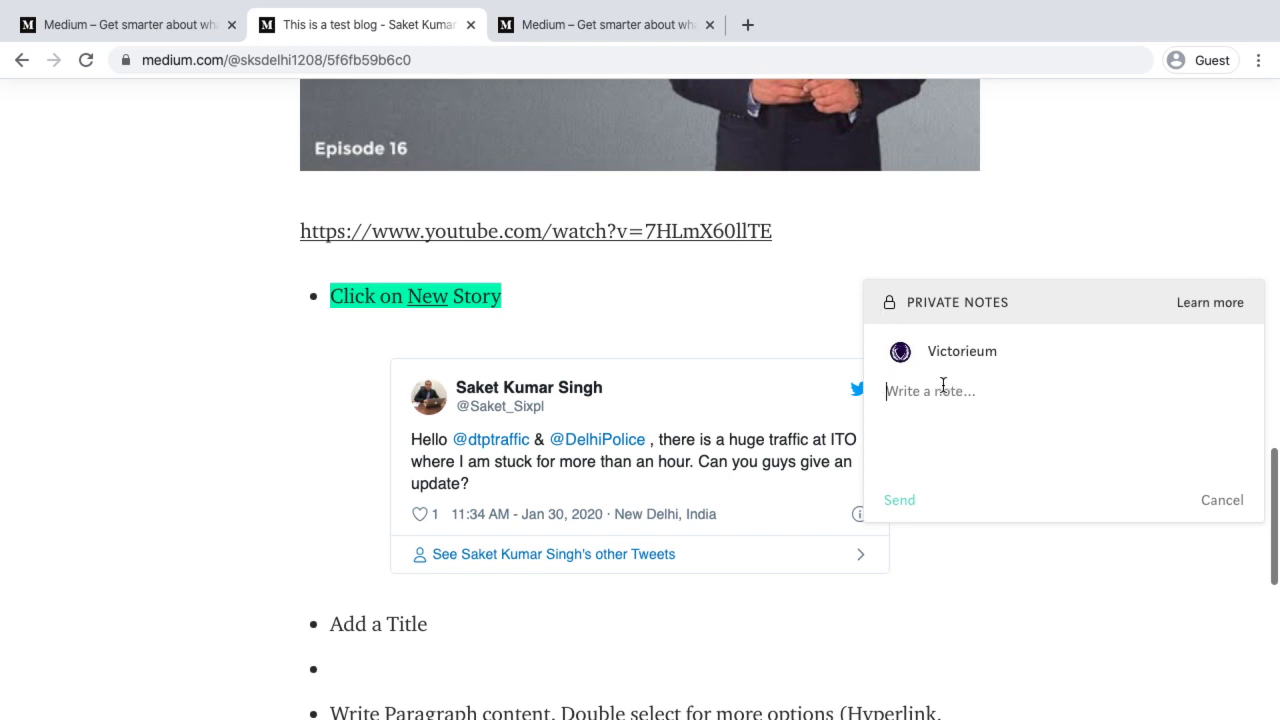
pyautogui.write('You need to')
pyautogui.write(' make amendme')
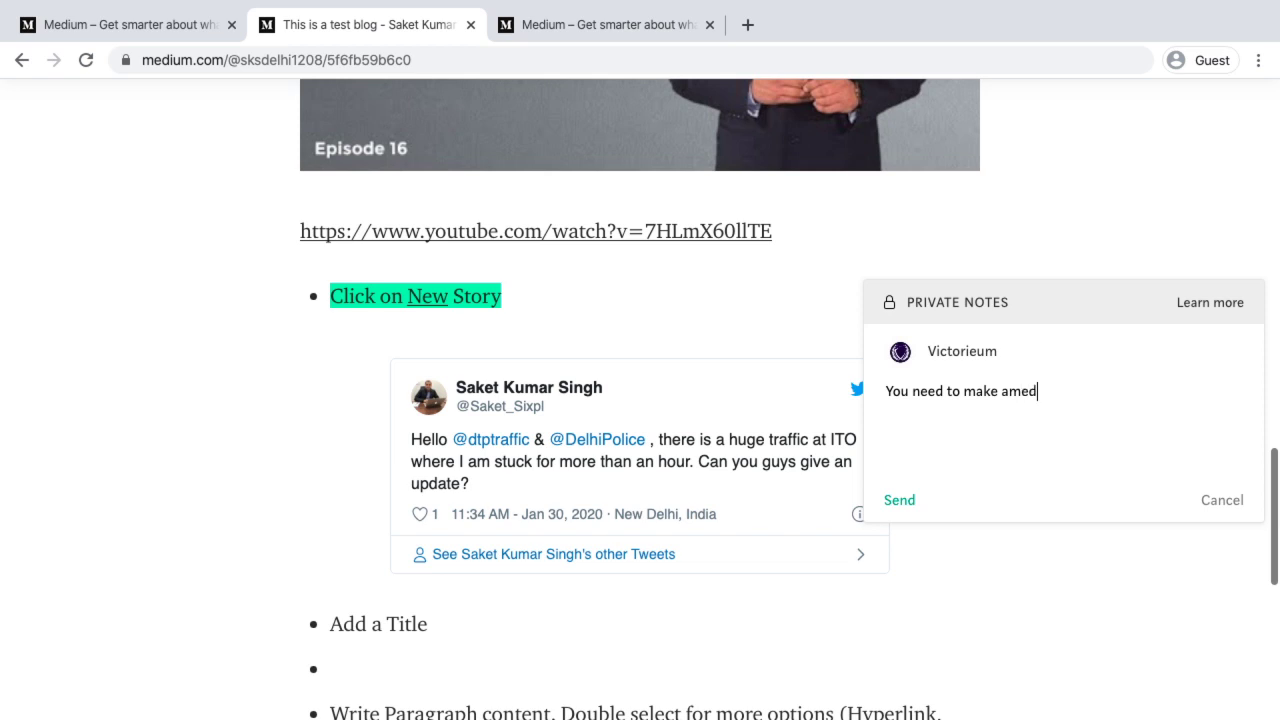
pyautogui.write('n')
pyautogui.press('BackSpace')
pyautogui.press('BackSpace')
pyautogui.write('ndment here.')
pyautogui.click(899, 500)
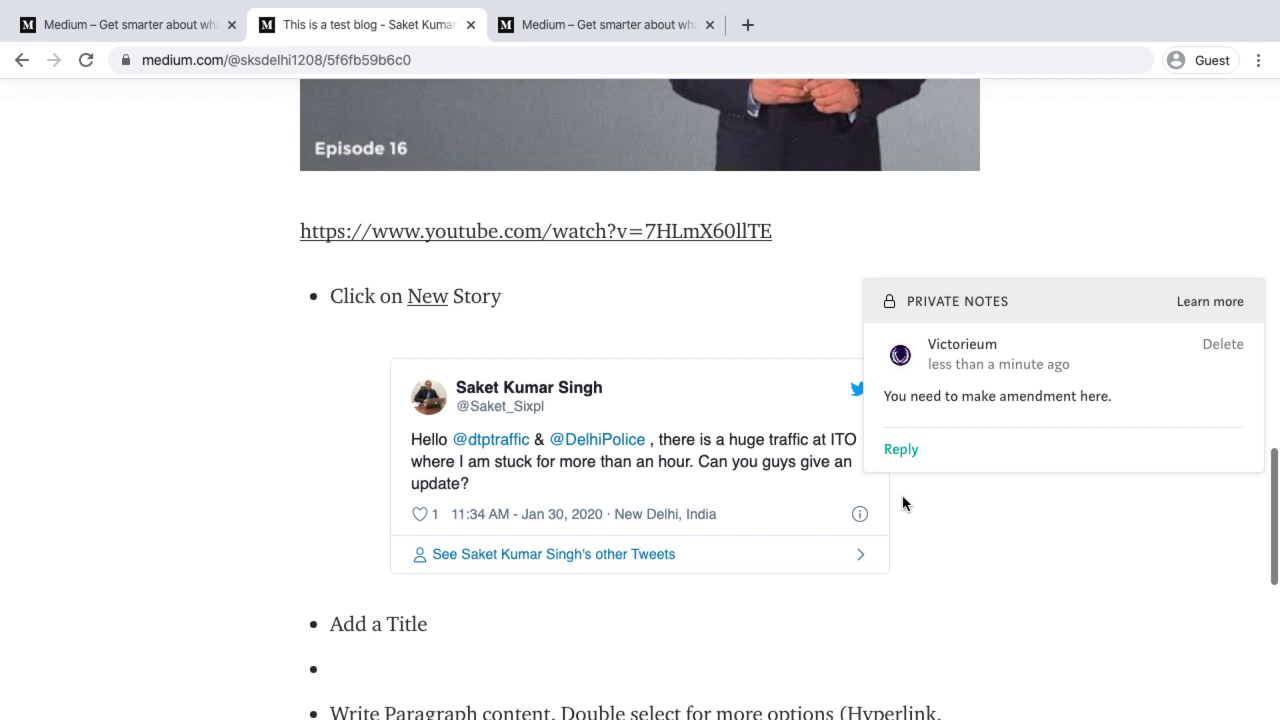
pyautogui.hotkey('ctrl', 'Left')
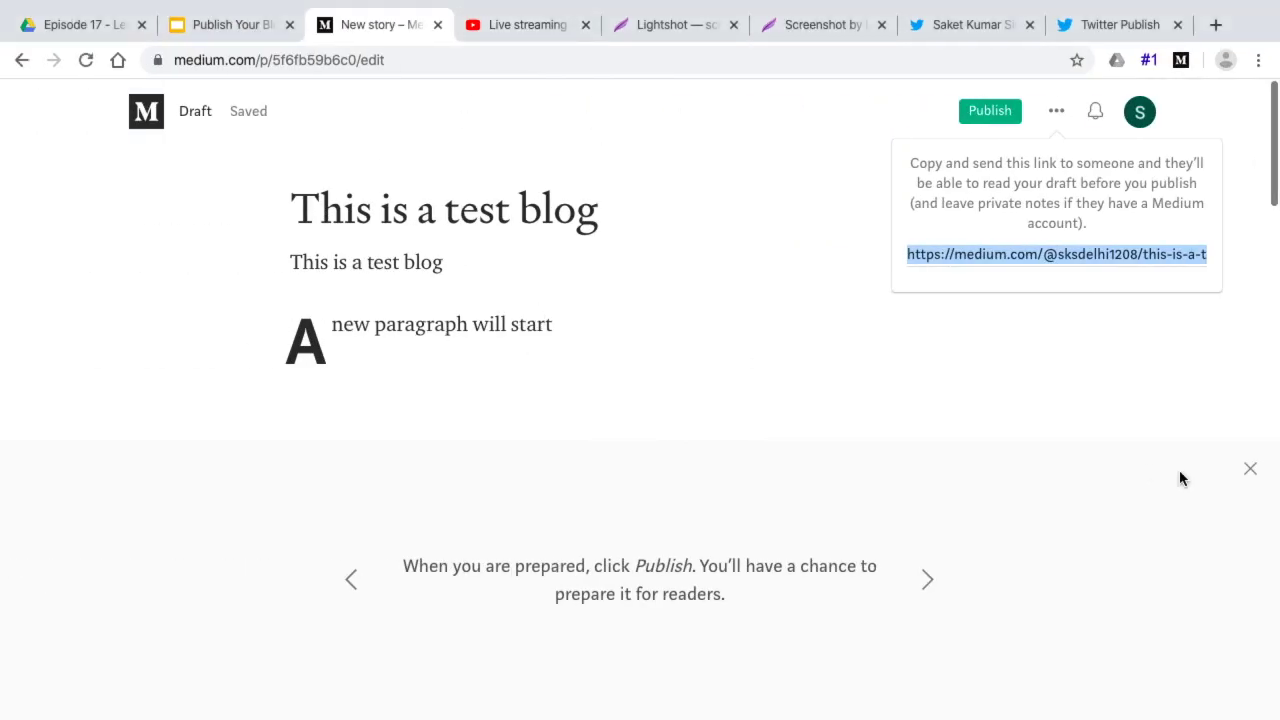
# Close the tip panel and share-link popup, then place the caret in the Click on New Story bullet
pyautogui.click(1250, 469)
pyautogui.scroll(-20, 611, 381)
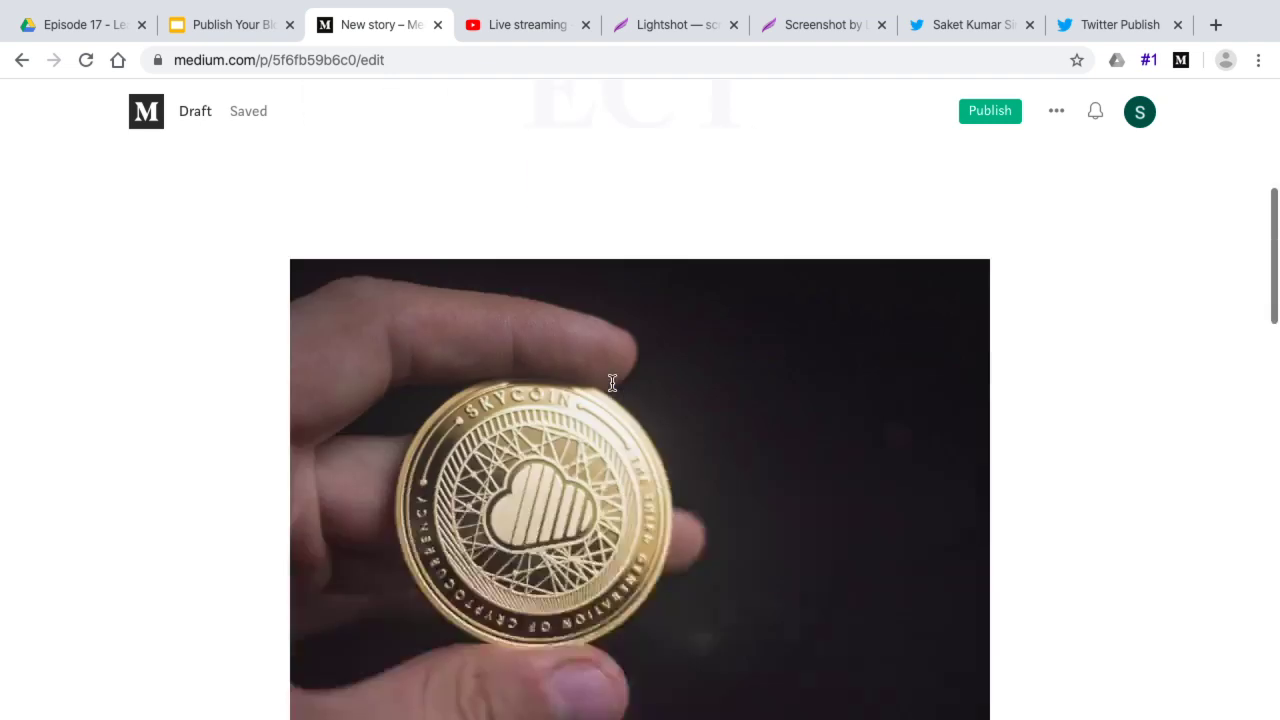
pyautogui.scroll(10, 611, 381)
pyautogui.scroll(-4, 611, 381)
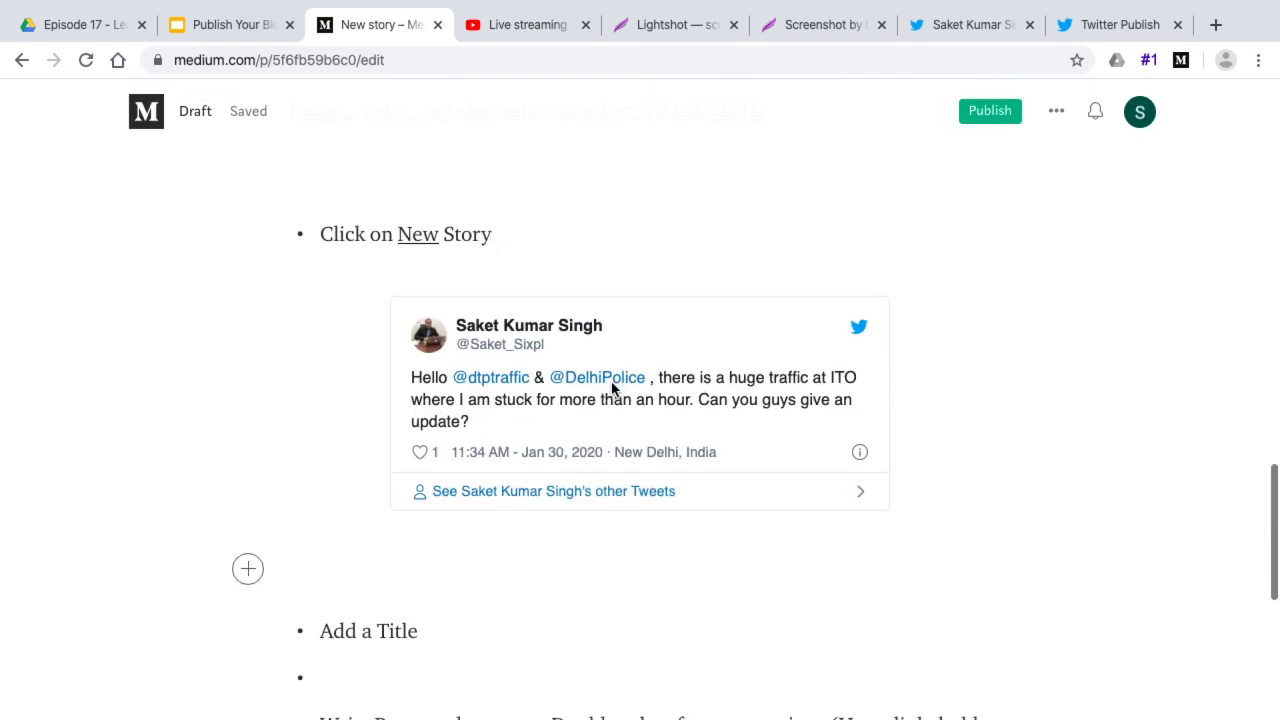
pyautogui.click(415, 201)
pyautogui.click(364, 221)
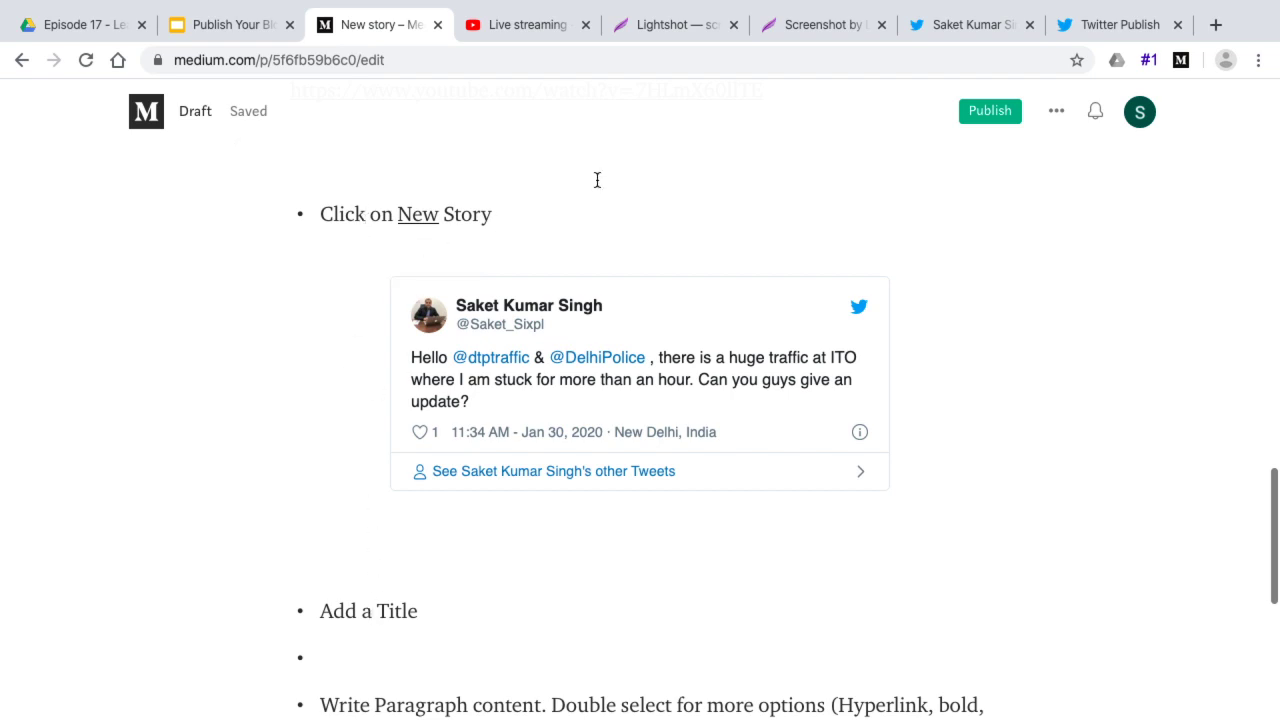
pyautogui.scroll(10, 597, 180)
pyautogui.scroll(10, 604, 297)
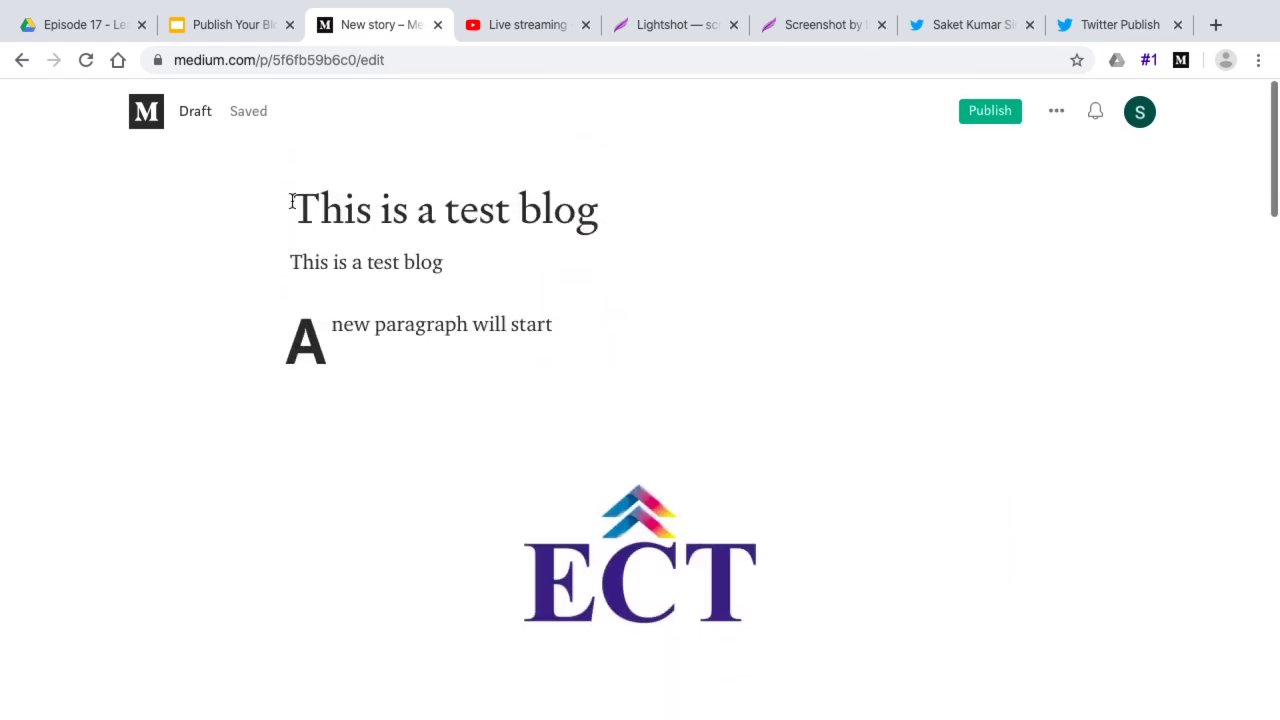
# Reload the draft and open the reviewer's private note on the Click on New Story bullet
pyautogui.click(85, 62)
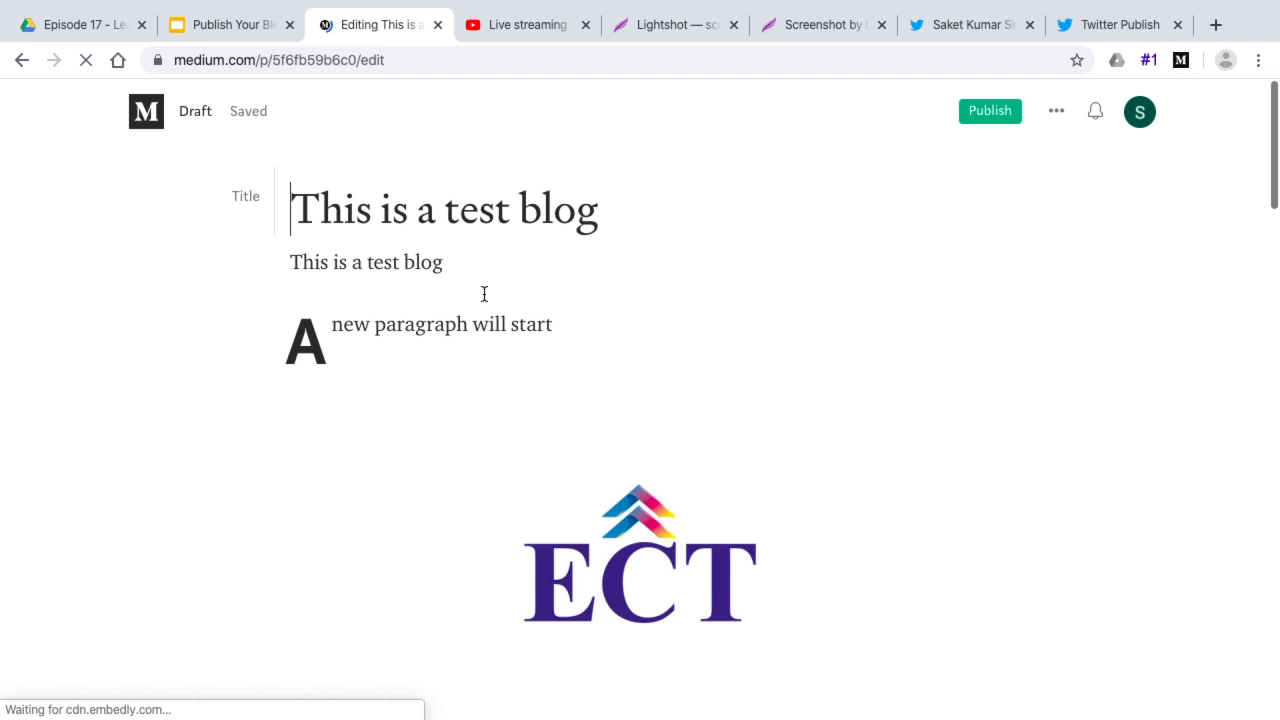
pyautogui.scroll(-4, 484, 293)
pyautogui.scroll(-9, 484, 293)
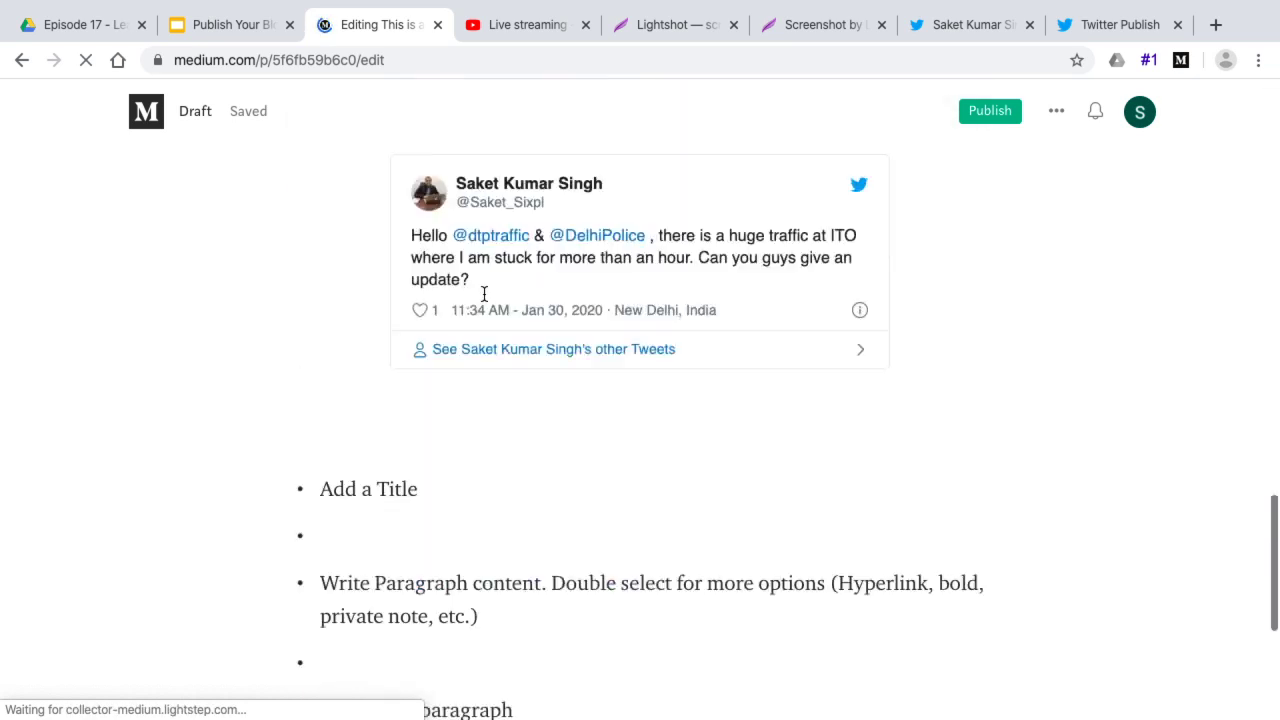
pyautogui.scroll(4, 484, 293)
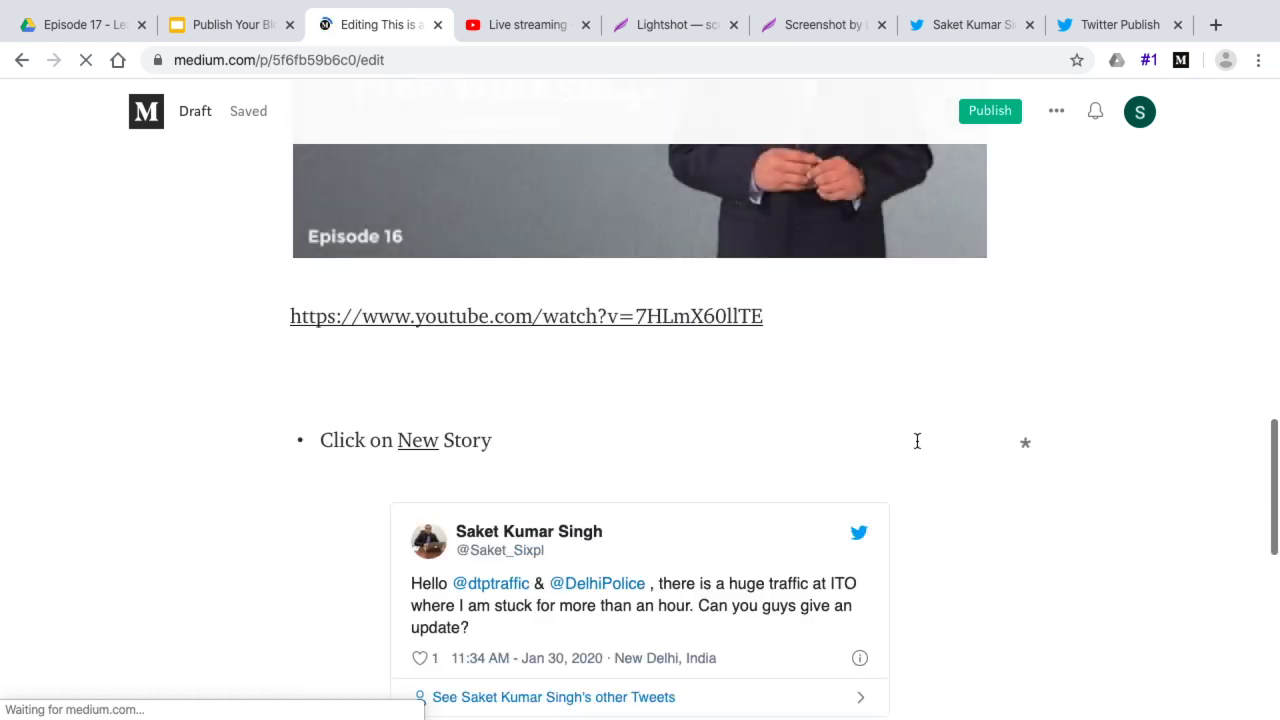
pyautogui.click(1025, 448)
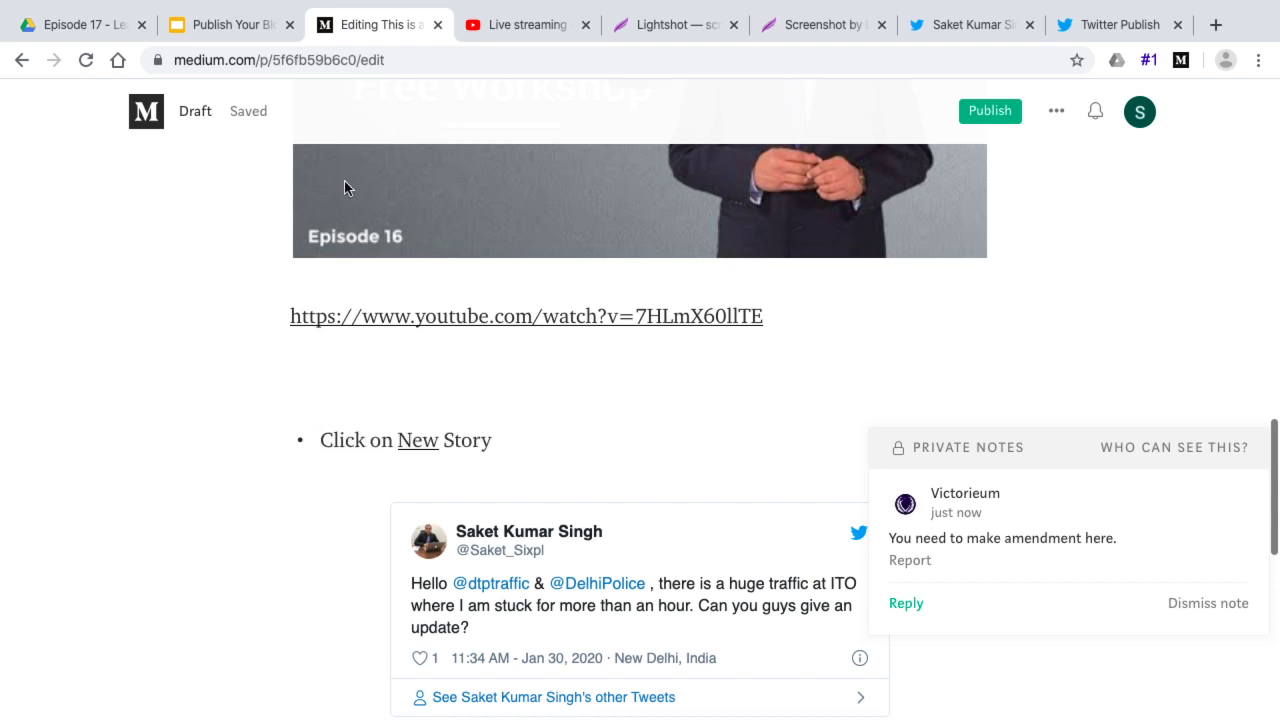
pyautogui.click(244, 27)
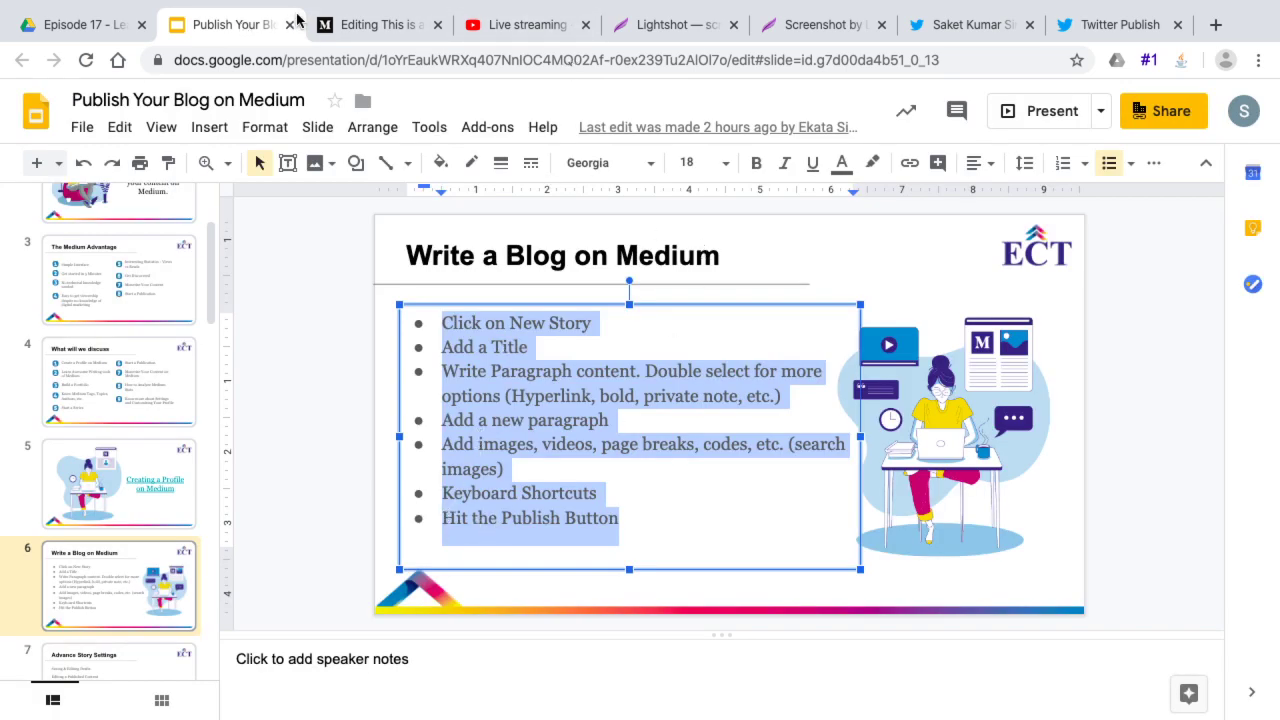
pyautogui.click(375, 24)
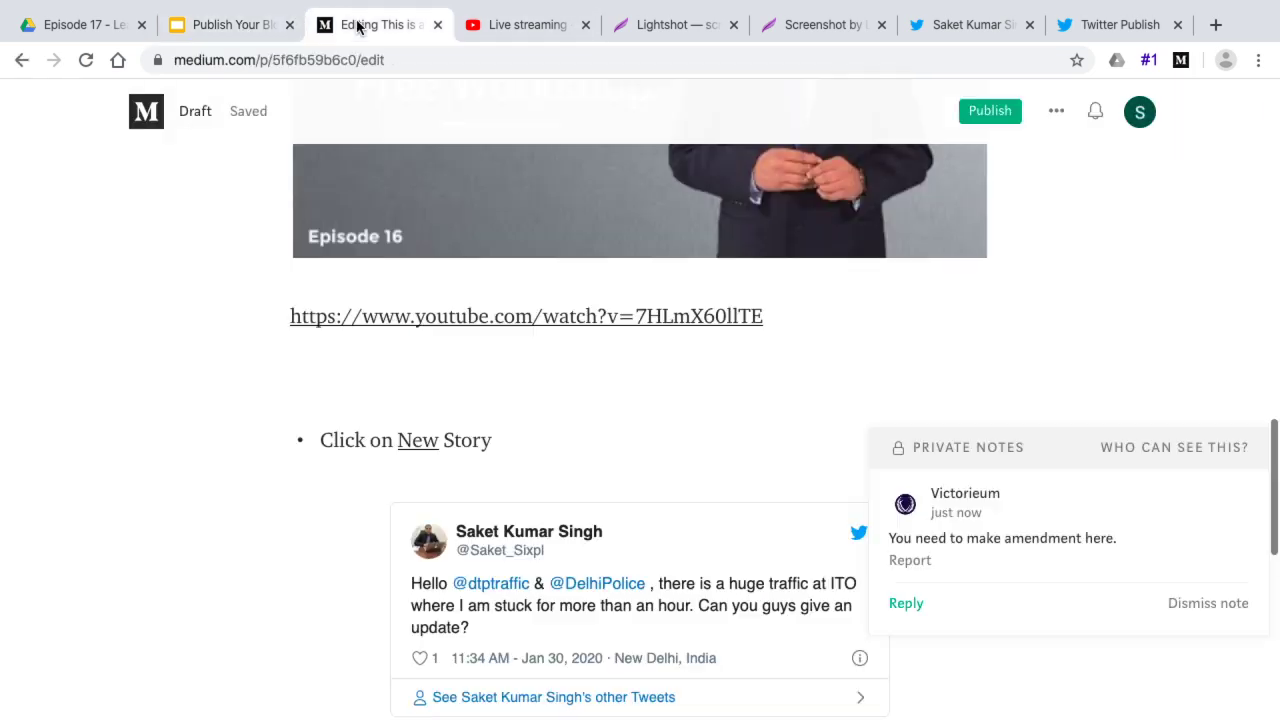
# Open Publish for 'This is a test blog', try then cancel scheduling, and choose Publish now
pyautogui.click(991, 112)
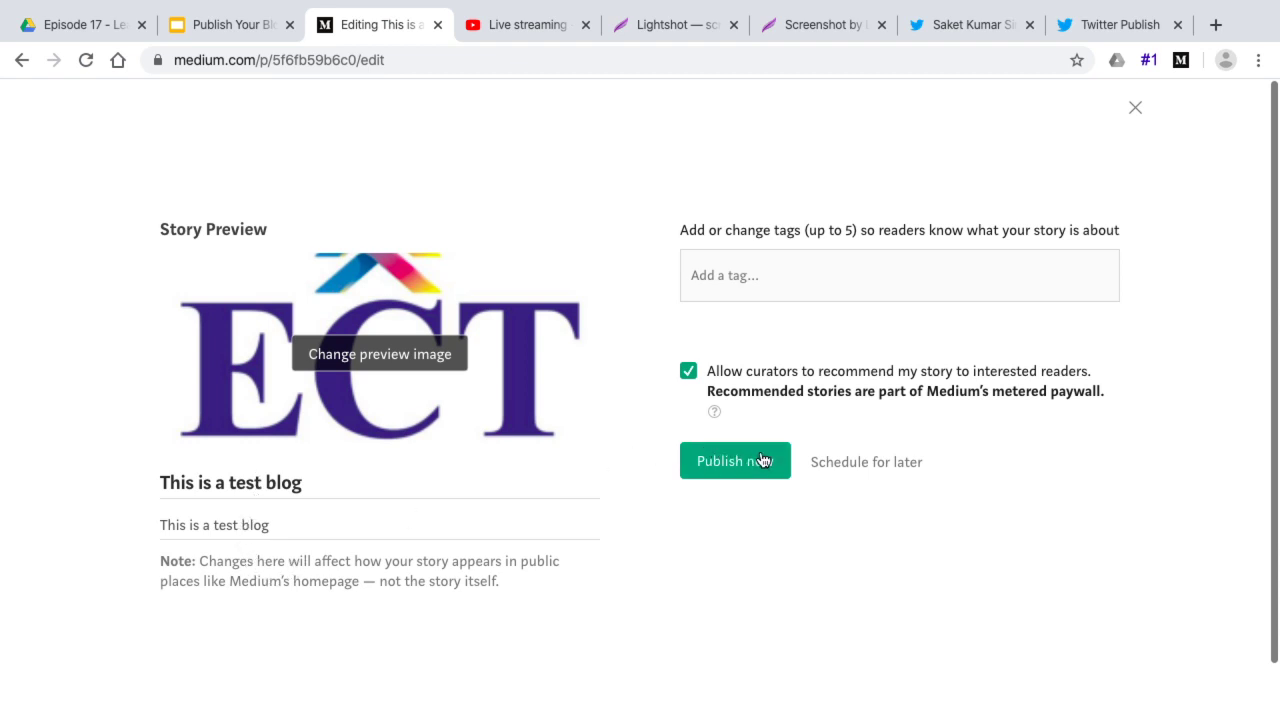
pyautogui.click(884, 465)
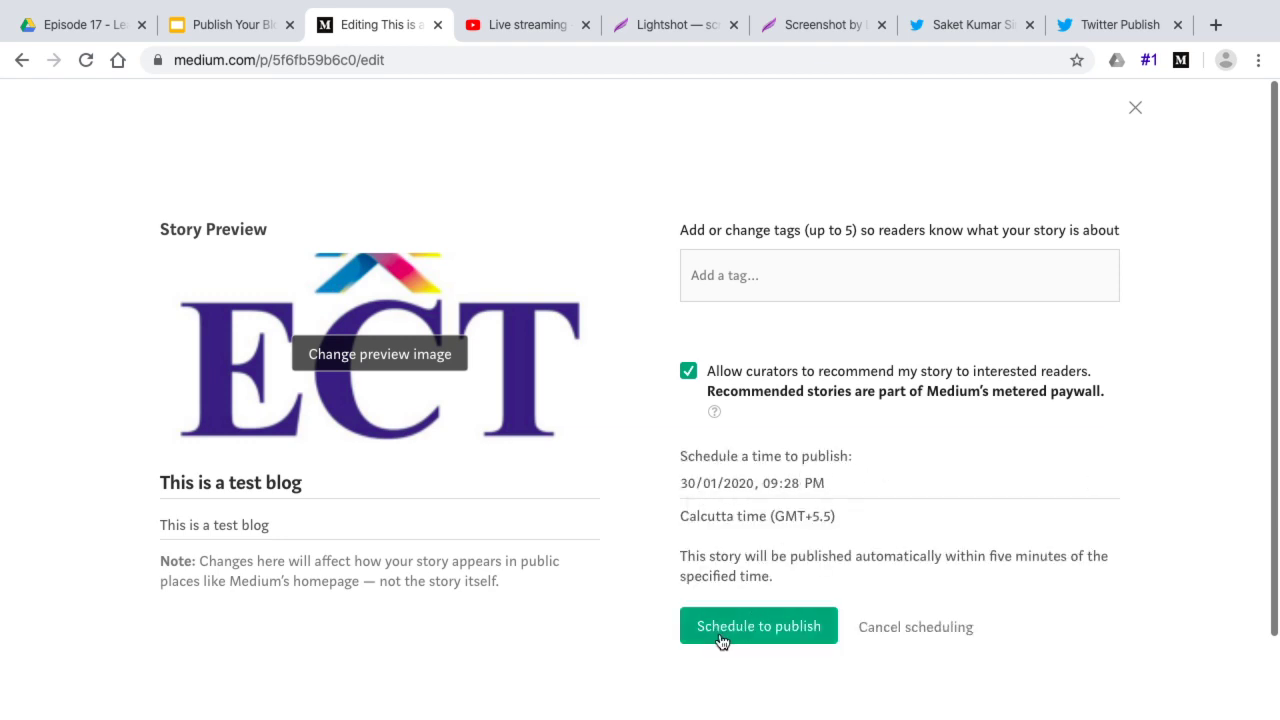
pyautogui.click(912, 622)
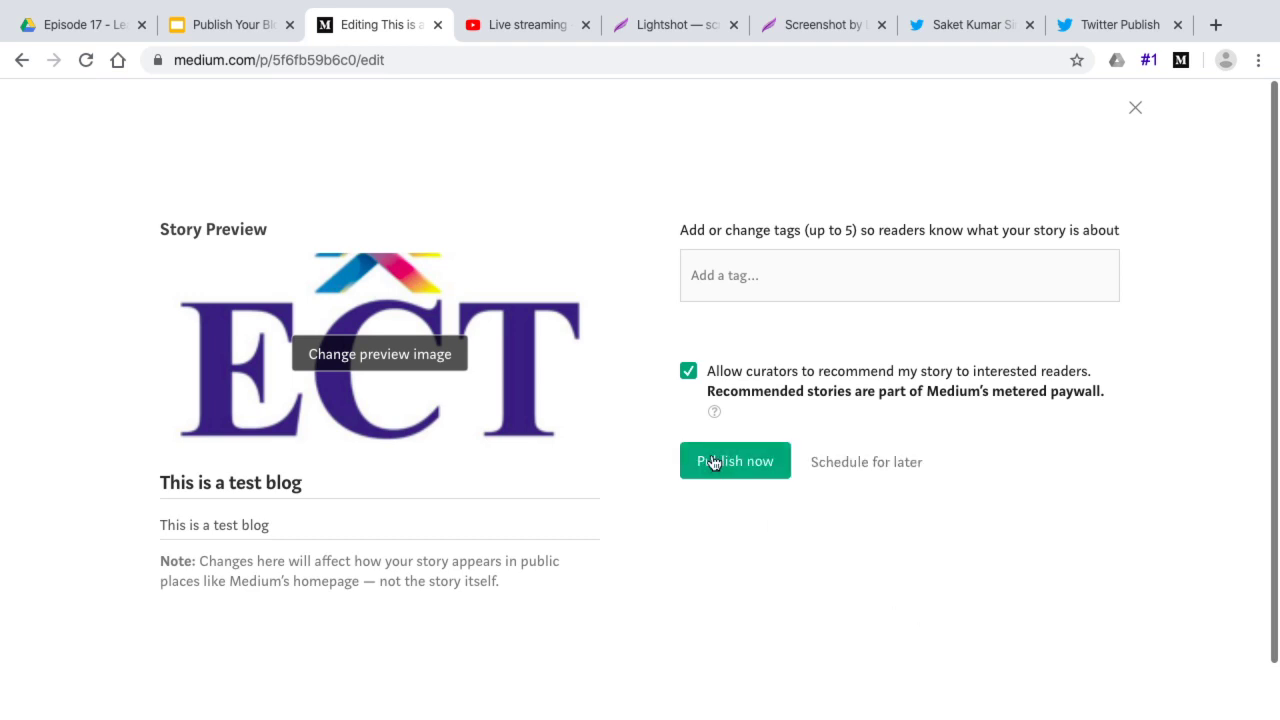
pyautogui.click(697, 460)
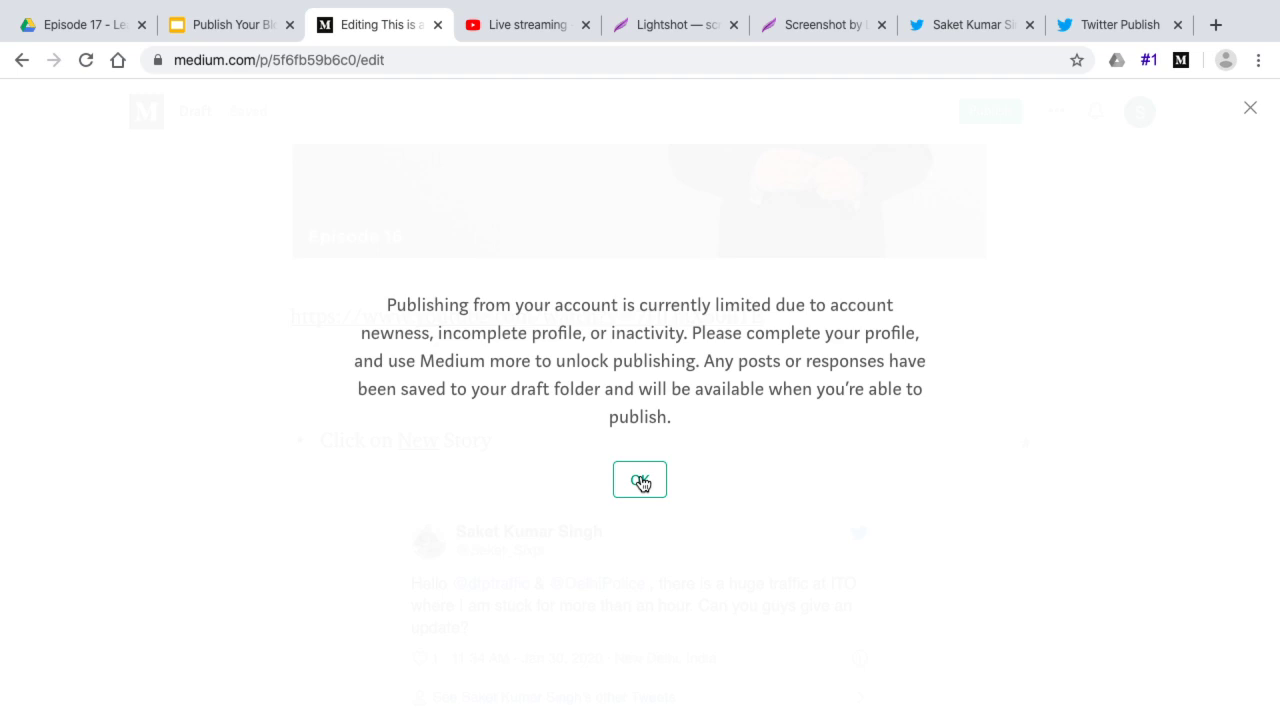
# Dismiss the publishing-limited message and inspect the empty short bio in the profile editor
pyautogui.click(641, 481)
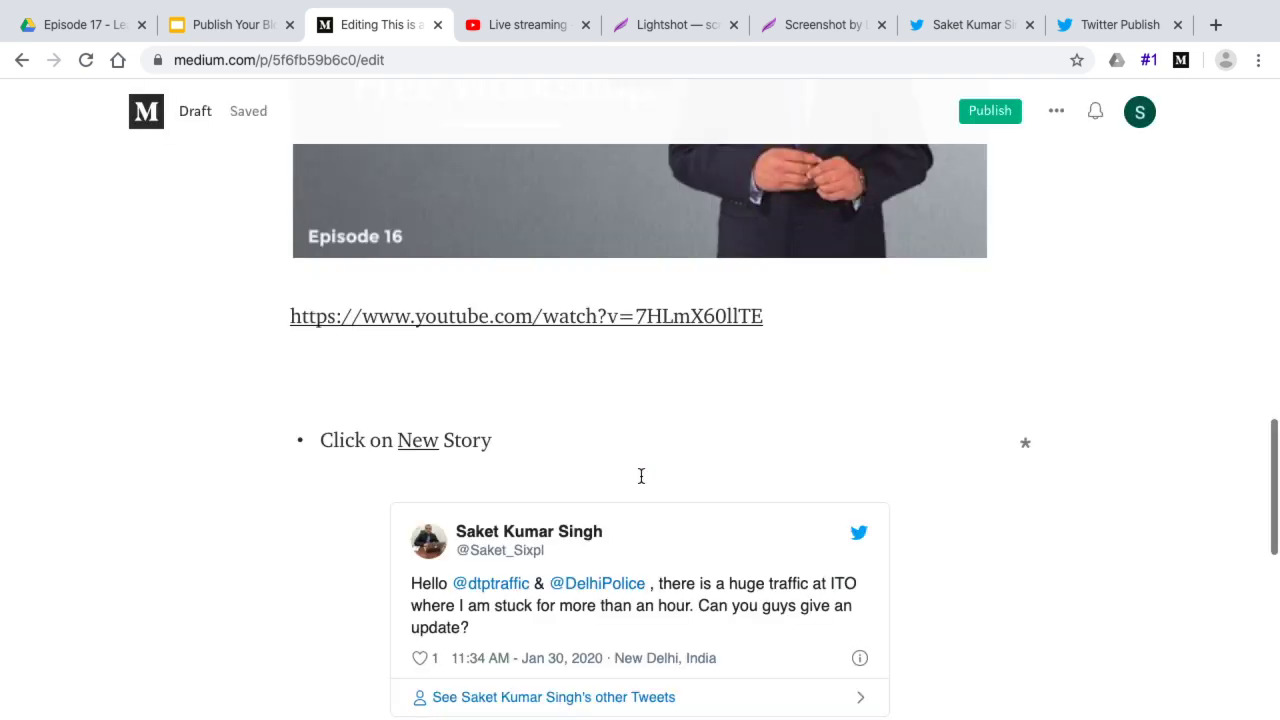
pyautogui.click(1140, 120)
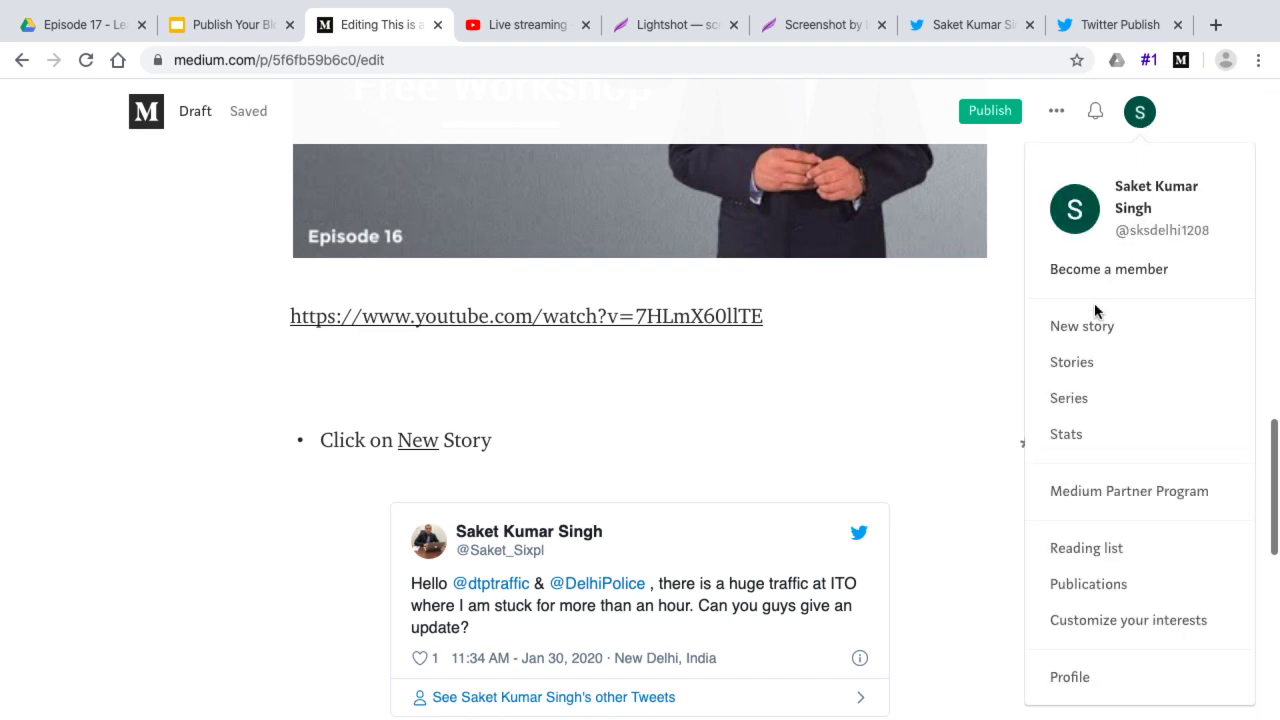
pyautogui.click(1144, 230)
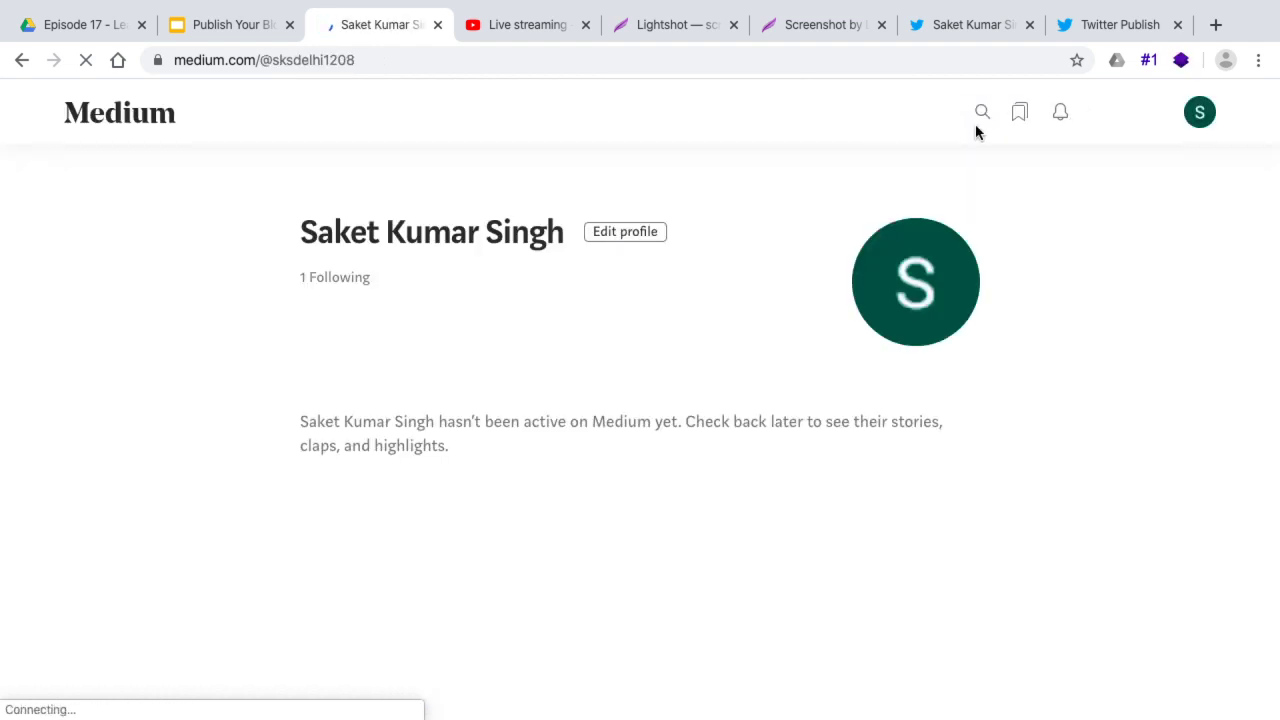
pyautogui.click(616, 233)
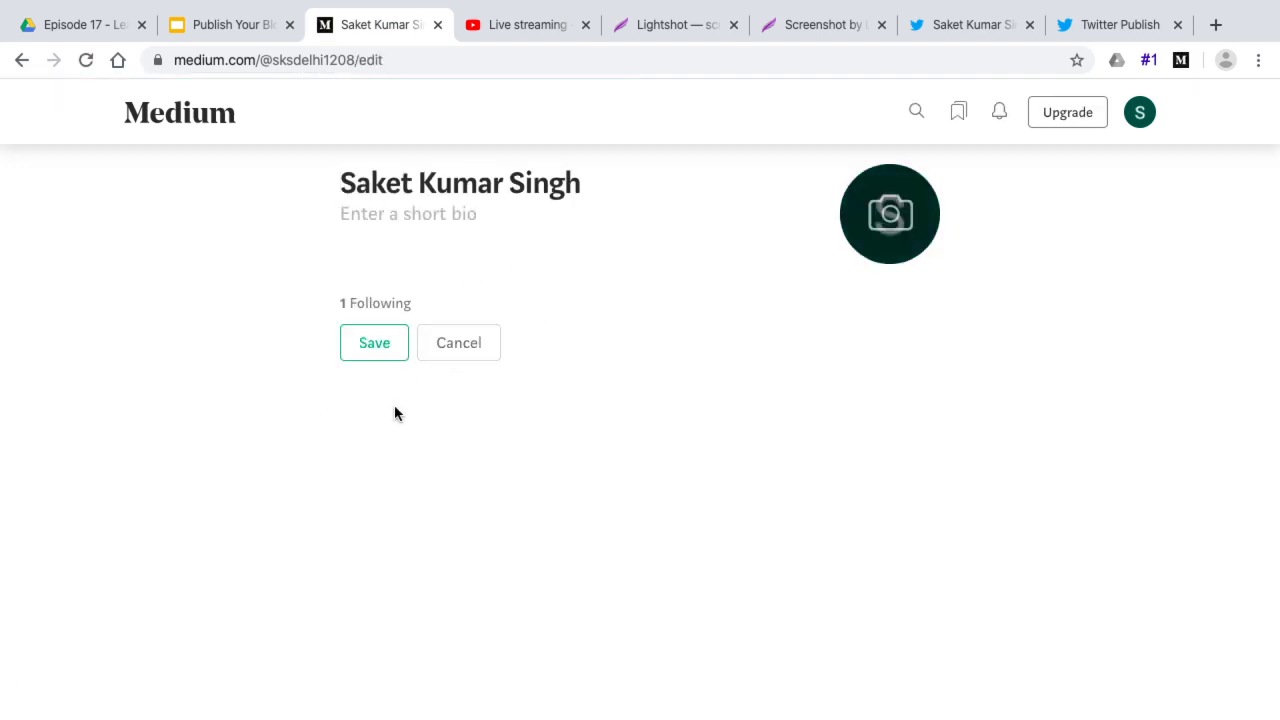
pyautogui.click(397, 212)
# Reopen the profile editor, then go back to the Write a Blog on Medium slide
pyautogui.click(1140, 112)
pyautogui.click(1095, 668)
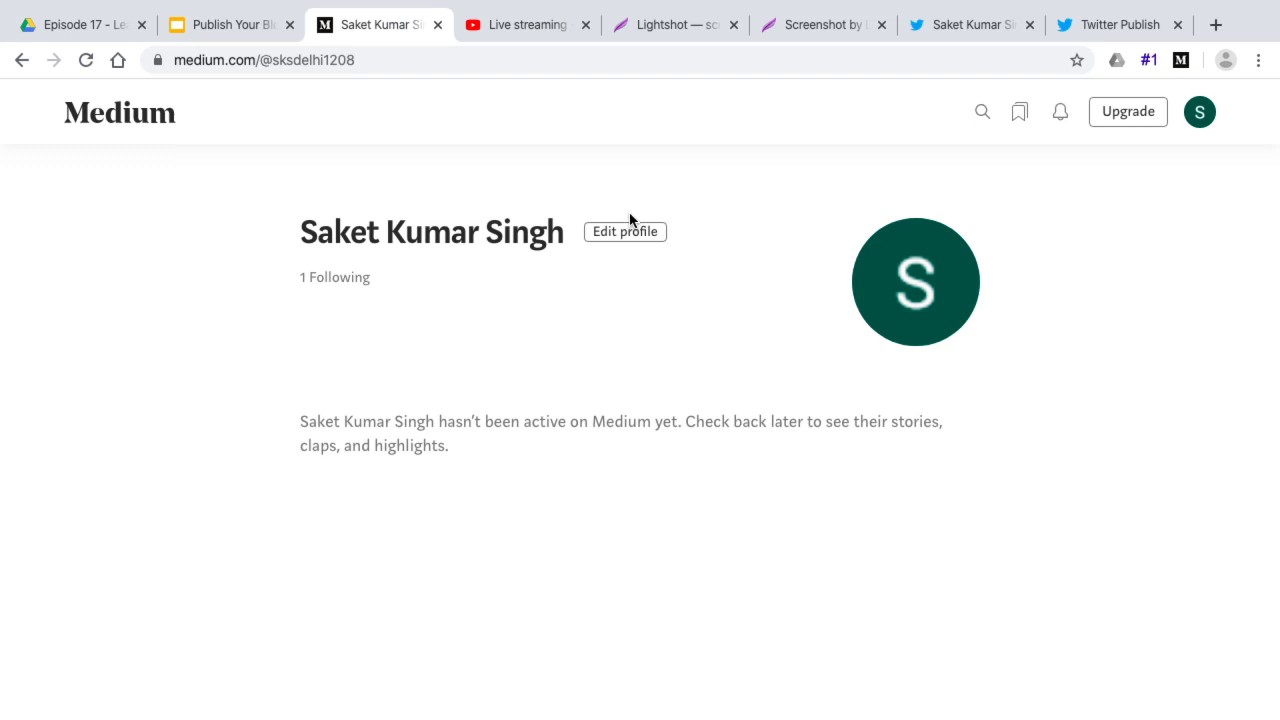
pyautogui.click(630, 238)
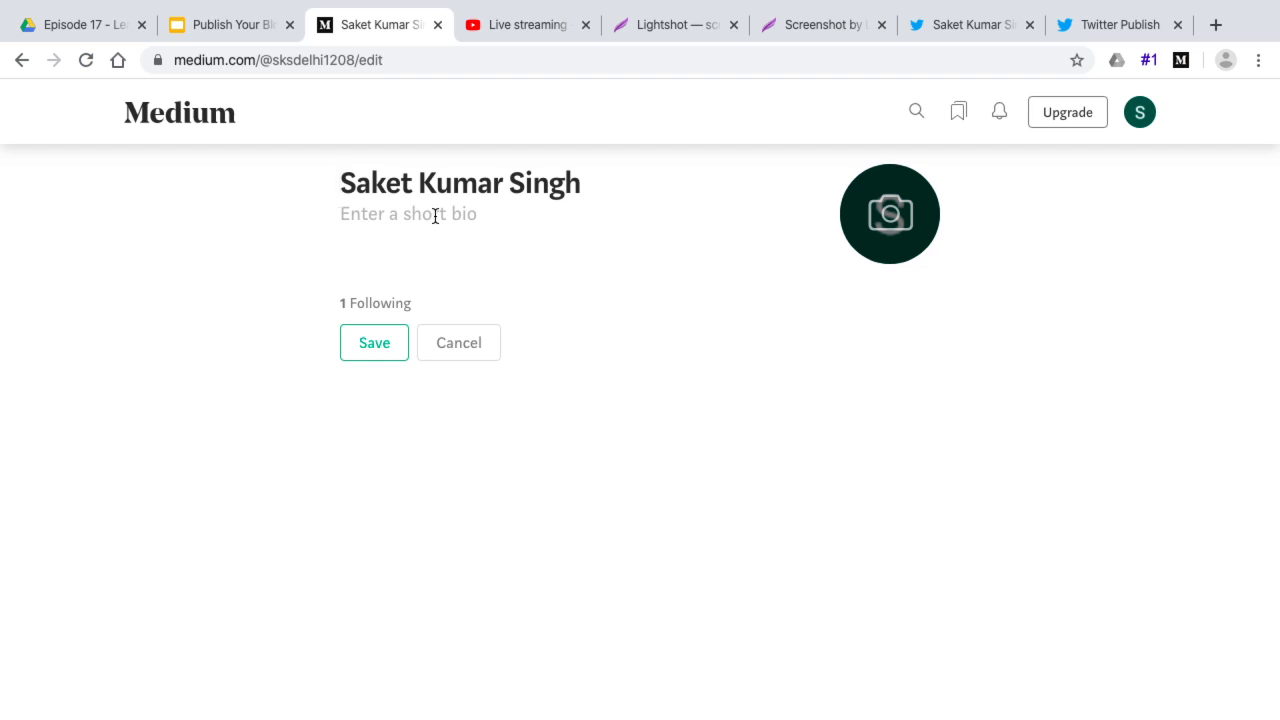
pyautogui.click(221, 35)
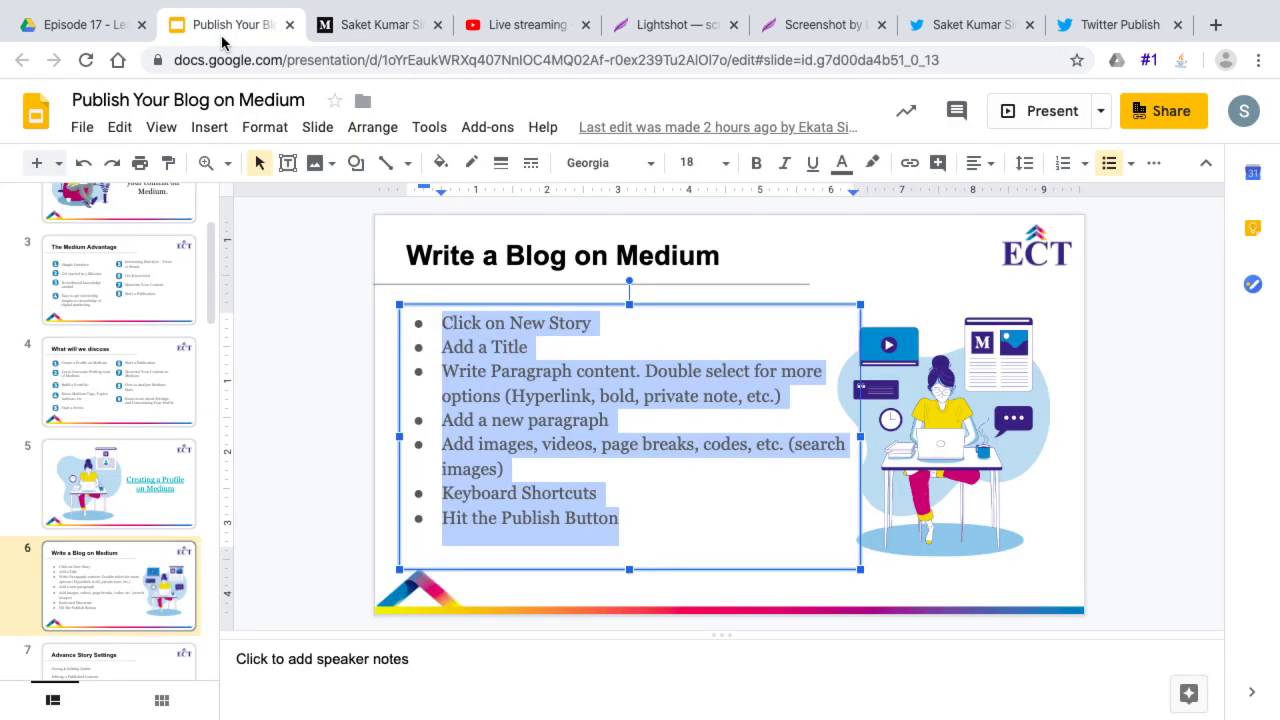
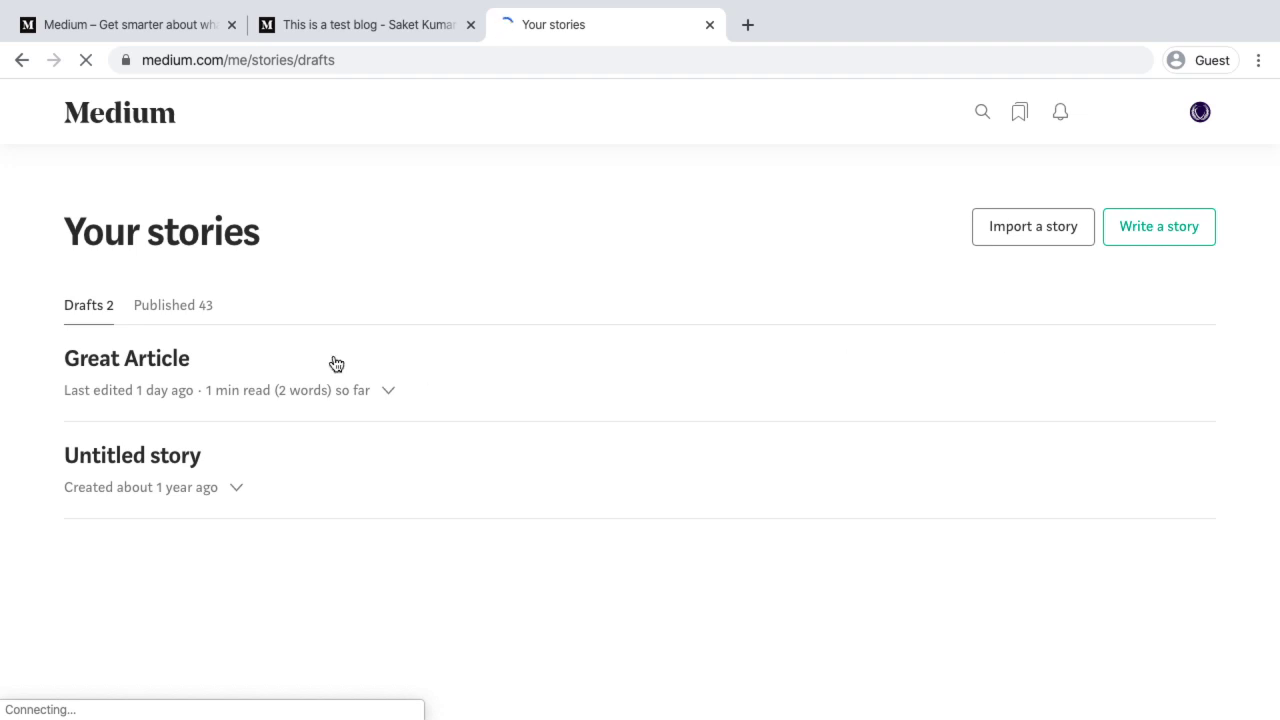
# Open the EXCHANGE LISTING UPDATES story from the Published stories list
pyautogui.click(157, 305)
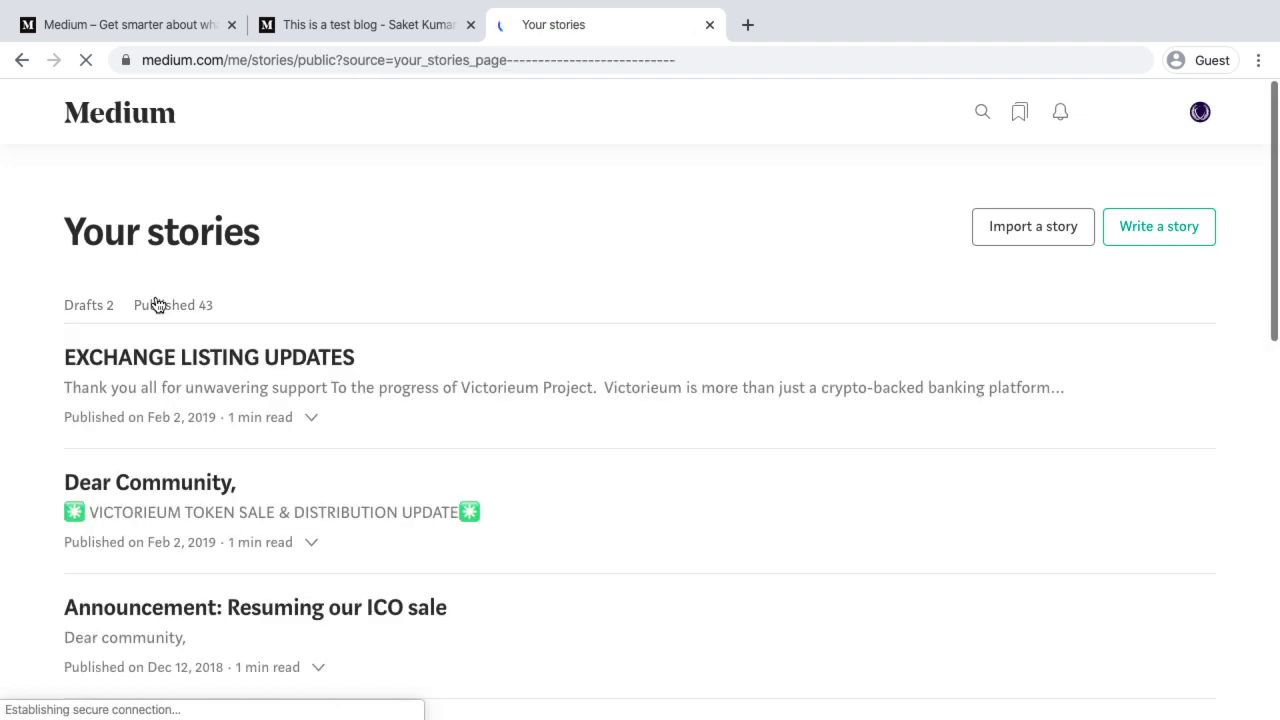
pyautogui.scroll(-1, 291, 529)
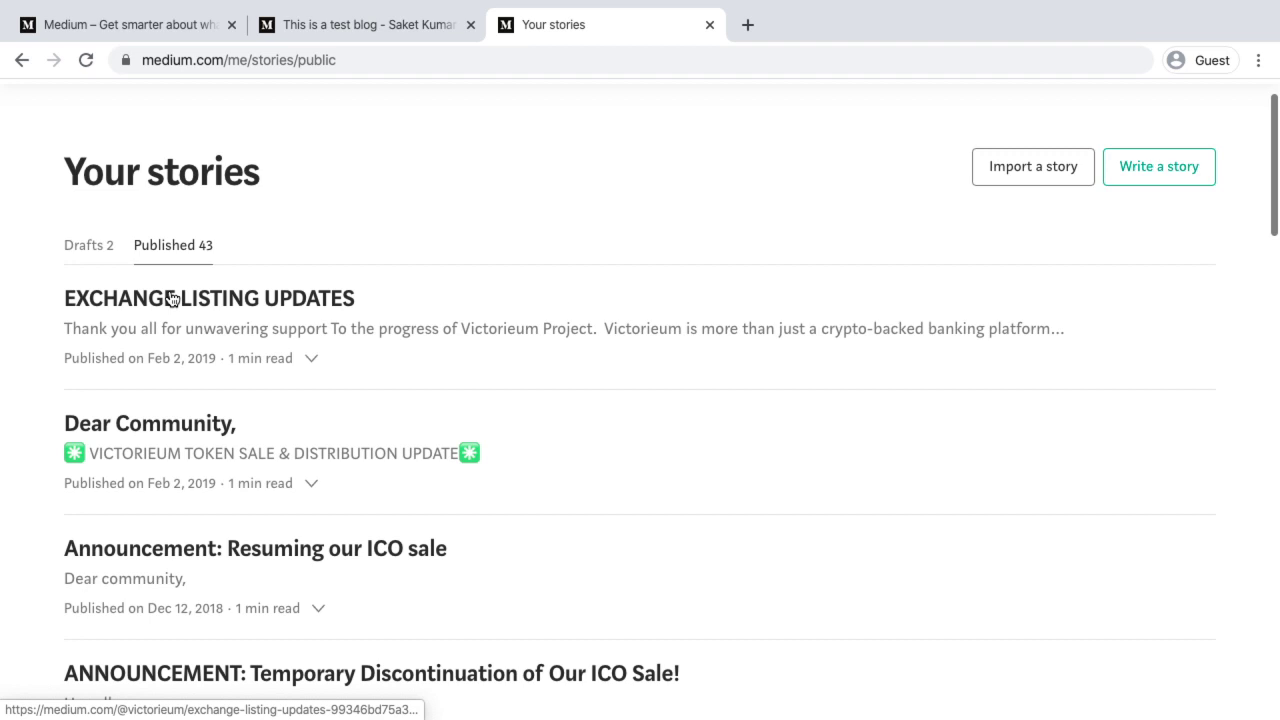
pyautogui.click(172, 298)
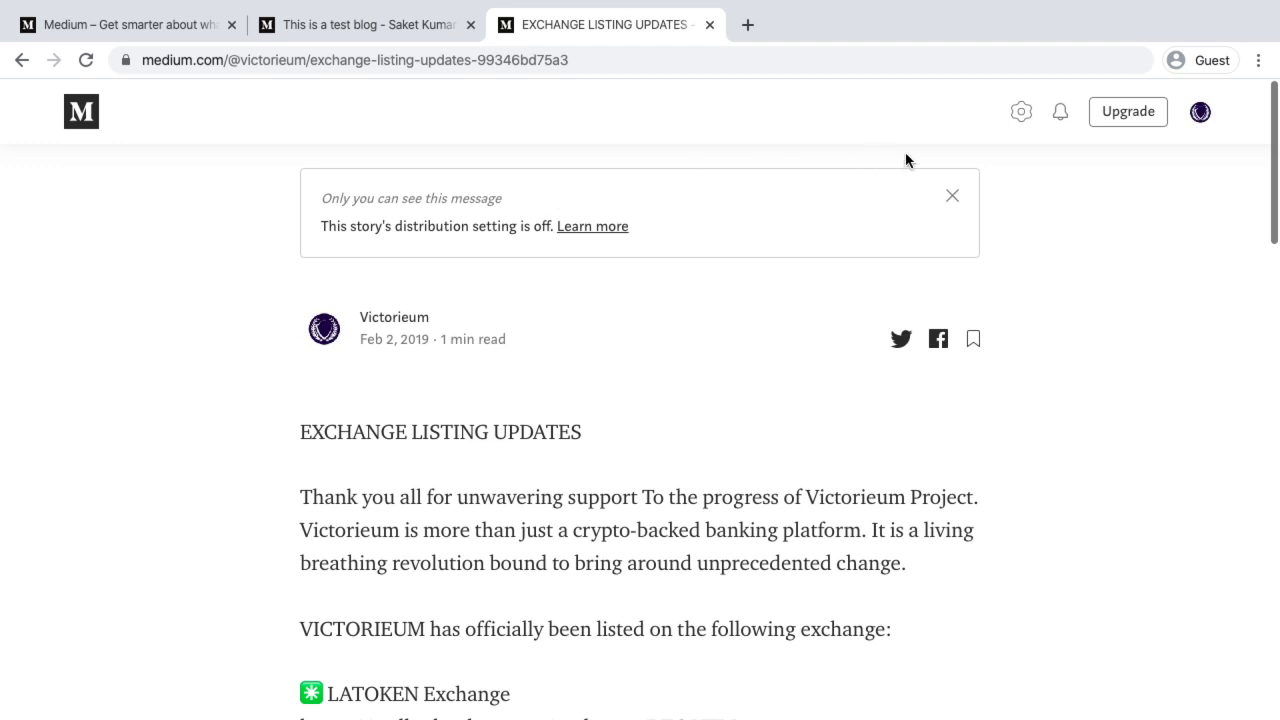
# Dismiss the distribution notice and choose Edit story from the story's gear menu
pyautogui.click(954, 197)
pyautogui.click(1023, 112)
pyautogui.click(1006, 172)
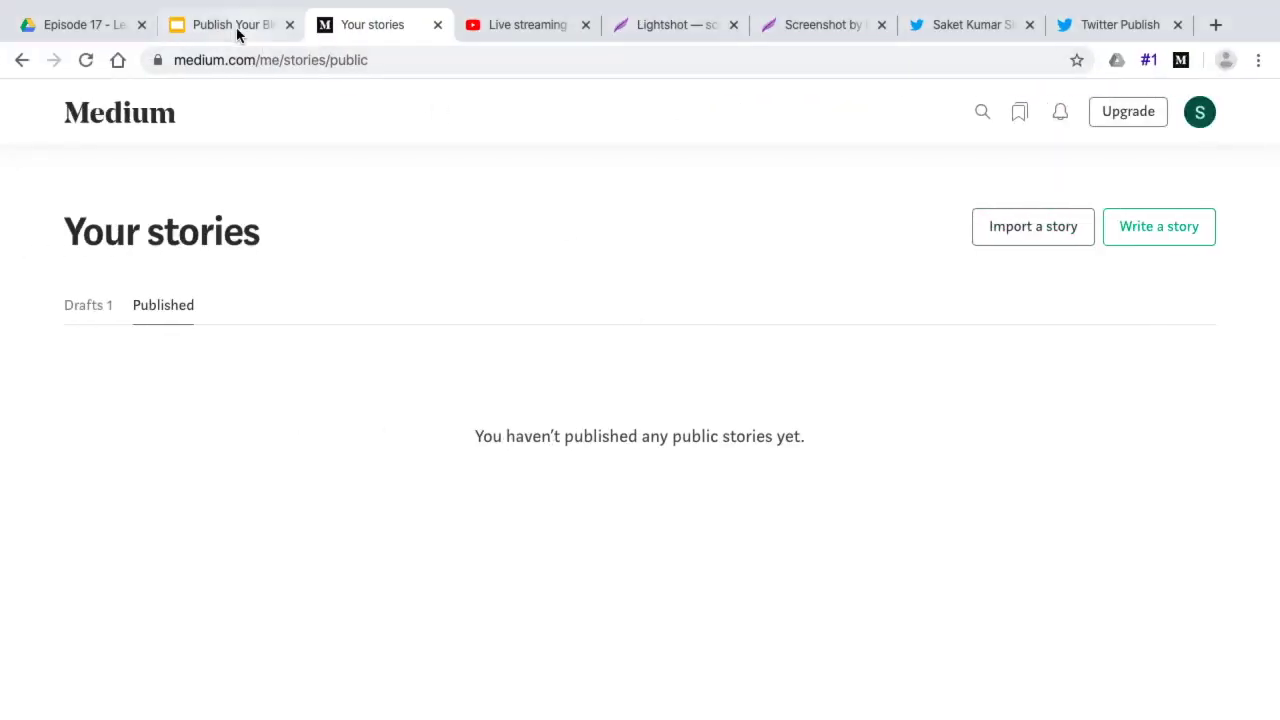
pyautogui.click(230, 25)
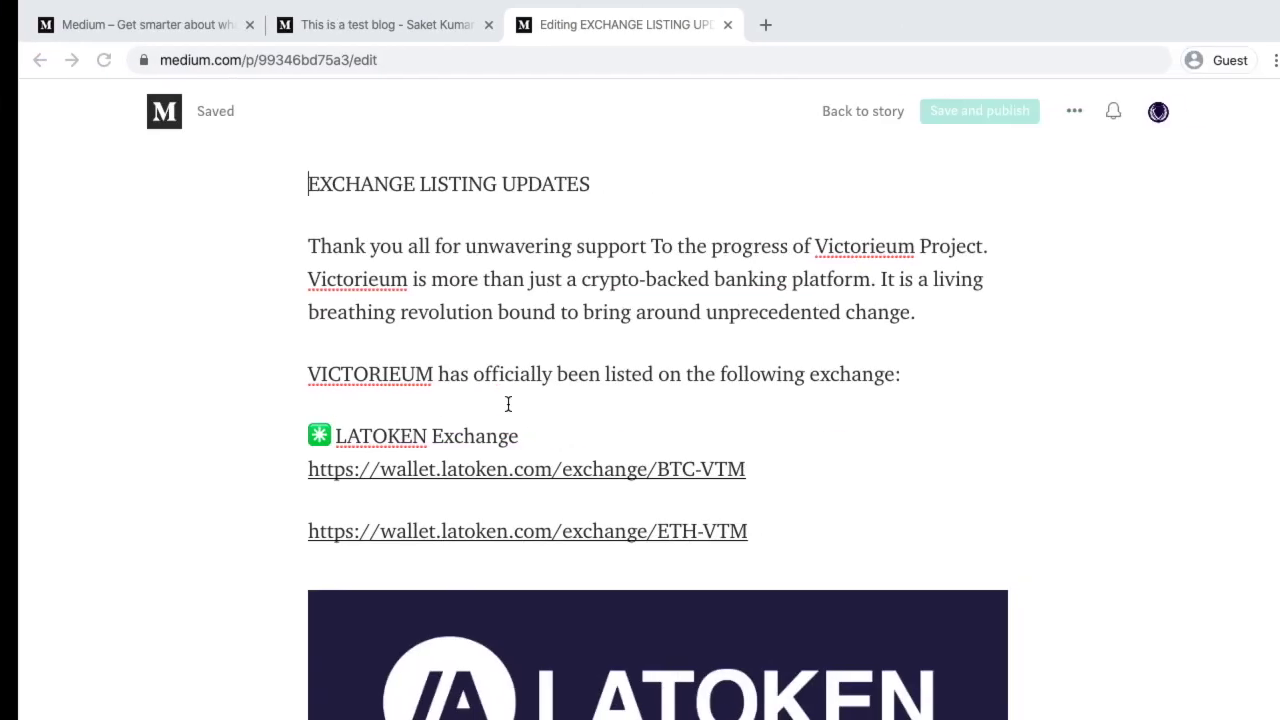
# Go back to the EXCHANGE LISTING UPDATES reading view and open the account menu
pyautogui.click(22, 60)
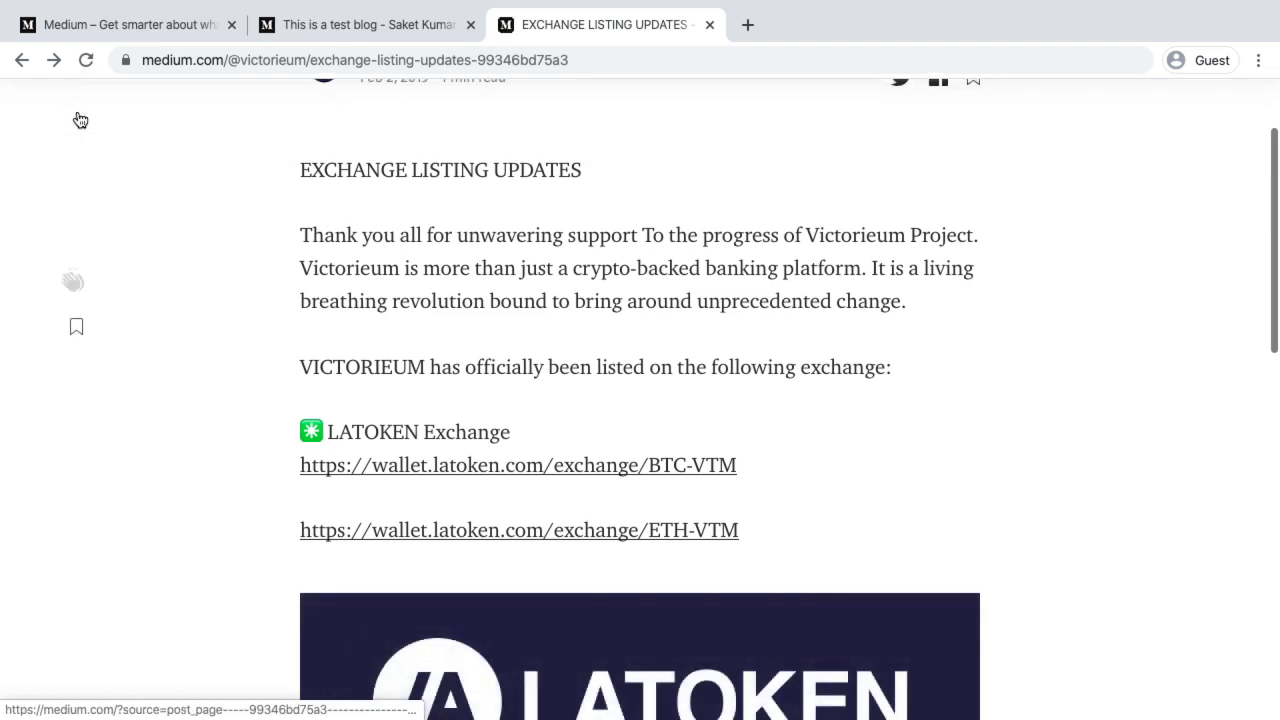
pyautogui.scroll(3, 373, 202)
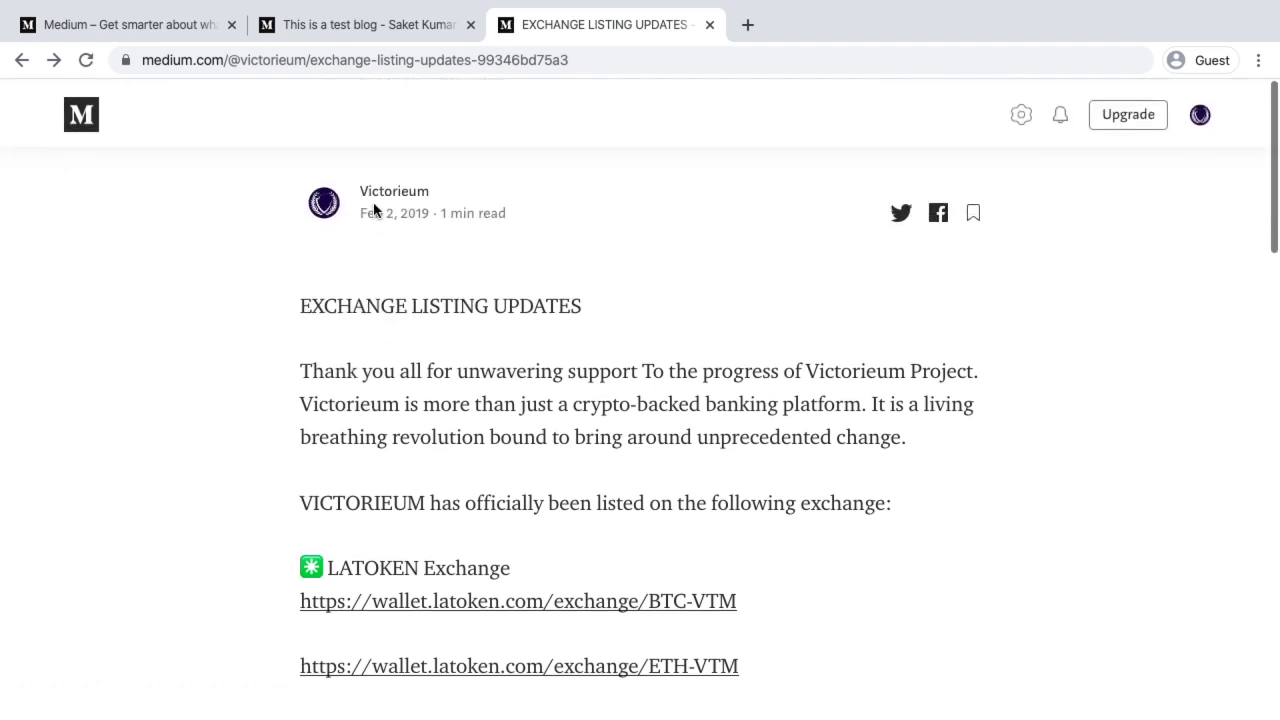
pyautogui.click(1199, 114)
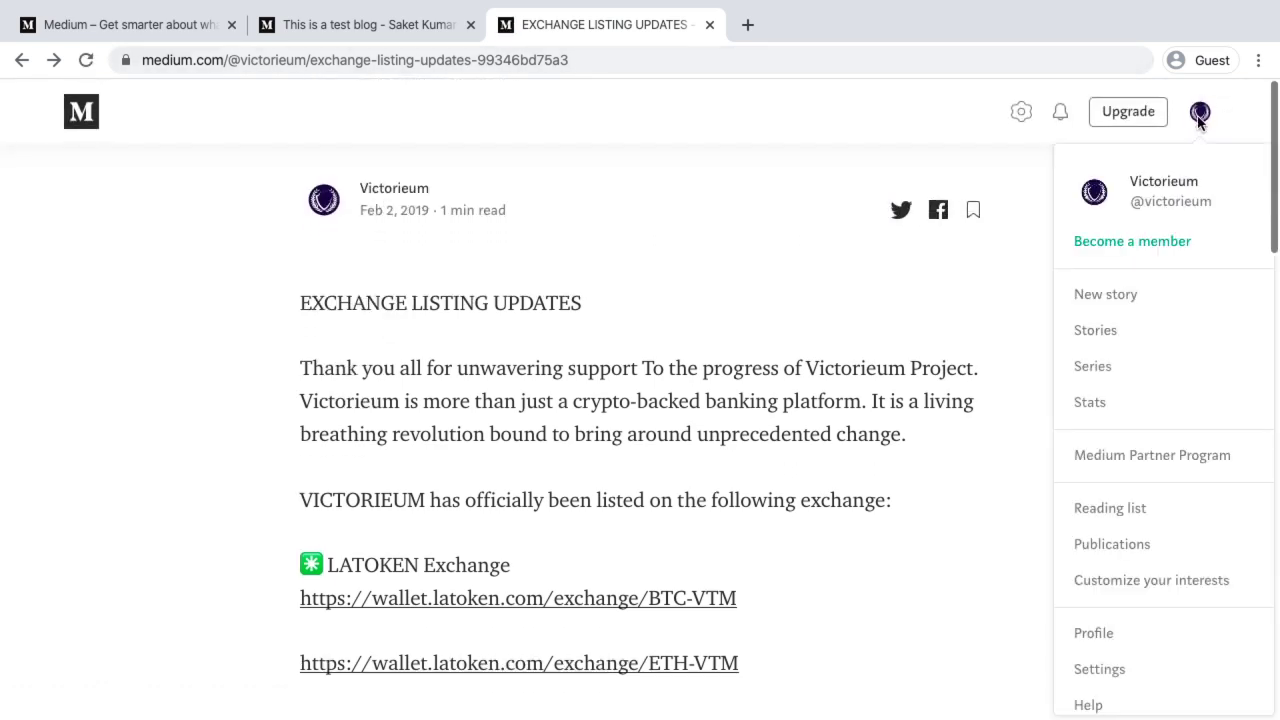
# Open the ANNOUNCEMENT ICO sale discontinuation story from Stories > Published
pyautogui.click(1096, 331)
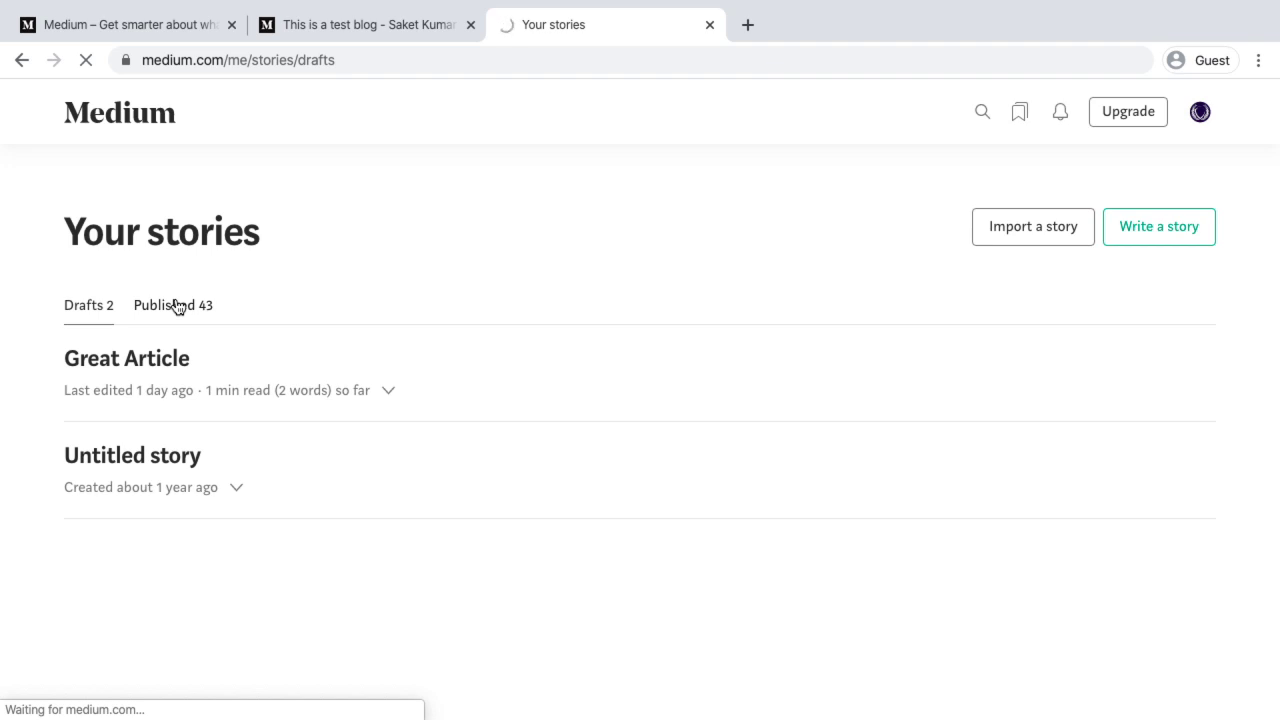
pyautogui.click(176, 306)
pyautogui.scroll(-4, 216, 640)
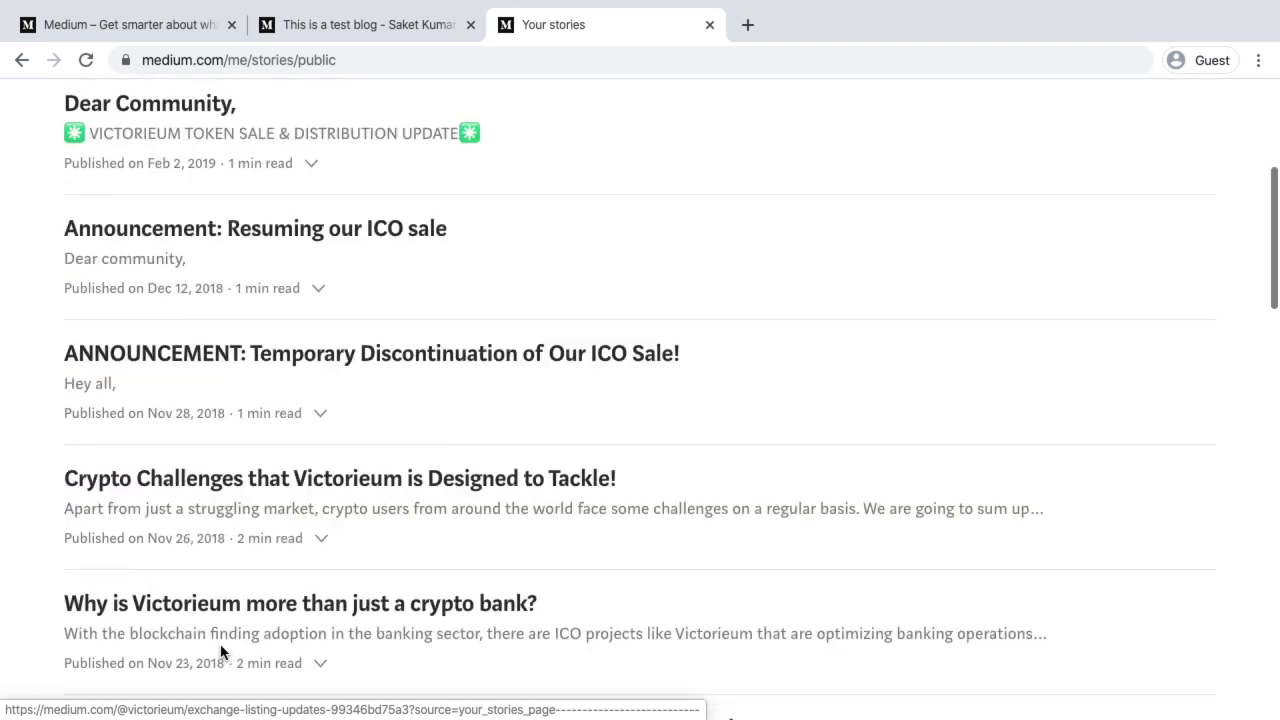
pyautogui.click(210, 357)
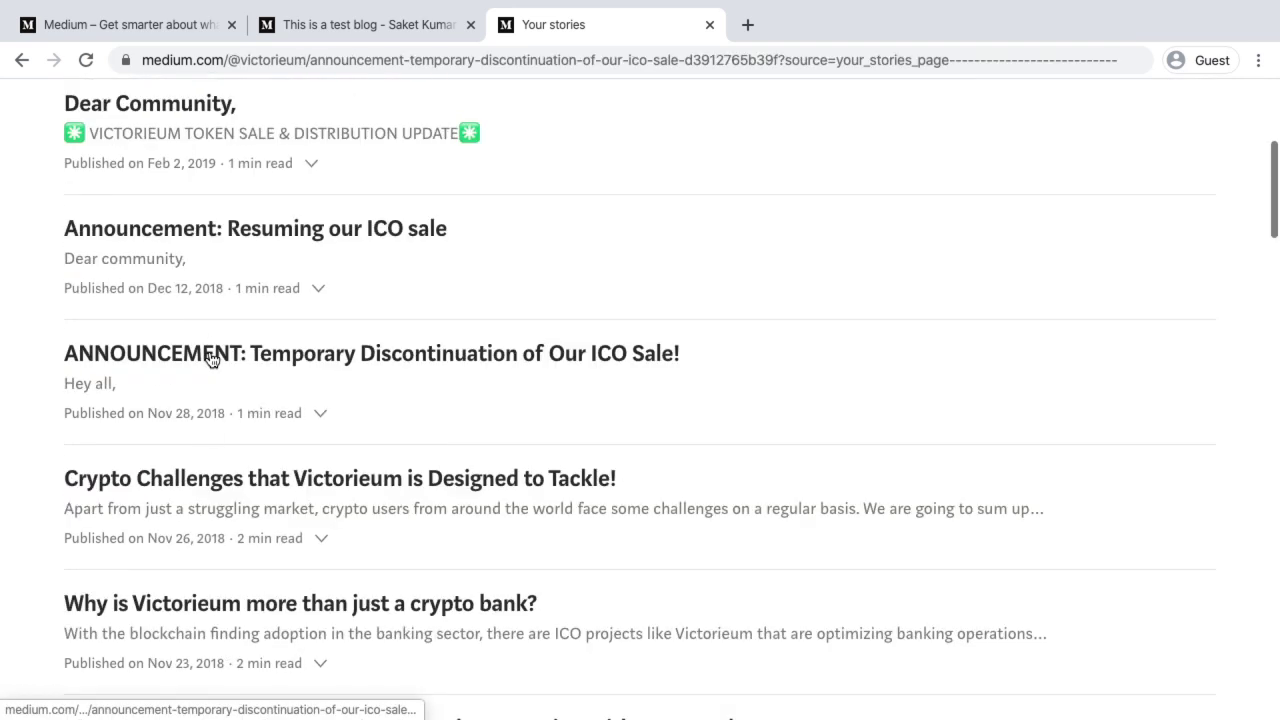
# Copy the announcement's URL and load it in a new tab of the other browser
pyautogui.click(279, 64)
pyautogui.hotkey('ctrl', 'c')
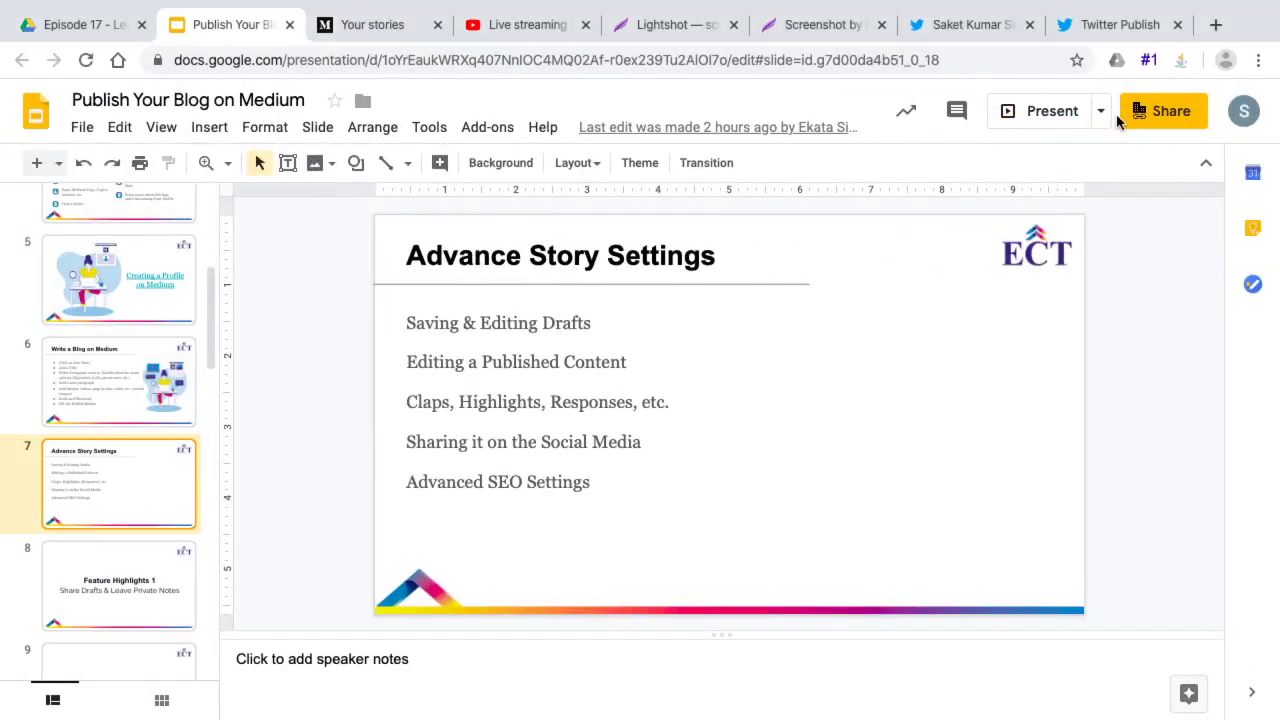
pyautogui.click(1217, 26)
pyautogui.hotkey('ctrl', 'v')
pyautogui.press('Return')
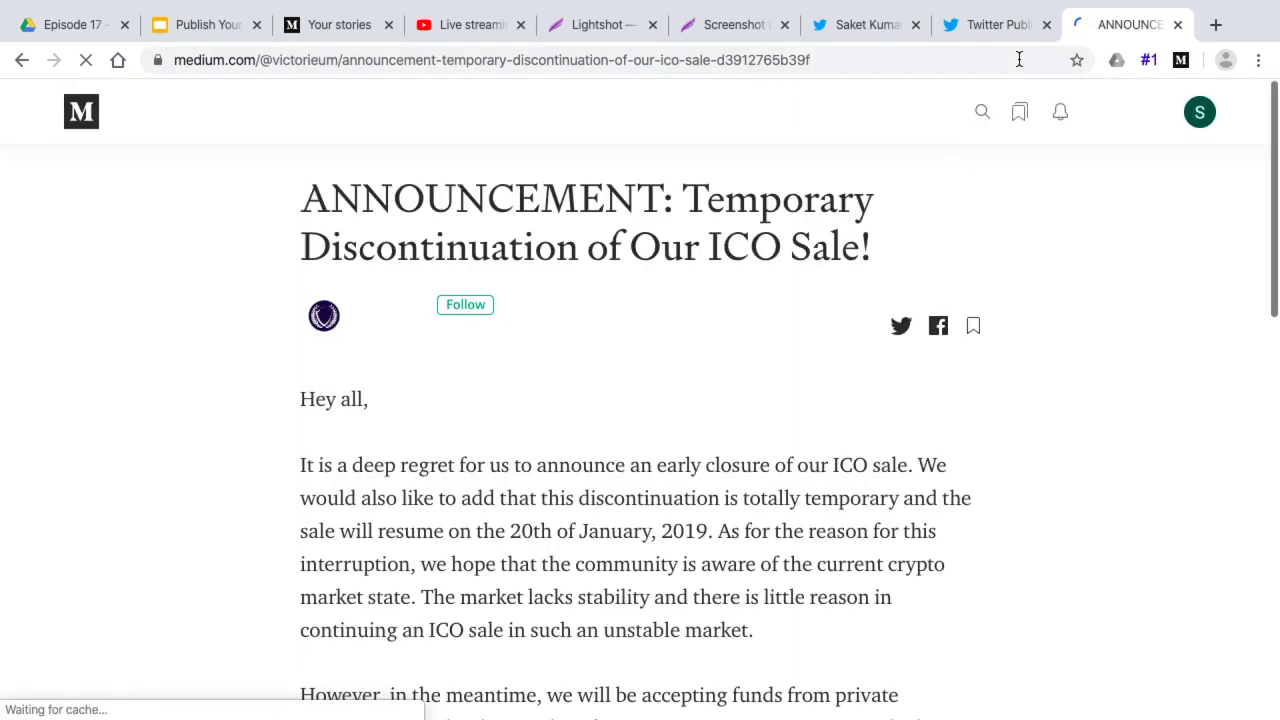
# Scroll to the end of the ICO announcement and give it one clap
pyautogui.scroll(-5, 750, 452)
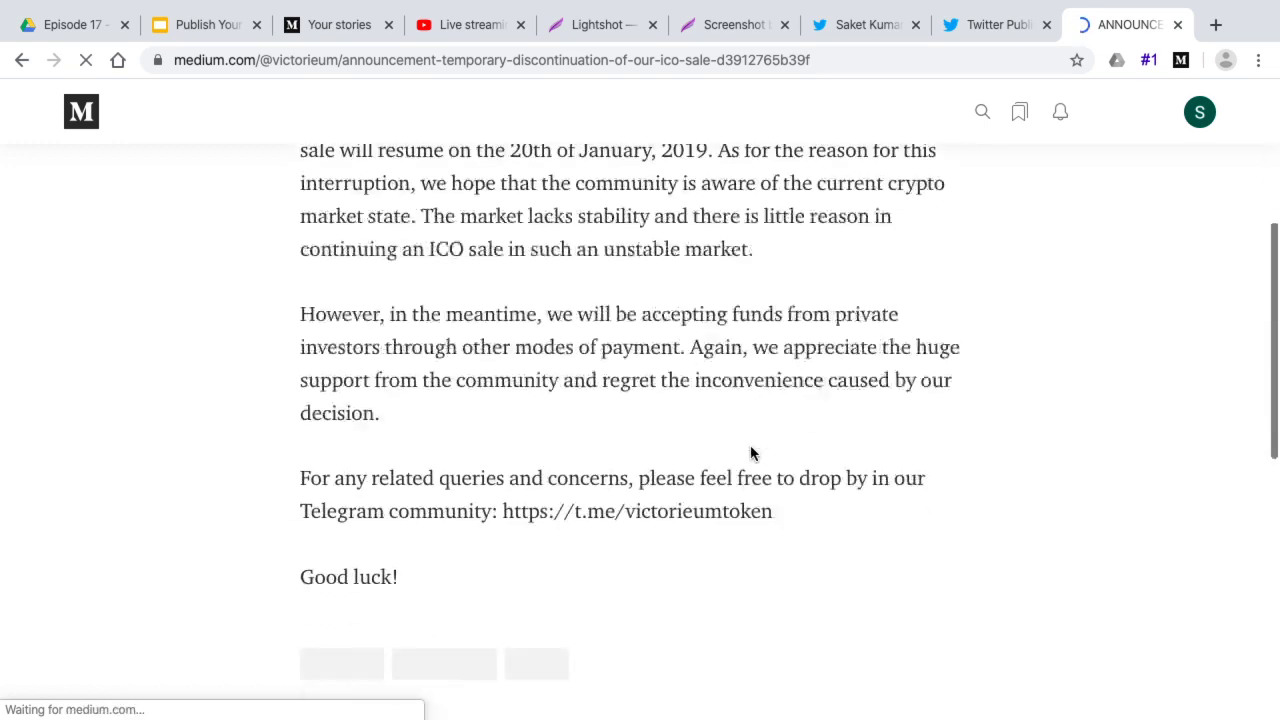
pyautogui.scroll(5, 750, 452)
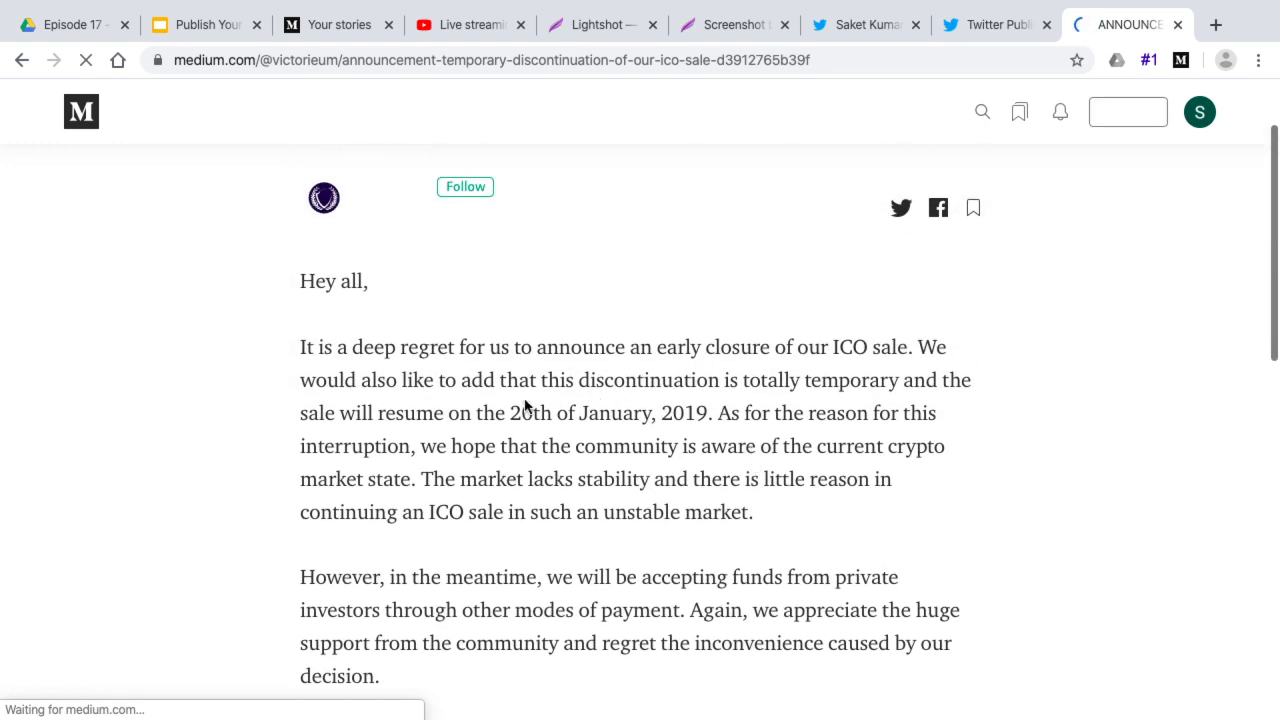
pyautogui.scroll(-1, 585, 403)
pyautogui.scroll(-2, 585, 403)
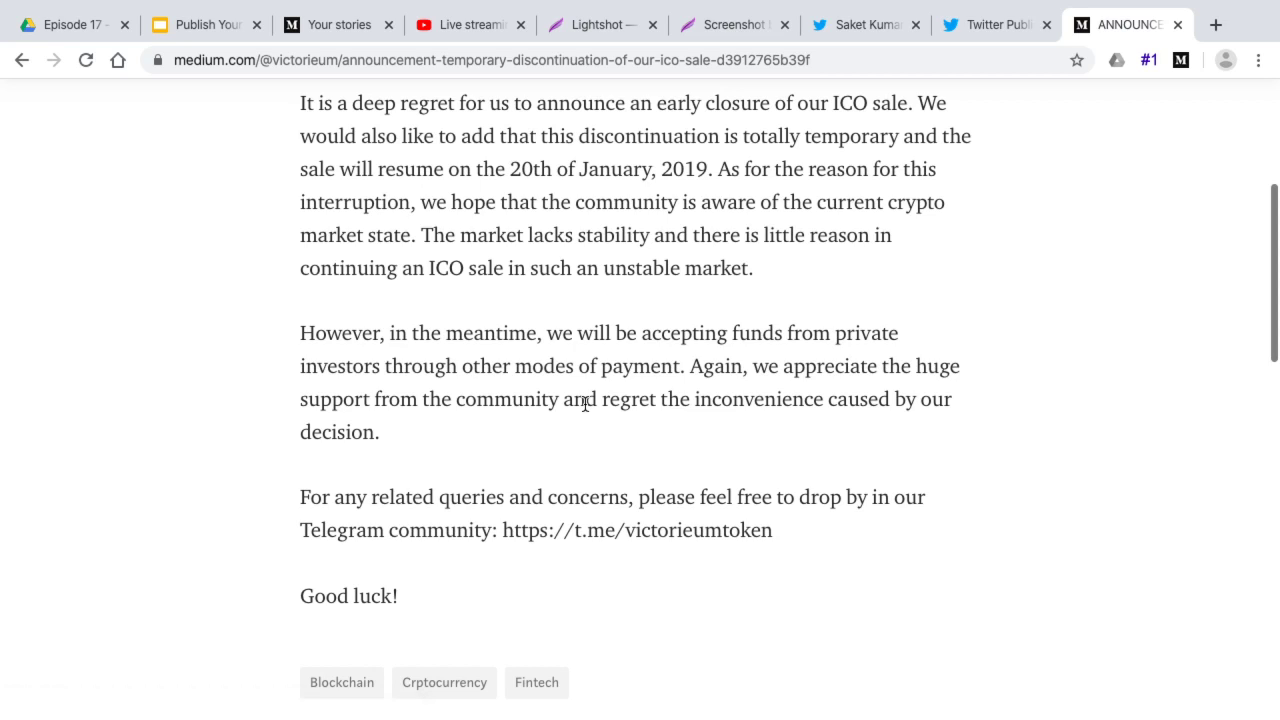
pyautogui.scroll(-4, 585, 403)
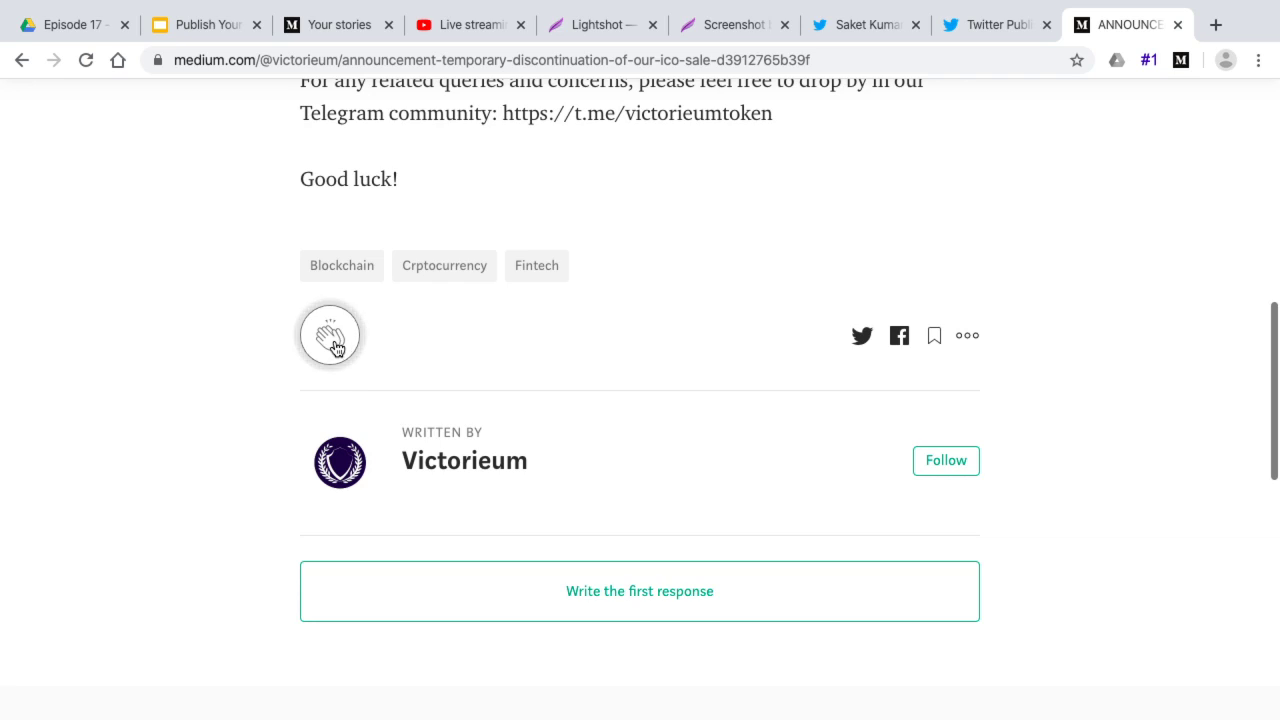
pyautogui.click(337, 345)
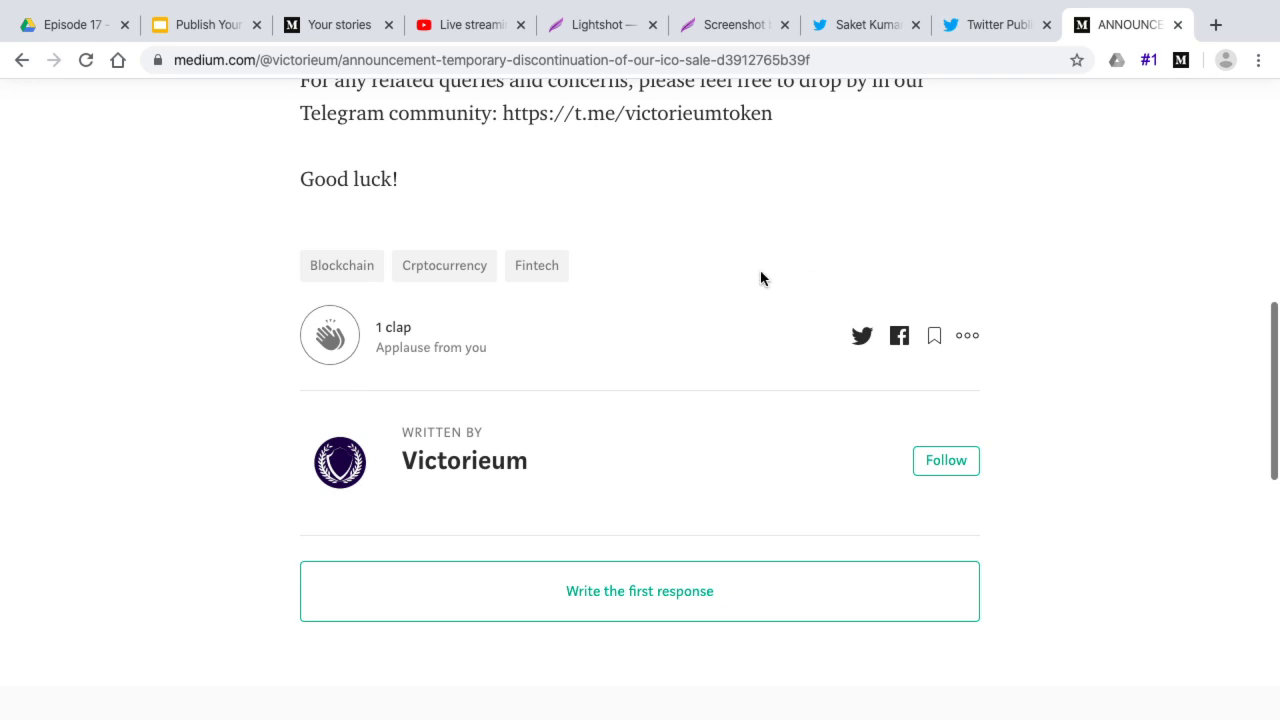
# Check the story's ••• actions menu and close the recommended stories panel
pyautogui.click(966, 336)
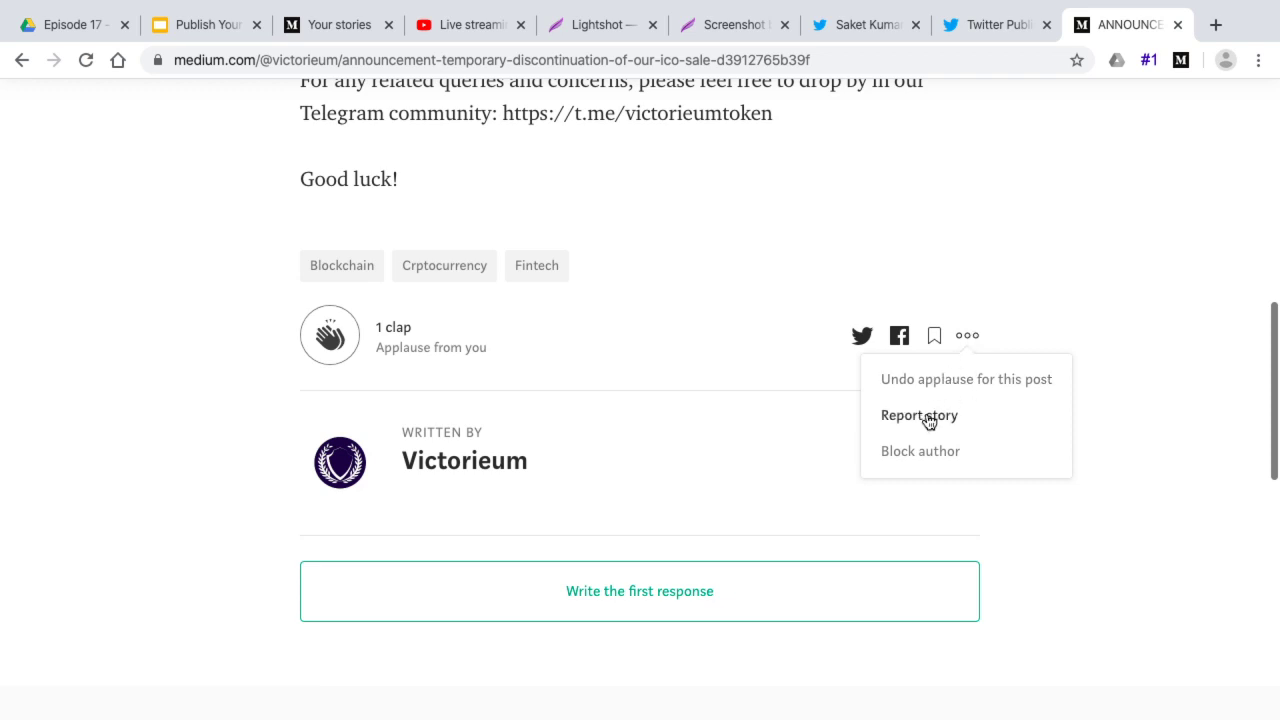
pyautogui.scroll(10, 766, 243)
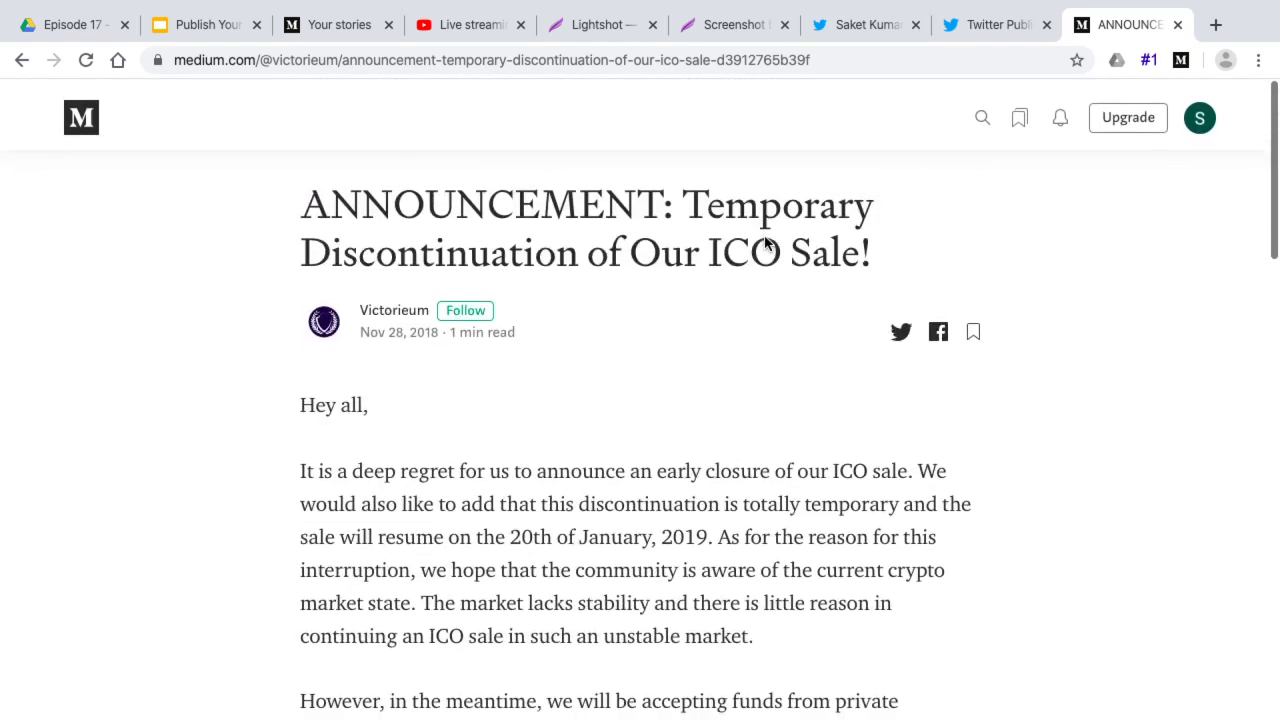
pyautogui.scroll(-3, 766, 243)
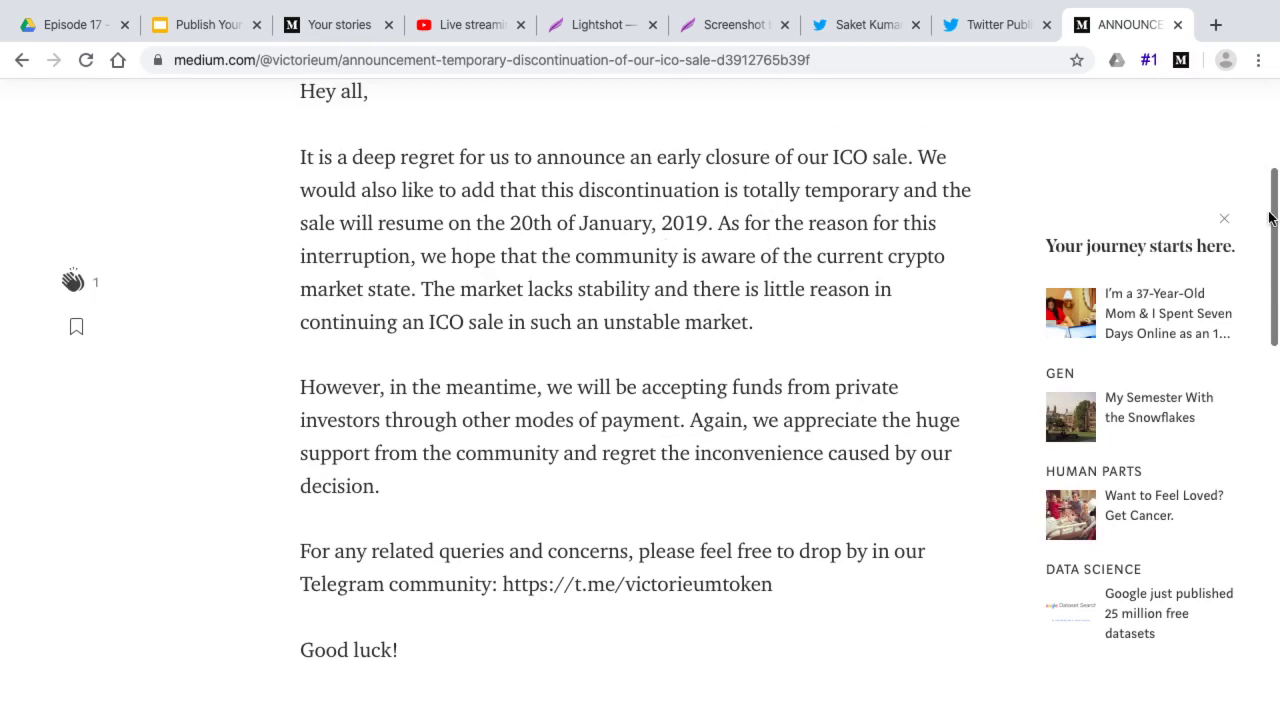
pyautogui.click(1224, 218)
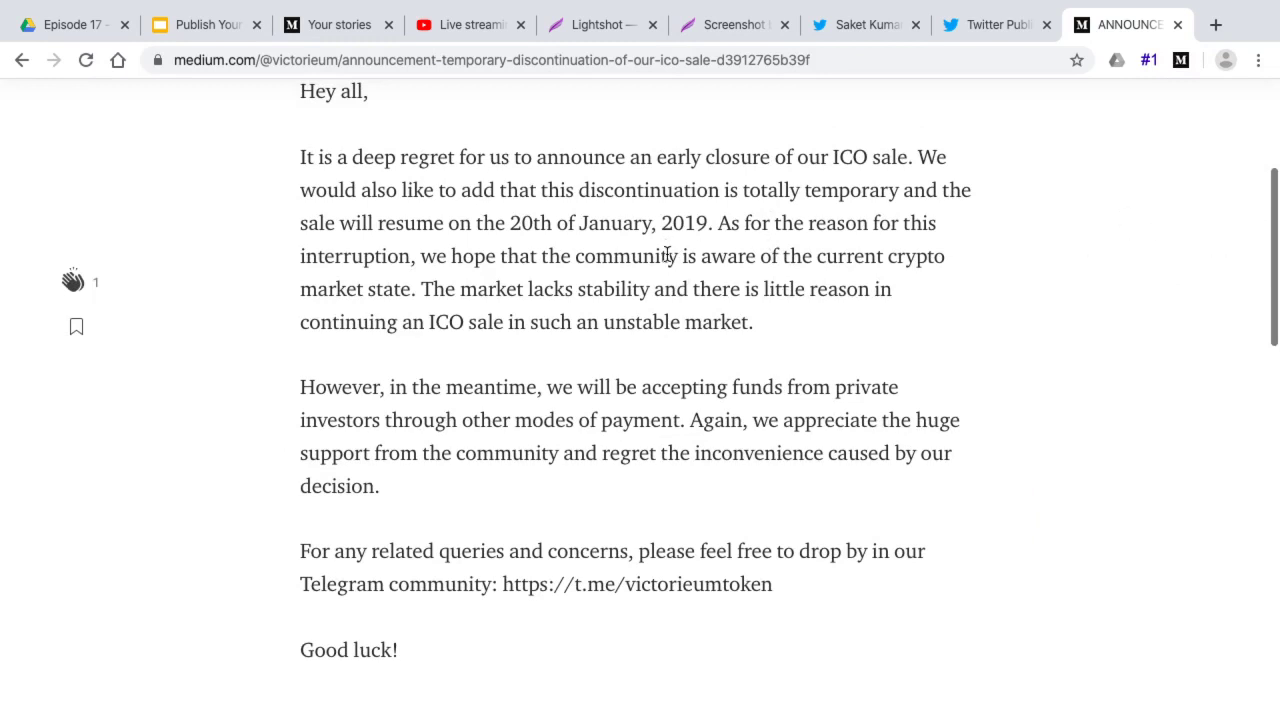
# Highlight the sentence about the market lacking stability
pyautogui.moveTo(720, 225); pyautogui.dragTo(916, 262)
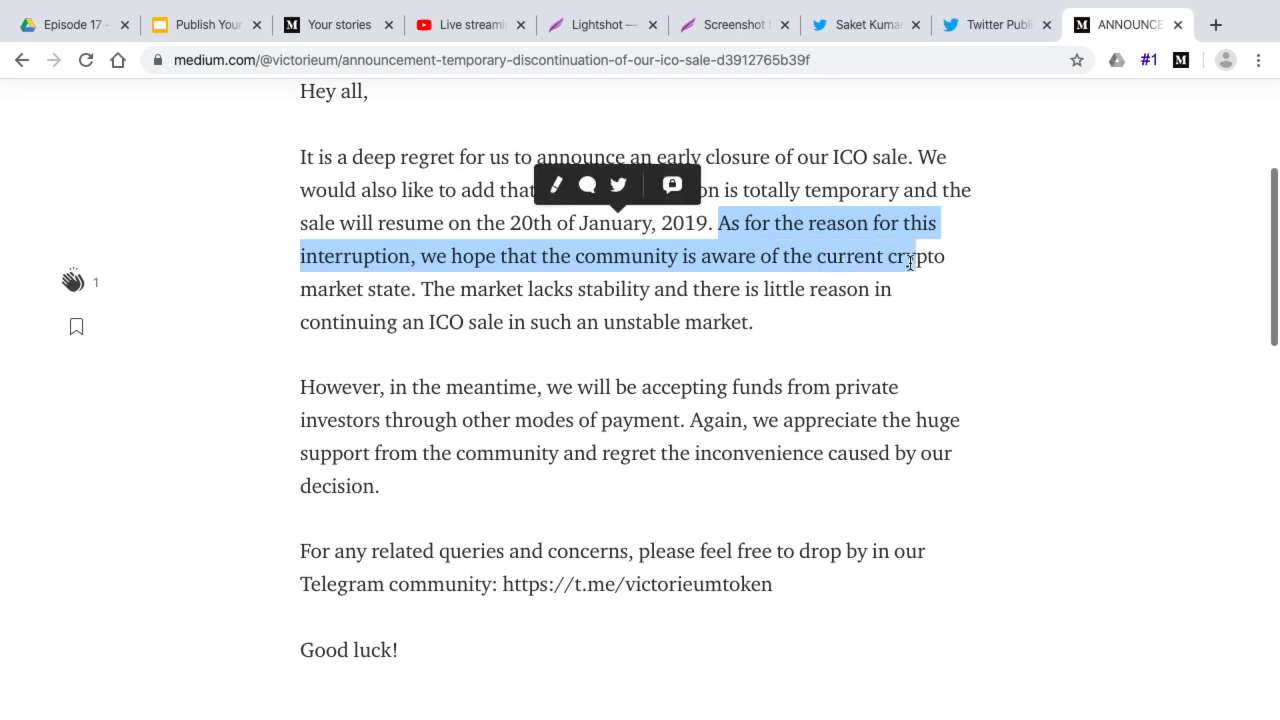
pyautogui.click(612, 262)
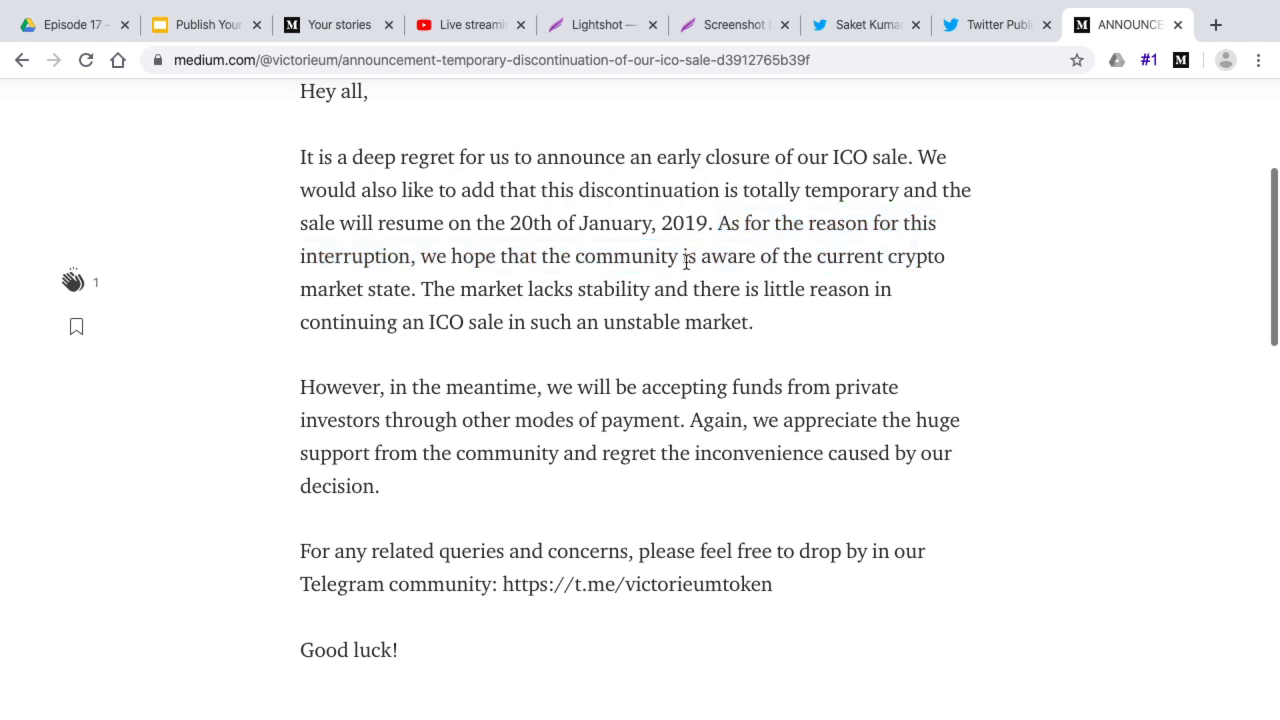
pyautogui.moveTo(421, 289); pyautogui.dragTo(762, 328)
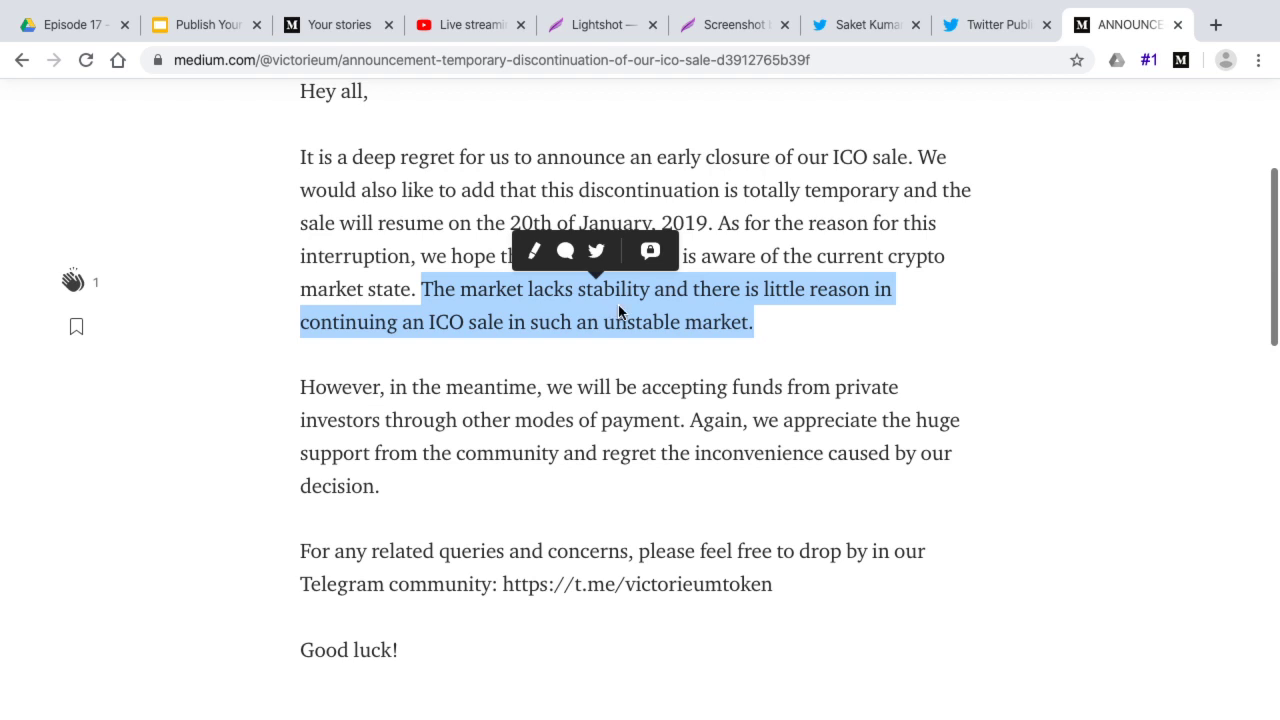
pyautogui.click(533, 253)
# Start a response quoting the highlighted market stability sentence
pyautogui.moveTo(749, 289)
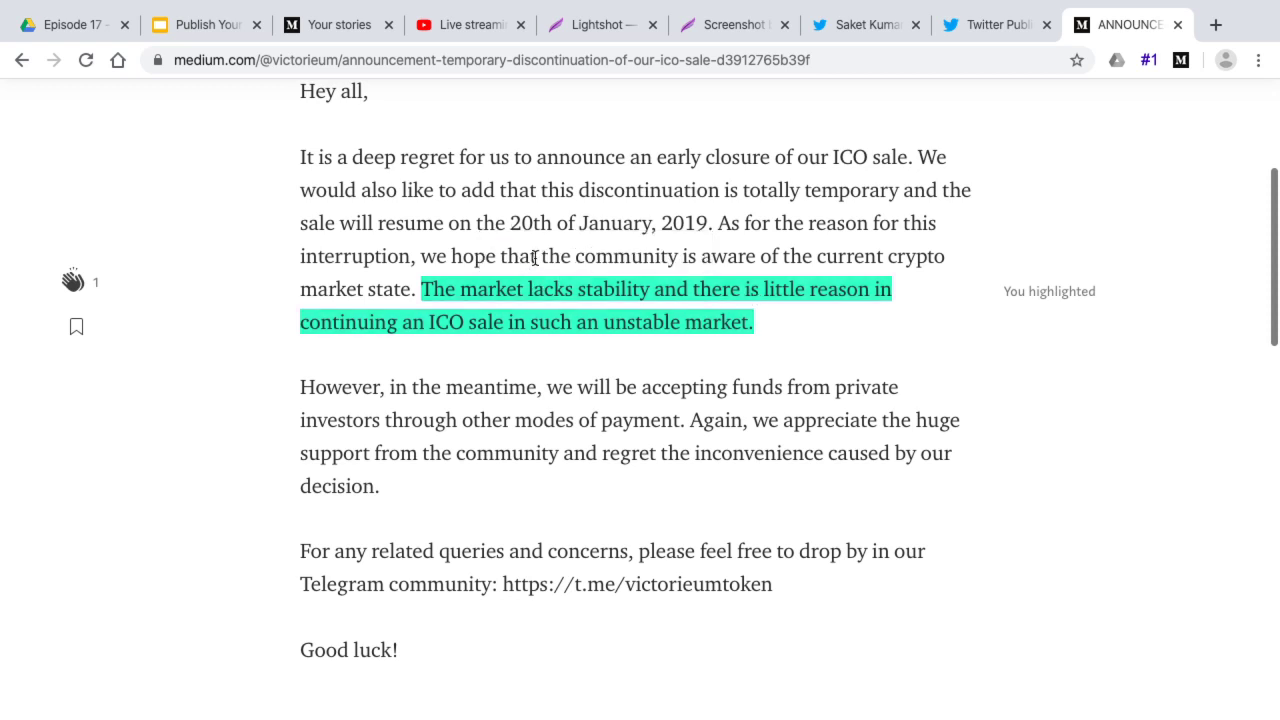
pyautogui.click(618, 305)
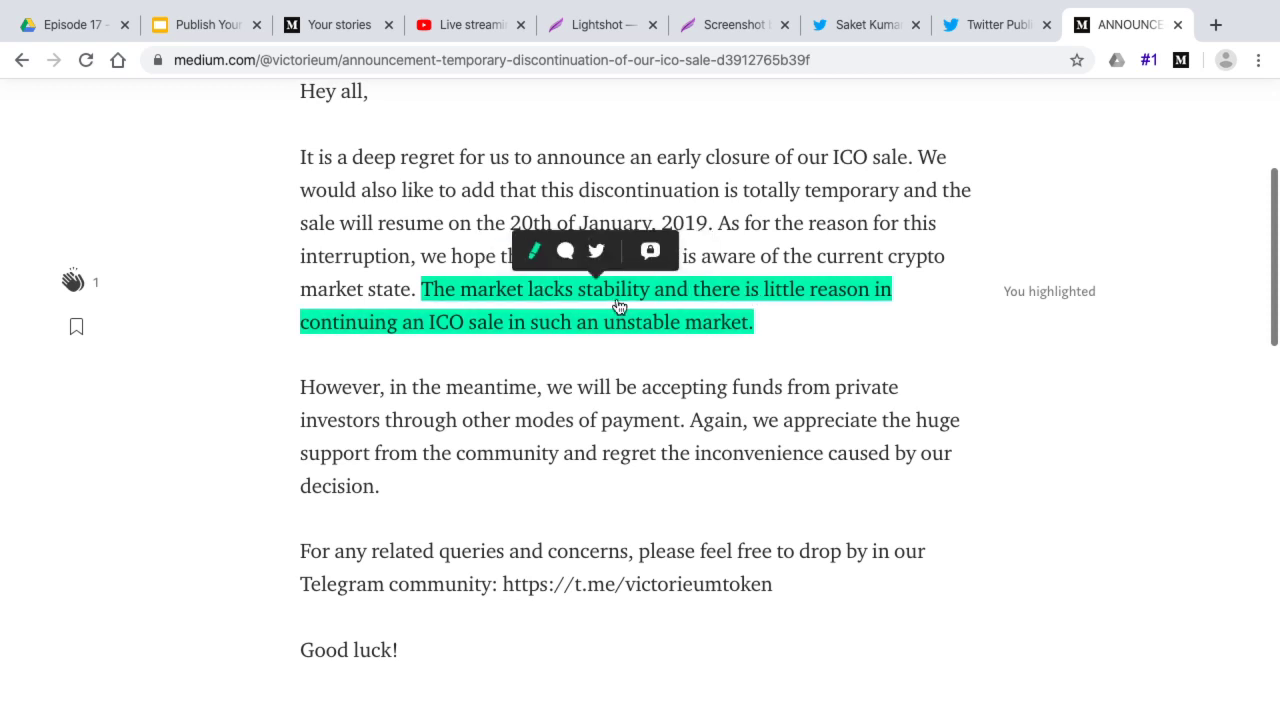
pyautogui.click(567, 252)
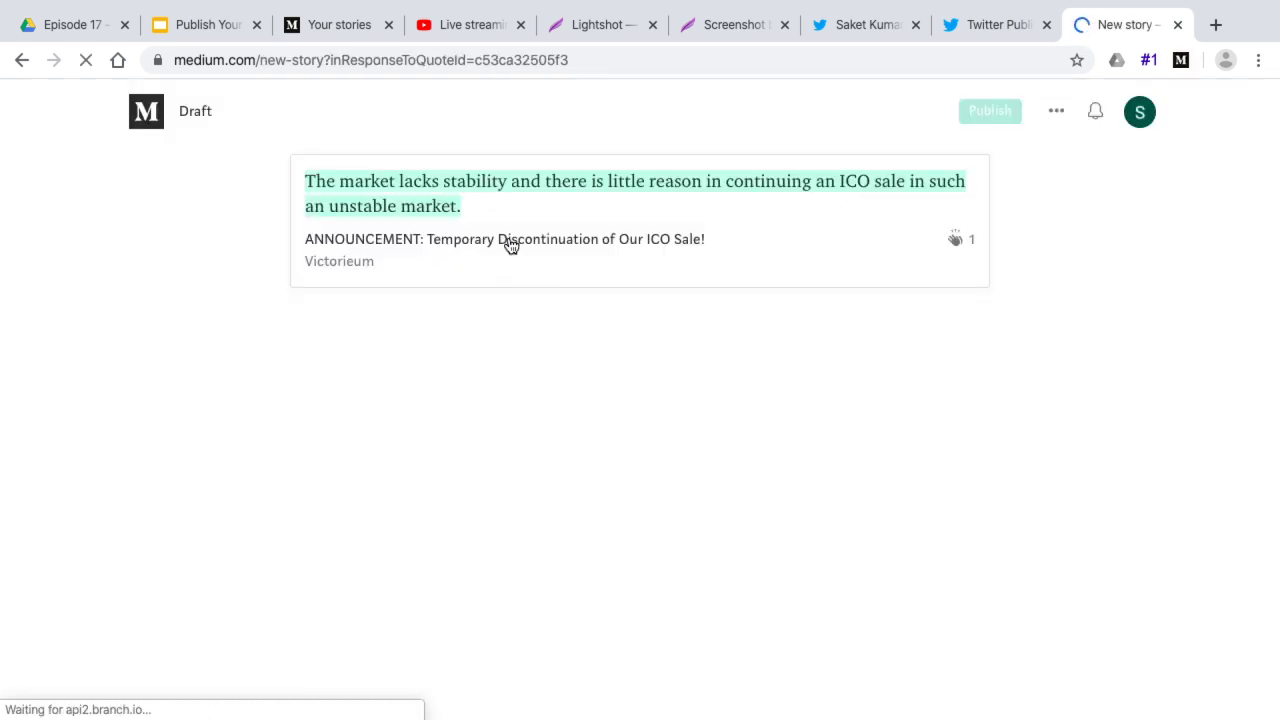
# Write the response 'This is fantastic', try Publish now, and dismiss the publishing-limited notice
pyautogui.click(357, 352)
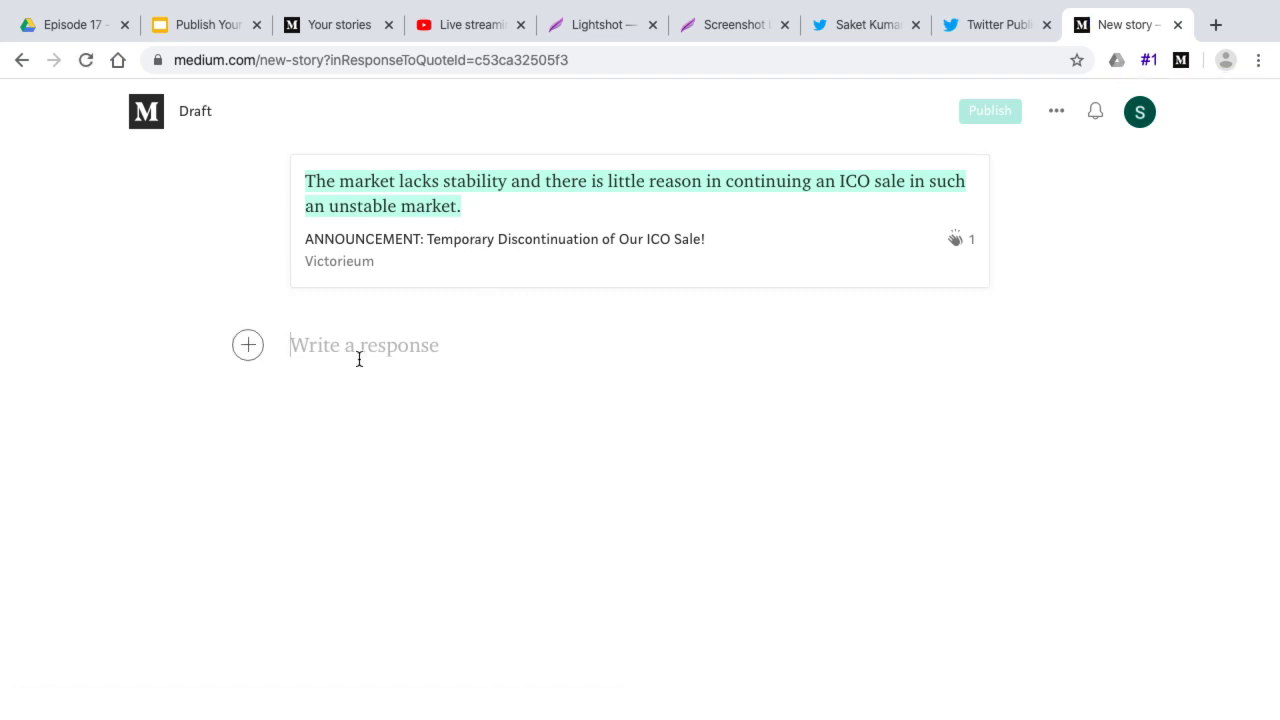
pyautogui.write('This is fantastic.')
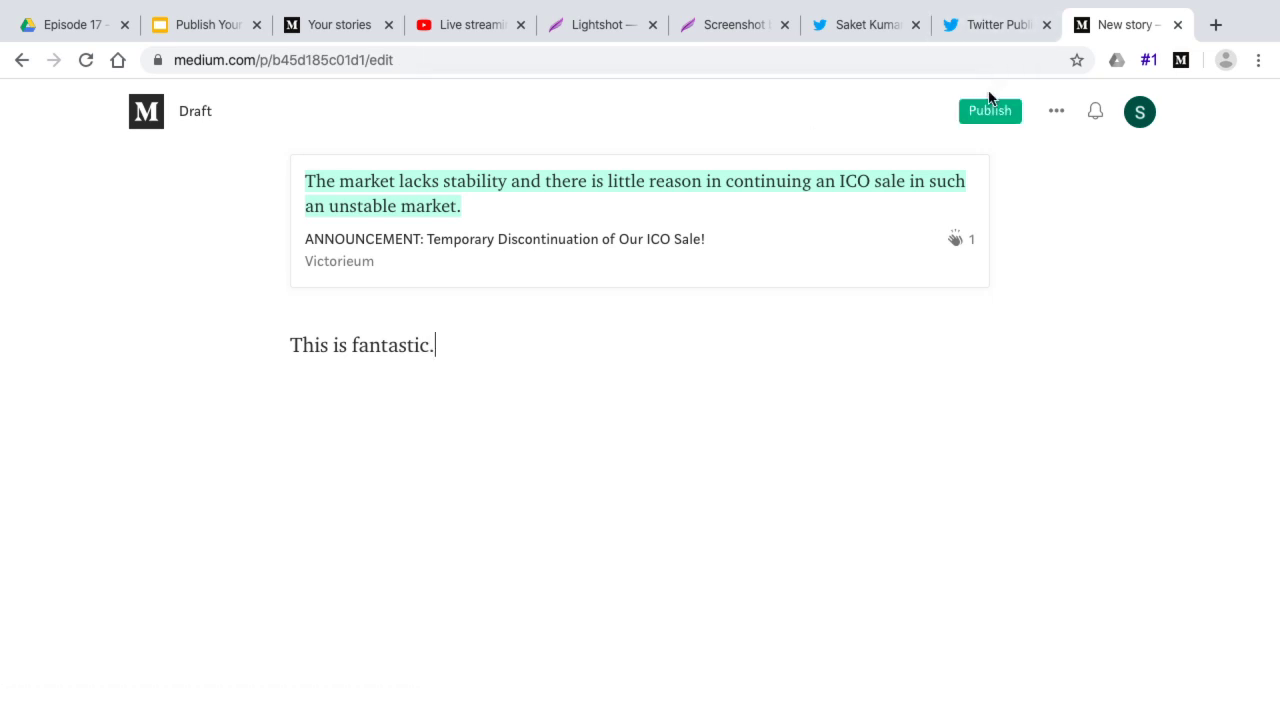
pyautogui.click(989, 112)
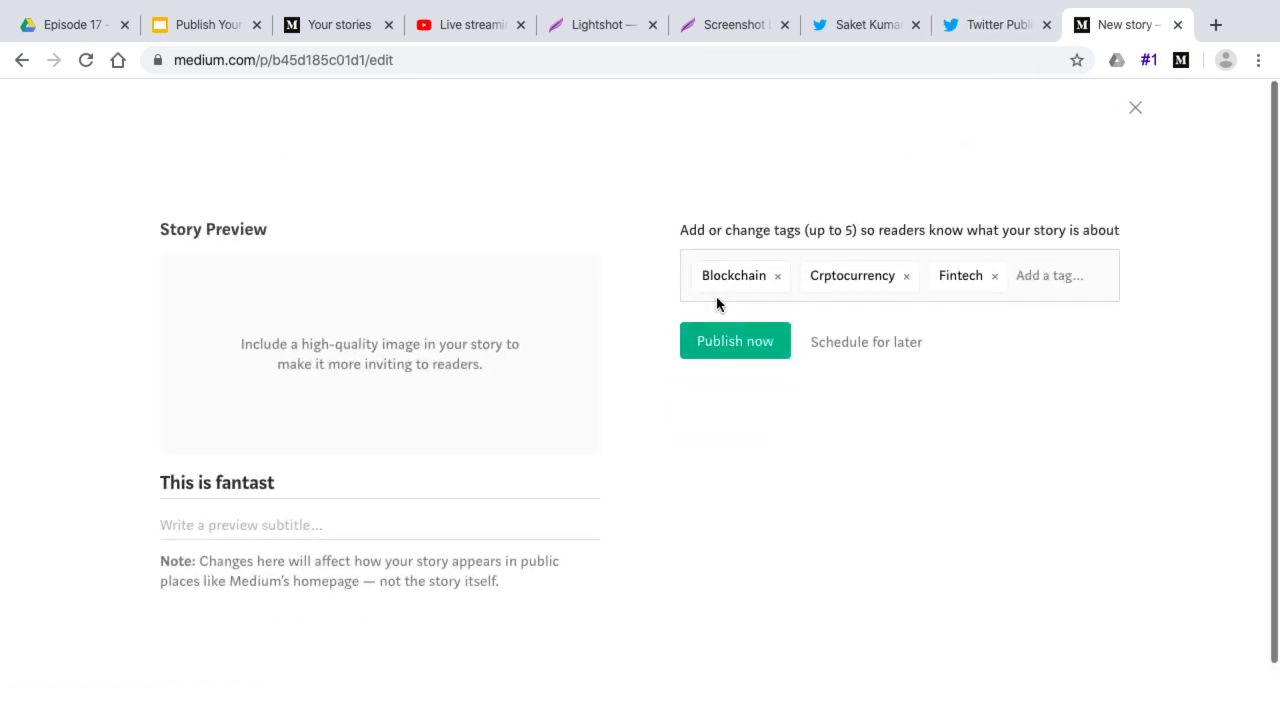
pyautogui.click(728, 341)
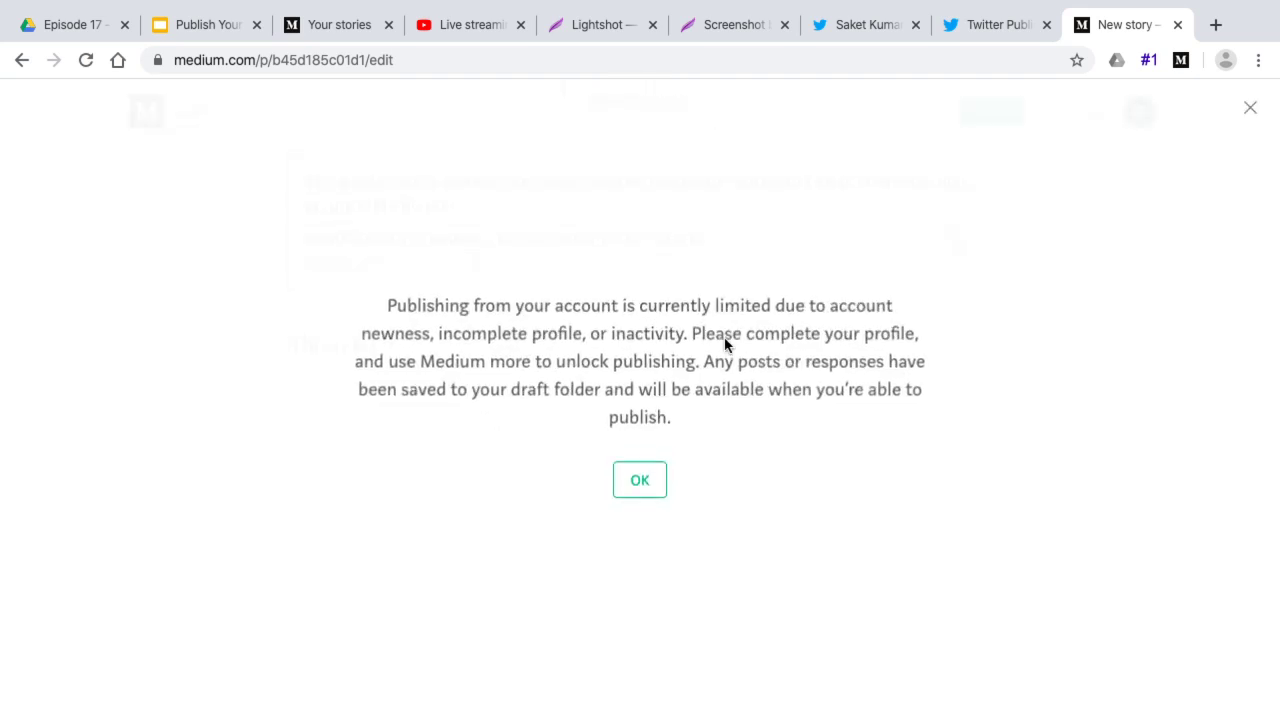
pyautogui.click(640, 480)
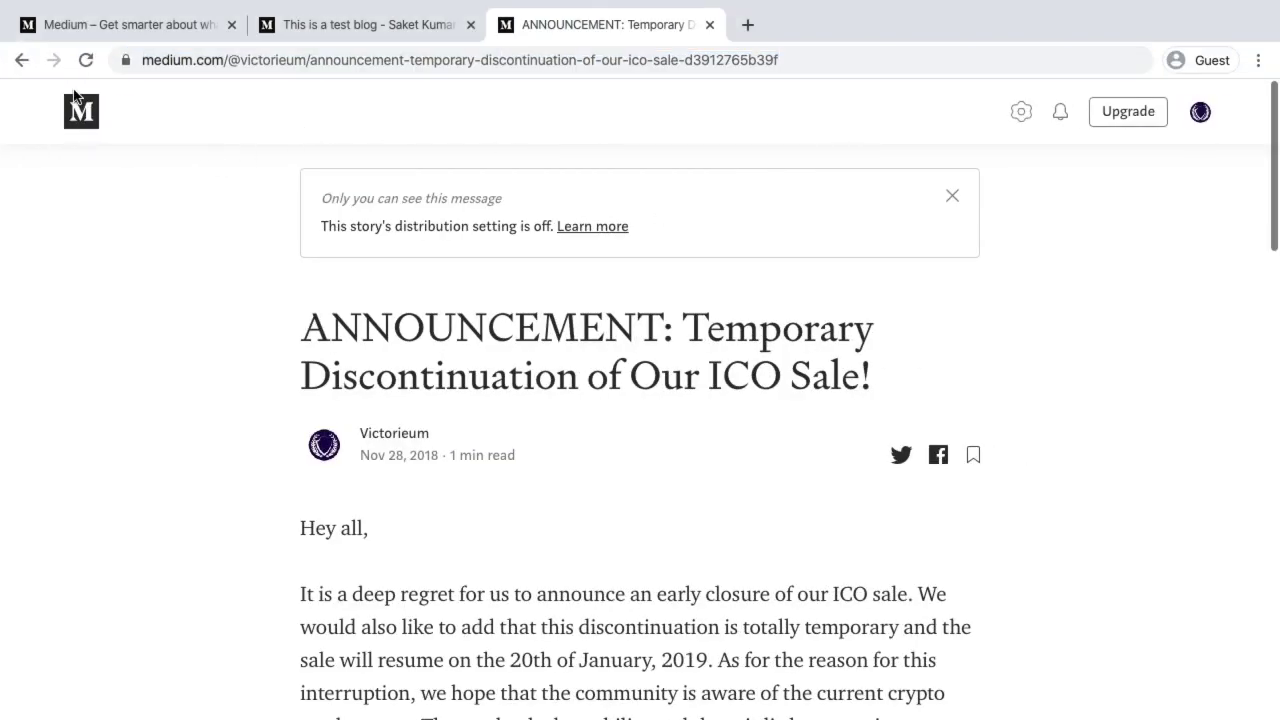
# Open the Learn Blockchains by Building One article from the Medium home page
pyautogui.click(82, 114)
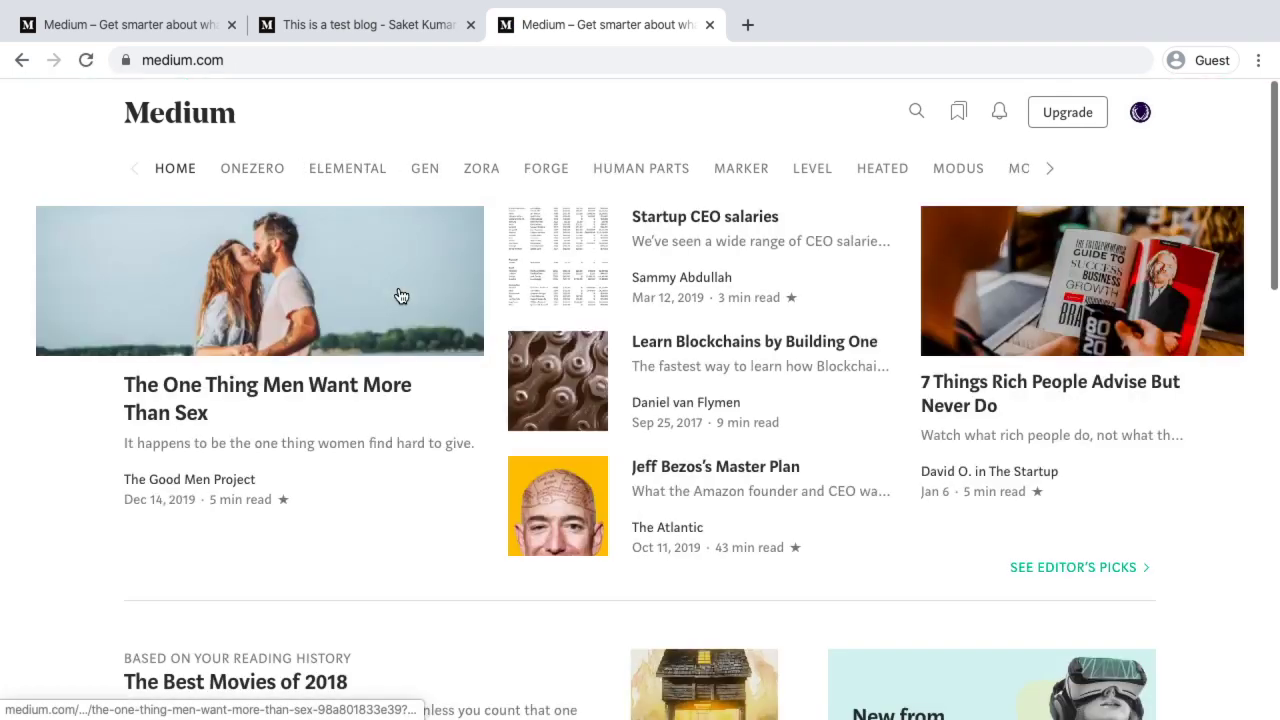
pyautogui.click(707, 356)
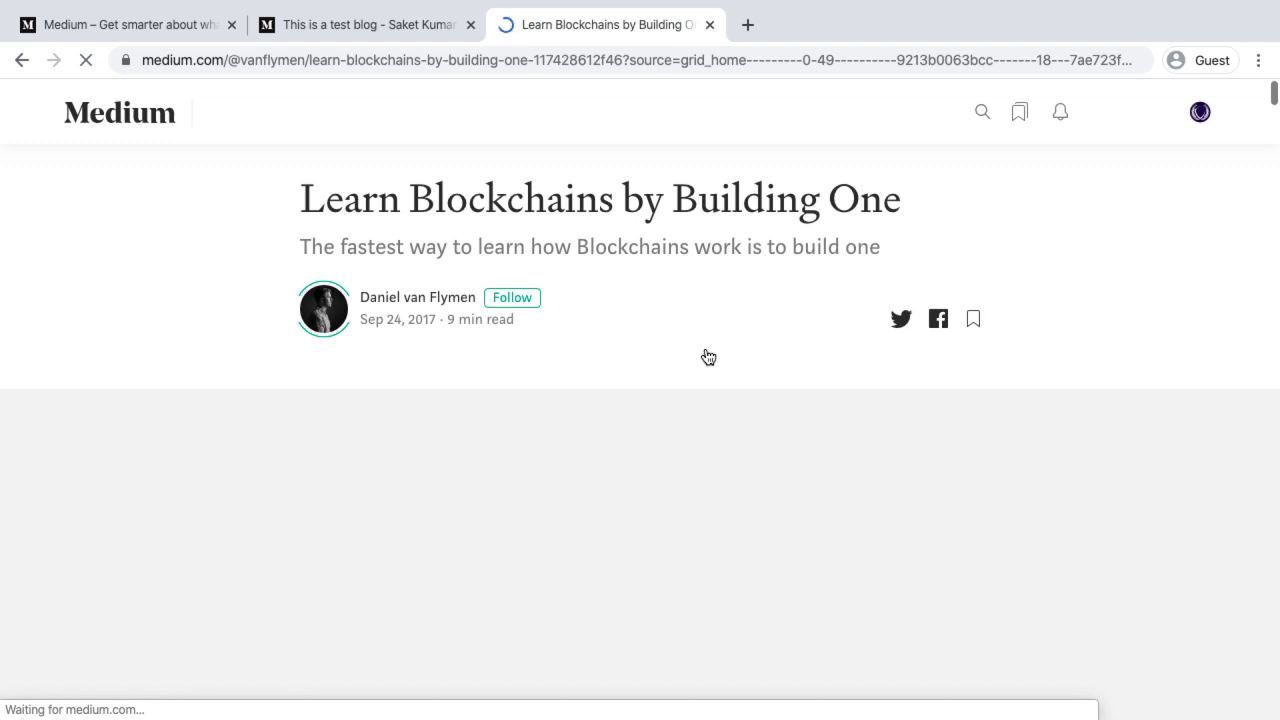
pyautogui.scroll(-10, 708, 357)
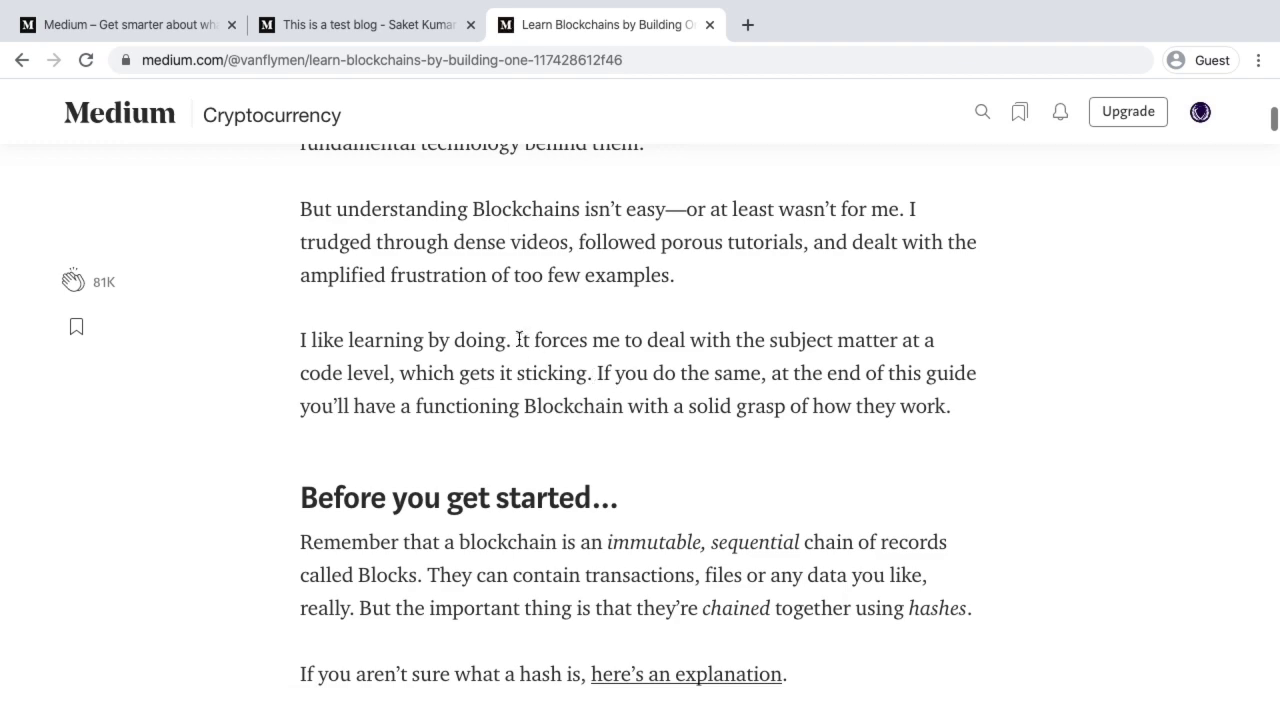
pyautogui.scroll(3, 517, 340)
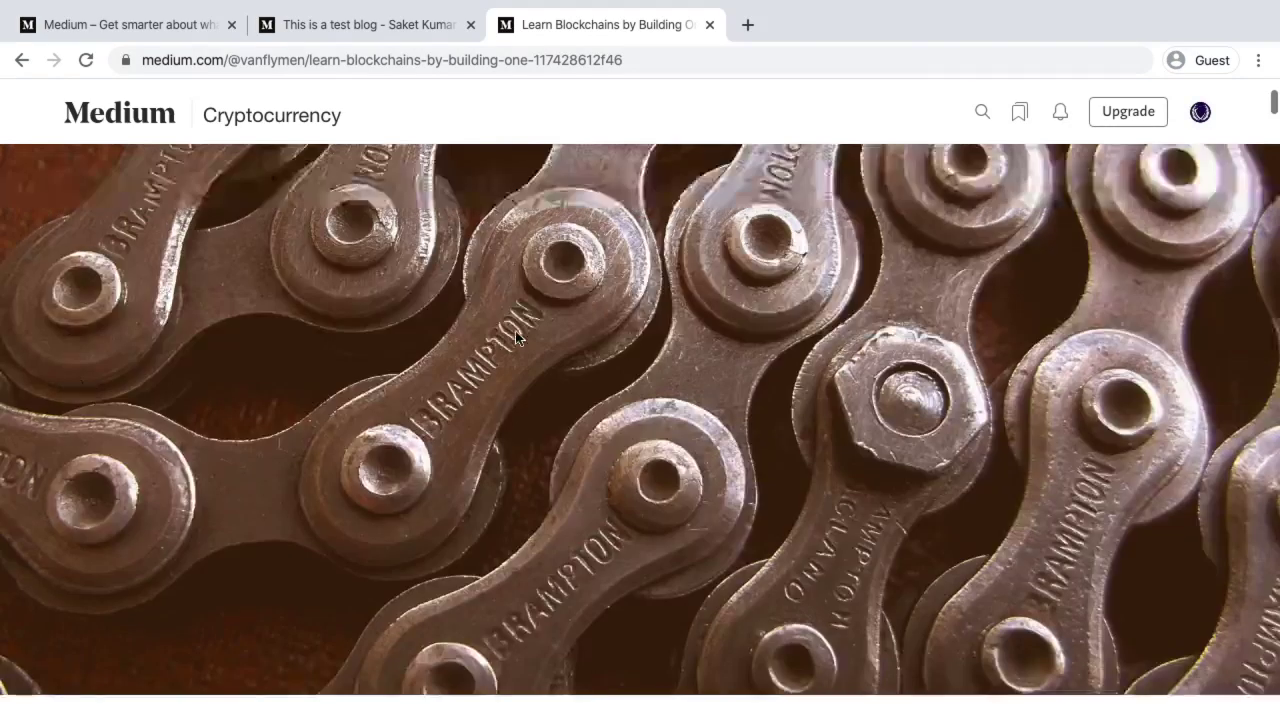
pyautogui.scroll(-5, 517, 340)
# Highlight the 'It forces me to deal with…' passage and start a response quoting it
pyautogui.moveTo(516, 203); pyautogui.dragTo(953, 267)
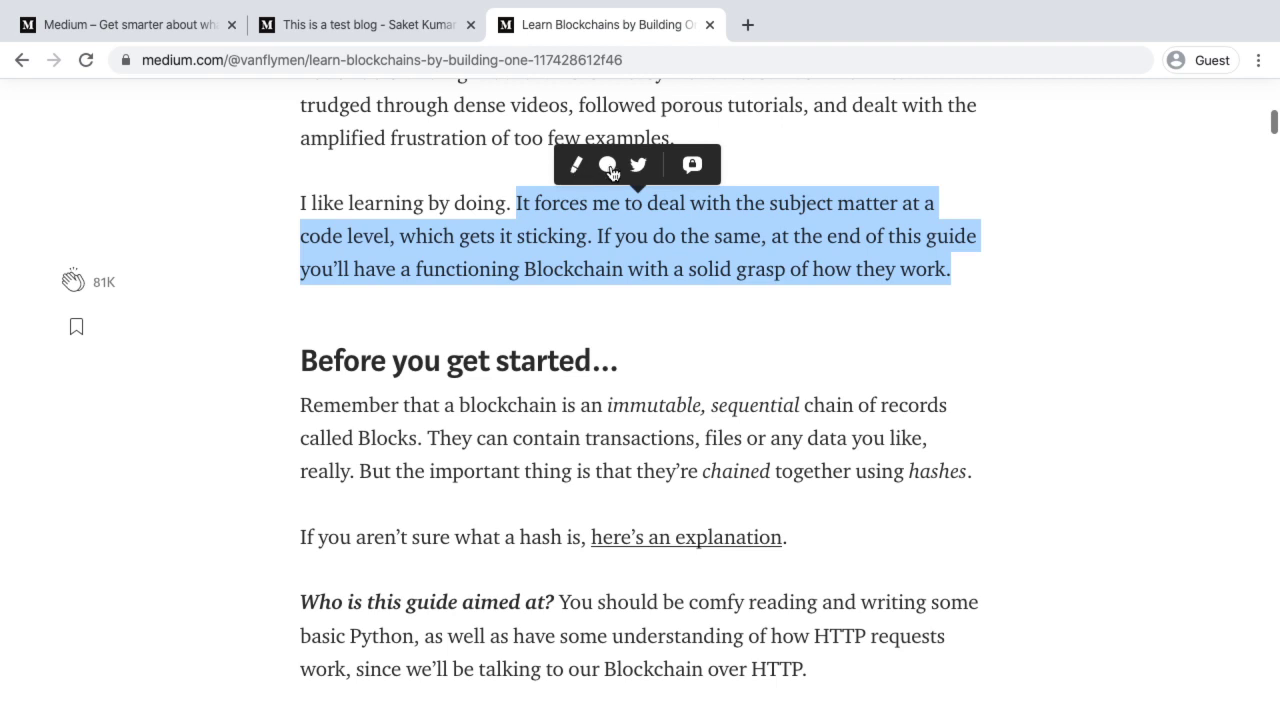
pyautogui.click(609, 168)
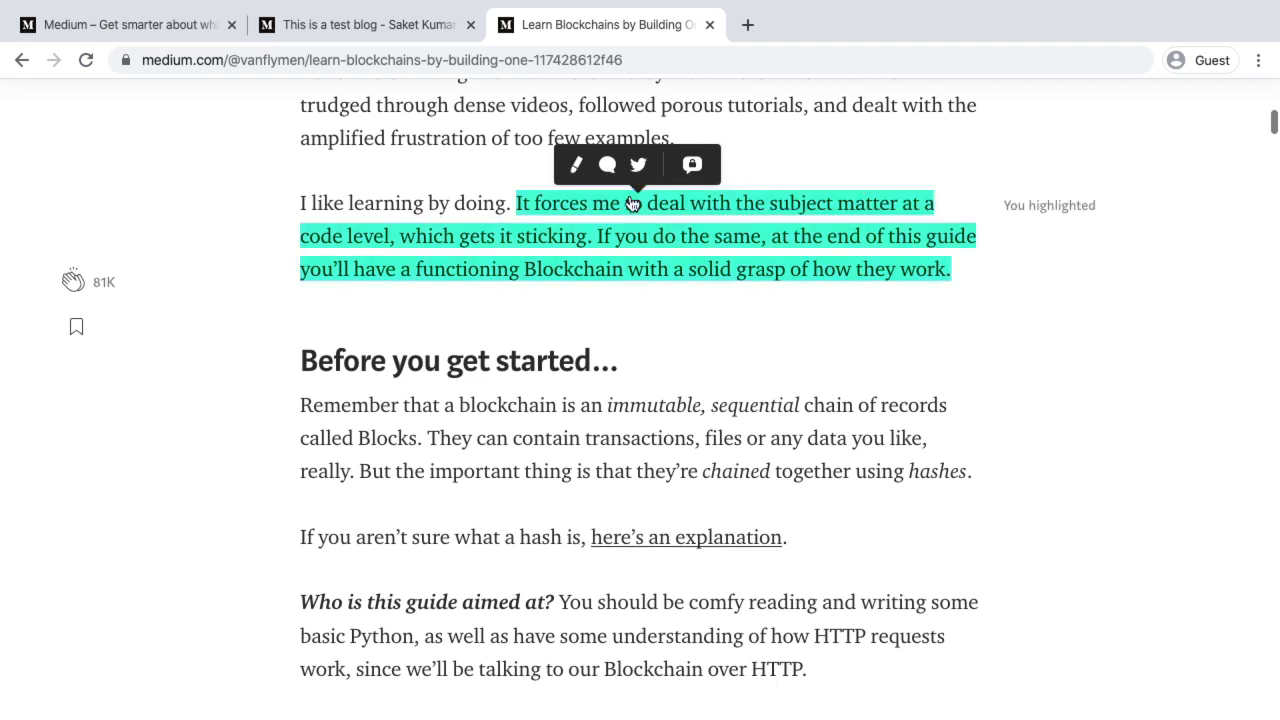
pyautogui.click(610, 168)
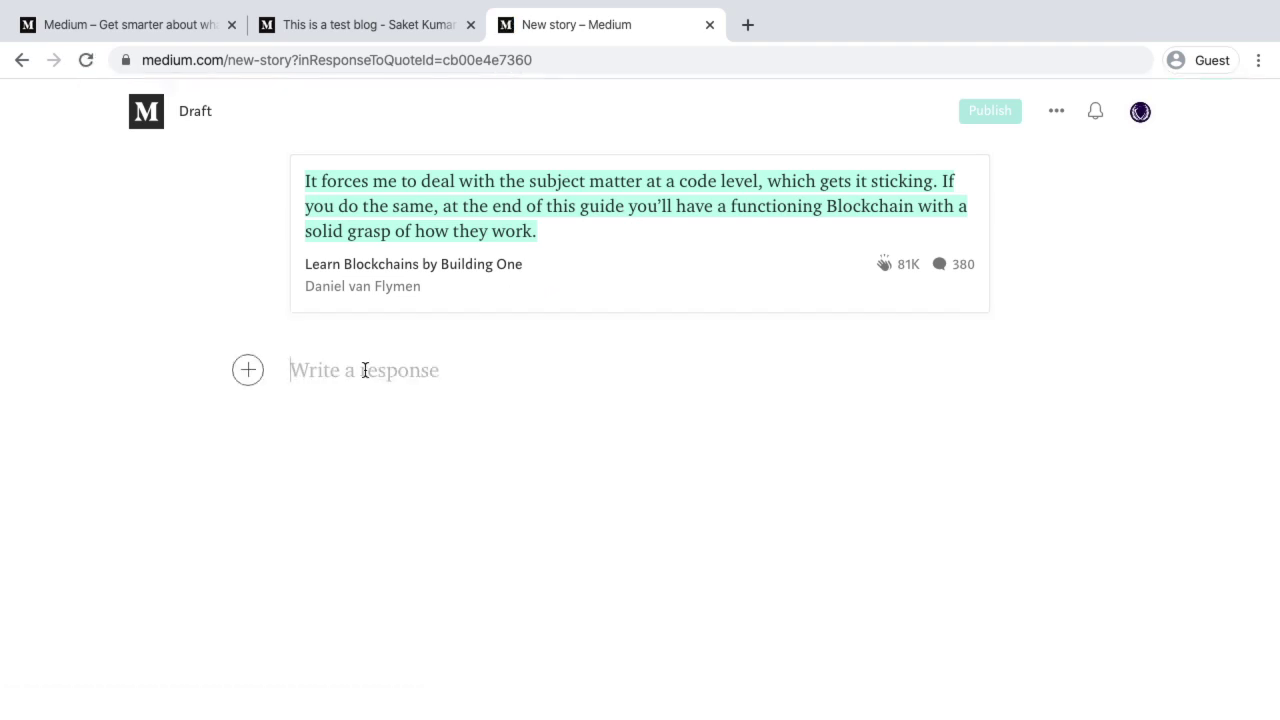
# Publish the response 'I found this subject relevant.' immediately
pyautogui.write('I found this subject relevant.')
pyautogui.click(990, 111)
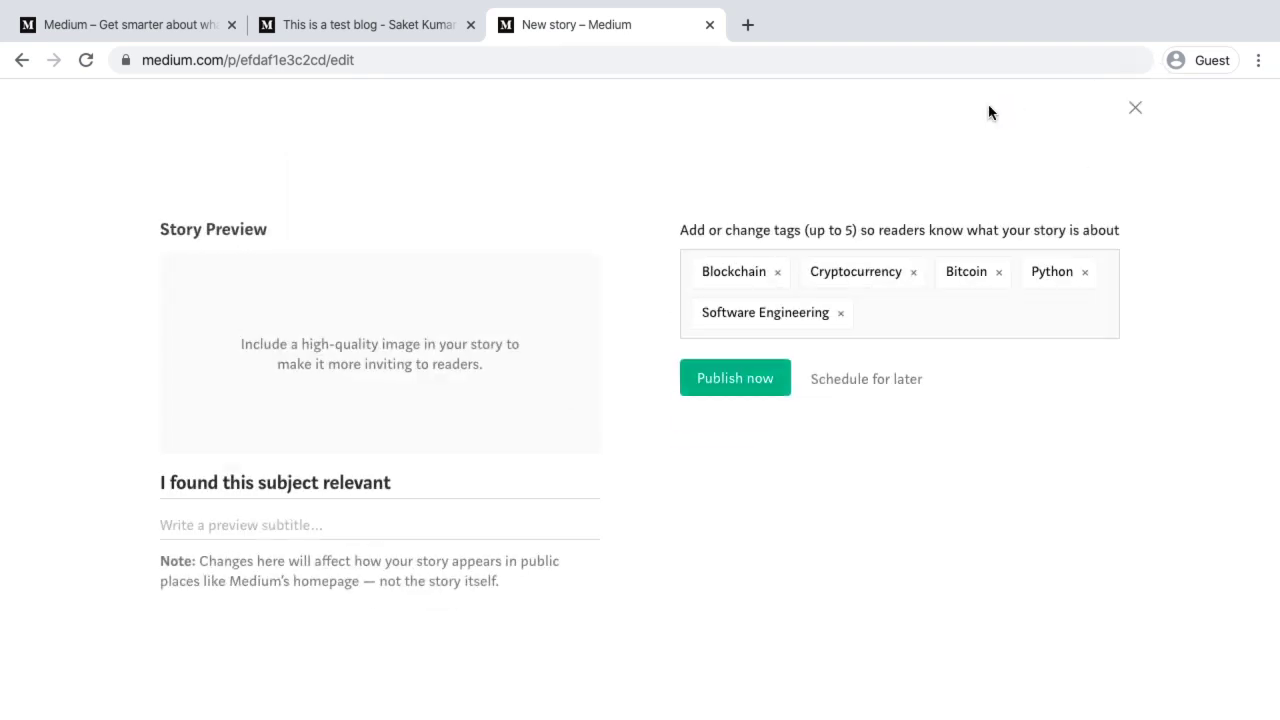
pyautogui.click(731, 384)
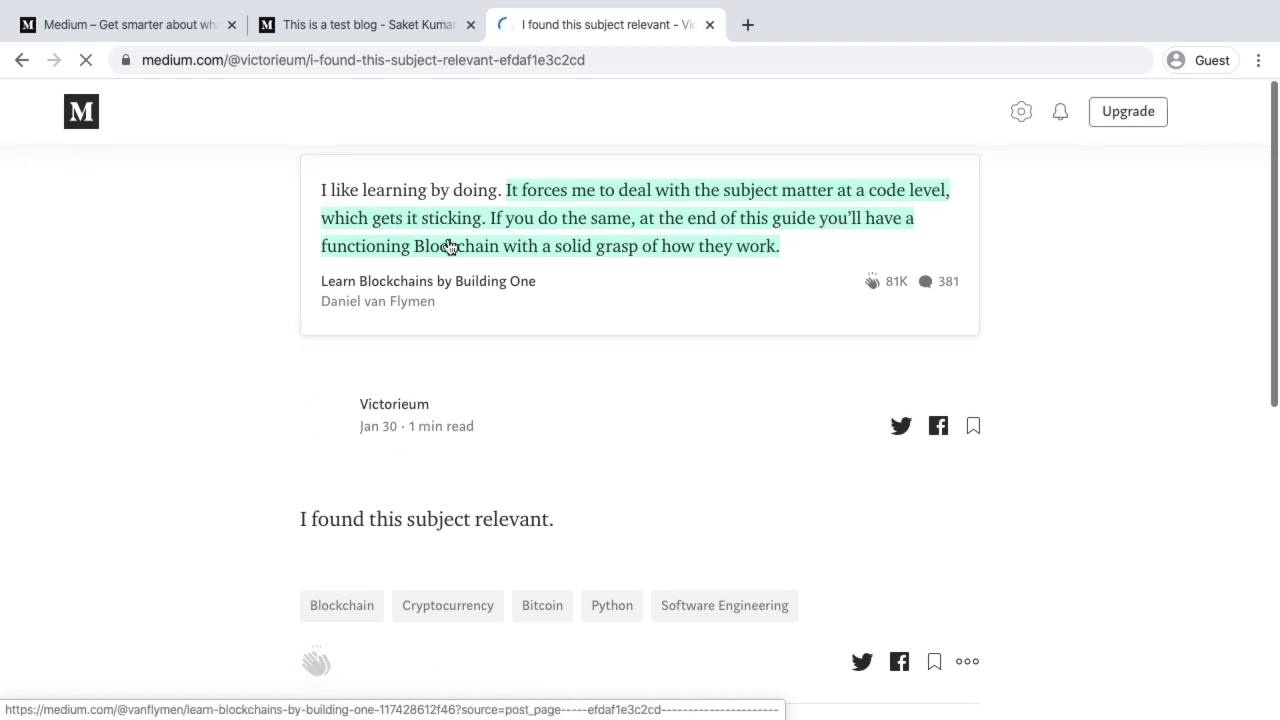
# Return to Learn Blockchains by Building One via the quote and select the 'But understanding Blockchains…' paragraph
pyautogui.click(406, 281)
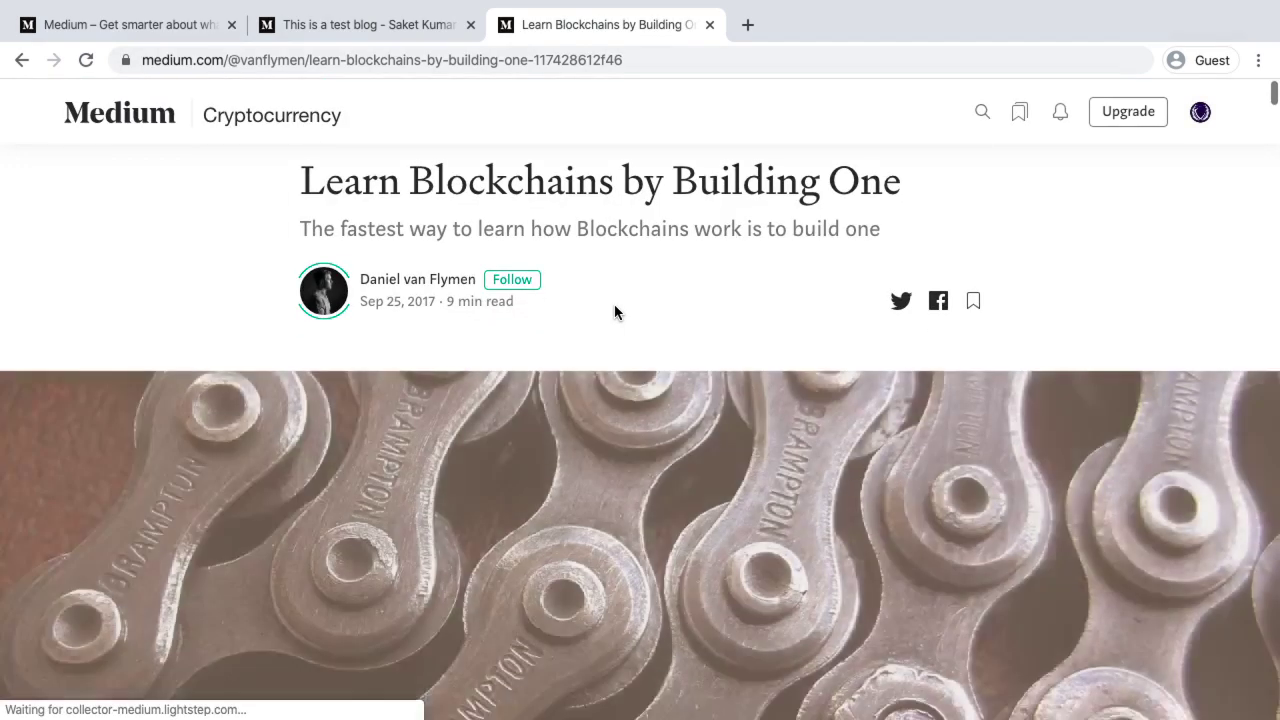
pyautogui.scroll(-3, 617, 311)
pyautogui.scroll(-4, 615, 311)
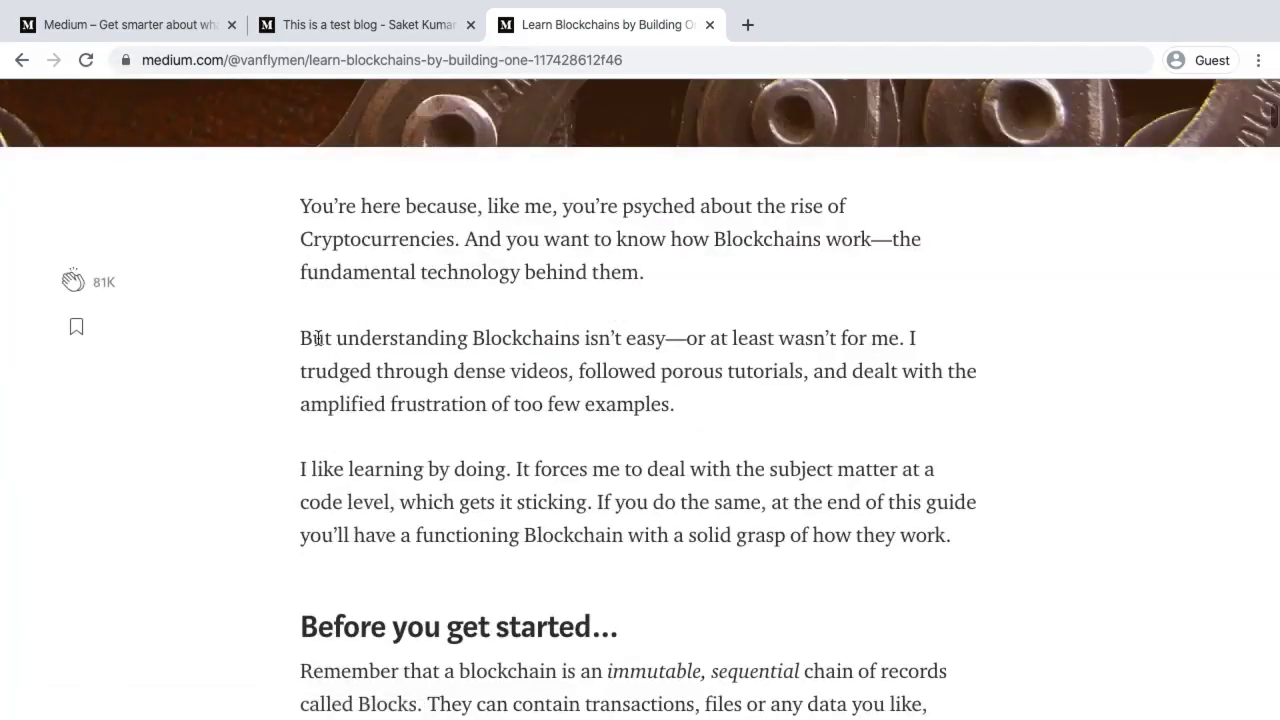
pyautogui.moveTo(303, 336); pyautogui.dragTo(677, 408)
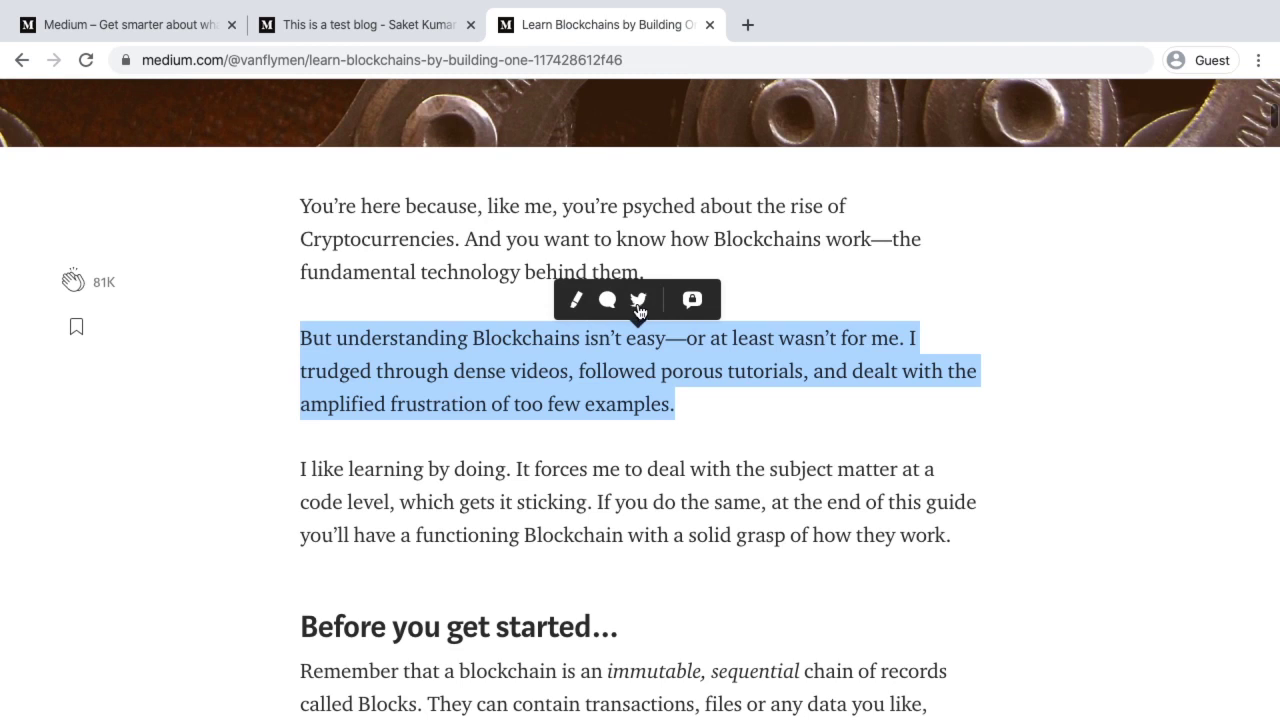
# Add a private note to the 'But understanding Blockchains…' paragraph and focus its empty note field
pyautogui.click(693, 301)
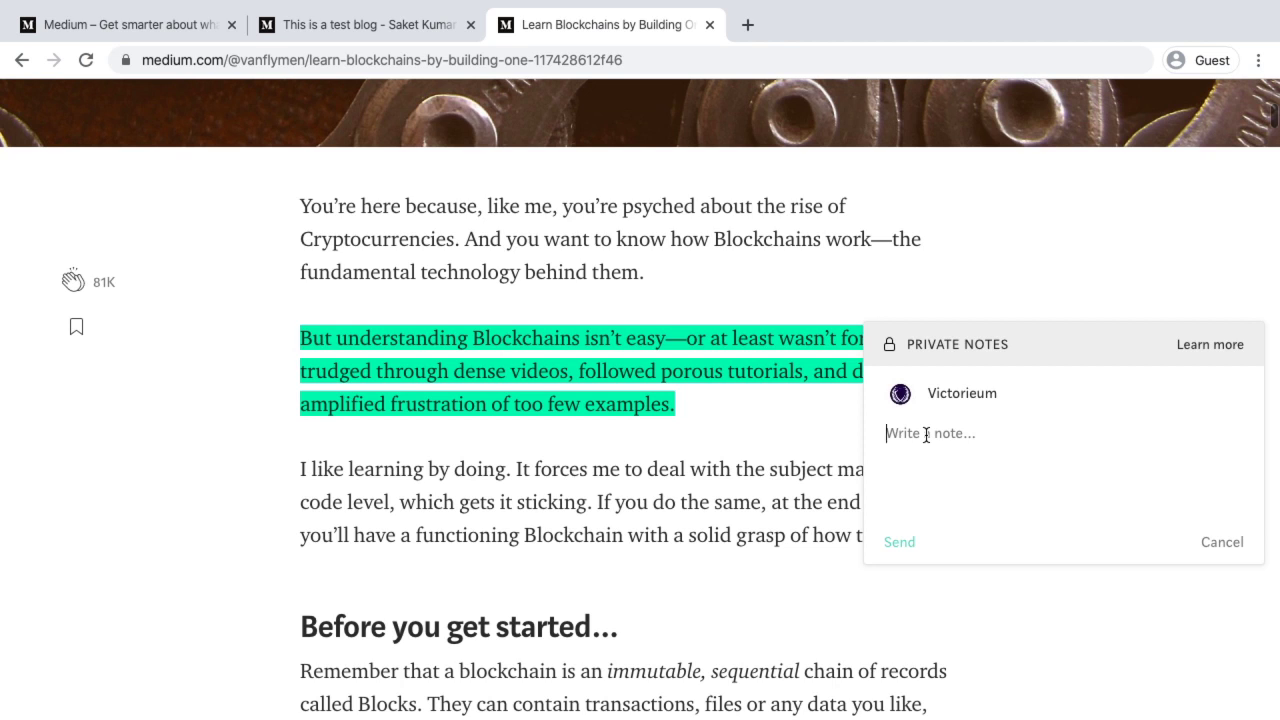
pyautogui.click(926, 435)
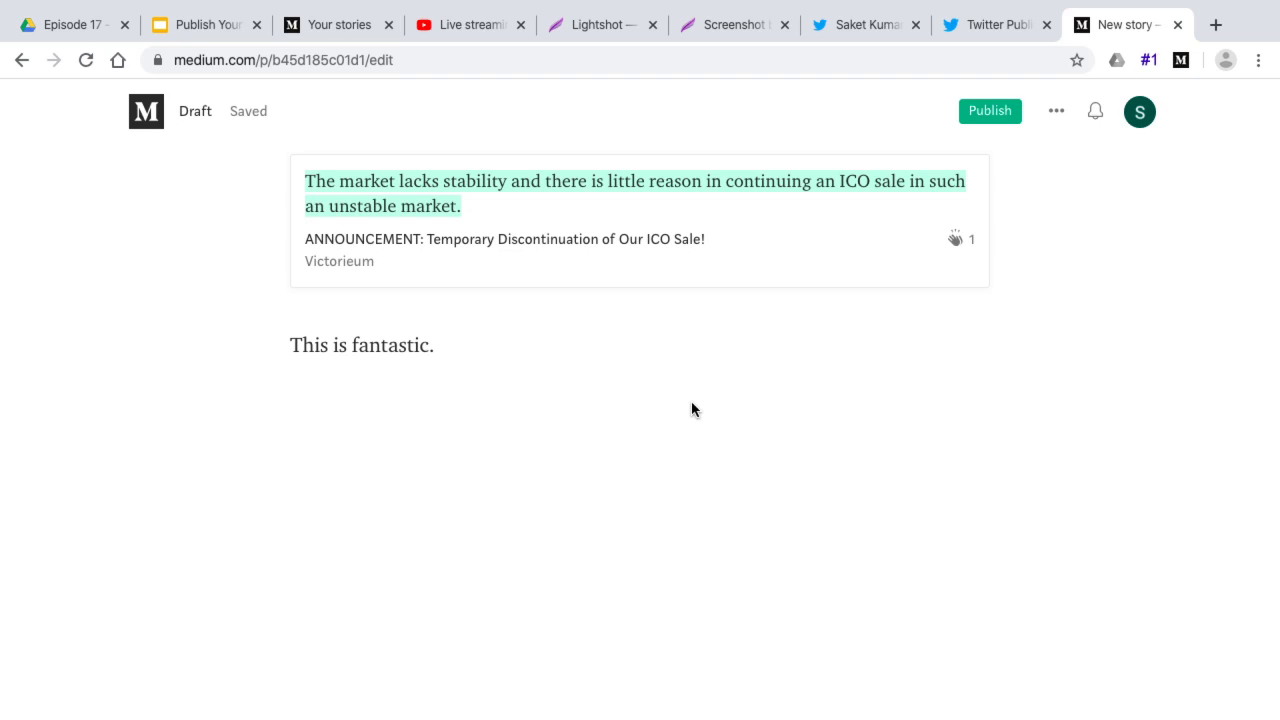
pyautogui.click(180, 27)
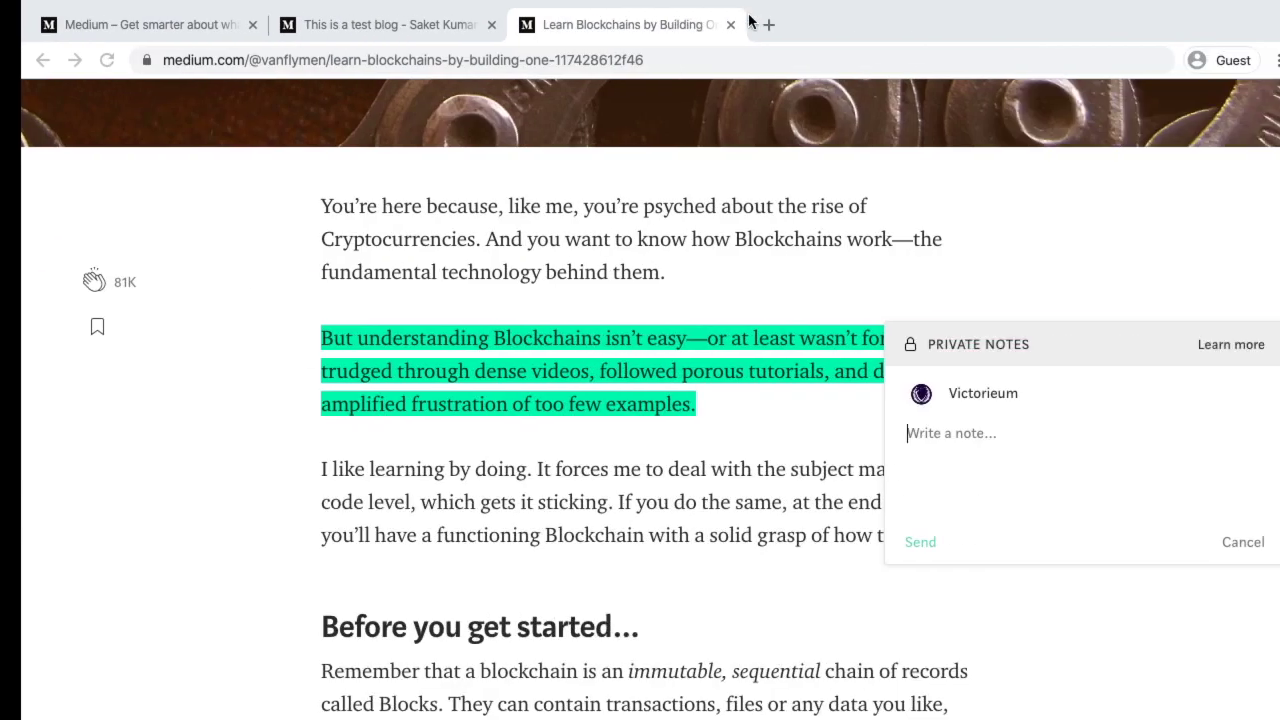
# Skim Learn Blockchains by Building One, select its URL, and move to the slides desktop
pyautogui.click(743, 553)
pyautogui.scroll(-15, 743, 558)
pyautogui.scroll(-20, 707, 558)
pyautogui.scroll(-20, 707, 561)
pyautogui.scroll(-5, 707, 553)
pyautogui.scroll(20, 707, 547)
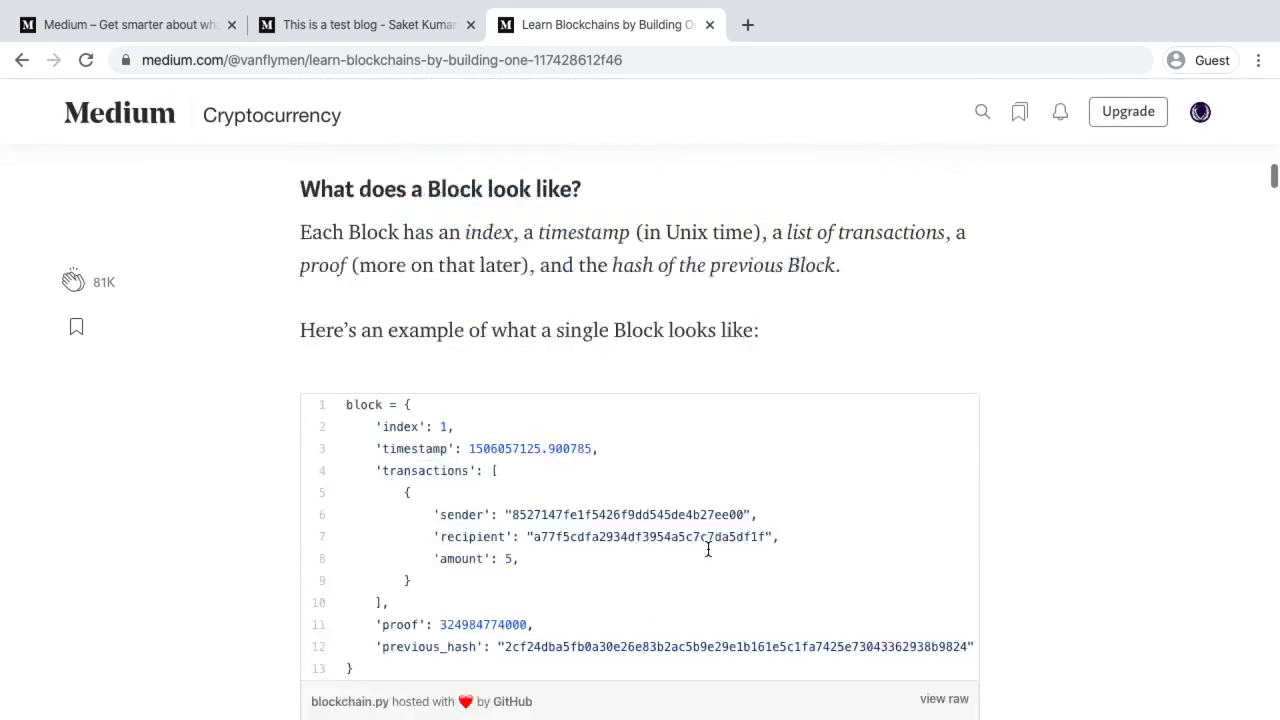
pyautogui.scroll(15, 707, 548)
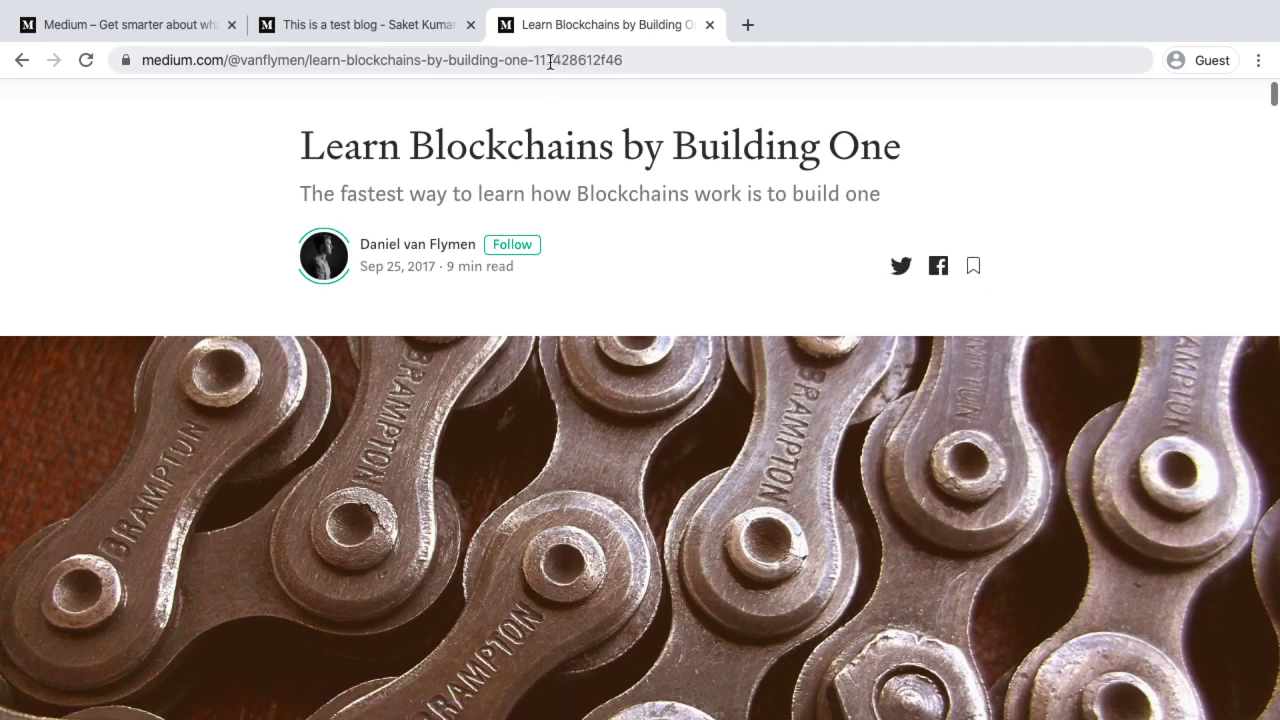
pyautogui.click(475, 57)
pyautogui.hotkey('ctrl', 'c')
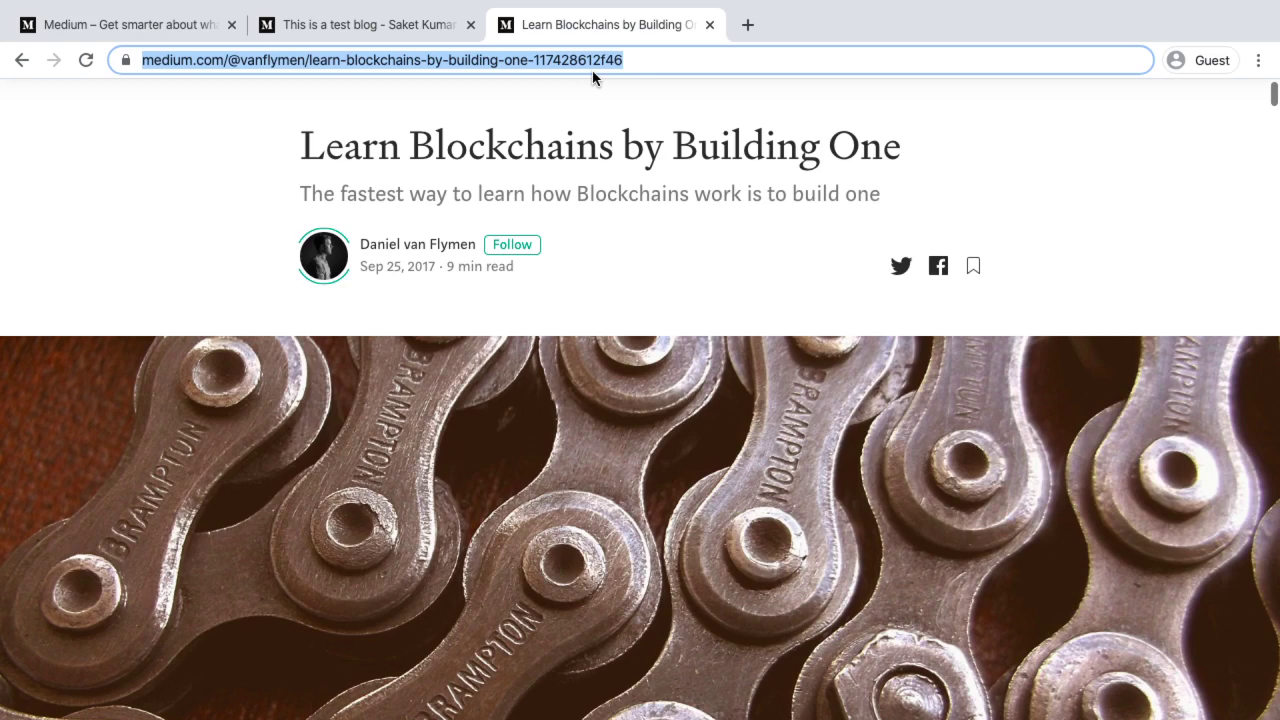
pyautogui.hotkey('ctrl', 'Left')
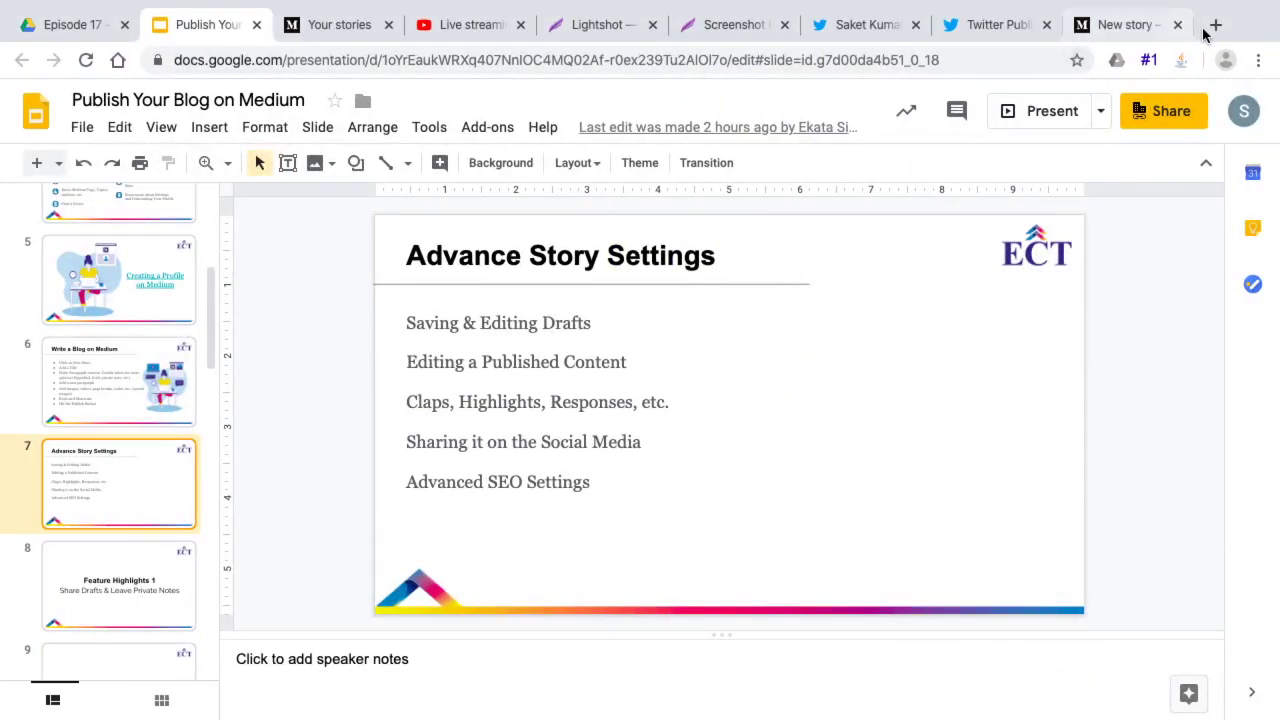
# Load LinkedIn in a new browser tab by entering 'linked', then go to its home feed
pyautogui.click(1216, 24)
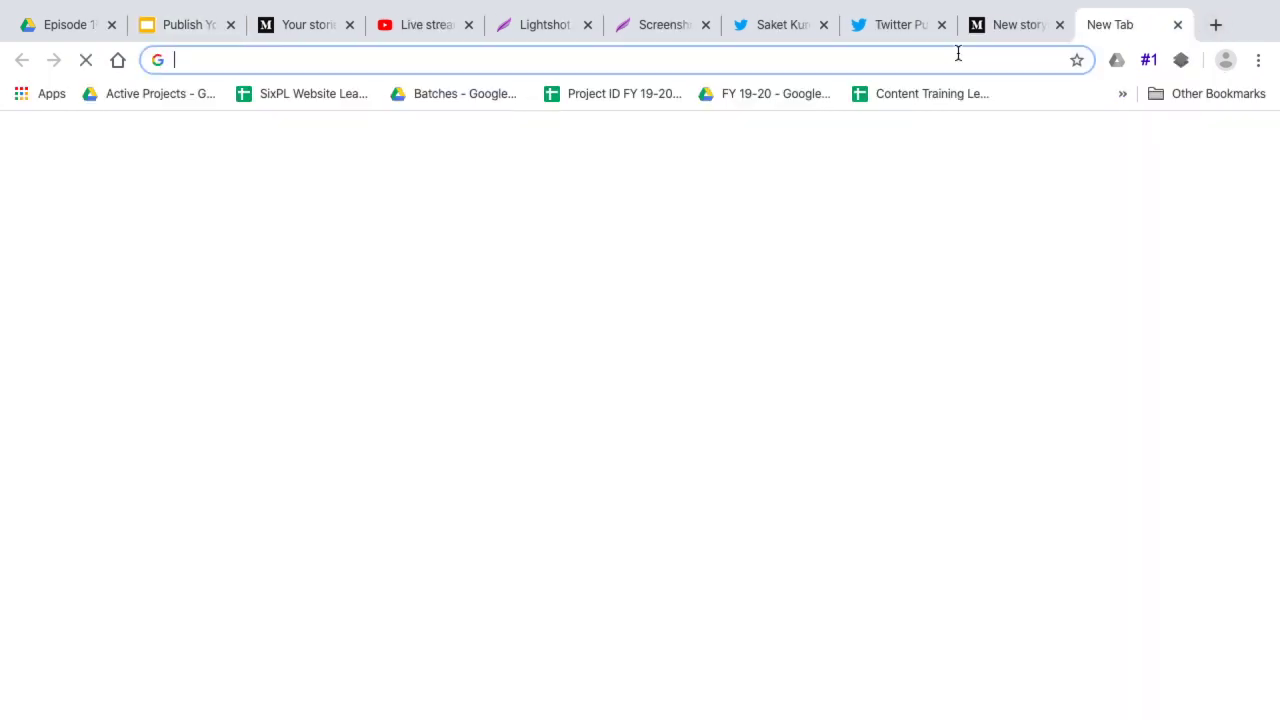
pyautogui.write('linked')
pyautogui.press('Return')
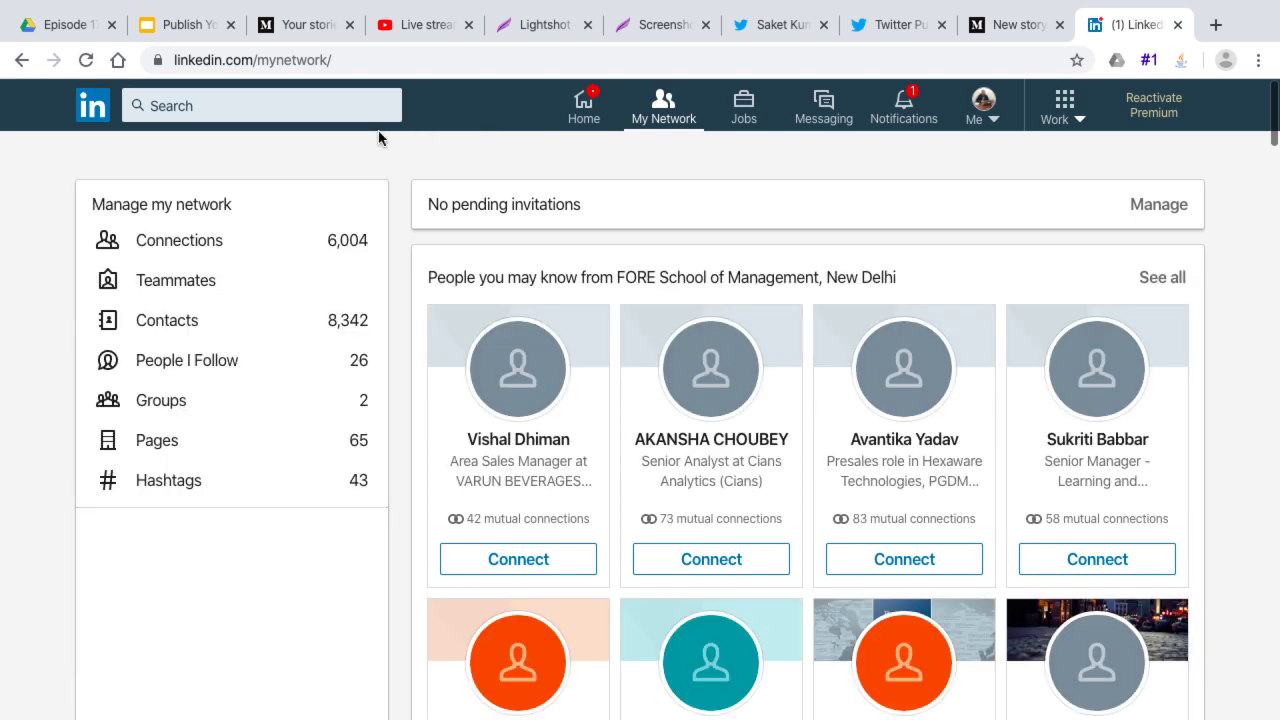
pyautogui.click(90, 114)
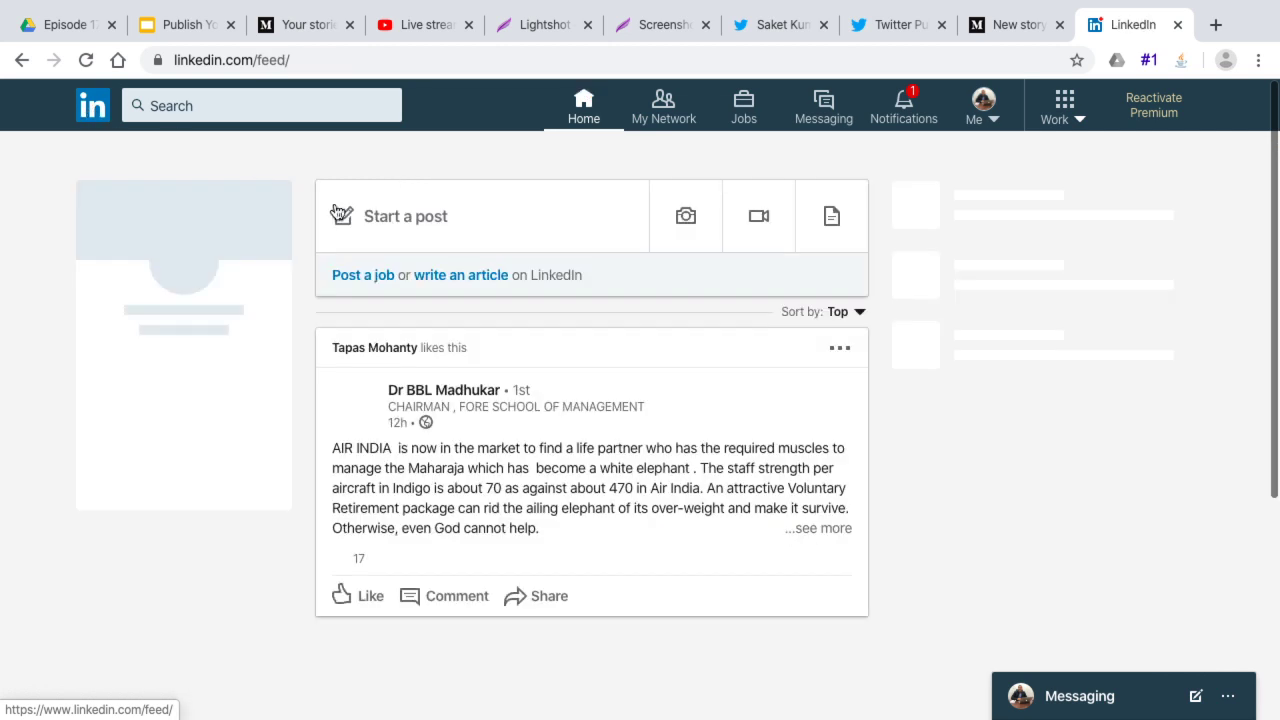
# Paste the Learn Blockchains by Building One Medium link into a new LinkedIn post and publish it
pyautogui.click(469, 221)
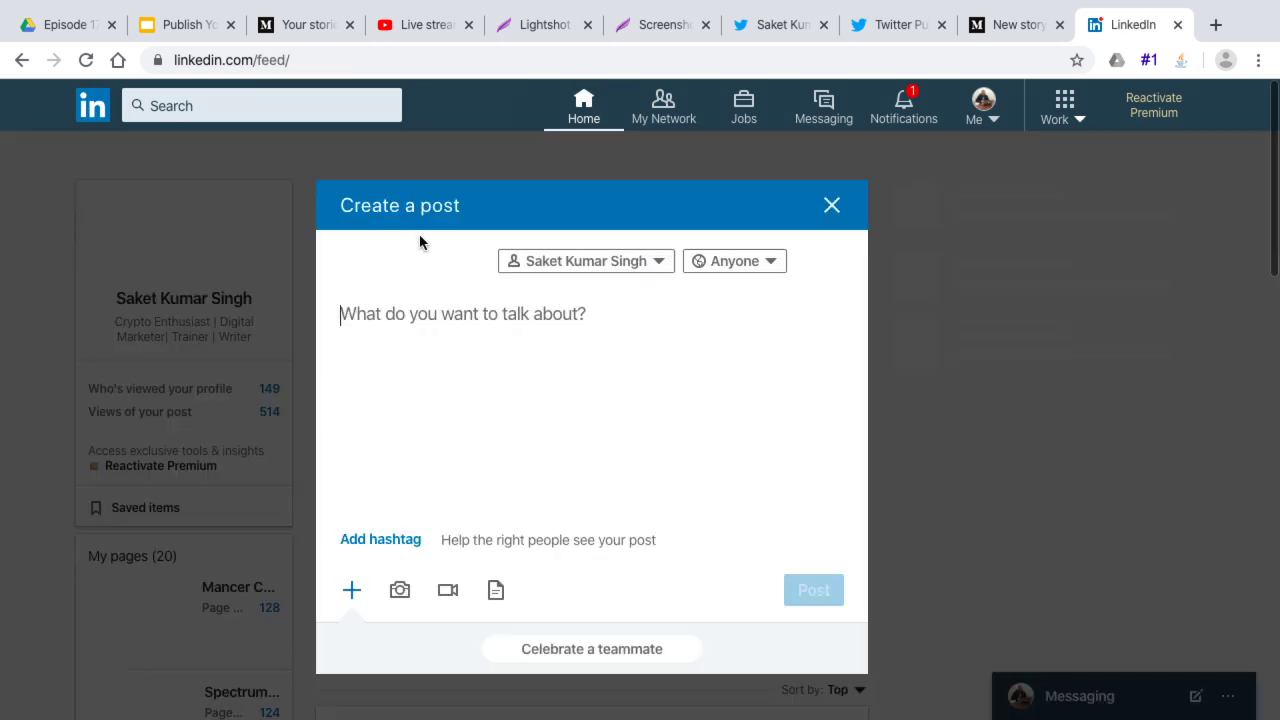
pyautogui.hotkey('ctrl', 'v')
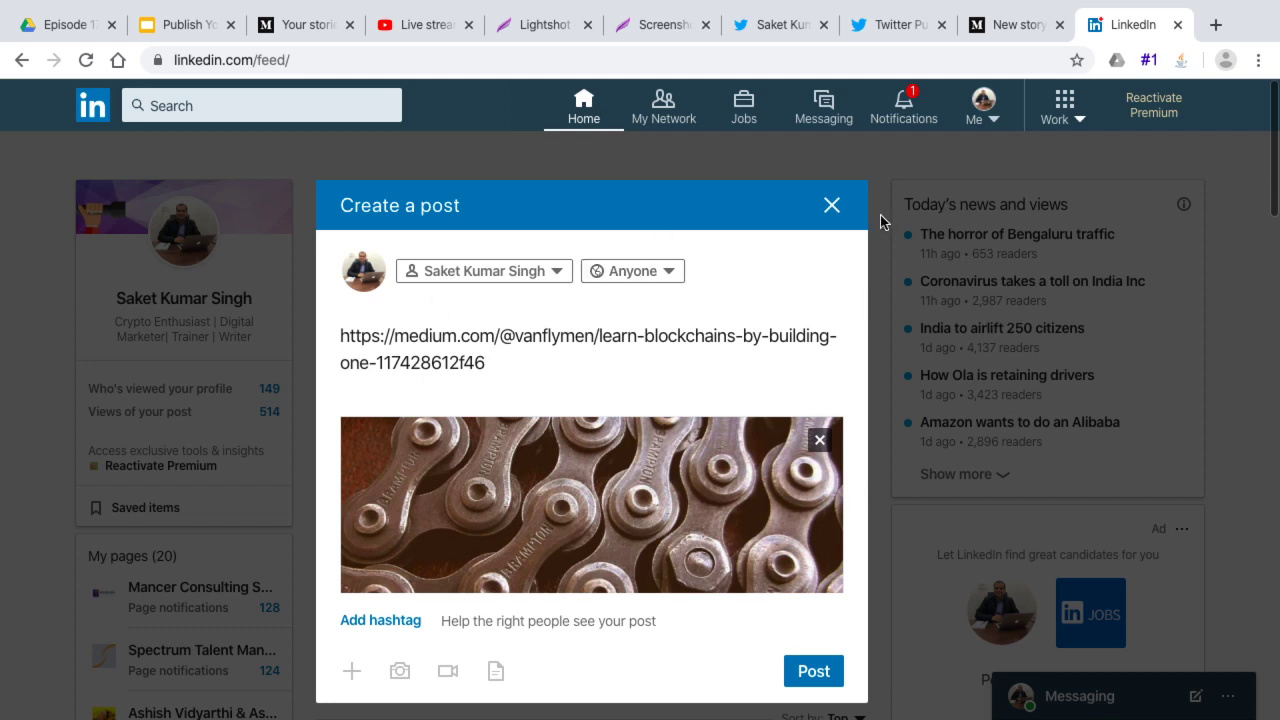
pyautogui.click(830, 206)
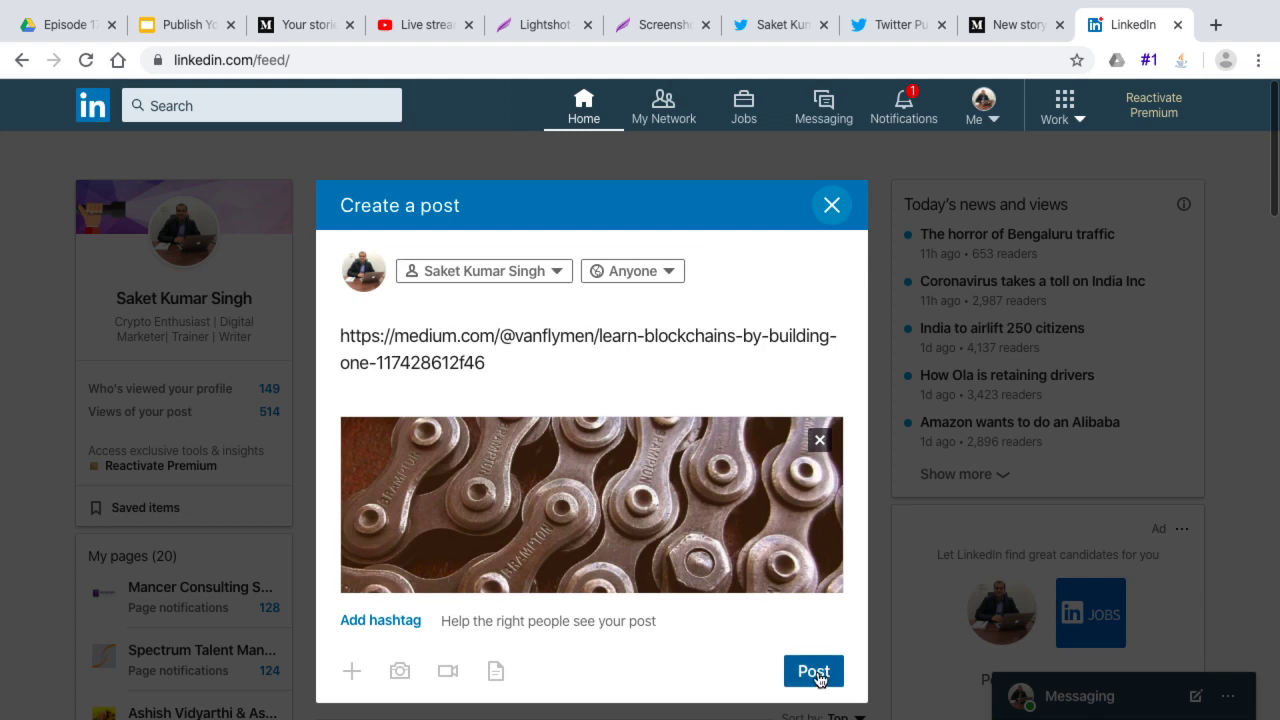
pyautogui.click(812, 673)
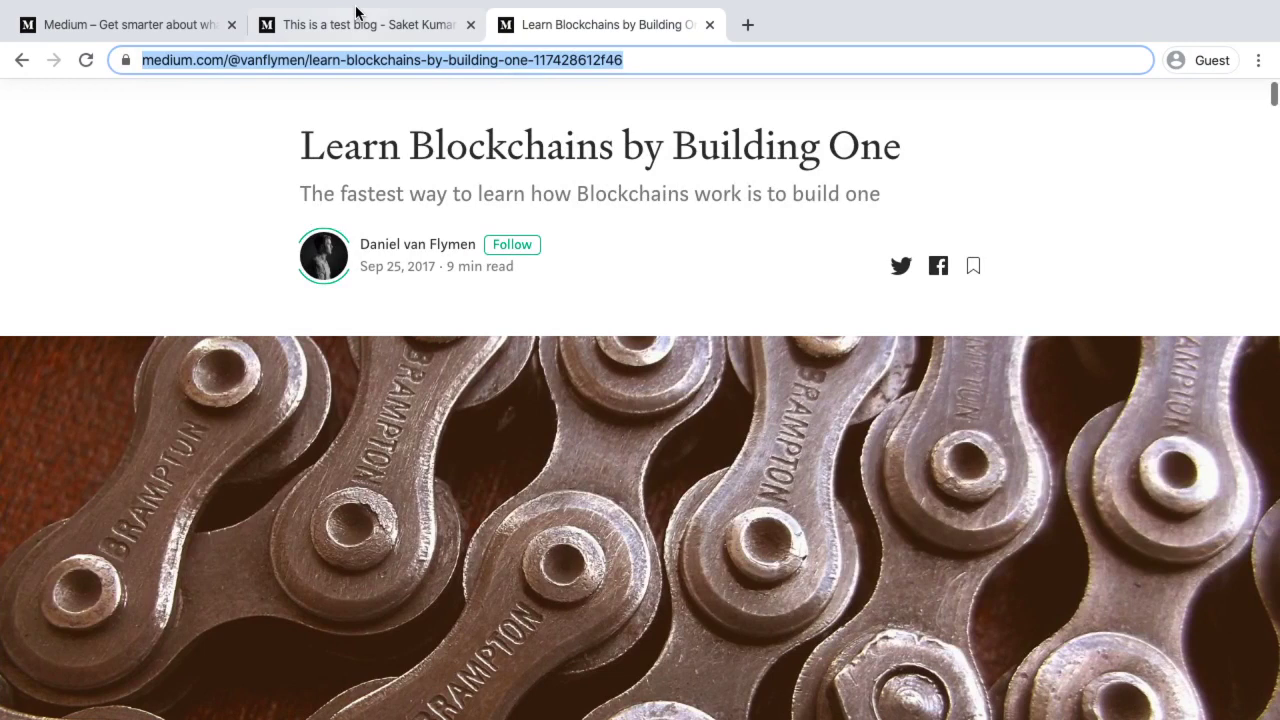
# Start a new blank Medium story from the account menu
pyautogui.click(352, 25)
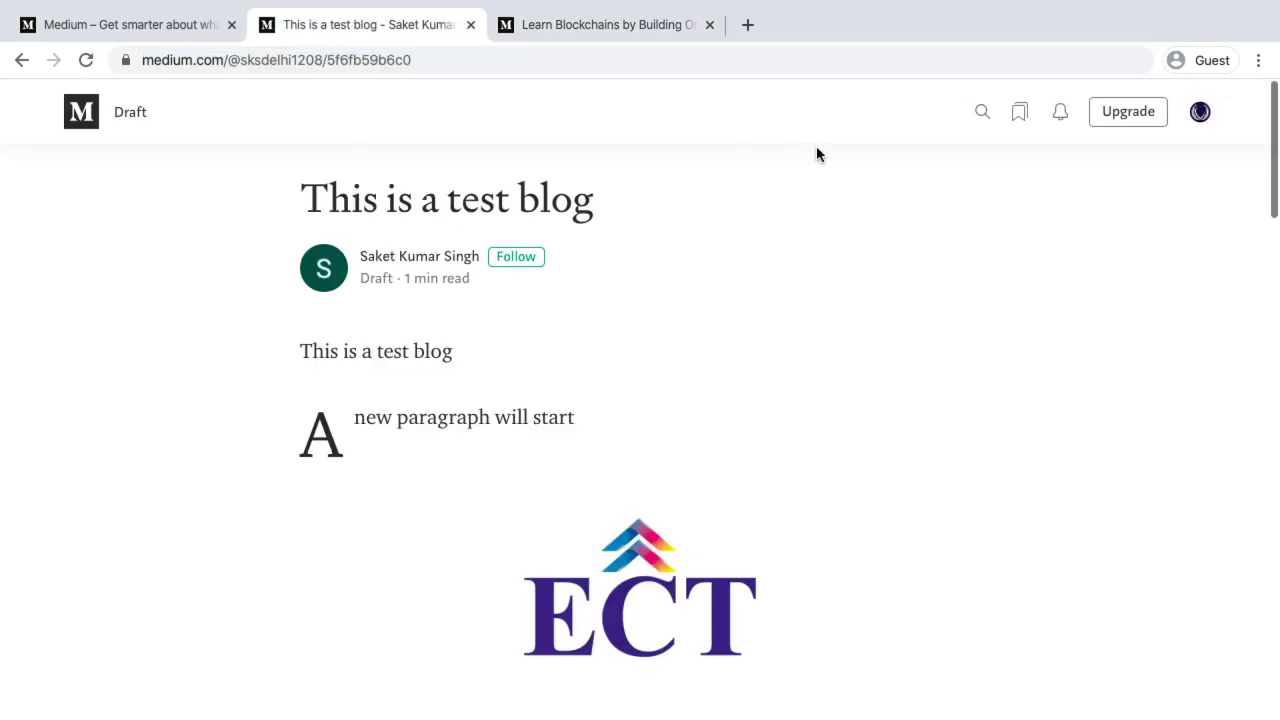
pyautogui.click(1199, 112)
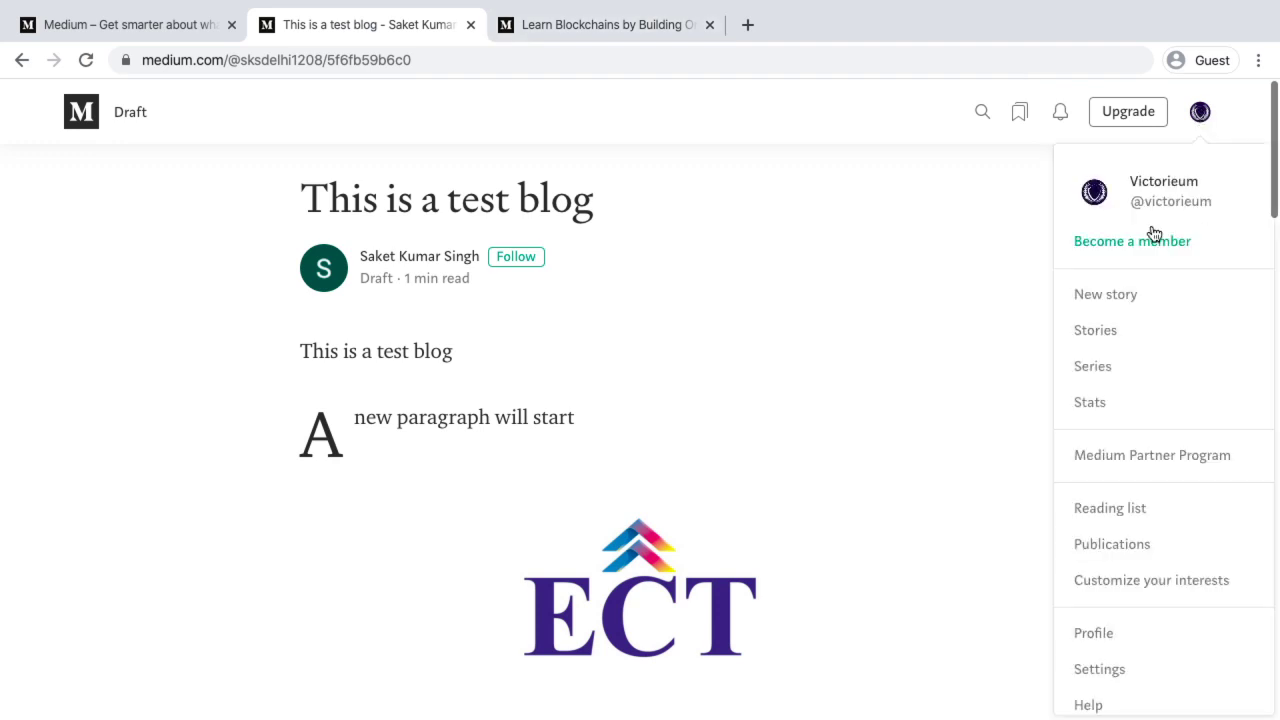
pyautogui.click(1117, 296)
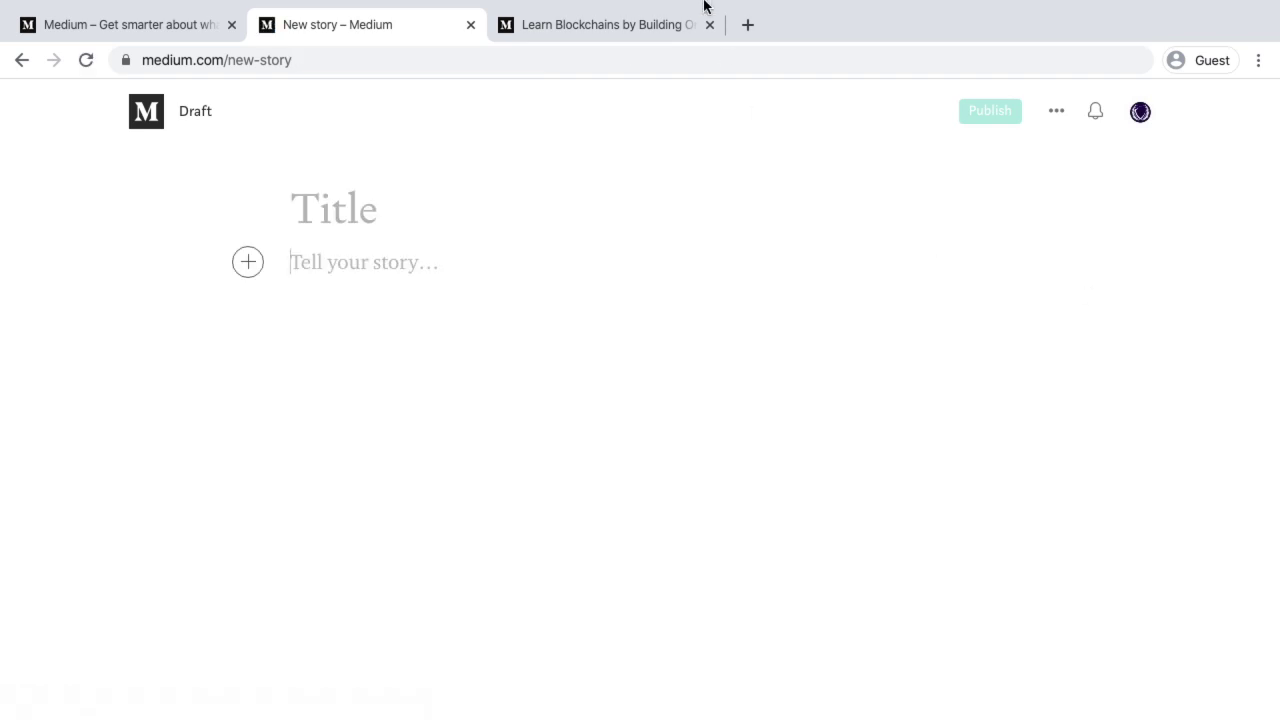
# Copy the blockchain article's three opening paragraphs and paste them into the new story
pyautogui.click(660, 26)
pyautogui.scroll(-10, 621, 435)
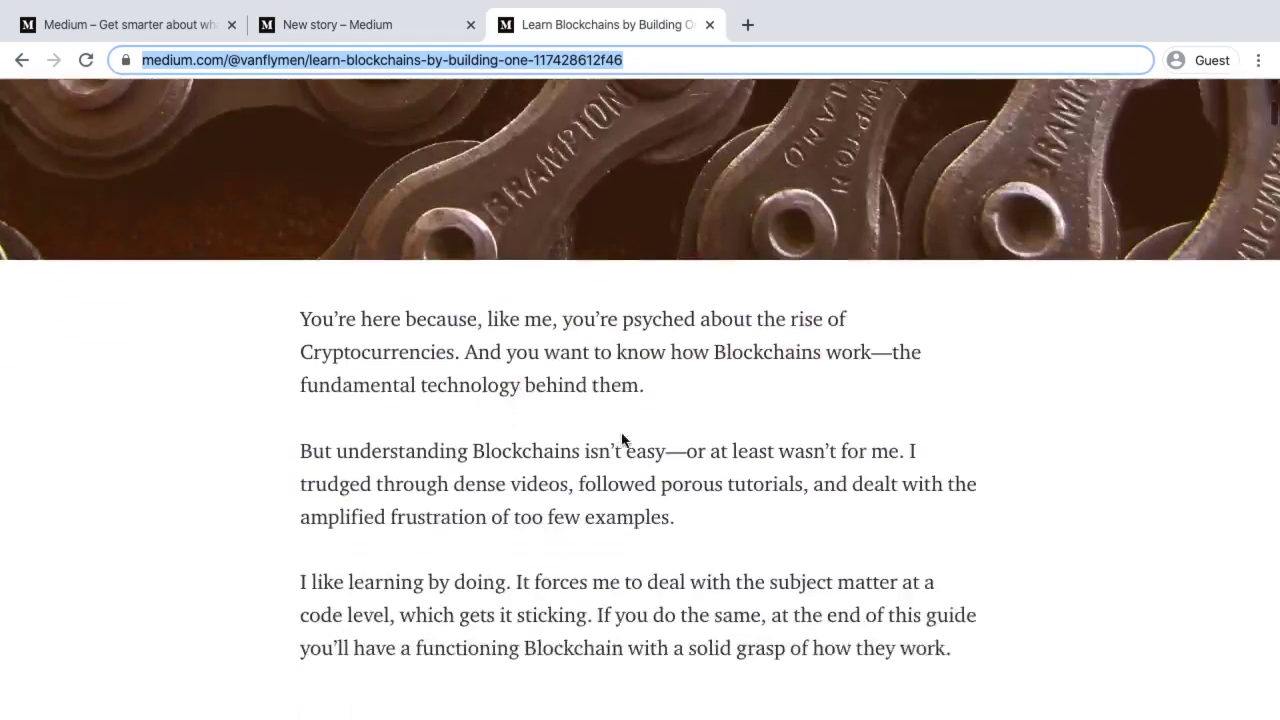
pyautogui.moveTo(307, 180); pyautogui.dragTo(962, 517)
pyautogui.press('super+c')
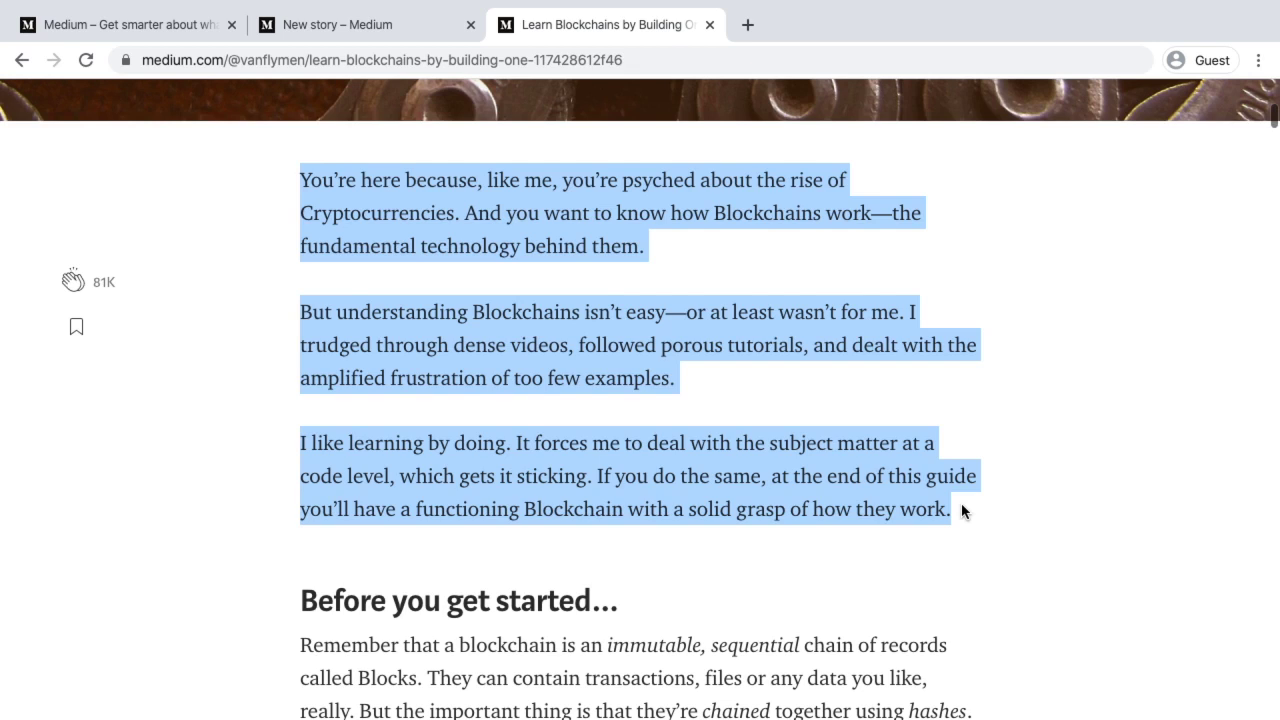
pyautogui.click(370, 26)
pyautogui.press('super+v')
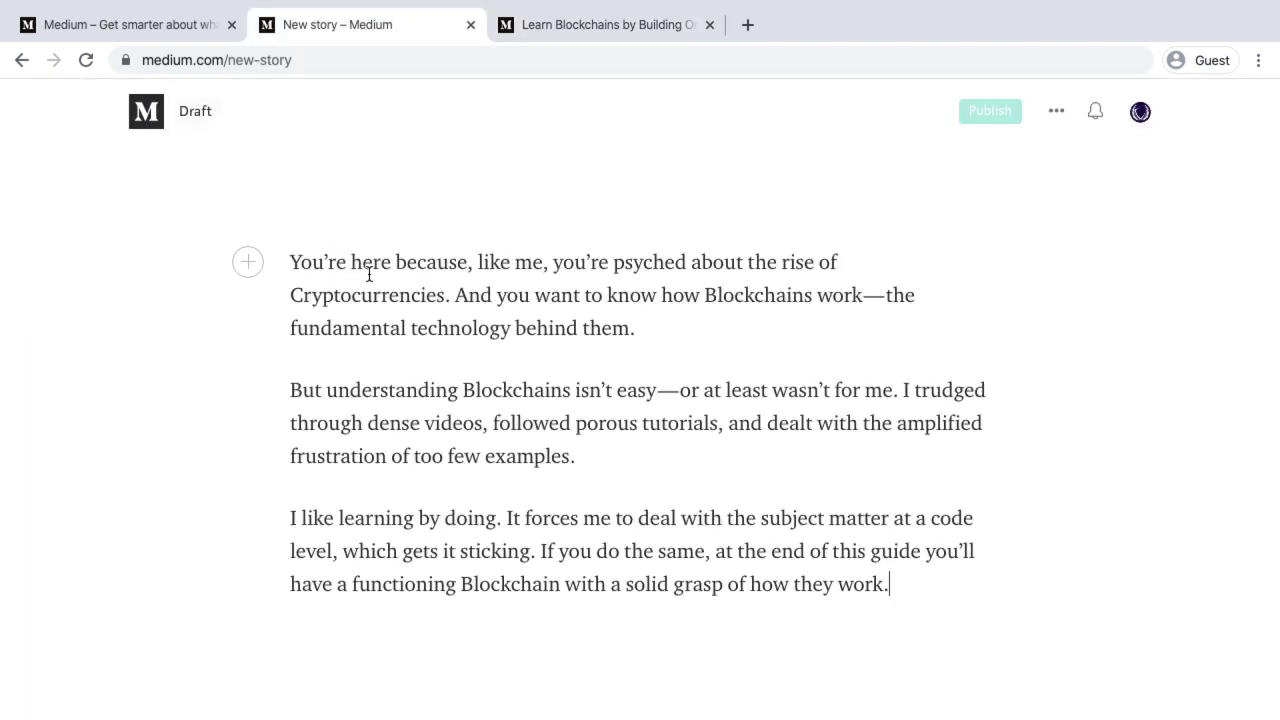
pyautogui.click(290, 262)
# Make the first pasted paragraph a large heading and the second a subheading
pyautogui.press('Return')
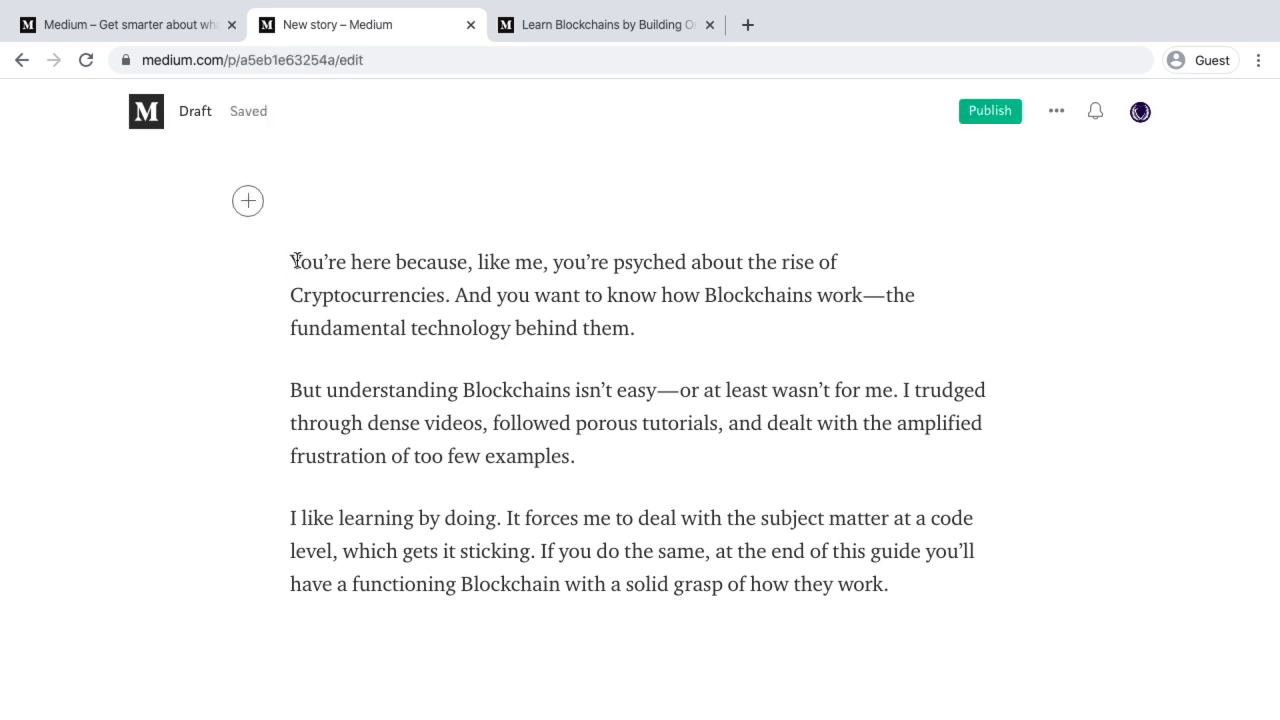
pyautogui.click(300, 260)
pyautogui.moveTo(294, 260); pyautogui.dragTo(640, 324)
pyautogui.click(581, 220)
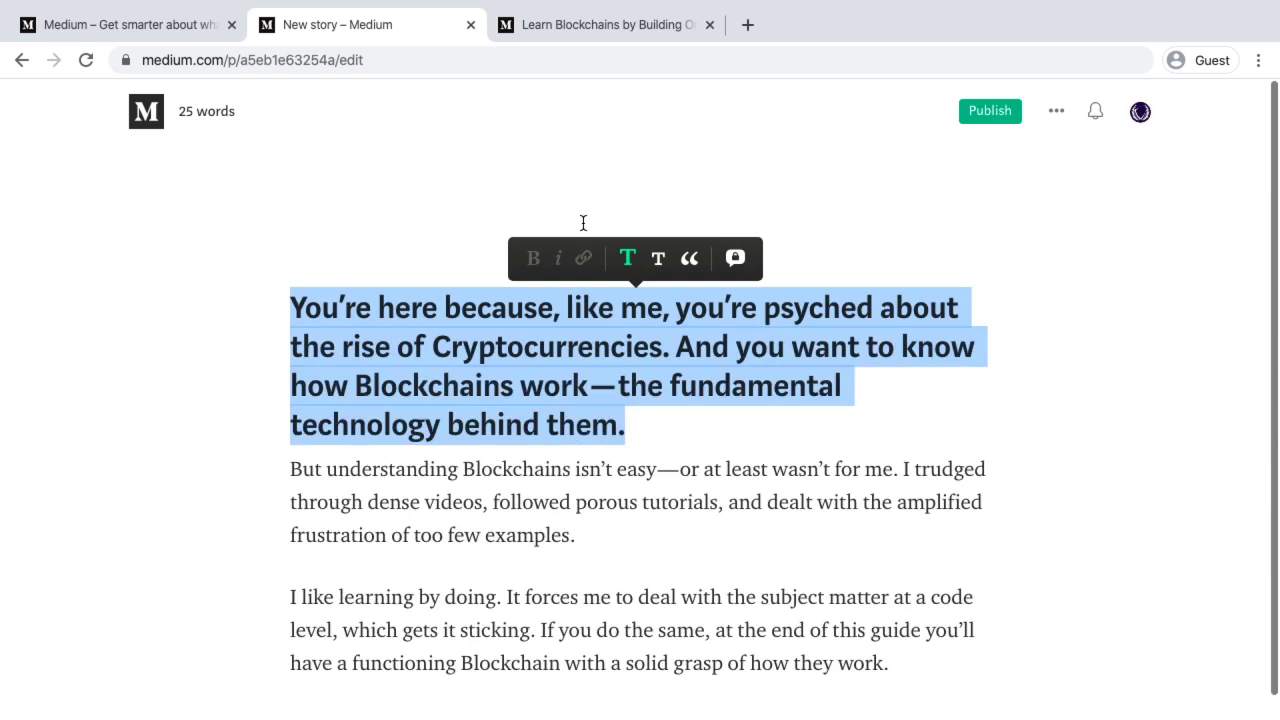
pyautogui.click(634, 432)
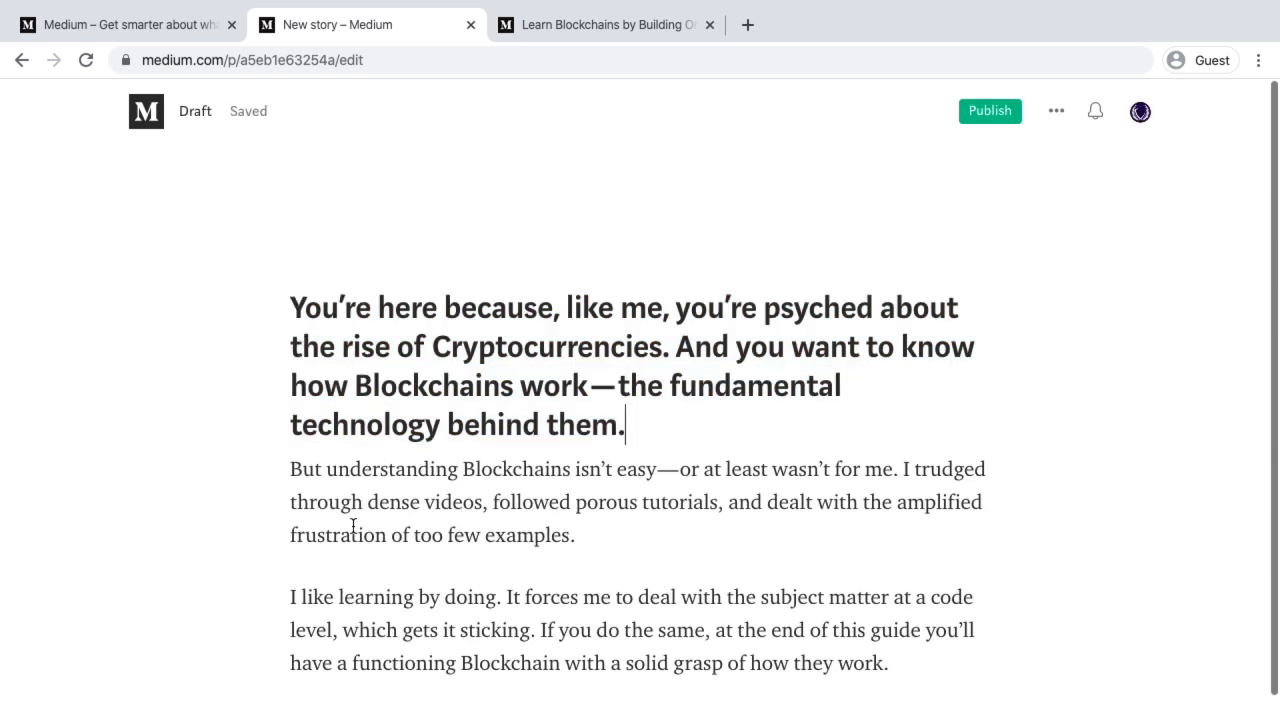
pyautogui.moveTo(292, 479); pyautogui.dragTo(580, 531)
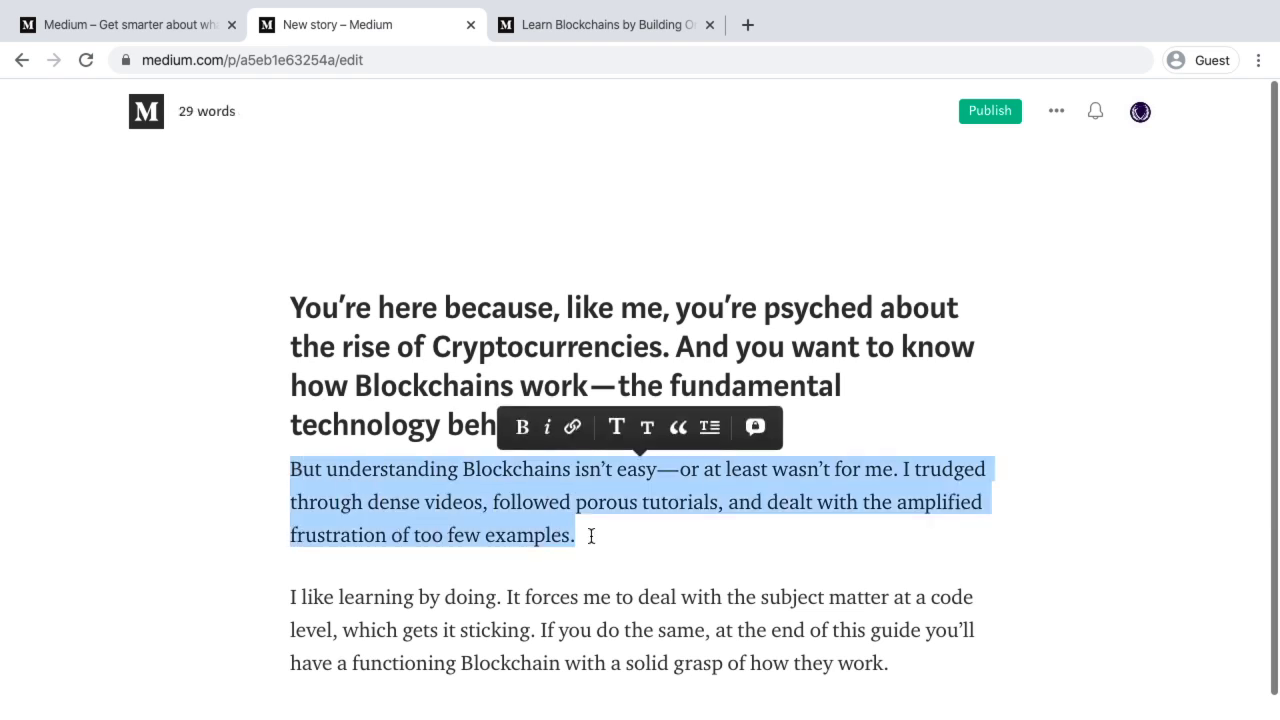
pyautogui.click(648, 428)
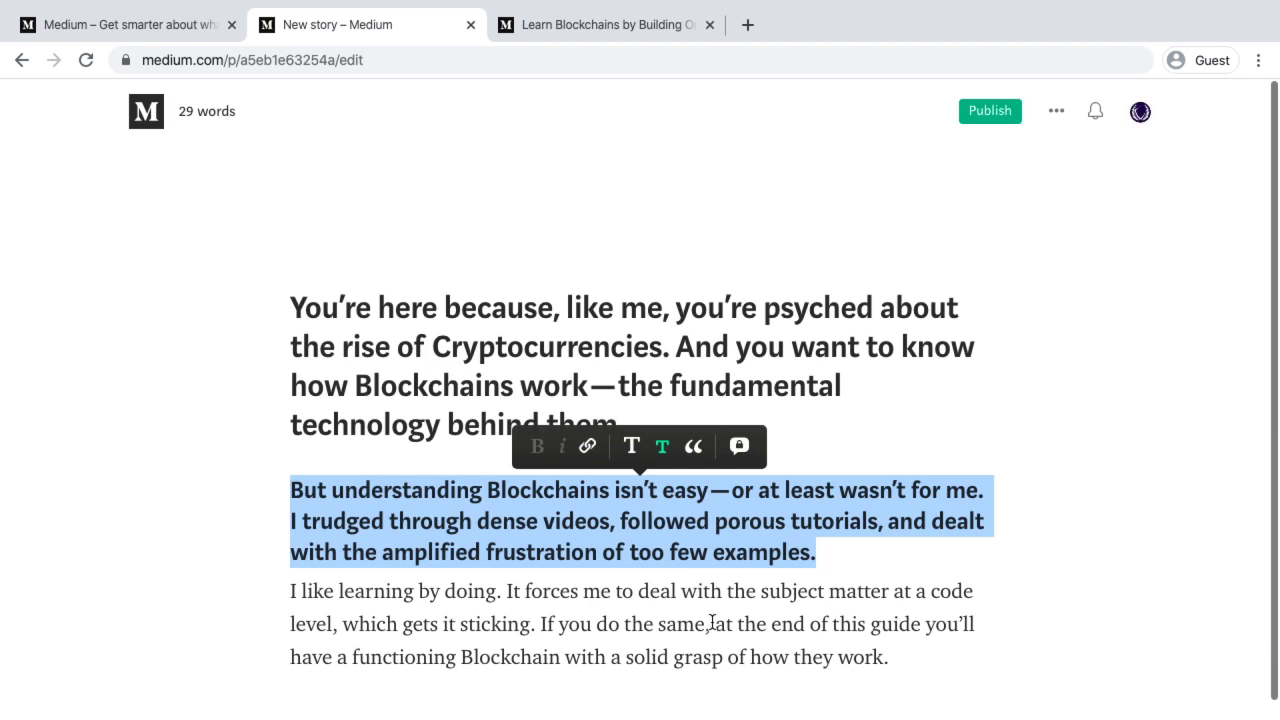
# Add a 'This is a Subtitle' line after the paragraphs, trying and then removing a drop cap
pyautogui.click(318, 682)
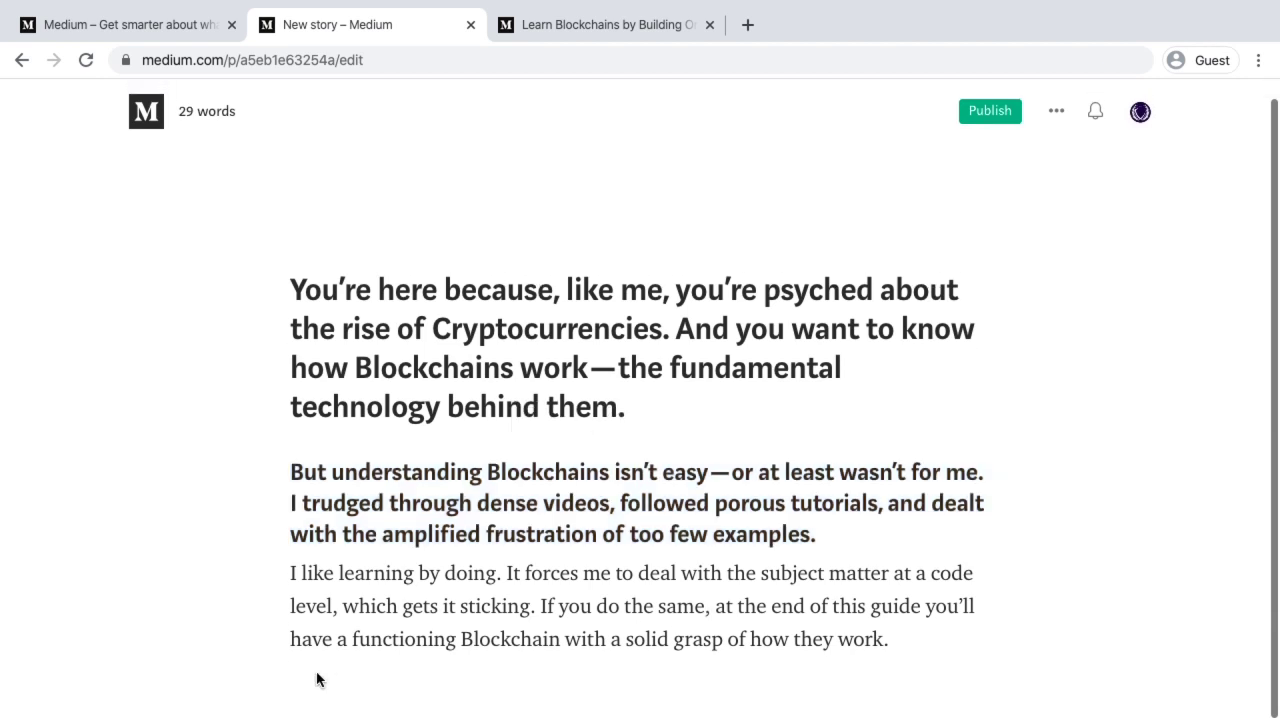
pyautogui.press('Return')
pyautogui.press('Return')
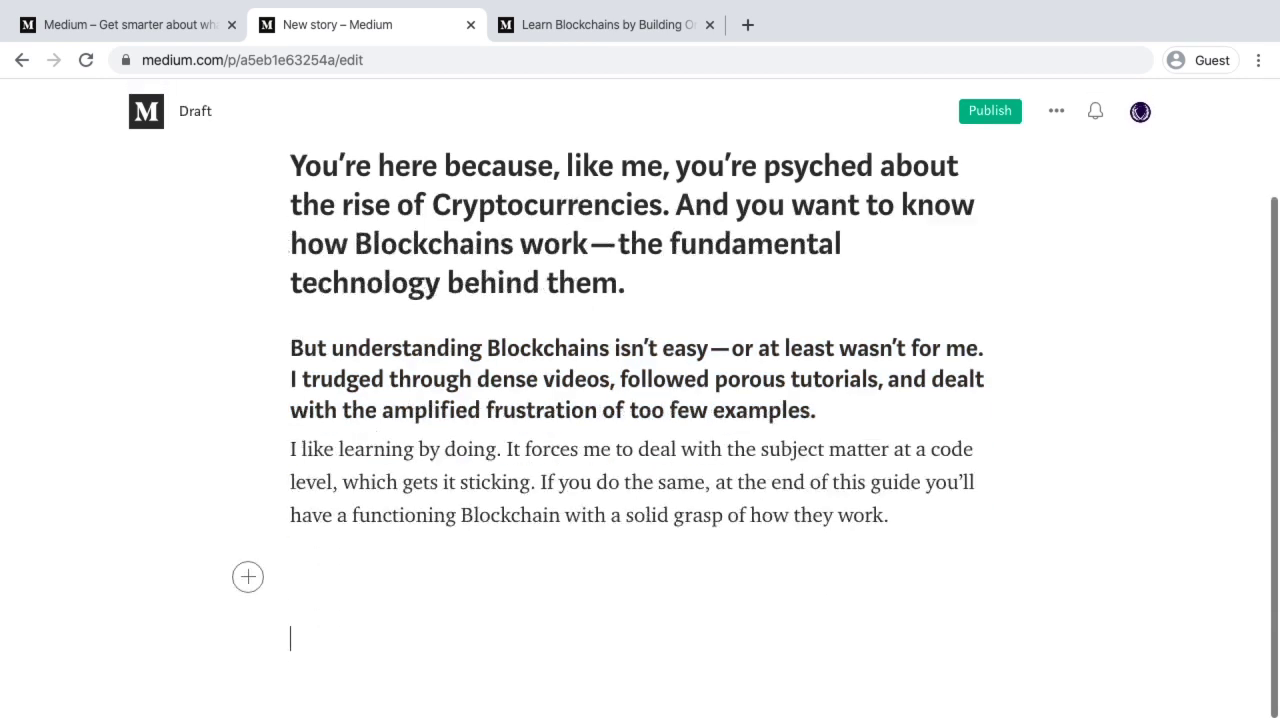
pyautogui.write('This is a Subtitle')
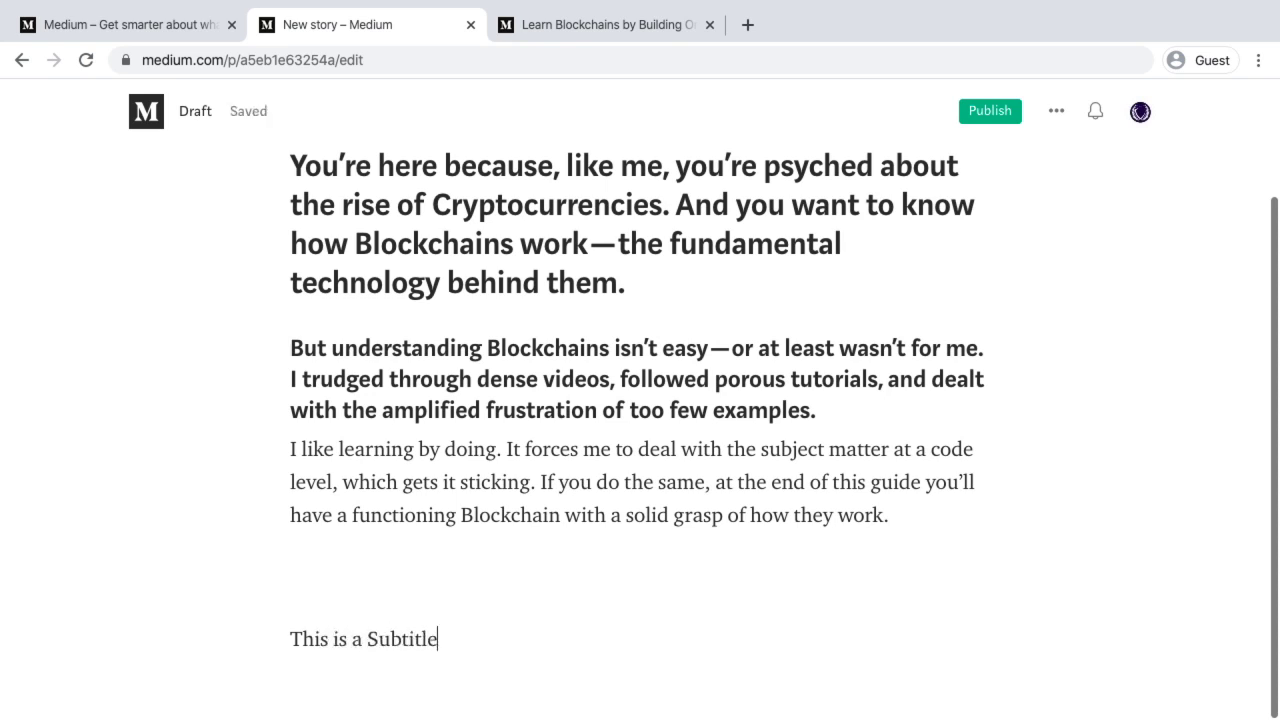
pyautogui.moveTo(295, 637); pyautogui.dragTo(447, 627)
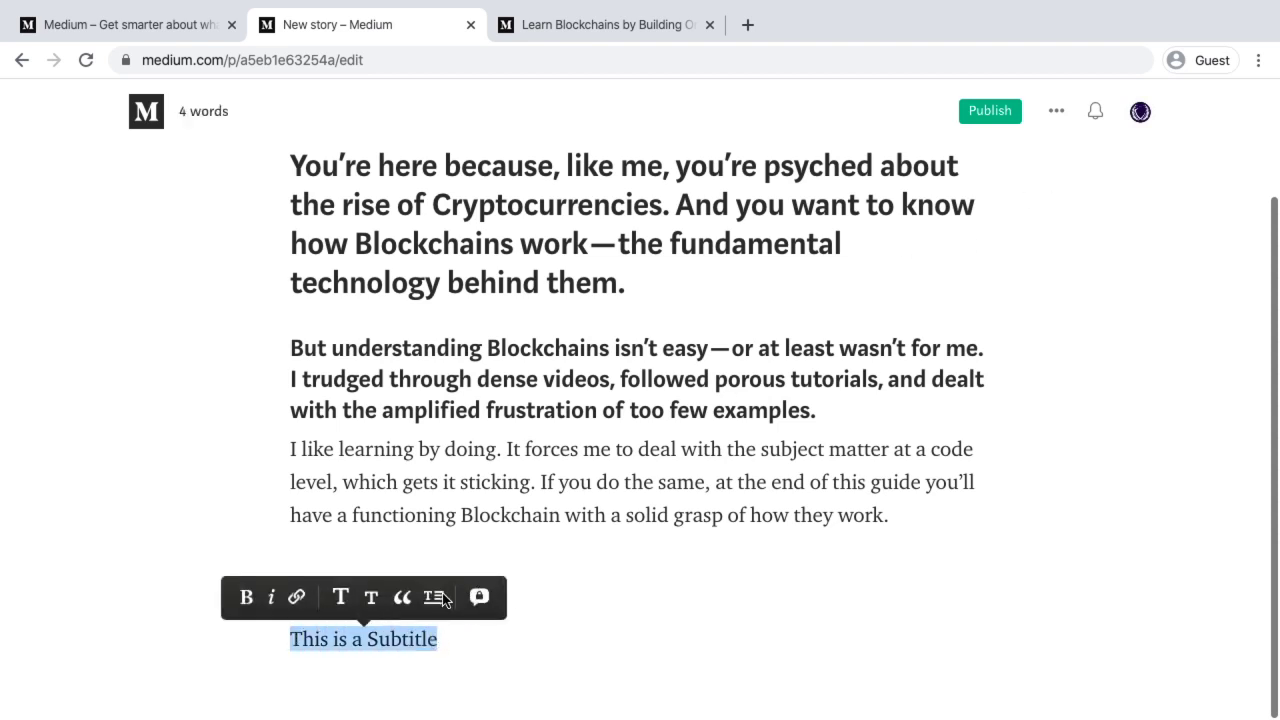
pyautogui.click(433, 597)
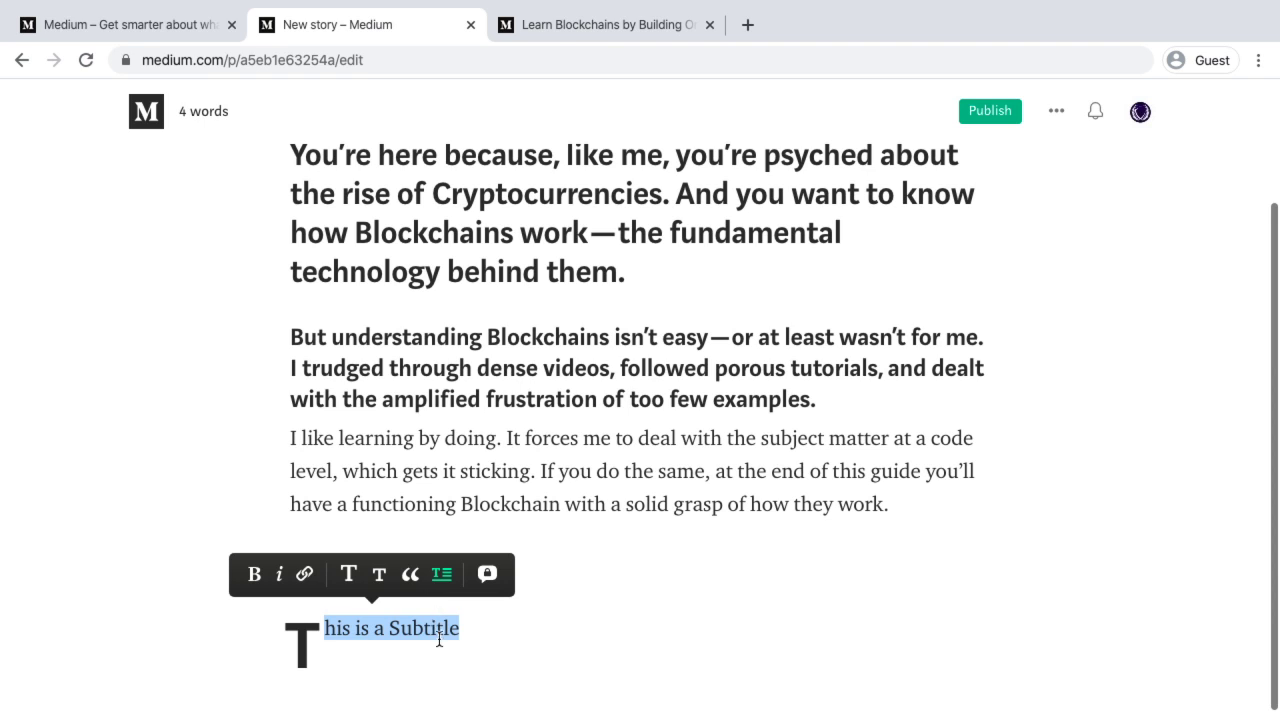
pyautogui.click(441, 573)
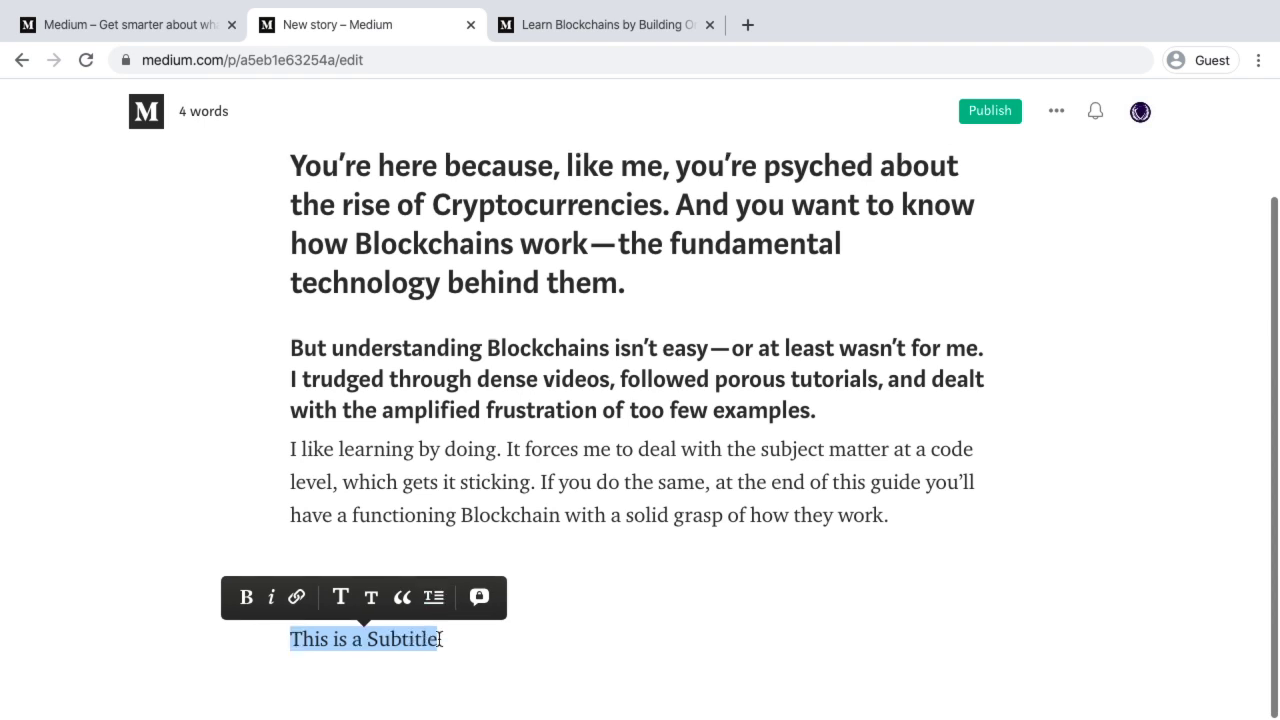
pyautogui.click(1056, 113)
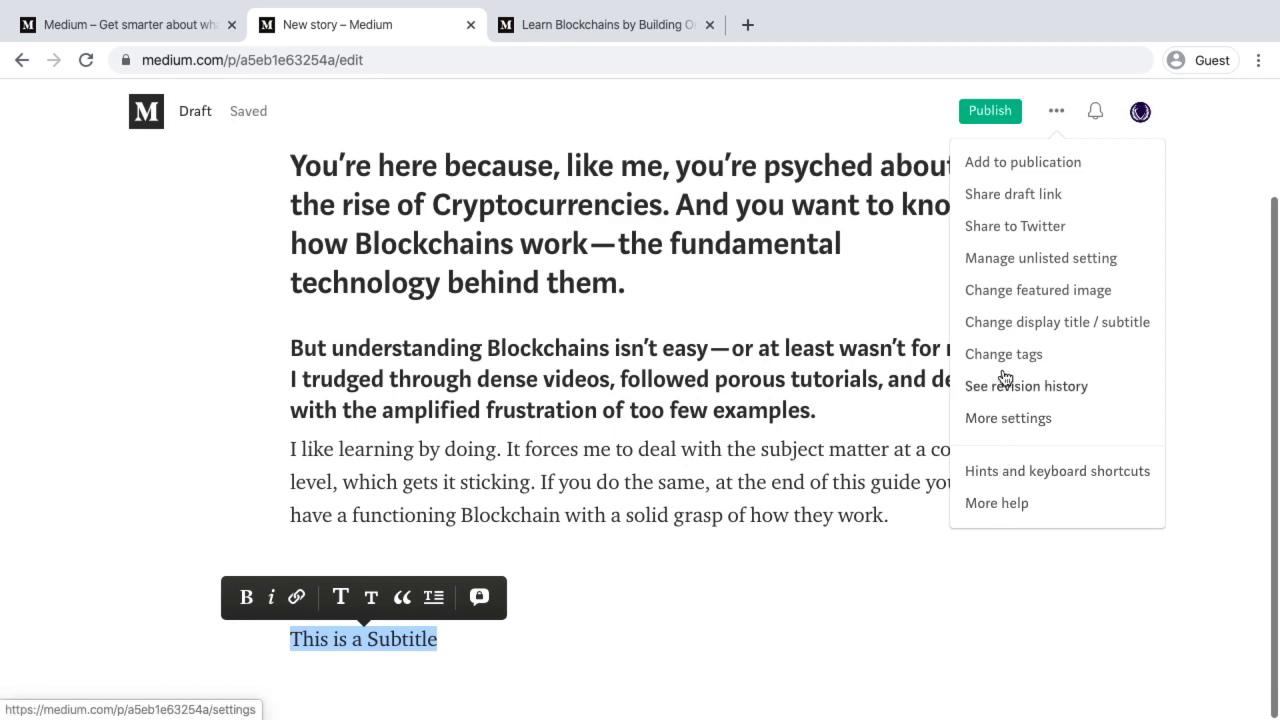
pyautogui.click(1043, 322)
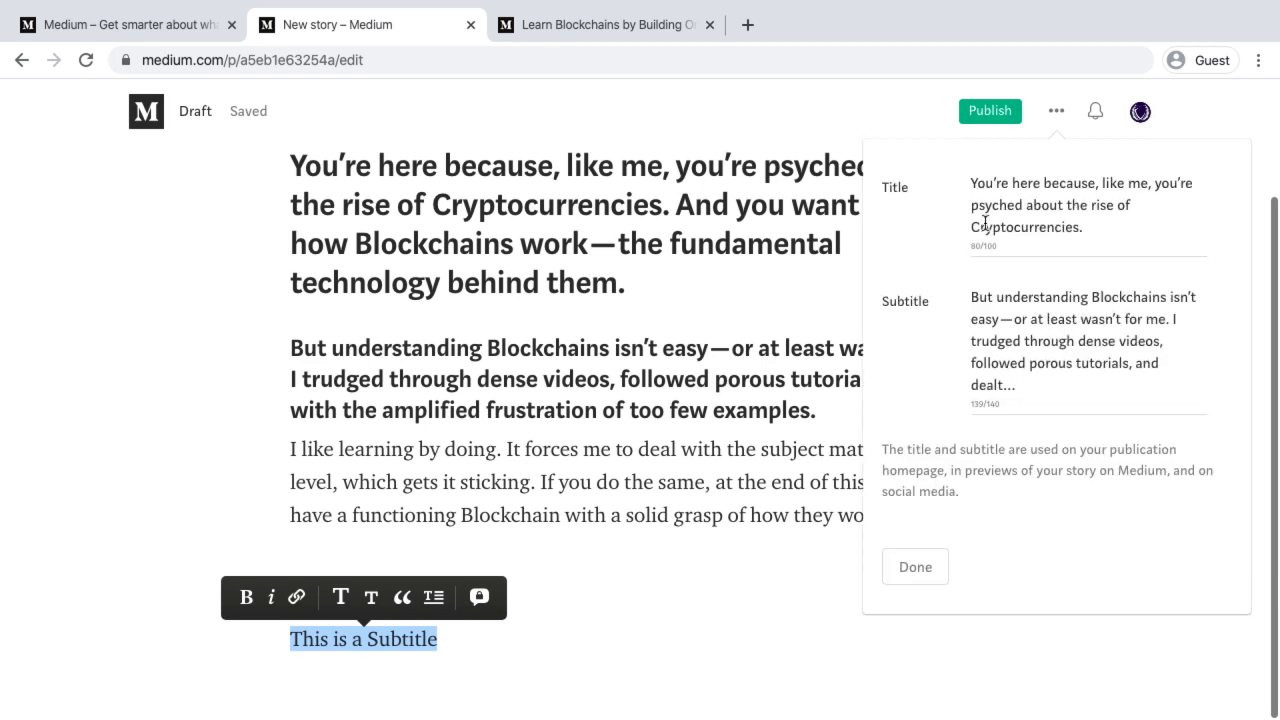
pyautogui.click(922, 566)
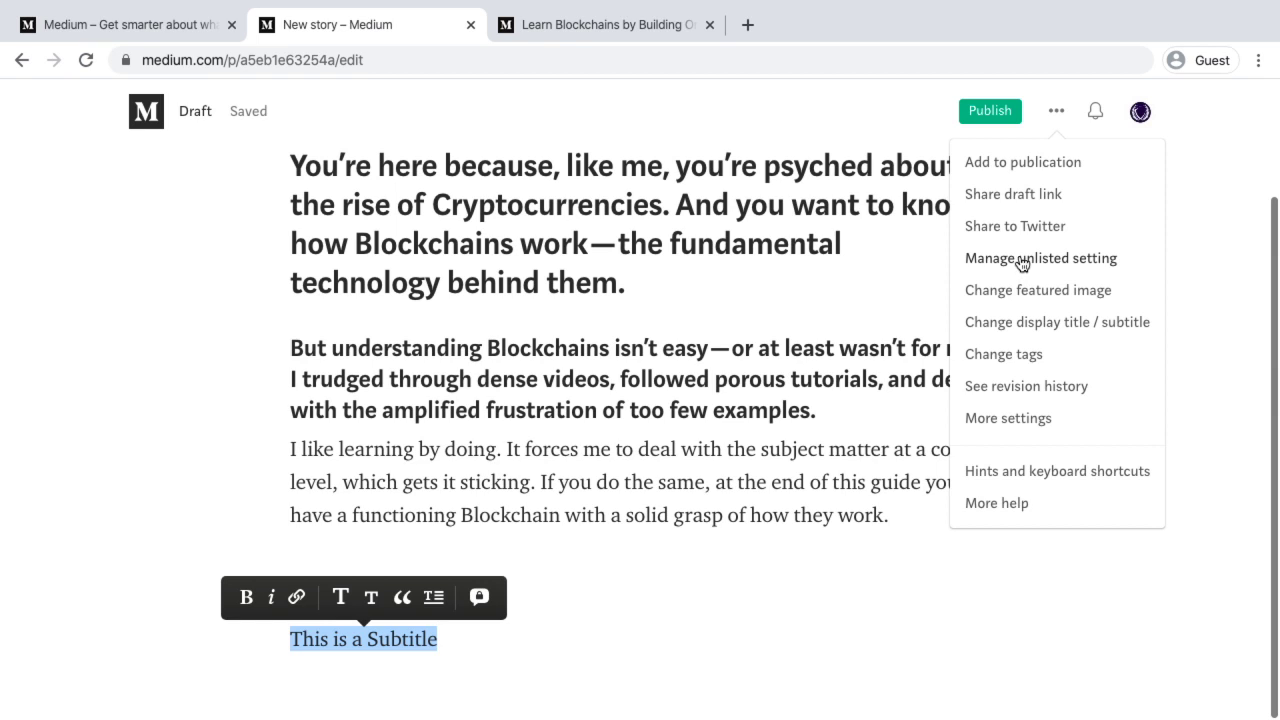
pyautogui.click(632, 449)
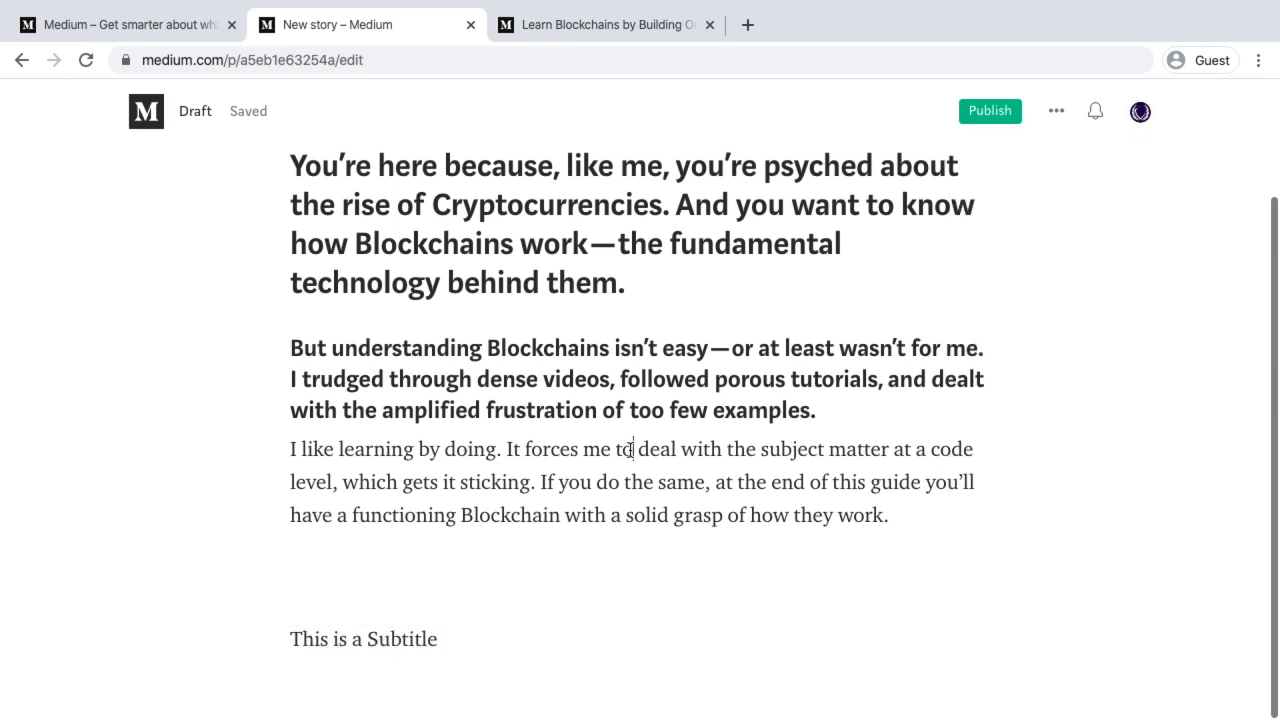
# Scroll the blockchain tutorial article back to the top and go to the Medium home page
pyautogui.scroll(3, 632, 449)
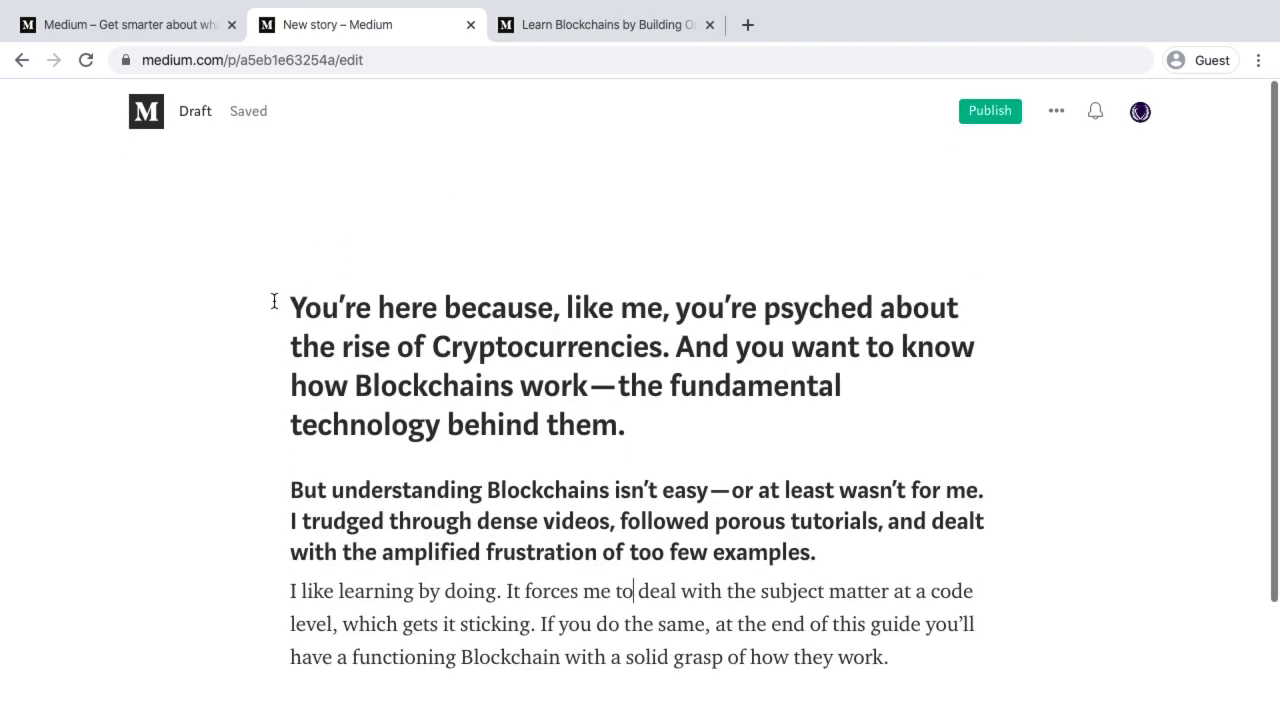
pyautogui.click(590, 24)
pyautogui.scroll(4, 615, 480)
pyautogui.scroll(-10, 615, 480)
pyautogui.scroll(-5, 615, 483)
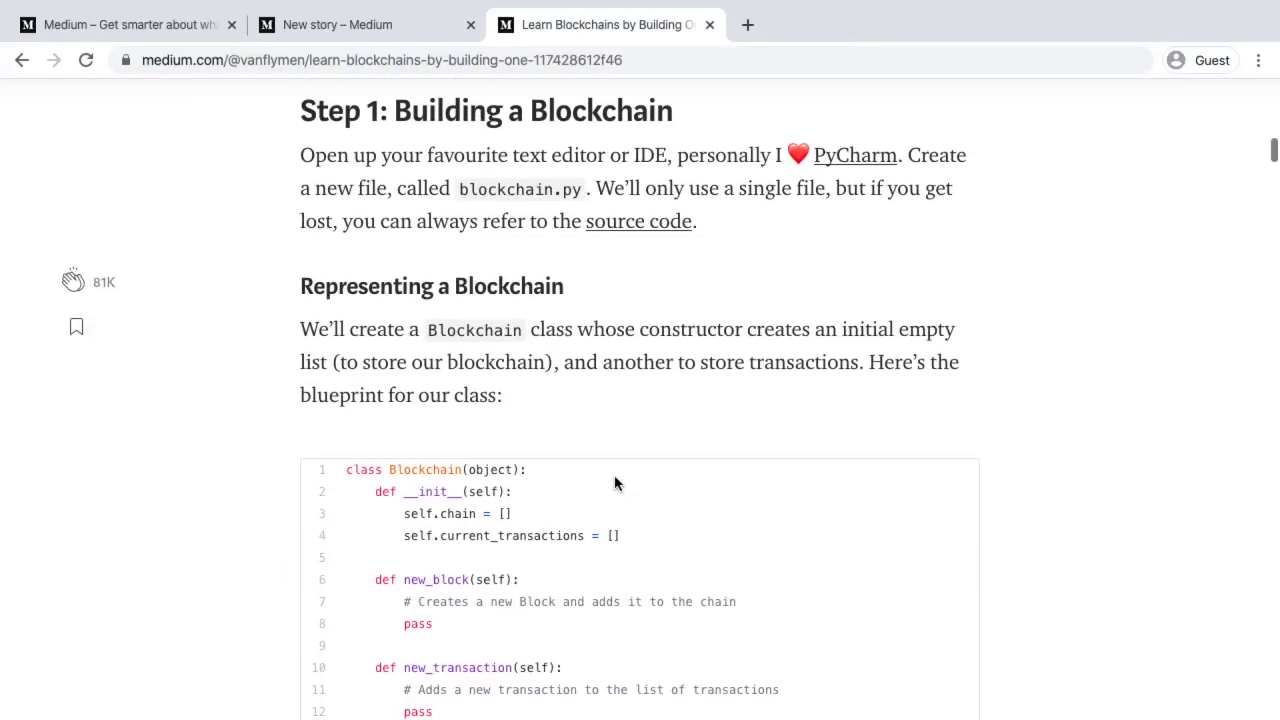
pyautogui.scroll(15, 614, 483)
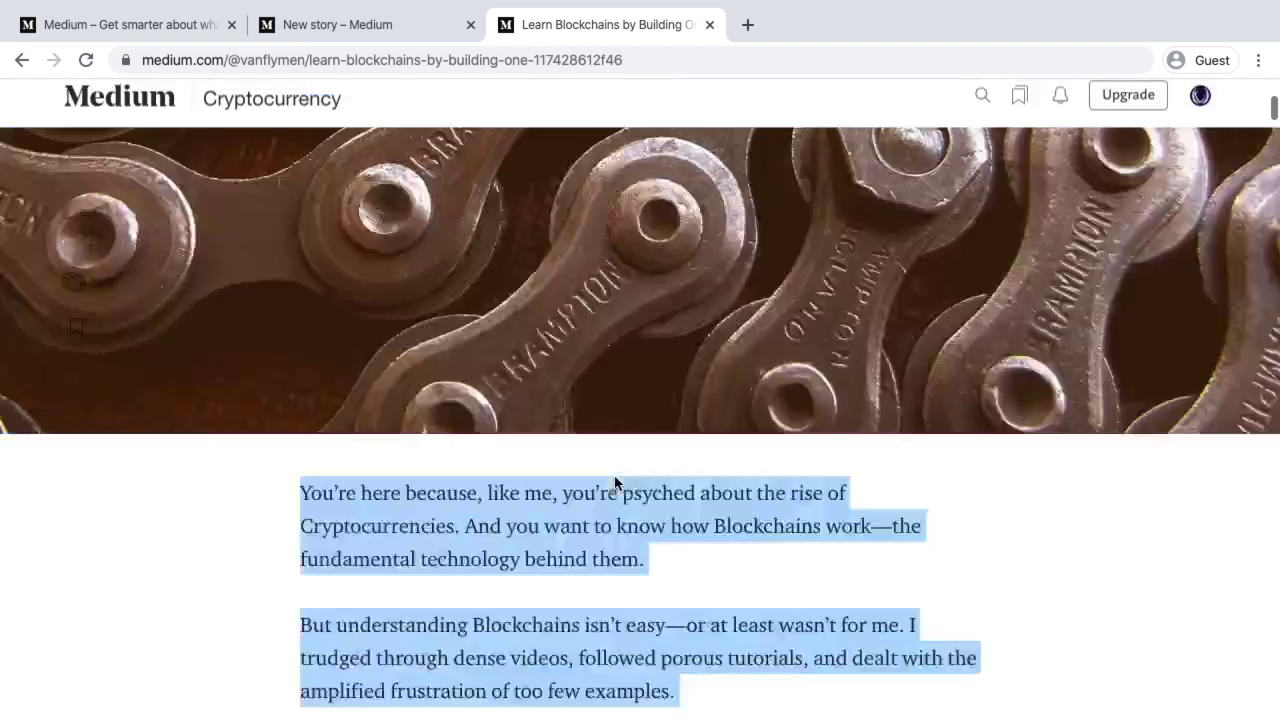
pyautogui.click(135, 122)
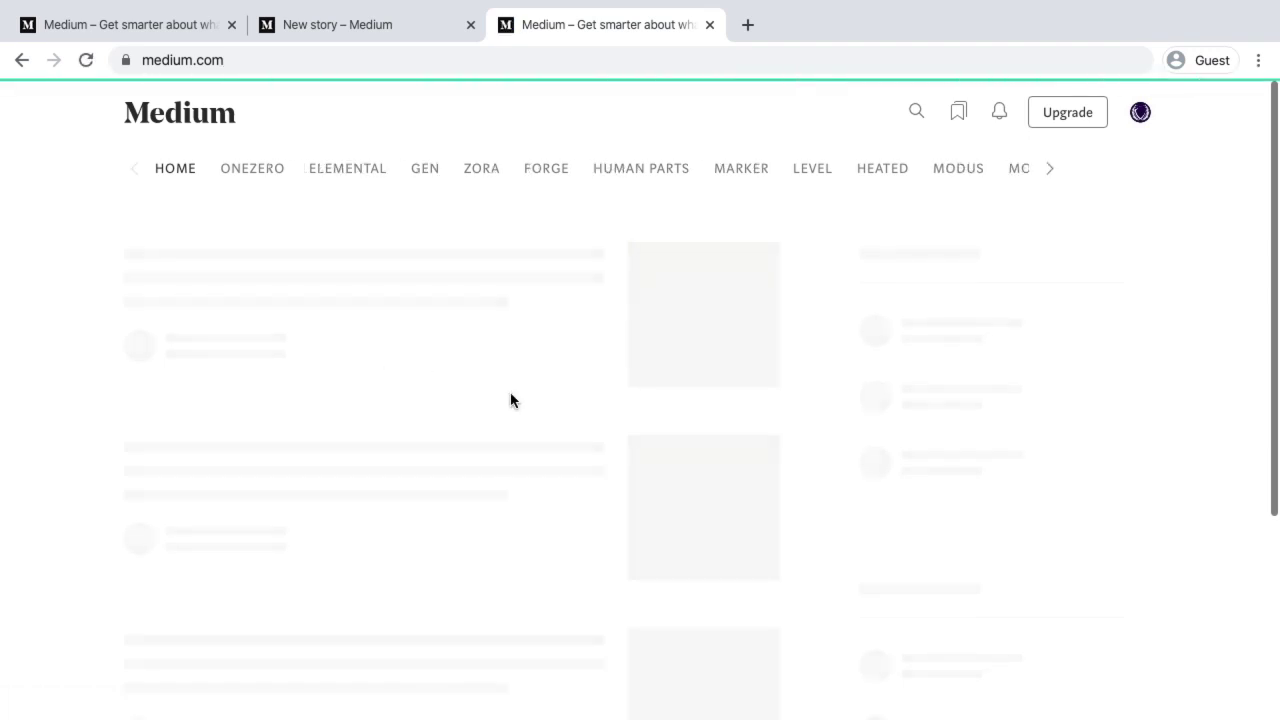
pyautogui.scroll(-10, 511, 401)
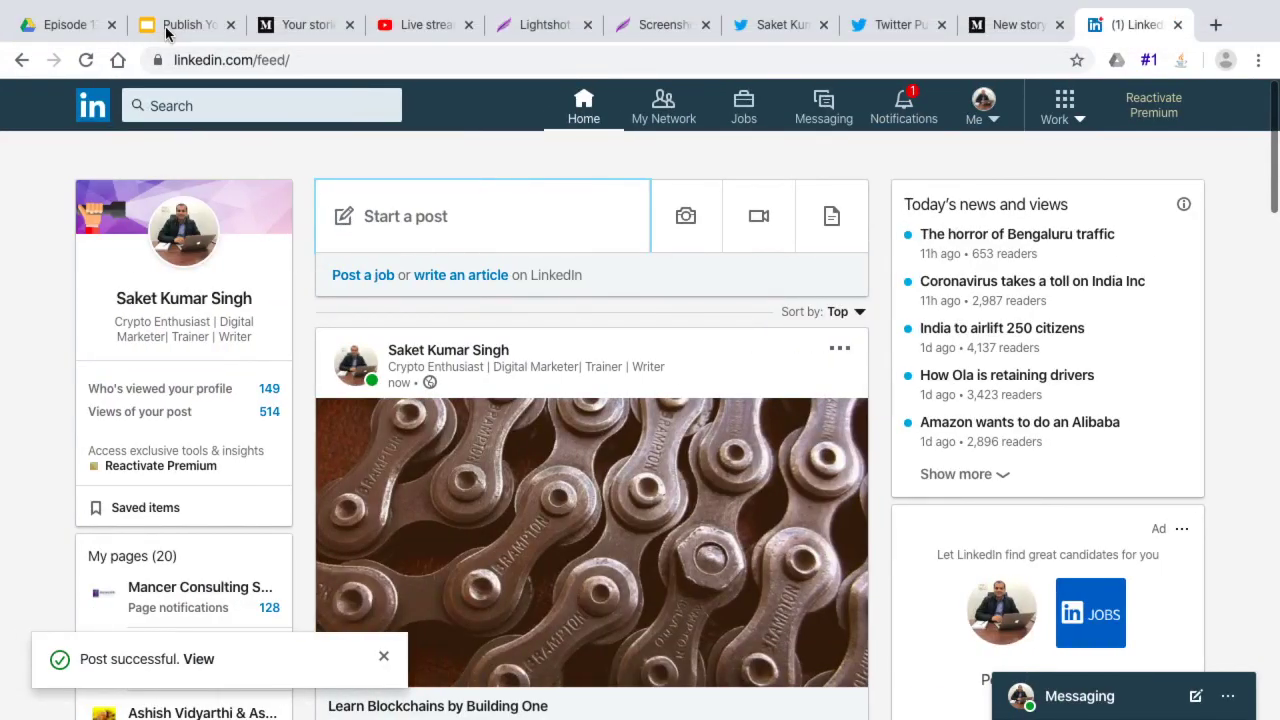
# Review the presentation slides, then return to Medium
pyautogui.click(167, 30)
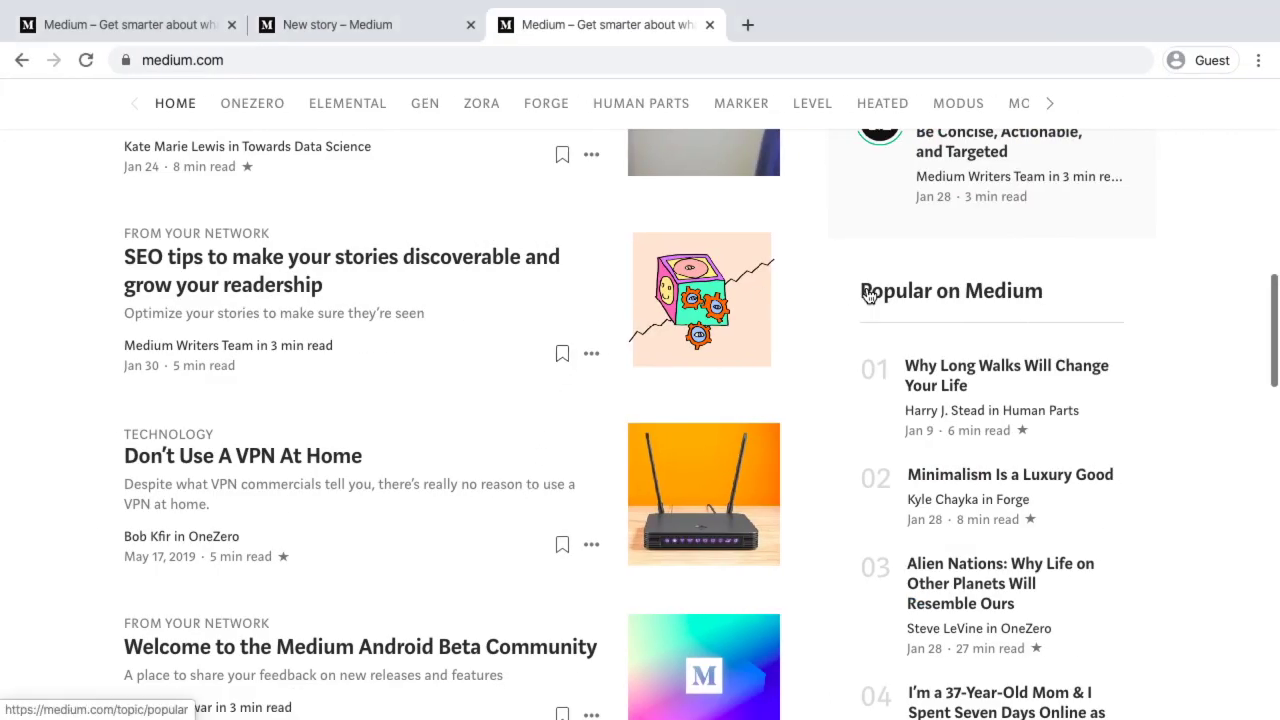
pyautogui.scroll(15, 866, 294)
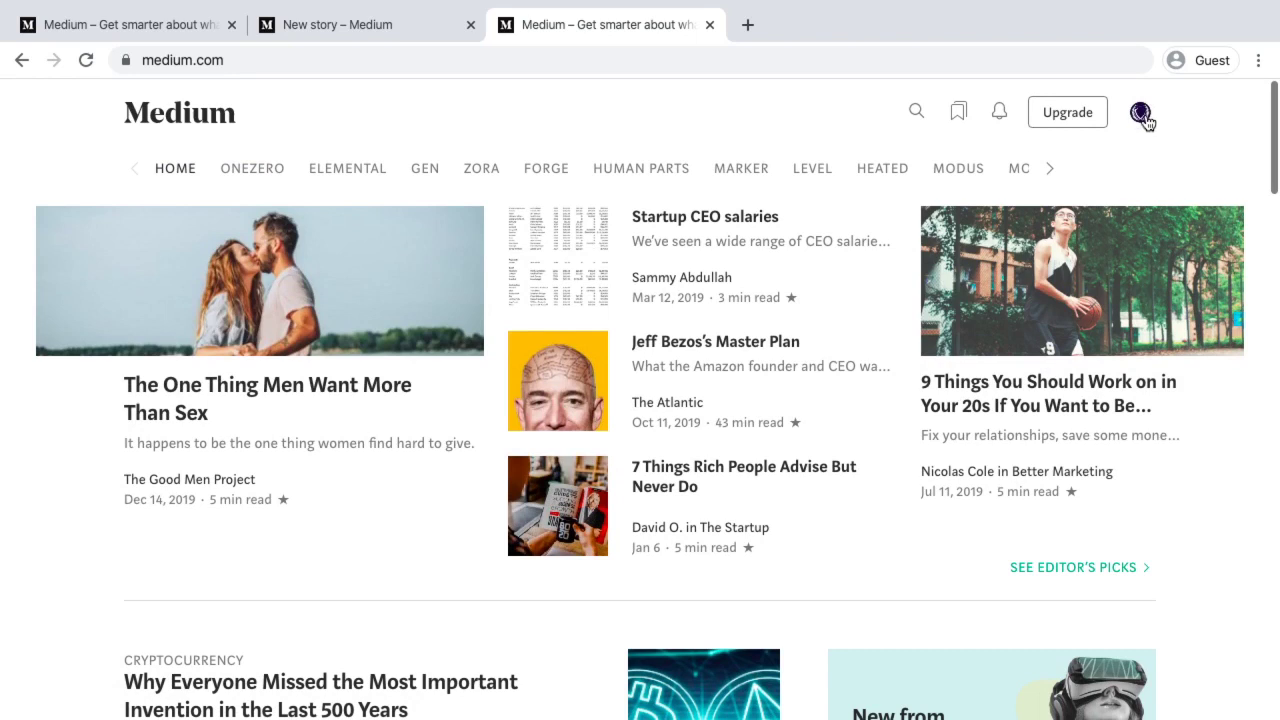
pyautogui.click(1142, 114)
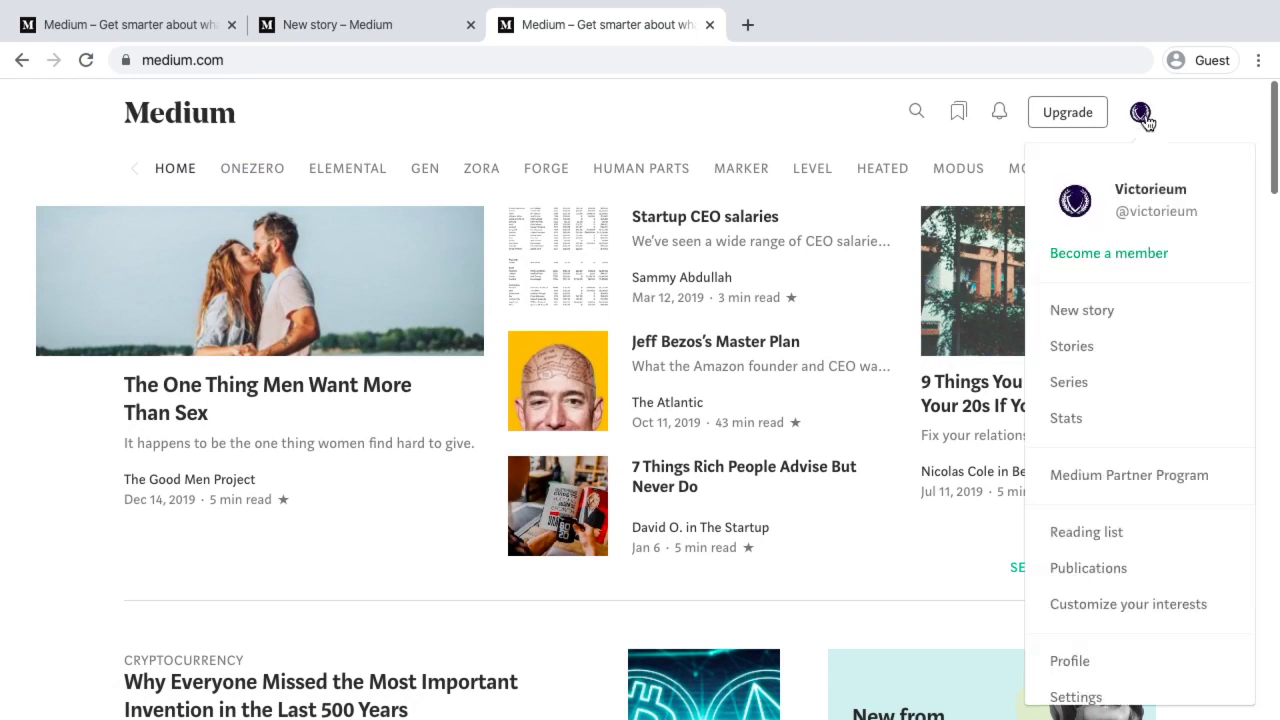
# Open the blockchain draft from your stories and go to its full story settings
pyautogui.click(1072, 346)
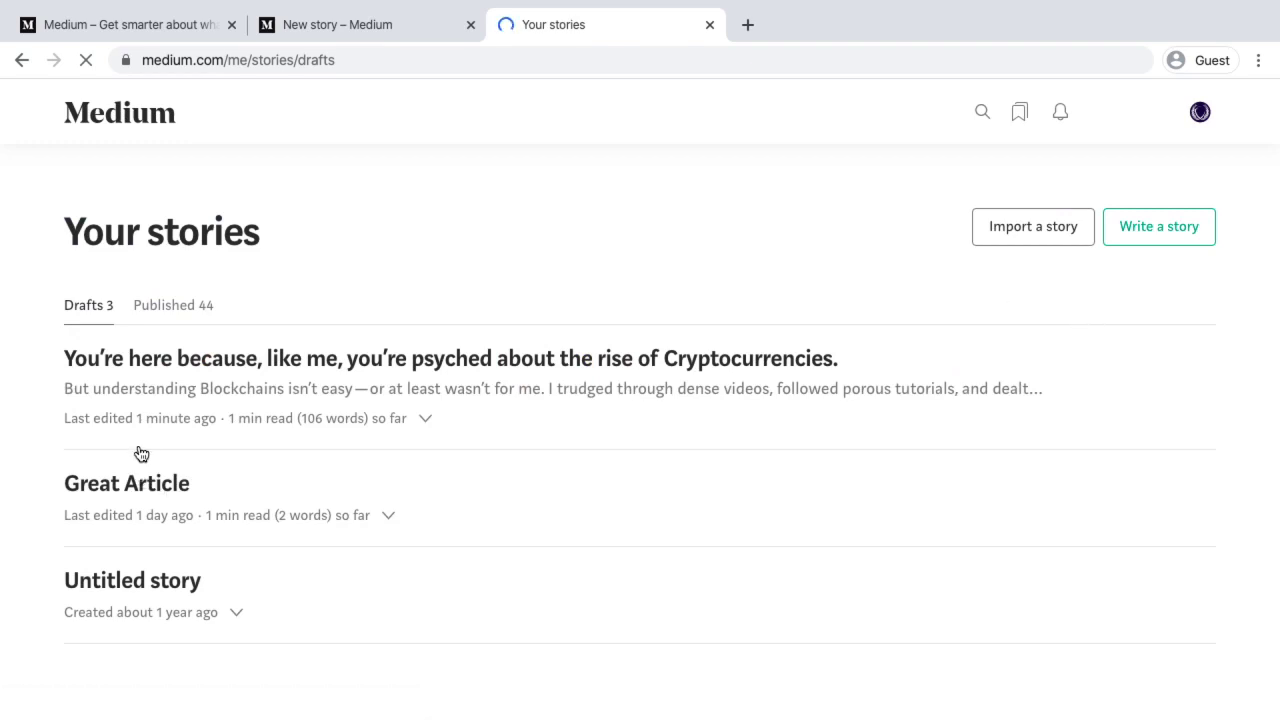
pyautogui.click(203, 363)
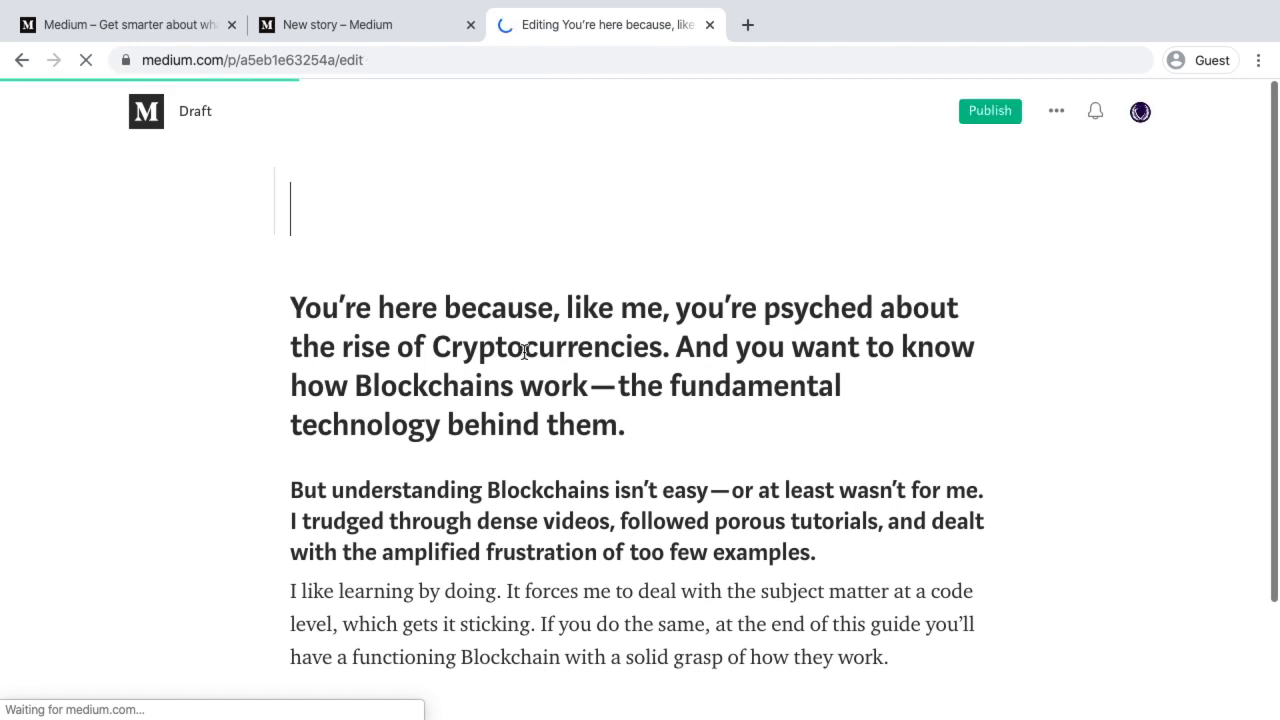
pyautogui.click(590, 386)
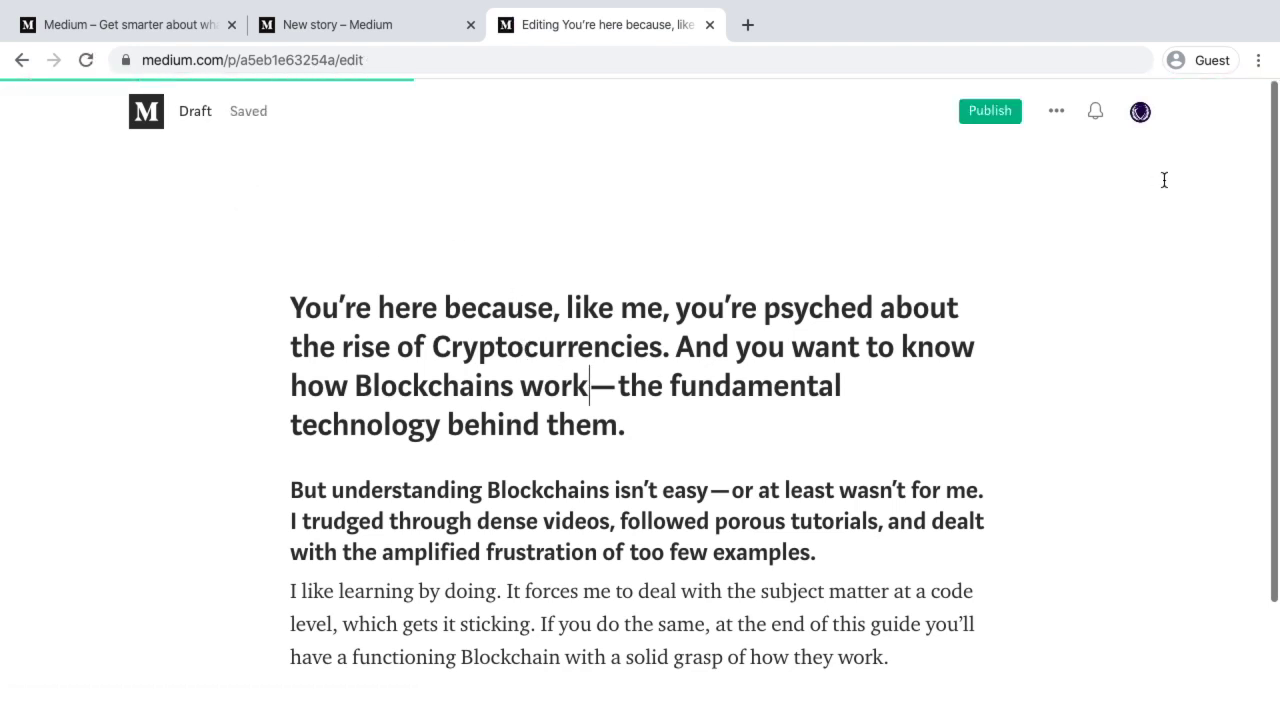
pyautogui.click(1055, 113)
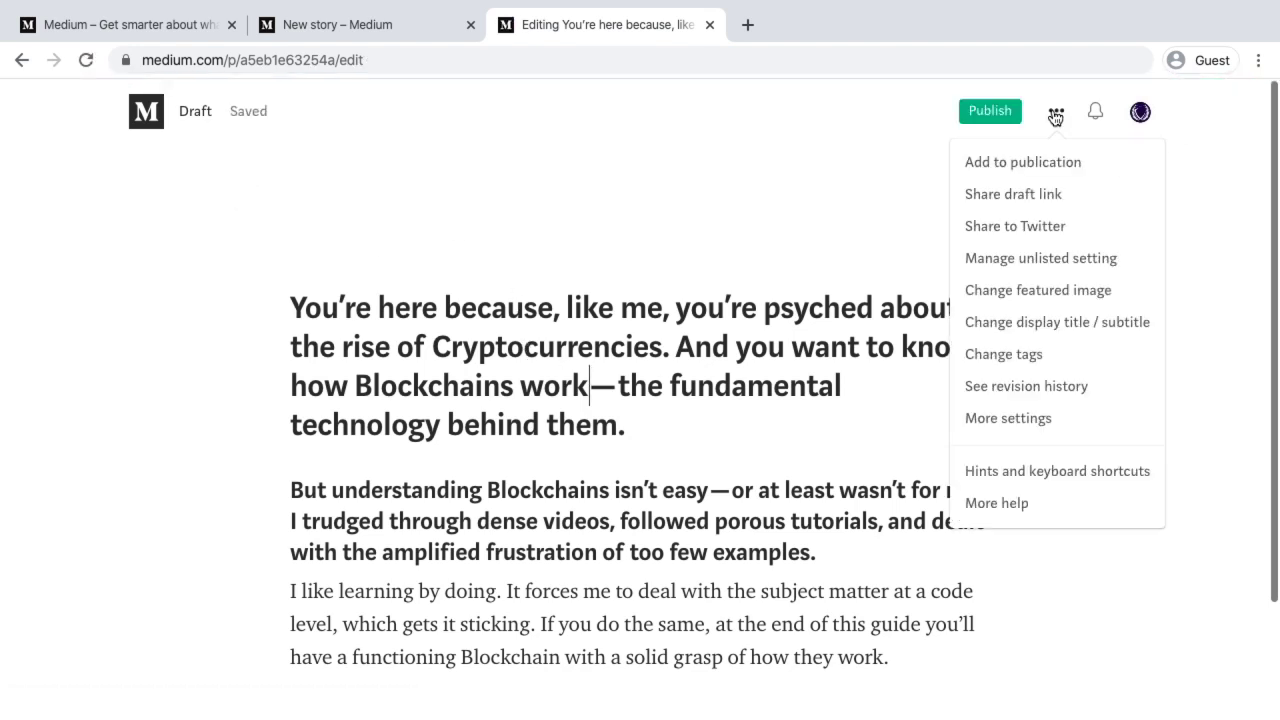
pyautogui.click(1008, 419)
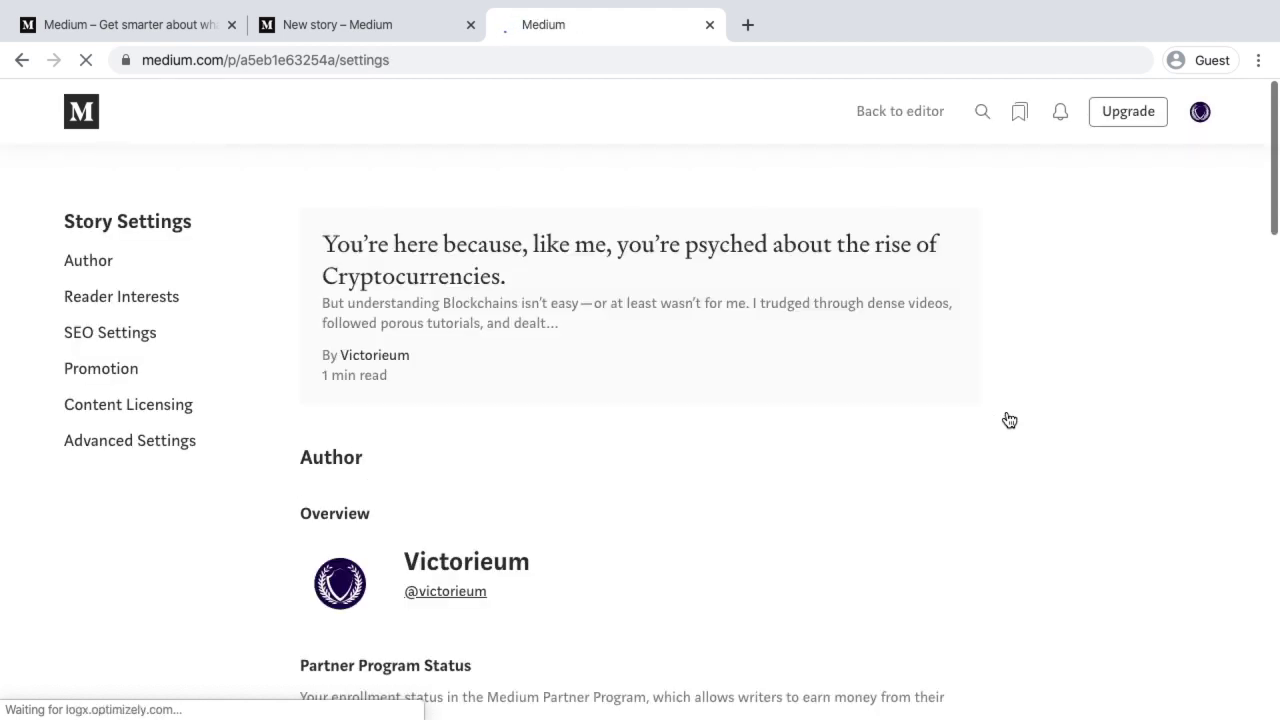
pyautogui.scroll(-8, 359, 374)
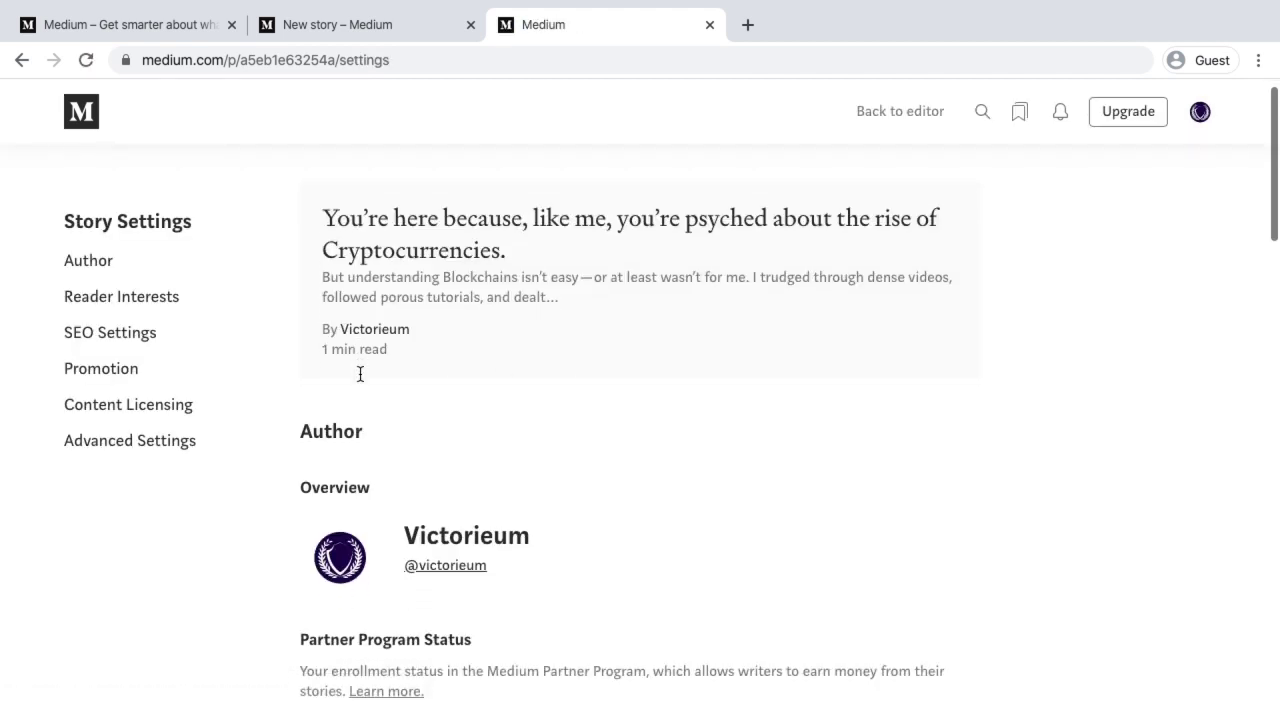
pyautogui.scroll(3, 359, 374)
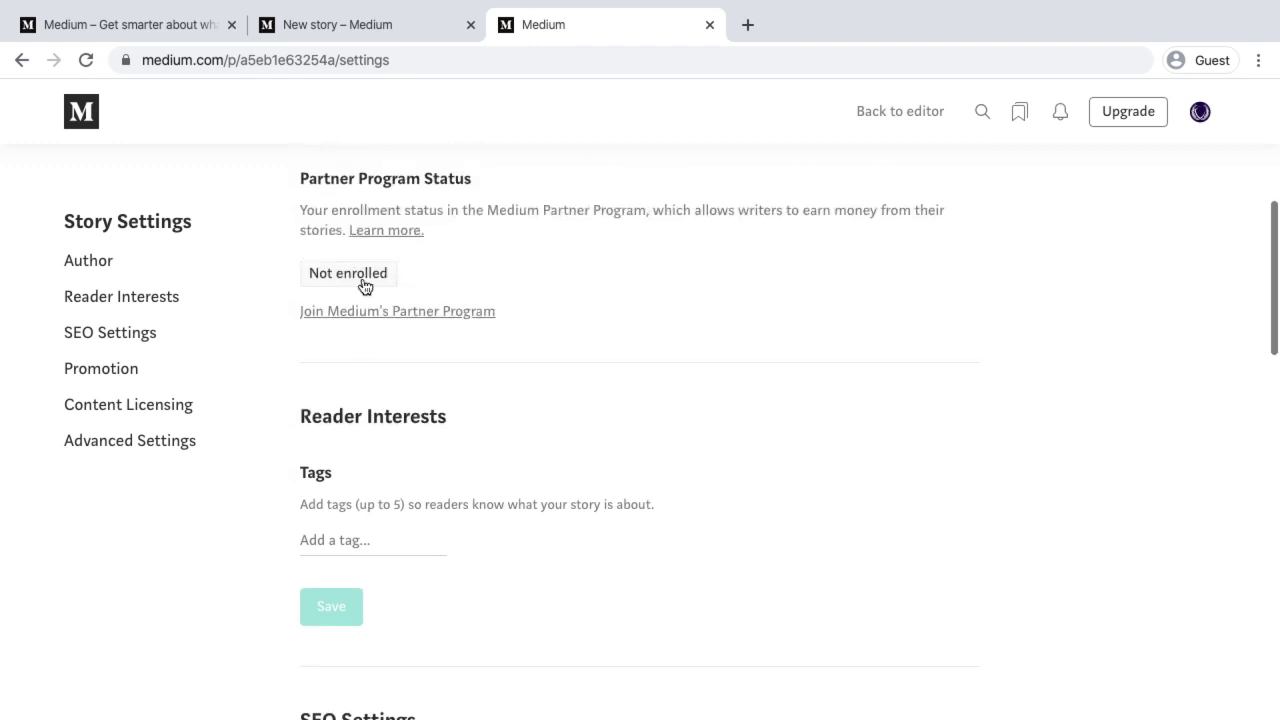
pyautogui.scroll(5, 364, 290)
pyautogui.scroll(2, 366, 265)
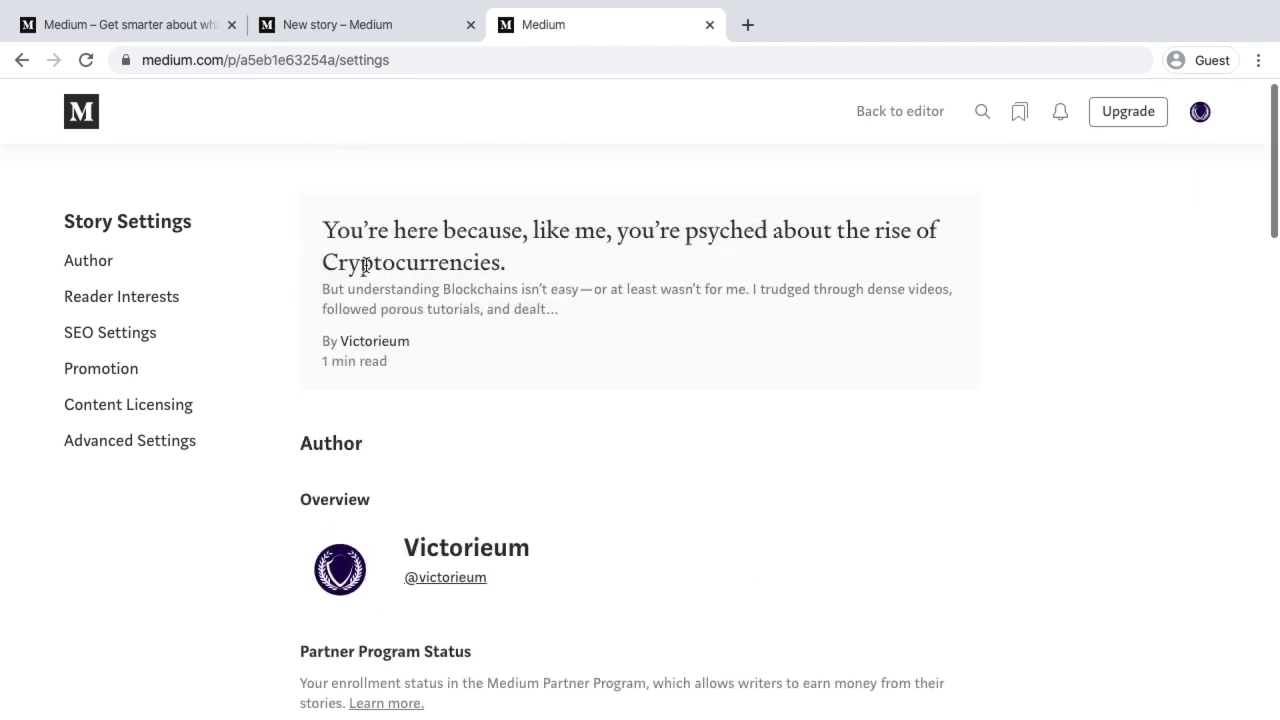
pyautogui.scroll(-4, 377, 425)
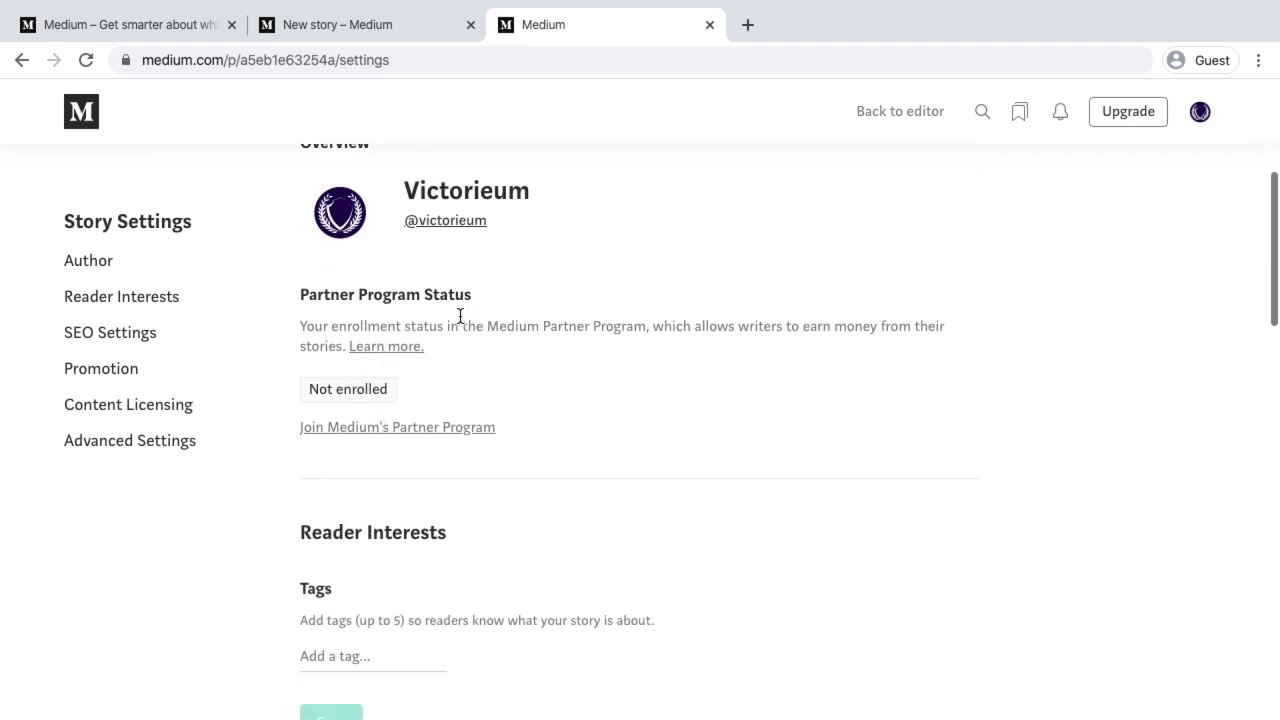
pyautogui.scroll(-2, 460, 316)
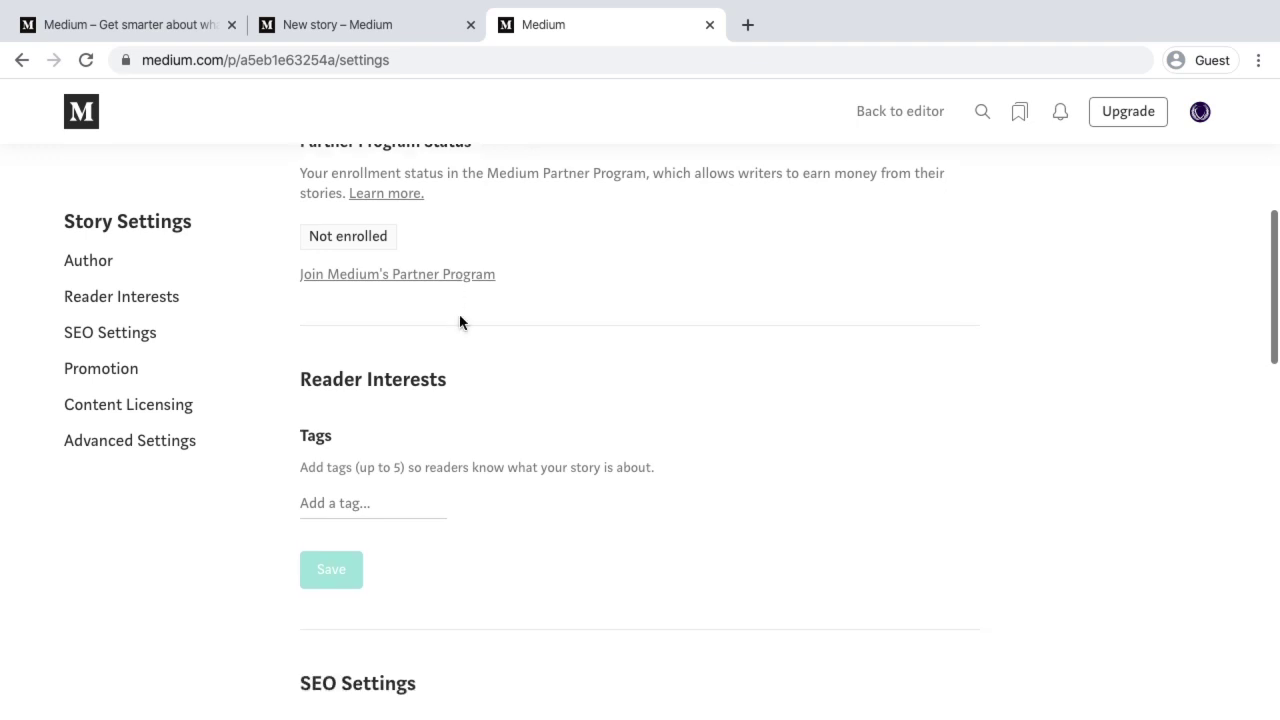
pyautogui.click(331, 497)
pyautogui.scroll(-4, 331, 496)
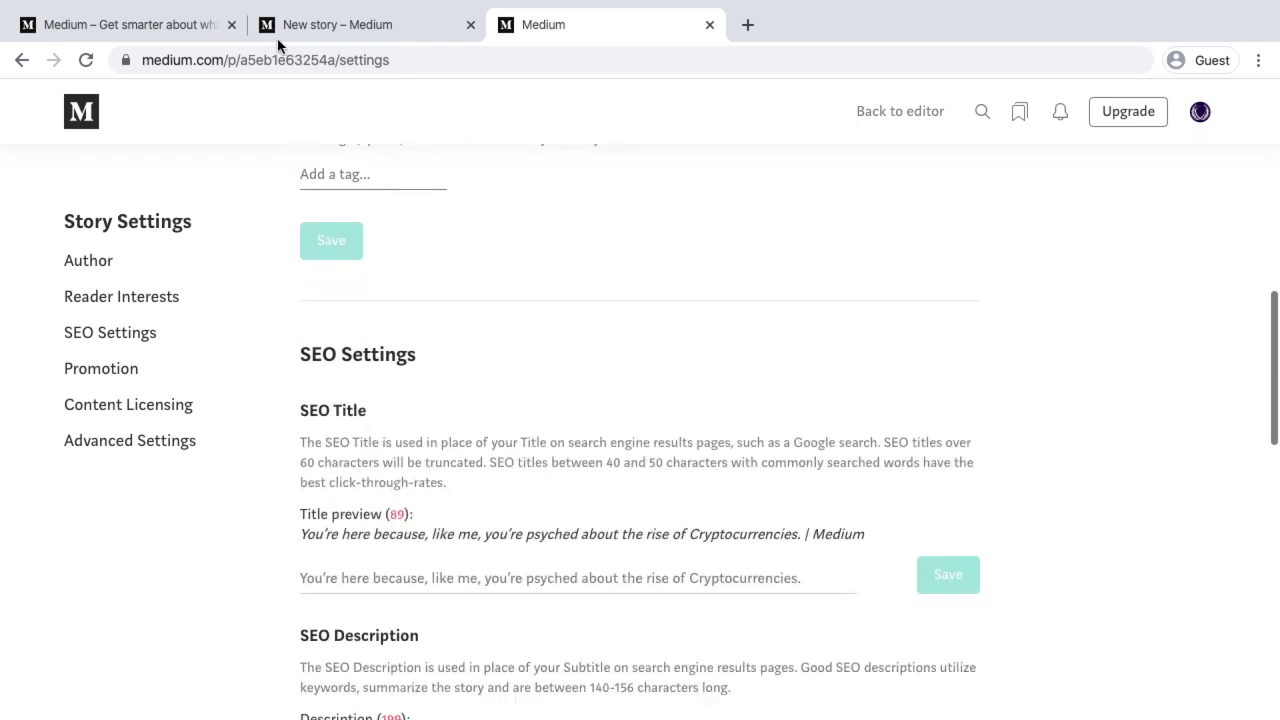
pyautogui.scroll(-2, 363, 424)
# Check the SEO title and description fields, then copy the friend link under Promotion
pyautogui.click(490, 385)
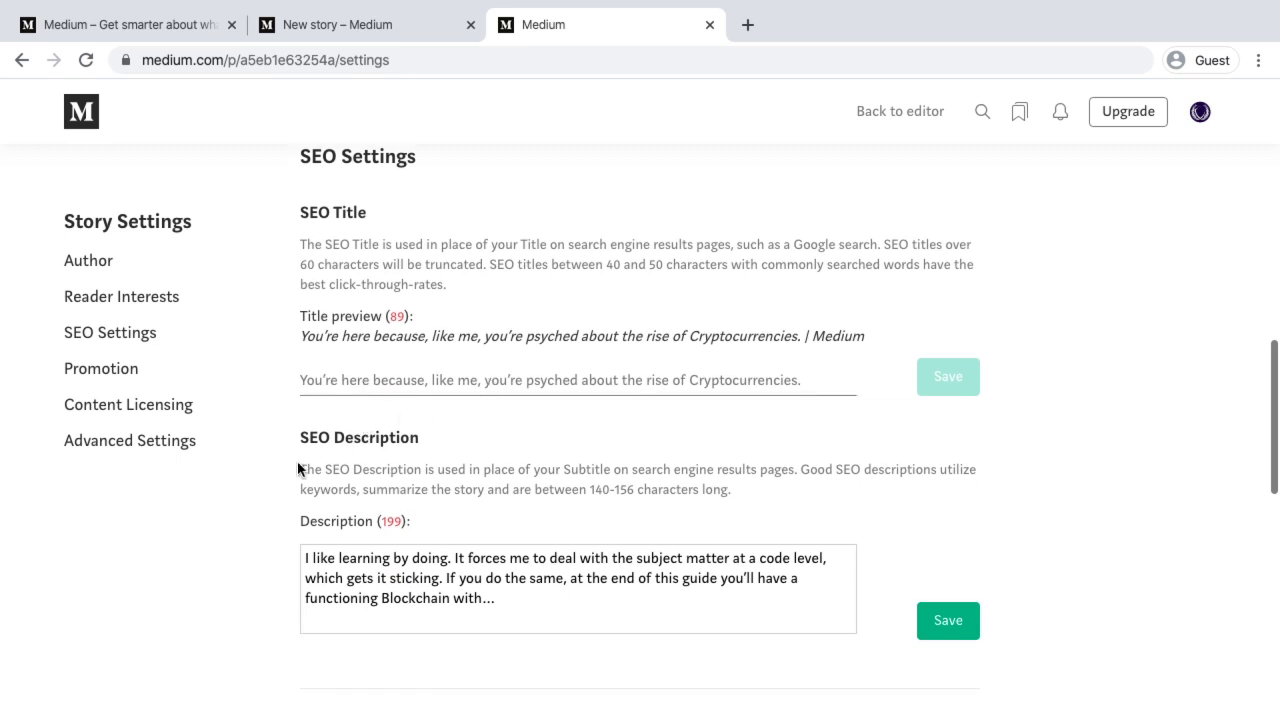
pyautogui.click(441, 590)
pyautogui.scroll(-1, 440, 560)
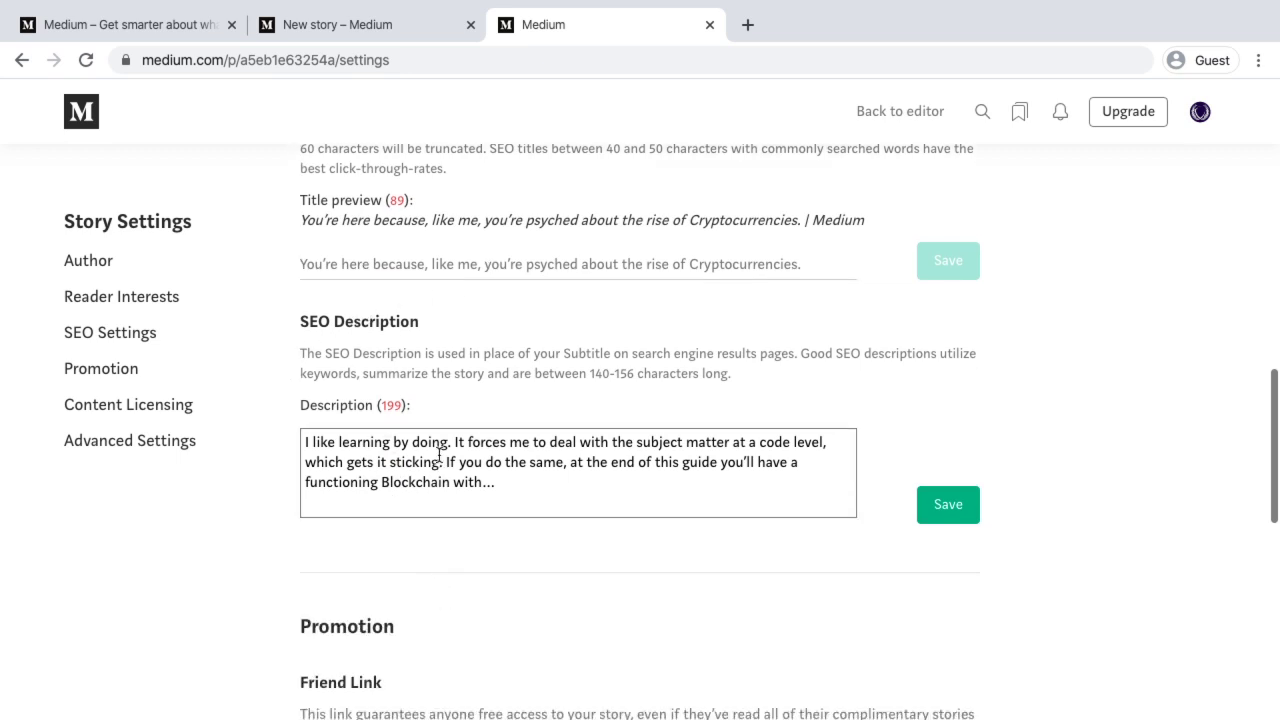
pyautogui.scroll(-2, 445, 503)
pyautogui.scroll(-2, 445, 503)
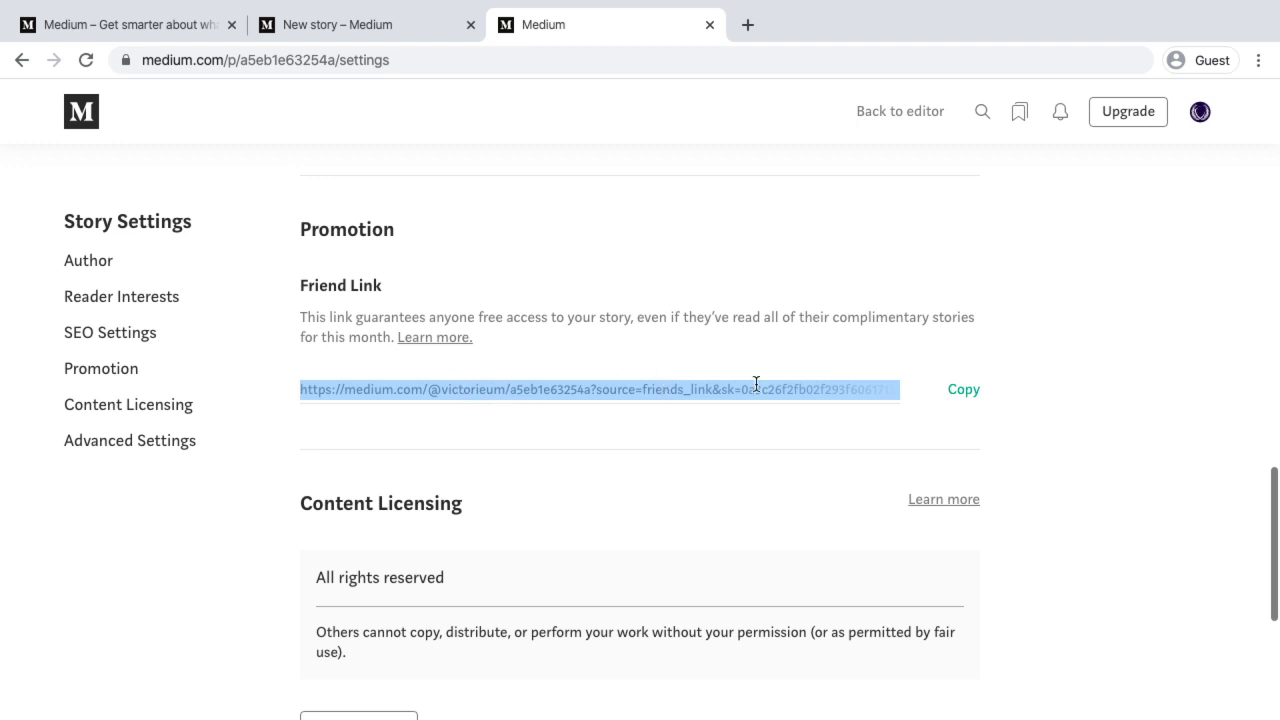
pyautogui.click(960, 396)
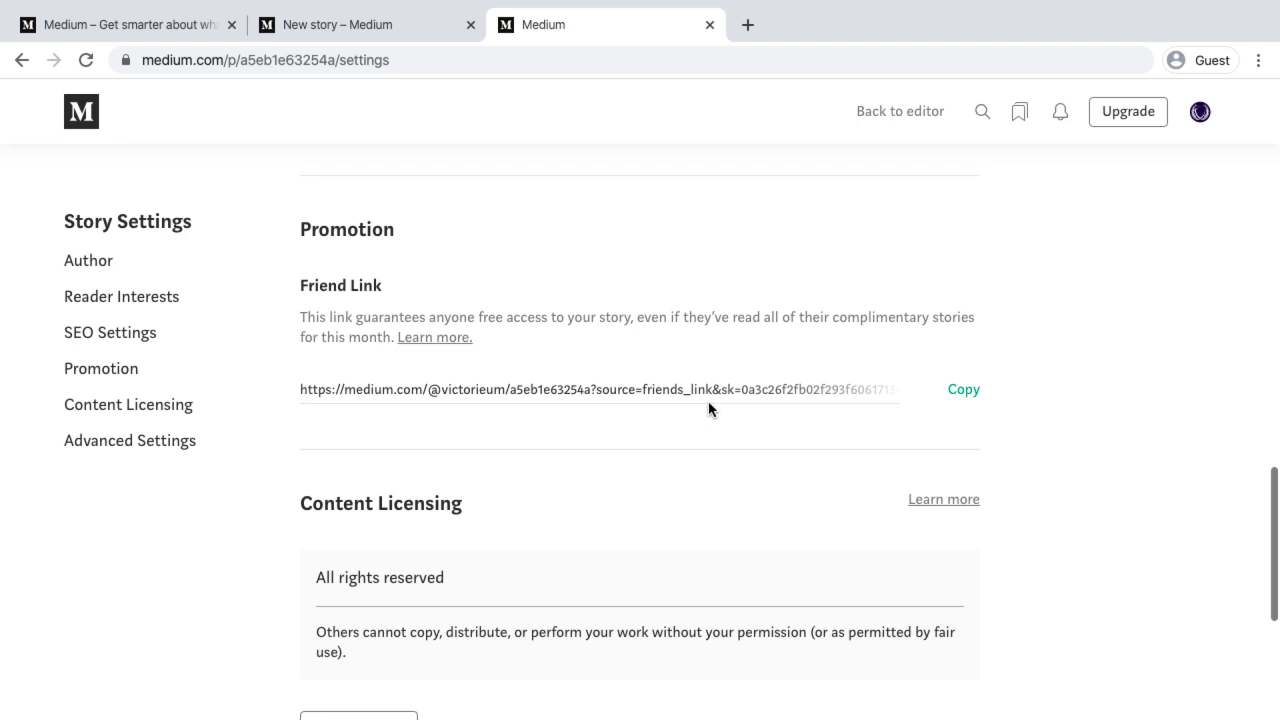
pyautogui.scroll(-3, 708, 401)
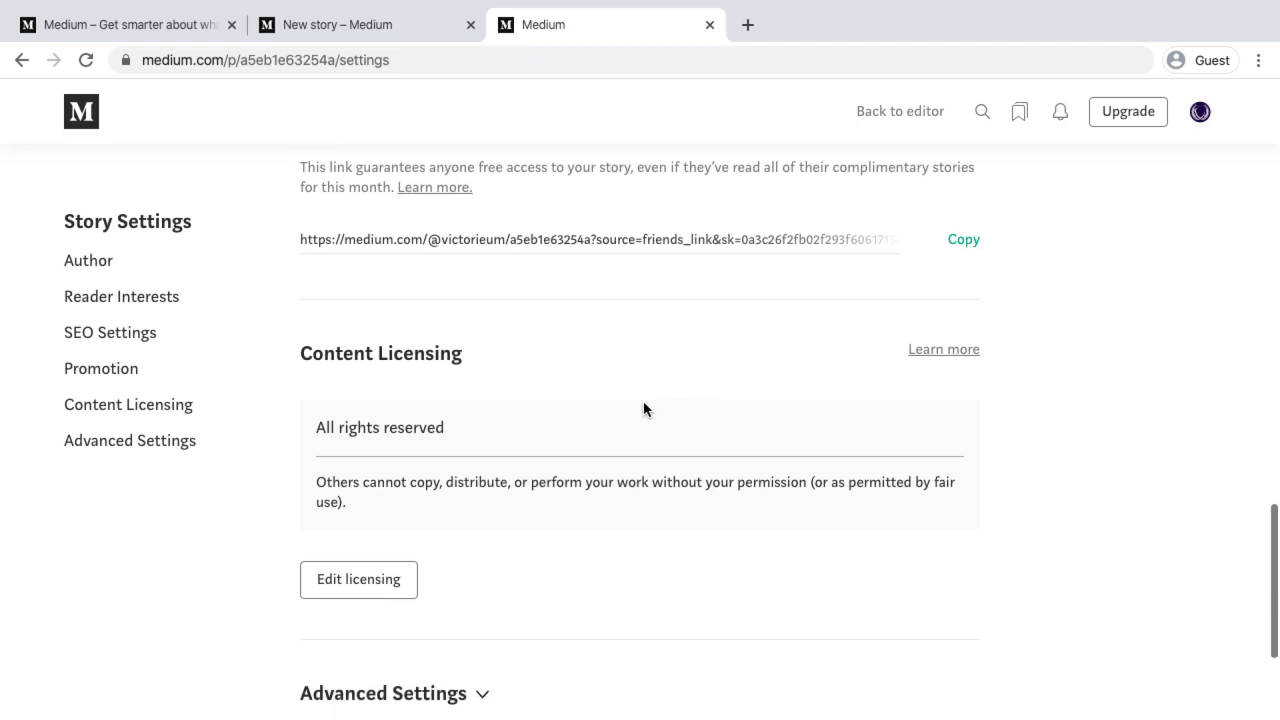
pyautogui.scroll(-5, 569, 543)
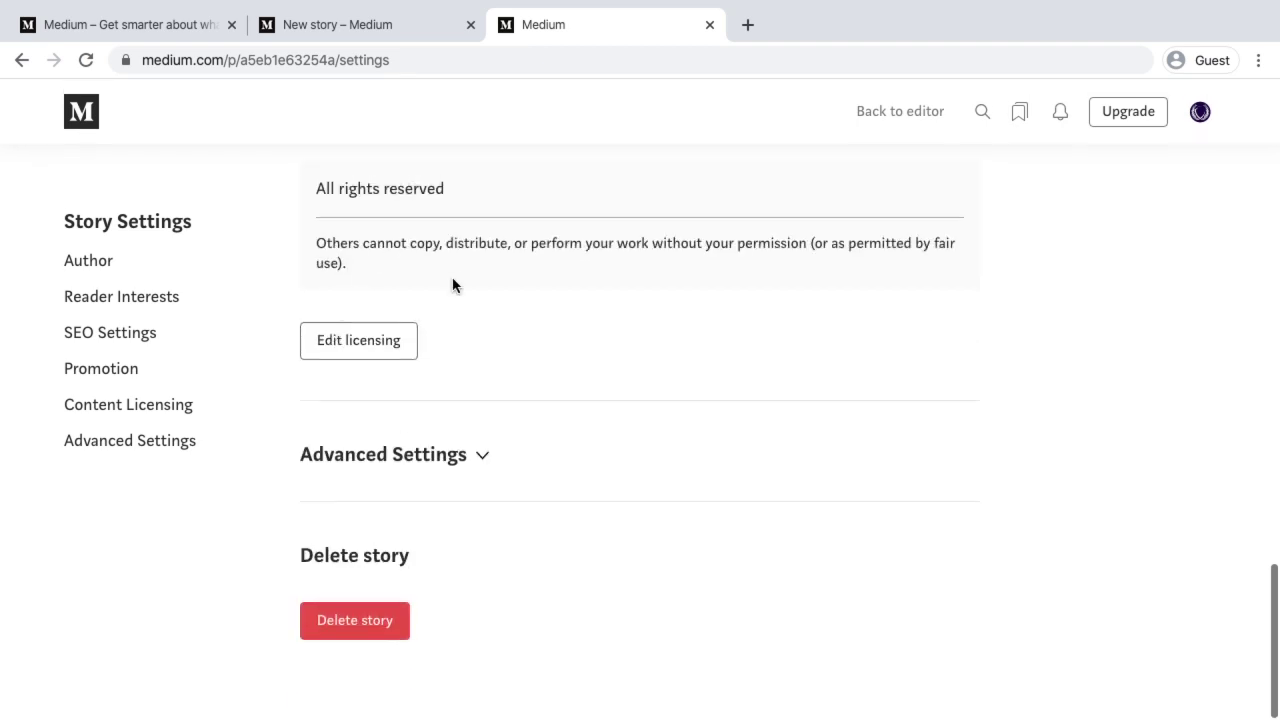
# Expand Advanced Settings, mark the story as originally published elsewhere, and enter ect.co.in as canonical link
pyautogui.click(453, 456)
pyautogui.scroll(-4, 451, 465)
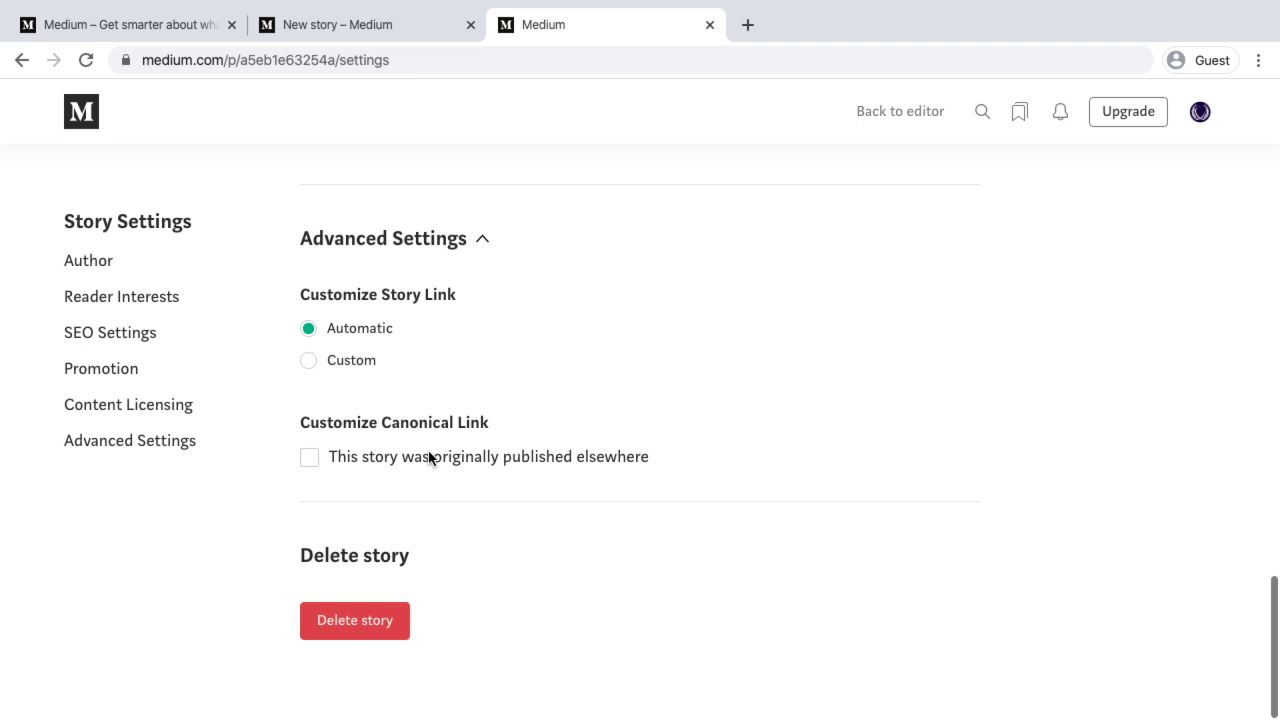
pyautogui.click(309, 466)
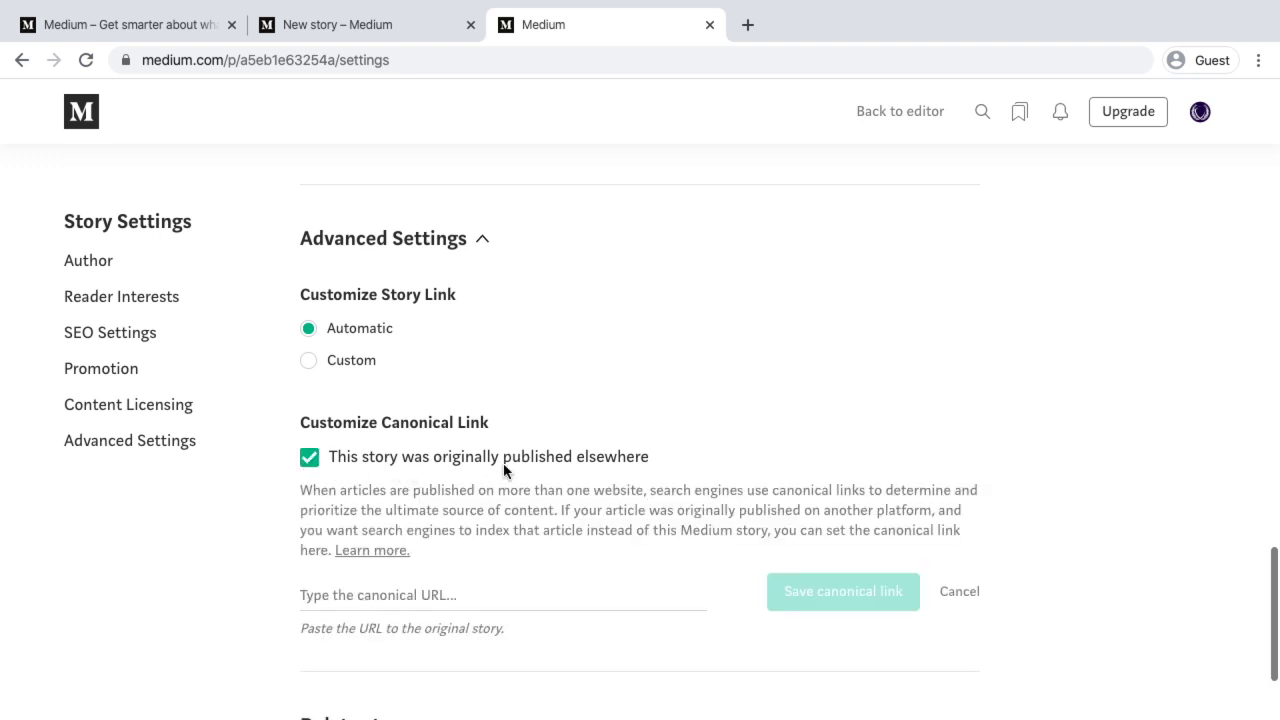
pyautogui.click(338, 603)
pyautogui.write('ect')
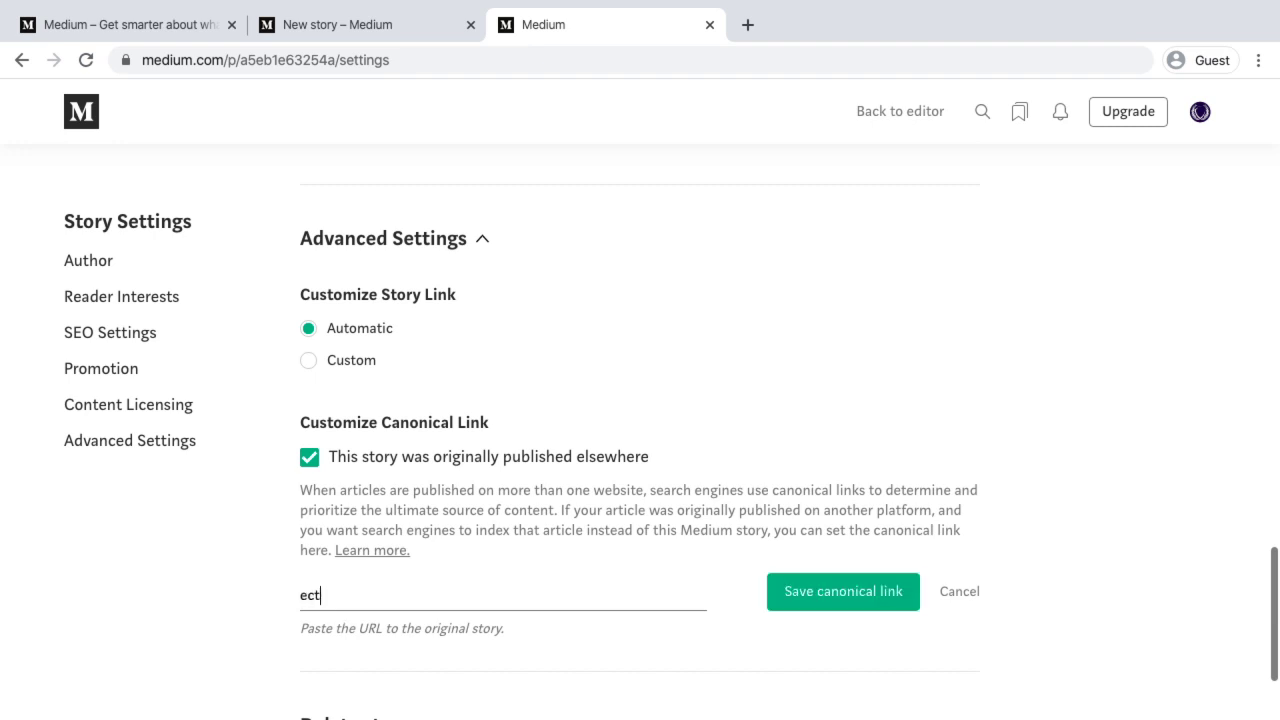
pyautogui.write('.co.in')
pyautogui.click(843, 598)
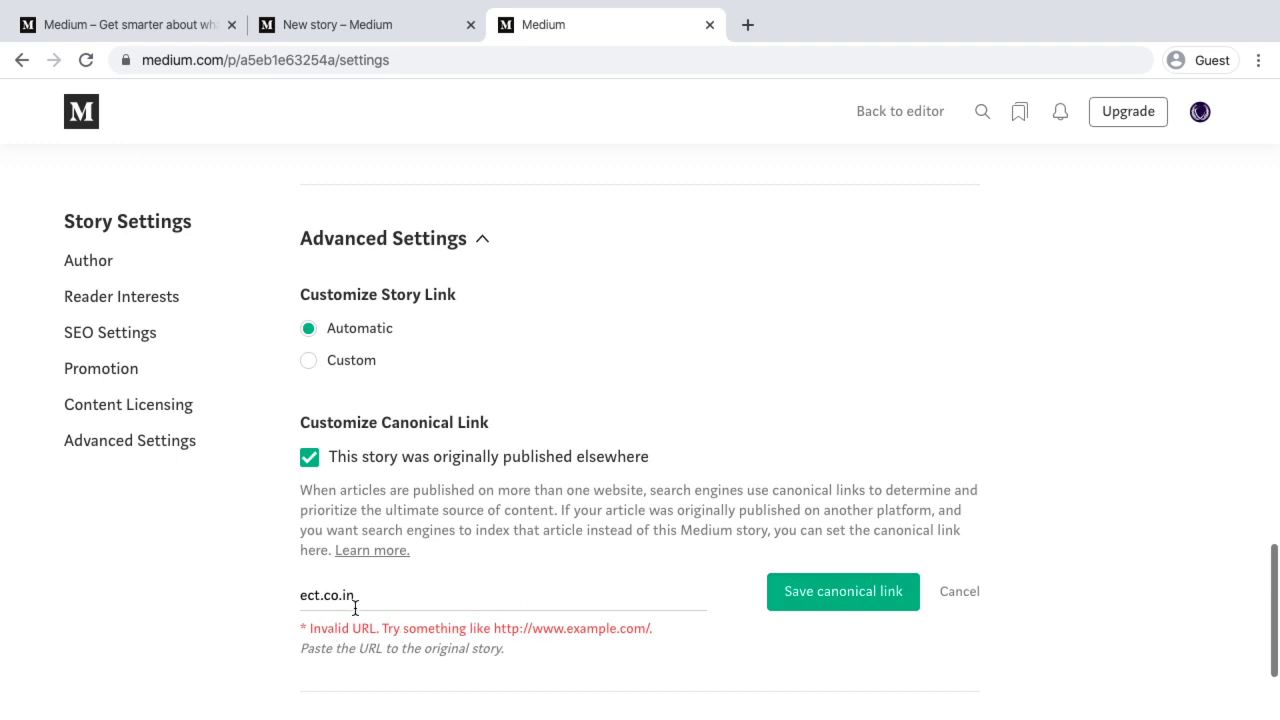
pyautogui.click(296, 596)
pyautogui.write('http')
pyautogui.write('sS;')
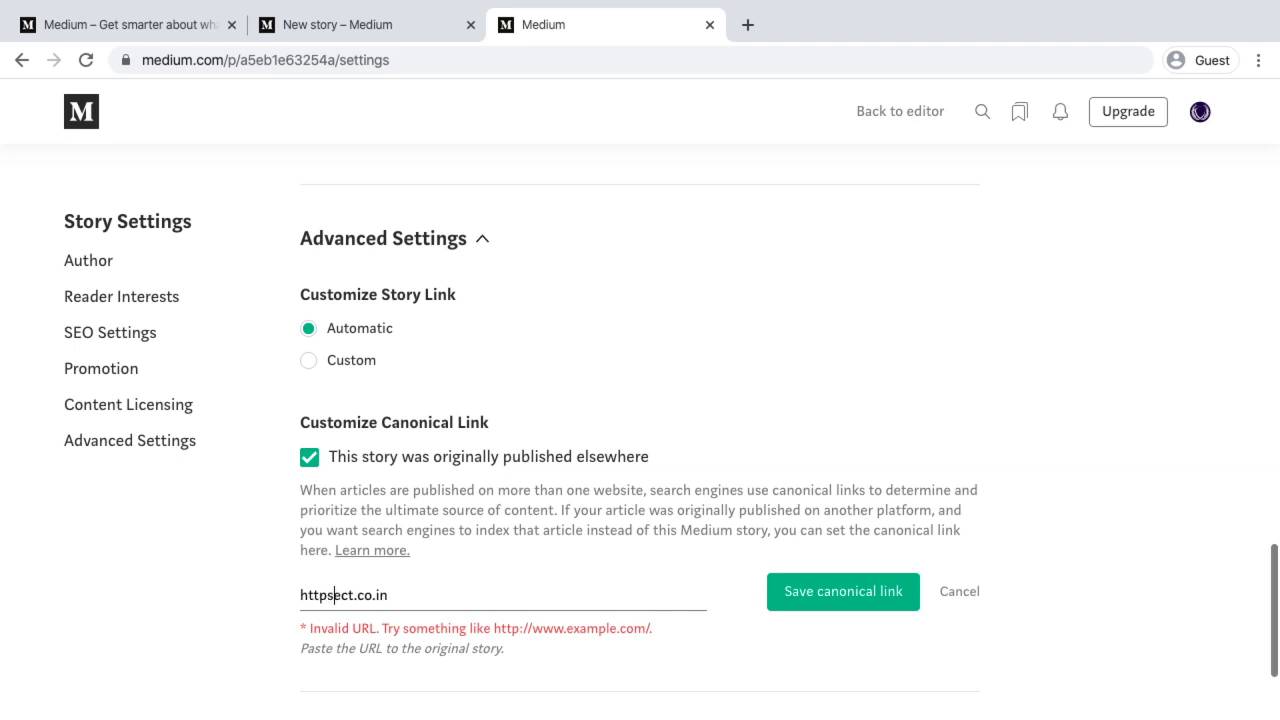
pyautogui.write(';?')
pyautogui.press('BackSpace')
pyautogui.press('BackSpace')
pyautogui.press('BackSpace')
pyautogui.press('BackSpace')
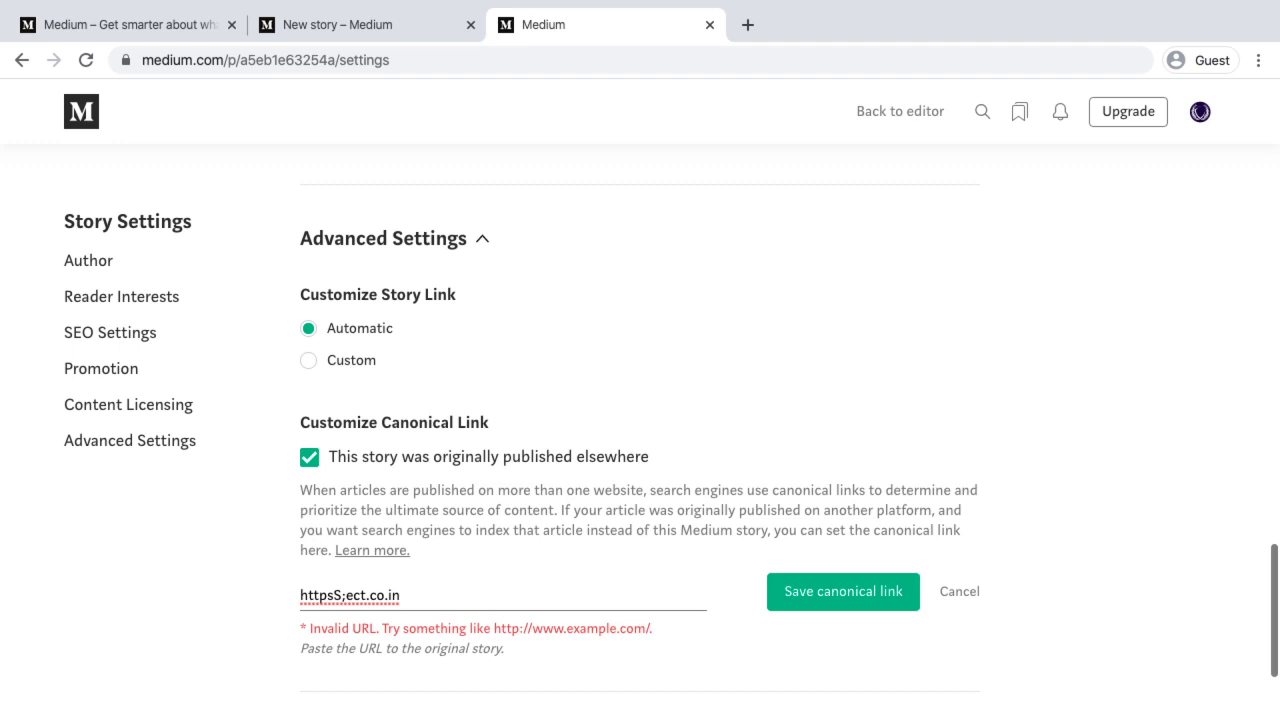
pyautogui.write('://')
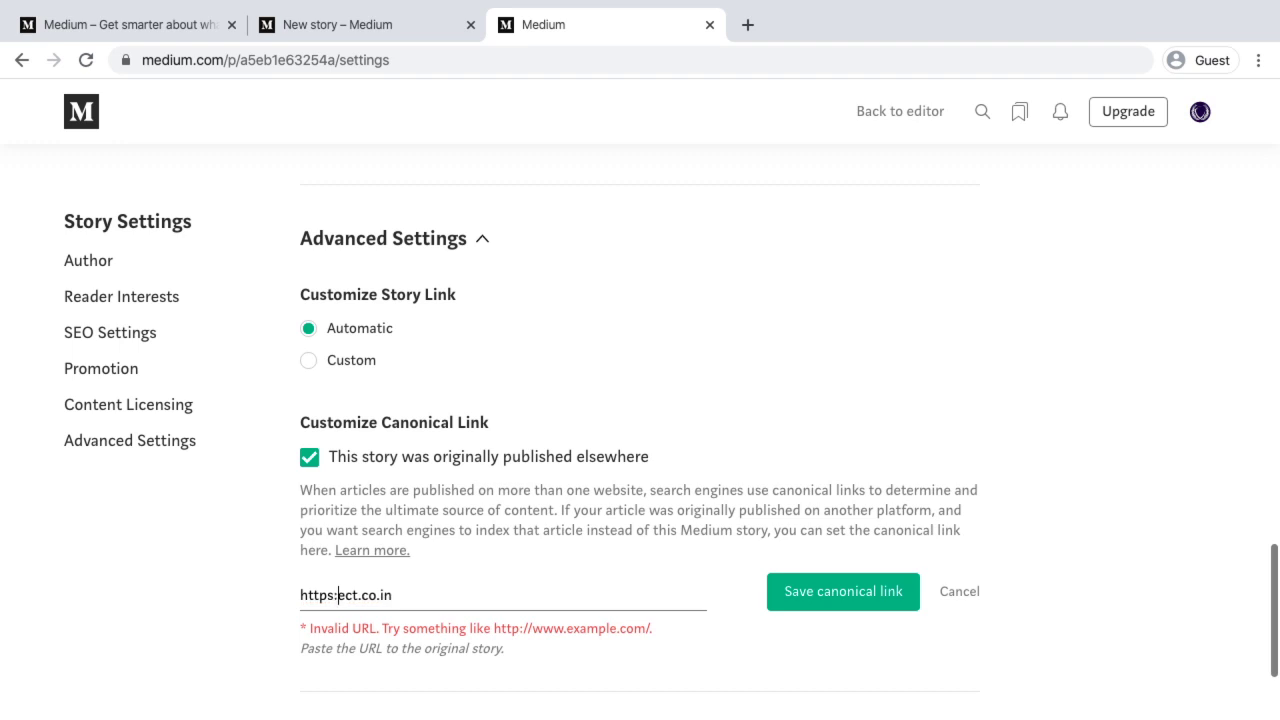
pyautogui.click(428, 595)
pyautogui.write('//')
pyautogui.moveTo(300, 596); pyautogui.dragTo(407, 595)
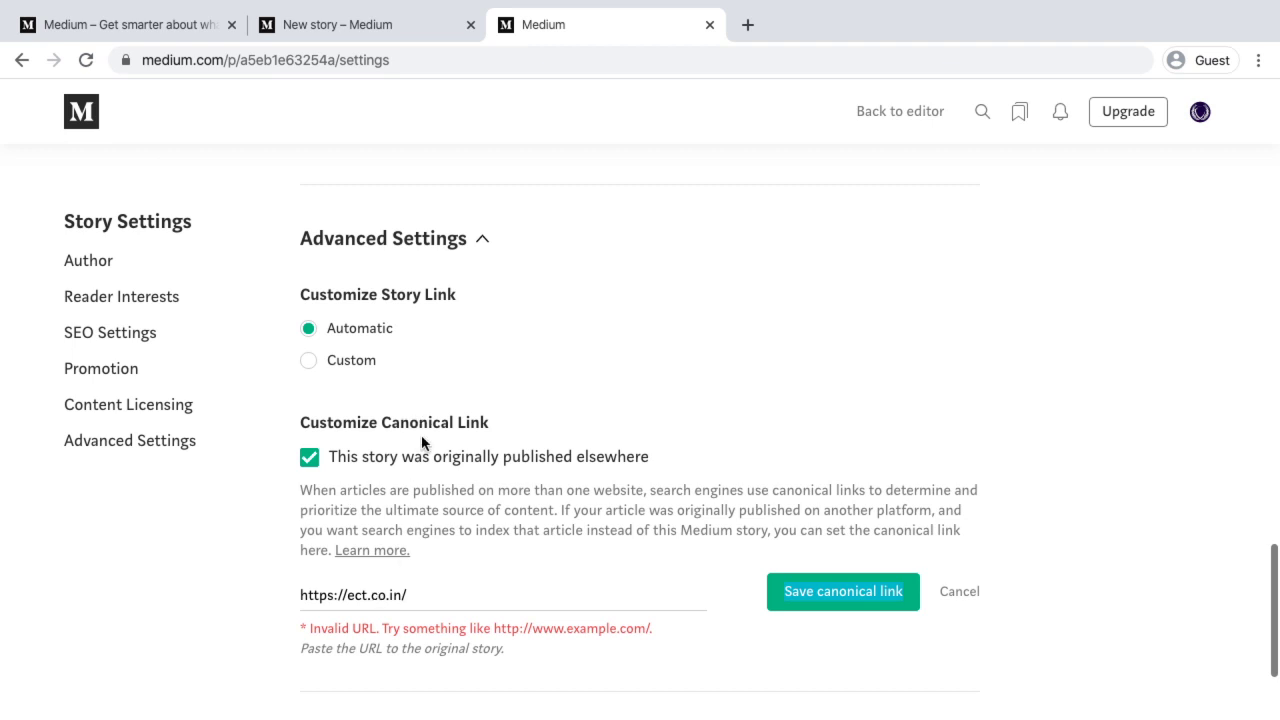
# Jump through the Promotion, Content Licensing and Advanced Settings sections, then return to the story editor
pyautogui.click(98, 372)
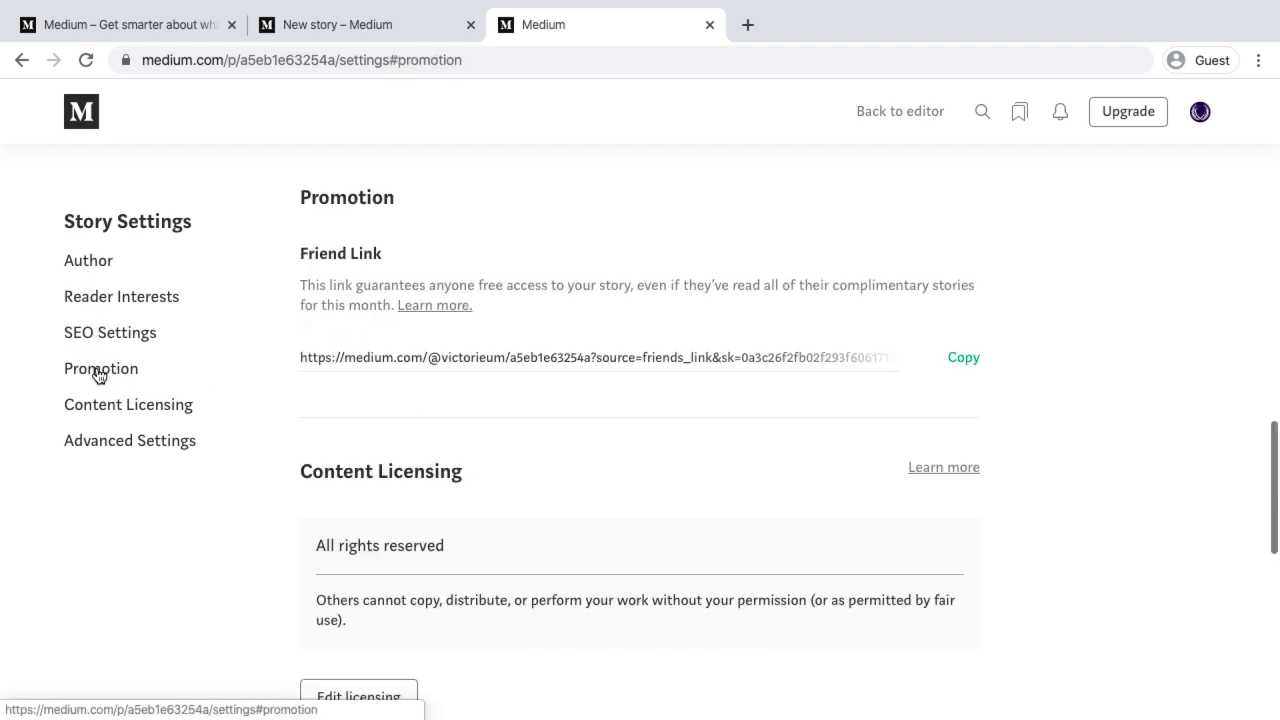
pyautogui.click(84, 408)
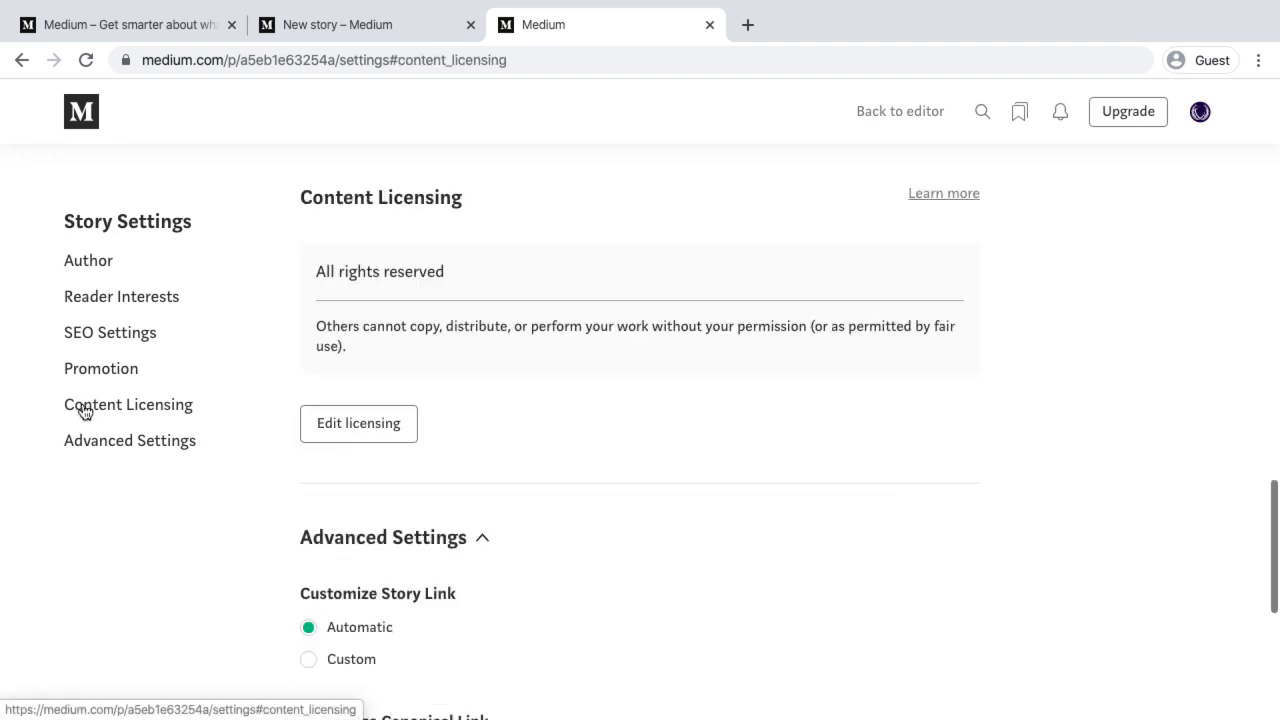
pyautogui.click(80, 450)
pyautogui.scroll(15, 469, 273)
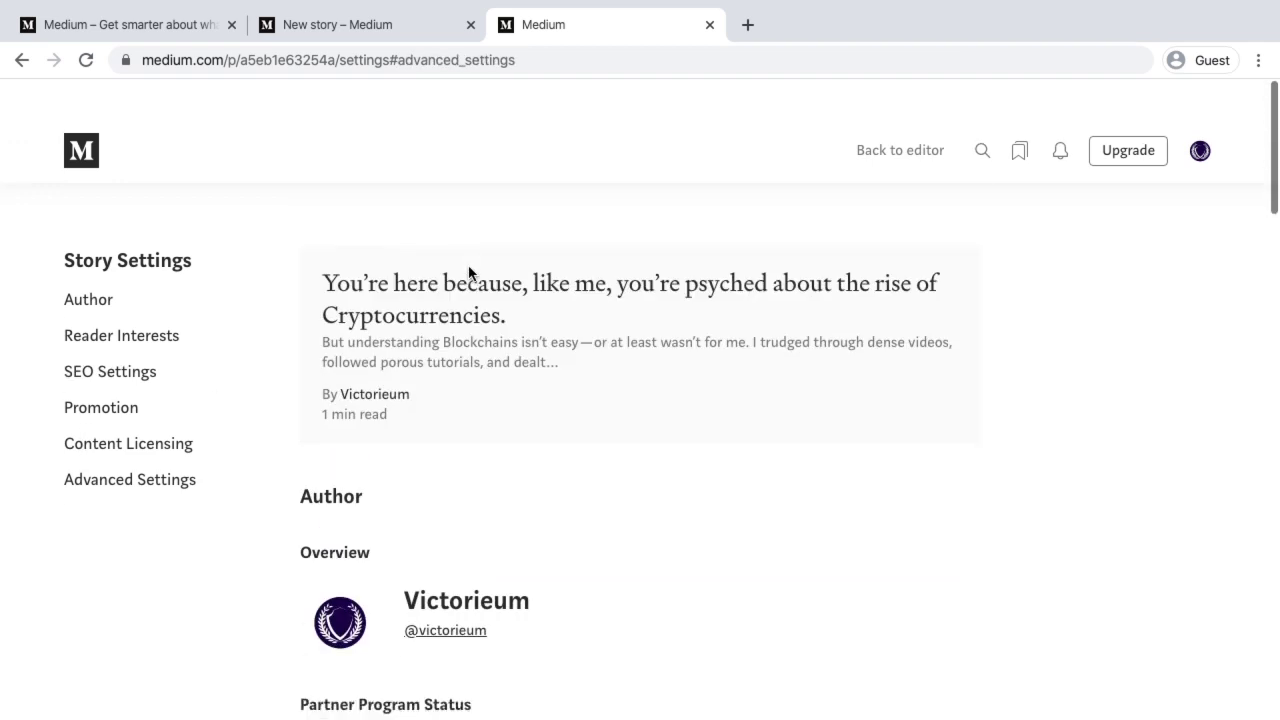
pyautogui.scroll(-1, 469, 273)
pyautogui.click(914, 113)
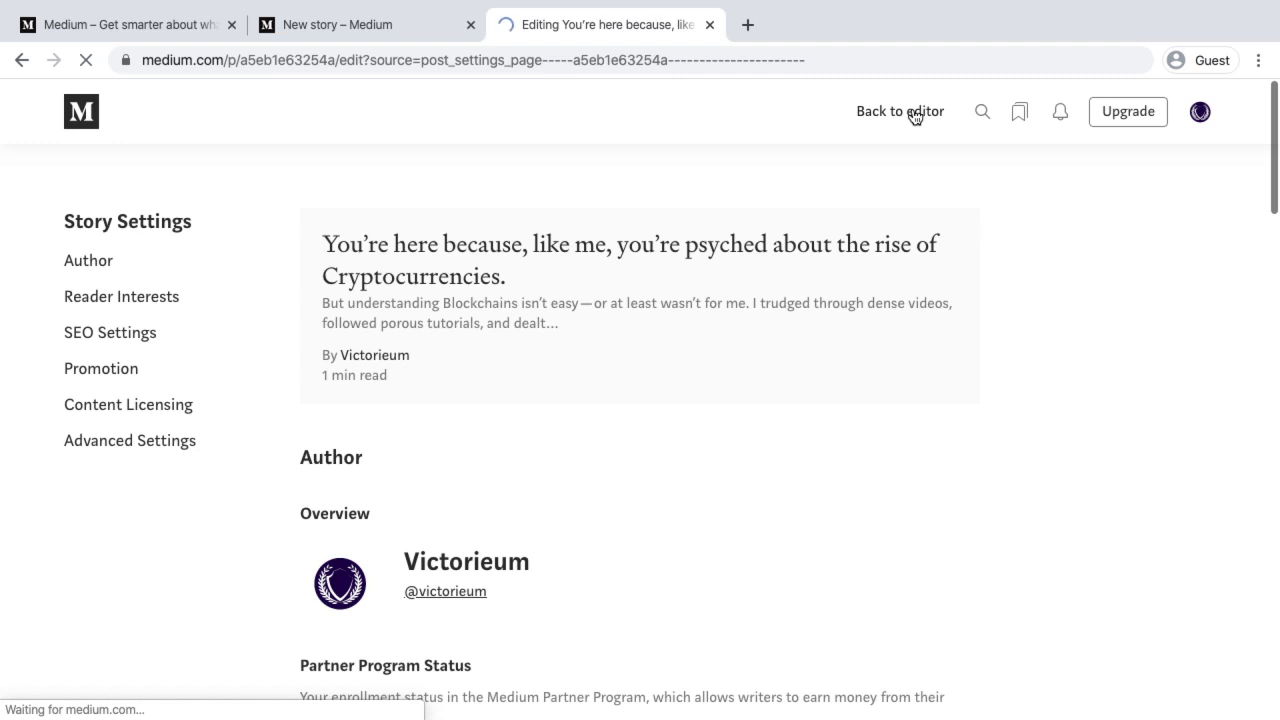
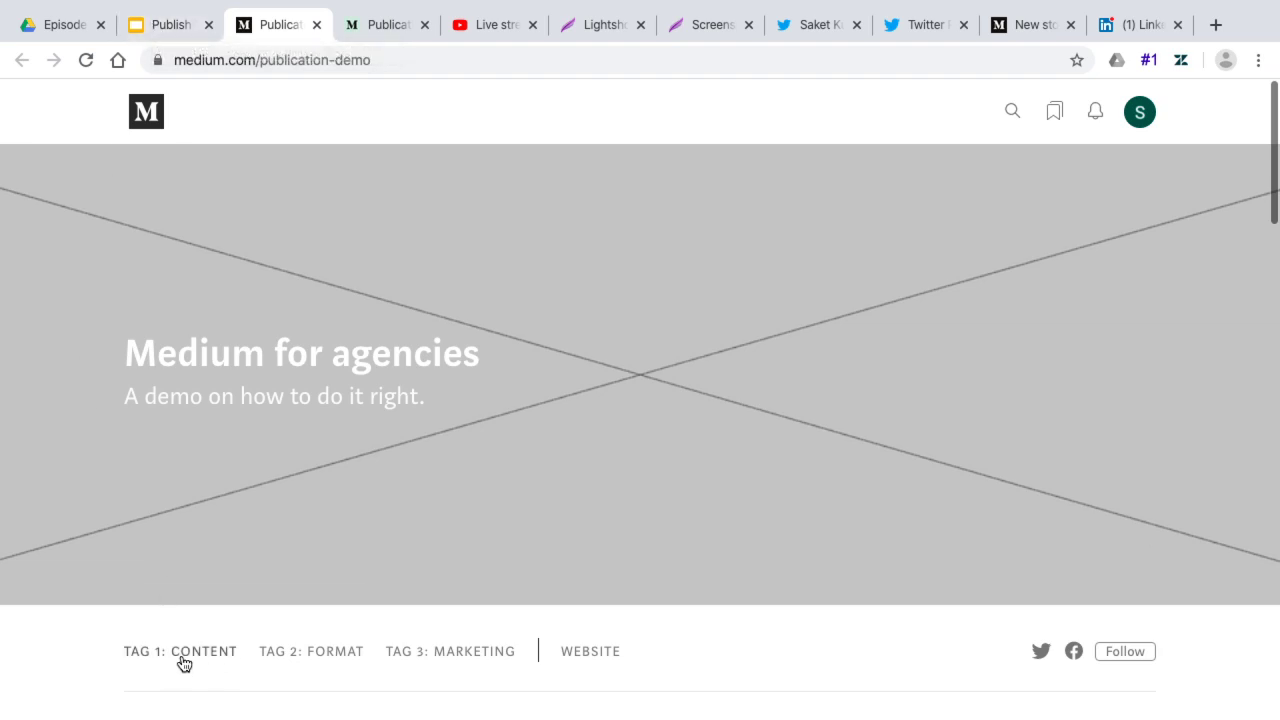
# Scroll through the Medium for agencies demo publication's tag sections, then go back to the Publication slide
pyautogui.scroll(-2, 183, 660)
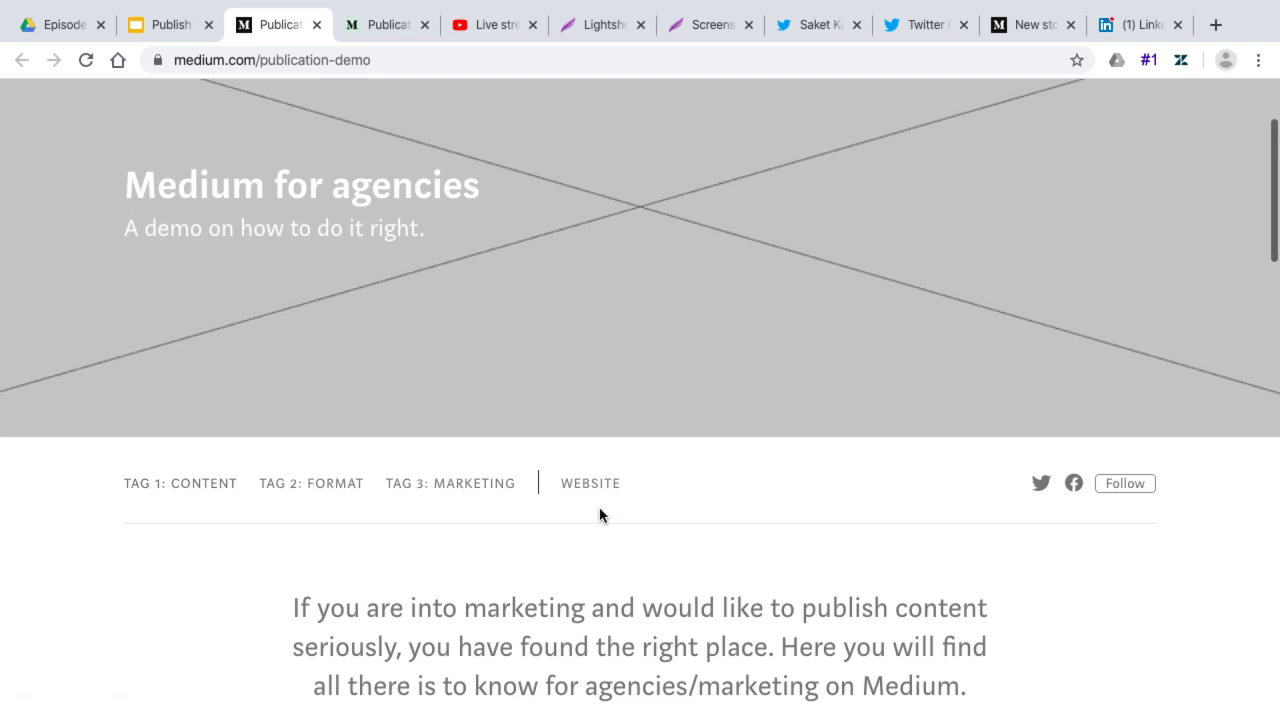
pyautogui.scroll(-5, 580, 546)
pyautogui.scroll(-6, 580, 546)
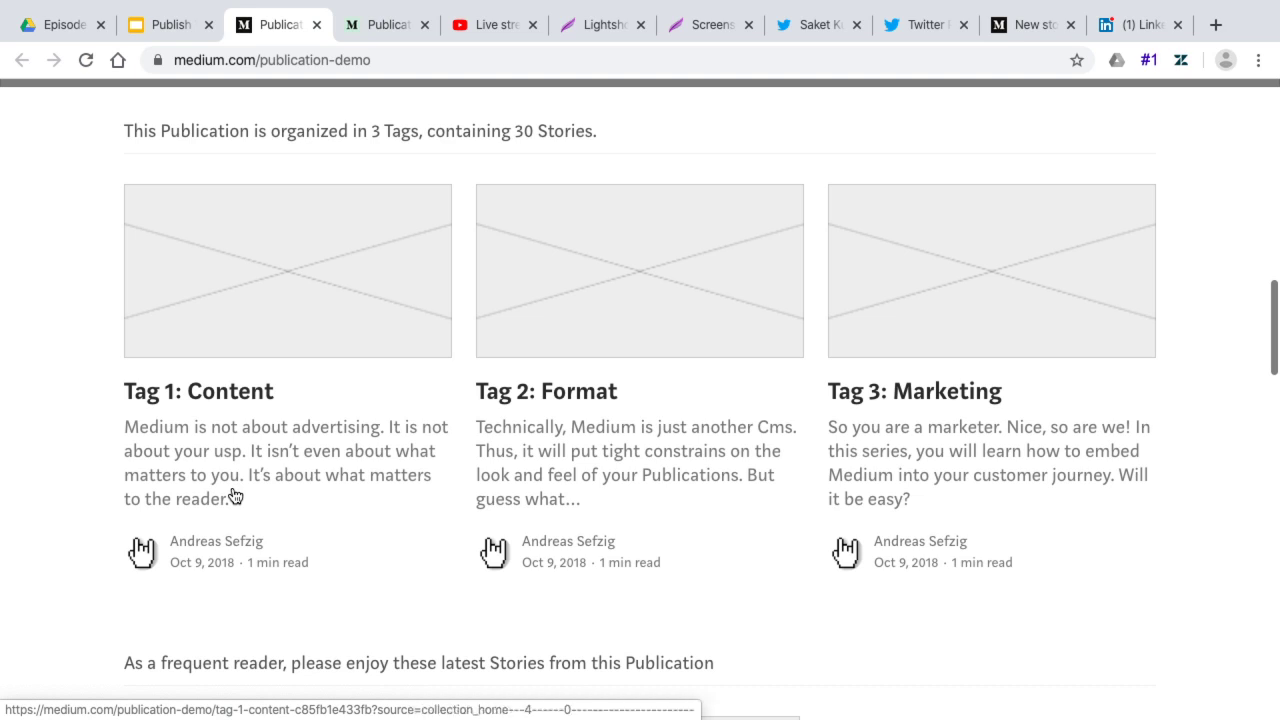
pyautogui.scroll(-8, 234, 494)
pyautogui.scroll(2, 234, 494)
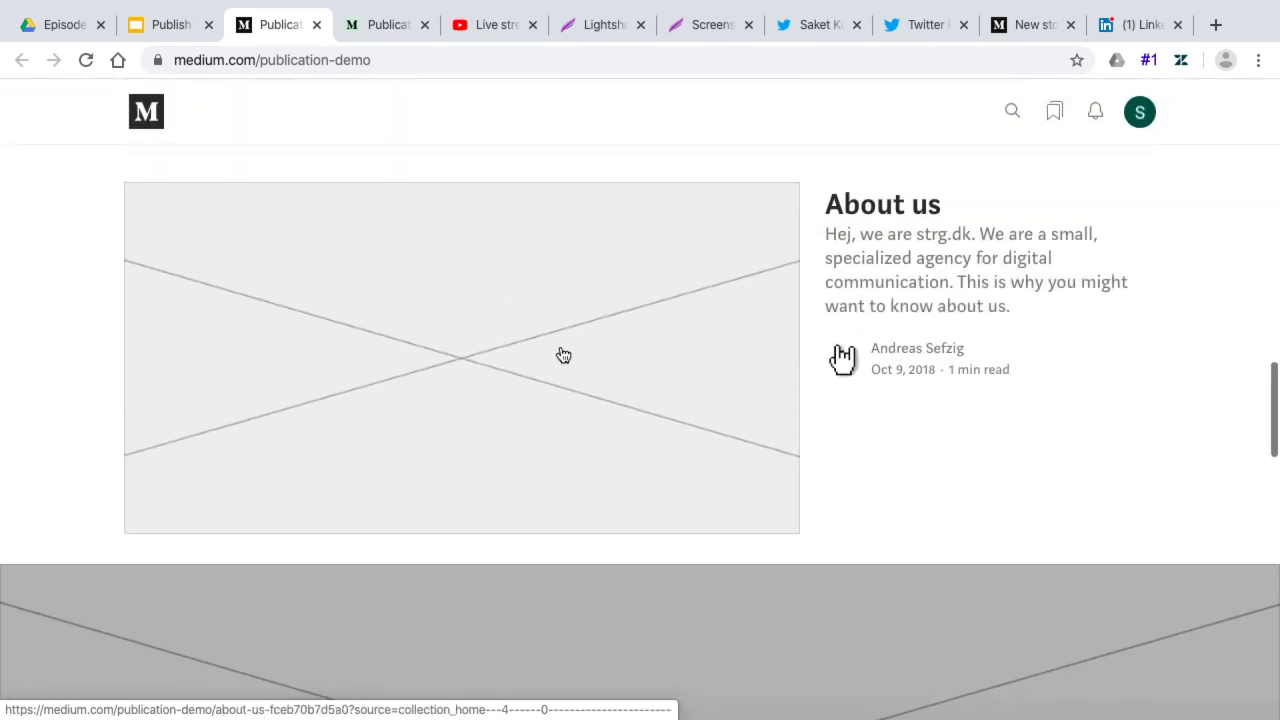
pyautogui.scroll(-10, 834, 611)
pyautogui.scroll(15, 832, 606)
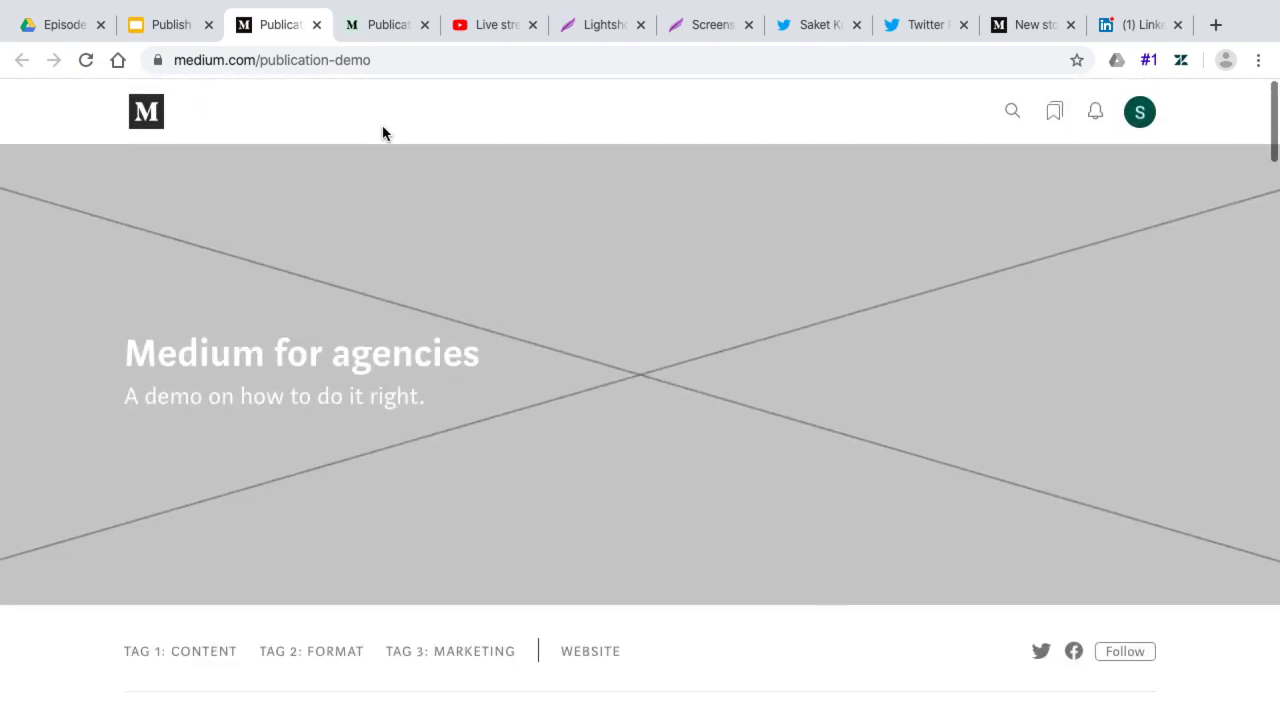
pyautogui.click(157, 28)
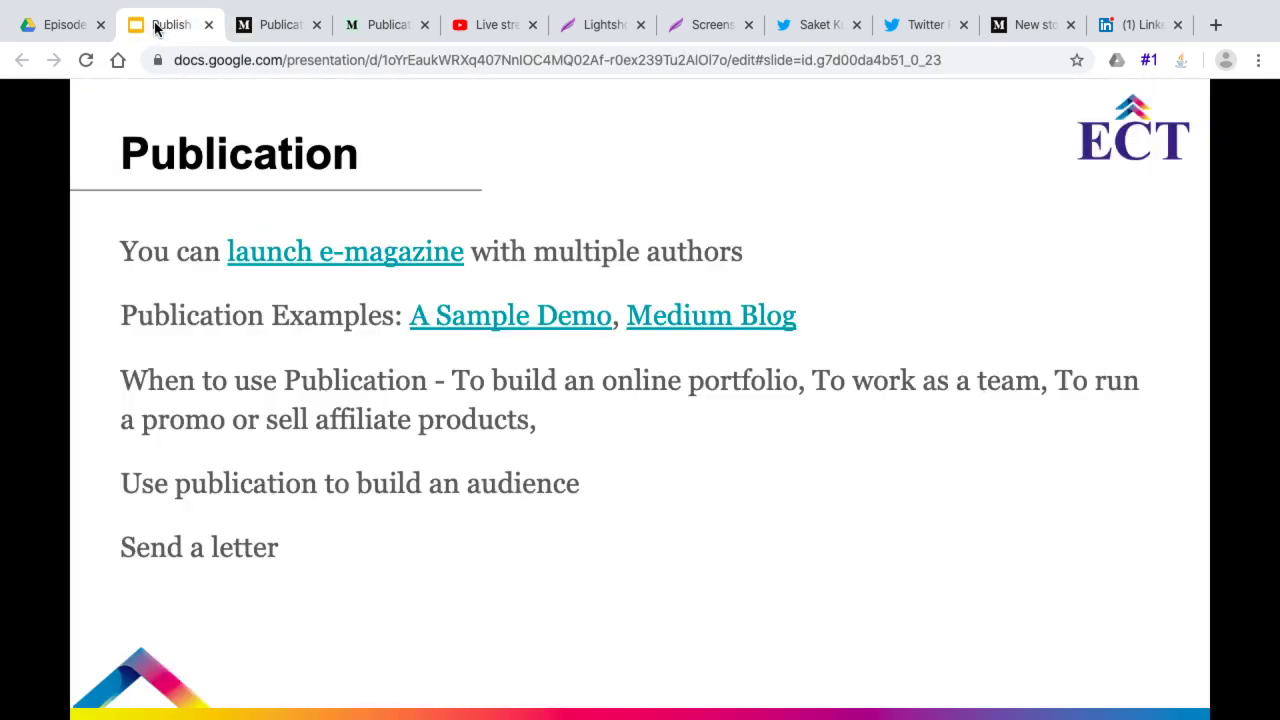
# Open the slide's Medium Blog example, browse its stories on blog.medium.com, and return to the slide
pyautogui.click(708, 318)
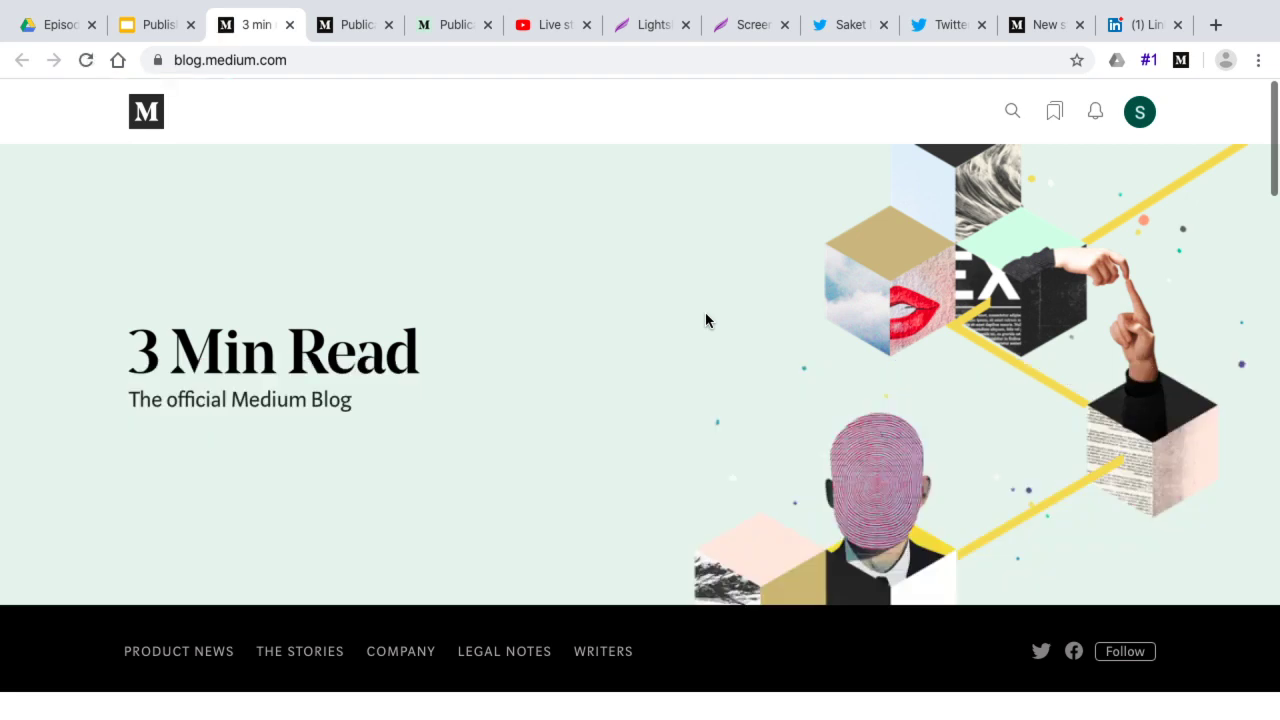
pyautogui.scroll(-3, 705, 320)
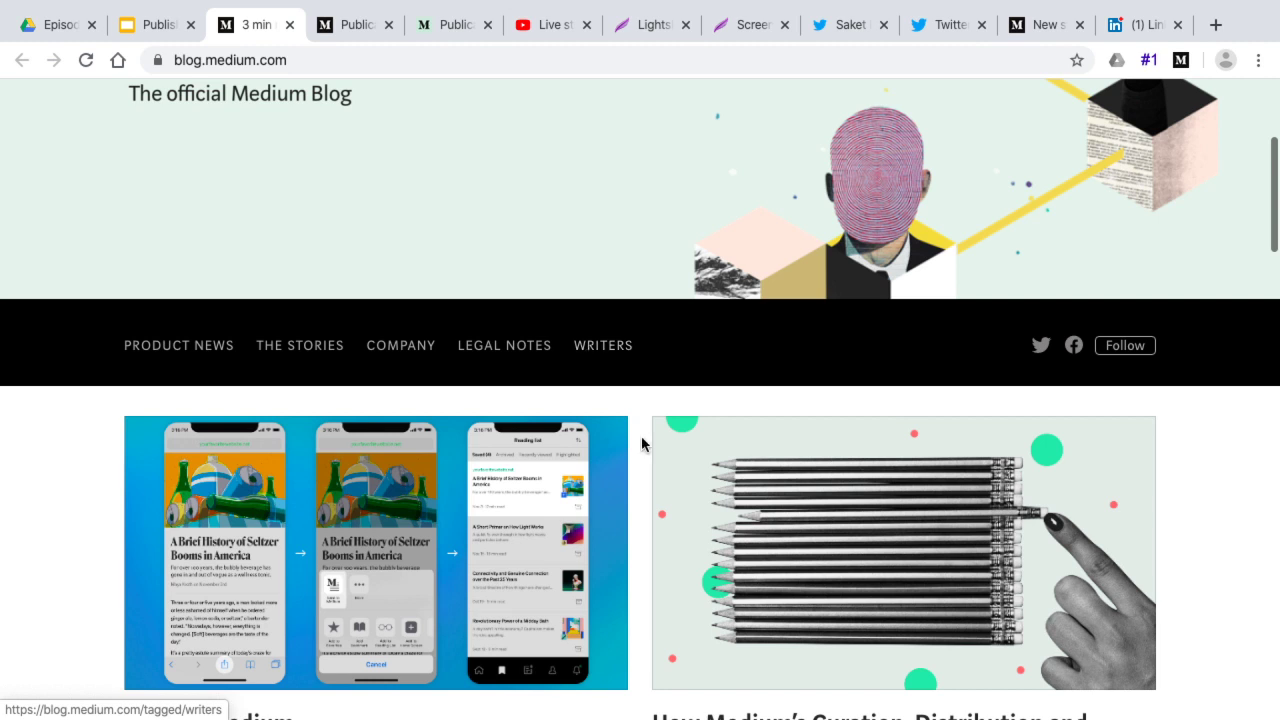
pyautogui.scroll(-2, 594, 366)
pyautogui.scroll(-1, 366, 469)
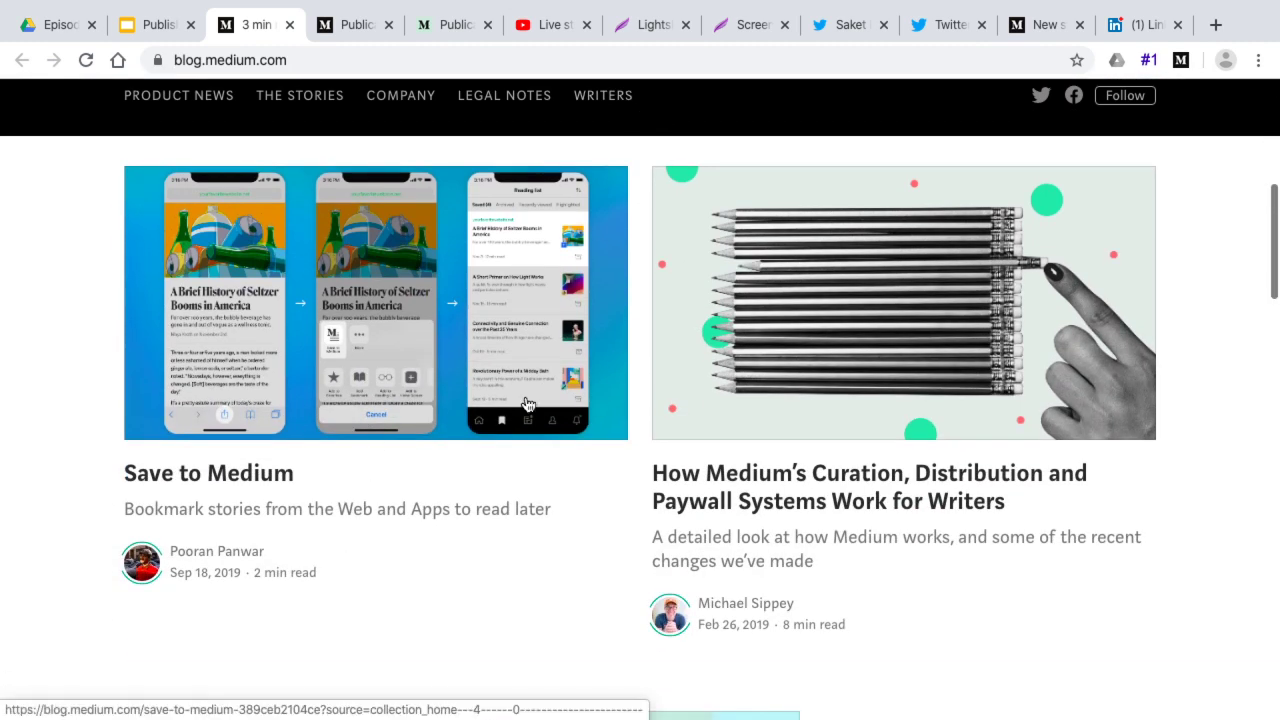
pyautogui.scroll(-6, 551, 457)
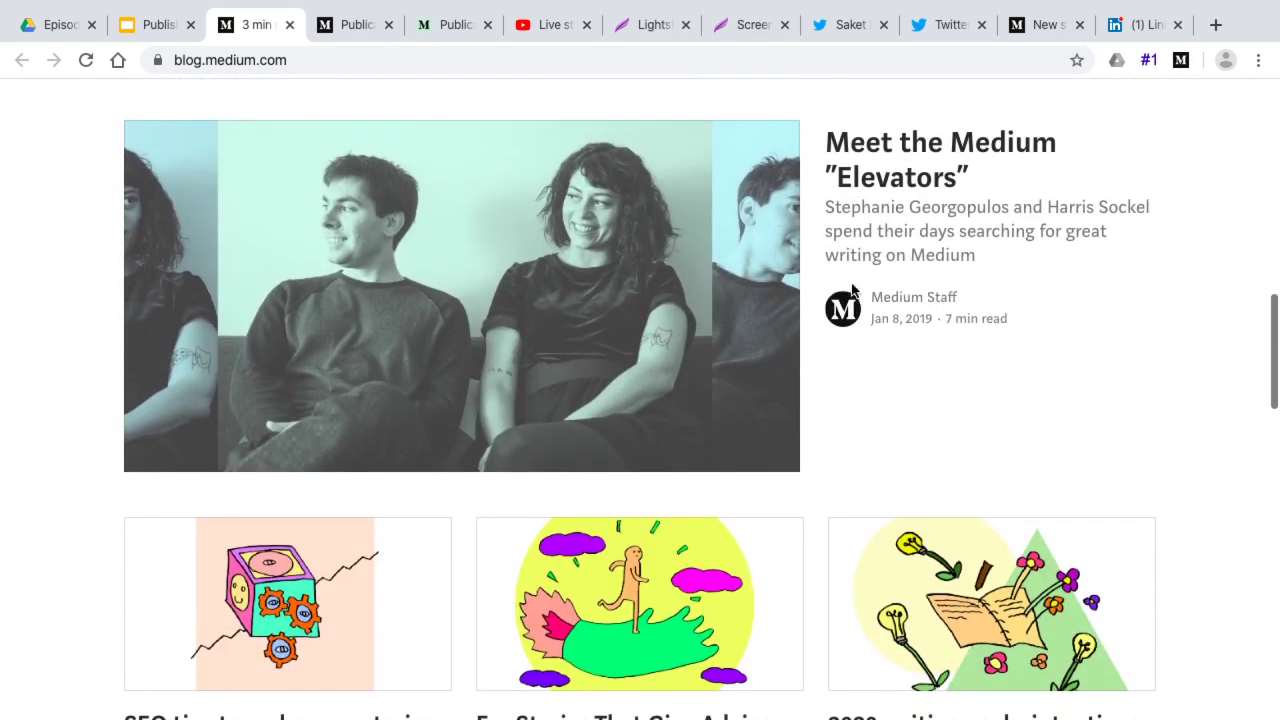
pyautogui.scroll(-3, 677, 400)
pyautogui.scroll(-7, 663, 430)
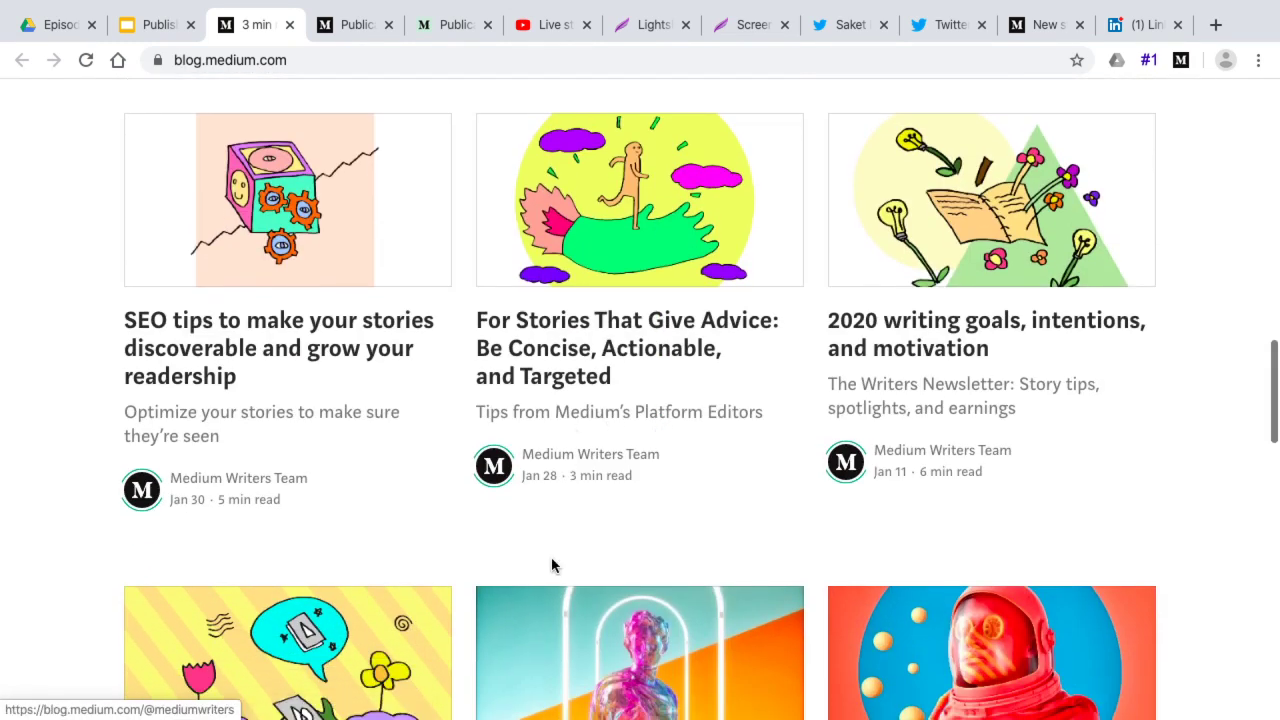
pyautogui.scroll(-3, 553, 567)
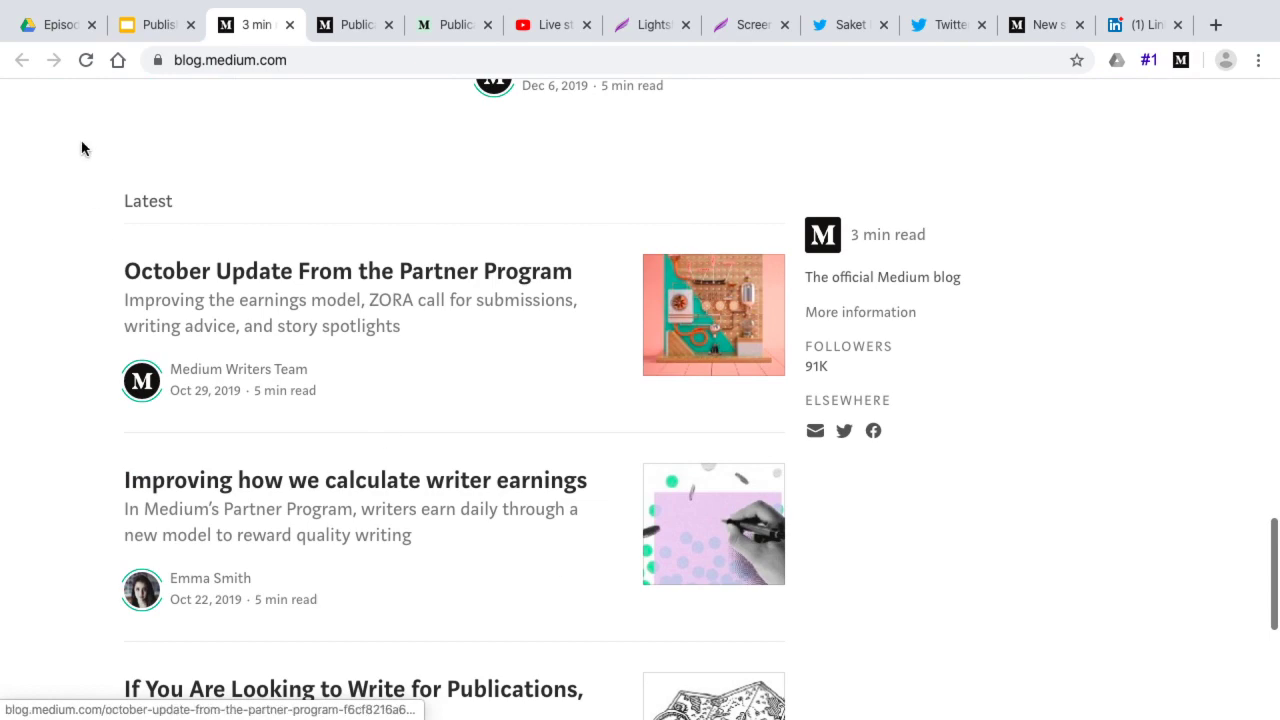
pyautogui.scroll(-5, 331, 351)
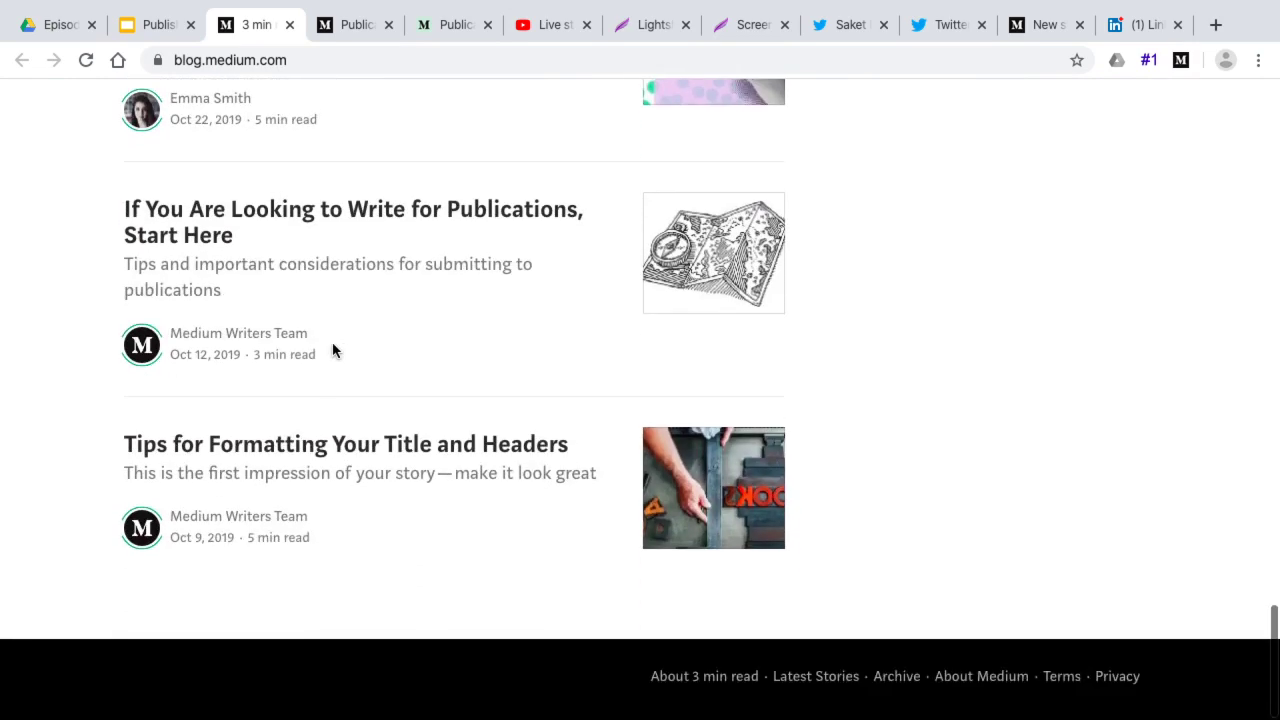
pyautogui.scroll(10, 297, 469)
pyautogui.scroll(4, 297, 469)
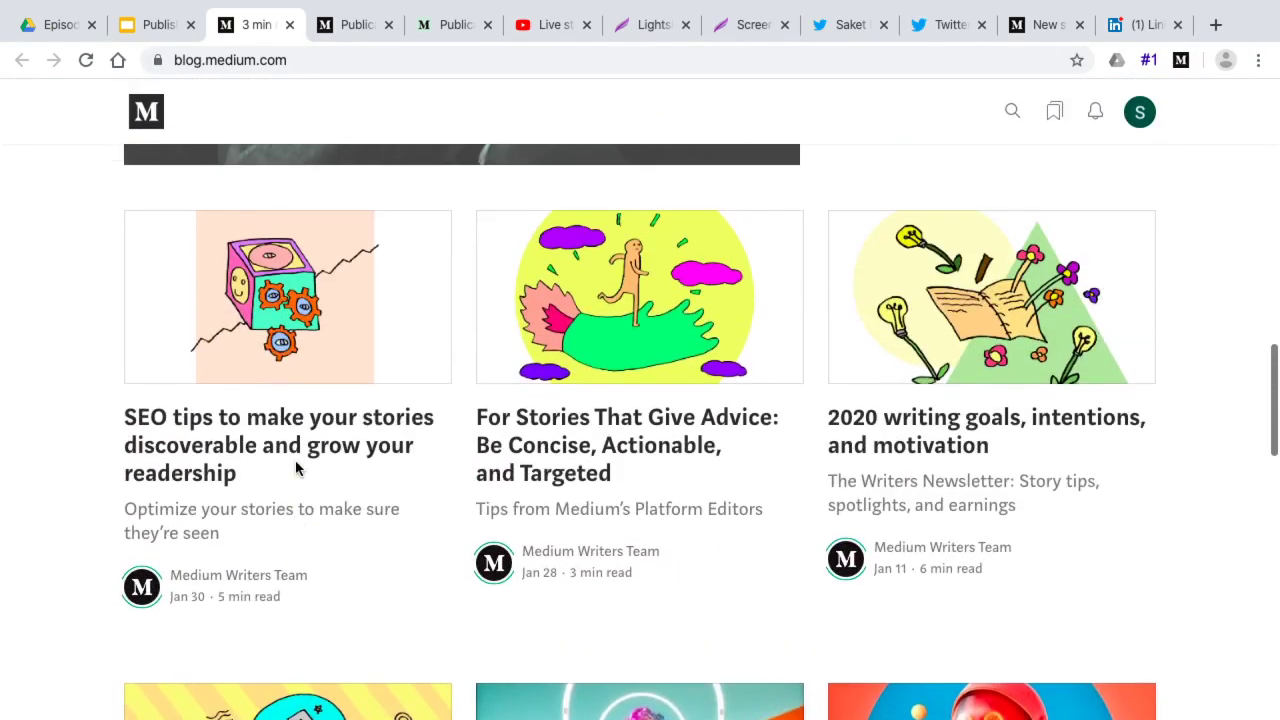
pyautogui.scroll(12, 300, 366)
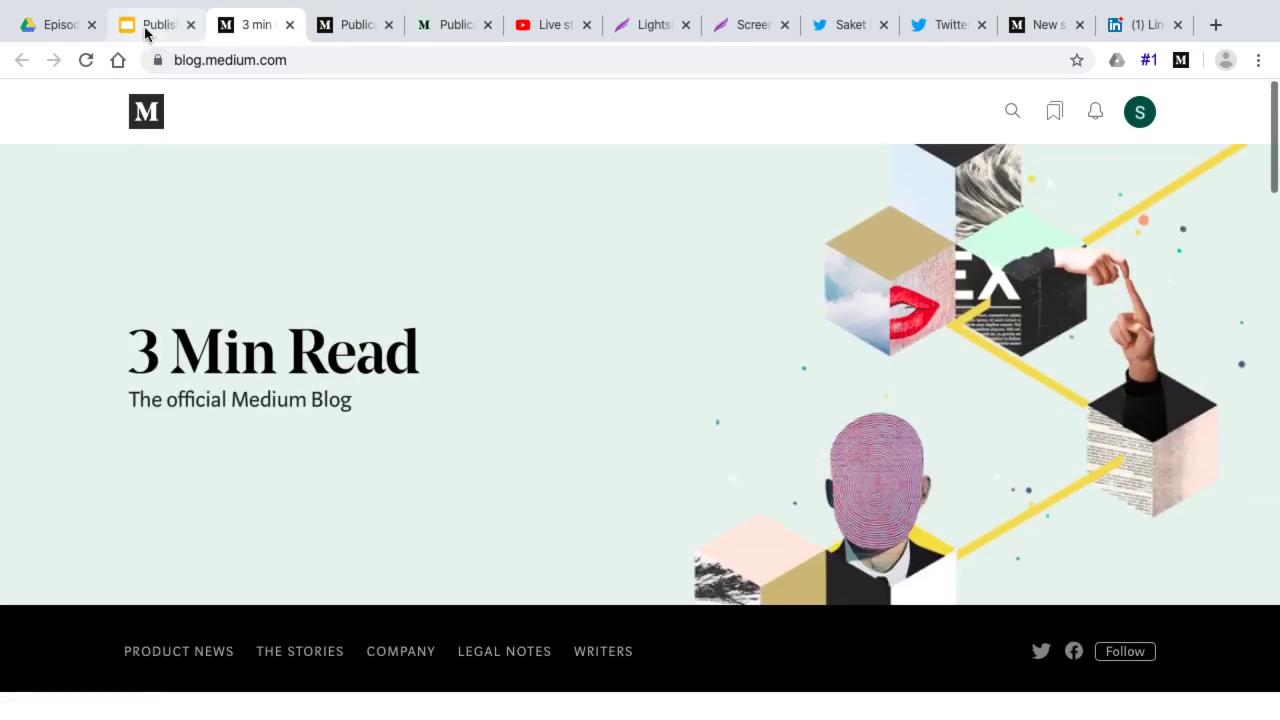
pyautogui.click(145, 28)
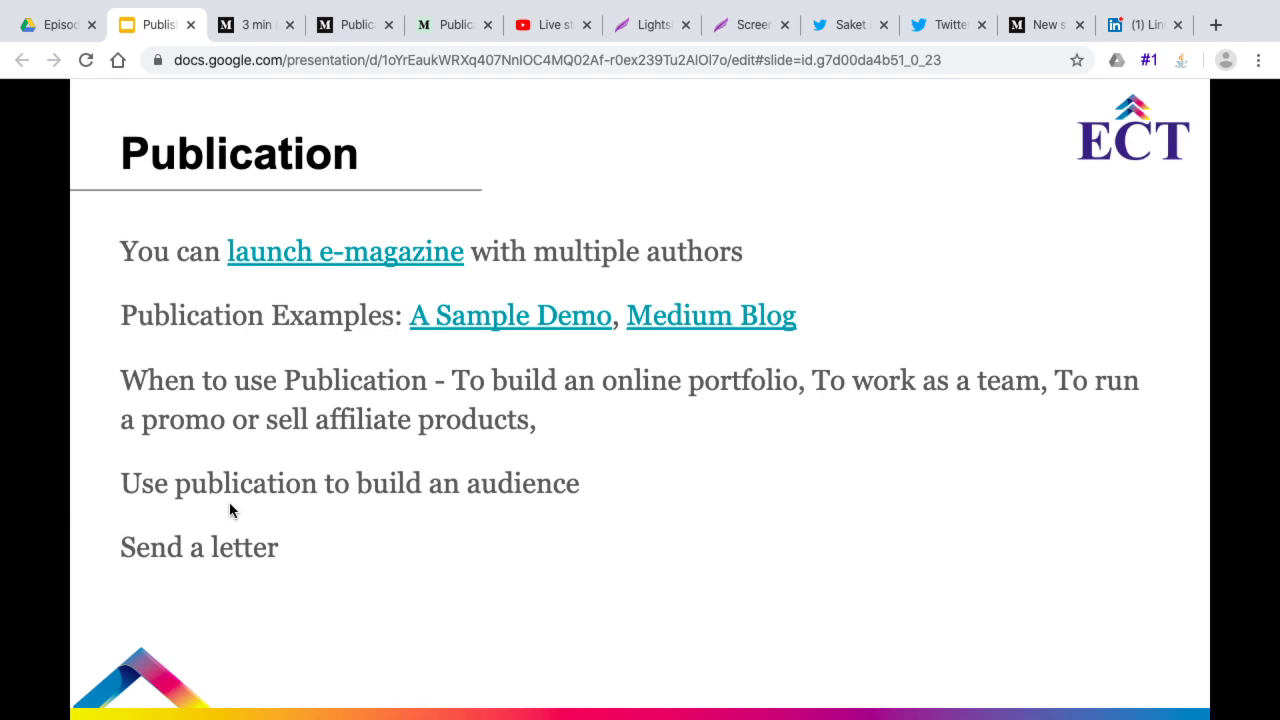
# Switch to the Medium window and choose New publication from the Publications list
pyautogui.click(257, 38)
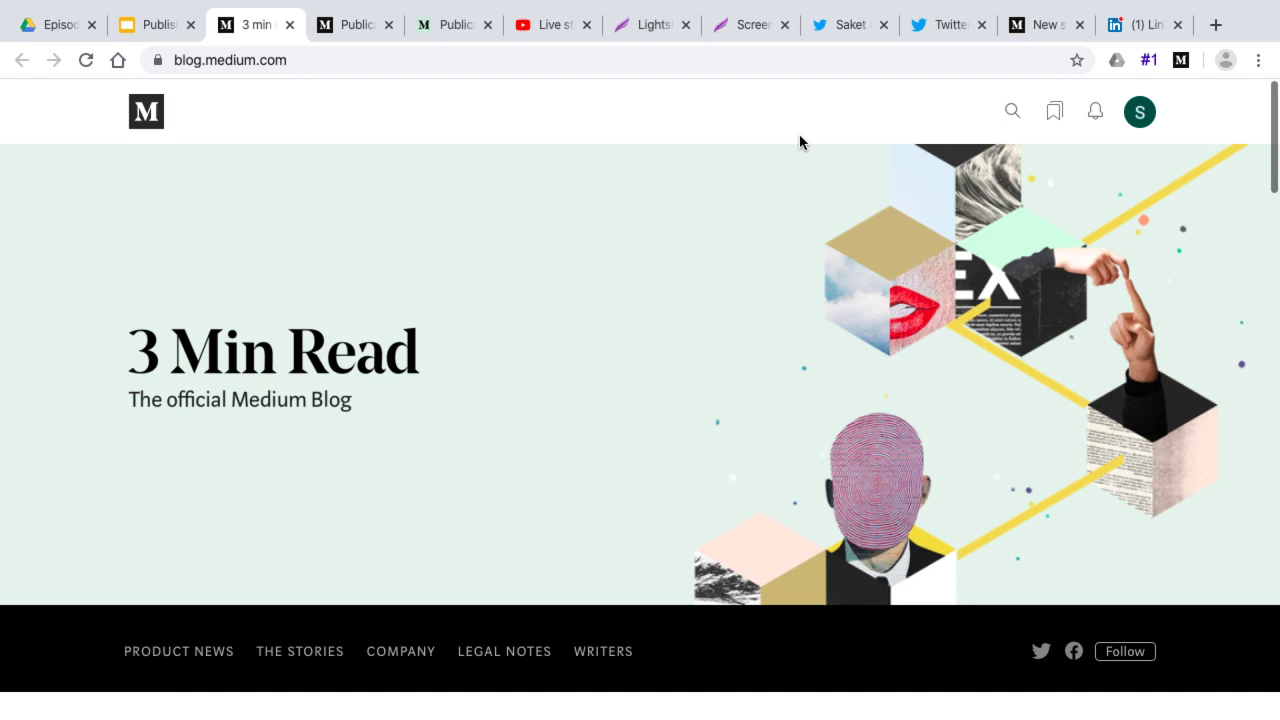
pyautogui.hotkey('ctrl', 'Right')
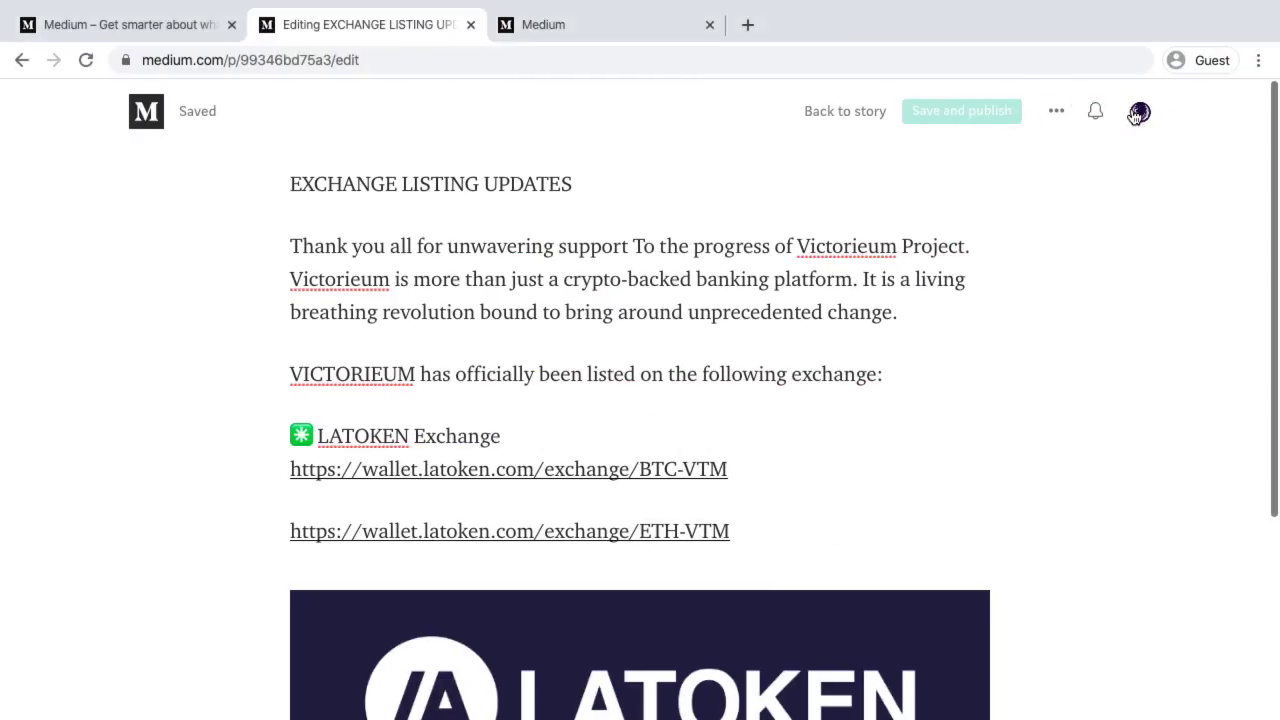
pyautogui.click(1139, 113)
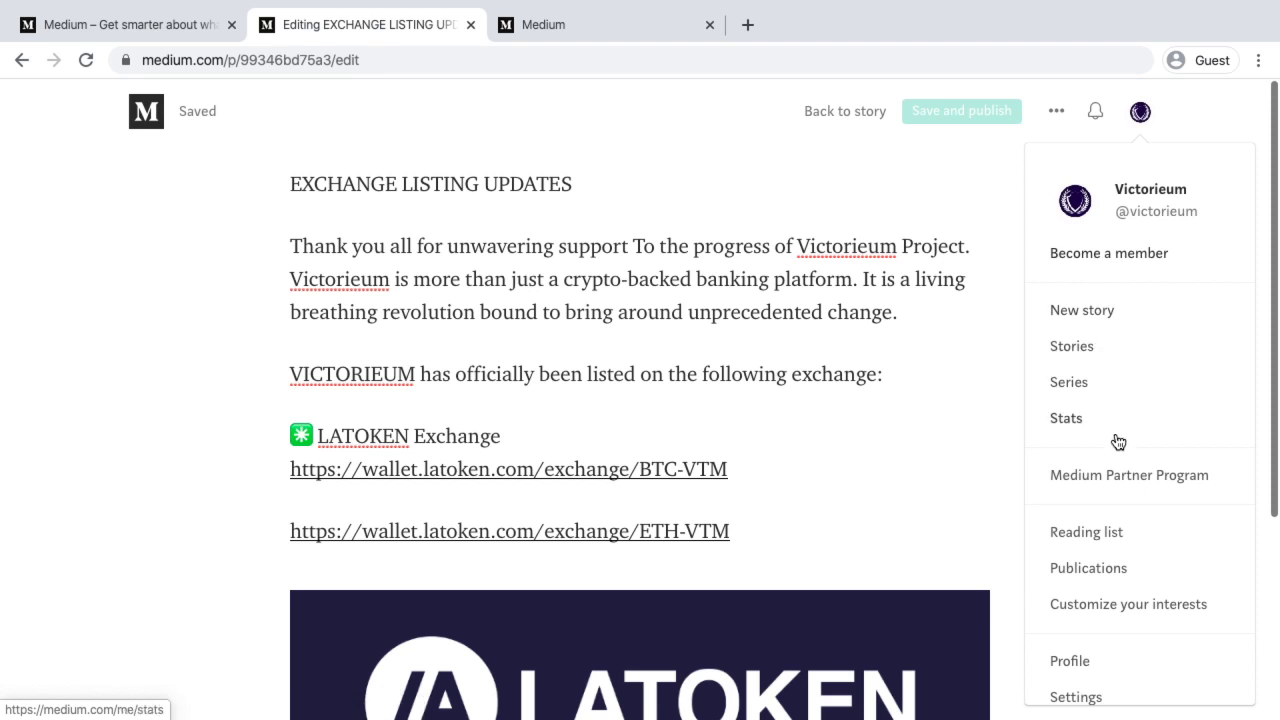
pyautogui.scroll(-2, 1114, 443)
pyautogui.click(1092, 503)
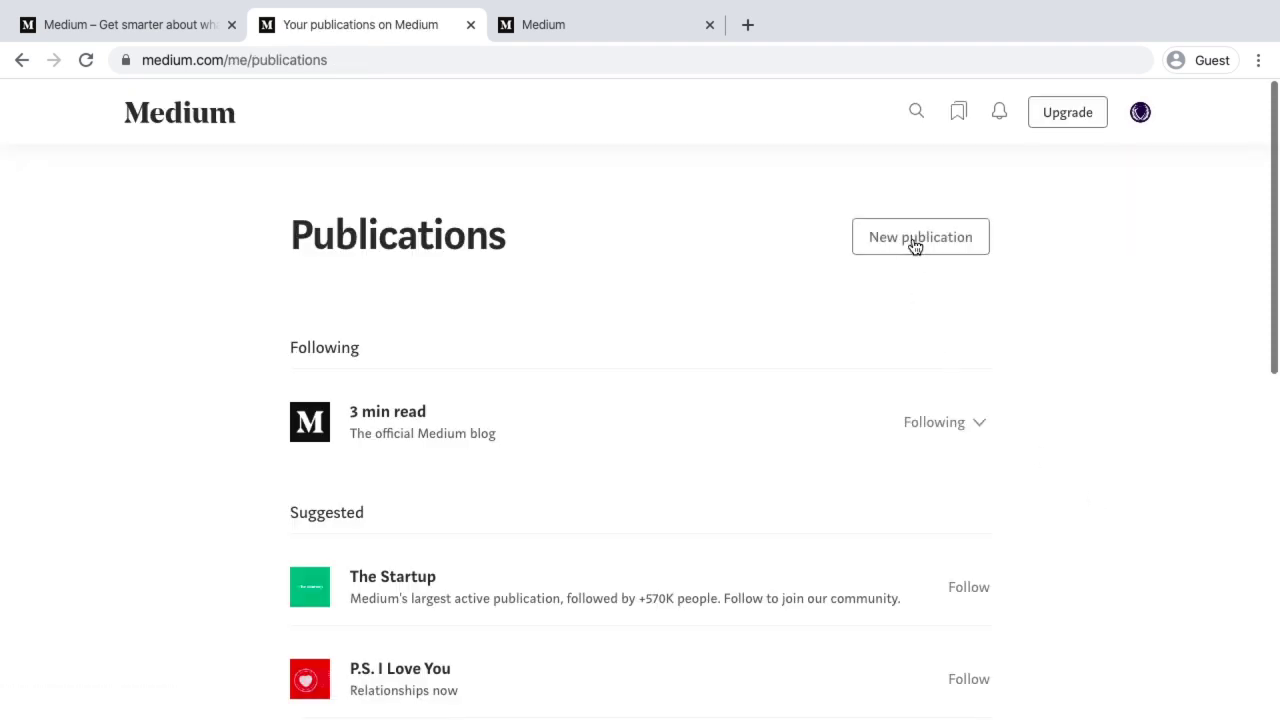
pyautogui.click(916, 240)
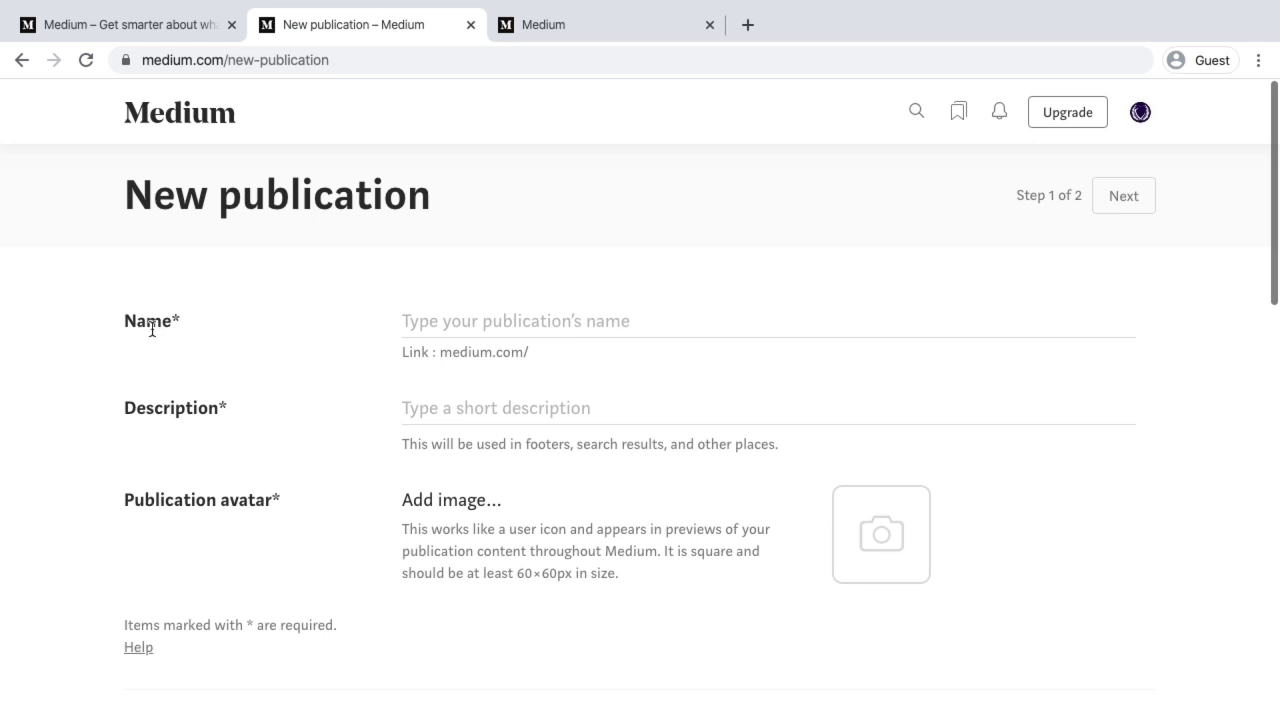
# Go through the new publication form from the Description field down to the Writers field
pyautogui.click(455, 405)
pyautogui.scroll(-1, 455, 405)
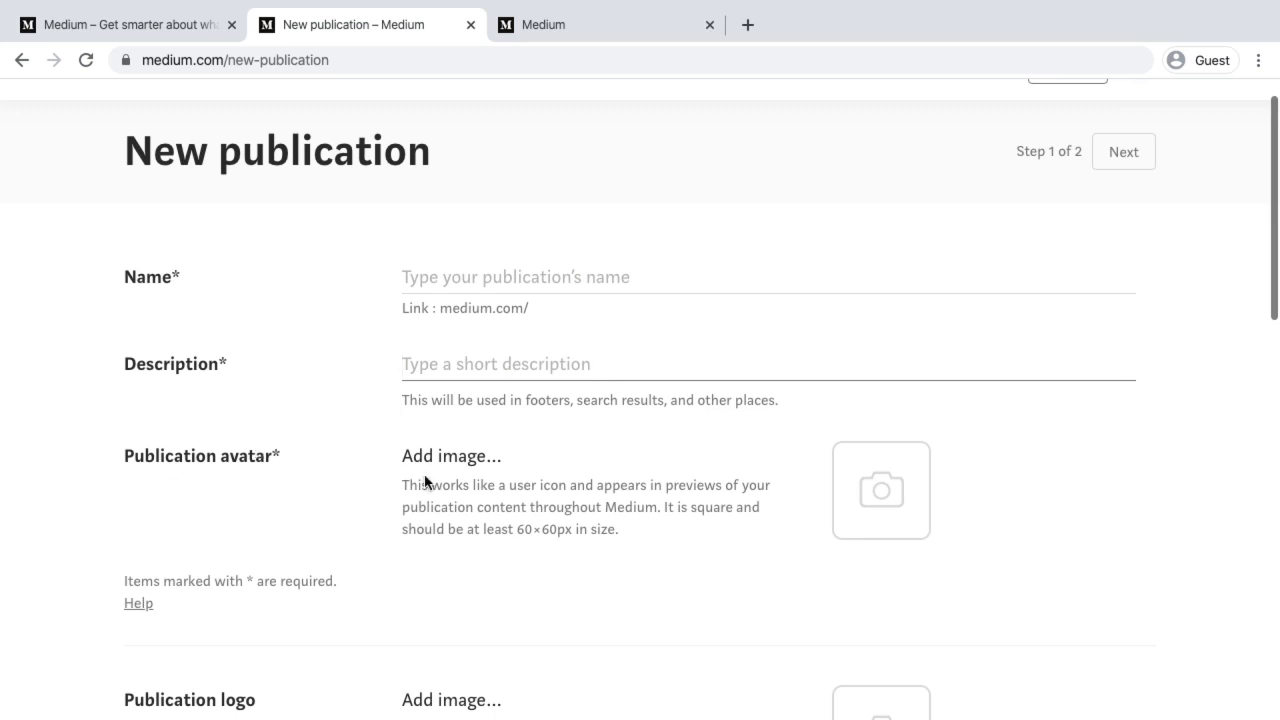
pyautogui.scroll(-4, 520, 483)
pyautogui.scroll(-2, 521, 483)
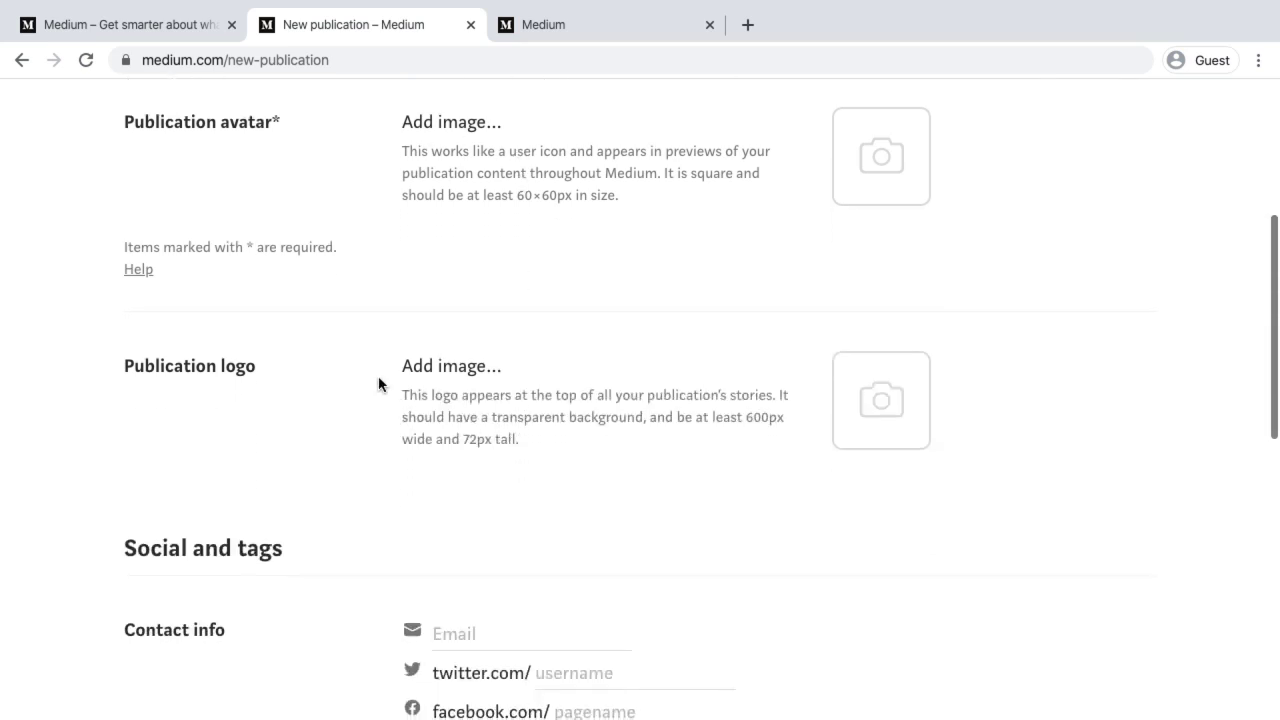
pyautogui.scroll(-7, 499, 433)
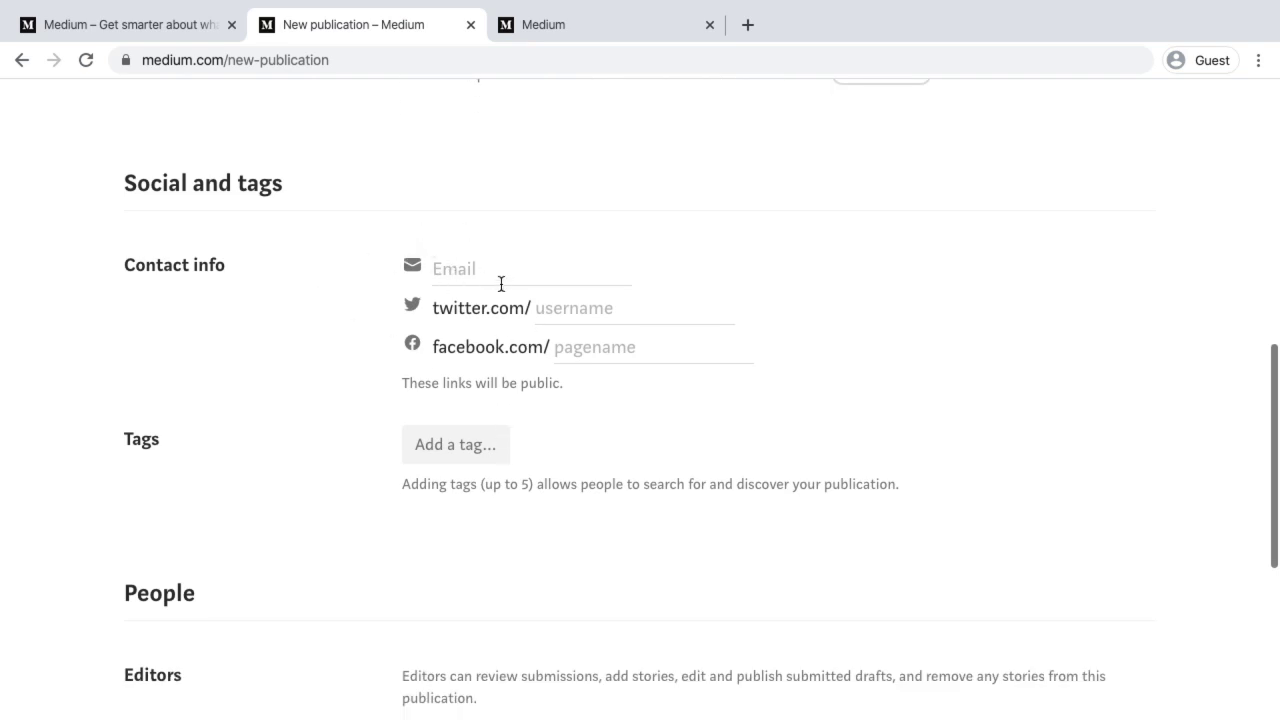
pyautogui.scroll(-2, 533, 438)
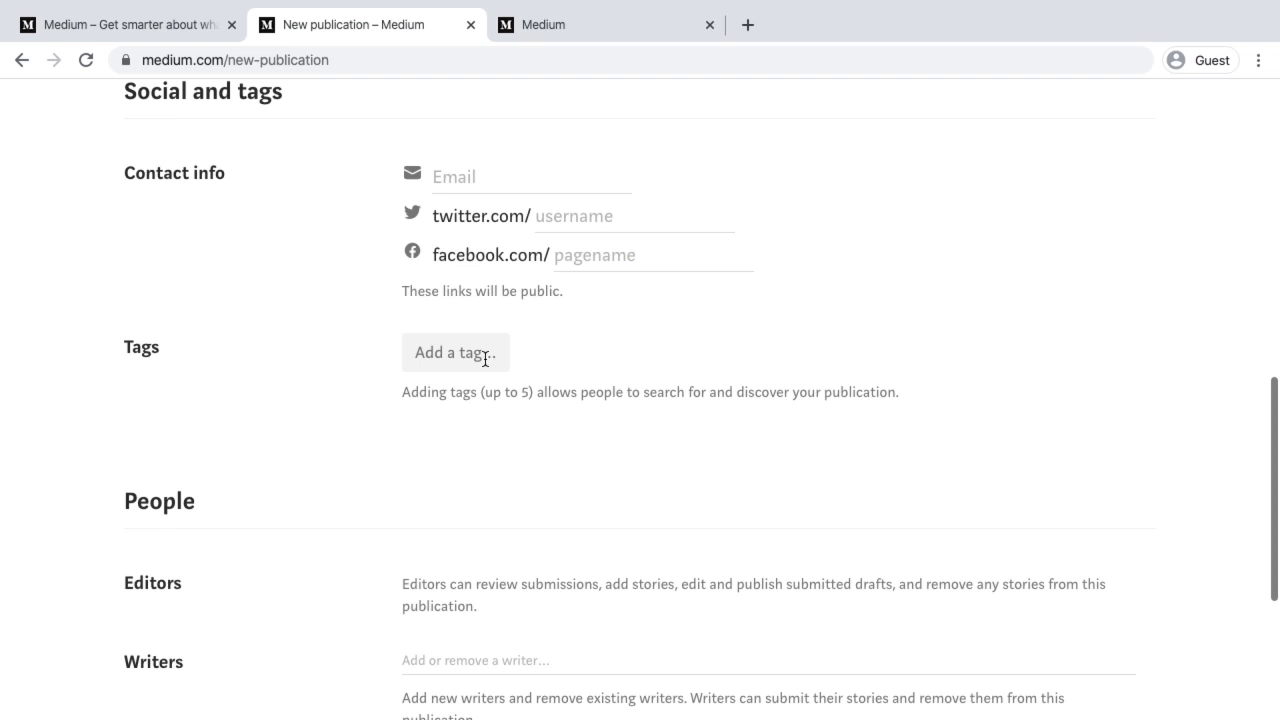
pyautogui.scroll(-3, 541, 391)
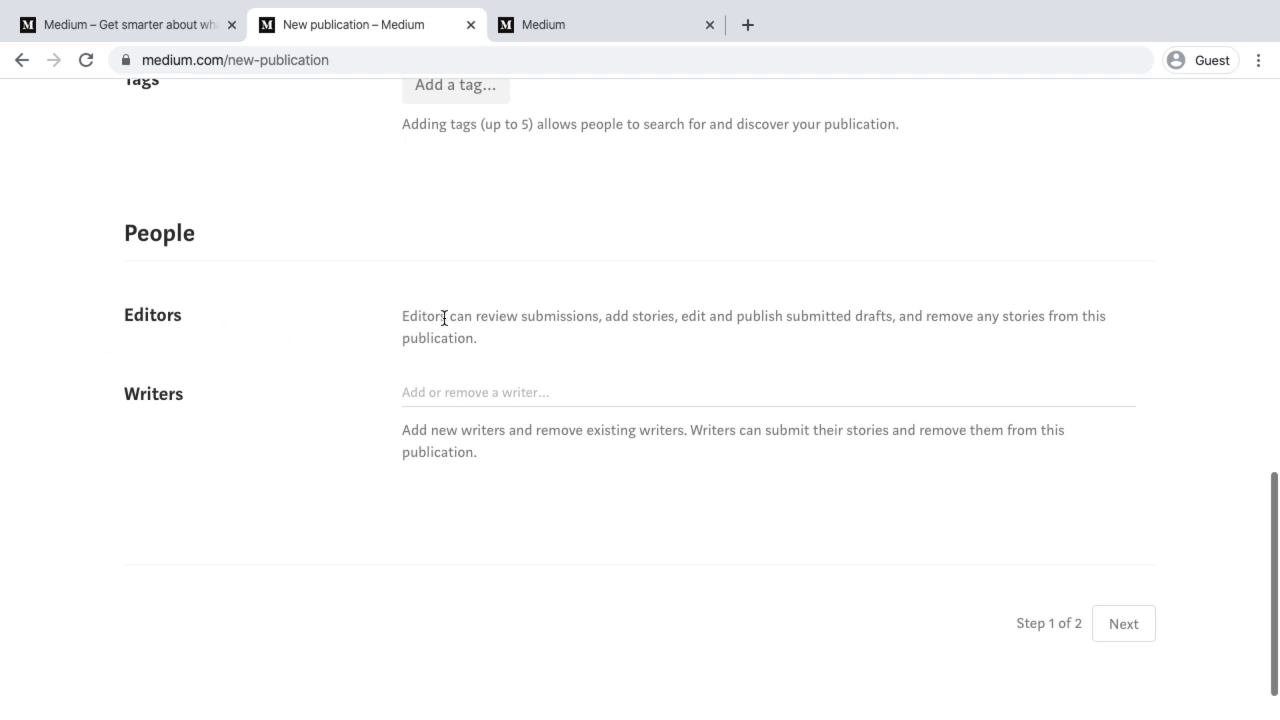
pyautogui.click(440, 393)
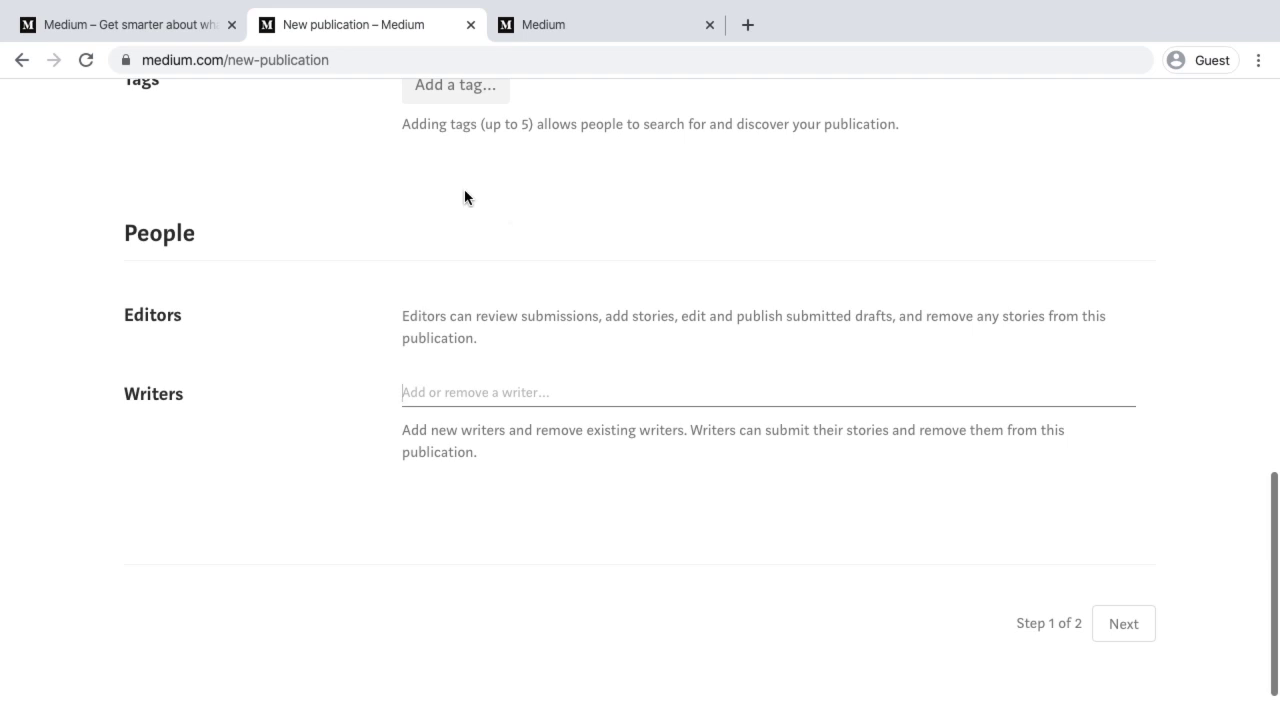
# Move between desktops to the guest Chrome window showing Medium's 'Sign up with email' dialog
pyautogui.click(115, 30)
pyautogui.hotkey('ctrl', 'Left')
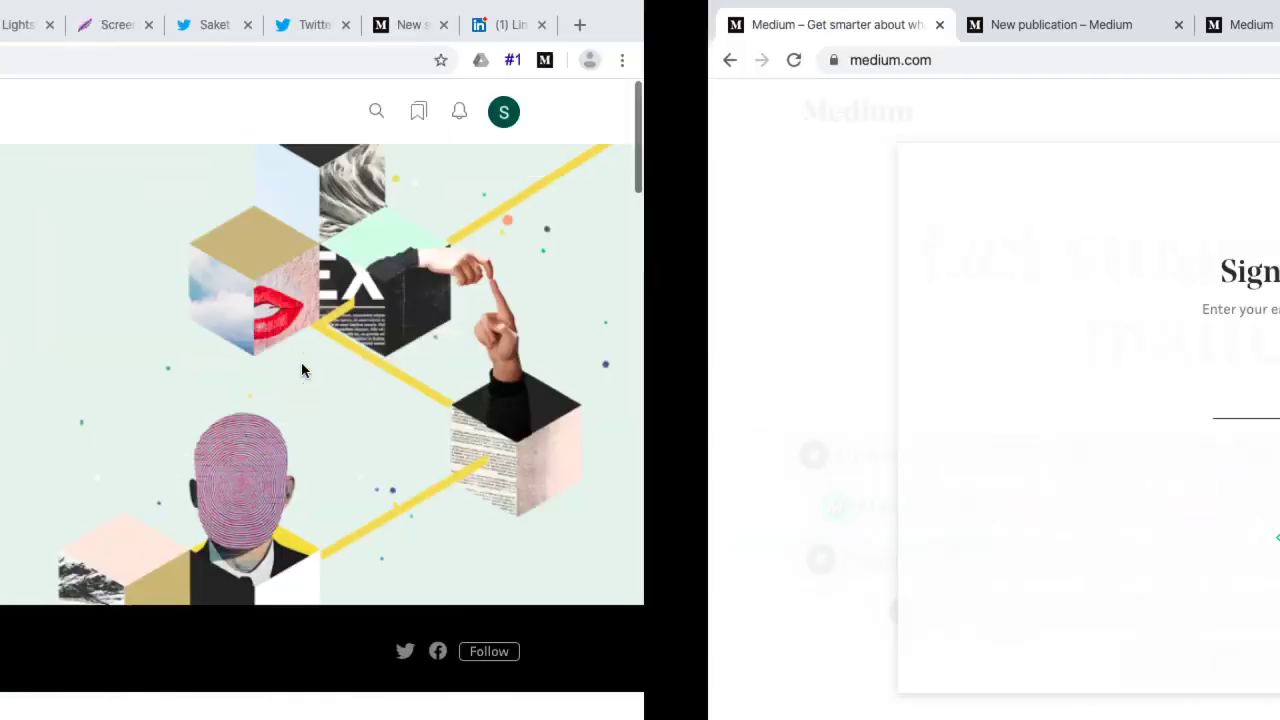
pyautogui.scroll(-3, 466, 523)
pyautogui.scroll(3, 466, 526)
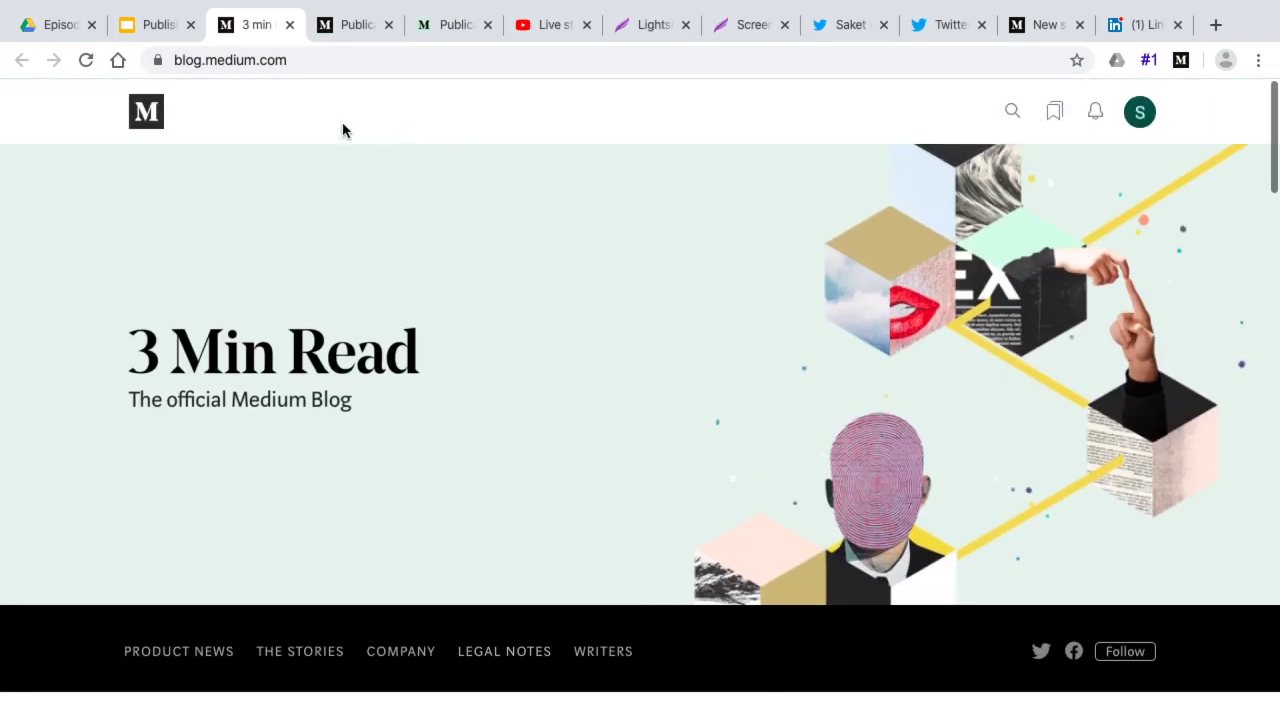
pyautogui.scroll(-4, 703, 653)
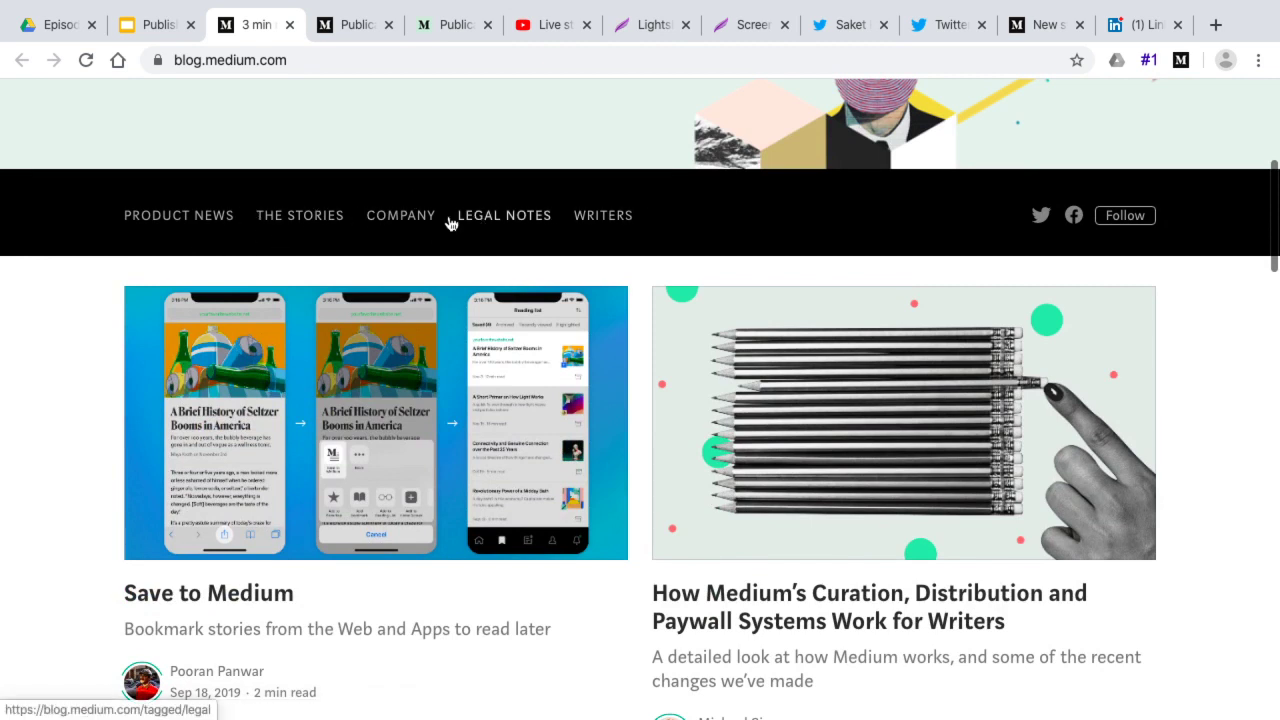
pyautogui.scroll(-2, 625, 207)
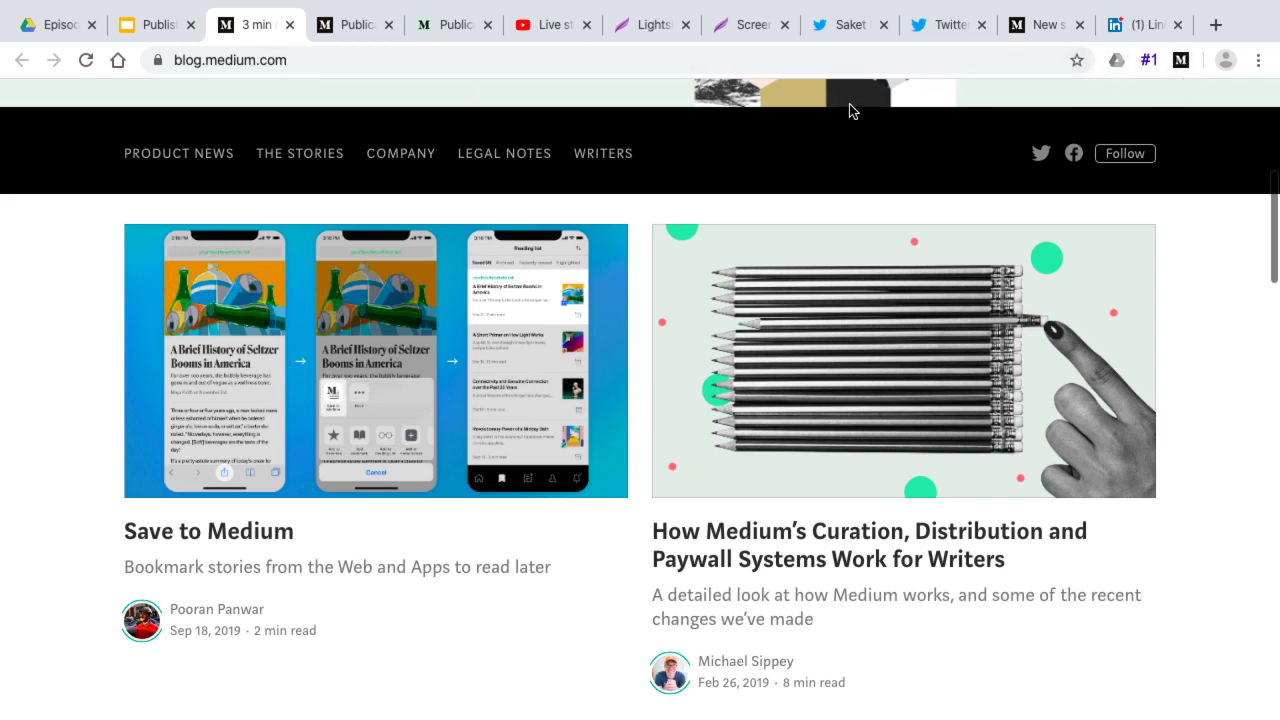
pyautogui.hotkey('ctrl', 'Right')
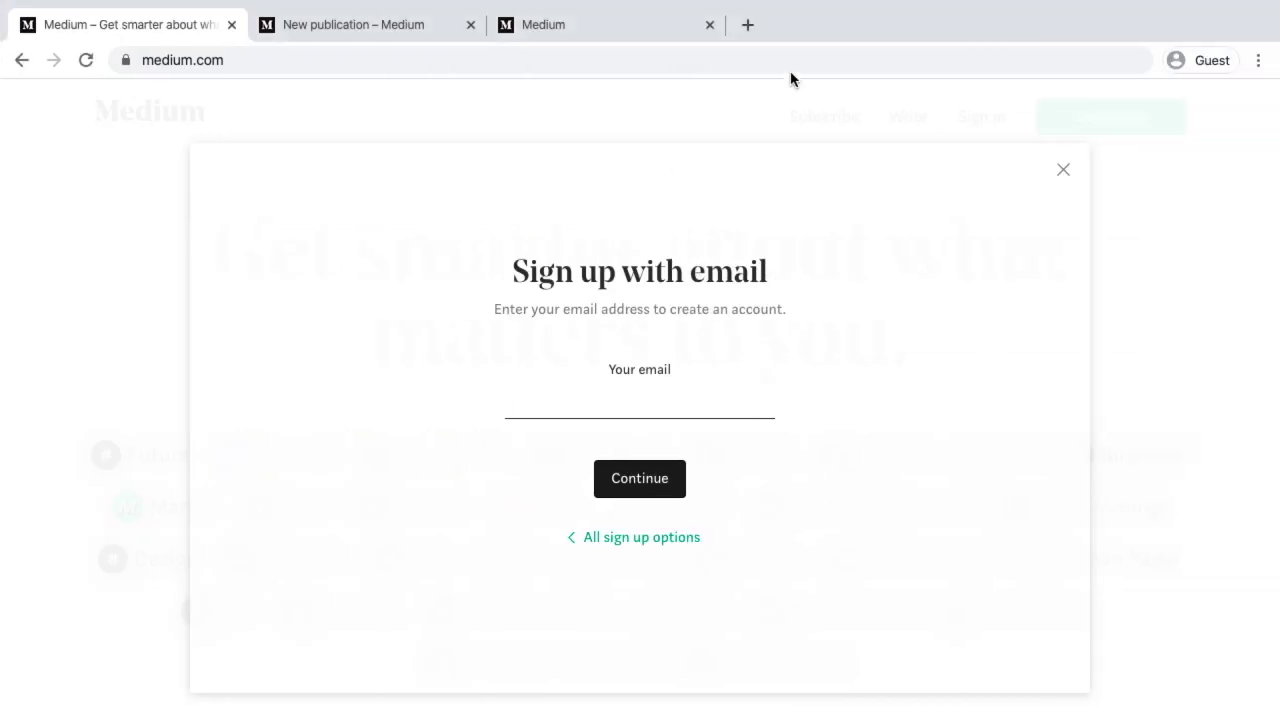
# Close the sign-up dialog and browse your Publications list from the account menu
pyautogui.click(1064, 170)
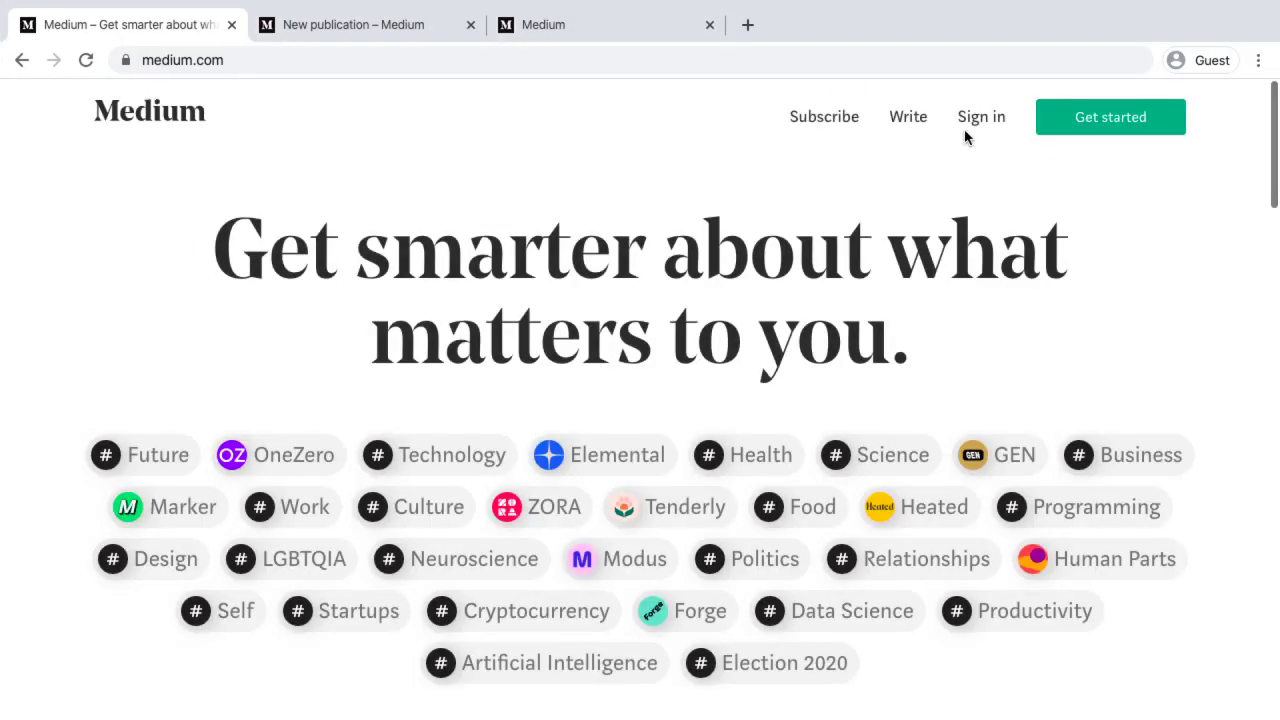
pyautogui.click(543, 30)
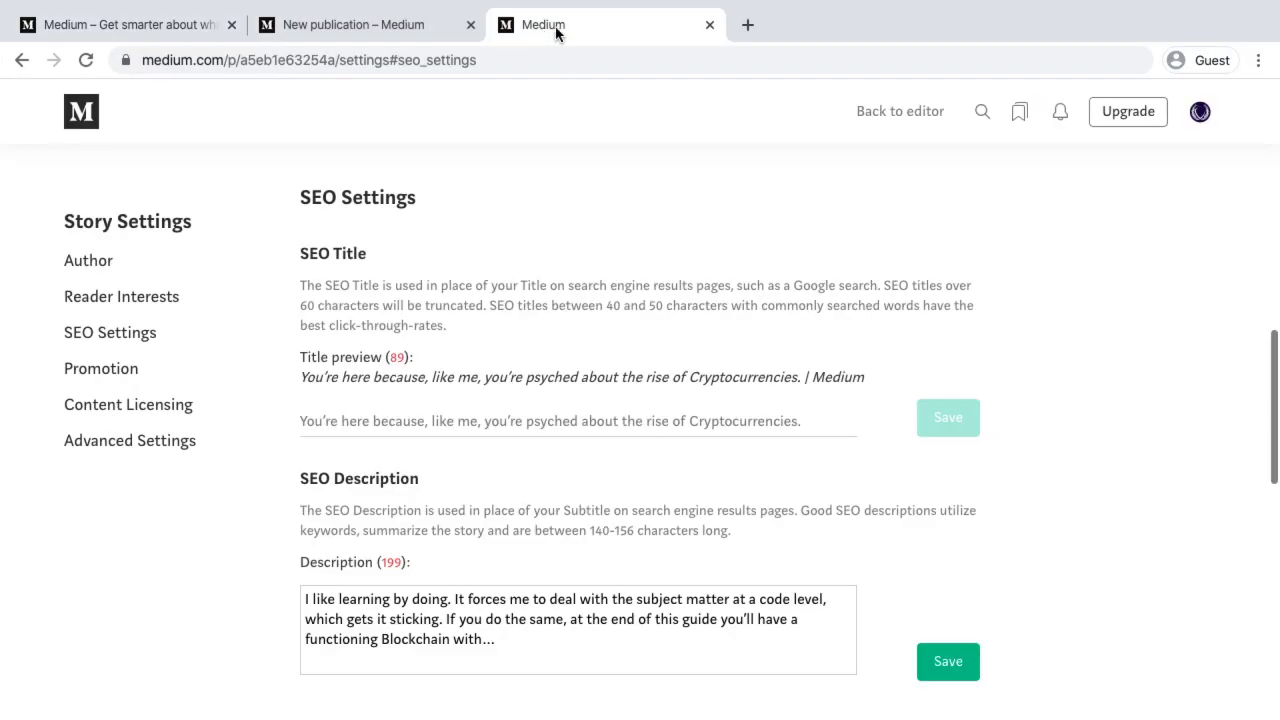
pyautogui.click(1201, 112)
pyautogui.scroll(-1, 1140, 490)
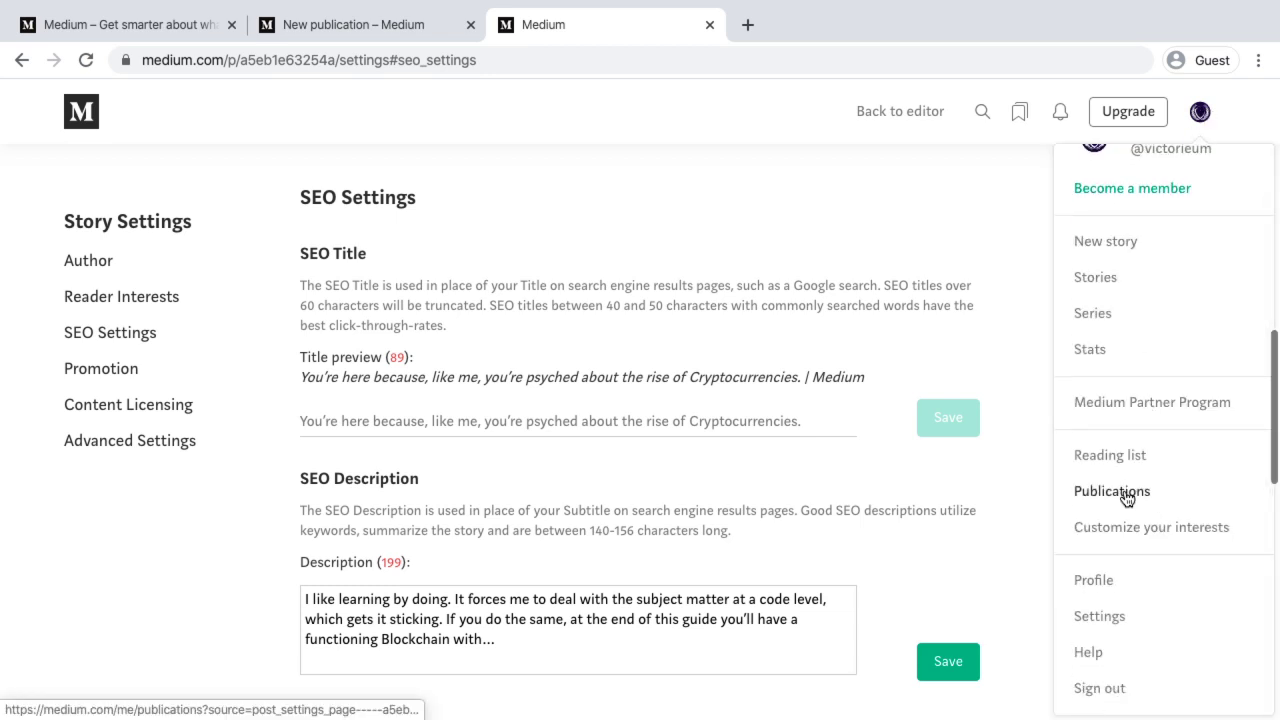
pyautogui.click(1130, 497)
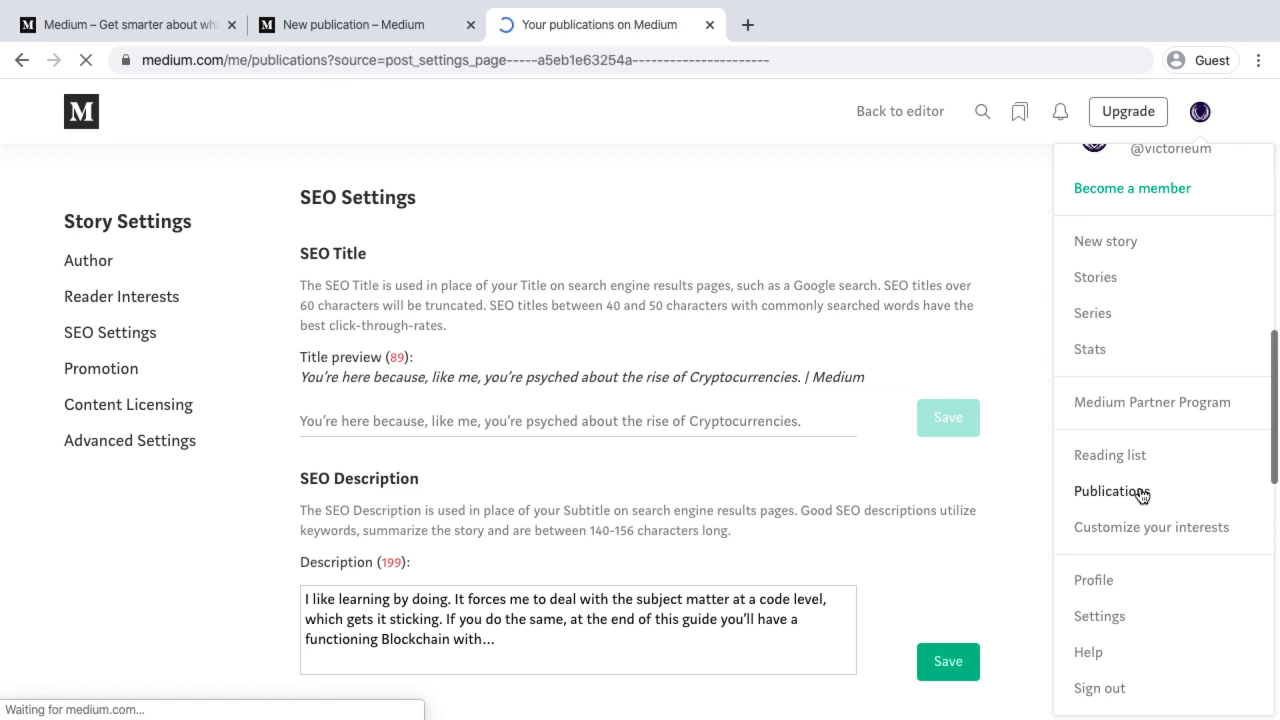
pyautogui.scroll(-5, 1142, 496)
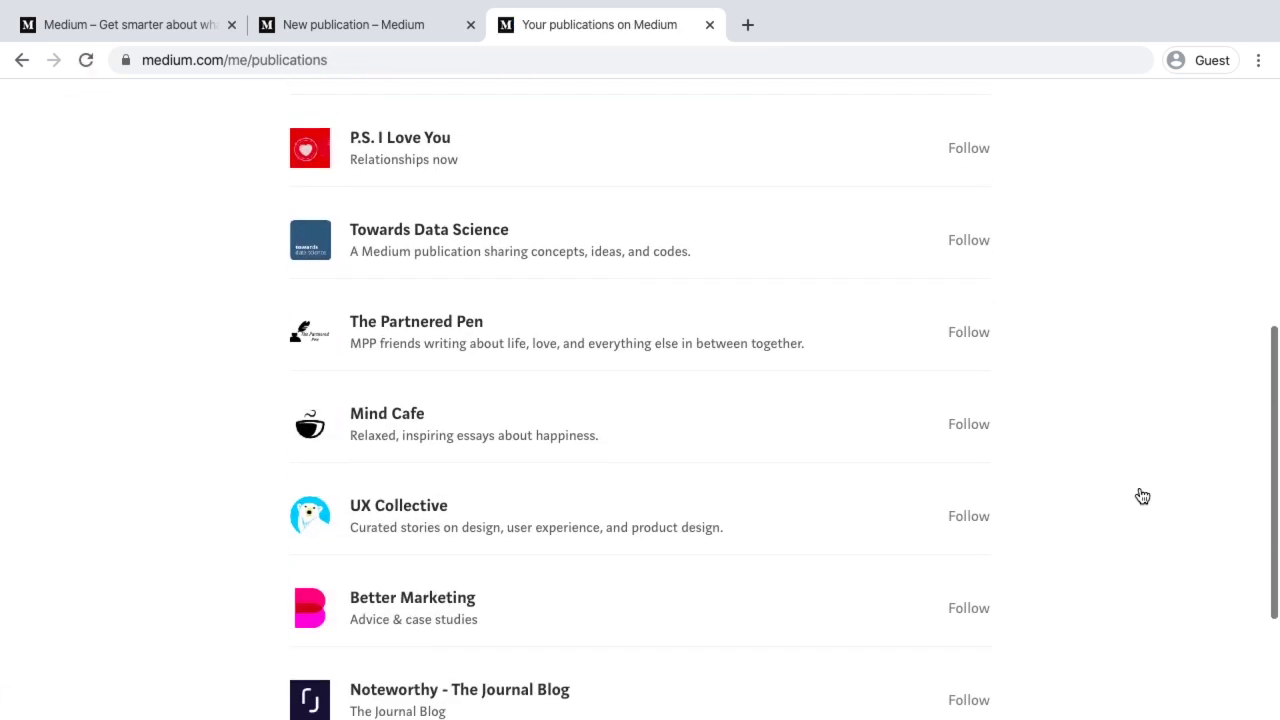
pyautogui.scroll(-2, 1142, 496)
pyautogui.scroll(8, 437, 366)
pyautogui.scroll(-1, 403, 586)
pyautogui.scroll(1, 403, 586)
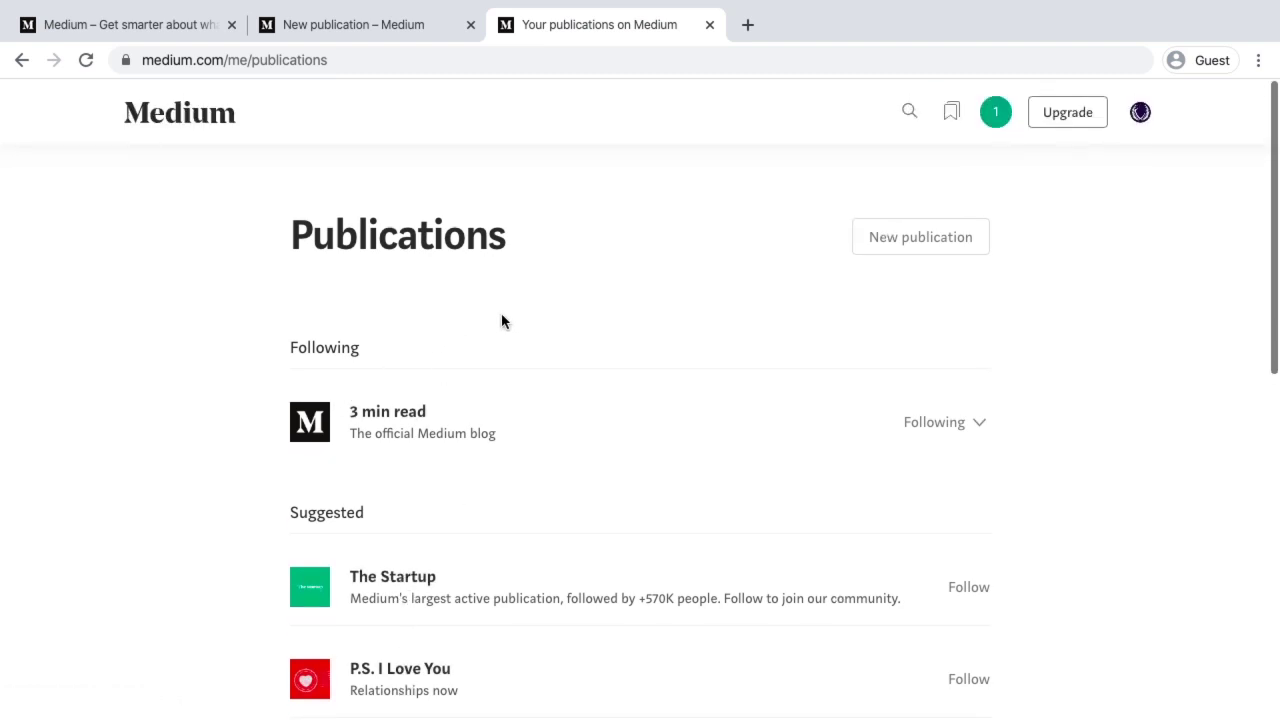
# Open the notifications list twice, closing it each time
pyautogui.click(996, 112)
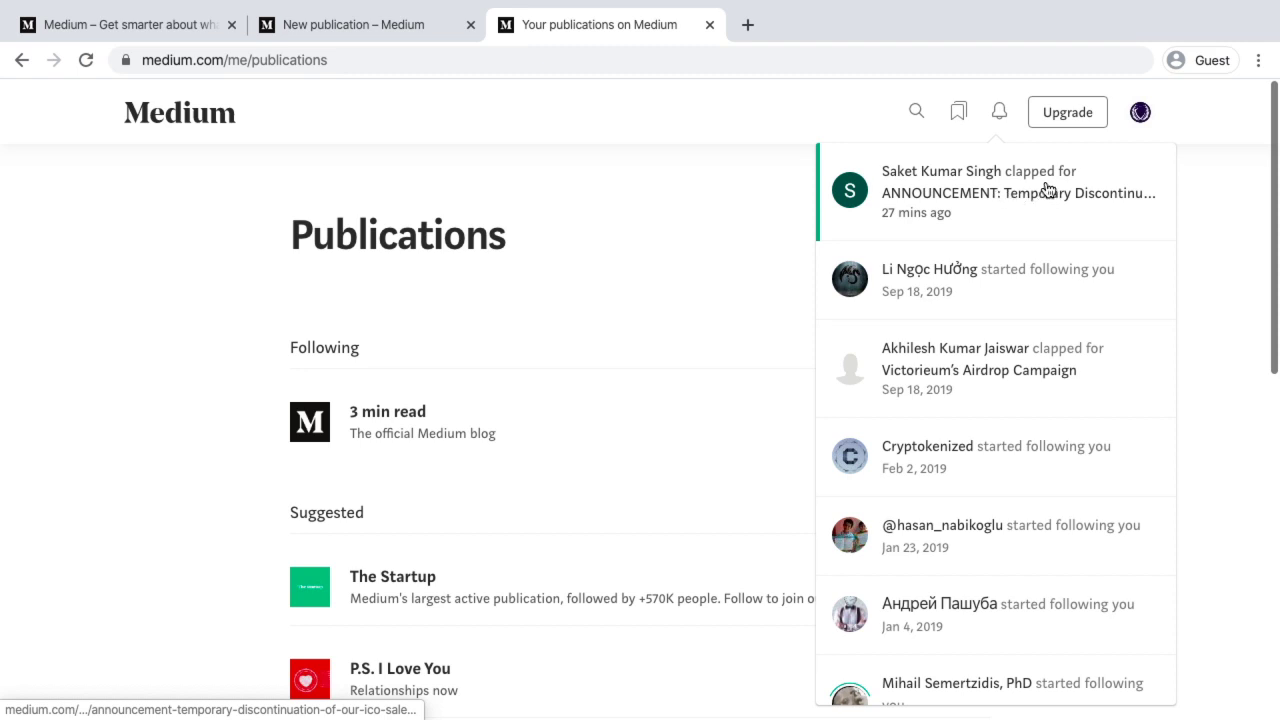
pyautogui.click(825, 121)
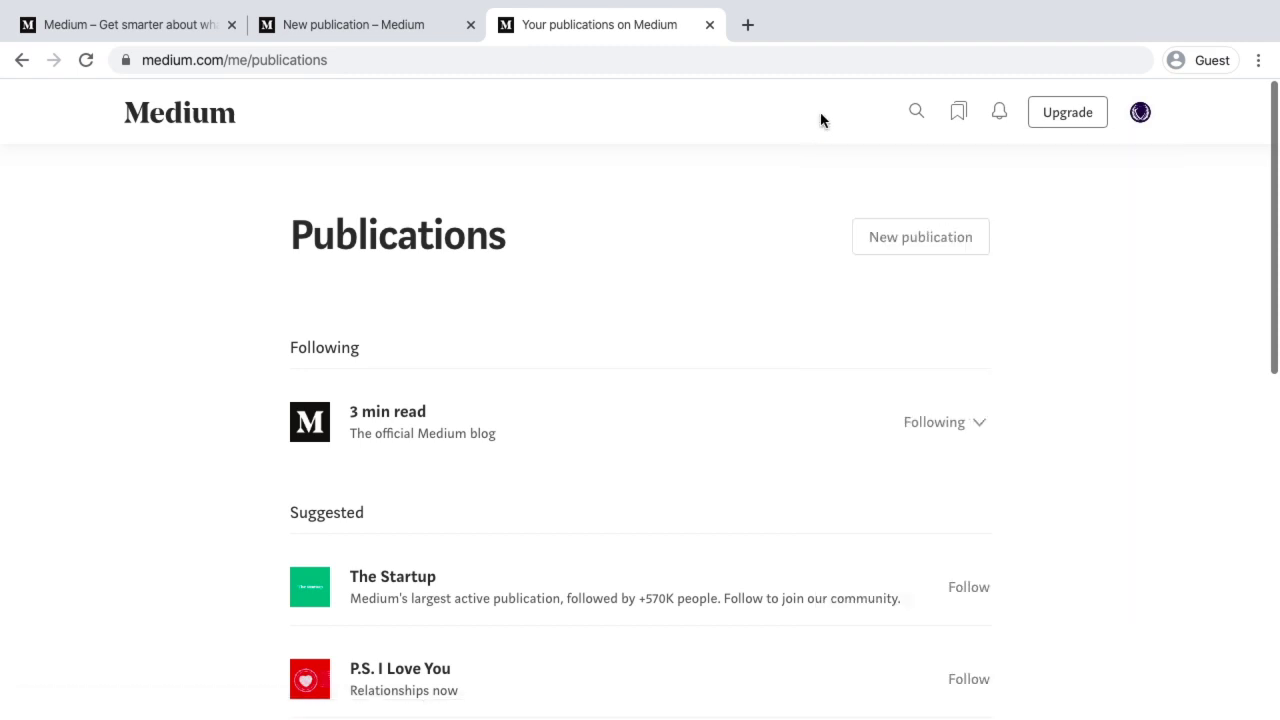
pyautogui.click(1000, 116)
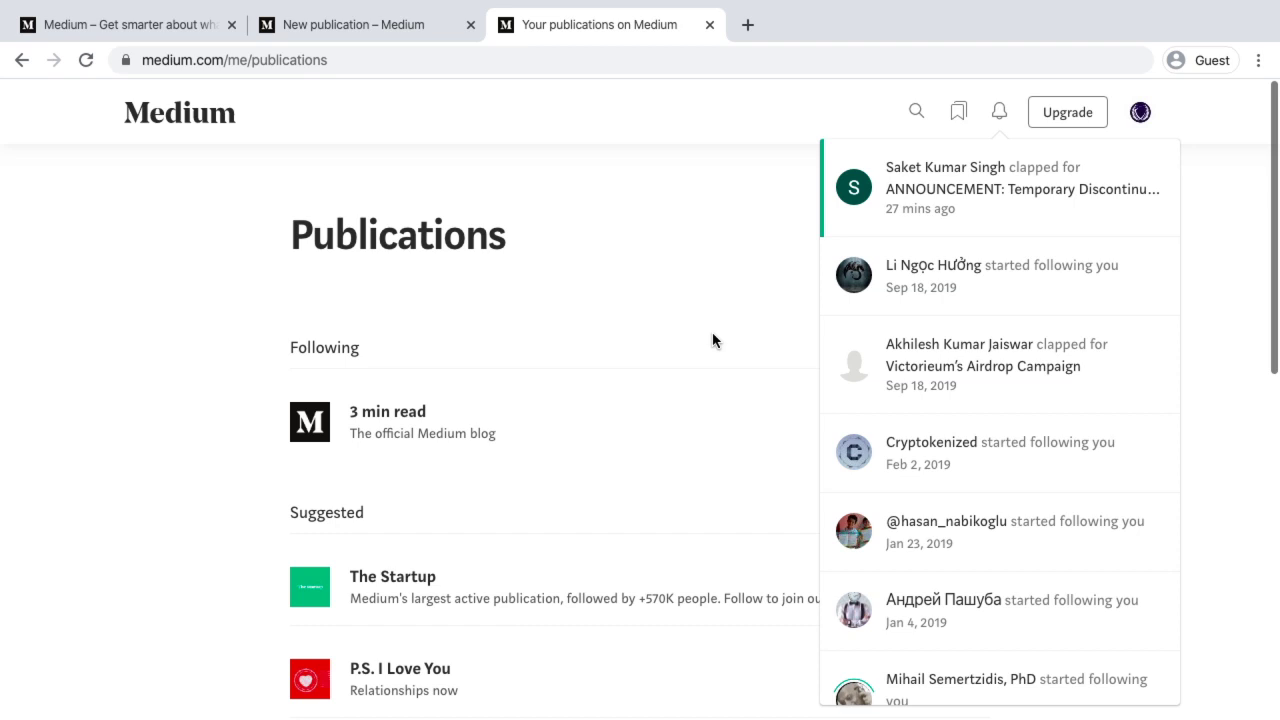
pyautogui.click(660, 98)
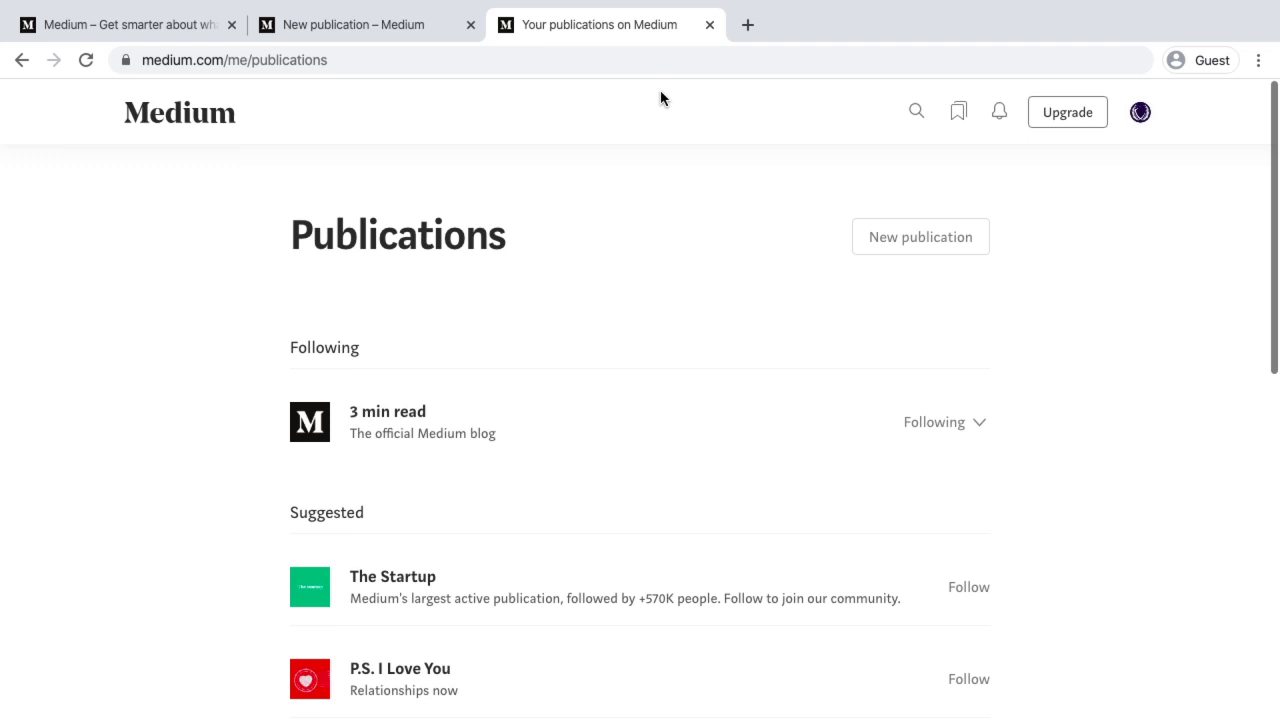
pyautogui.scroll(2, 728, 165)
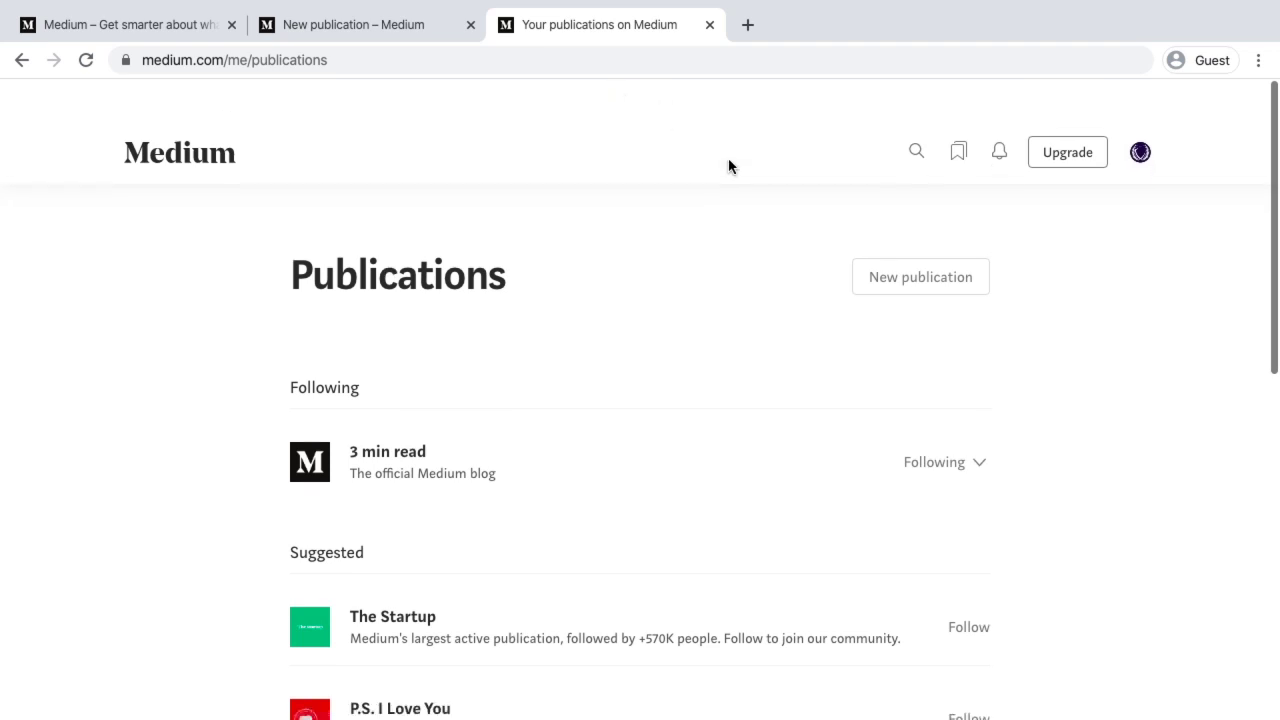
# Go to Stories from the account menu to see the drafts list
pyautogui.click(311, 24)
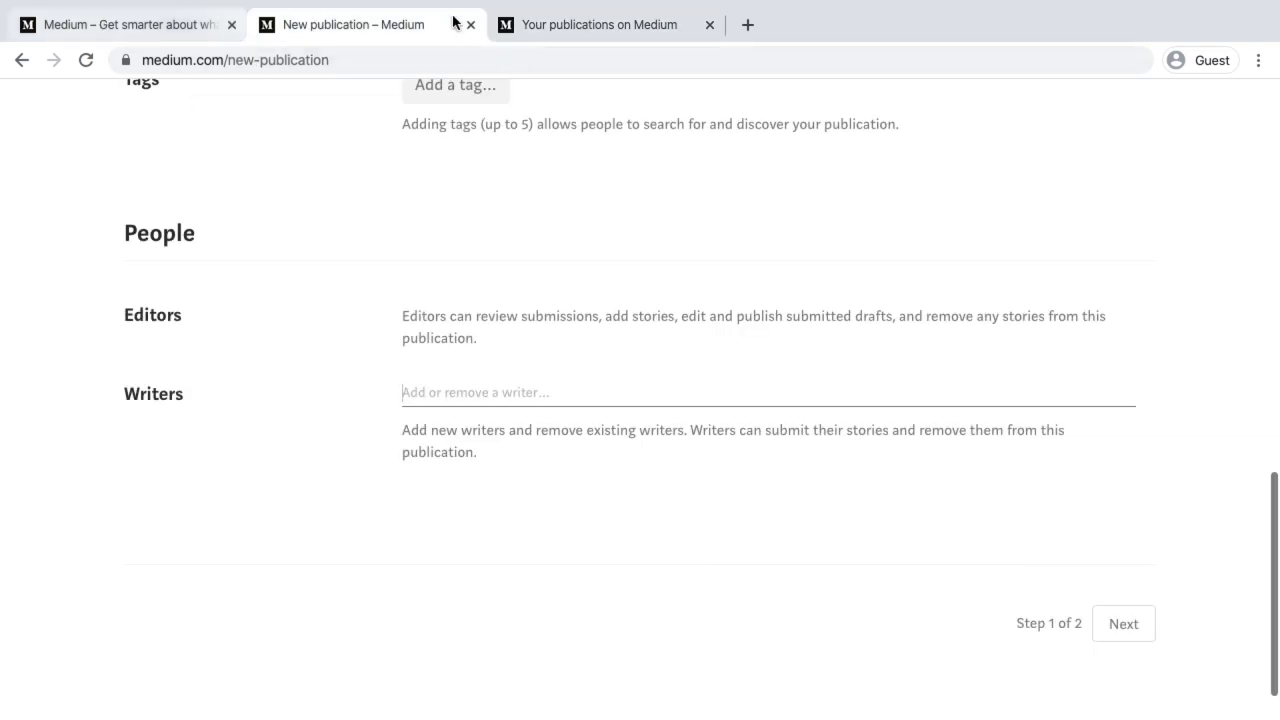
pyautogui.scroll(10, 500, 120)
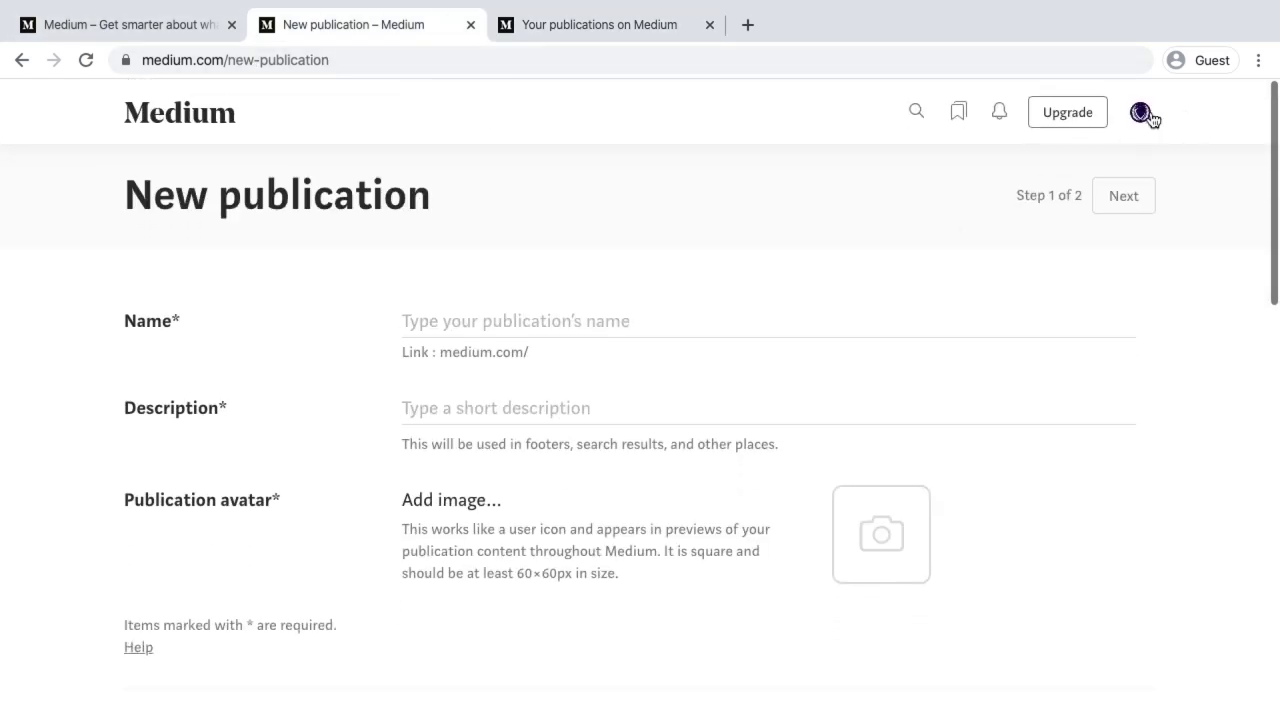
pyautogui.click(1146, 115)
pyautogui.click(1068, 353)
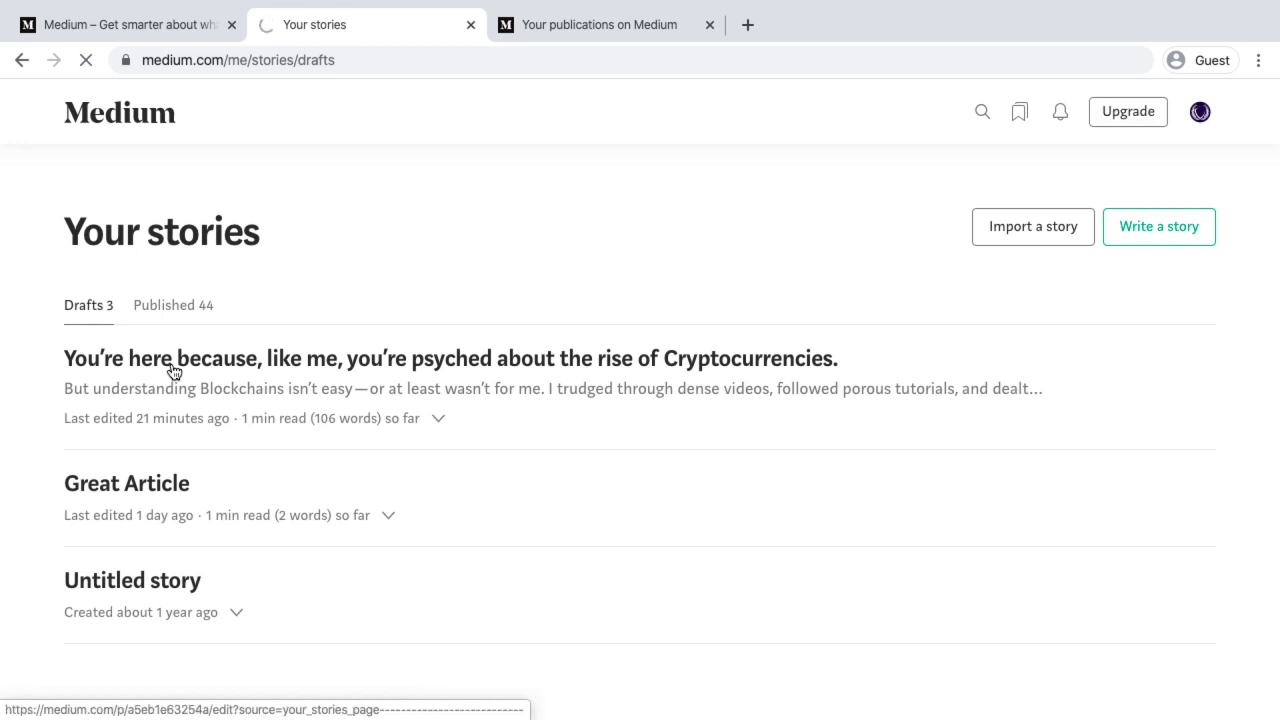
# Open the cryptocurrency draft and choose Add to publication from its ••• menu
pyautogui.click(174, 372)
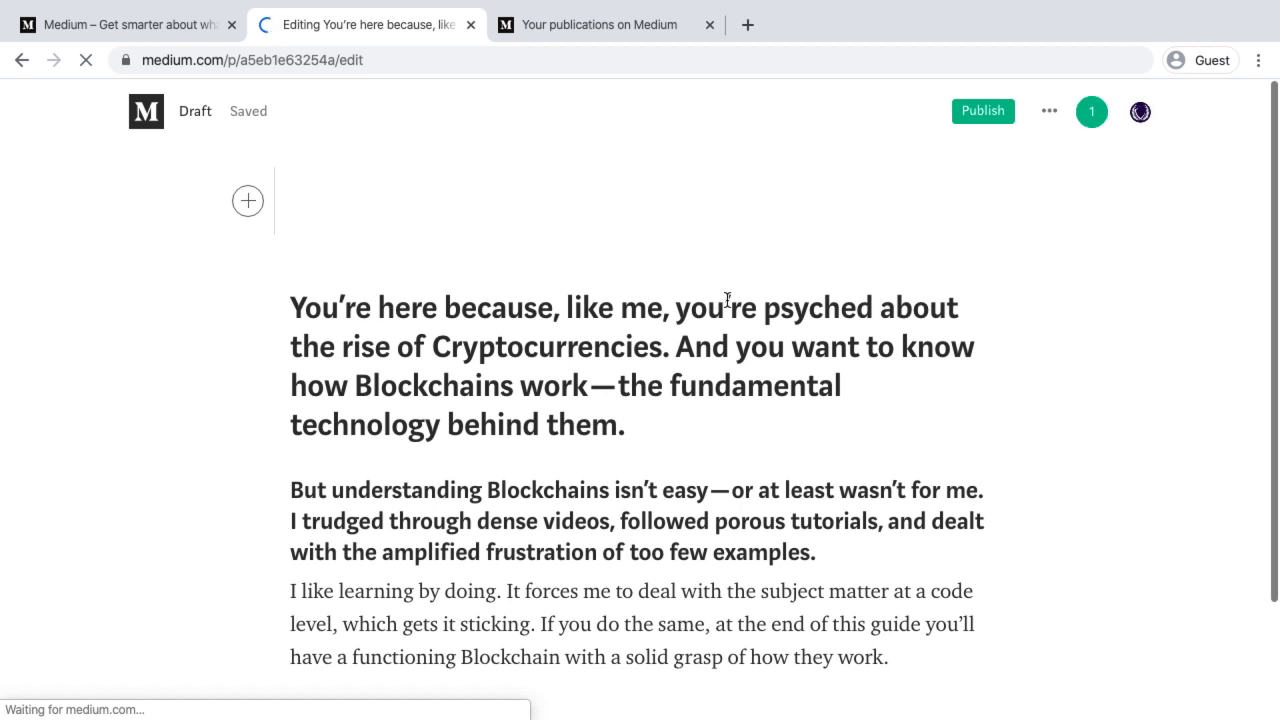
pyautogui.click(1050, 113)
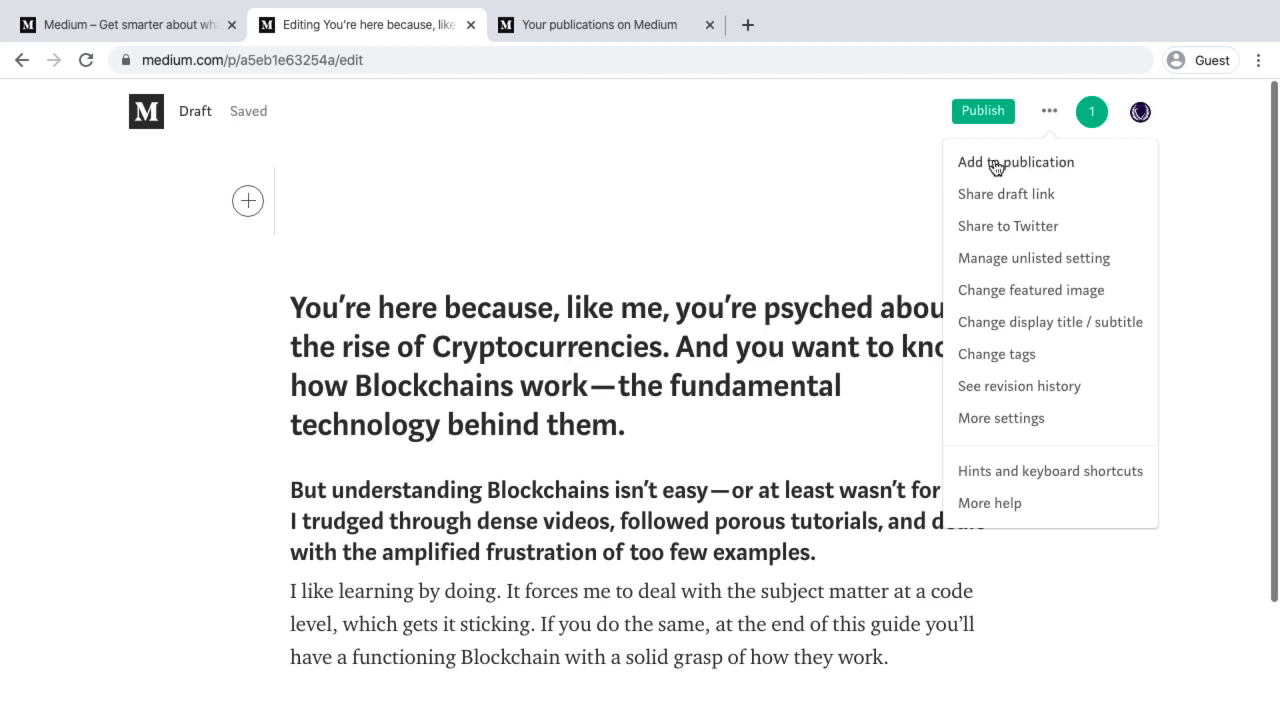
pyautogui.click(1004, 162)
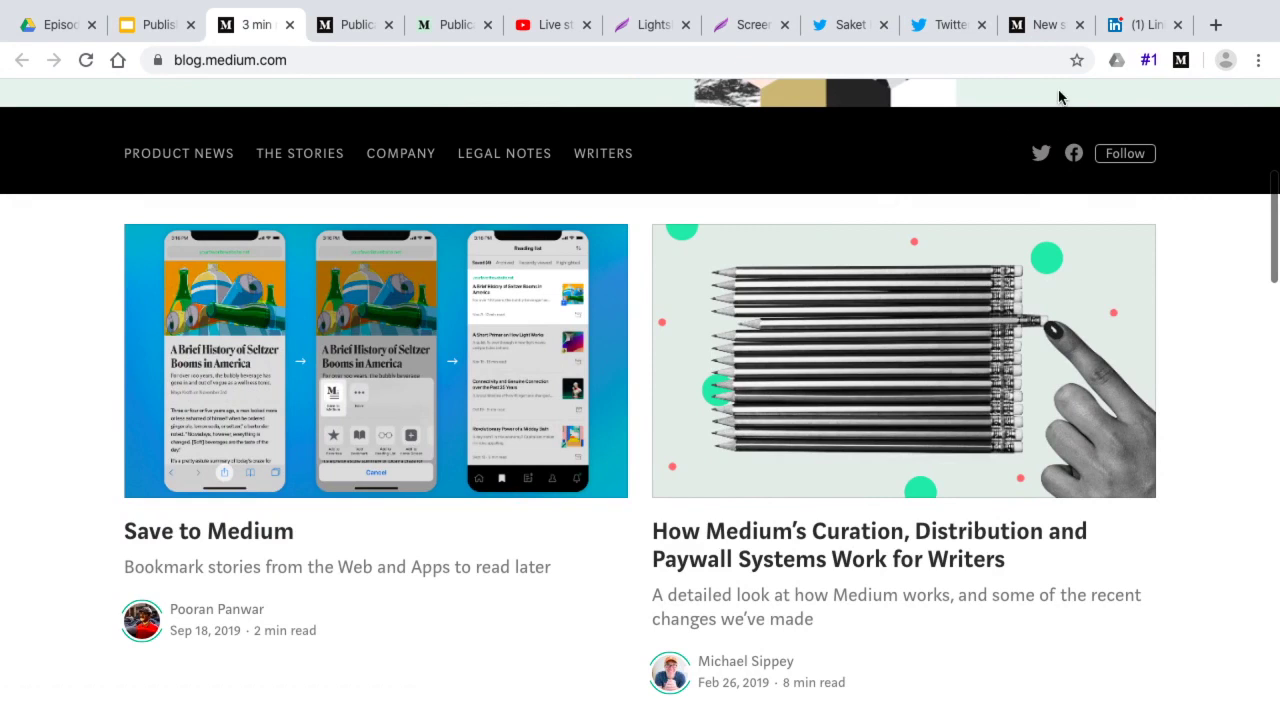
# Open '15 Unique and Profitable Business Ideas for Indian Market' from the LinkedIn profile and select its URL
pyautogui.click(1120, 25)
pyautogui.scroll(-3, 506, 398)
pyautogui.scroll(3, 506, 400)
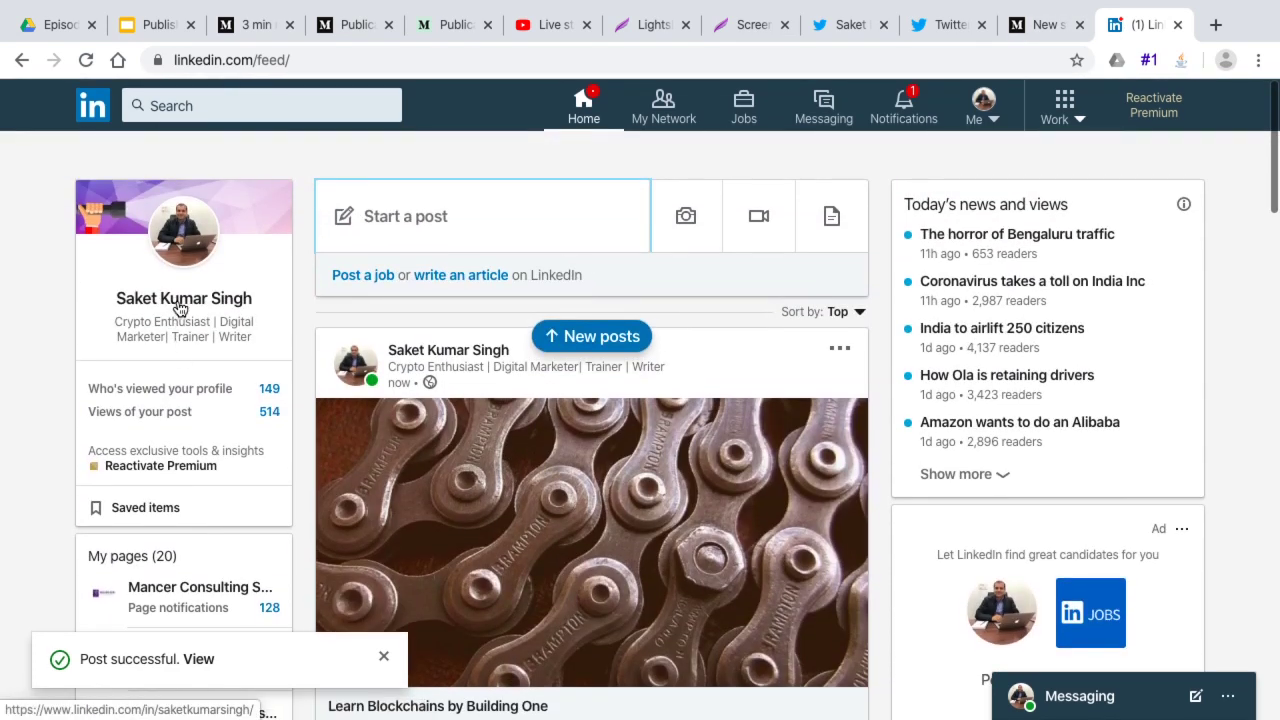
pyautogui.click(179, 303)
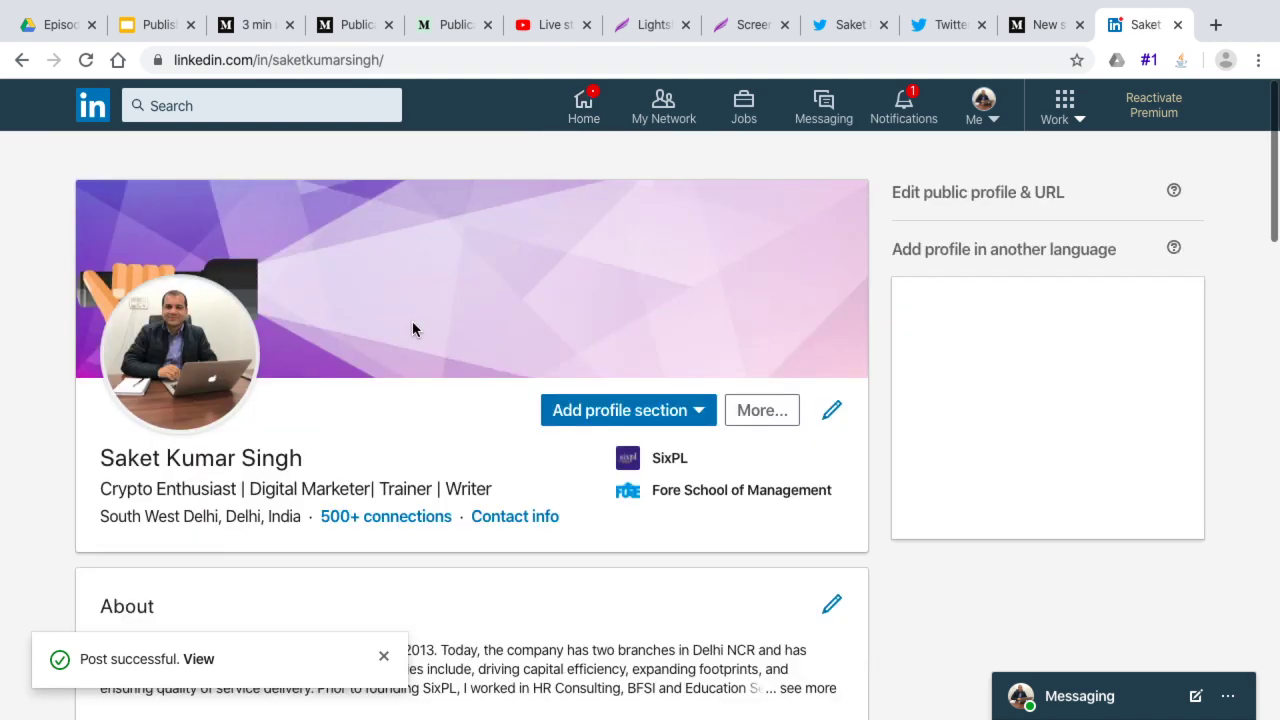
pyautogui.scroll(-3, 150, 385)
pyautogui.scroll(-8, 150, 385)
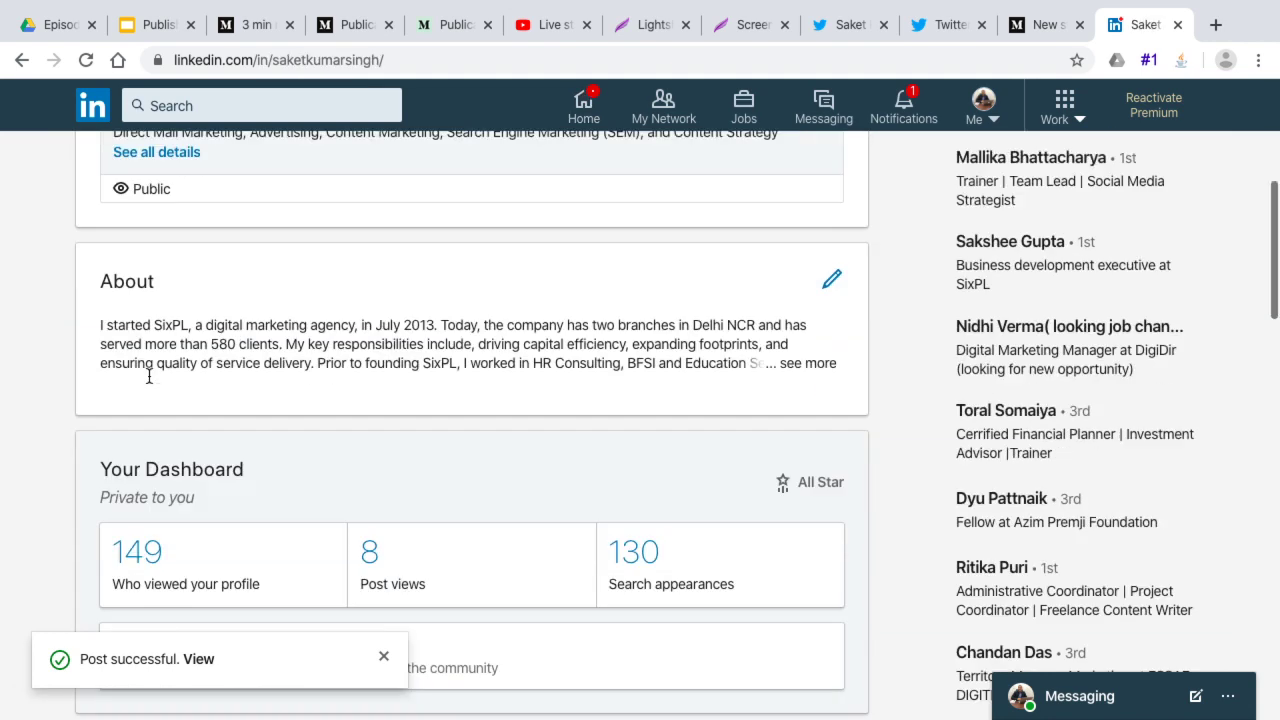
pyautogui.scroll(-1, 150, 384)
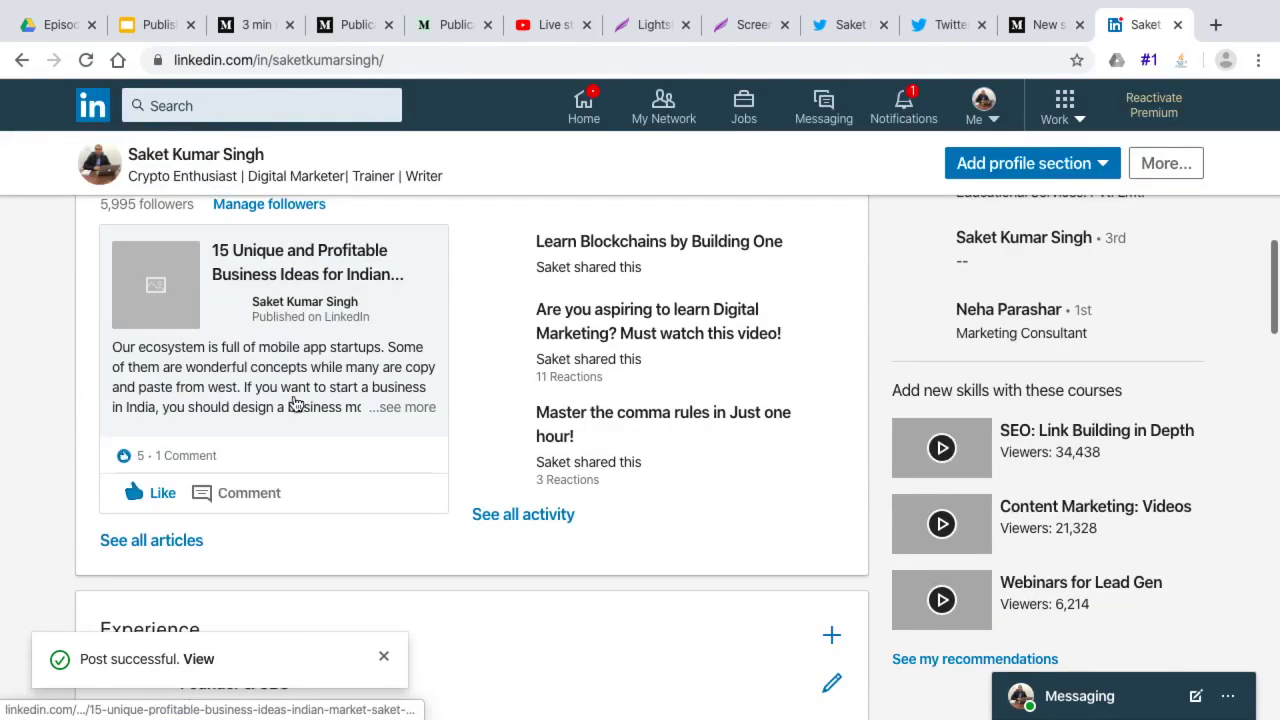
pyautogui.click(309, 266)
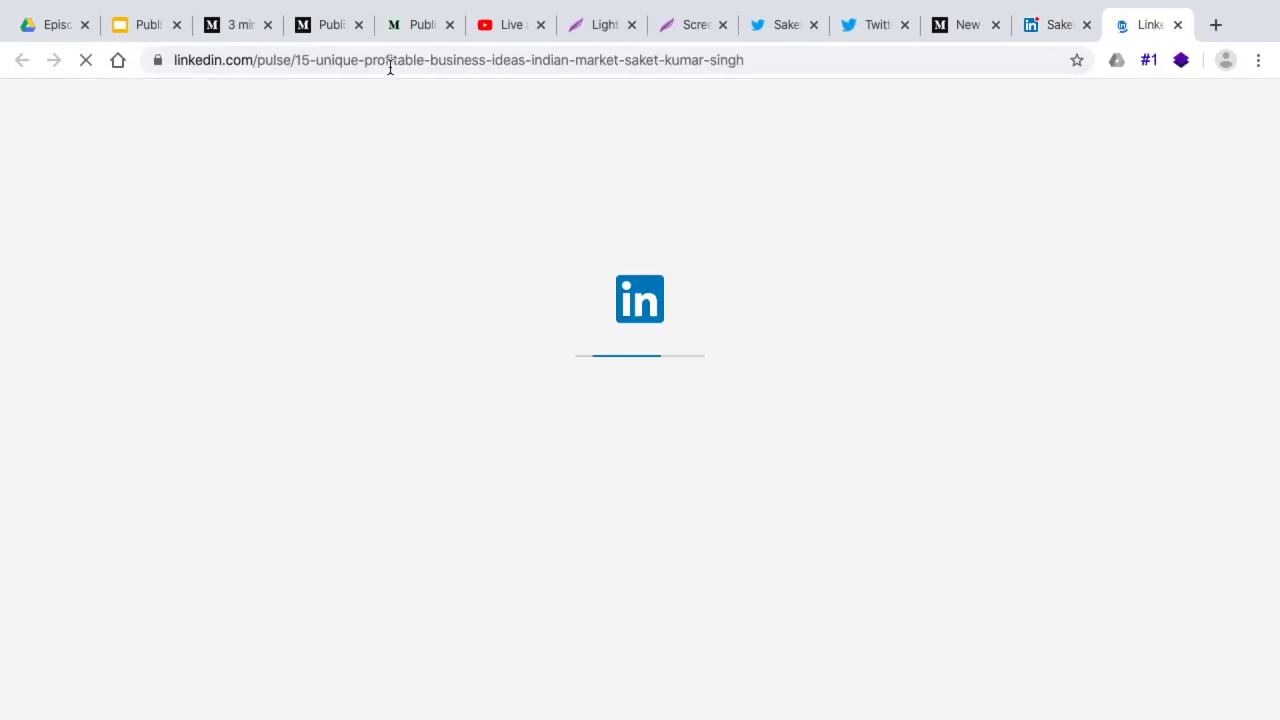
pyautogui.click(392, 60)
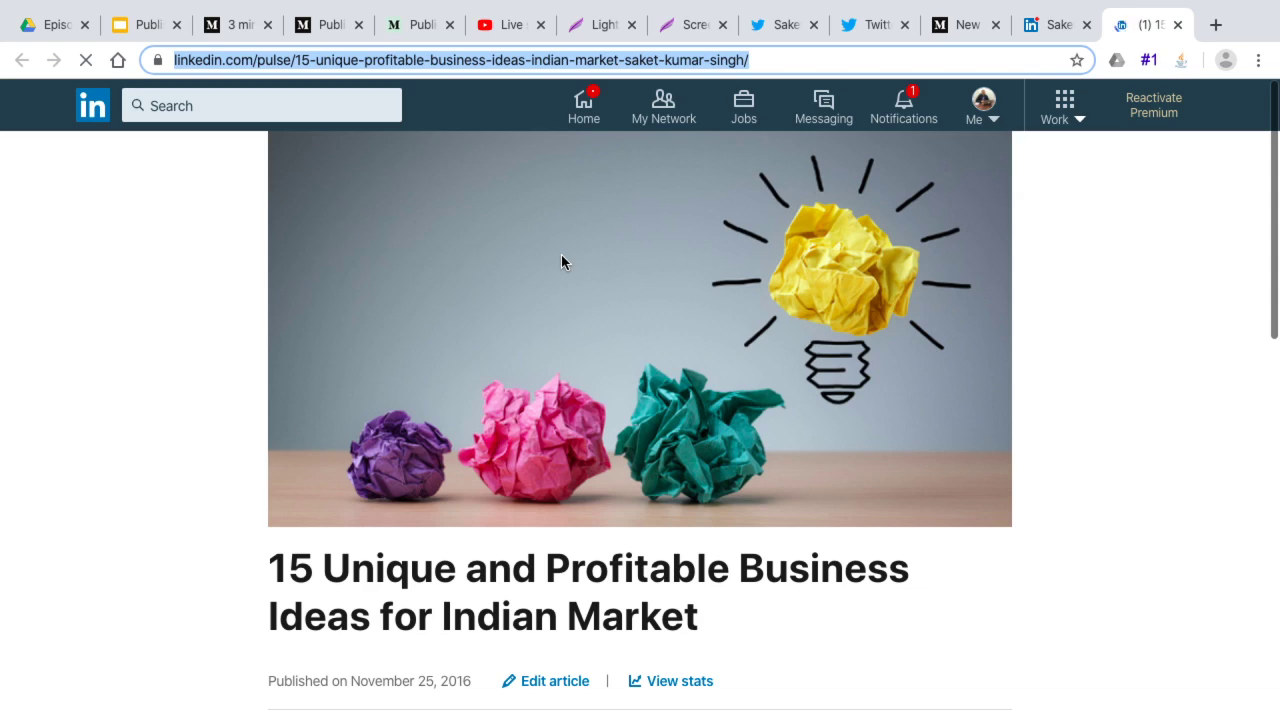
pyautogui.hotkey('ctrl', 'Right')
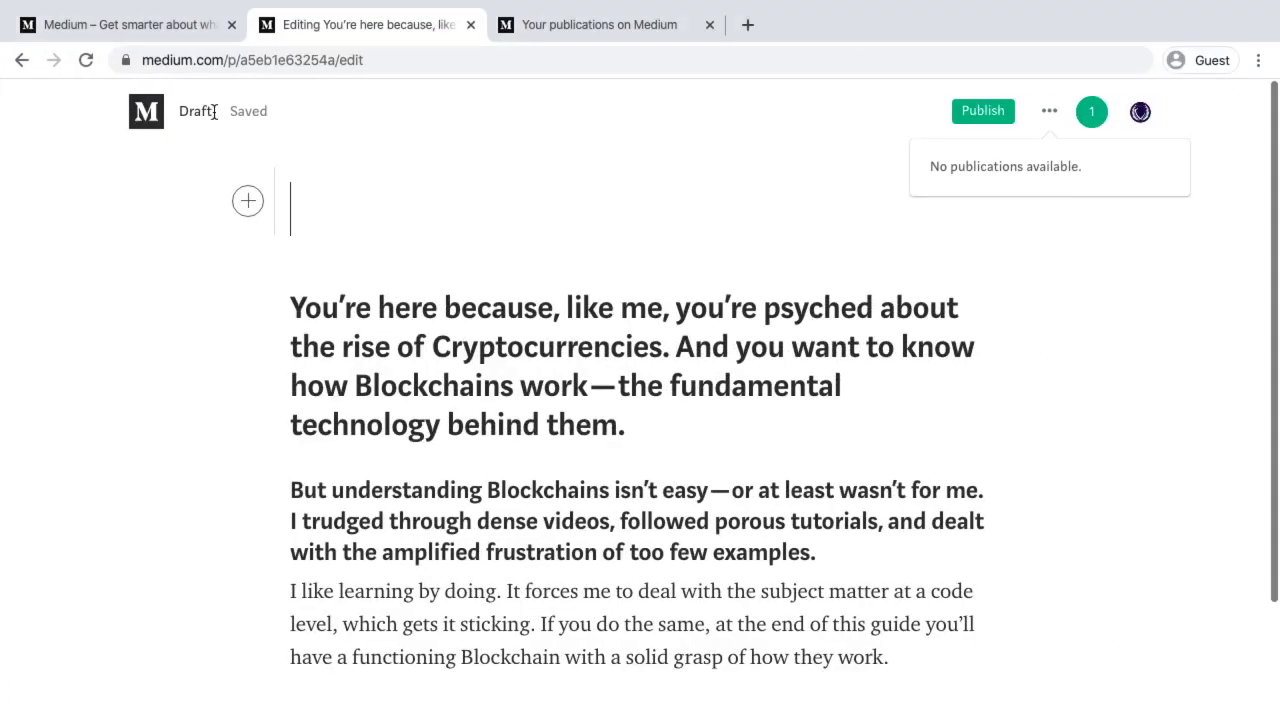
# From Your stories, paste the LinkedIn article link into Import a story and import it
pyautogui.click(158, 113)
pyautogui.click(158, 113)
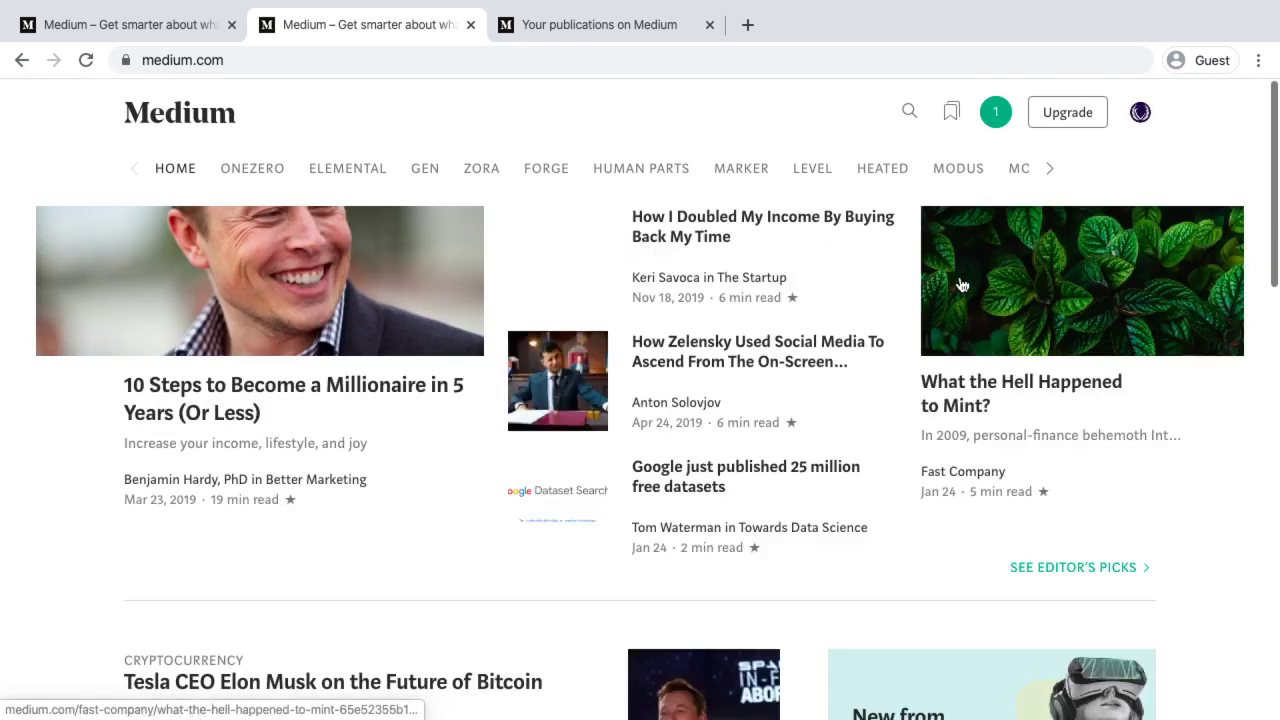
pyautogui.click(1140, 112)
pyautogui.click(1077, 357)
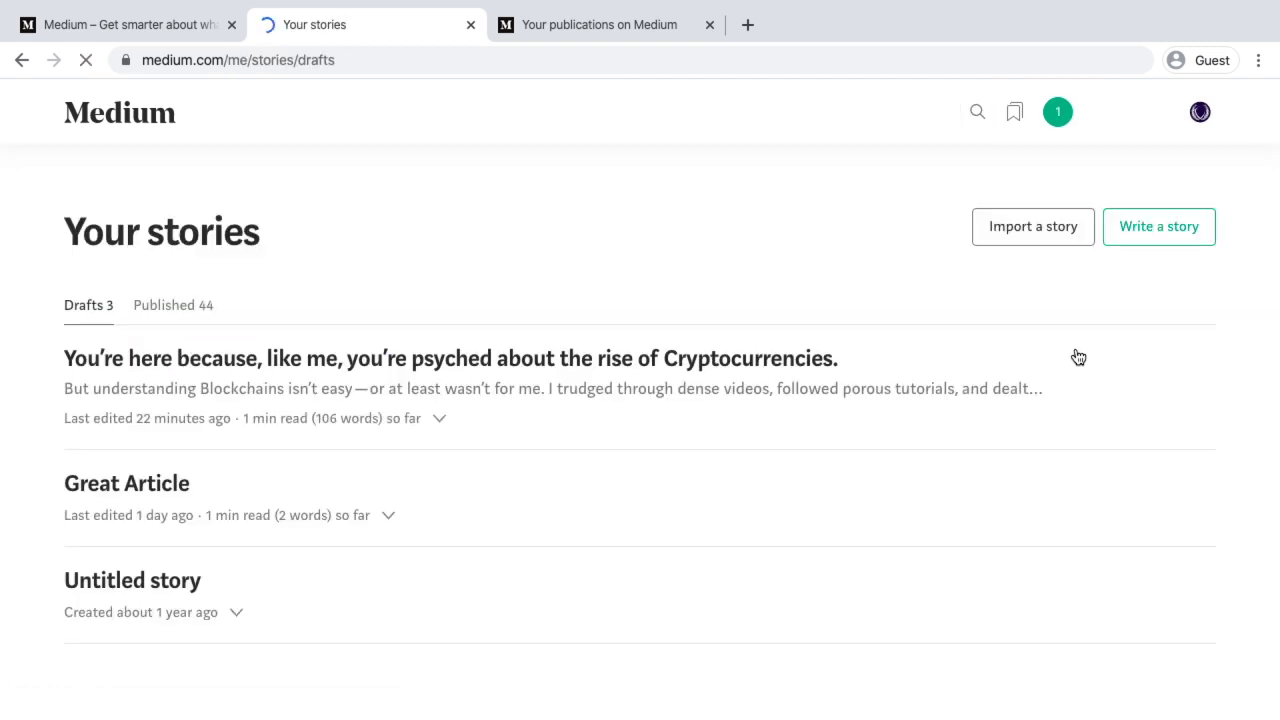
pyautogui.click(1033, 228)
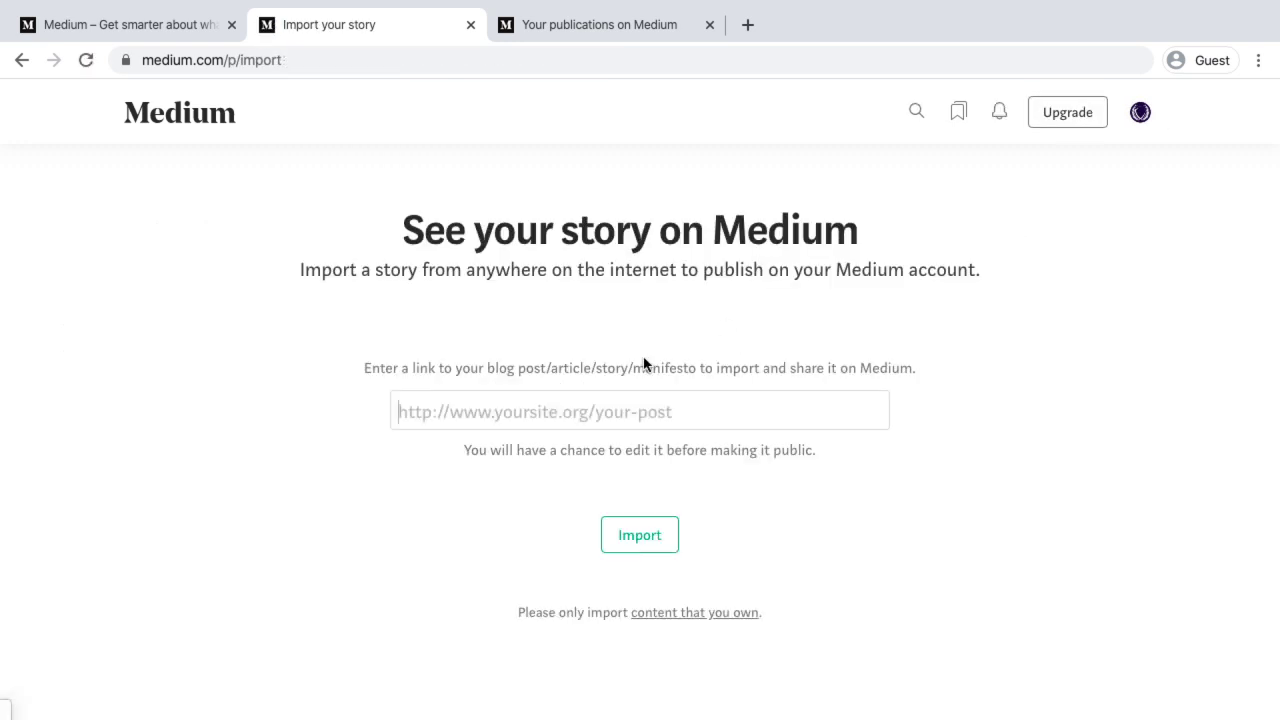
pyautogui.click(487, 412)
pyautogui.hotkey('ctrl', 'v')
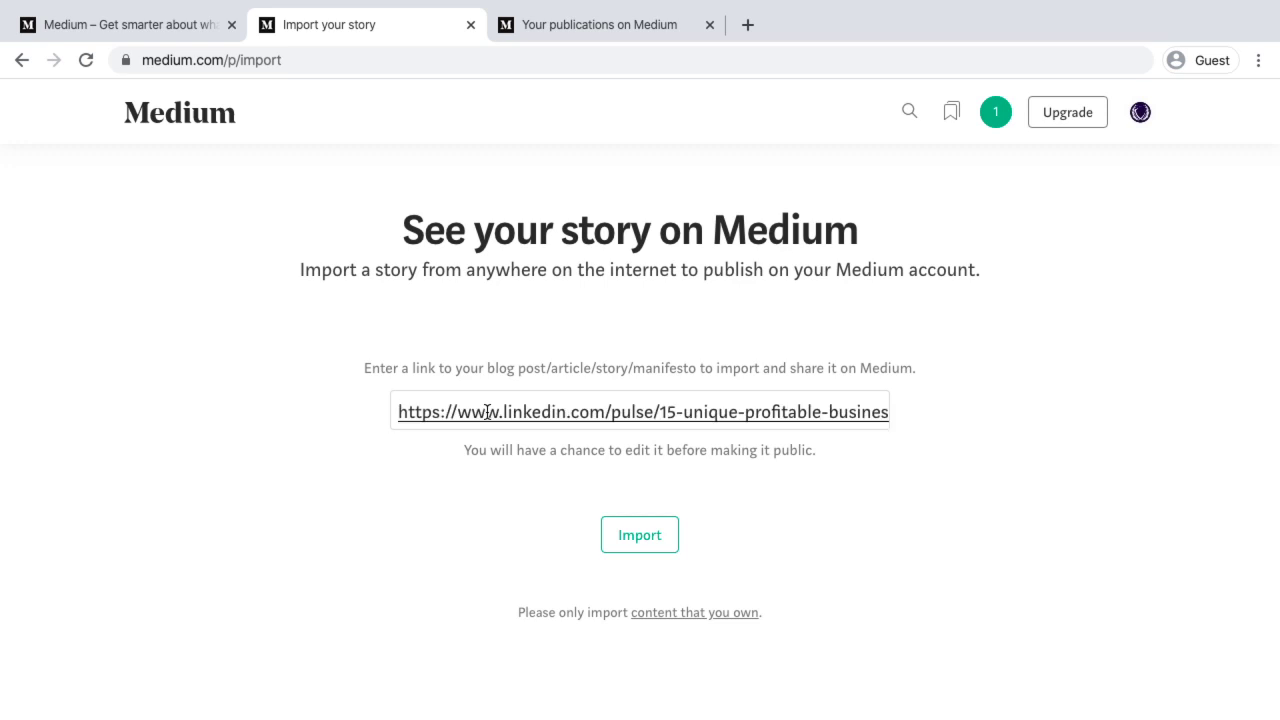
pyautogui.click(648, 538)
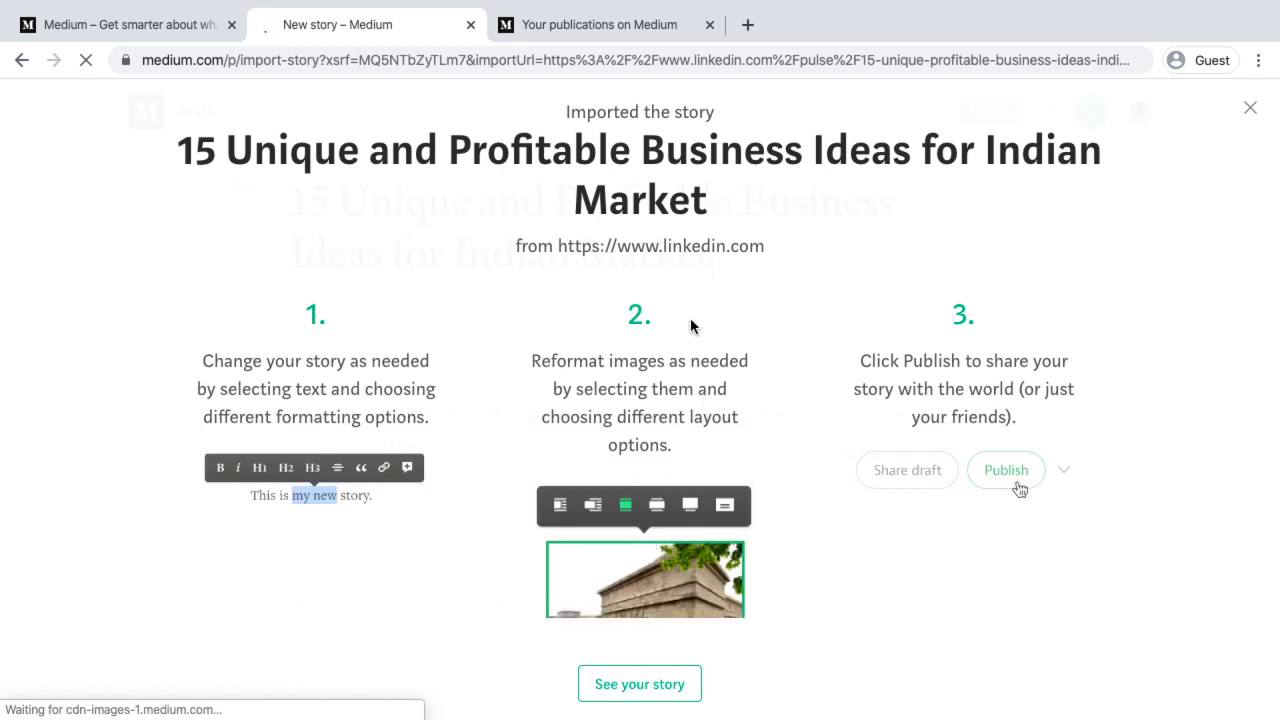
# Open the imported draft, scroll through it, and select its 'Originally published at linkedin.com' line
pyautogui.click(640, 684)
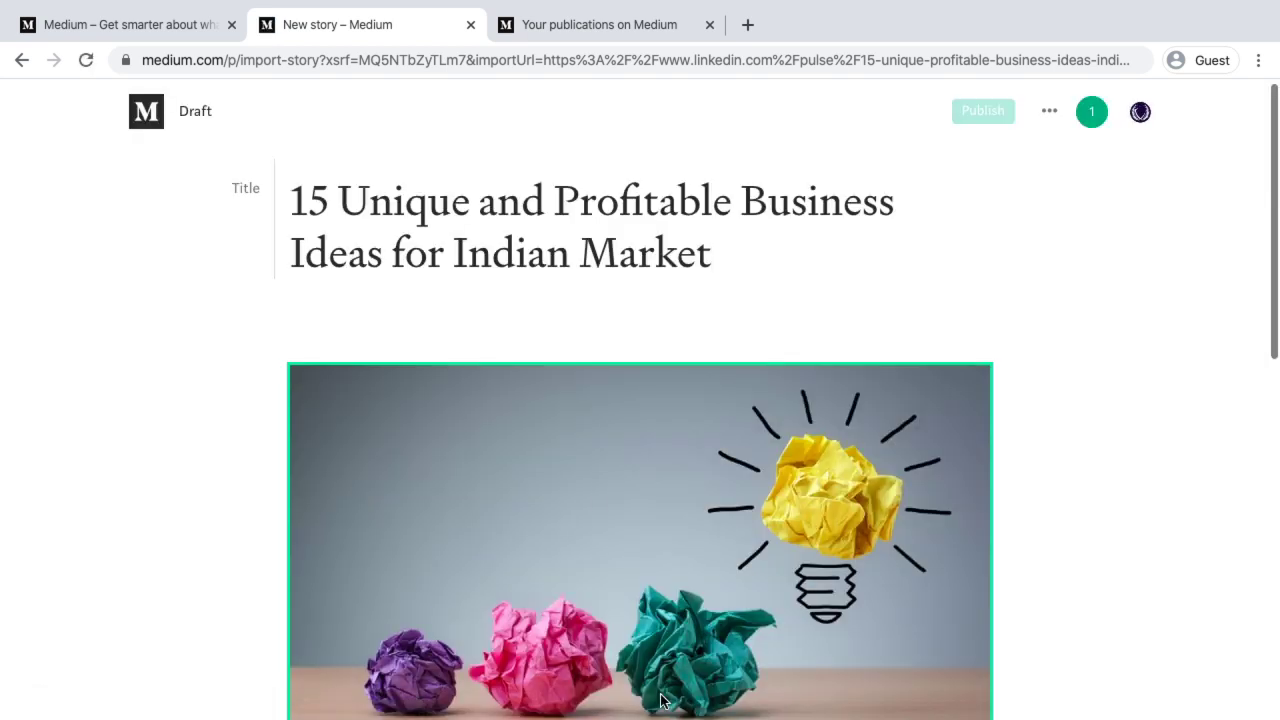
pyautogui.scroll(-1, 550, 476)
pyautogui.scroll(-1, 555, 481)
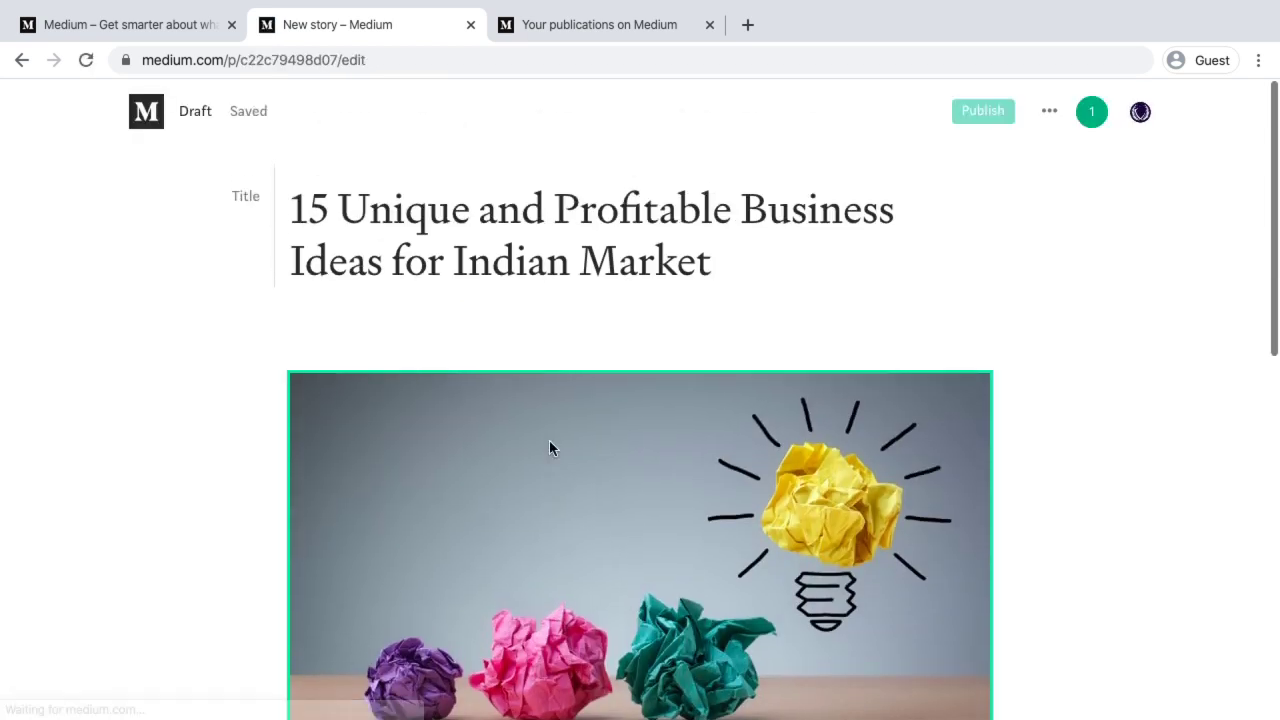
pyautogui.scroll(-2, 540, 203)
pyautogui.scroll(-5, 540, 203)
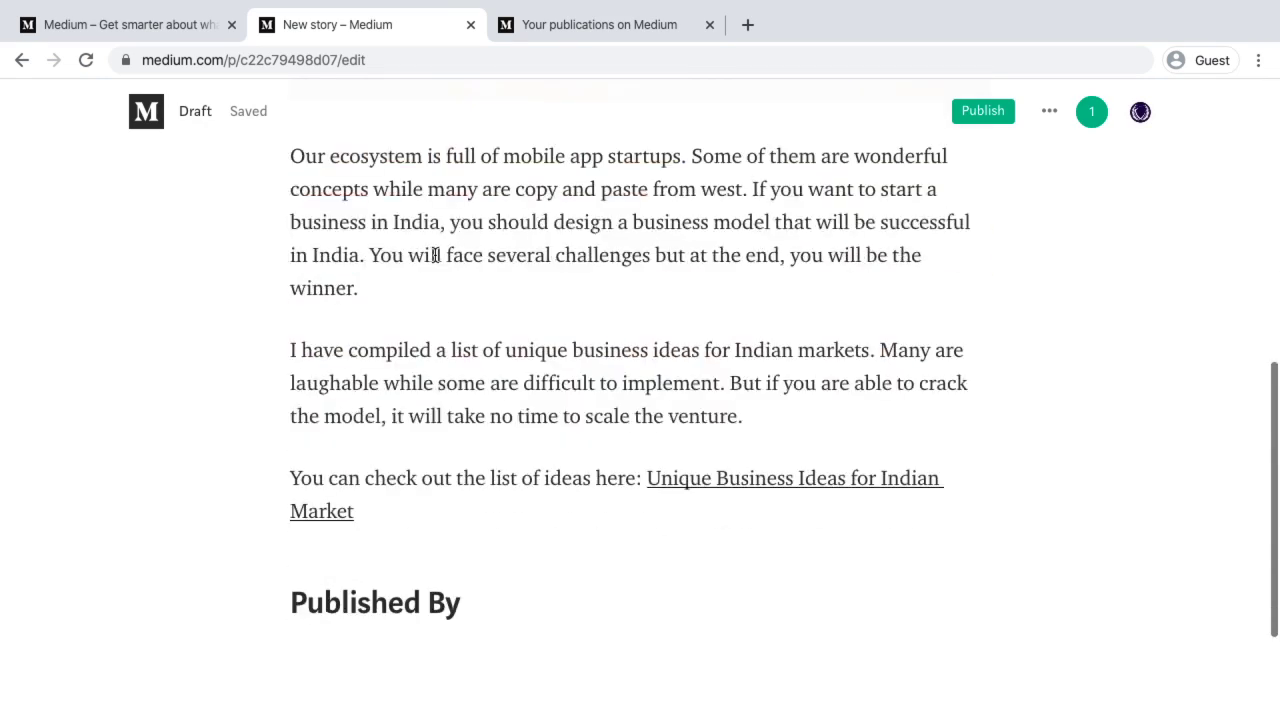
pyautogui.click(736, 481)
pyautogui.scroll(-2, 734, 480)
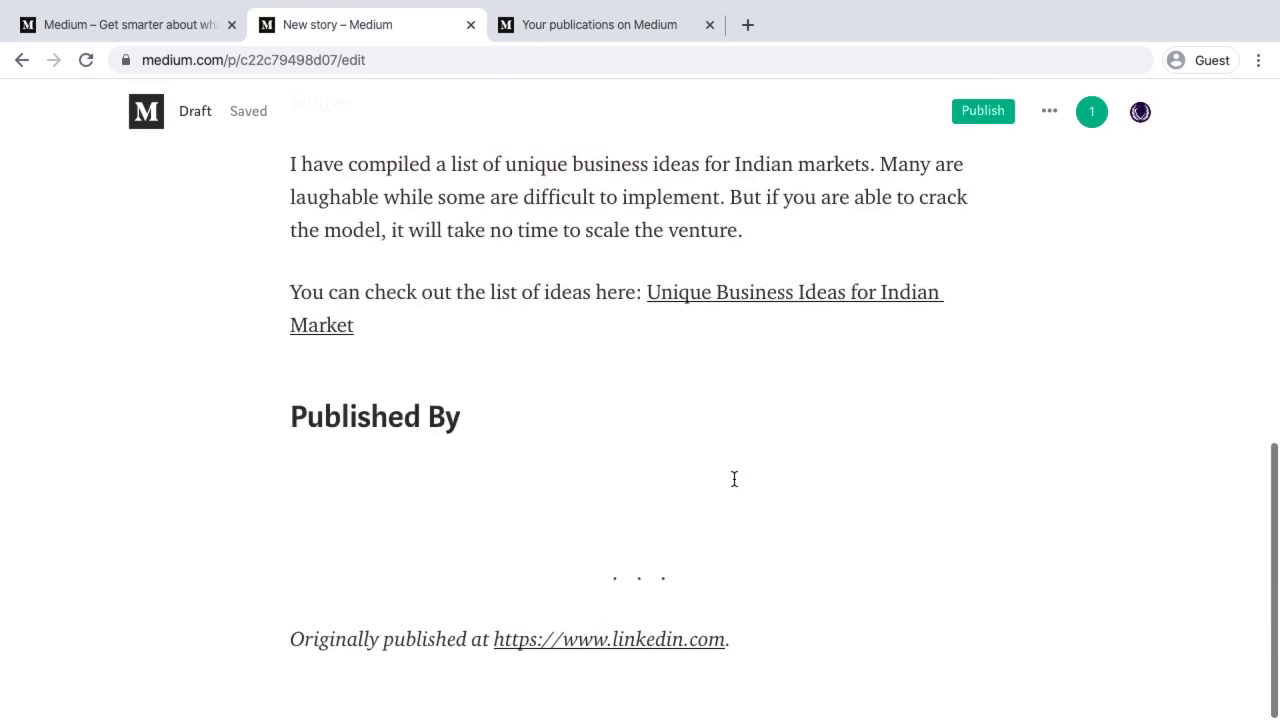
pyautogui.moveTo(290, 638); pyautogui.dragTo(703, 645)
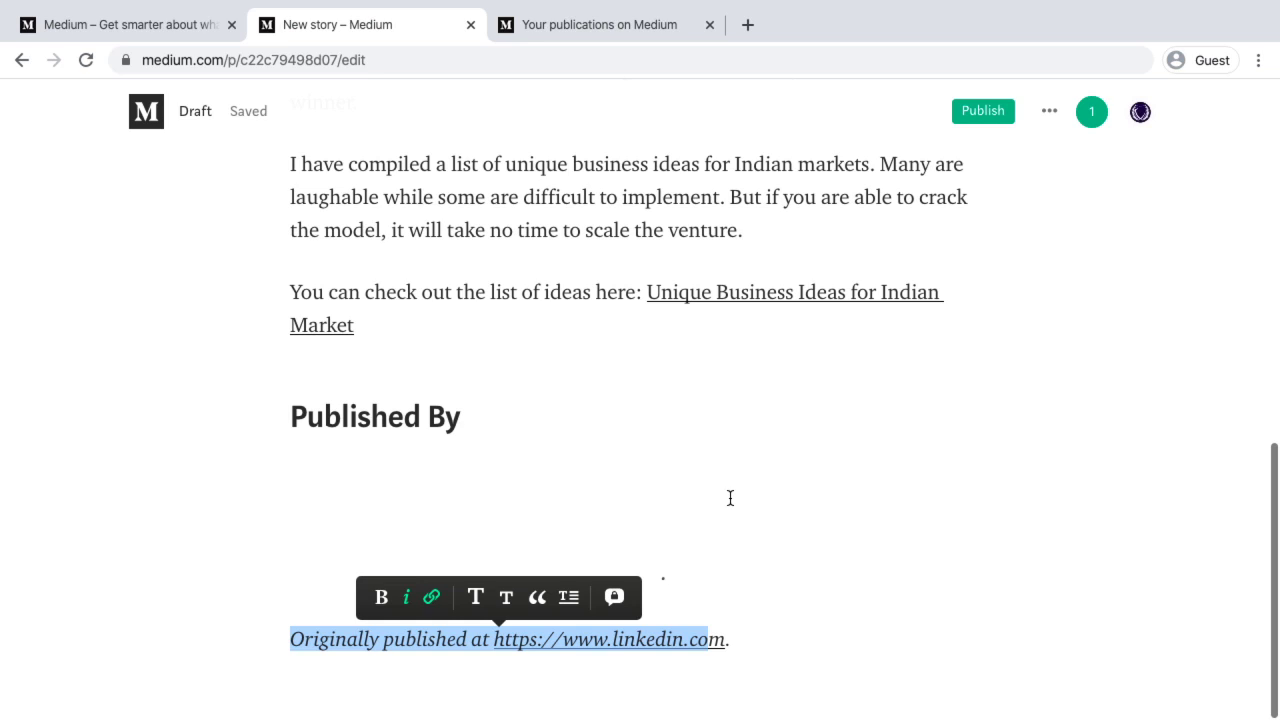
pyautogui.scroll(10, 730, 498)
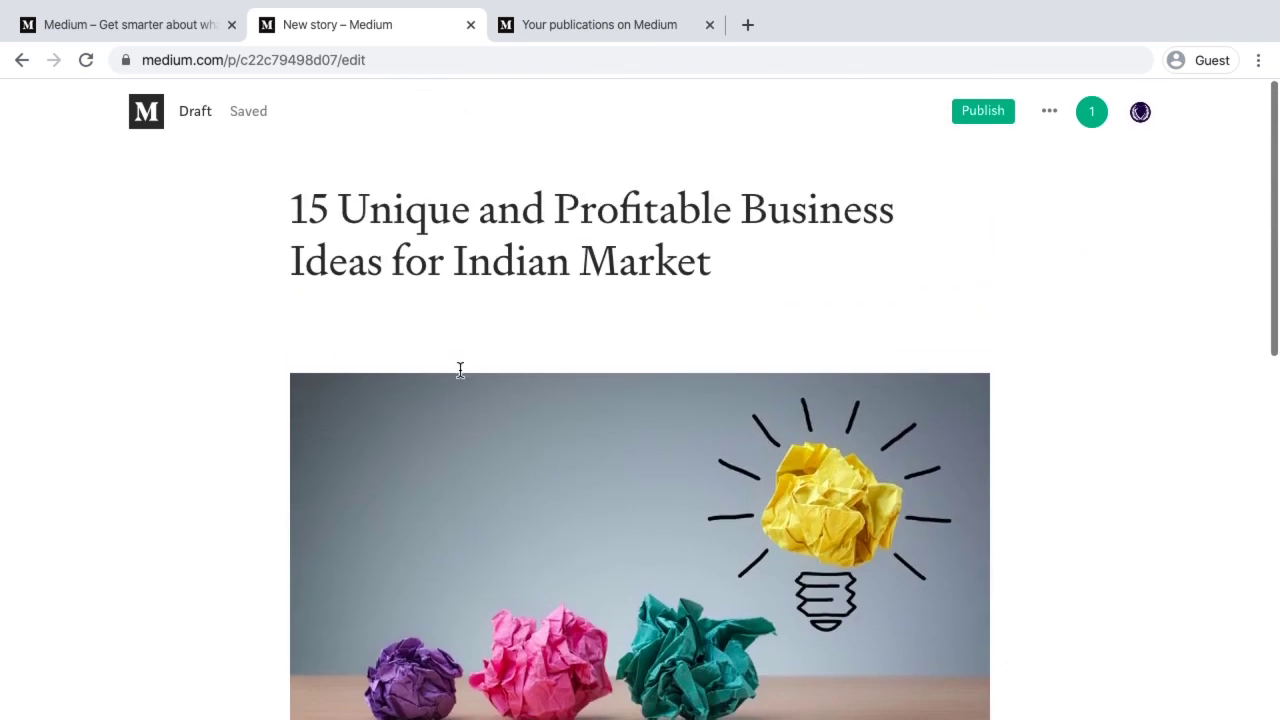
# Check the draft's ••• and account menus, then go back twice to the Your stories drafts list
pyautogui.click(443, 185)
pyautogui.click(1049, 113)
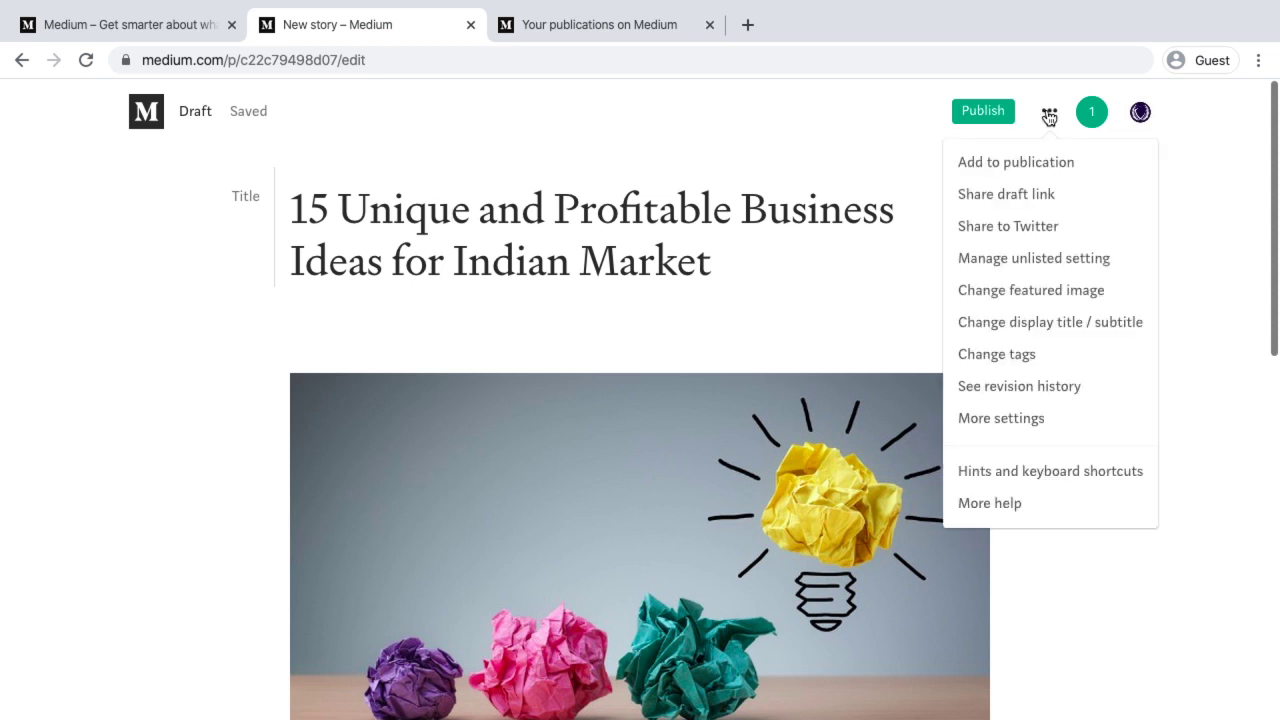
pyautogui.click(1140, 113)
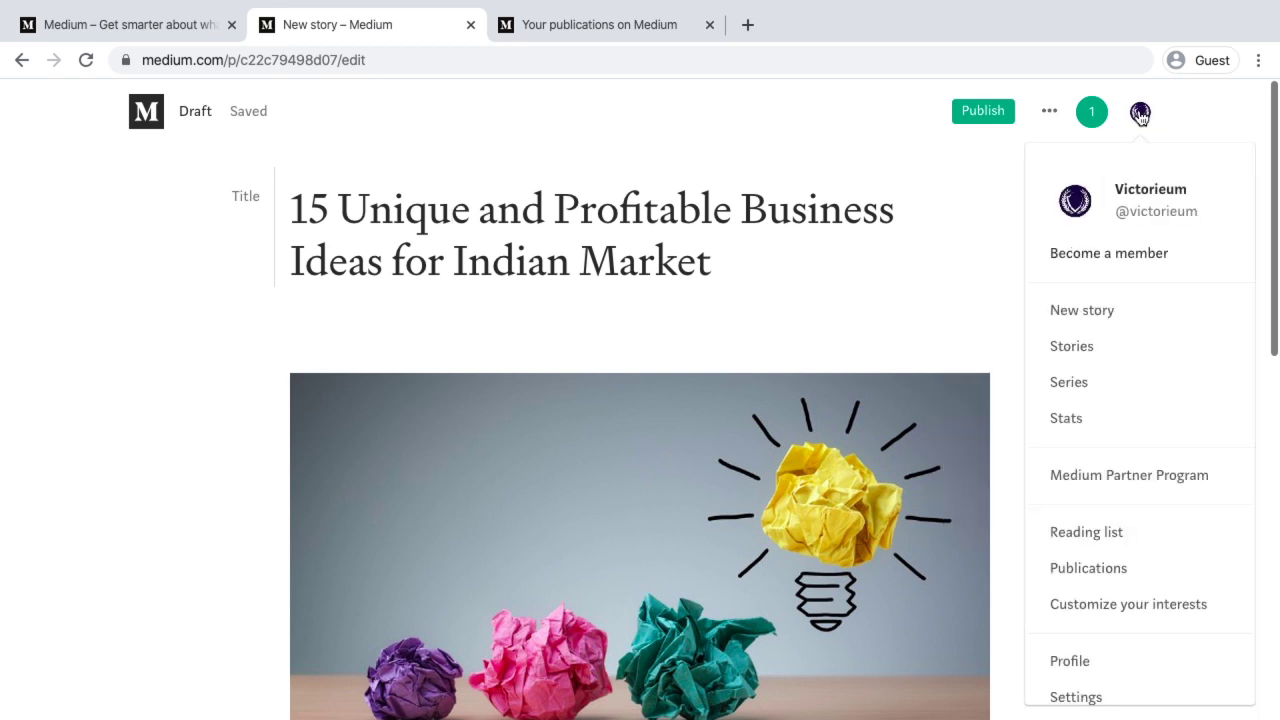
pyautogui.click(18, 61)
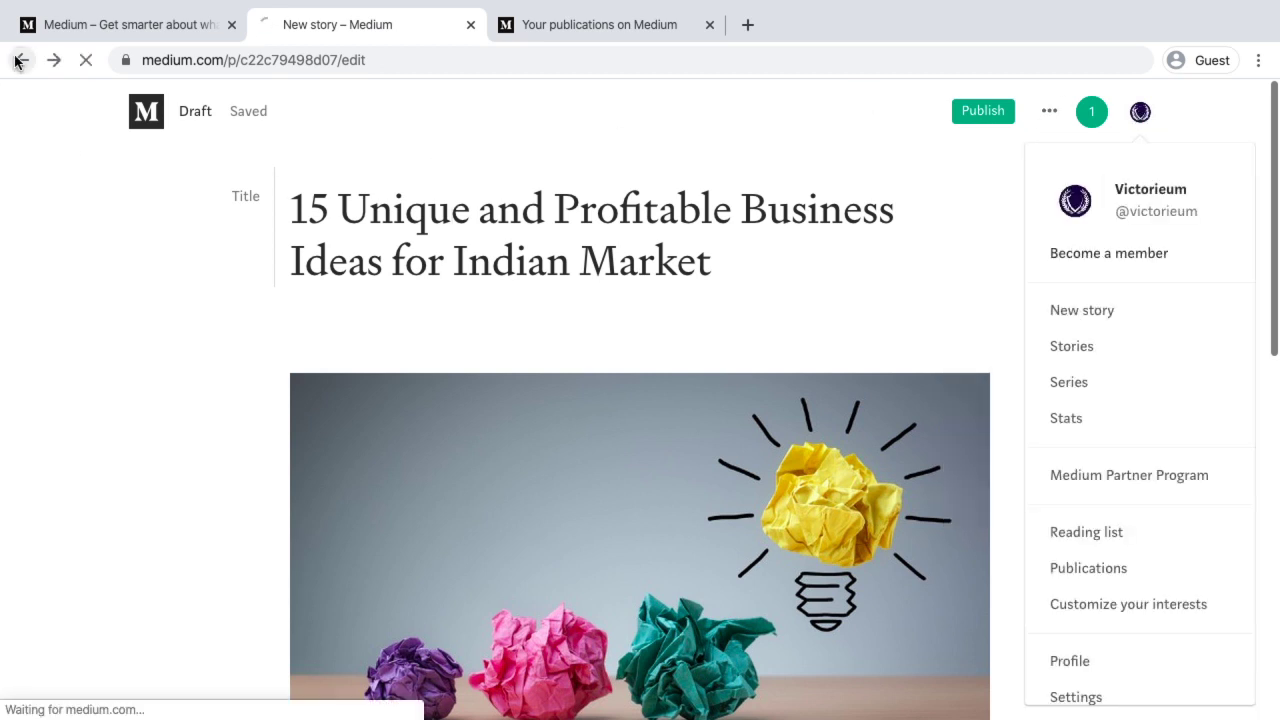
pyautogui.click(22, 61)
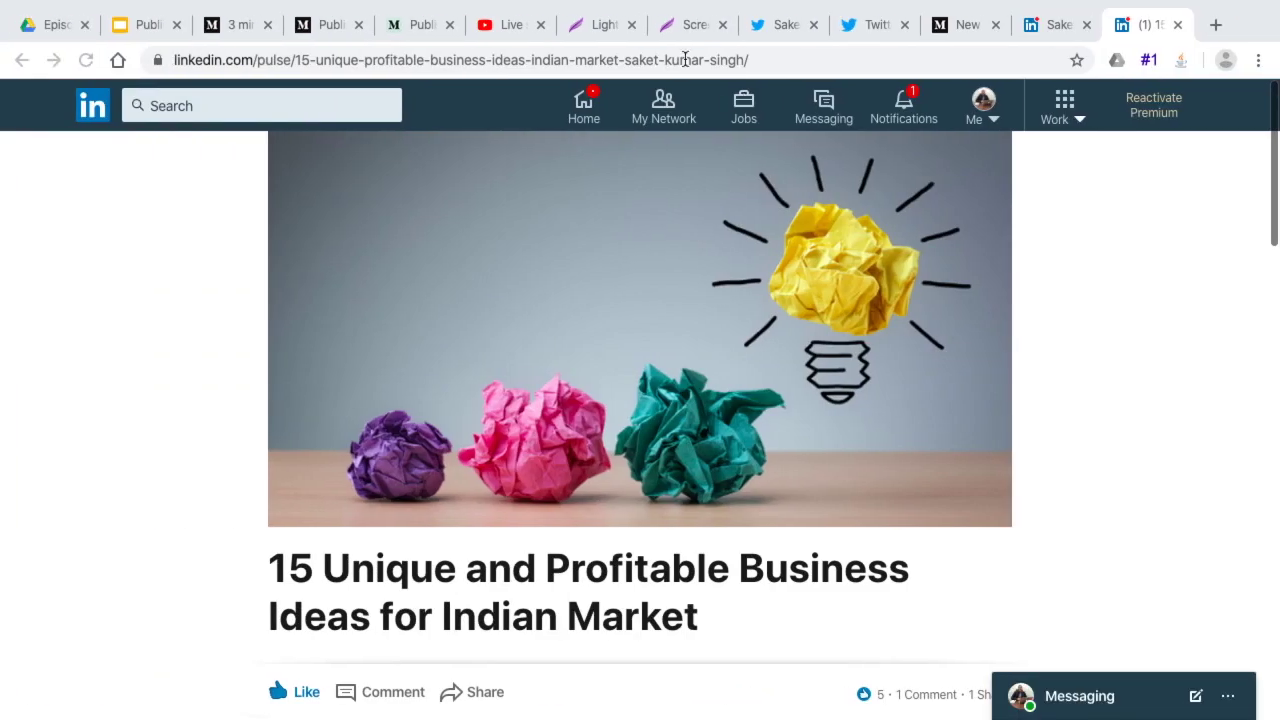
# Select the full LinkedIn article address in the other browser, then return to Medium
pyautogui.click(667, 60)
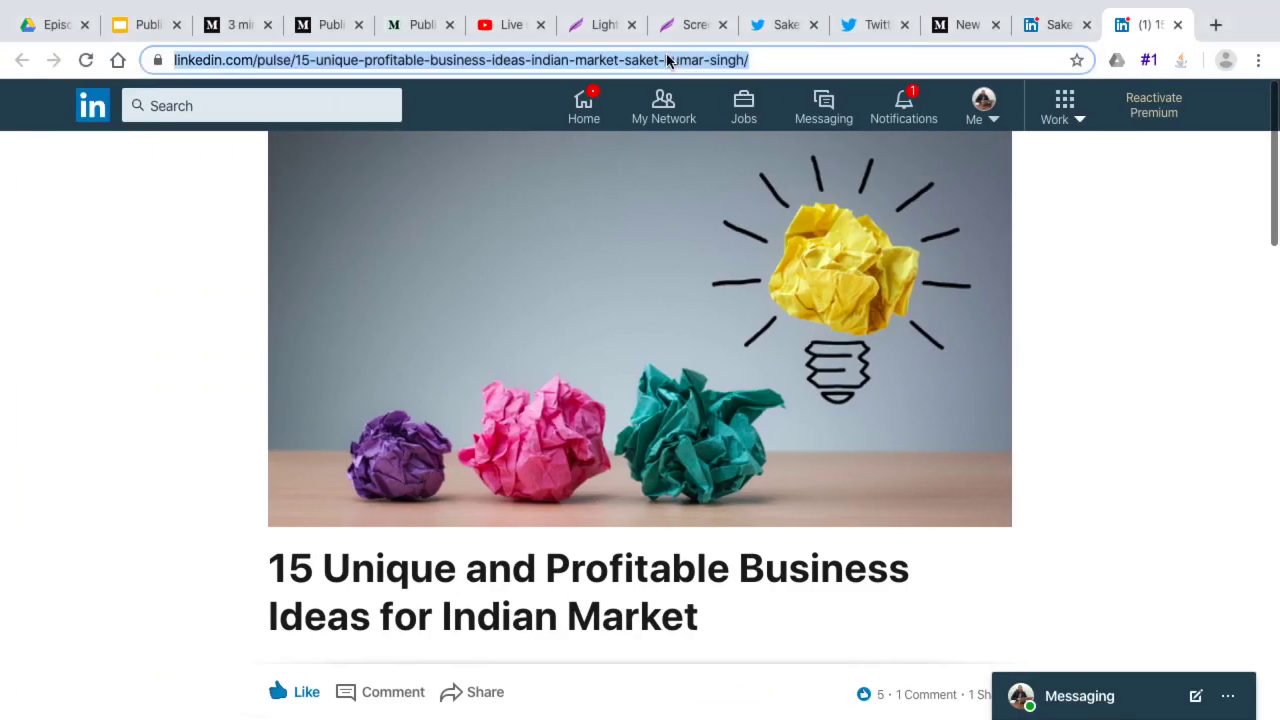
pyautogui.doubleClick(667, 60)
pyautogui.click(667, 58)
pyautogui.doubleClick(667, 58)
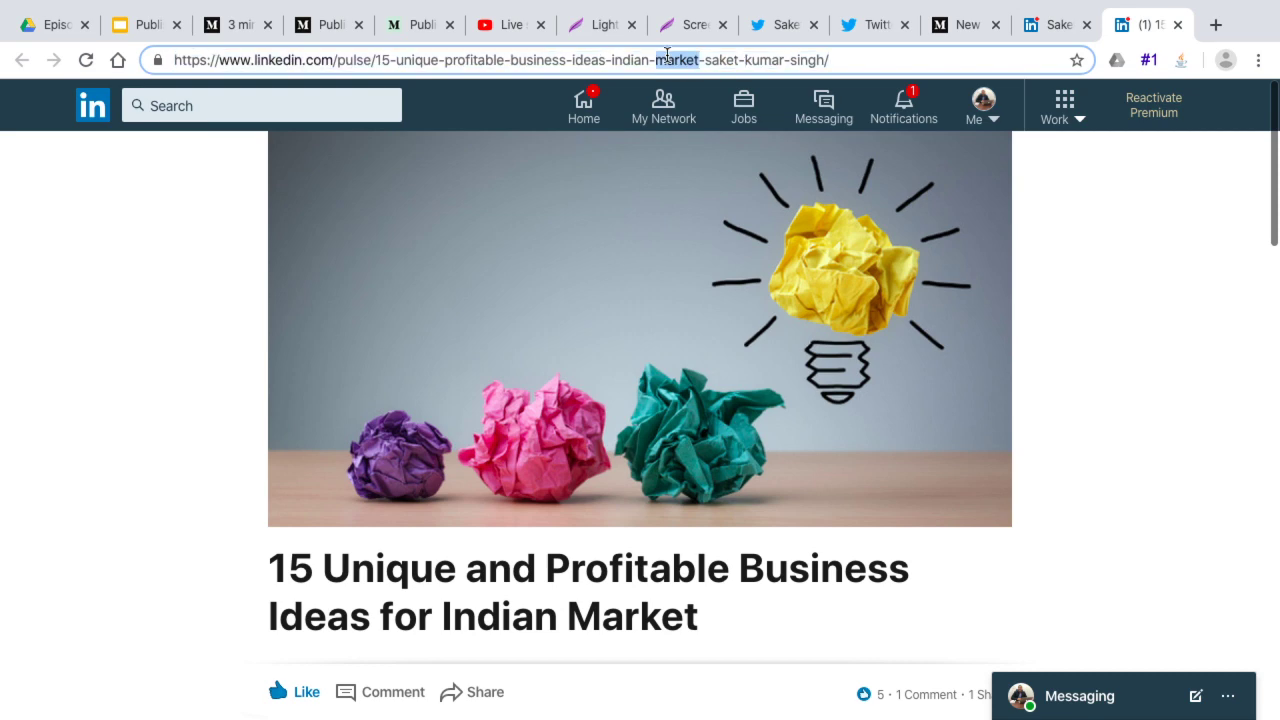
pyautogui.tripleClick(667, 58)
pyautogui.hotkey('ctrl', 'Right')
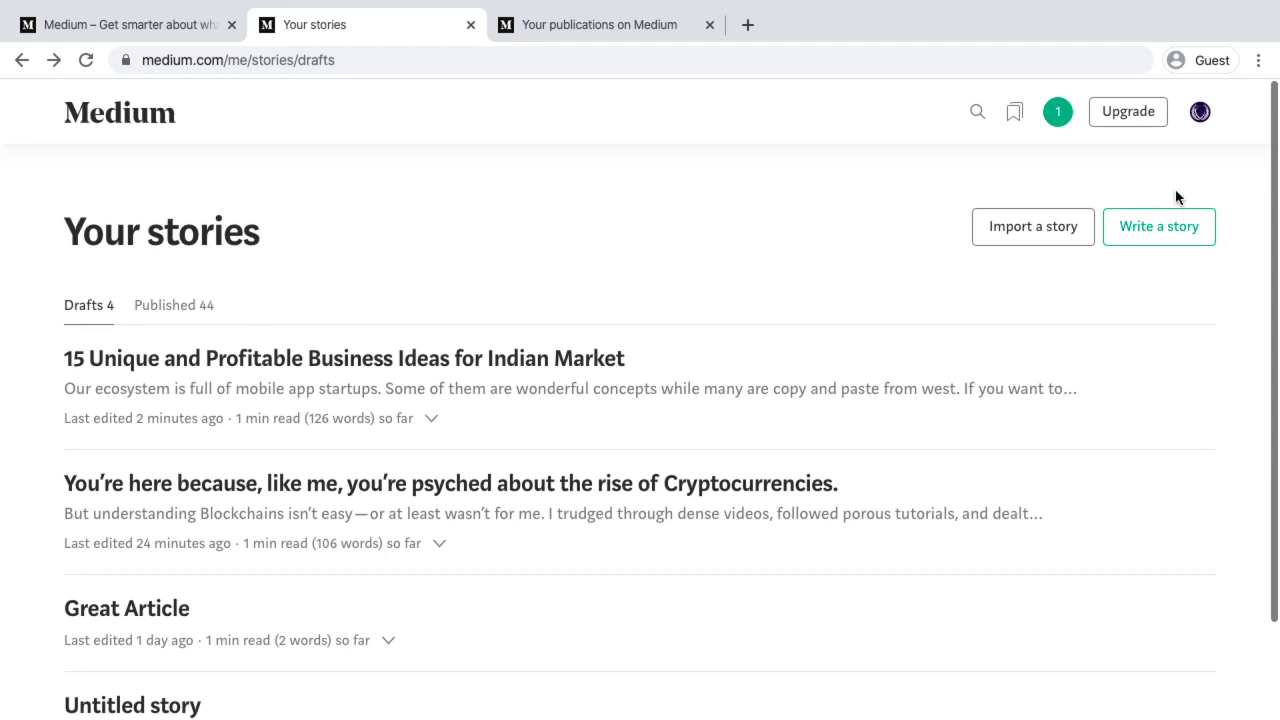
# Re-import the LinkedIn business ideas article from its pasted URL and open the copy as a draft
pyautogui.click(1012, 240)
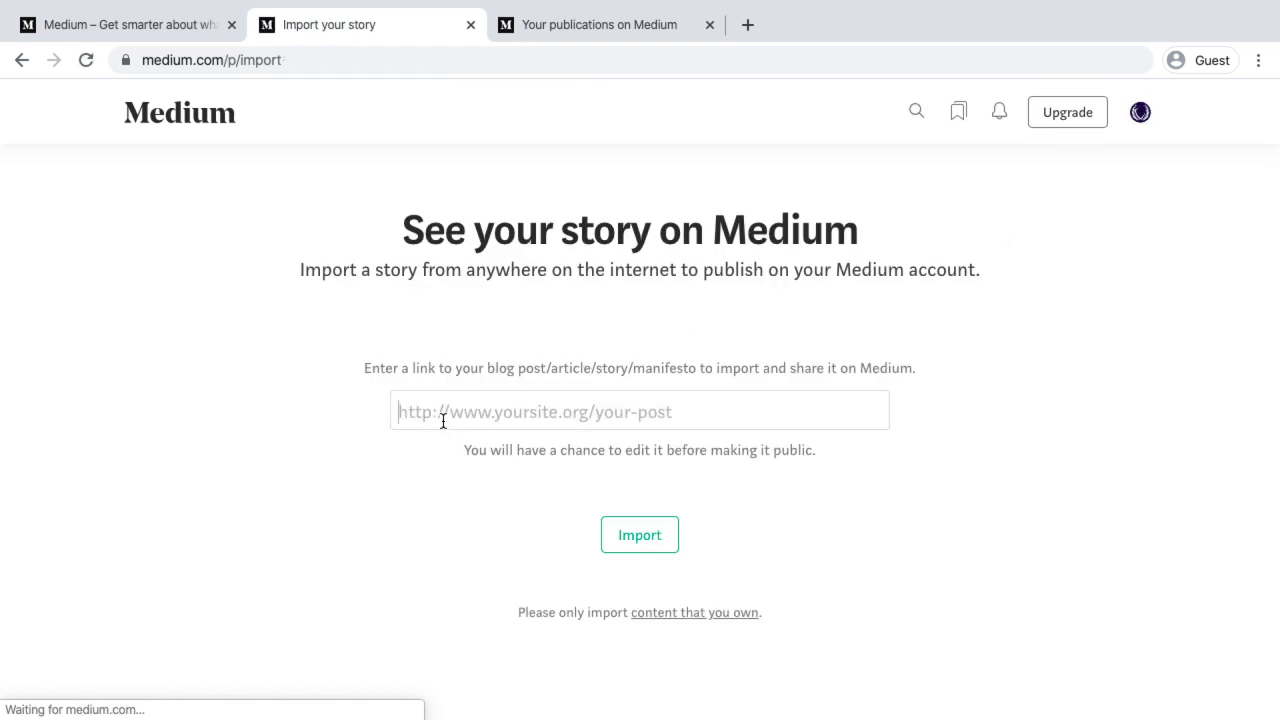
pyautogui.hotkey('ctrl', 'v')
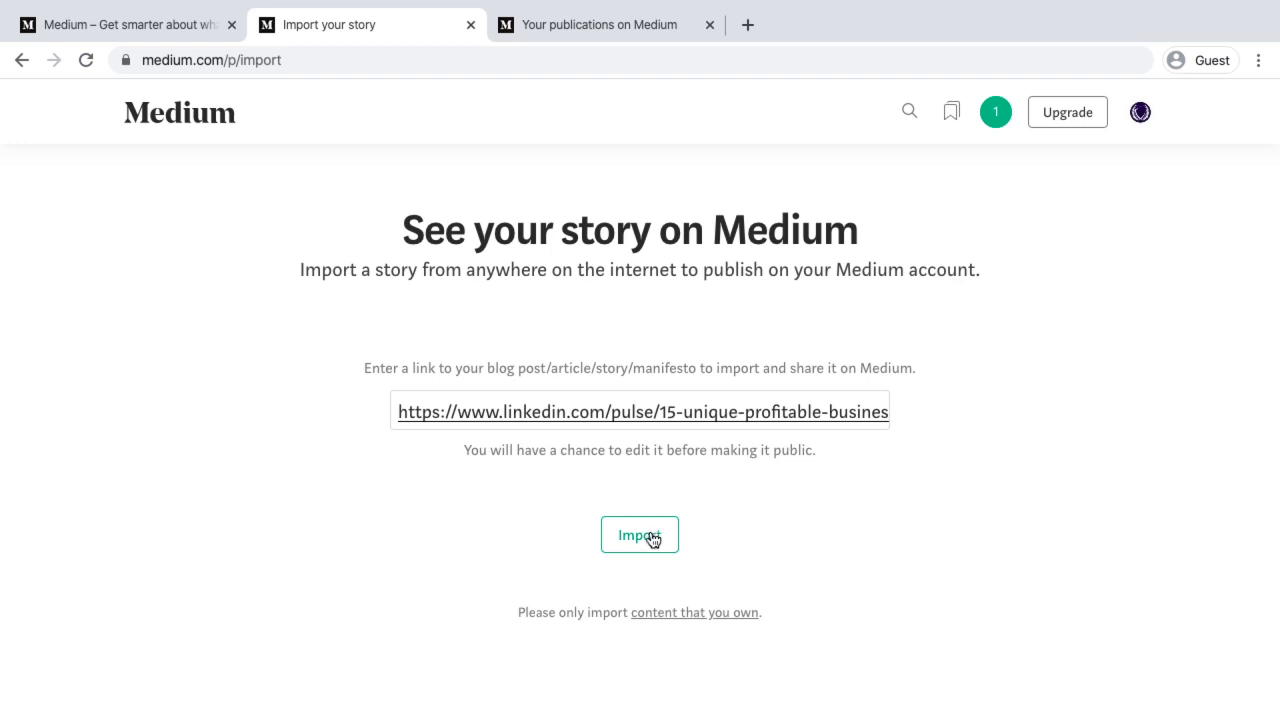
pyautogui.click(651, 537)
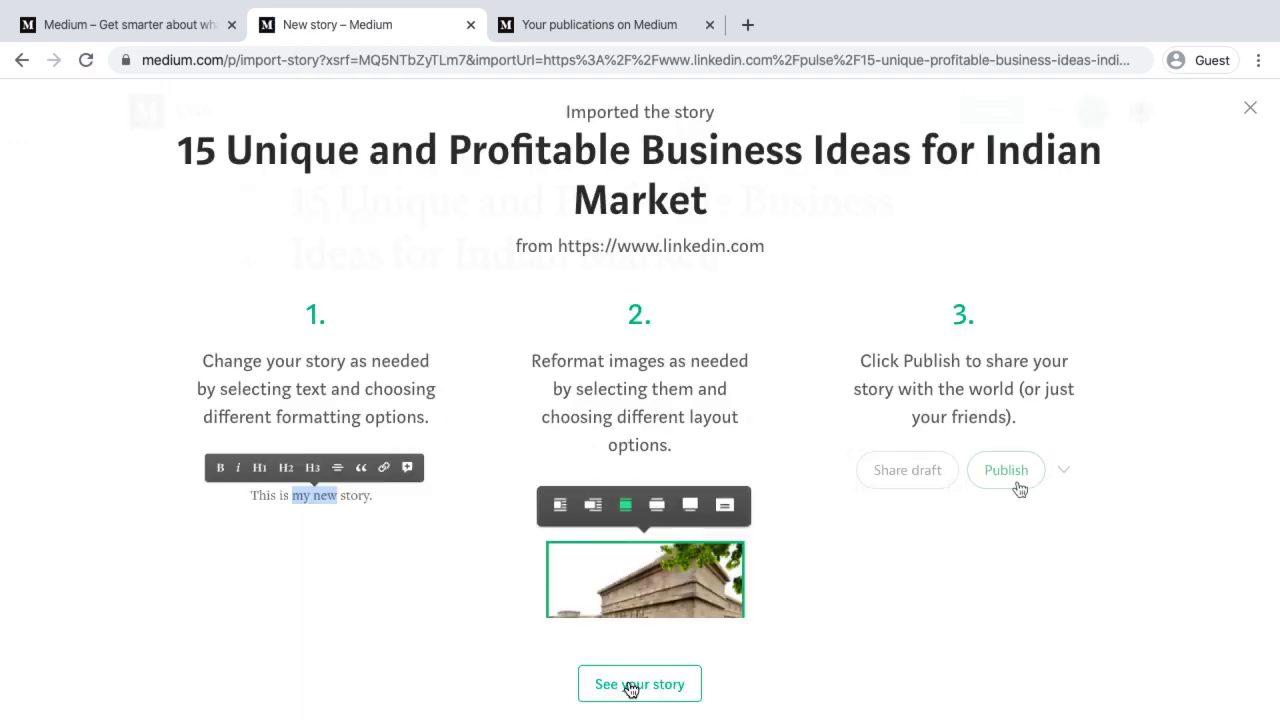
pyautogui.click(630, 686)
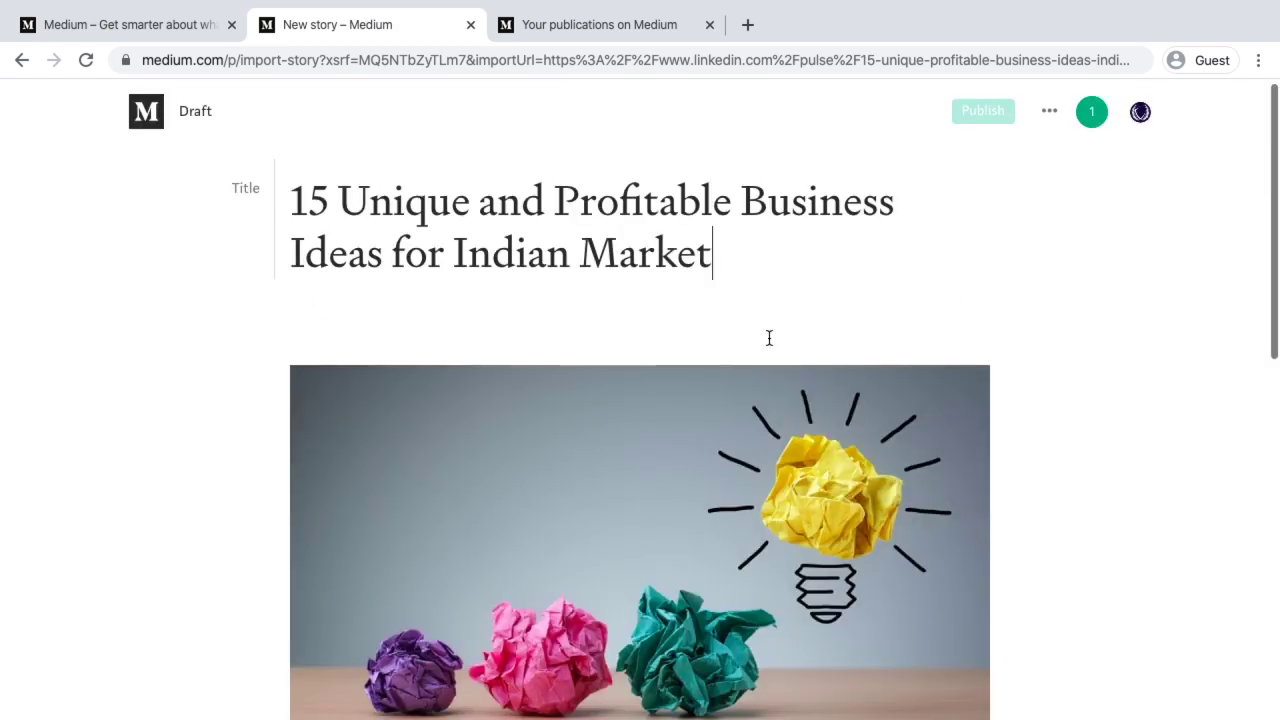
pyautogui.scroll(-7, 769, 338)
pyautogui.scroll(7, 766, 331)
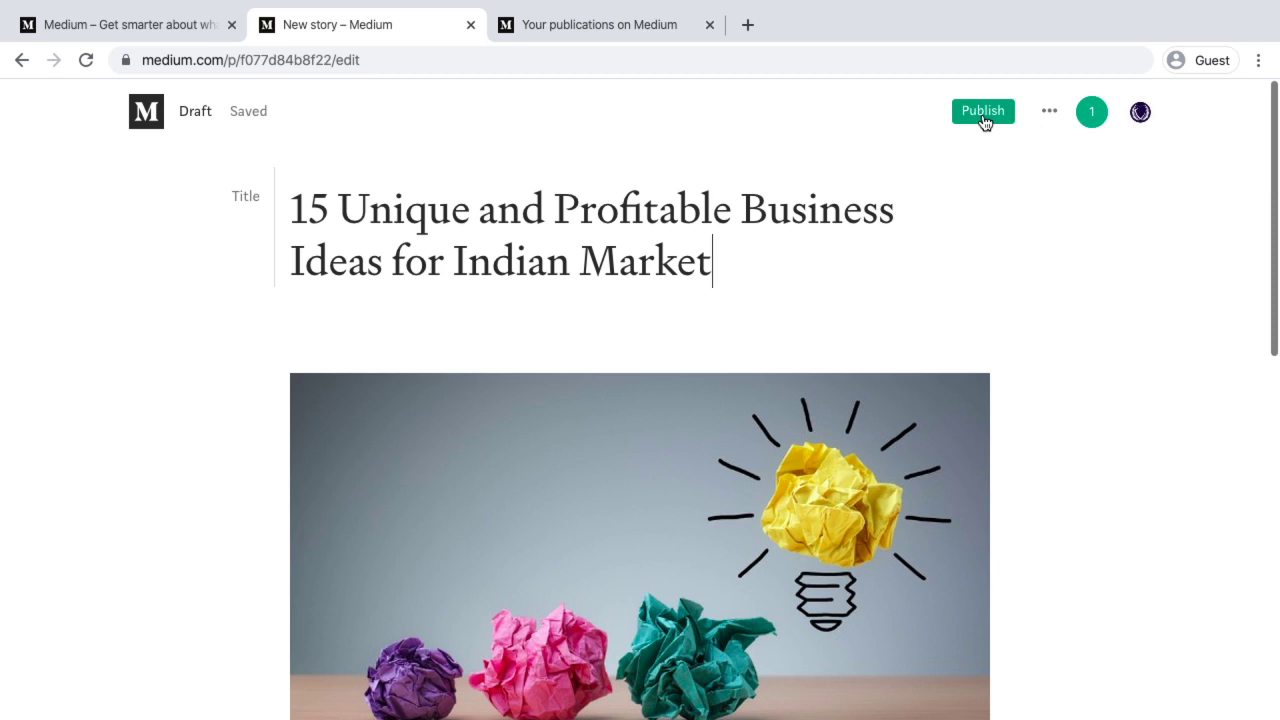
# Tag the imported story with Startup and Business Ideas in its publish settings
pyautogui.click(983, 115)
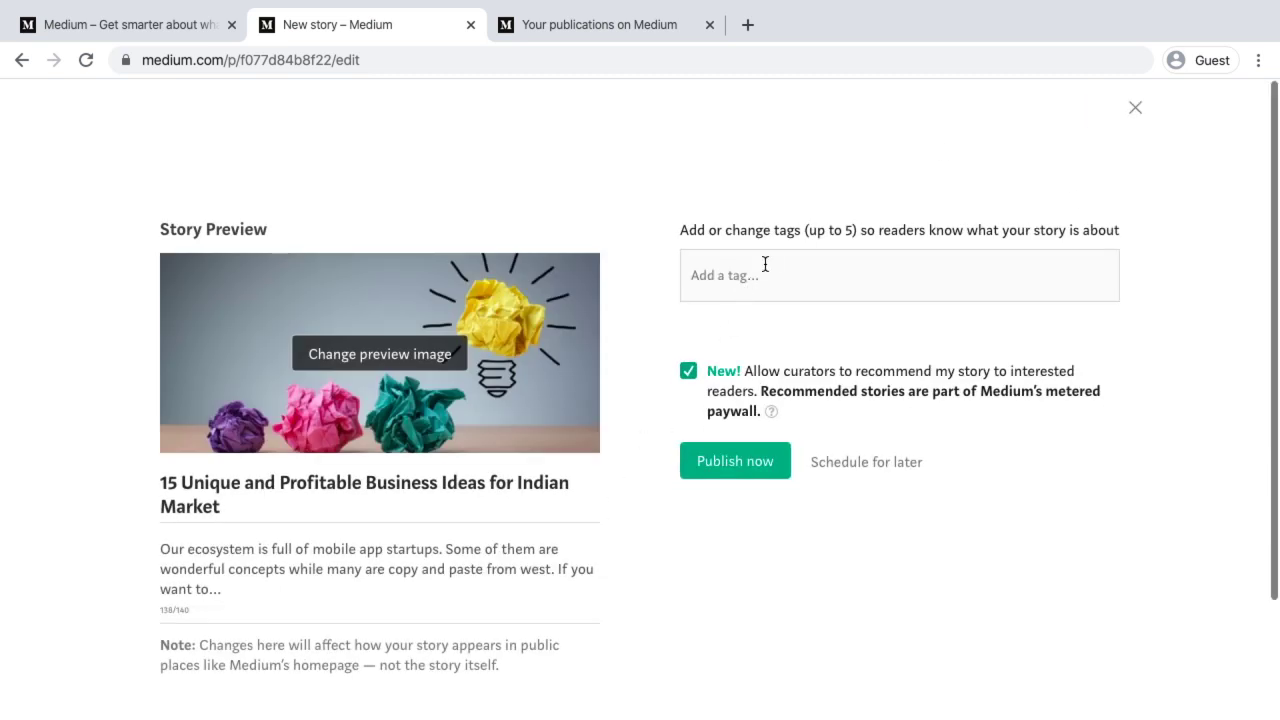
pyautogui.scroll(-1, 745, 272)
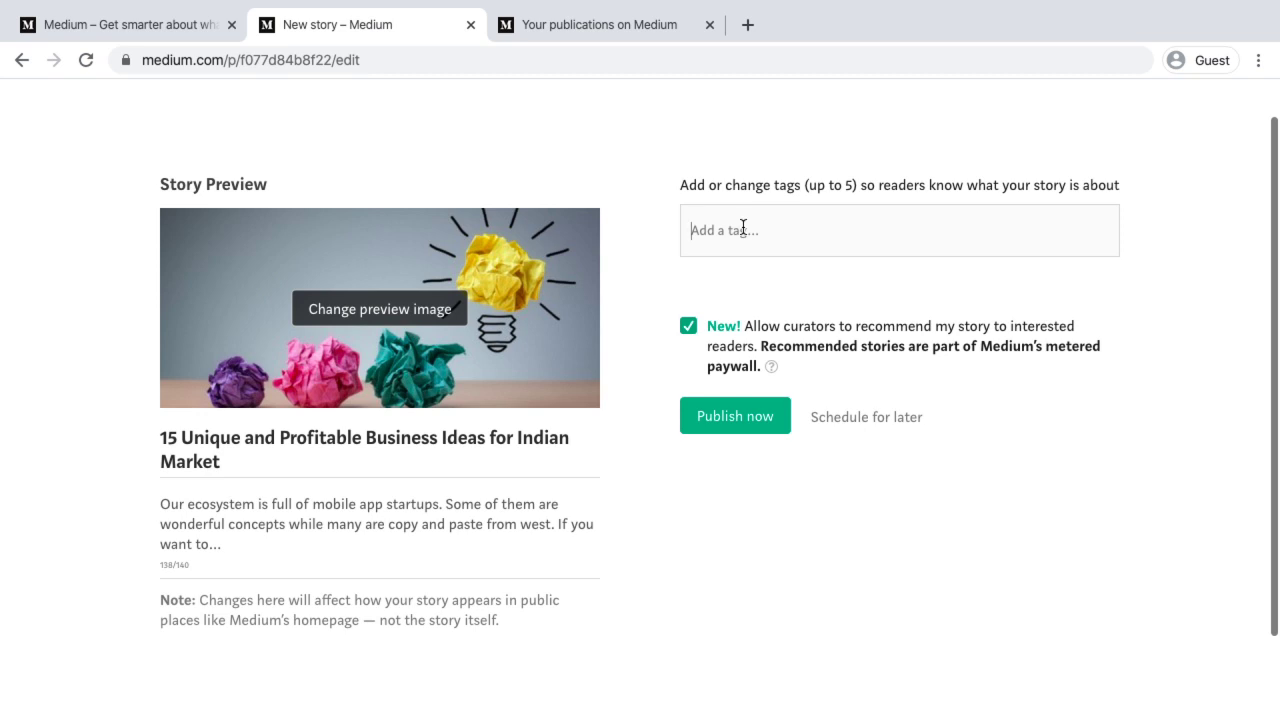
pyautogui.write('startup')
pyautogui.click(722, 277)
pyautogui.write('business ideas')
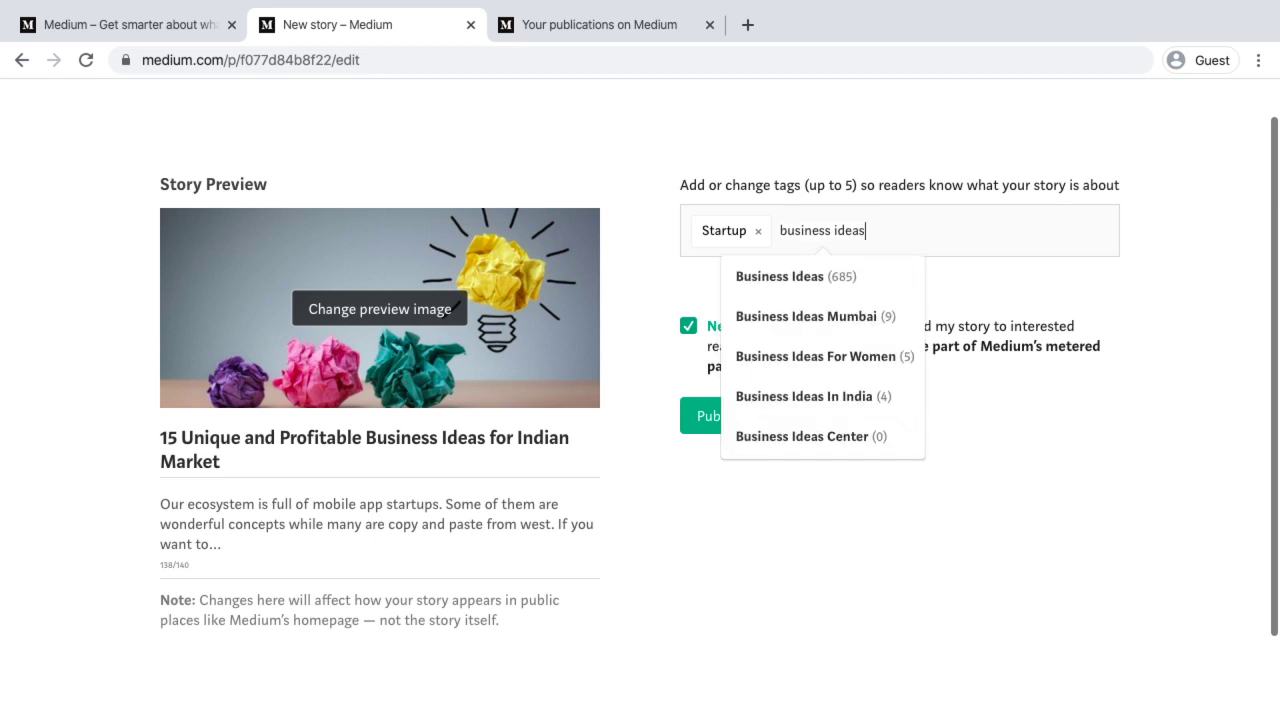
pyautogui.click(808, 282)
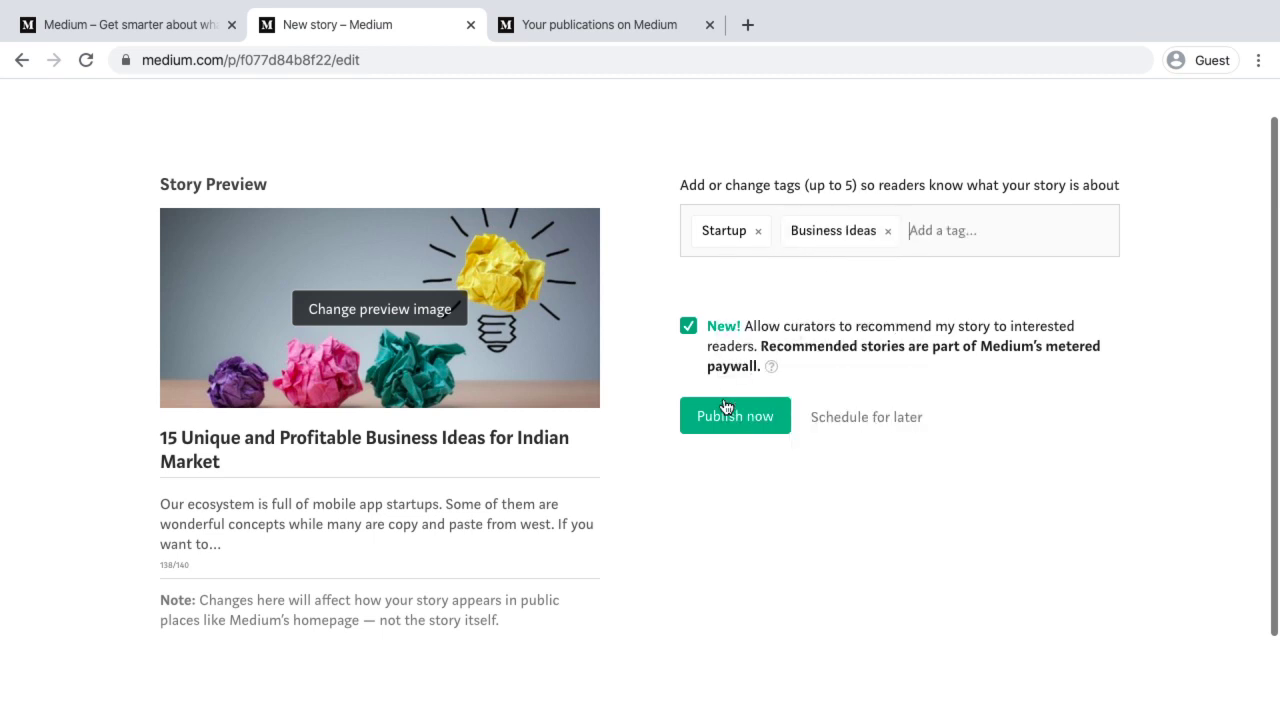
# Publish the business ideas story now, review it, then return to the LinkedIn article
pyautogui.click(727, 410)
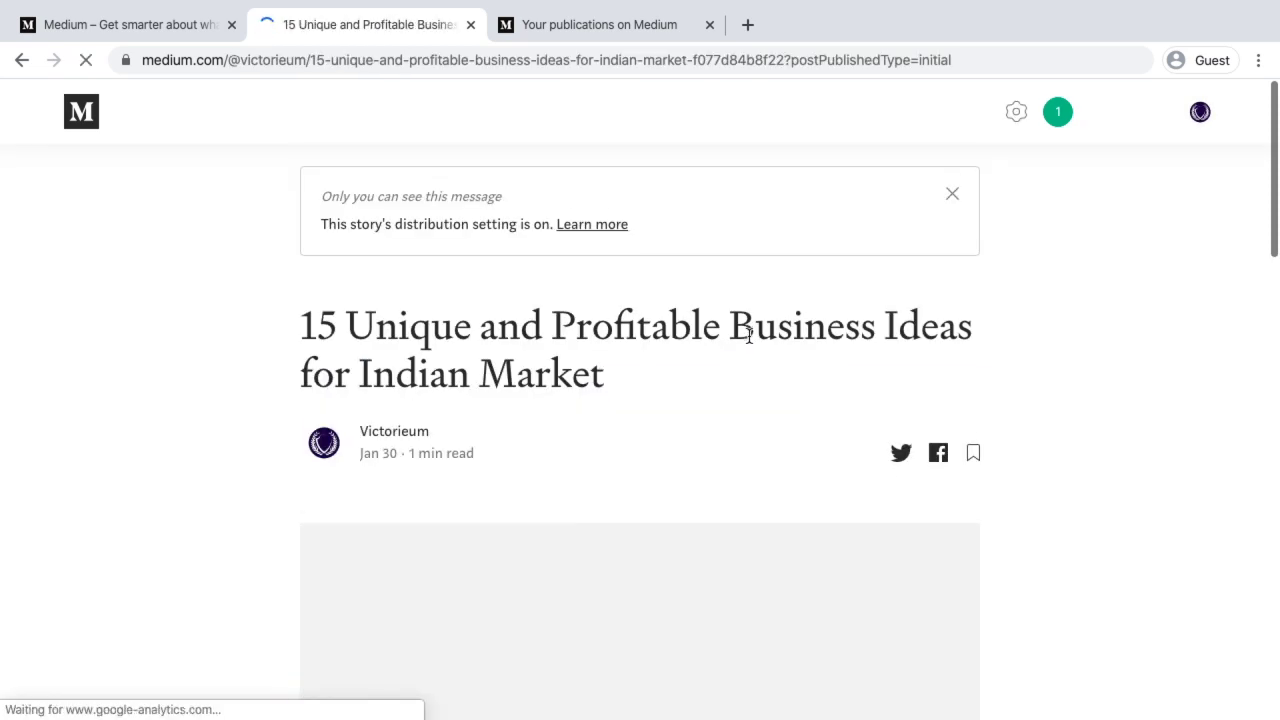
pyautogui.scroll(-10, 749, 336)
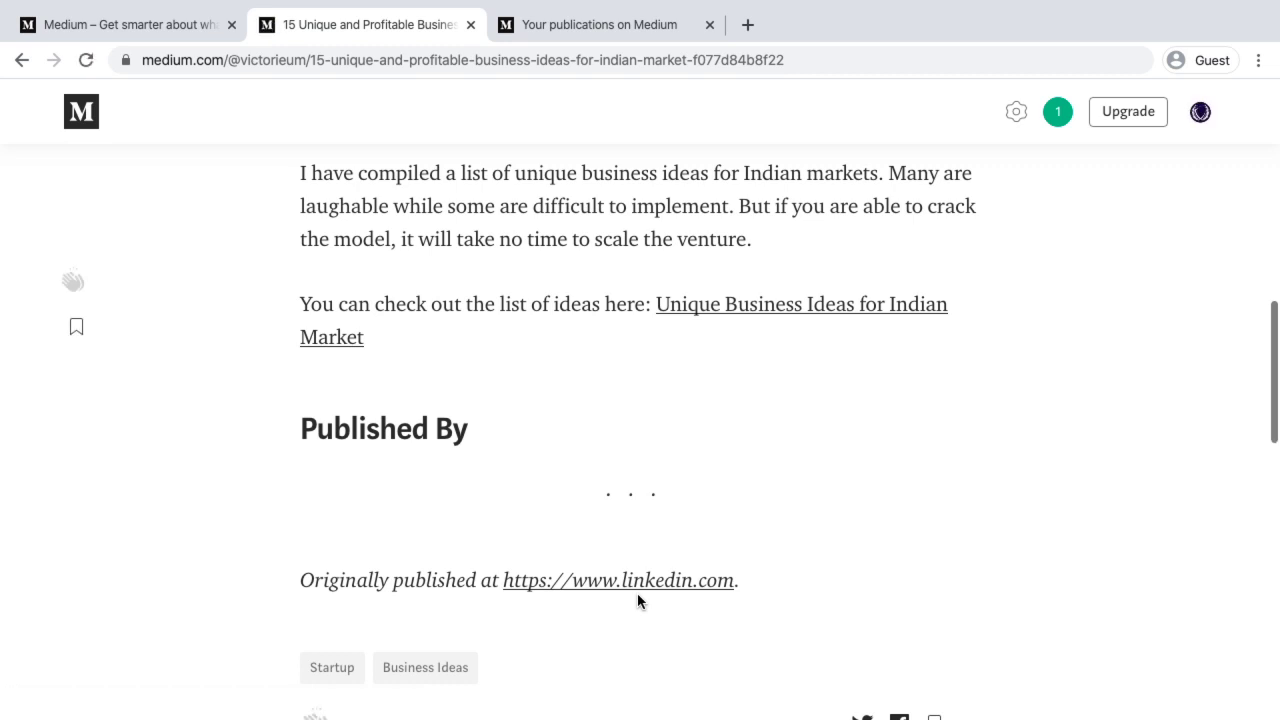
pyautogui.hotkey('ctrl', 'Left')
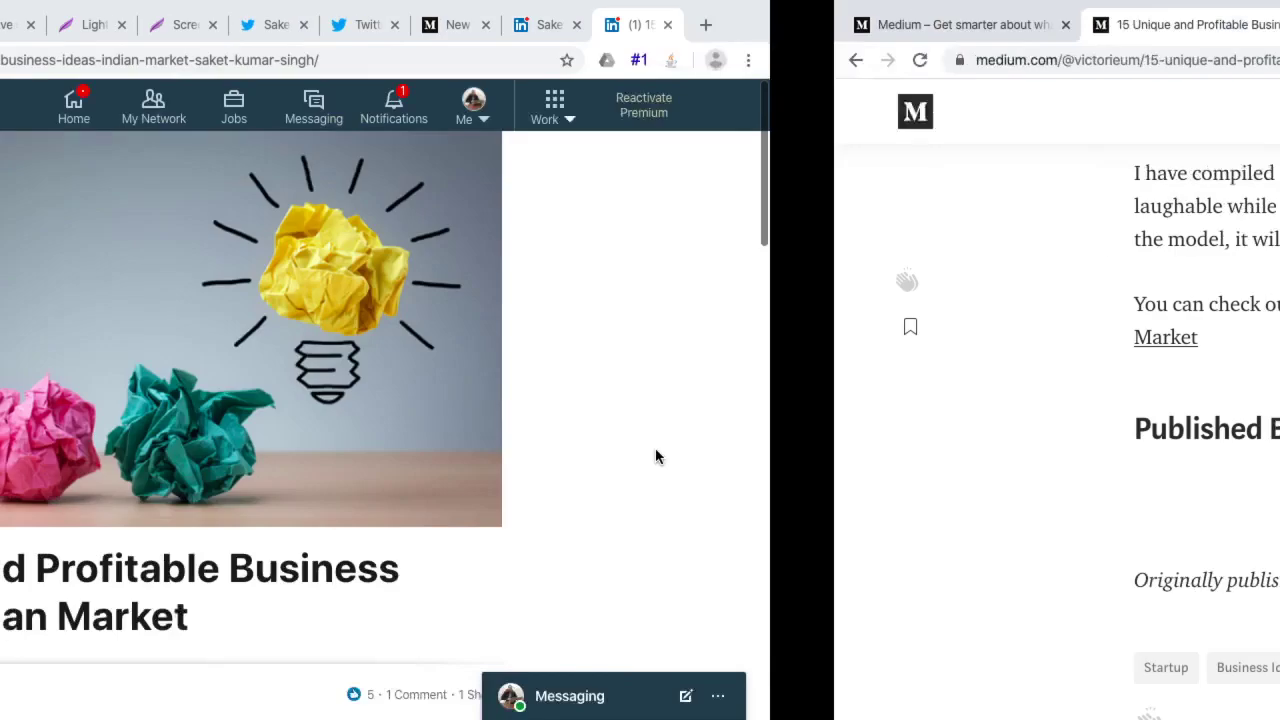
# Move from the LinkedIn article and Google Slides back to the live Medium story
pyautogui.press('super+l')
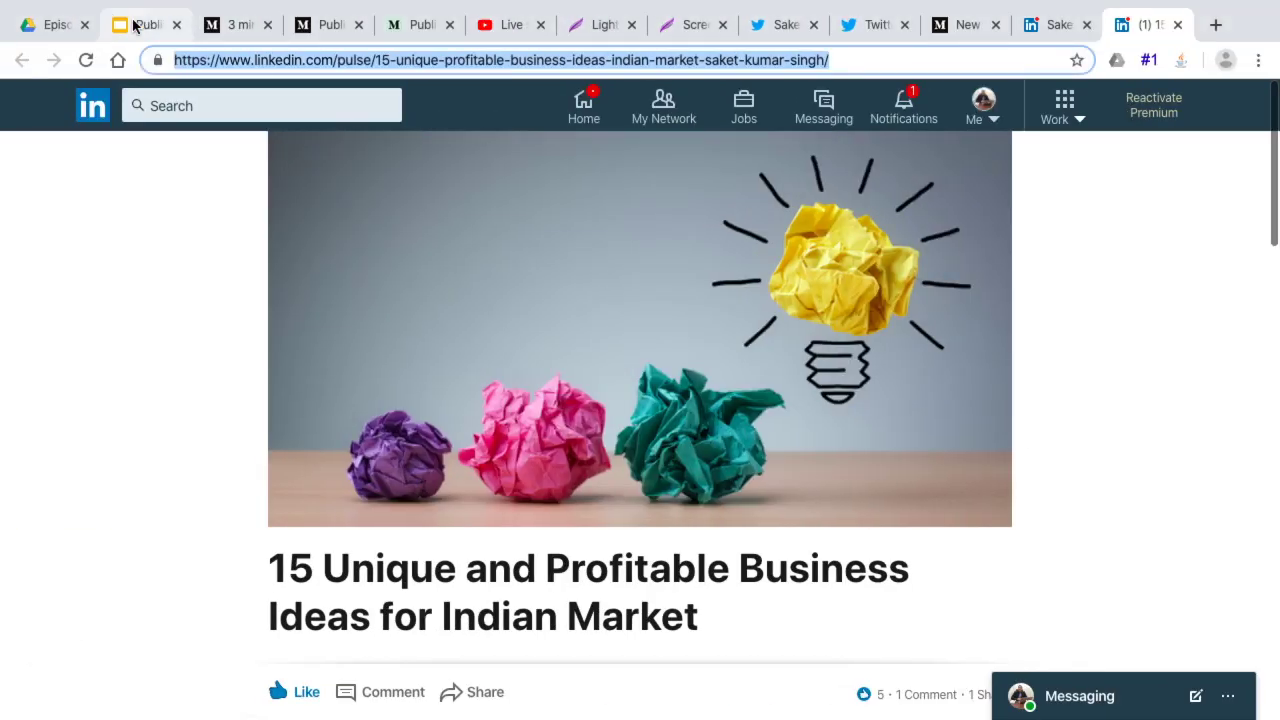
pyautogui.click(140, 24)
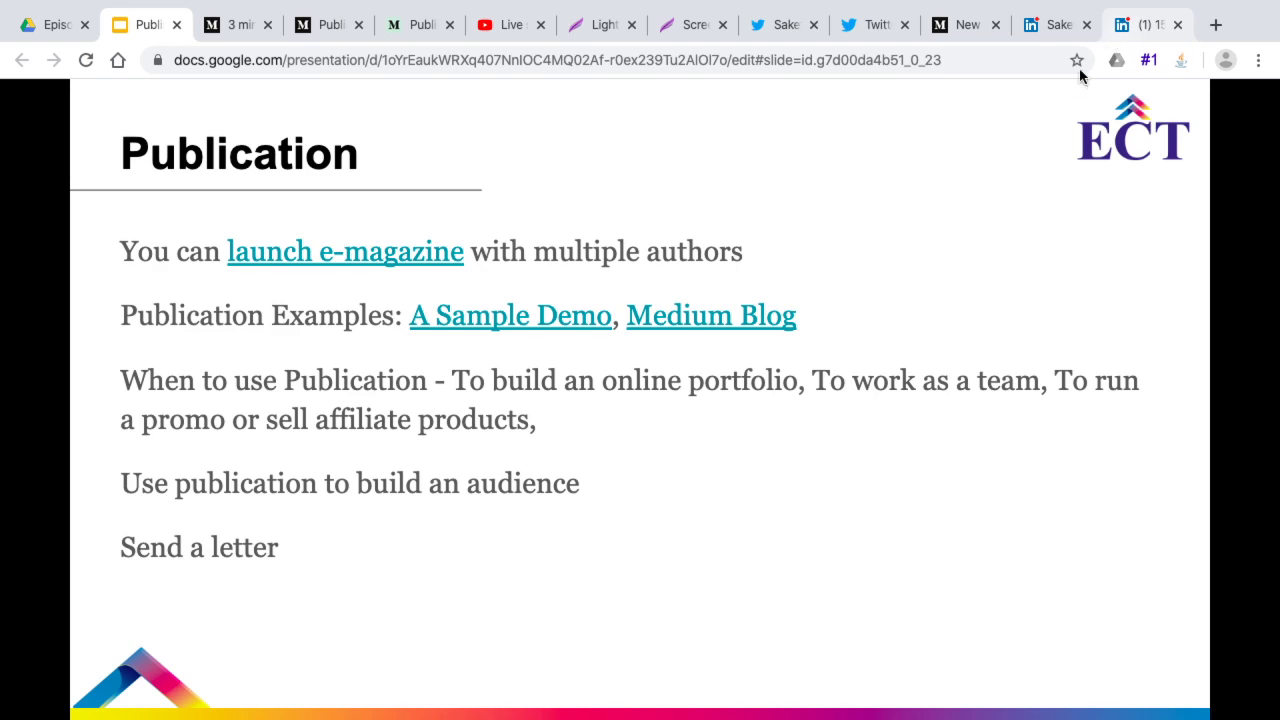
pyautogui.hotkey('ctrl', 'Right')
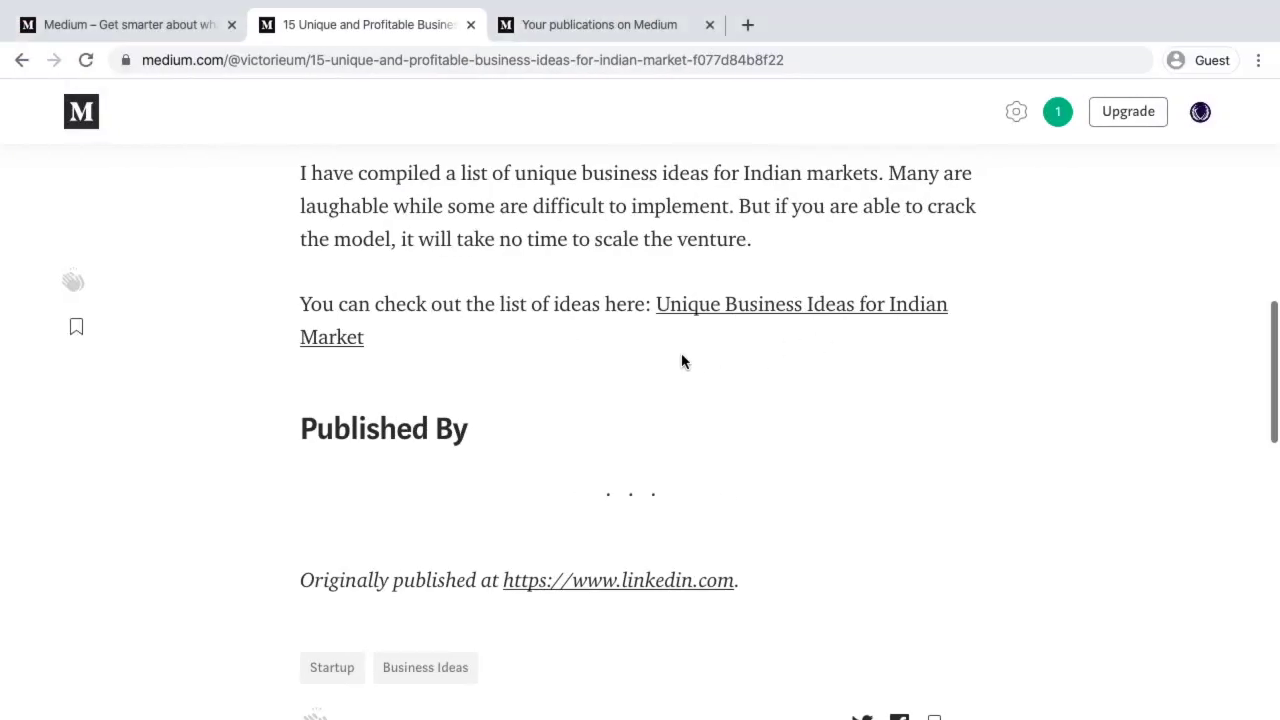
pyautogui.scroll(10, 680, 360)
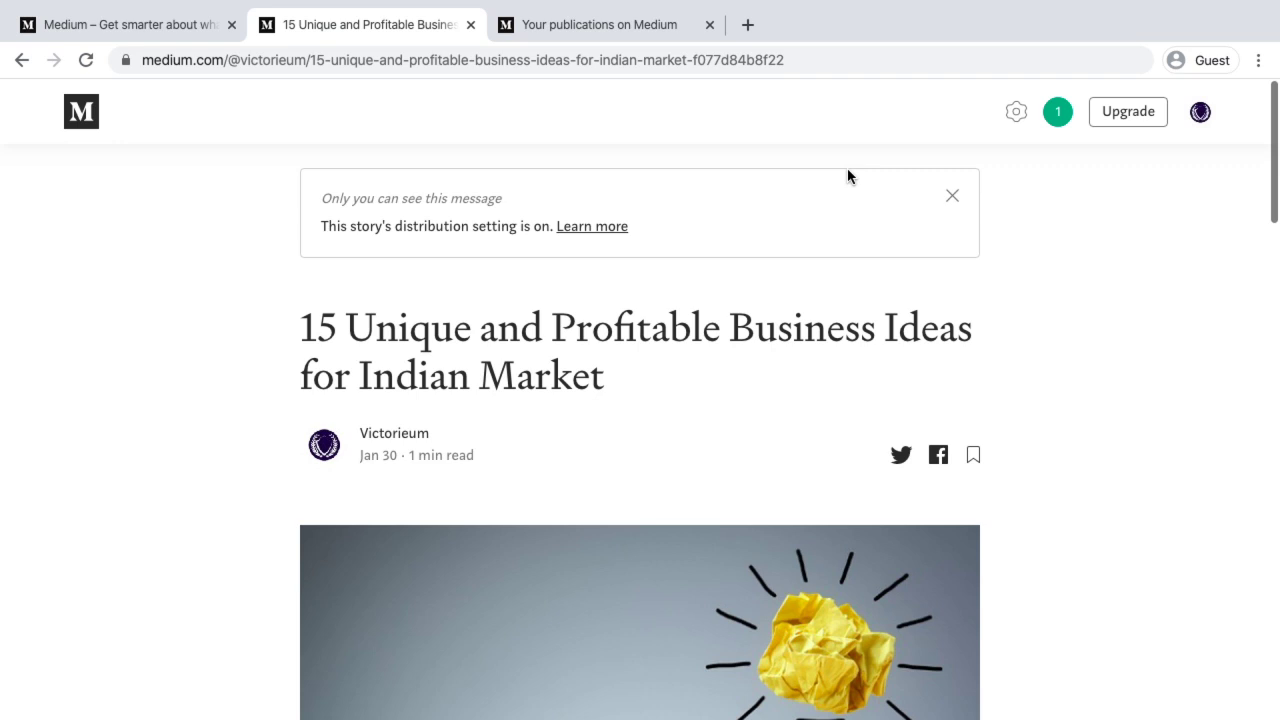
pyautogui.scroll(-3, 847, 176)
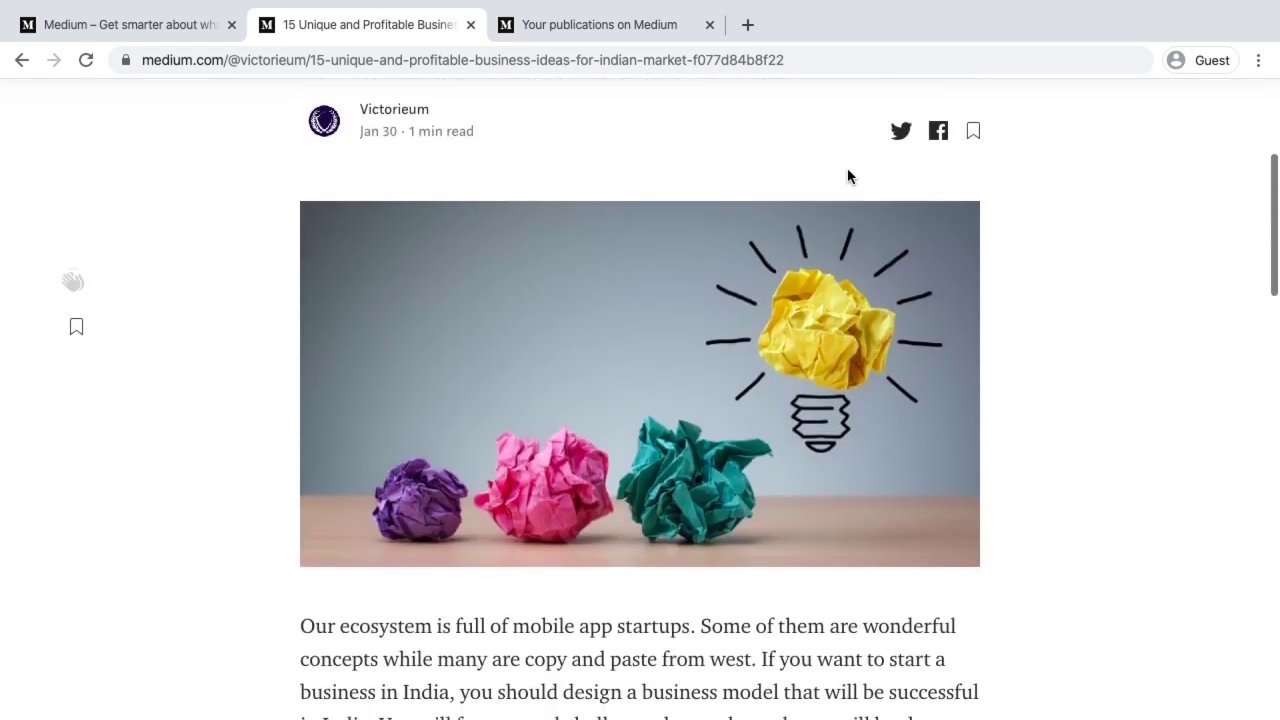
pyautogui.scroll(-4, 847, 176)
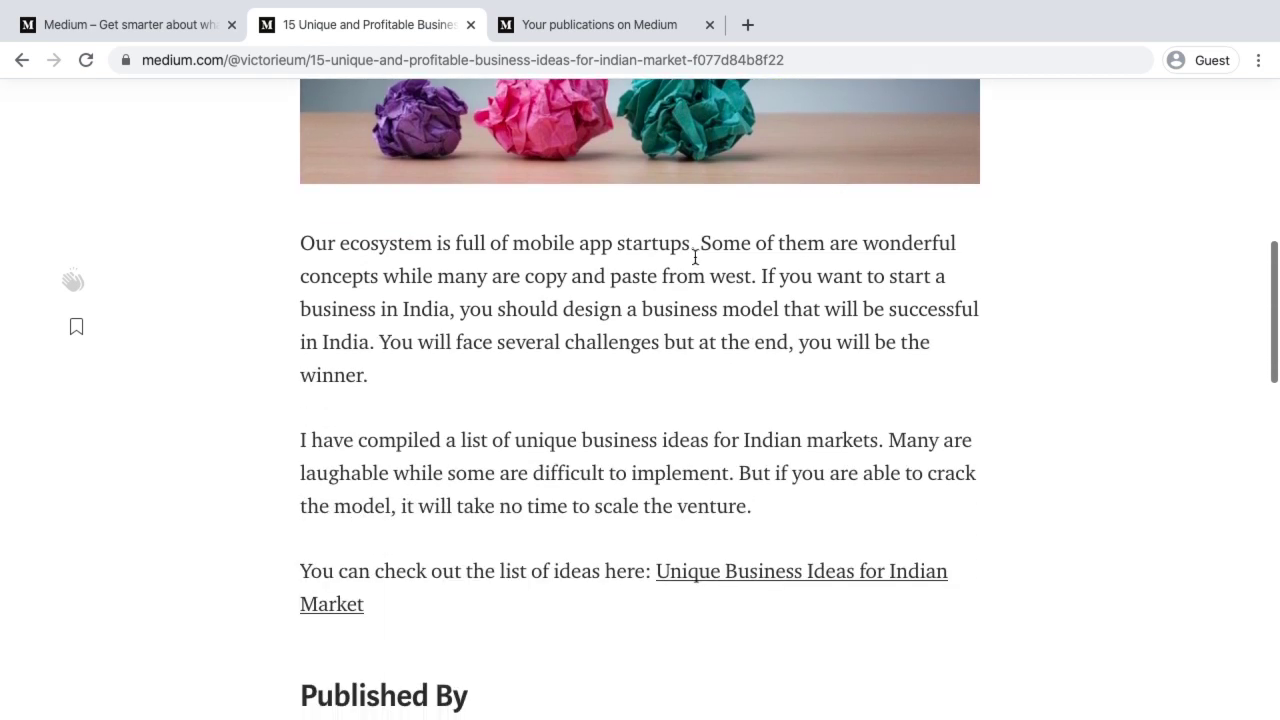
pyautogui.scroll(-3, 596, 316)
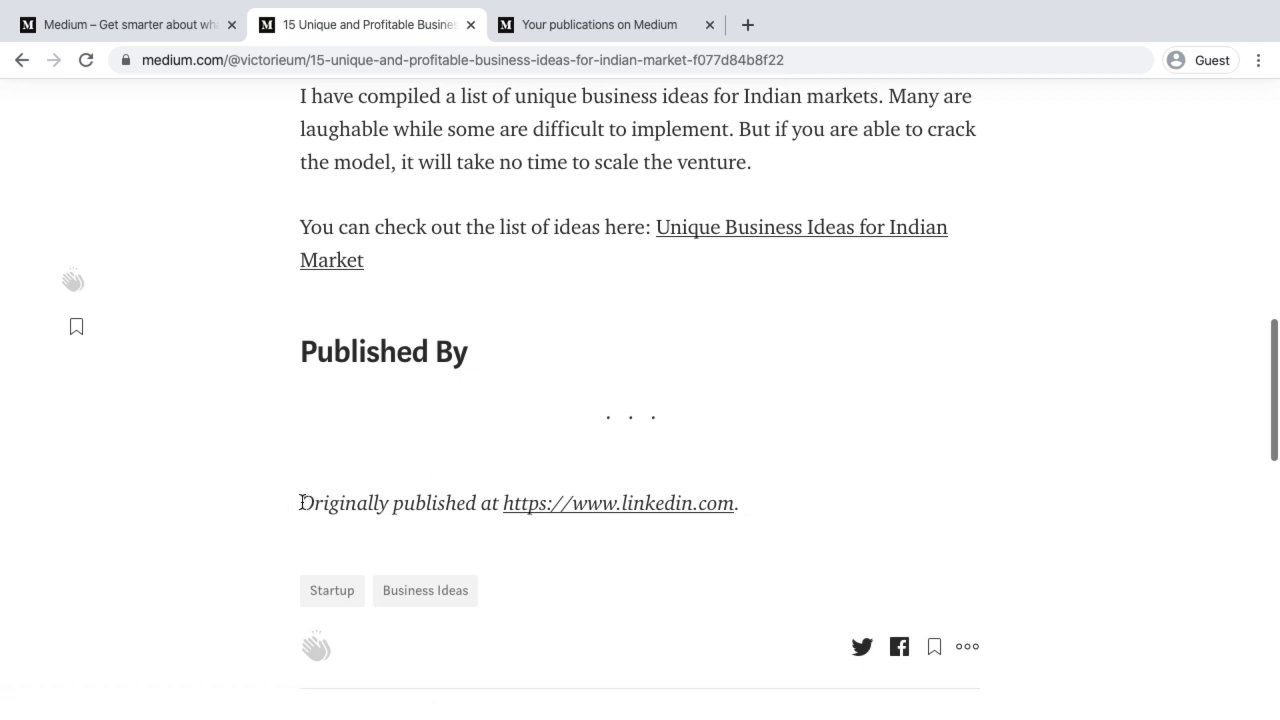
pyautogui.moveTo(301, 502); pyautogui.dragTo(772, 508)
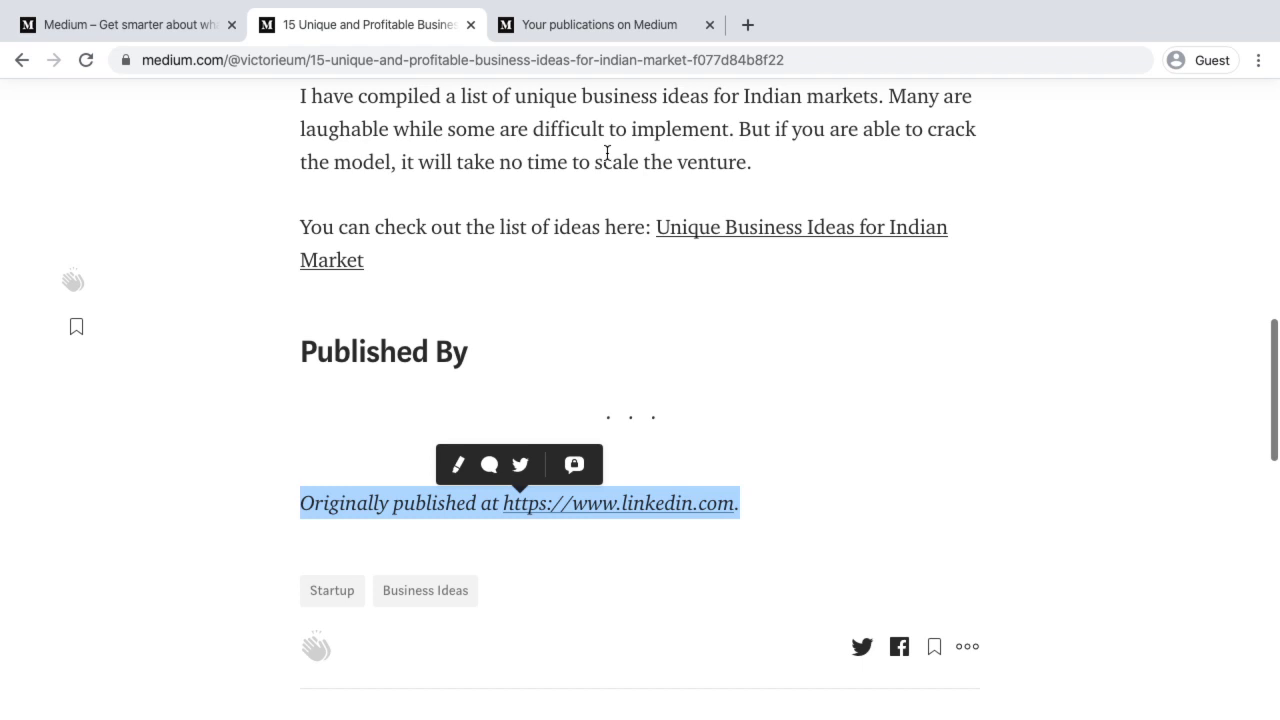
pyautogui.hotkey('ctrl', 'Left')
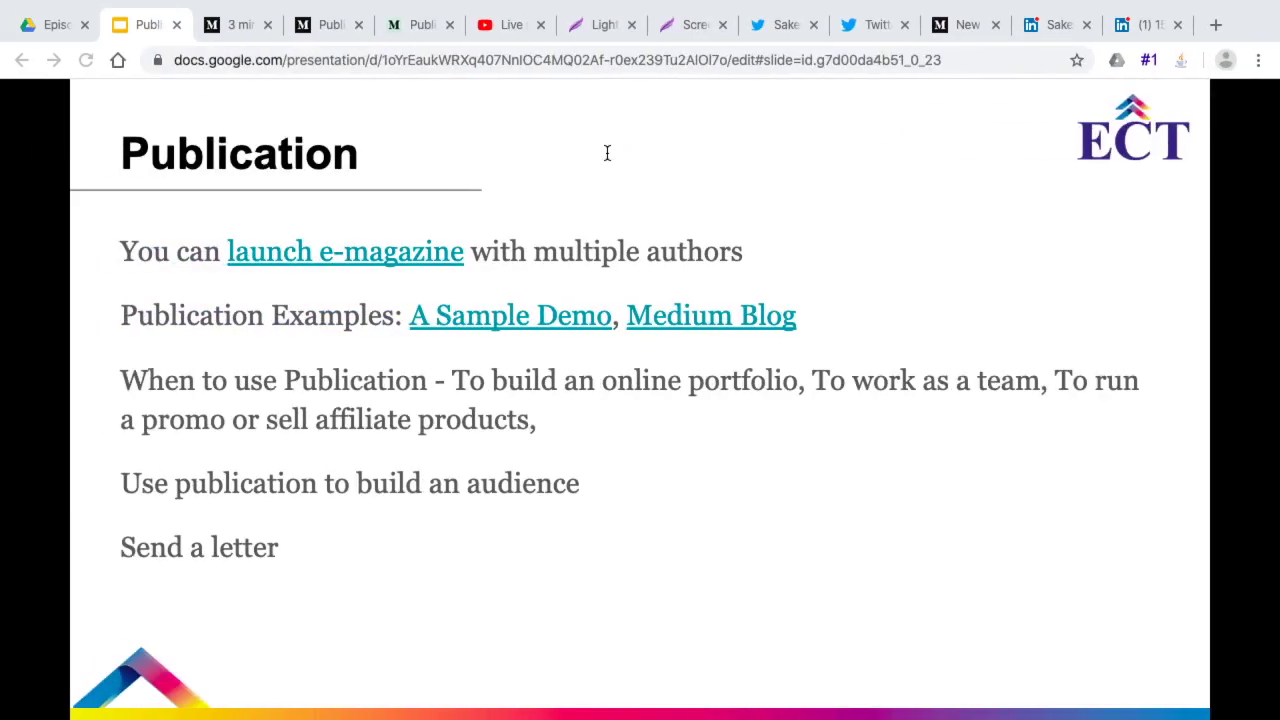
pyautogui.click(1145, 24)
pyautogui.click(620, 58)
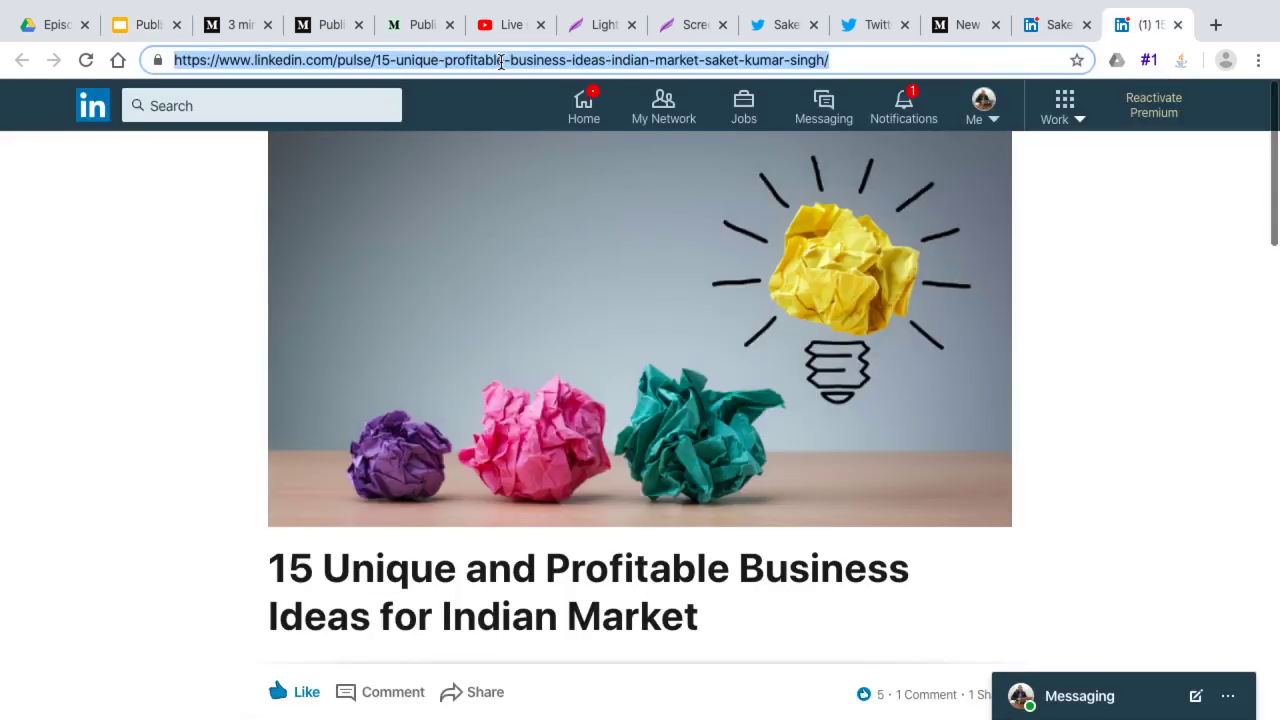
pyautogui.hotkey('ctrl', 'Right')
pyautogui.scroll(10, 478, 194)
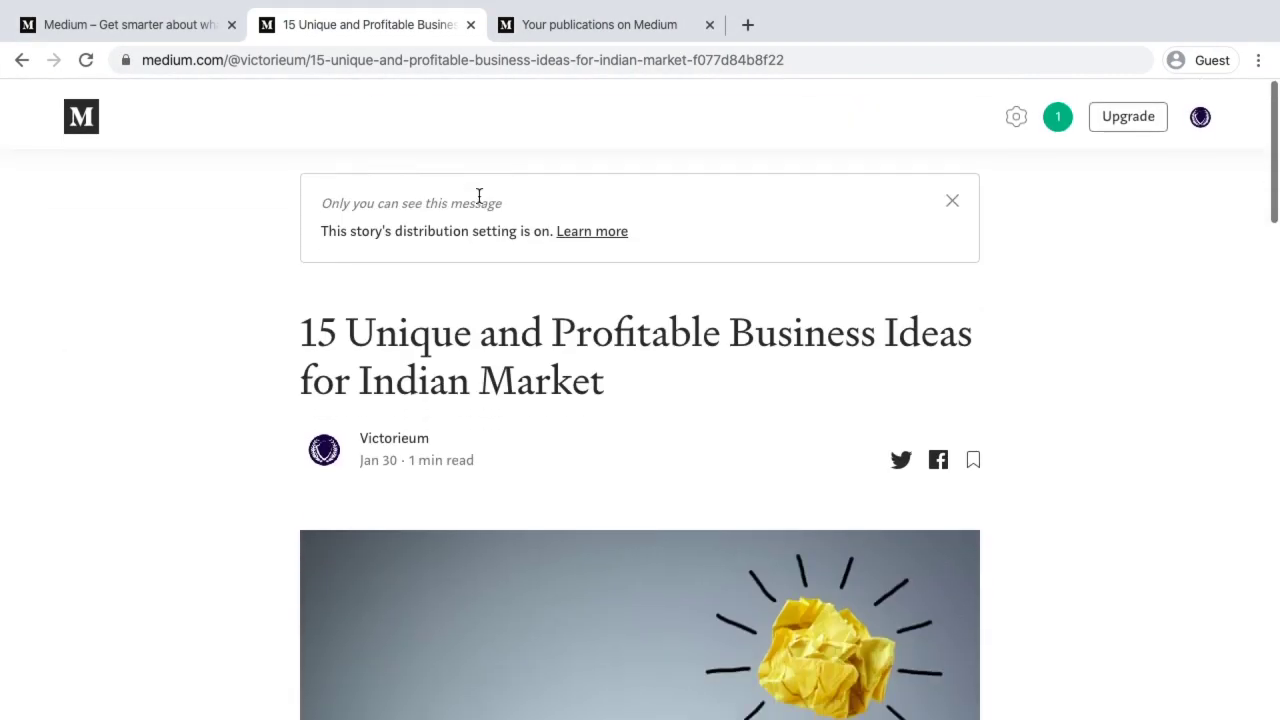
# Open Story Settings for '15 Unique and Profitable Business Ideas for Indian Market' through Edit story
pyautogui.click(1016, 112)
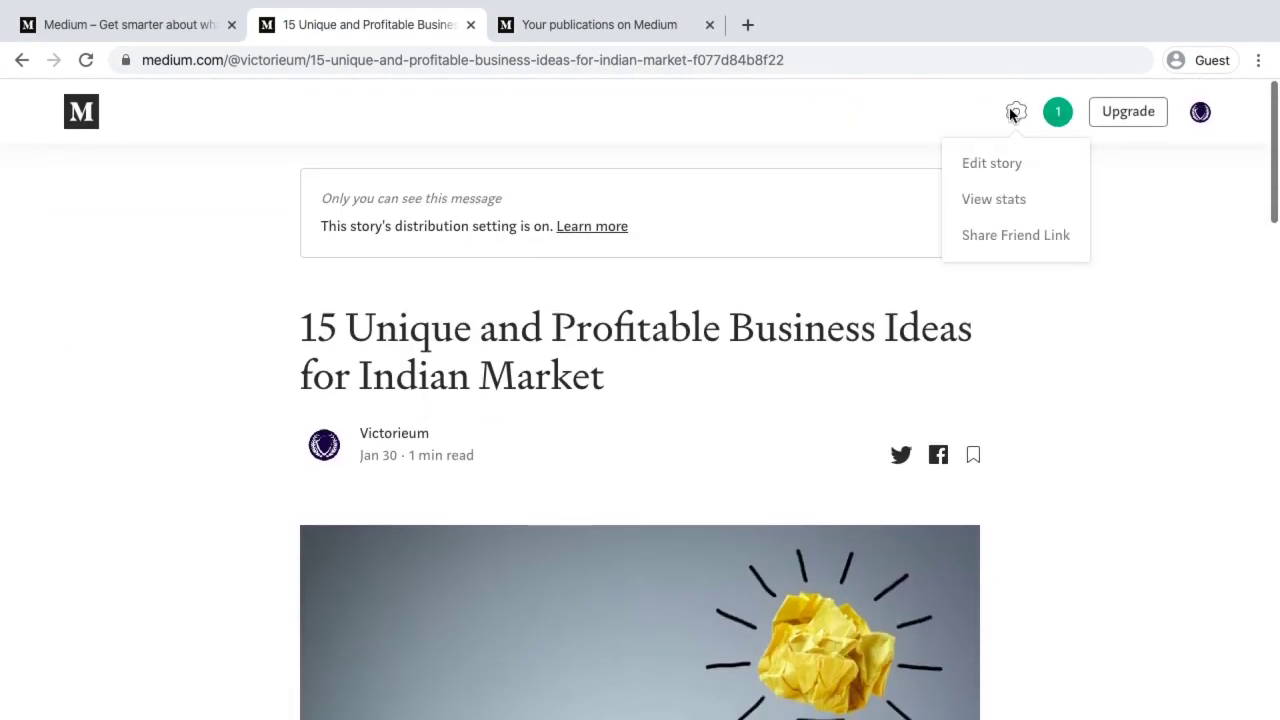
pyautogui.click(990, 166)
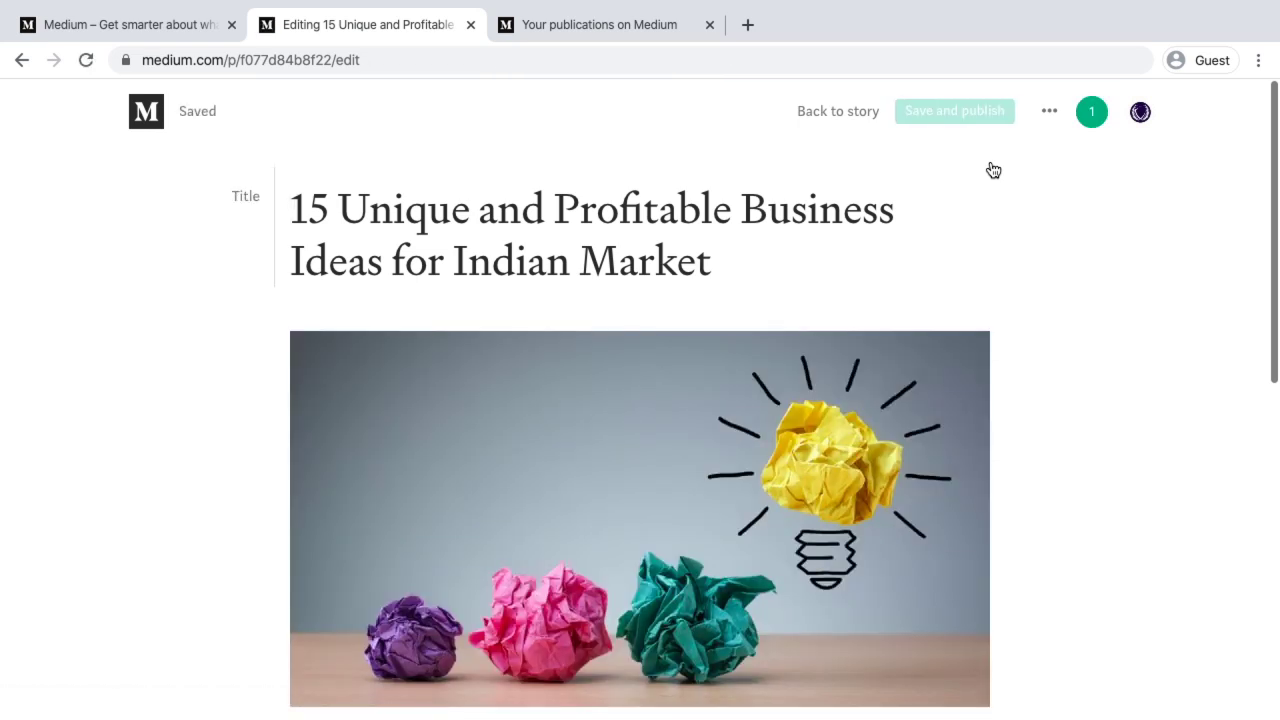
pyautogui.click(1049, 113)
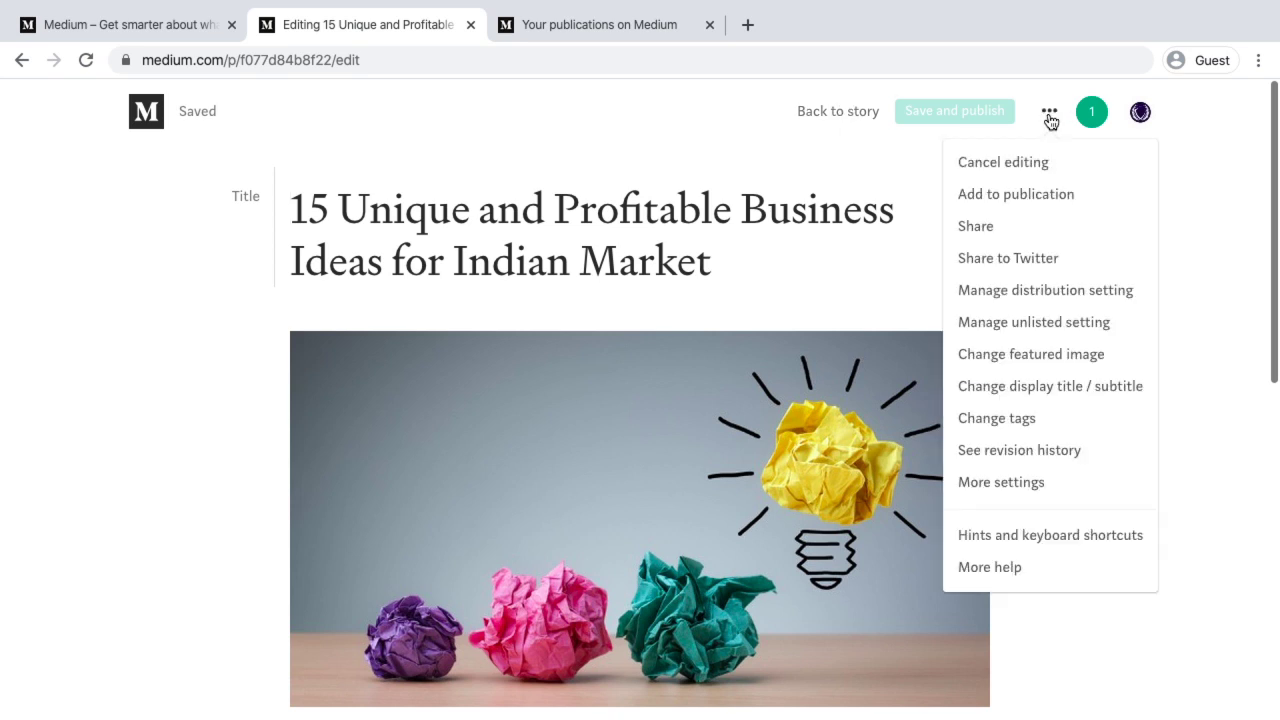
pyautogui.click(992, 485)
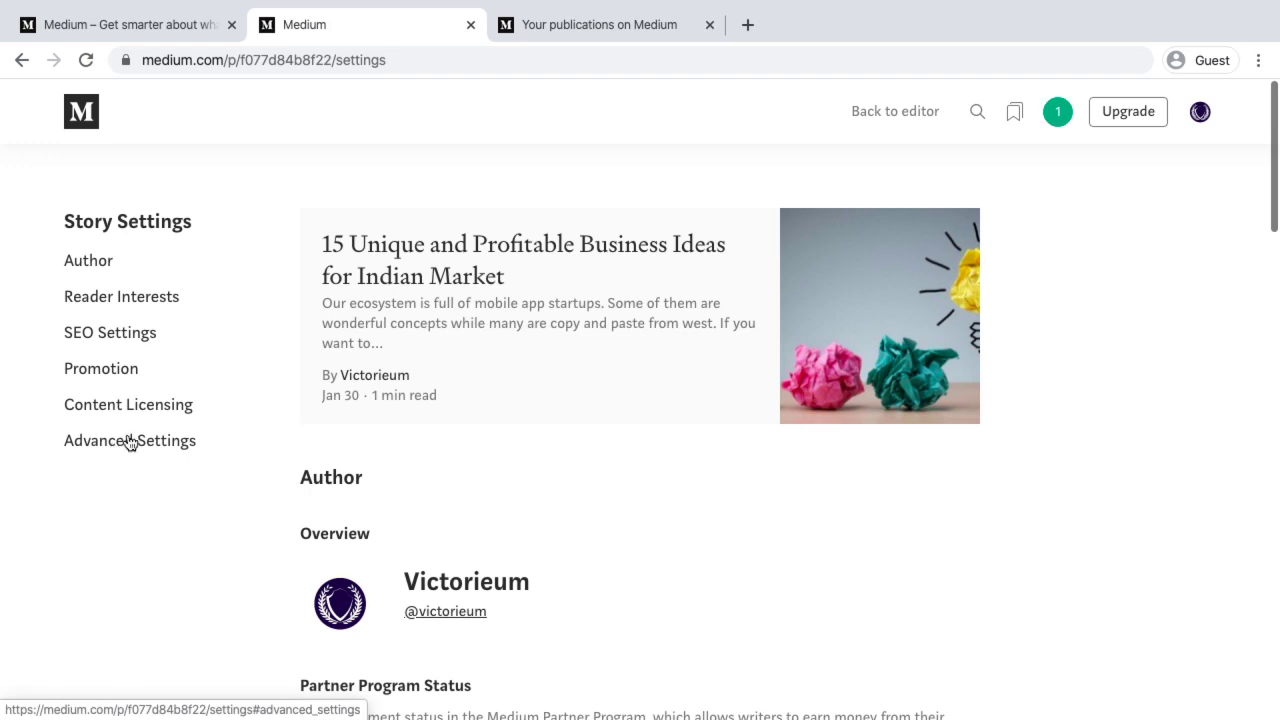
# Expand Advanced Settings and select the canonical link URL pointing to the LinkedIn article
pyautogui.scroll(-10, 452, 505)
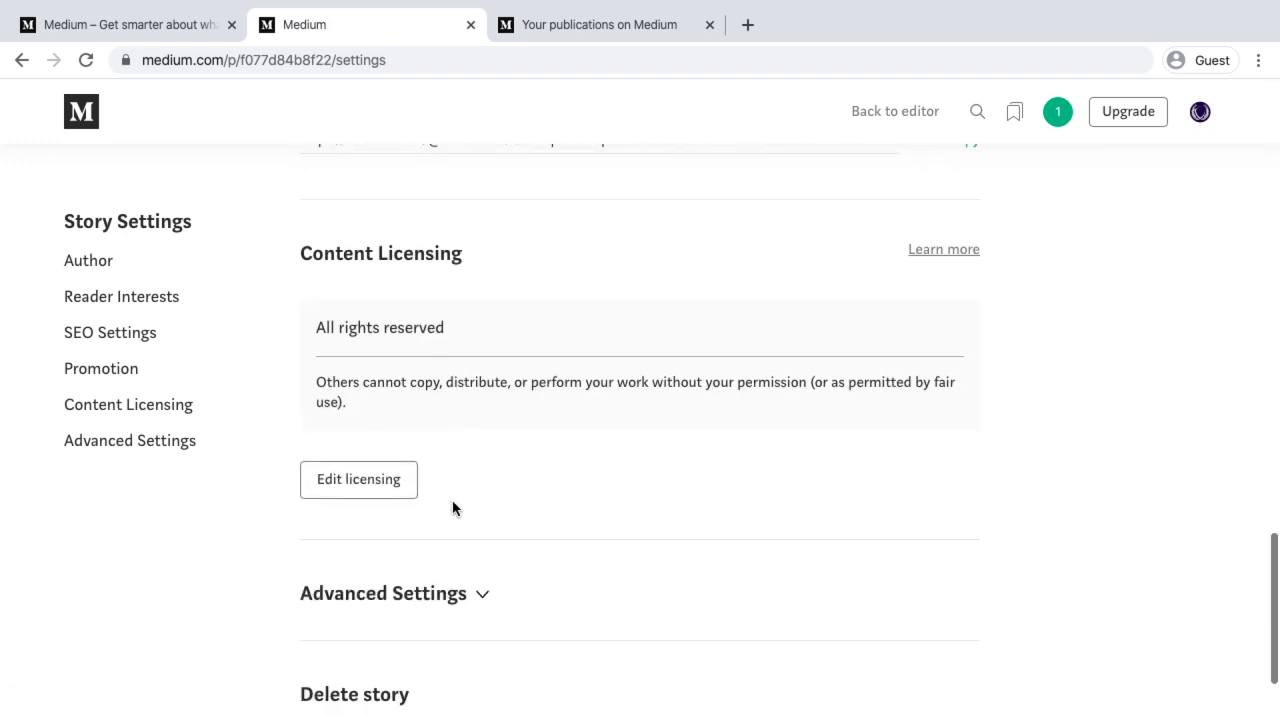
pyautogui.scroll(-2, 443, 446)
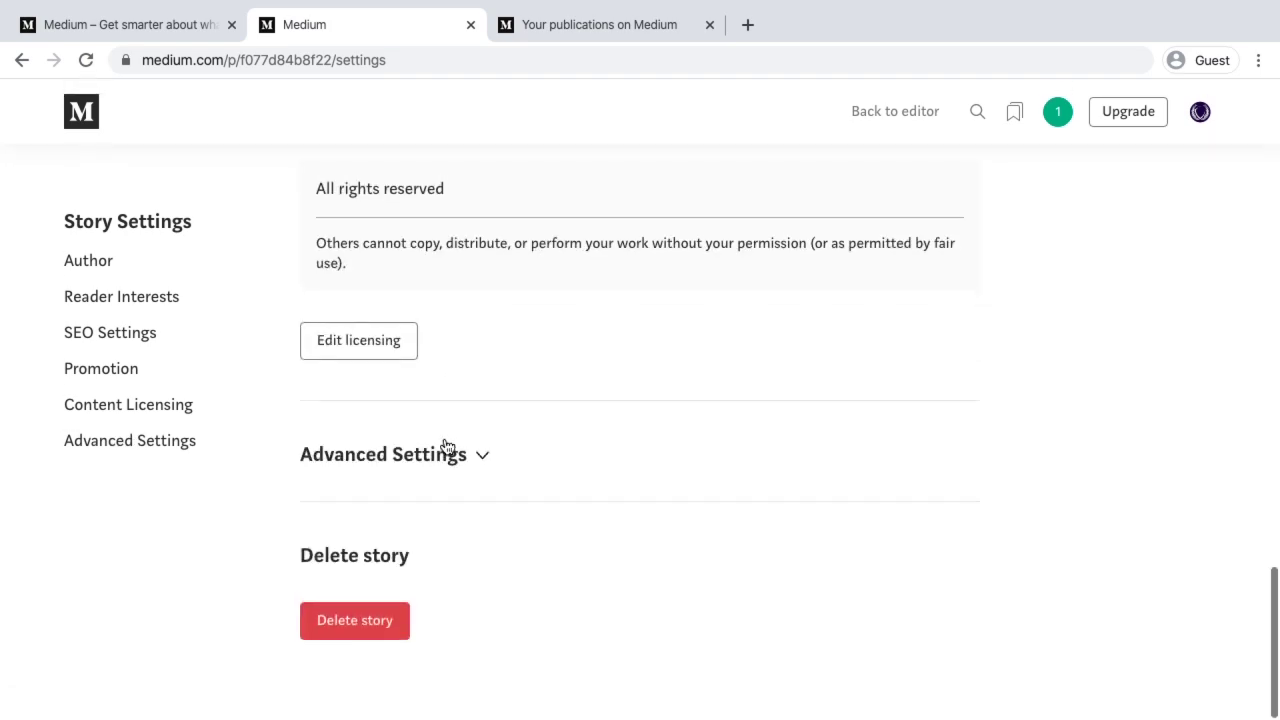
pyautogui.click(424, 462)
pyautogui.scroll(-3, 489, 622)
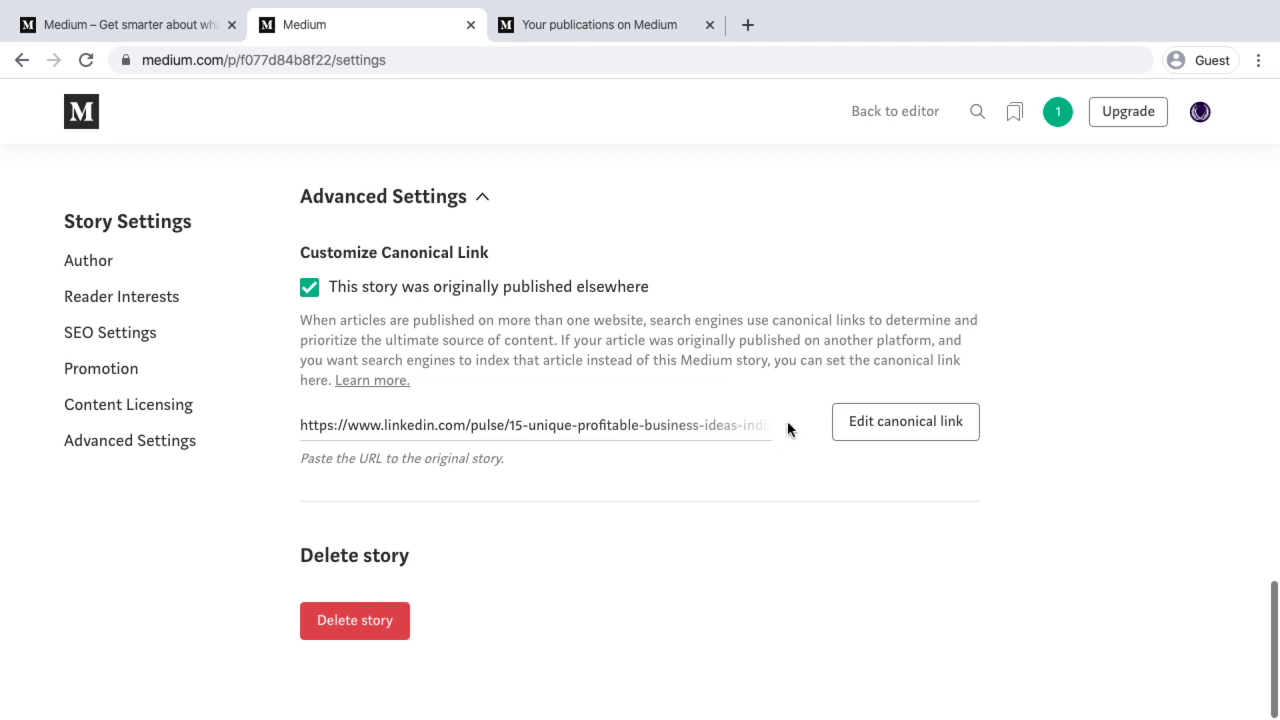
pyautogui.doubleClick(741, 428)
pyautogui.click(525, 425)
pyautogui.moveTo(301, 430); pyautogui.dragTo(761, 431)
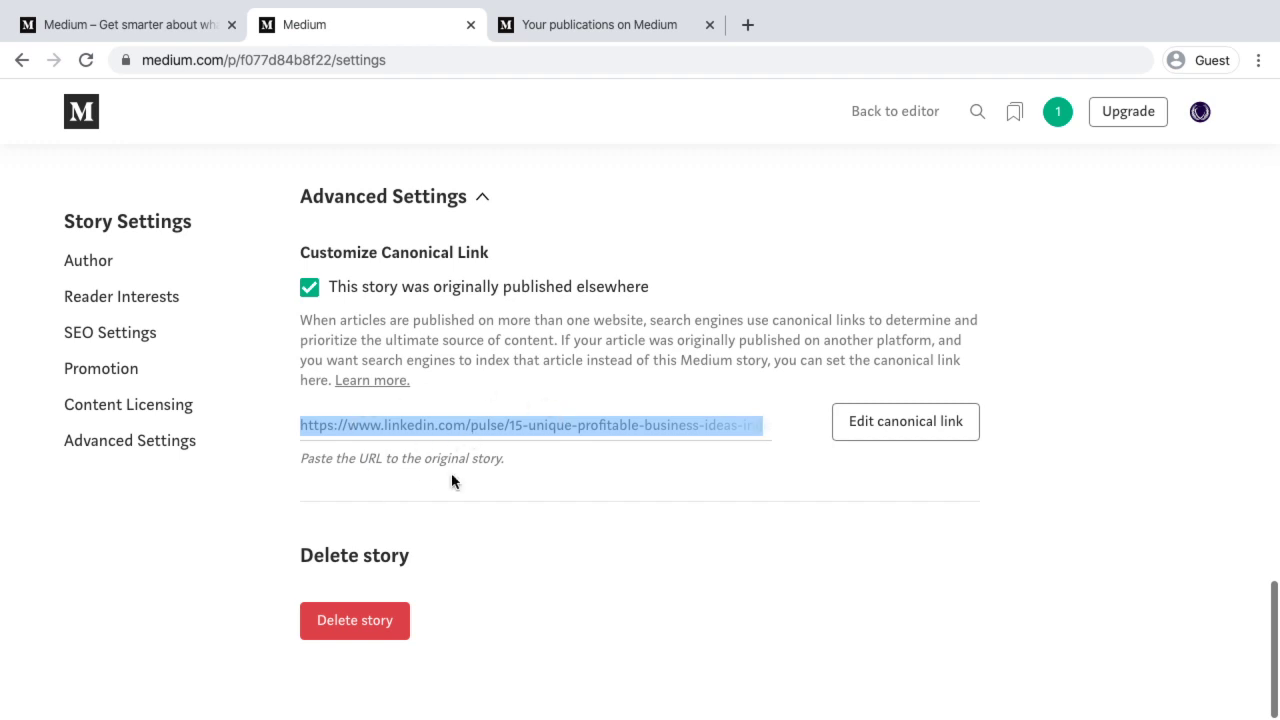
# Compare it with the original LinkedIn article's web address
pyautogui.hotkey('ctrl', 'Left')
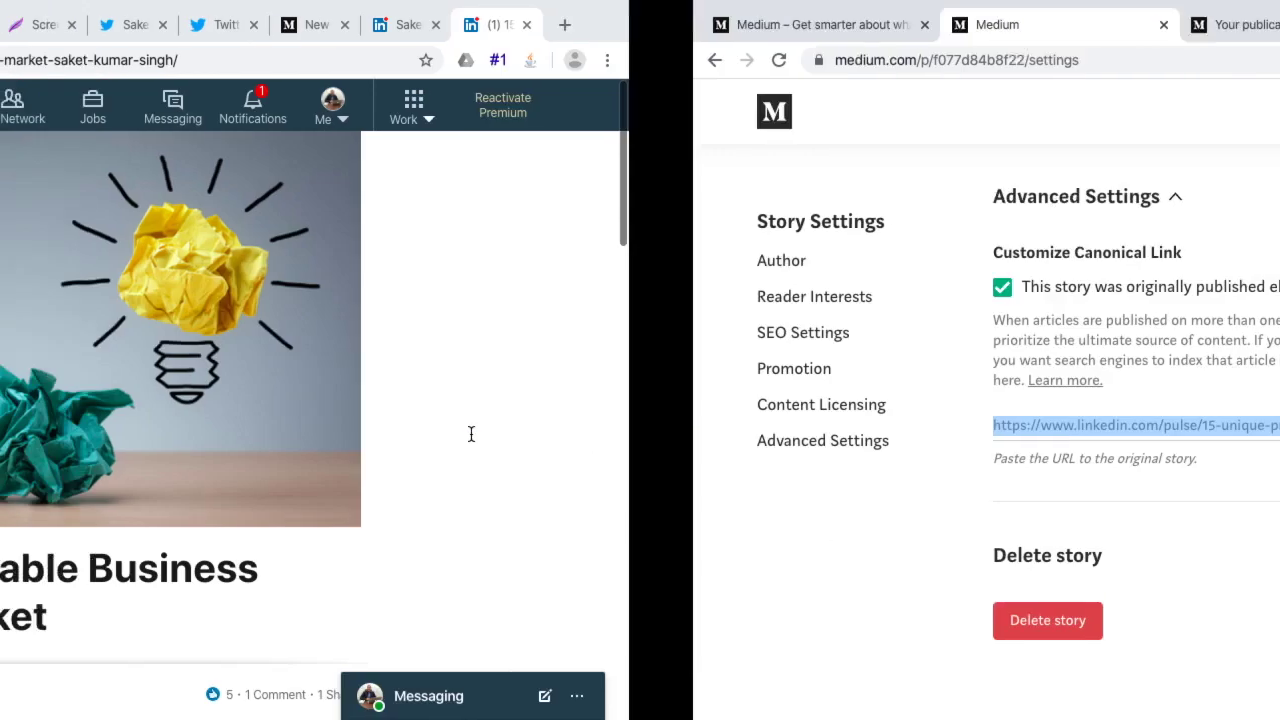
pyautogui.press('super+l')
pyautogui.hotkey('ctrl', 'Right')
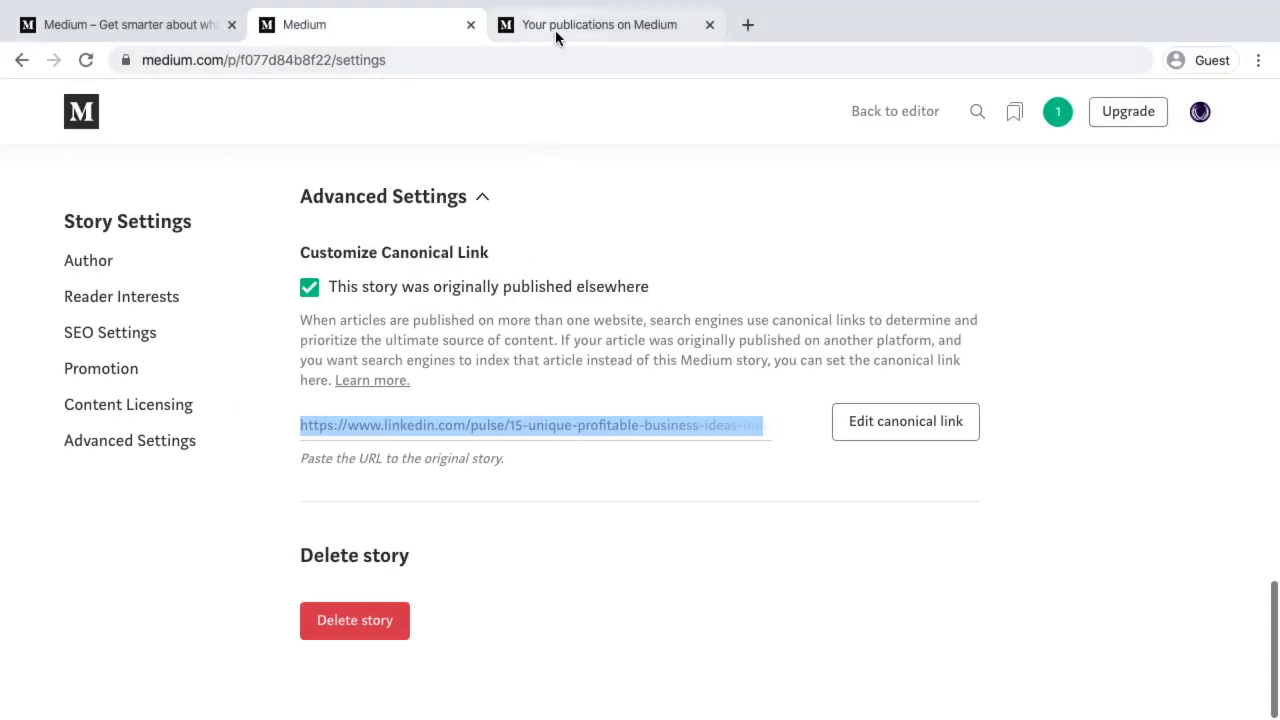
# Show the Medium Publications page, then advance the Publication slides presentation
pyautogui.click(557, 37)
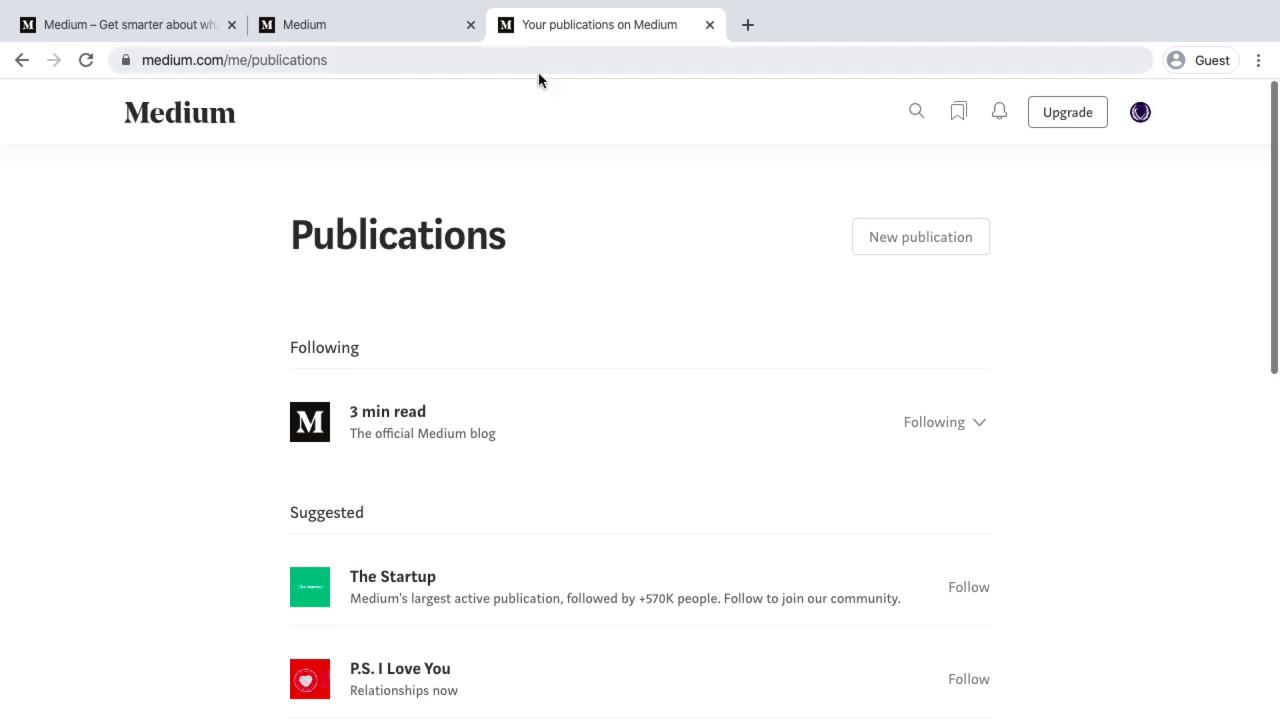
pyautogui.hotkey('ctrl', 'Left')
pyautogui.click(120, 38)
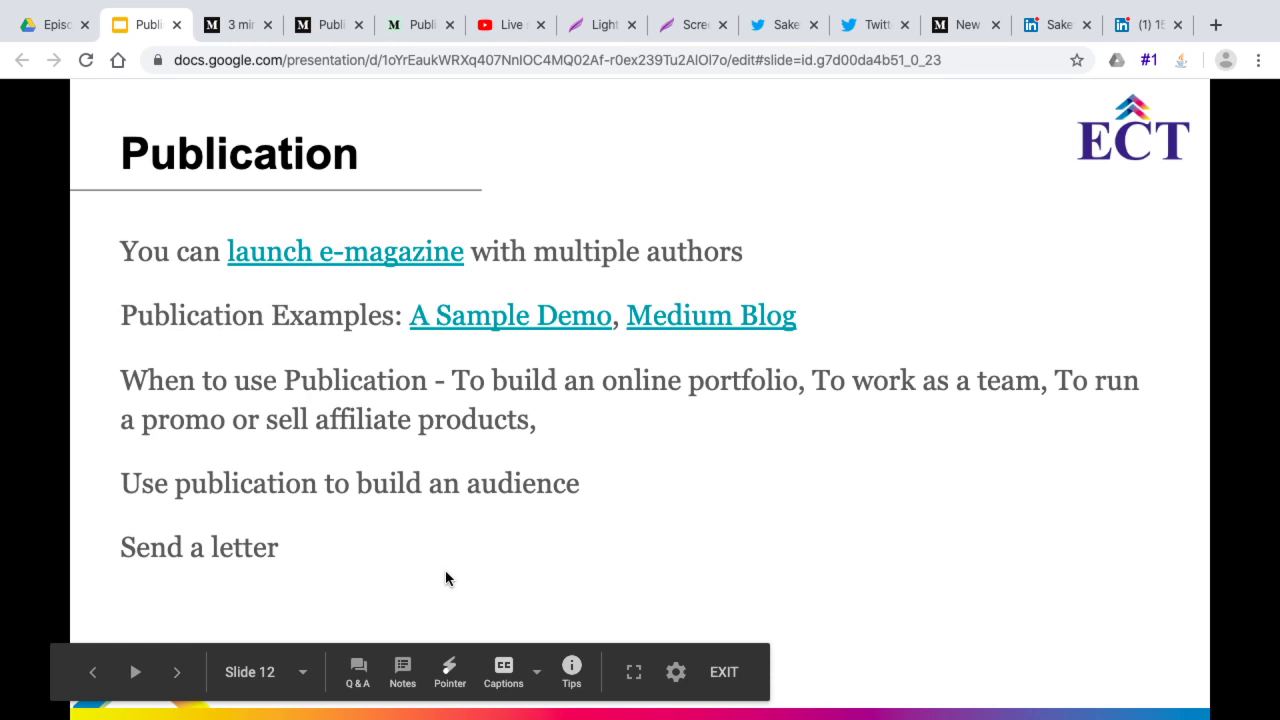
pyautogui.click(550, 531)
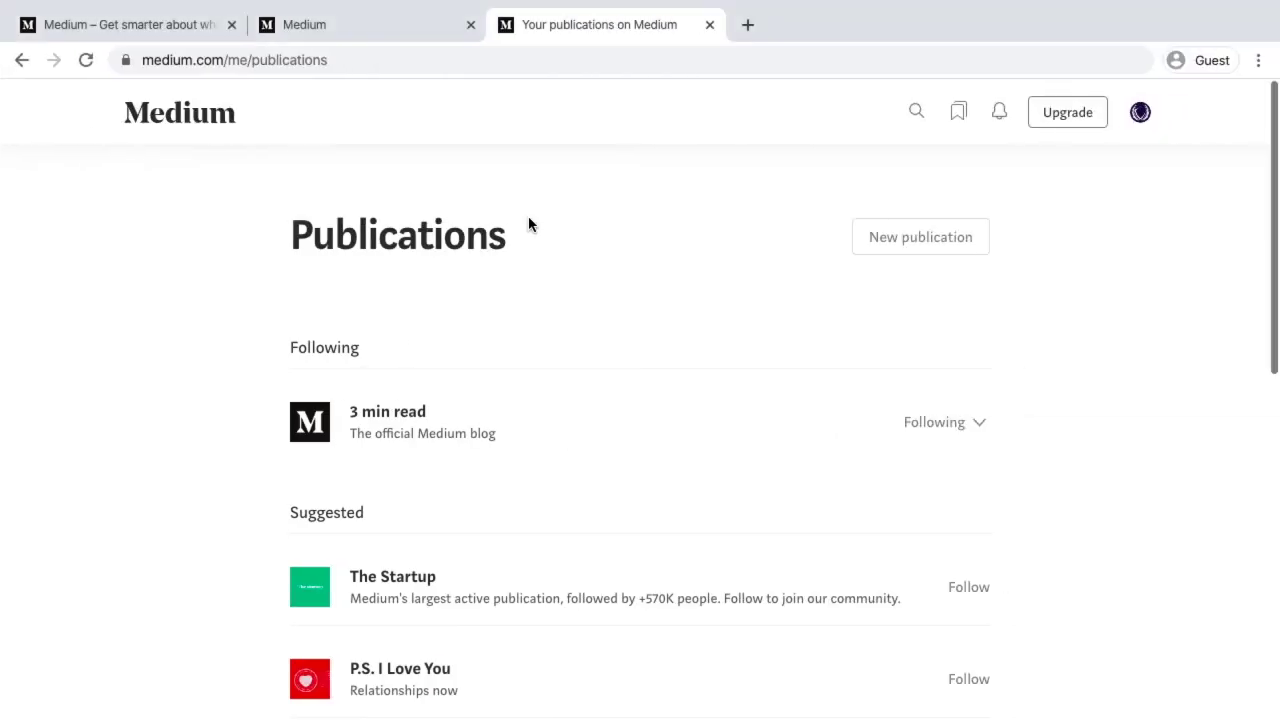
# Go to the Medium home feed and scroll through its recommended stories
pyautogui.click(310, 26)
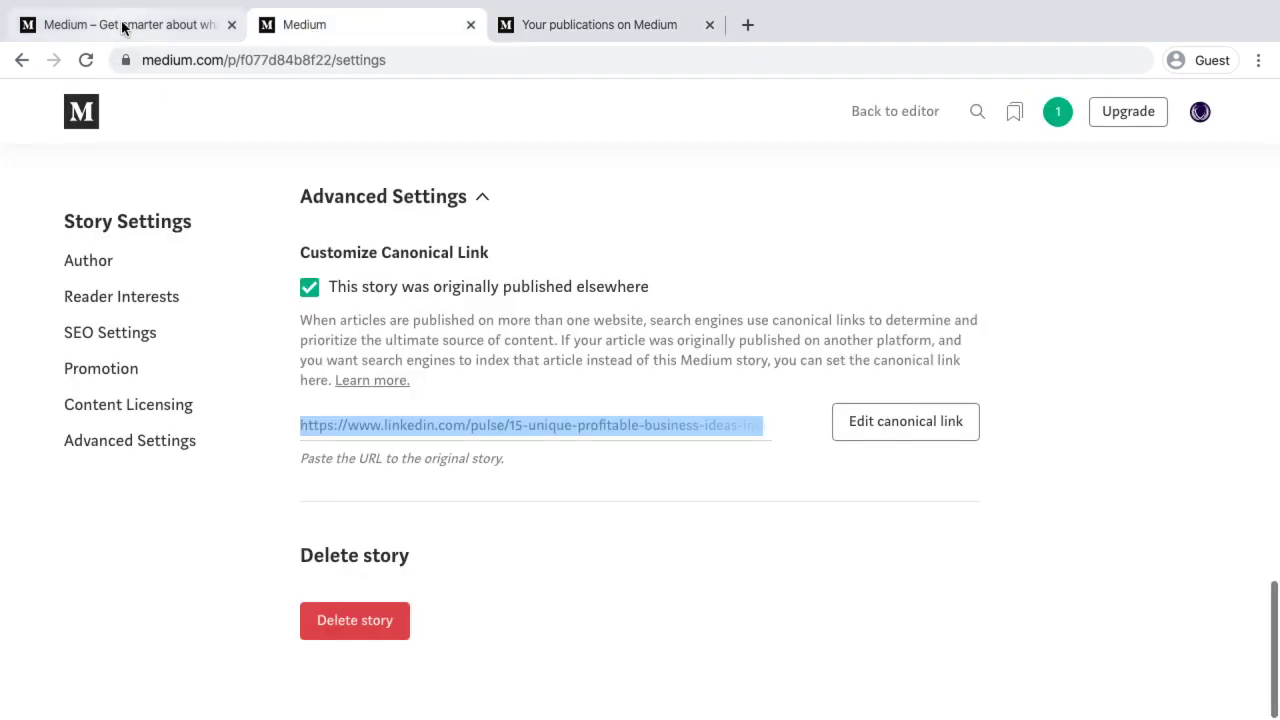
pyautogui.click(123, 26)
pyautogui.click(333, 26)
pyautogui.click(84, 114)
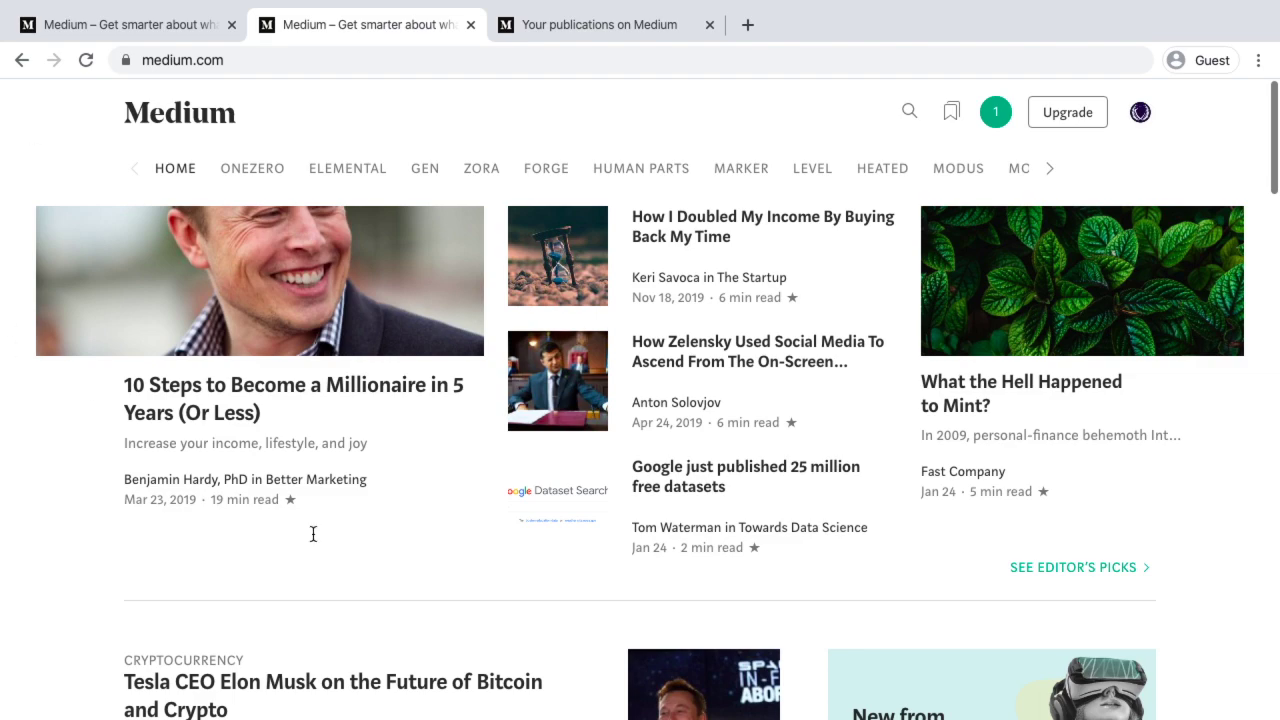
pyautogui.scroll(-6, 318, 550)
pyautogui.scroll(-15, 320, 558)
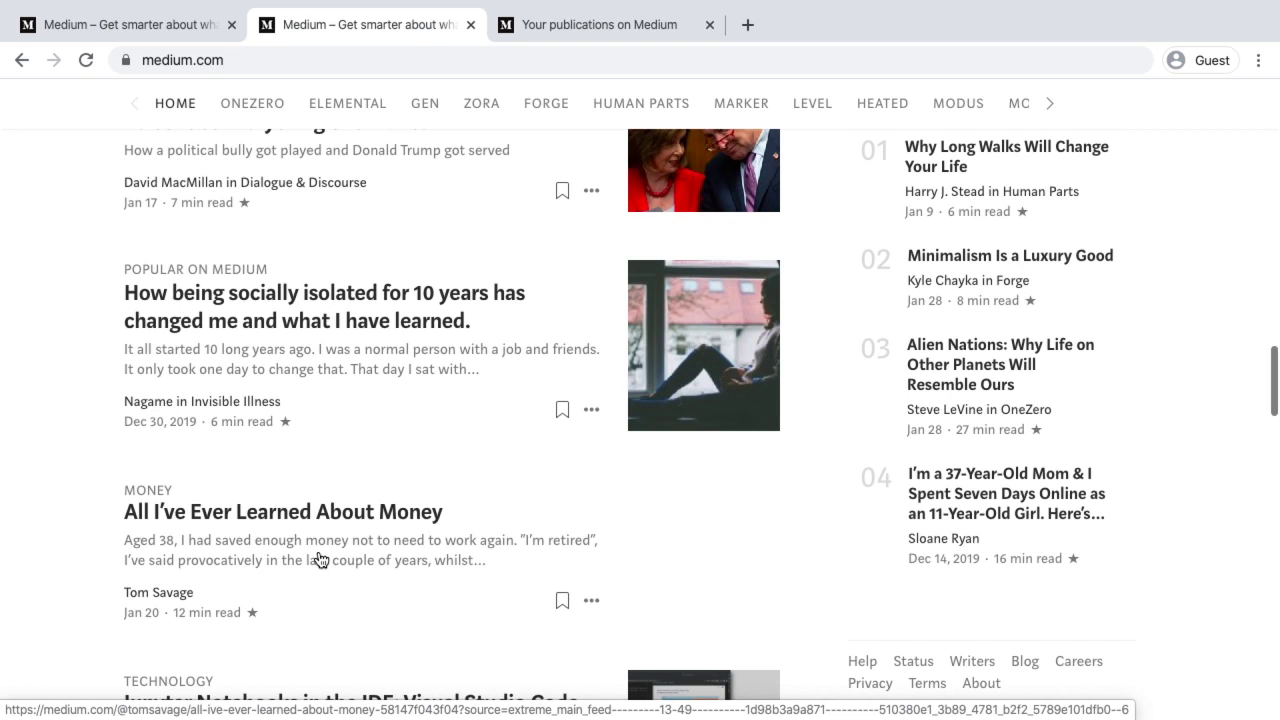
pyautogui.scroll(10, 291, 175)
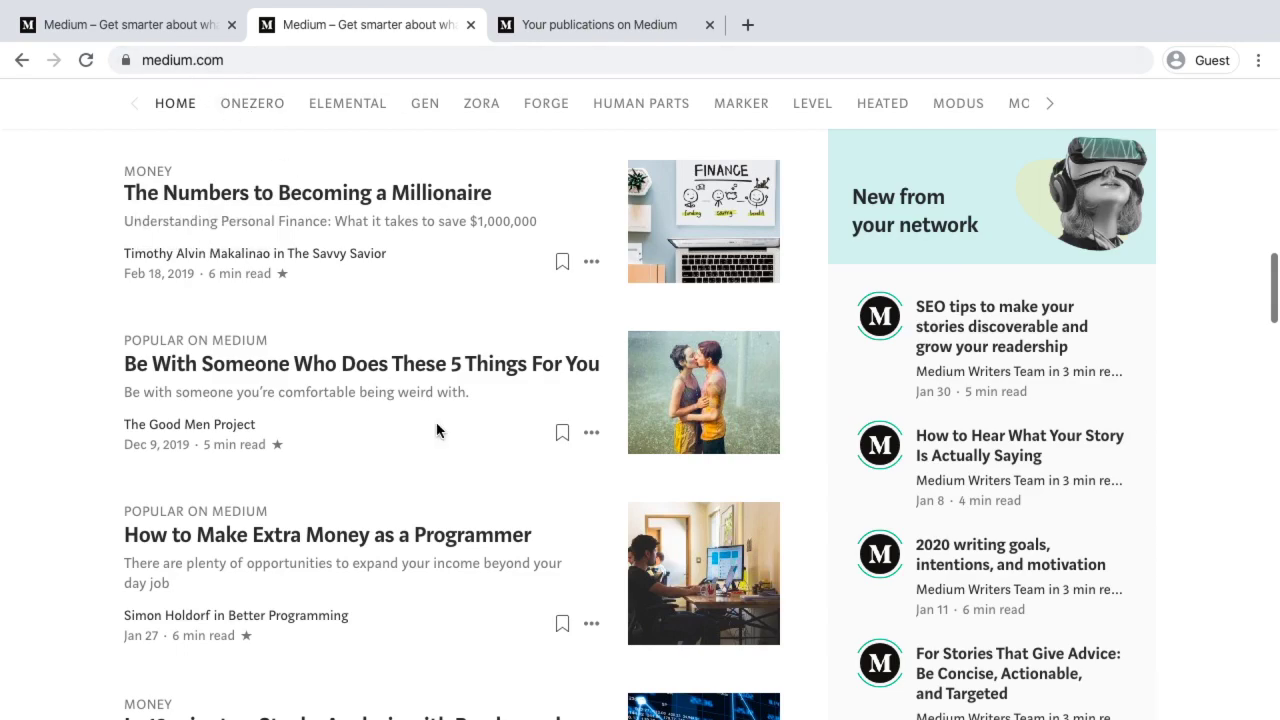
pyautogui.scroll(-20, 436, 430)
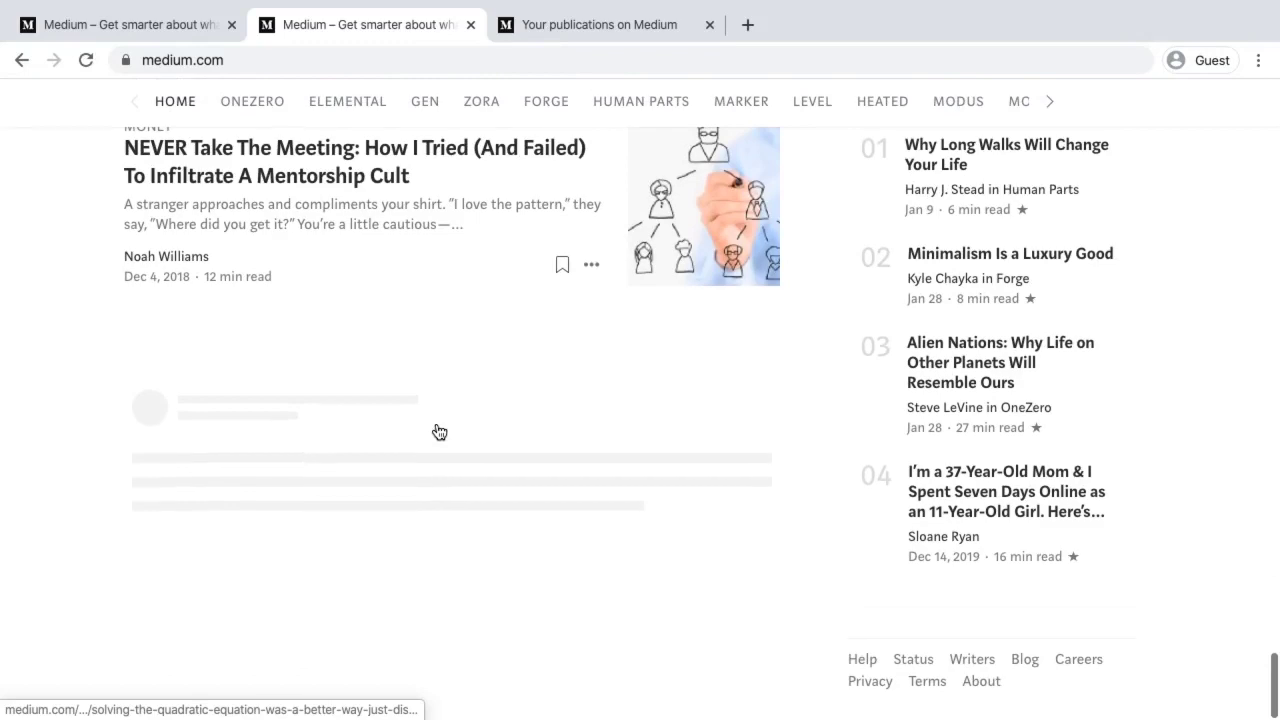
pyautogui.scroll(-12, 437, 431)
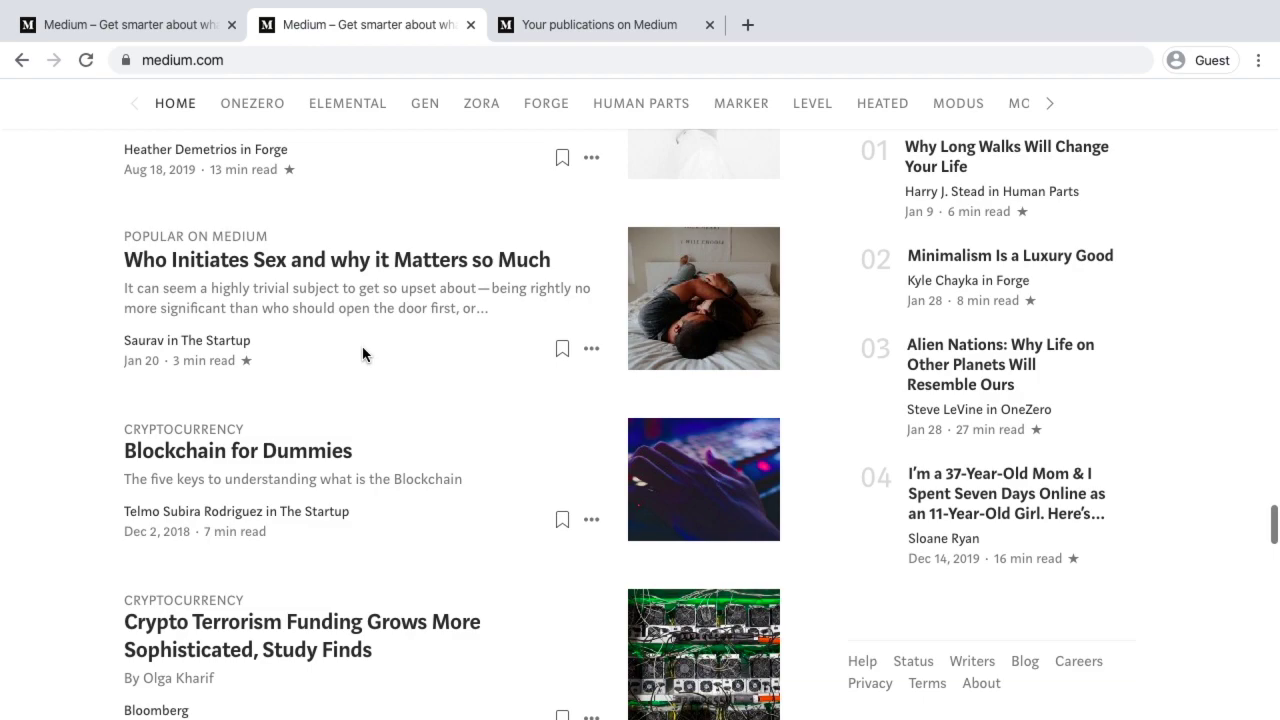
pyautogui.scroll(15, 362, 346)
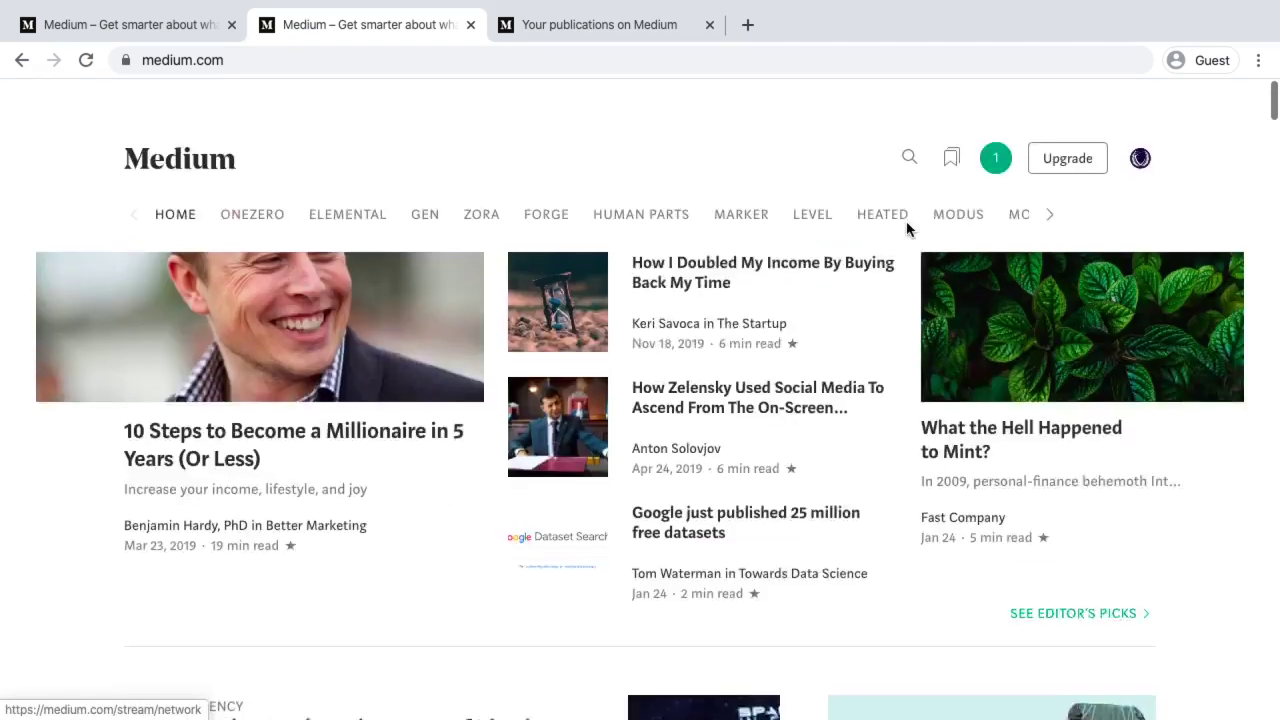
# Open Customize your interests from the account menu and scroll through it
pyautogui.click(1140, 113)
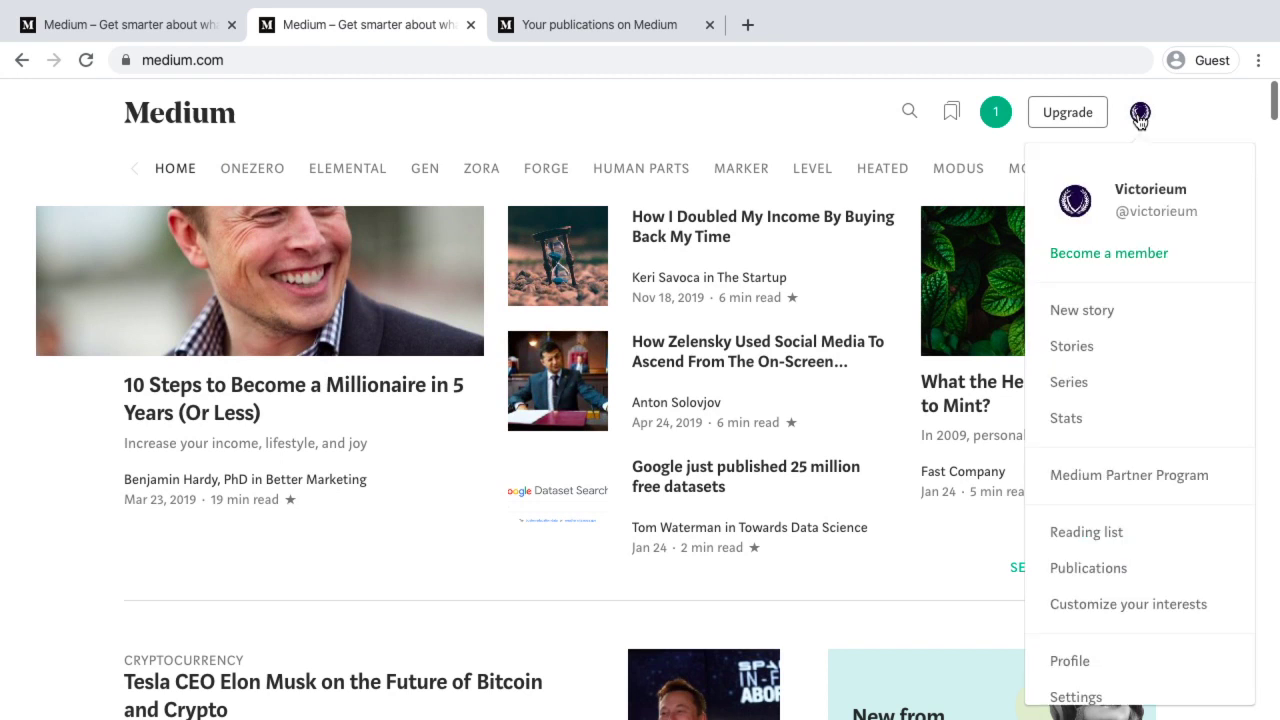
pyautogui.click(1122, 612)
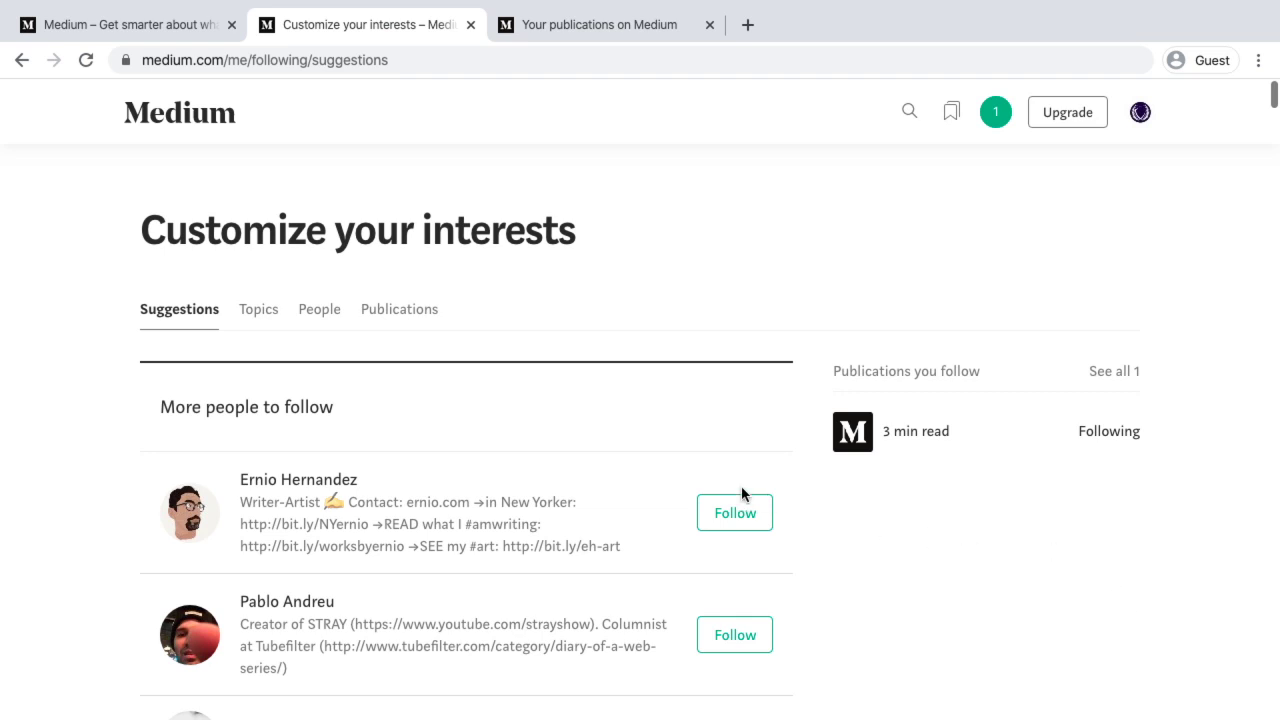
pyautogui.scroll(-2, 728, 486)
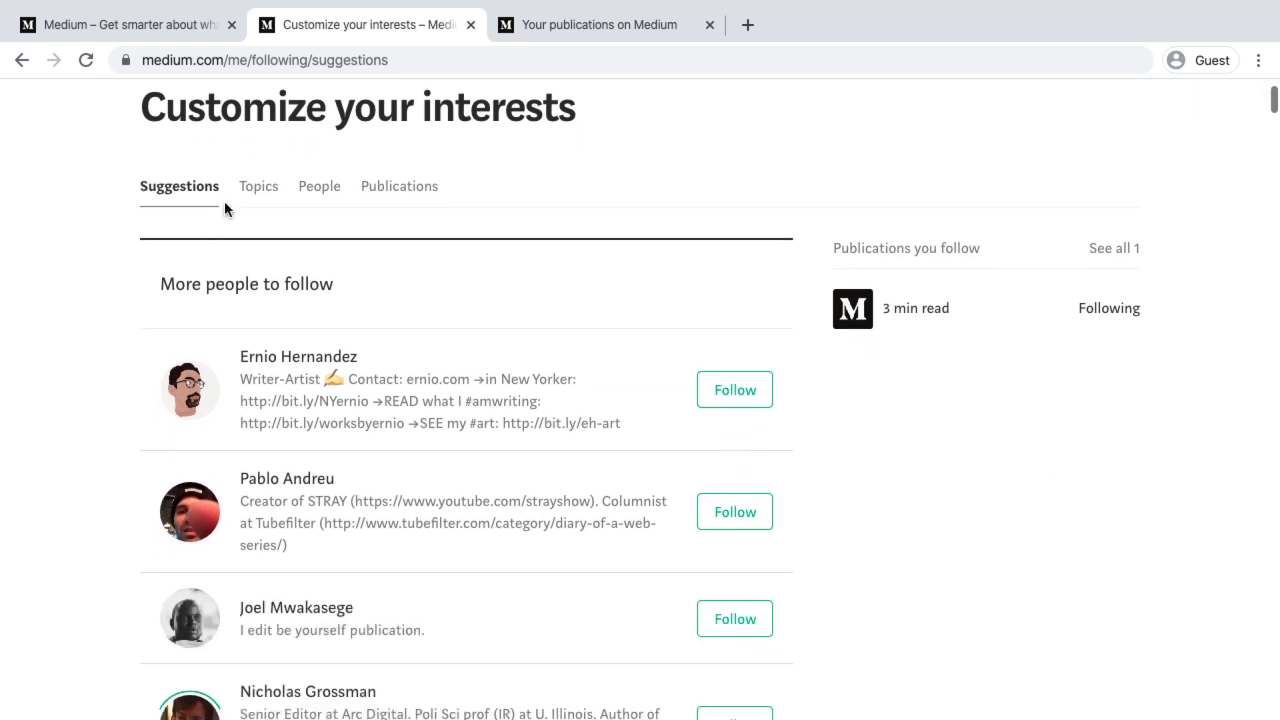
pyautogui.scroll(-2, 363, 443)
pyautogui.scroll(-5, 363, 450)
pyautogui.scroll(10, 363, 450)
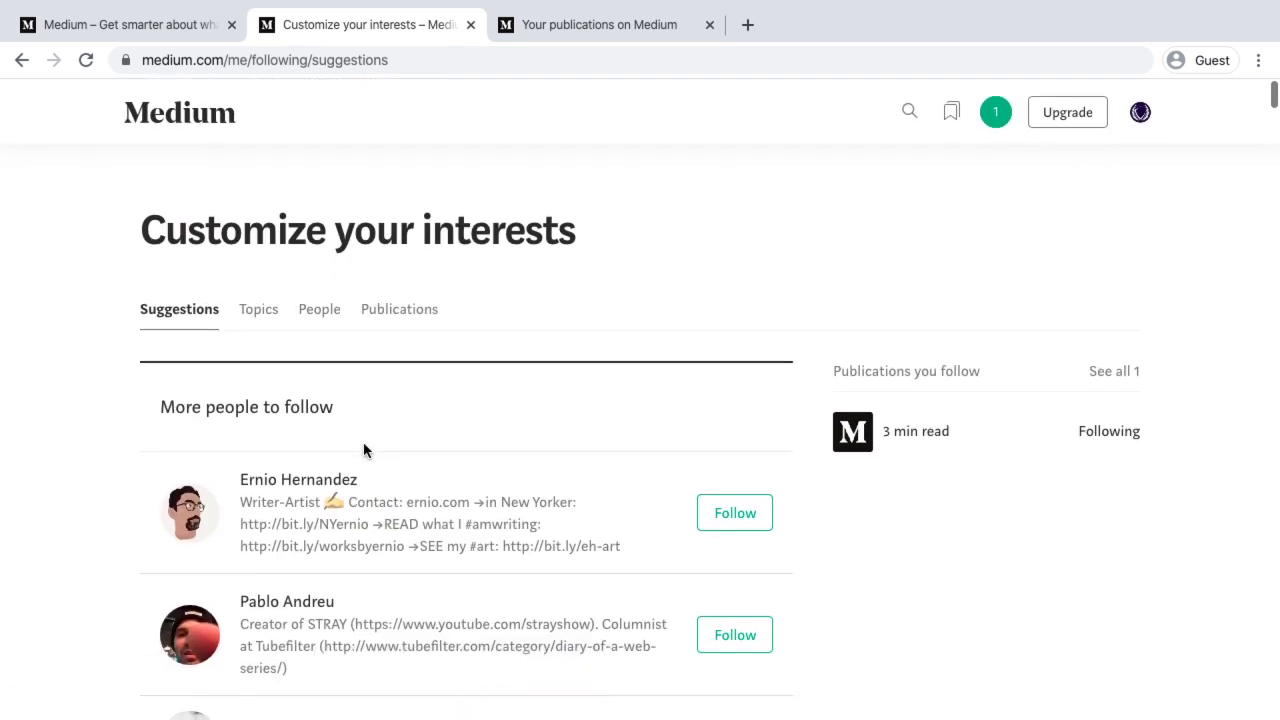
pyautogui.scroll(-2, 351, 408)
pyautogui.moveTo(300, 349)
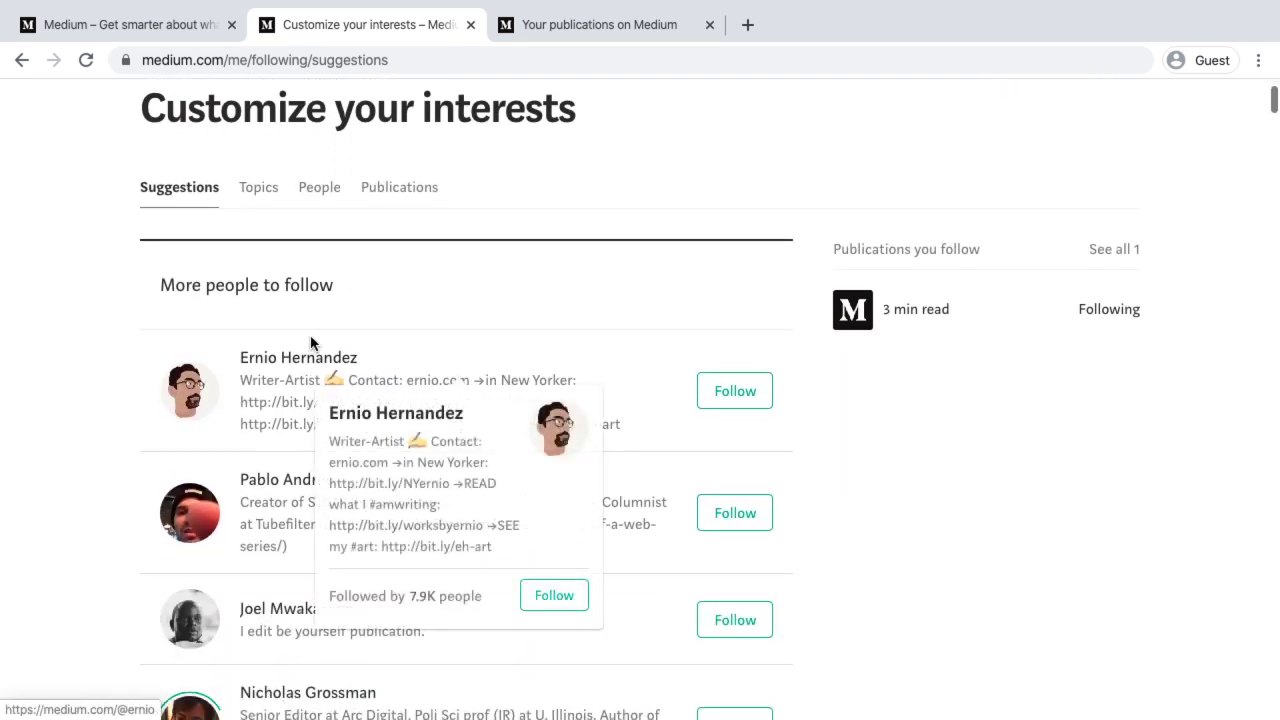
pyautogui.scroll(-3, 334, 580)
pyautogui.scroll(4, 334, 580)
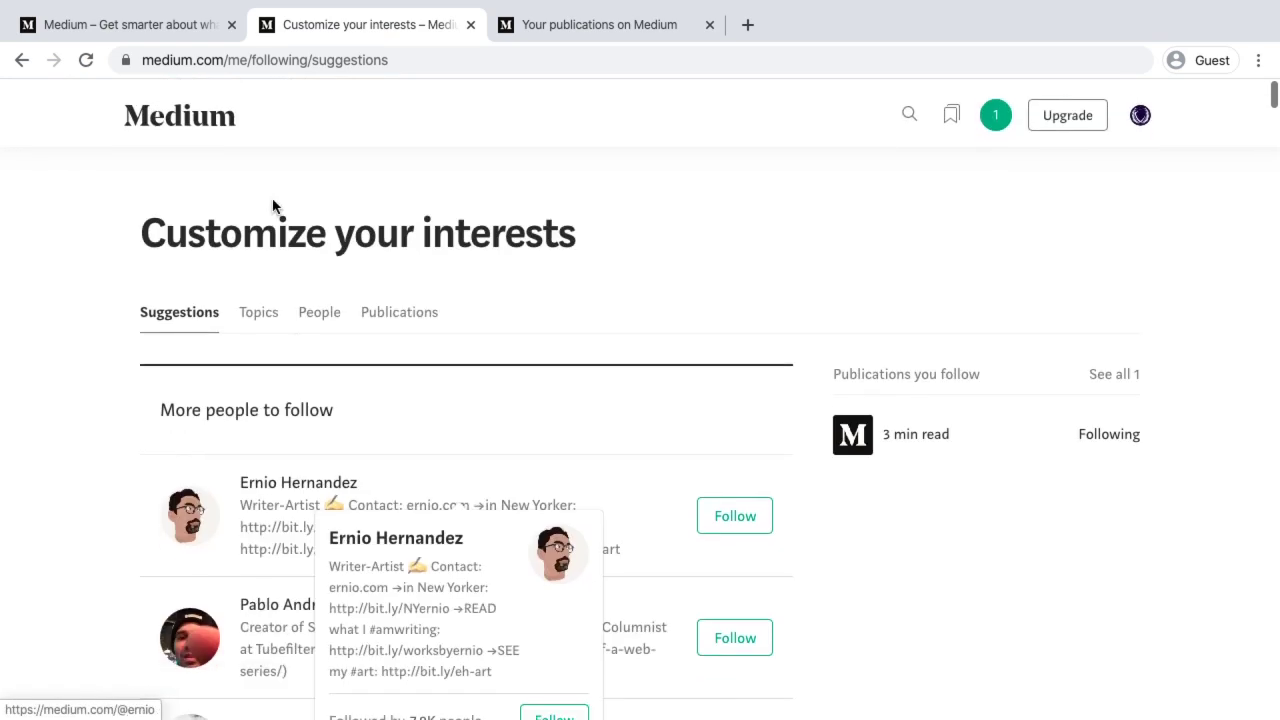
# Browse the followed Topics, People and Publications, then open the reading list
pyautogui.click(262, 318)
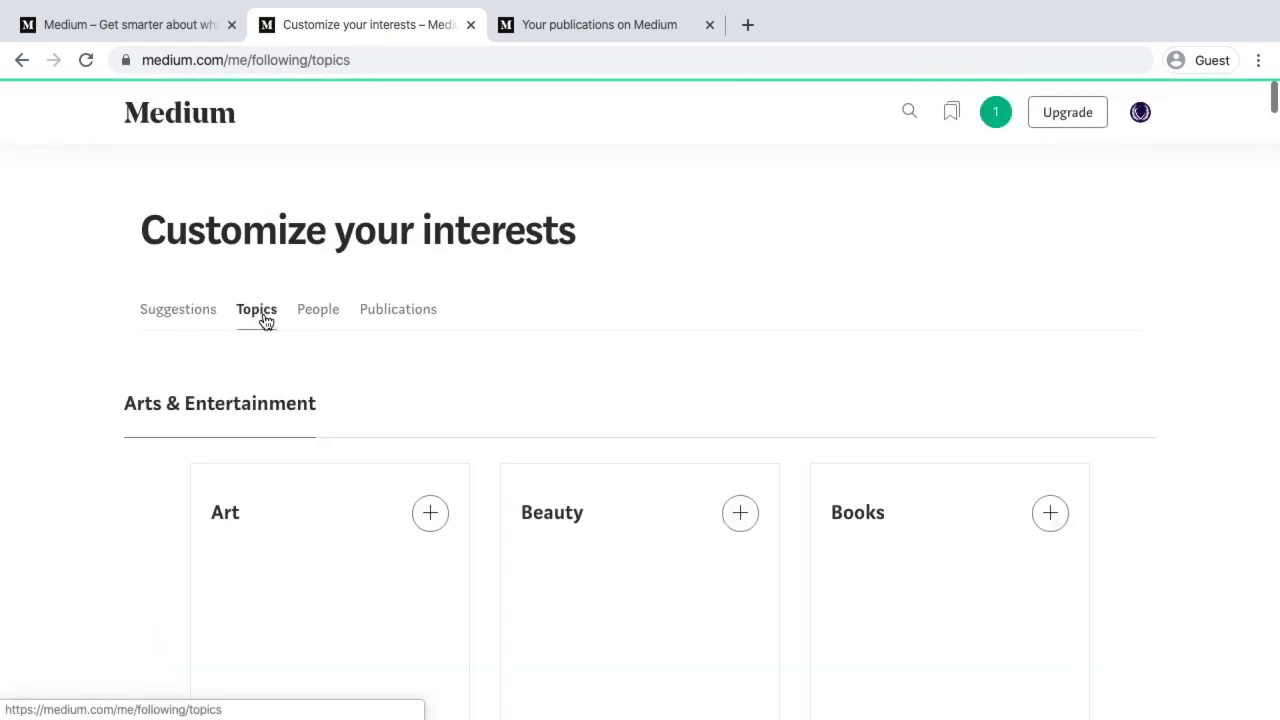
pyautogui.scroll(-6, 389, 584)
pyautogui.scroll(3, 389, 584)
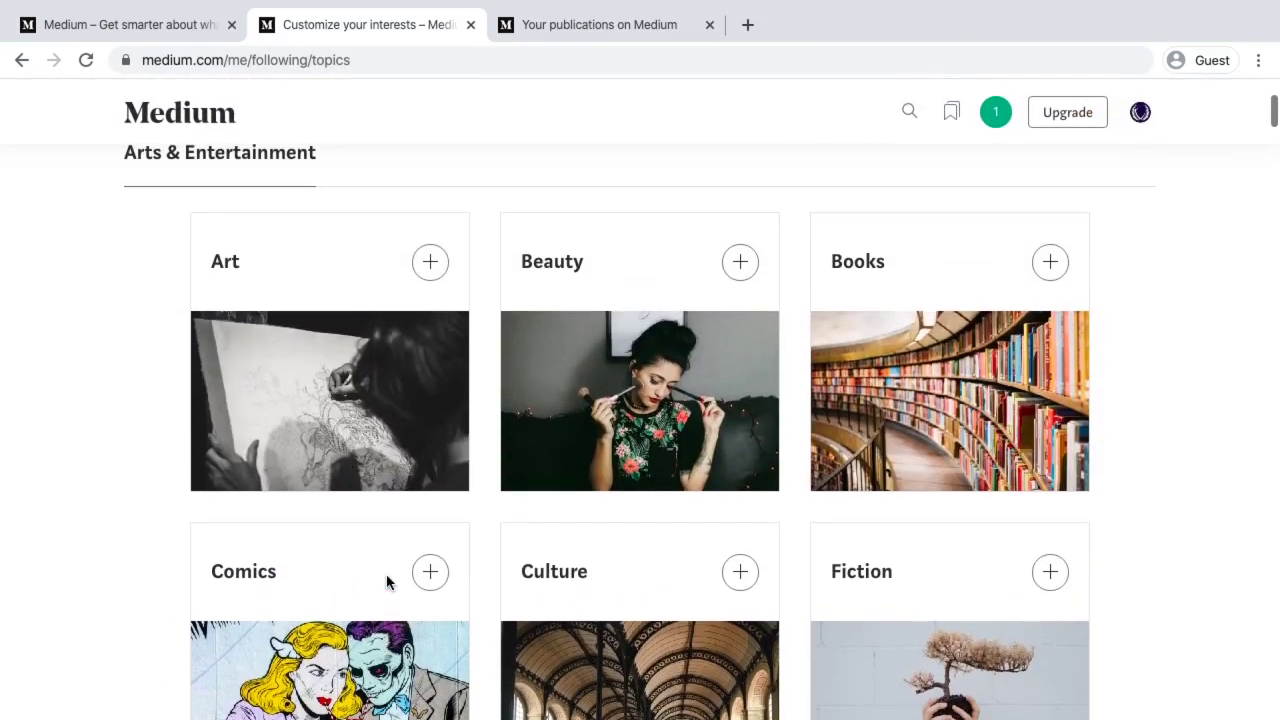
pyautogui.scroll(-4, 387, 582)
pyautogui.scroll(6, 386, 580)
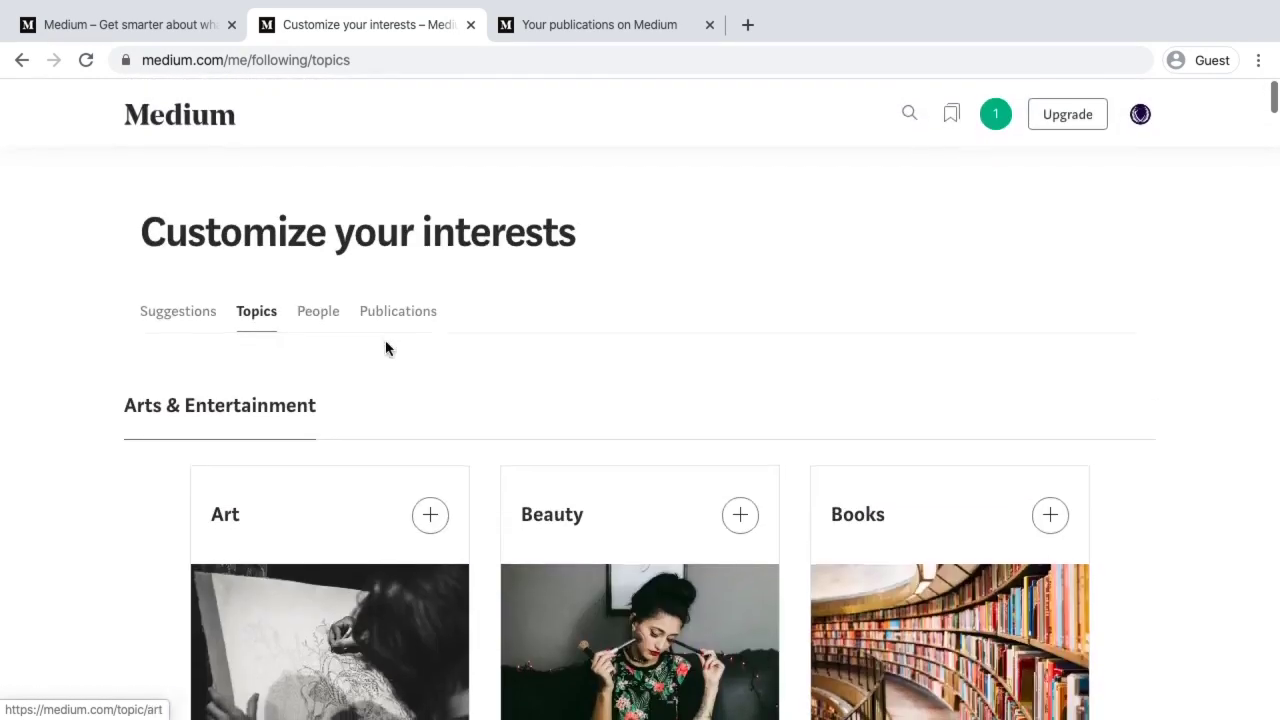
pyautogui.click(322, 318)
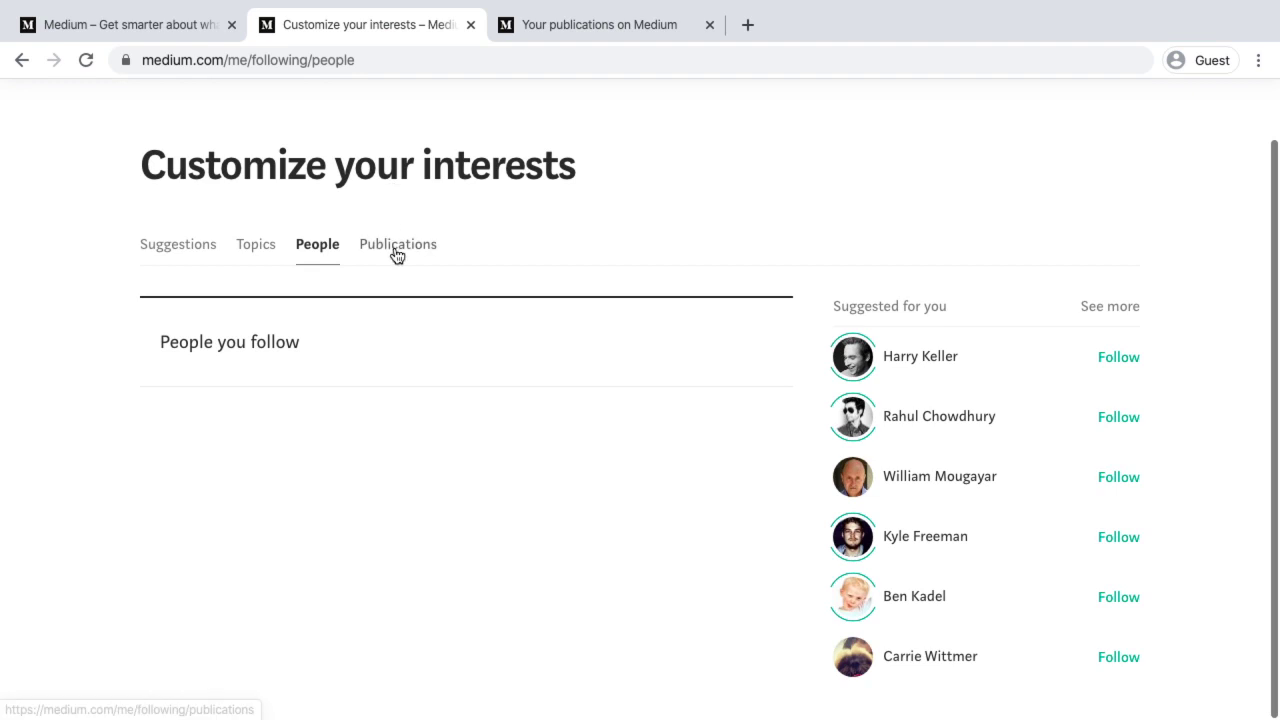
pyautogui.click(394, 250)
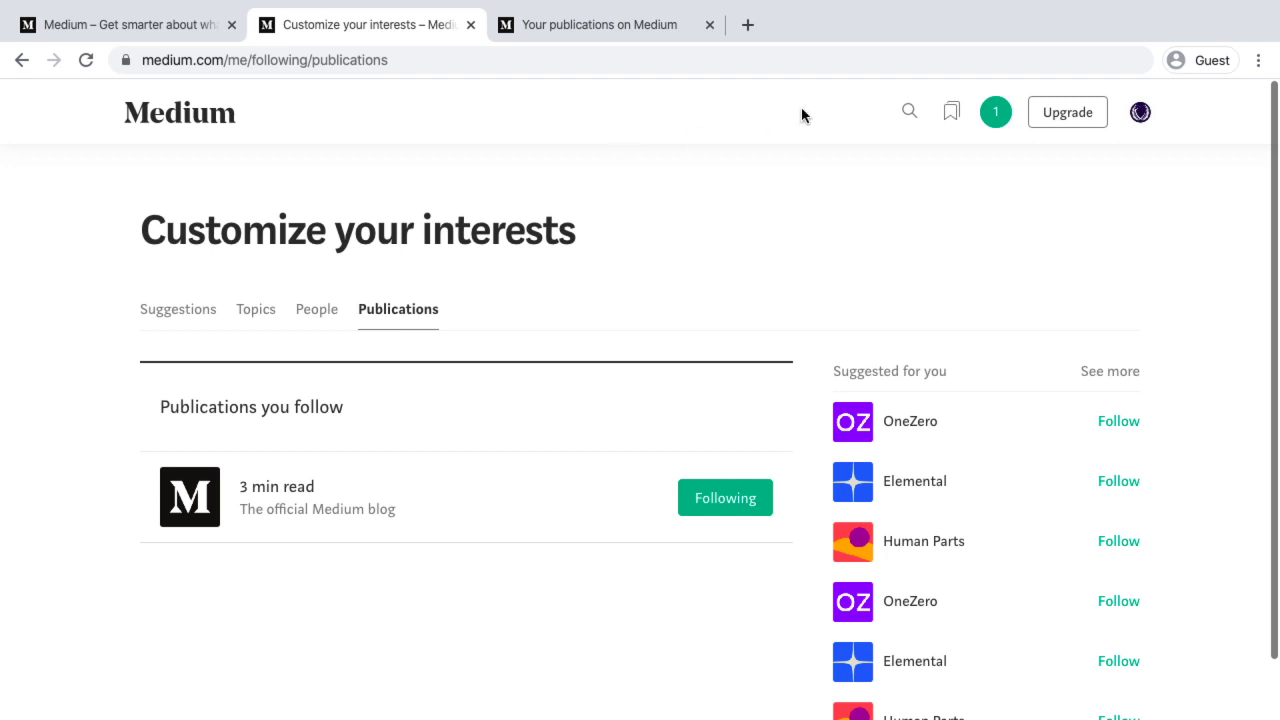
pyautogui.click(952, 114)
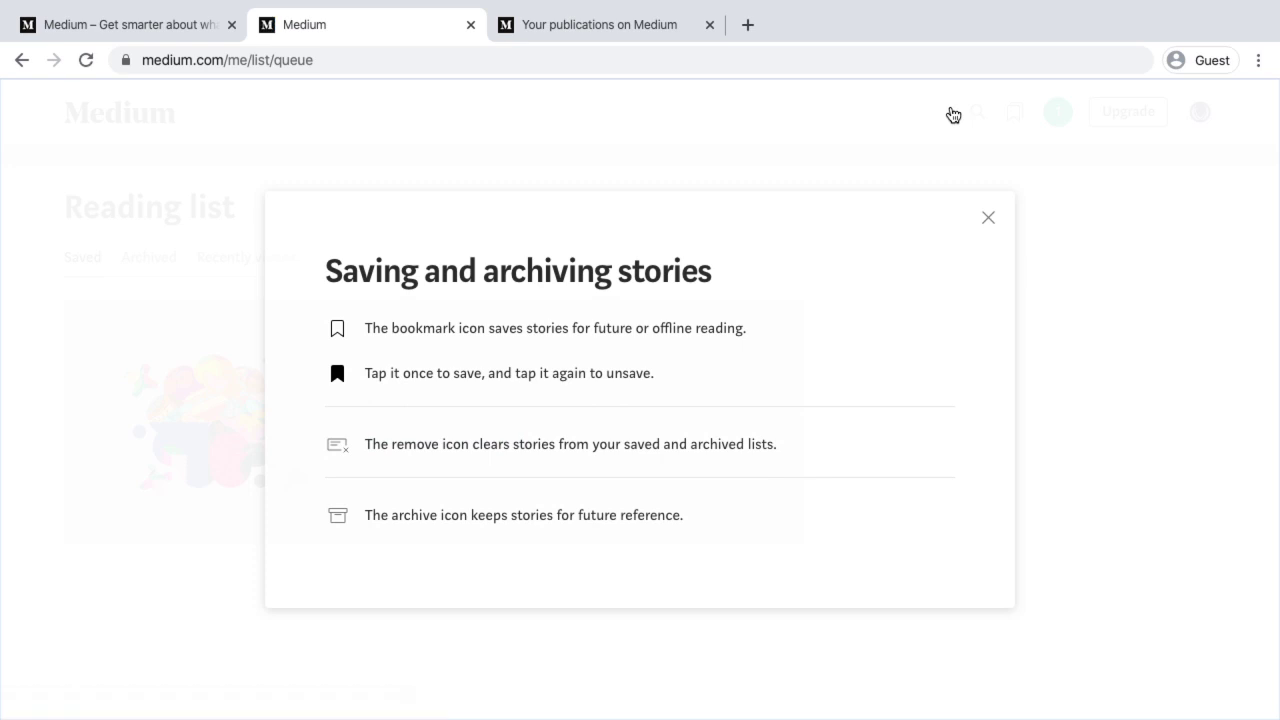
# Close the saving and archiving guide and scroll through Recently viewed stories
pyautogui.click(989, 220)
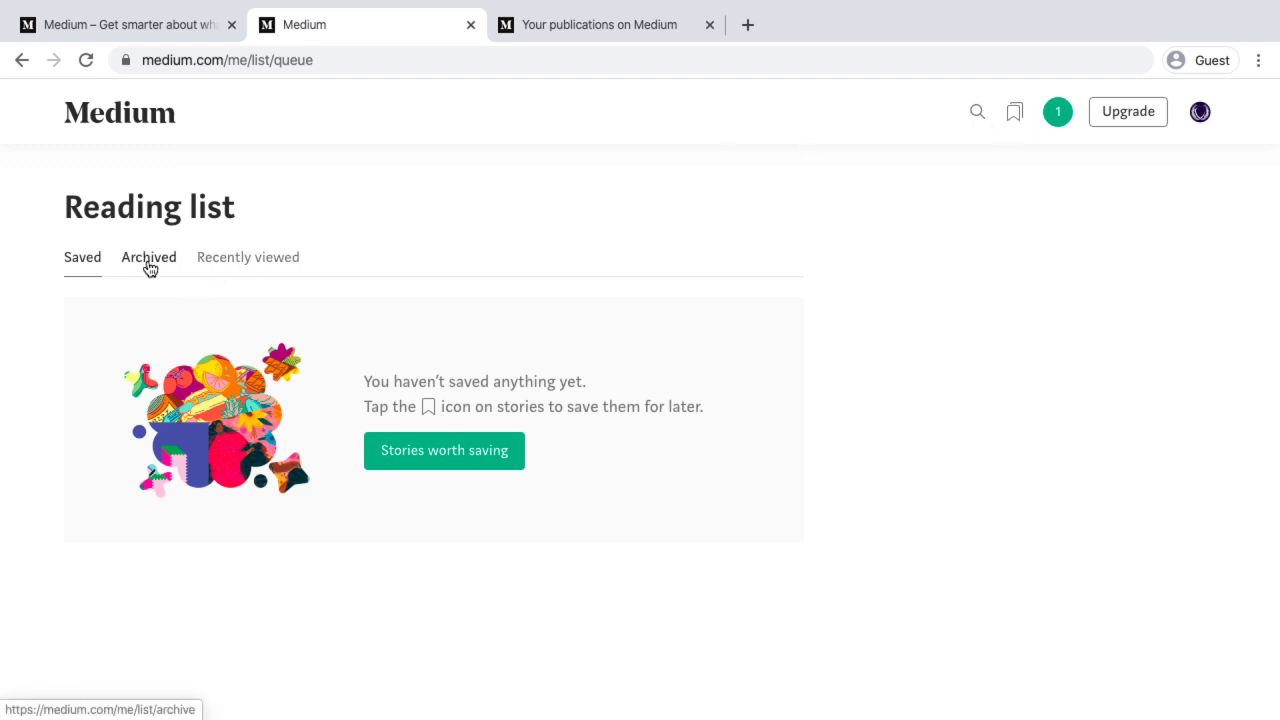
pyautogui.click(236, 262)
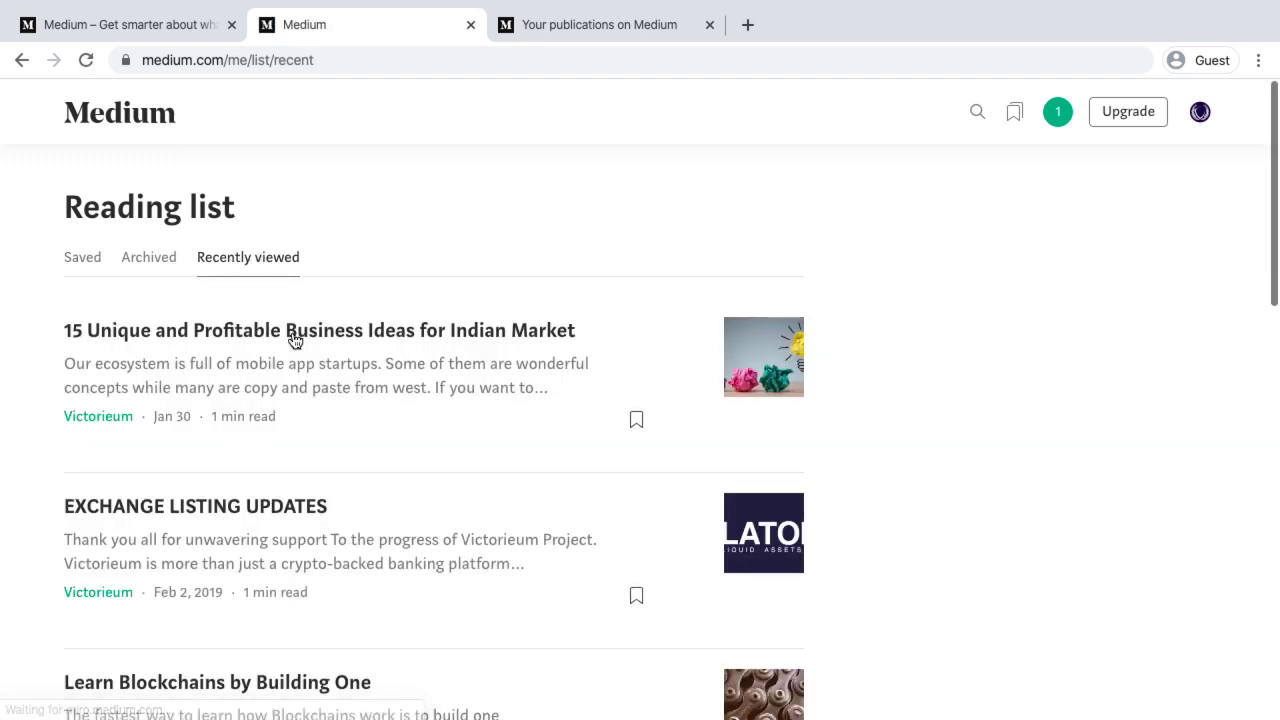
pyautogui.scroll(-8, 310, 430)
pyautogui.scroll(-2, 310, 431)
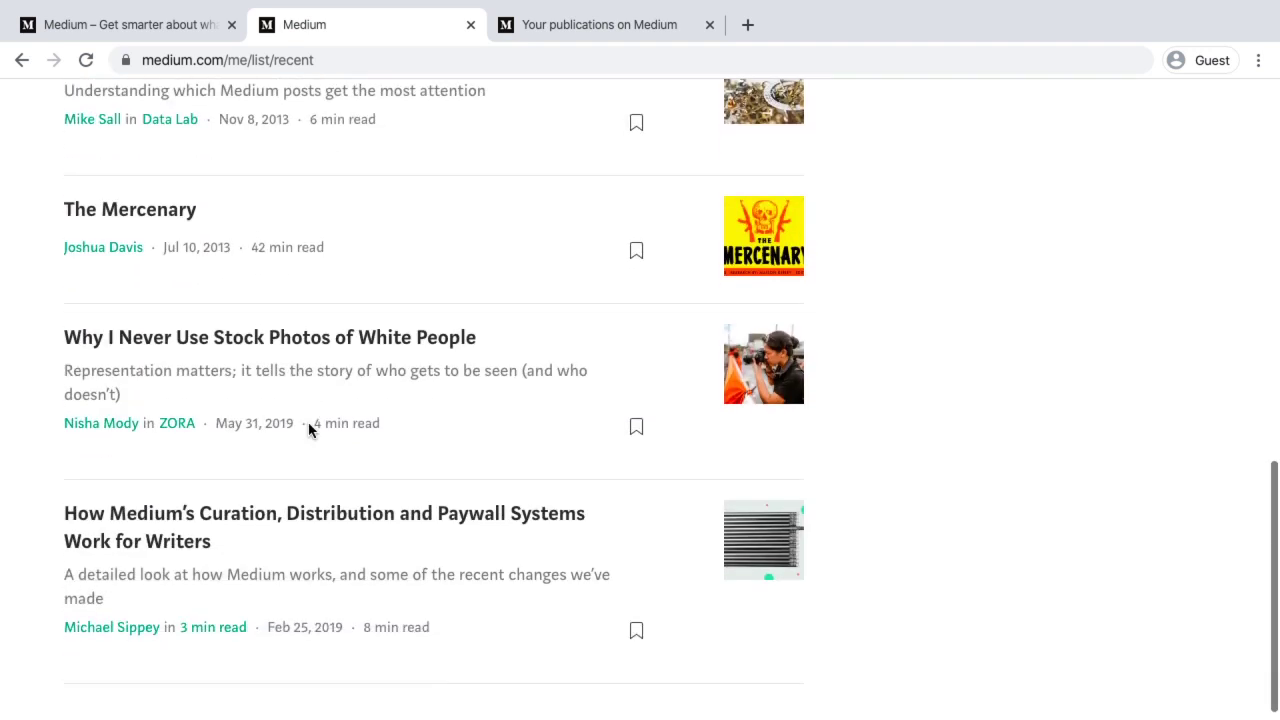
pyautogui.scroll(10, 308, 428)
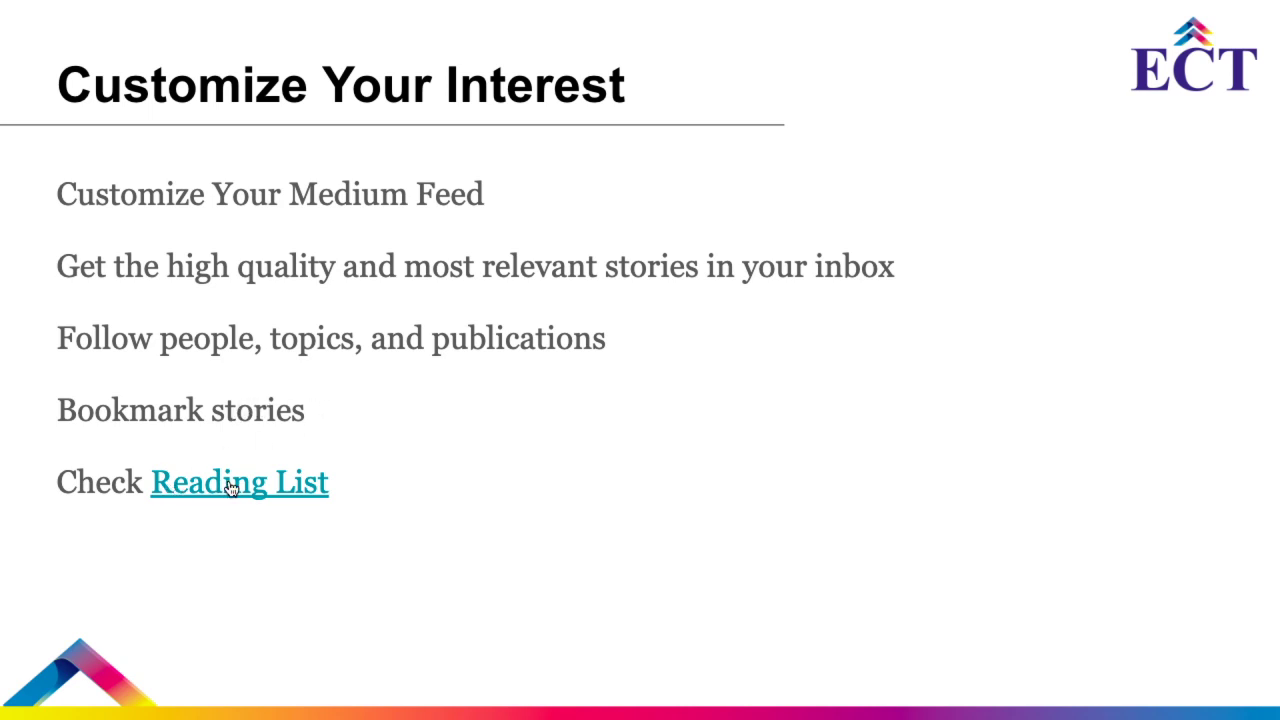
# Follow the slide's Reading List link and open Medium's saved Reading list
pyautogui.click(285, 494)
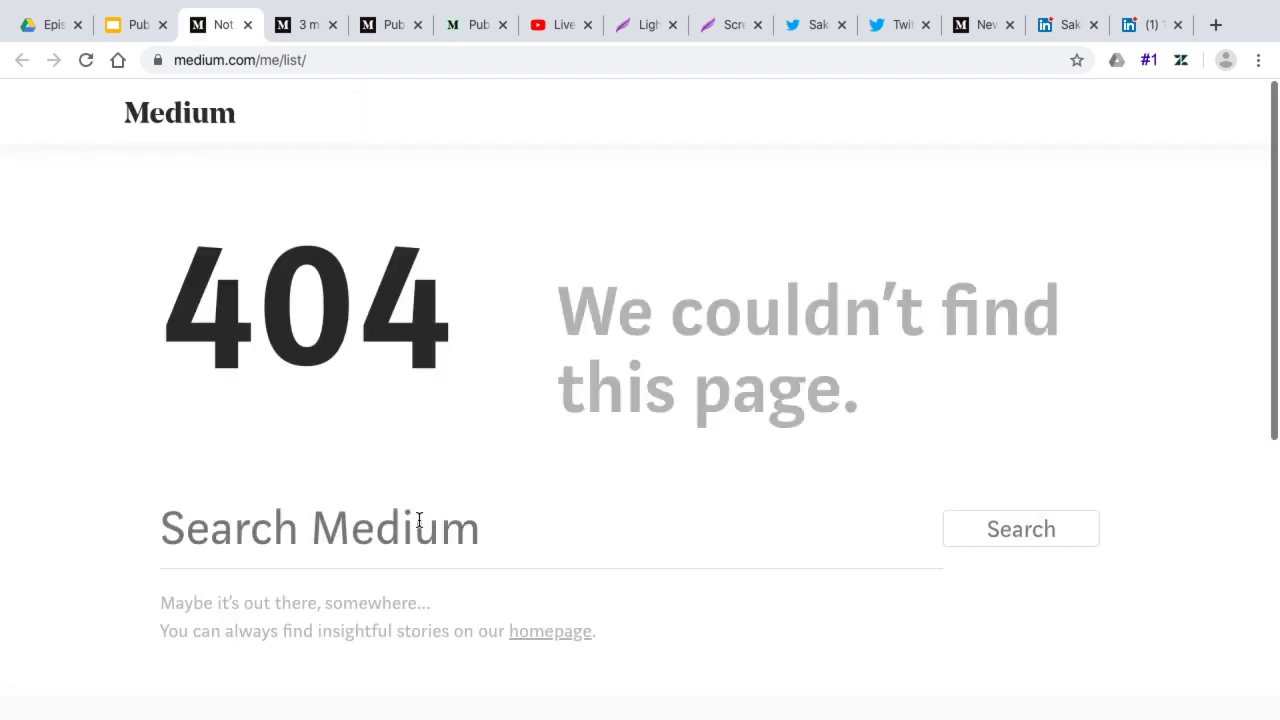
pyautogui.hotkey('ctrl', 'Right')
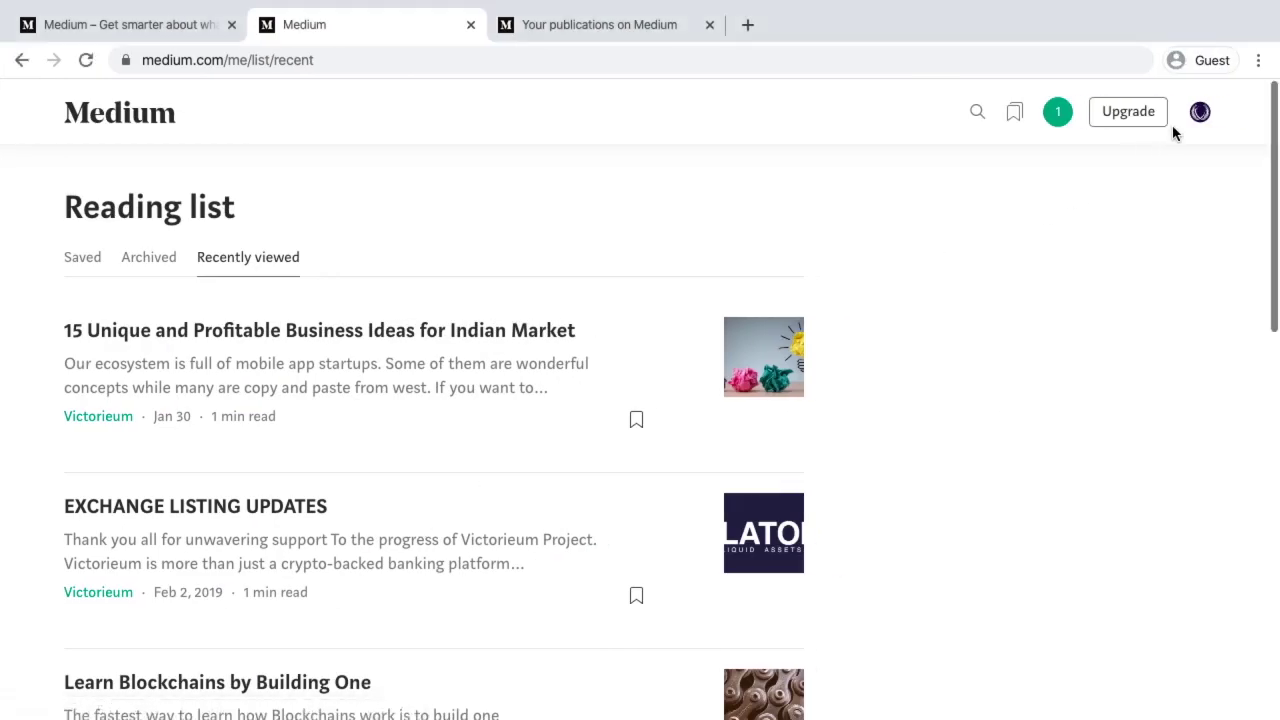
pyautogui.click(1200, 111)
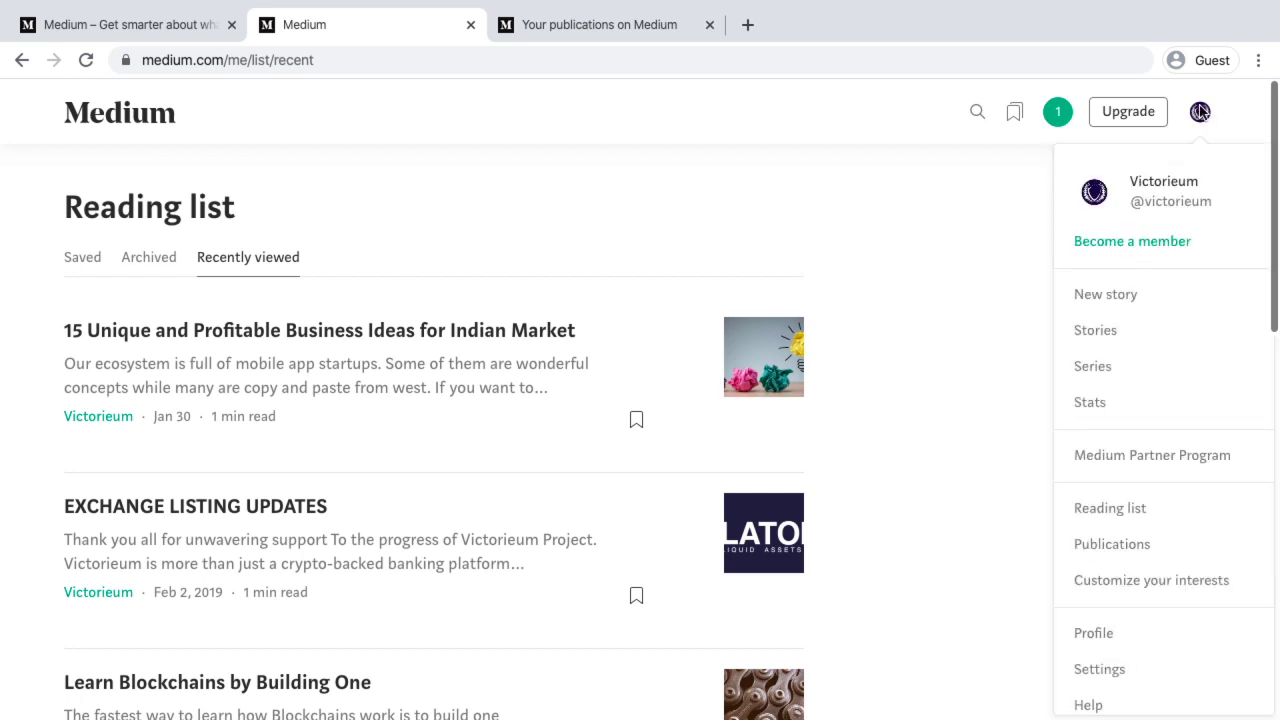
pyautogui.click(1104, 512)
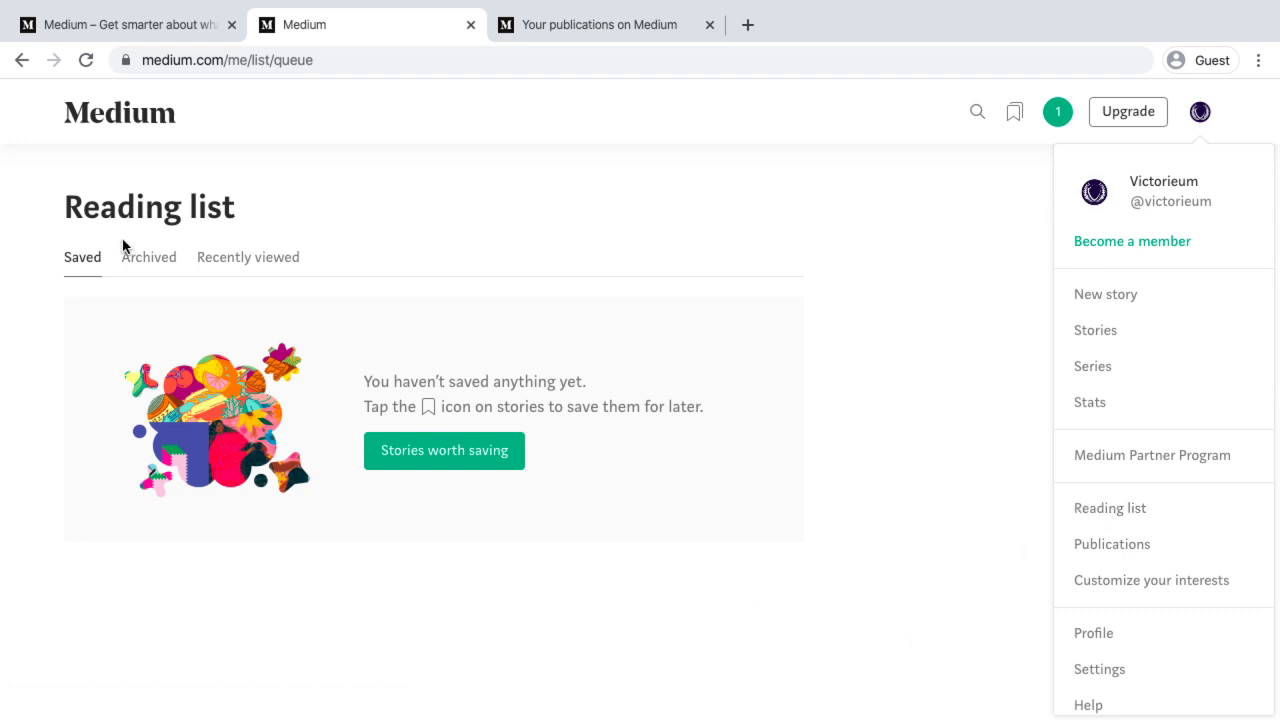
pyautogui.click(434, 452)
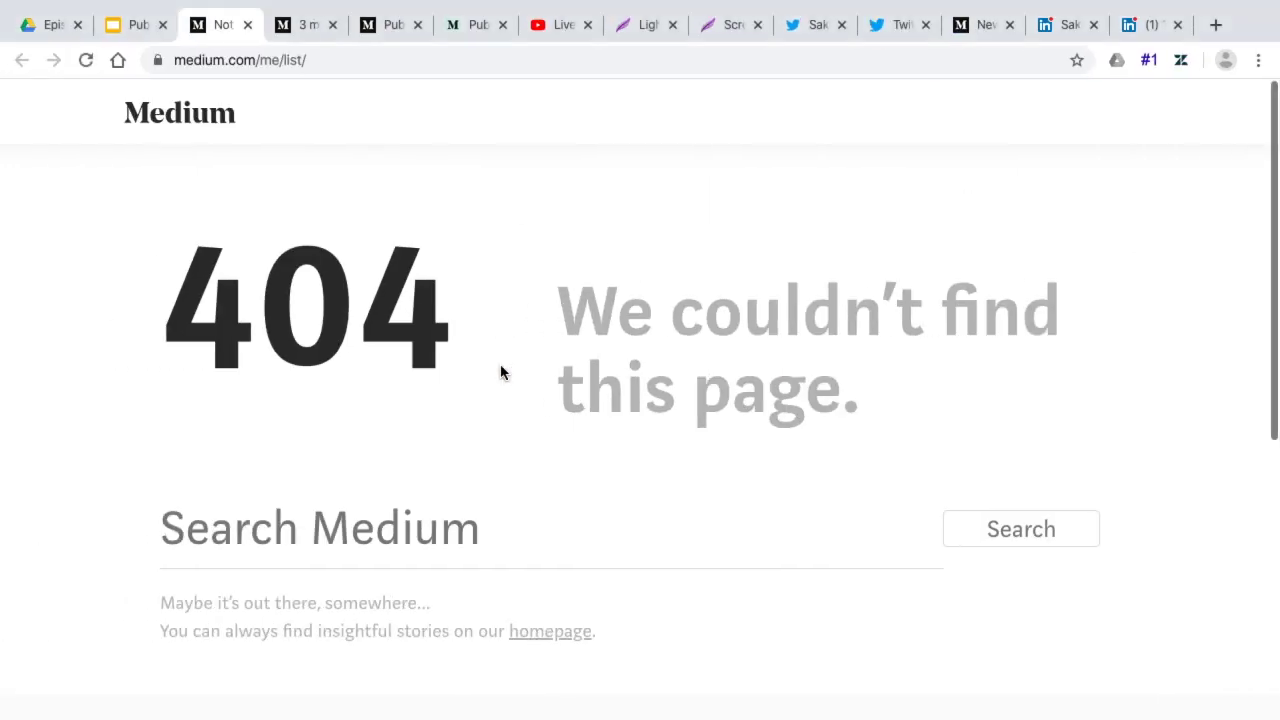
# Advance to the Medium Statistics slide and open Medium's Stats page (34 views, 6 reads, 1 fan)
pyautogui.click(108, 30)
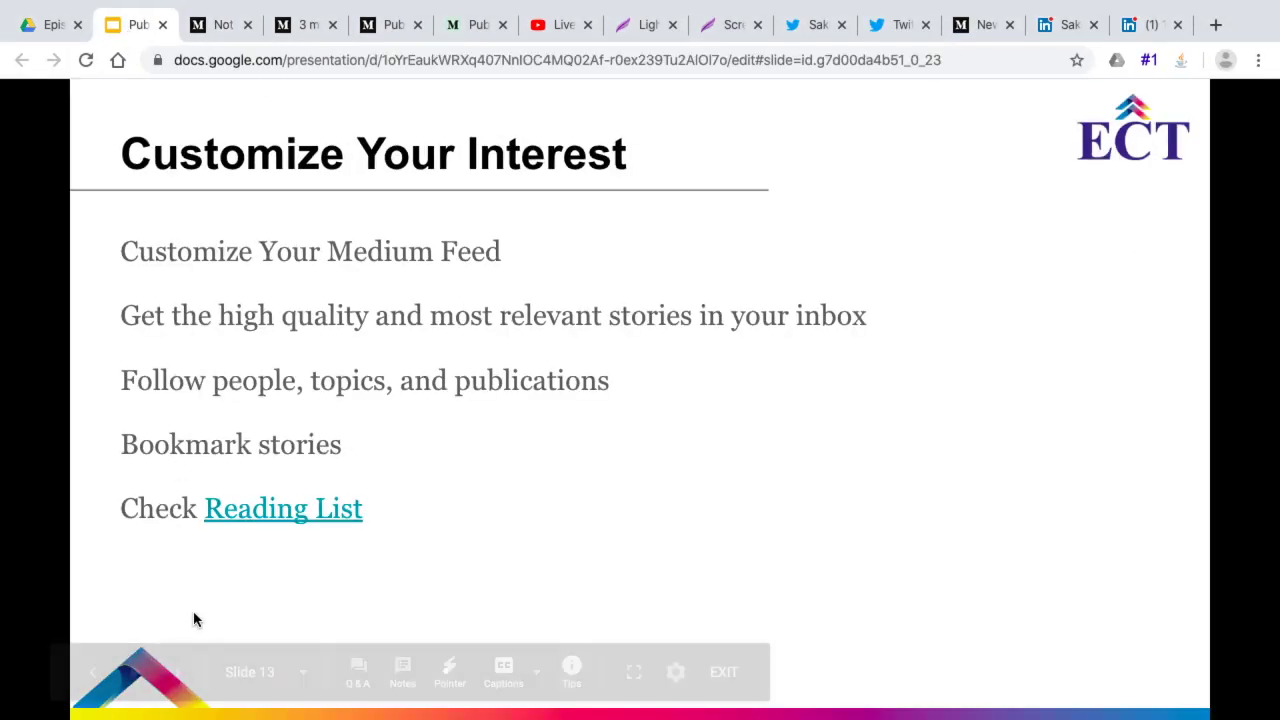
pyautogui.click(557, 489)
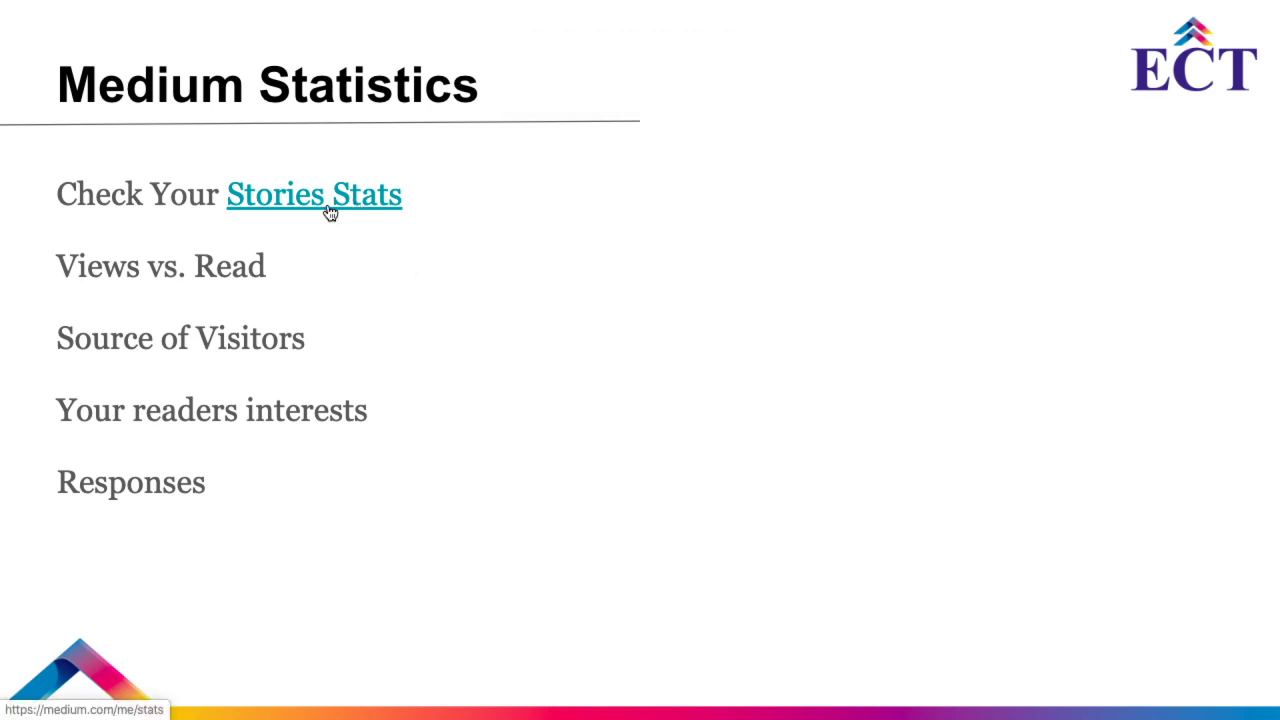
pyautogui.hotkey('ctrl', 'Right')
pyautogui.click(1199, 112)
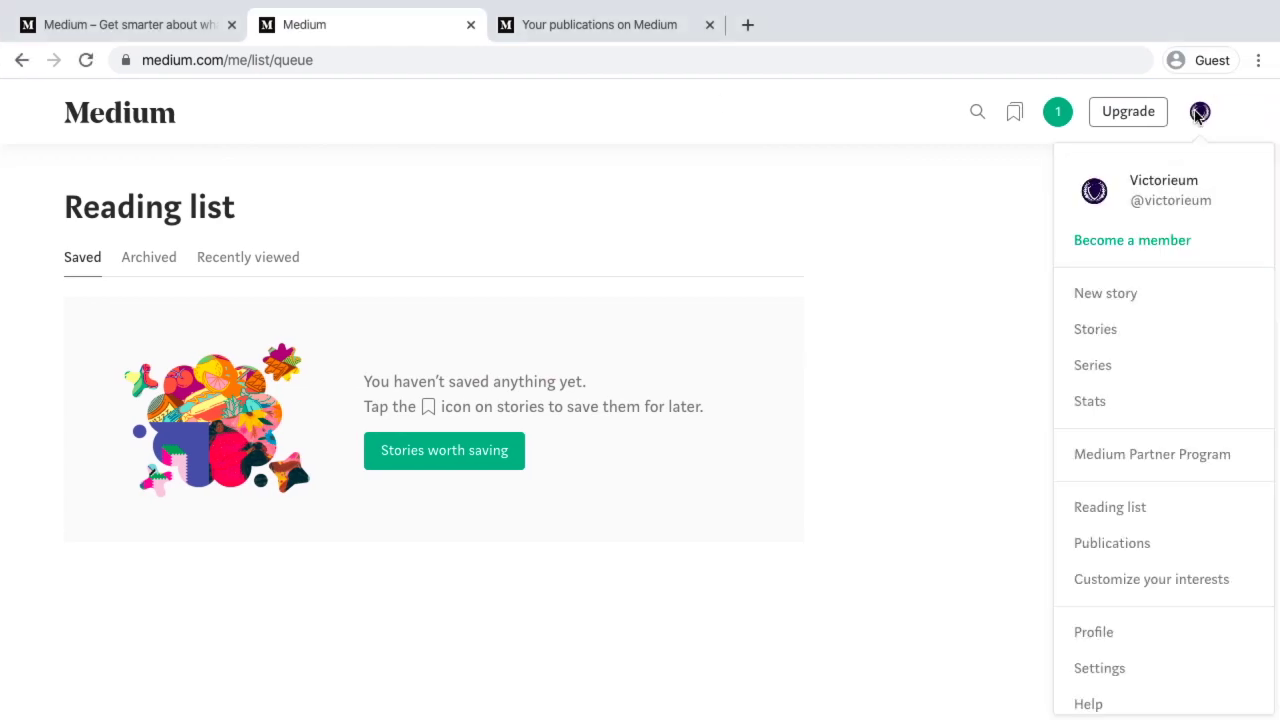
pyautogui.click(1099, 405)
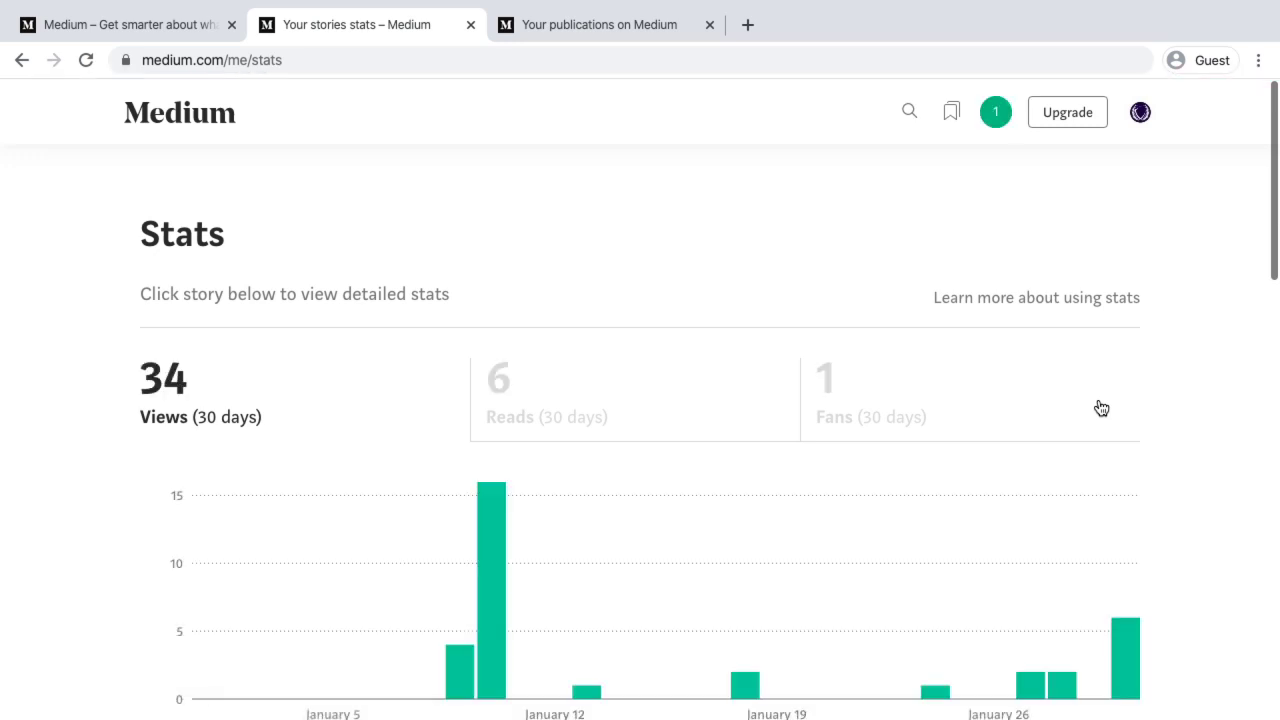
# Browse the Stories stats list and open stats for 'Announcement: Resuming our ICO sale' (25 views)
pyautogui.scroll(-3, 580, 429)
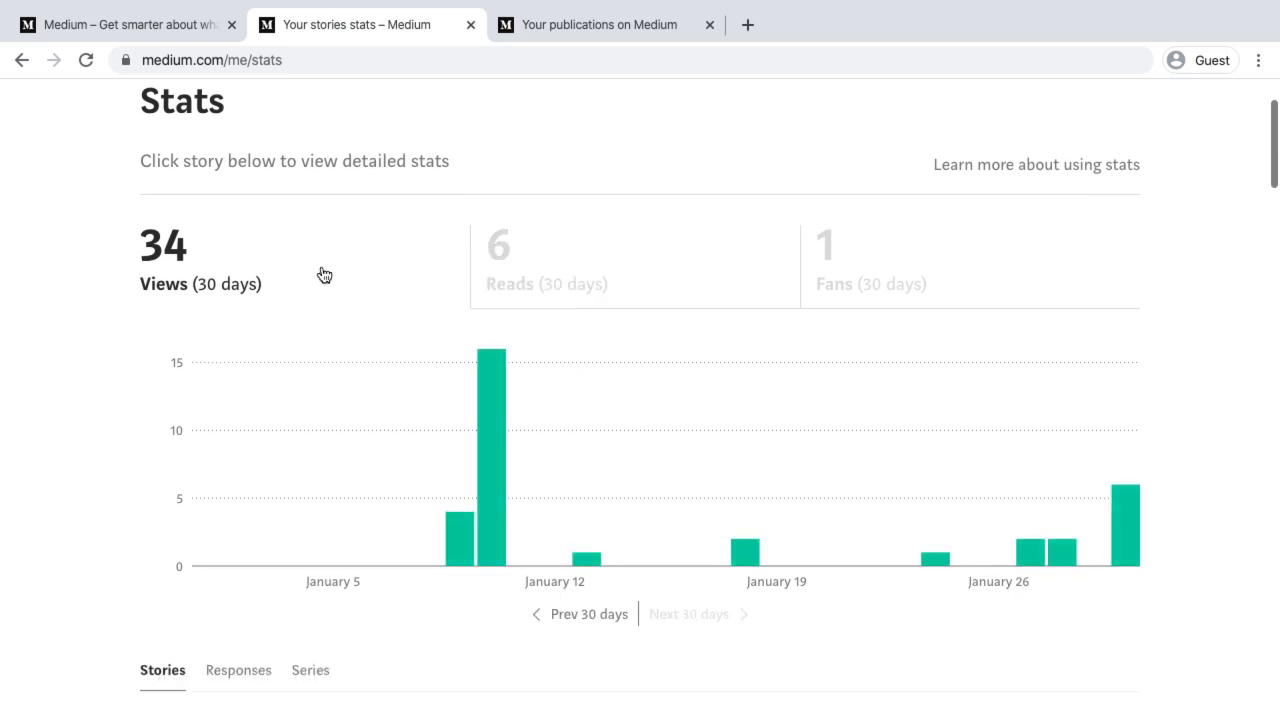
pyautogui.scroll(-5, 324, 275)
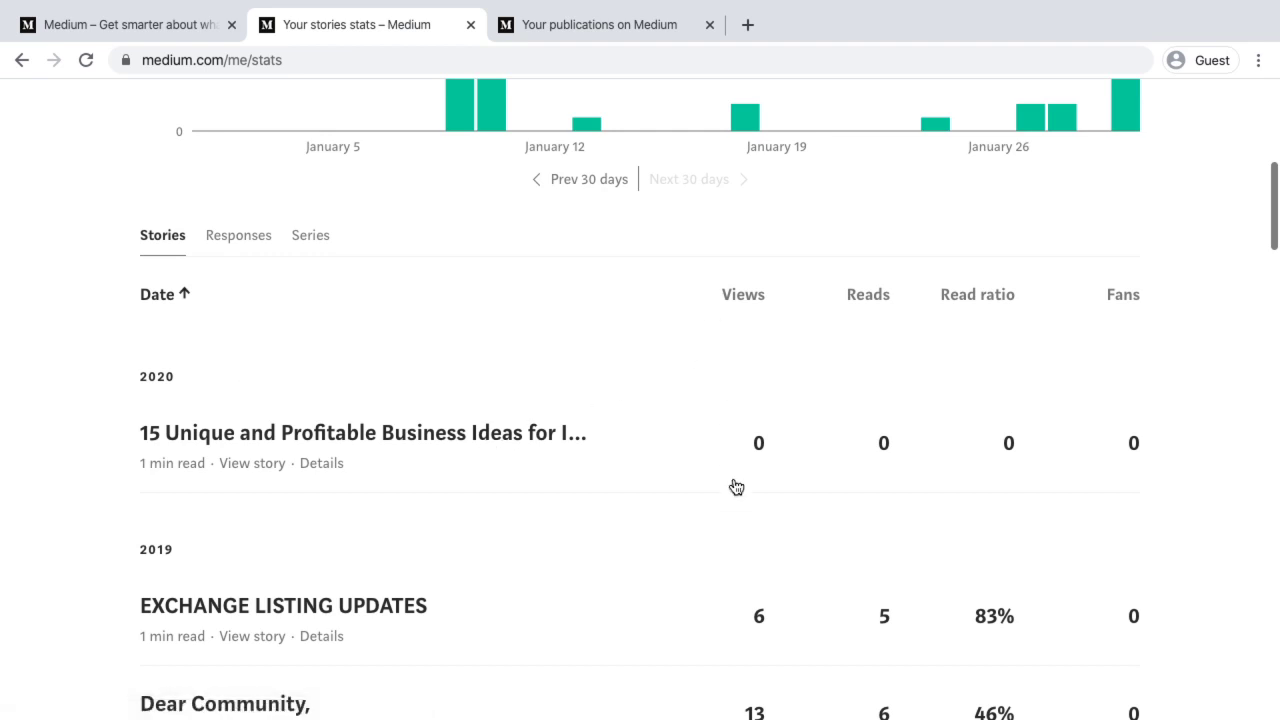
pyautogui.scroll(-1, 757, 555)
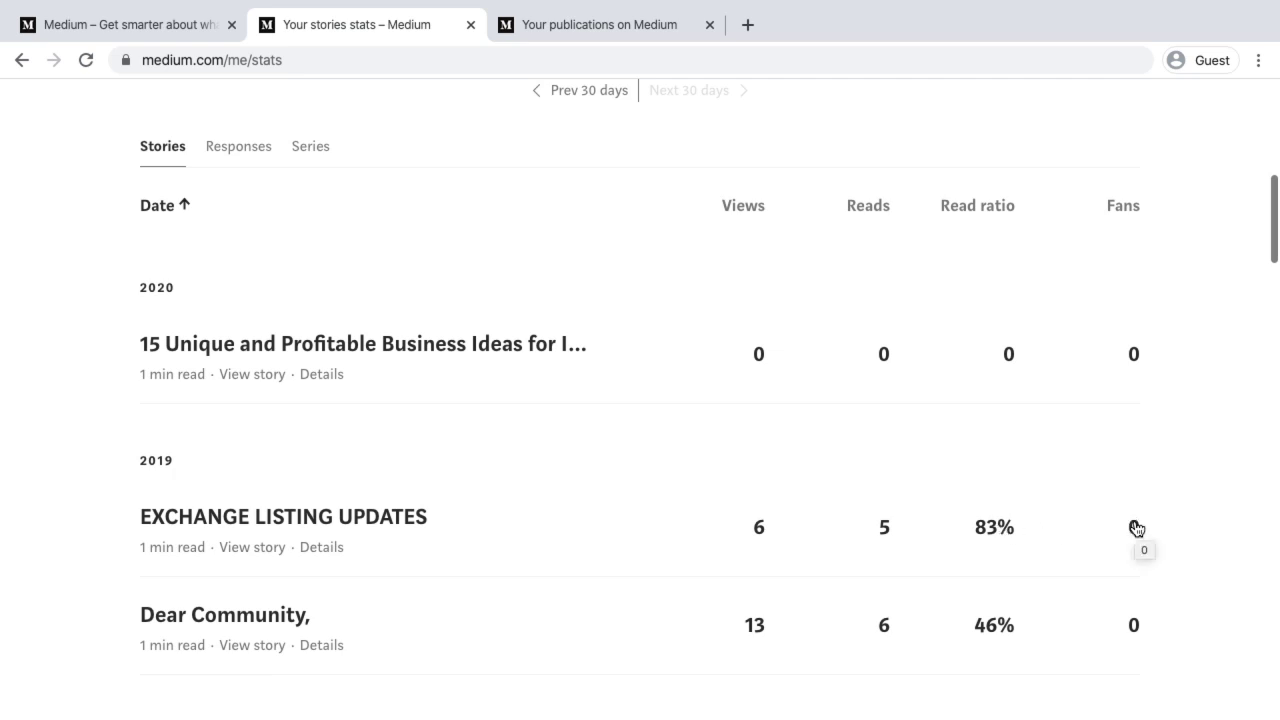
pyautogui.scroll(-10, 1136, 528)
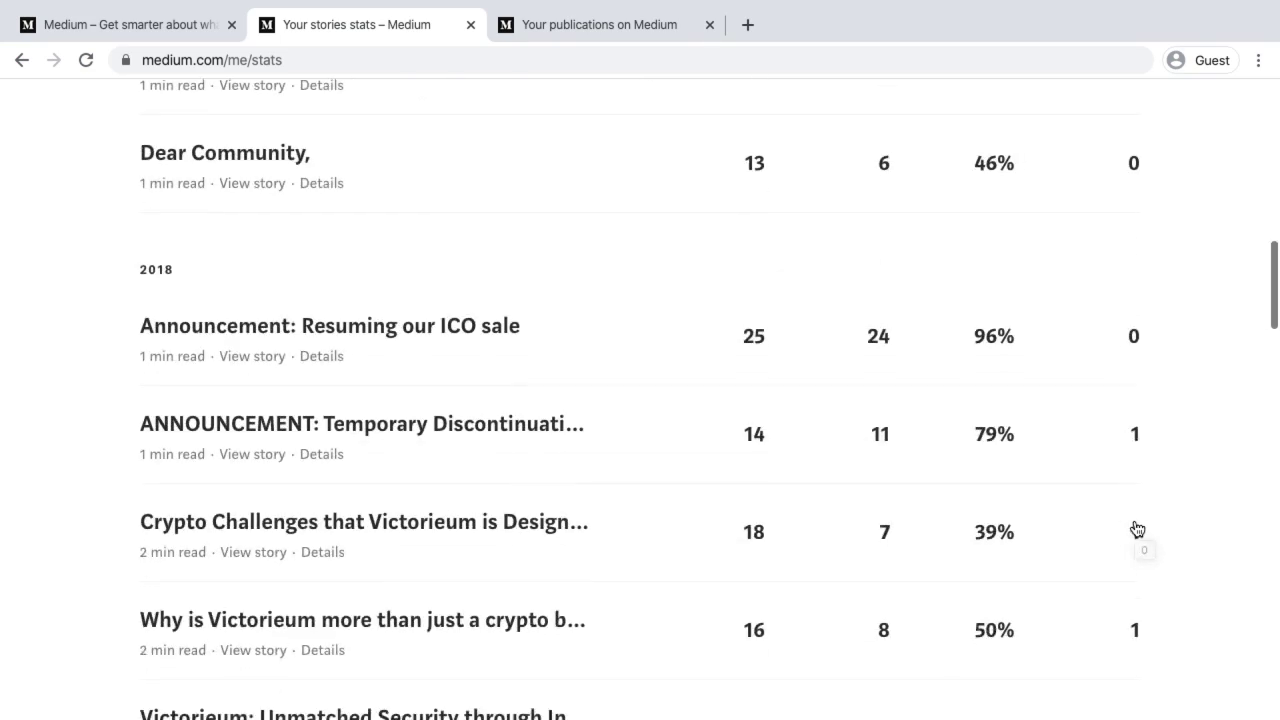
pyautogui.scroll(-12, 1136, 528)
pyautogui.press('Home')
pyautogui.scroll(-6, 1136, 528)
pyautogui.scroll(3, 1134, 526)
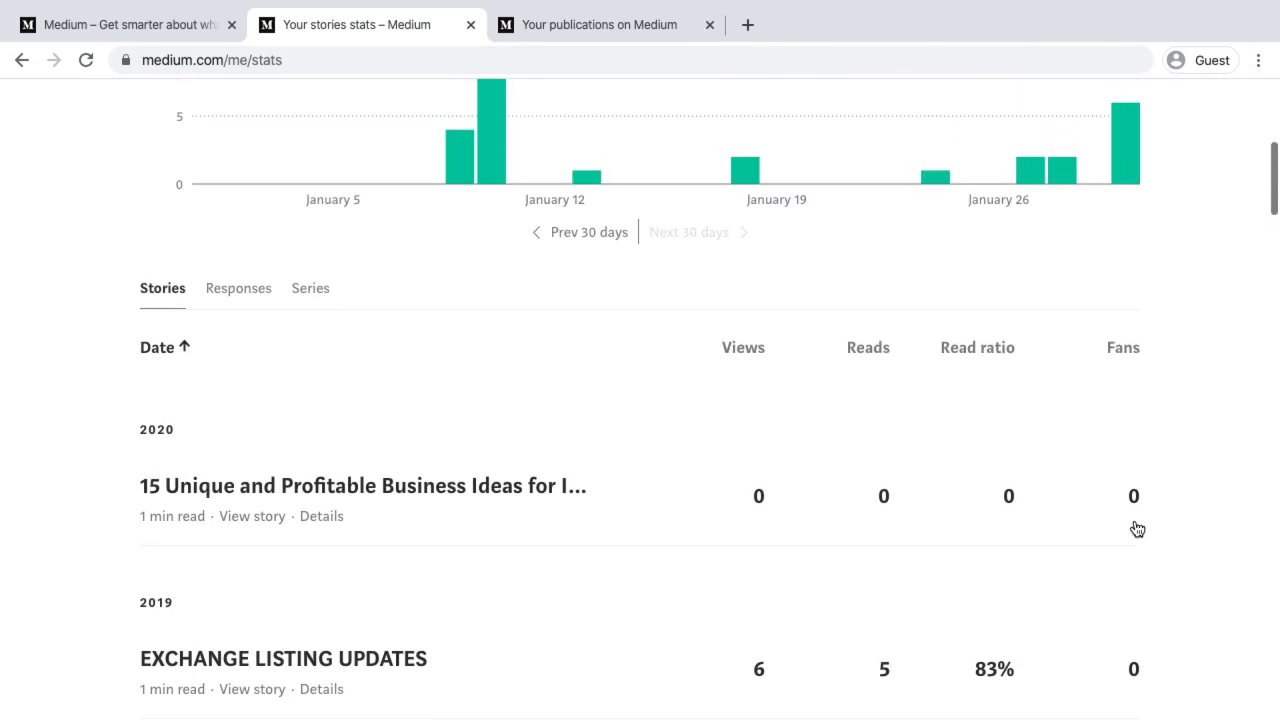
pyautogui.scroll(-2, 371, 690)
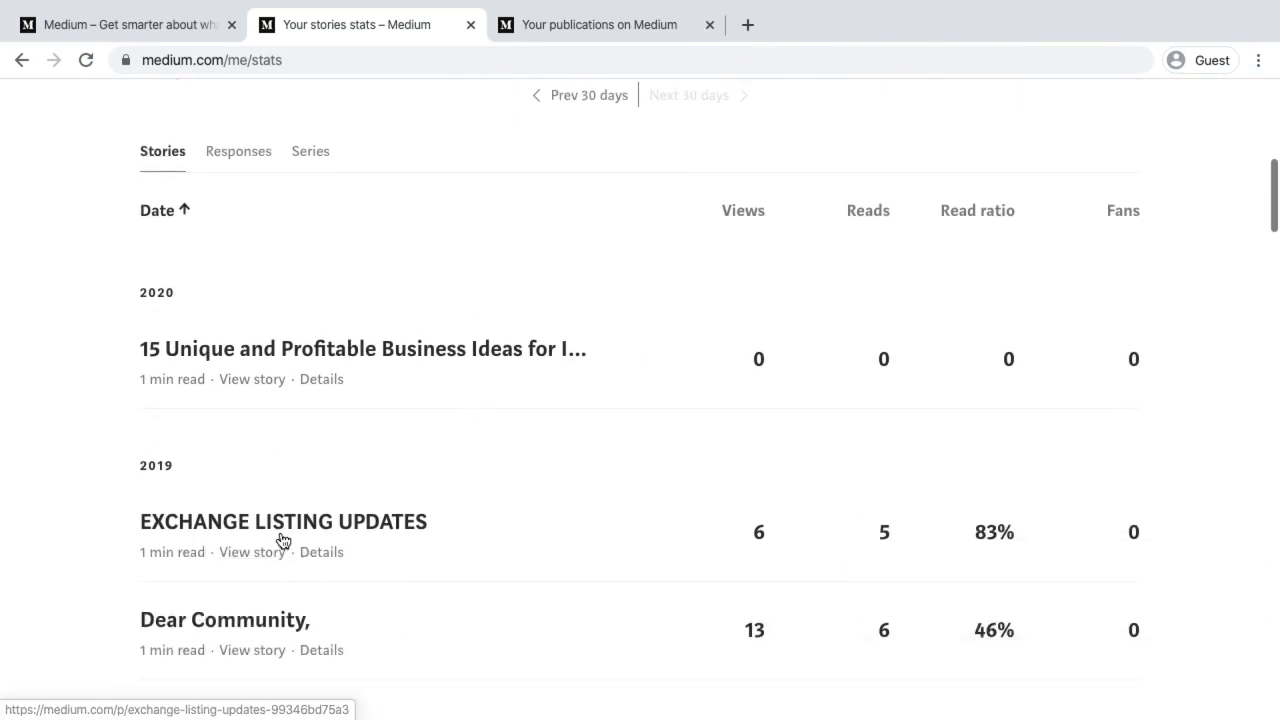
pyautogui.scroll(-4, 280, 543)
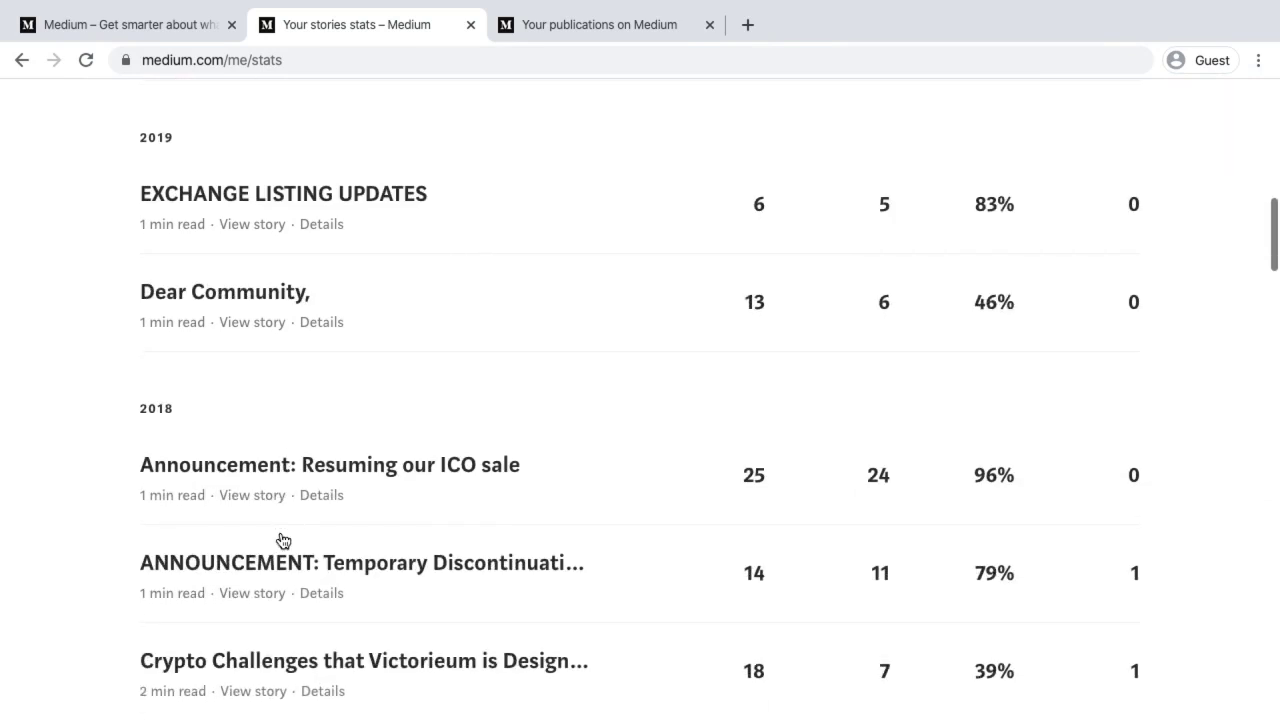
pyautogui.click(277, 467)
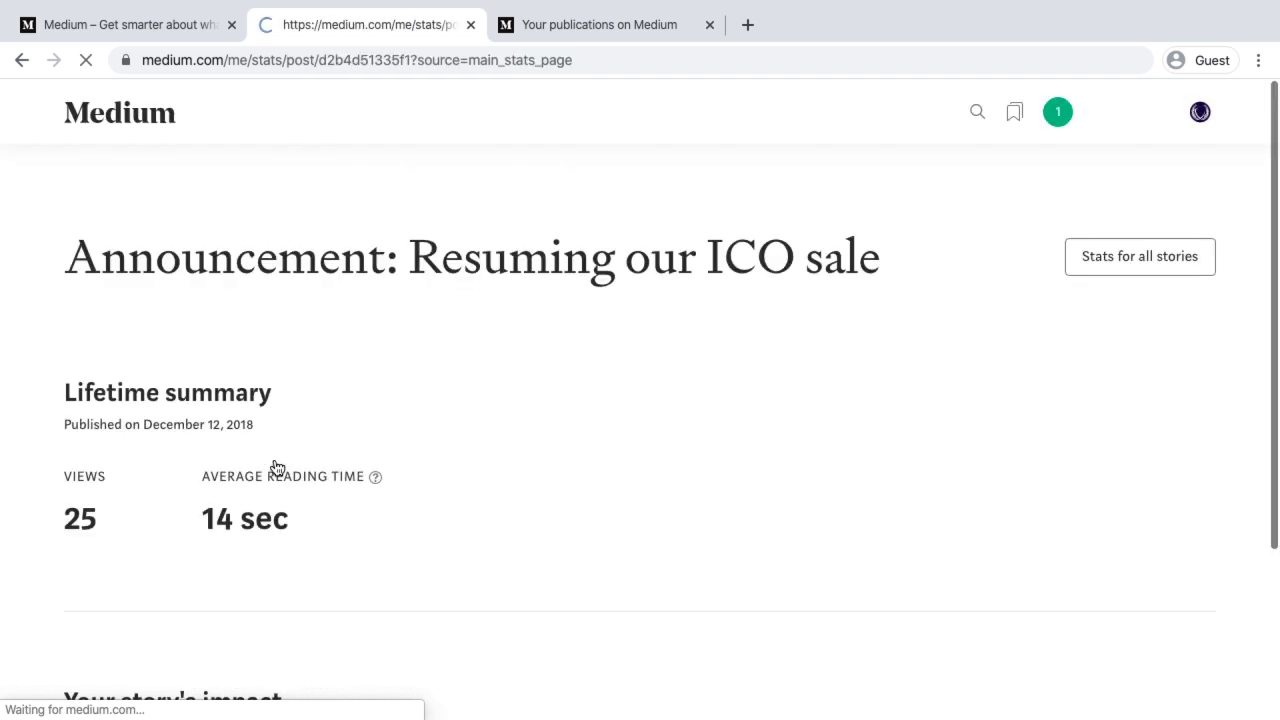
pyautogui.scroll(-3, 277, 467)
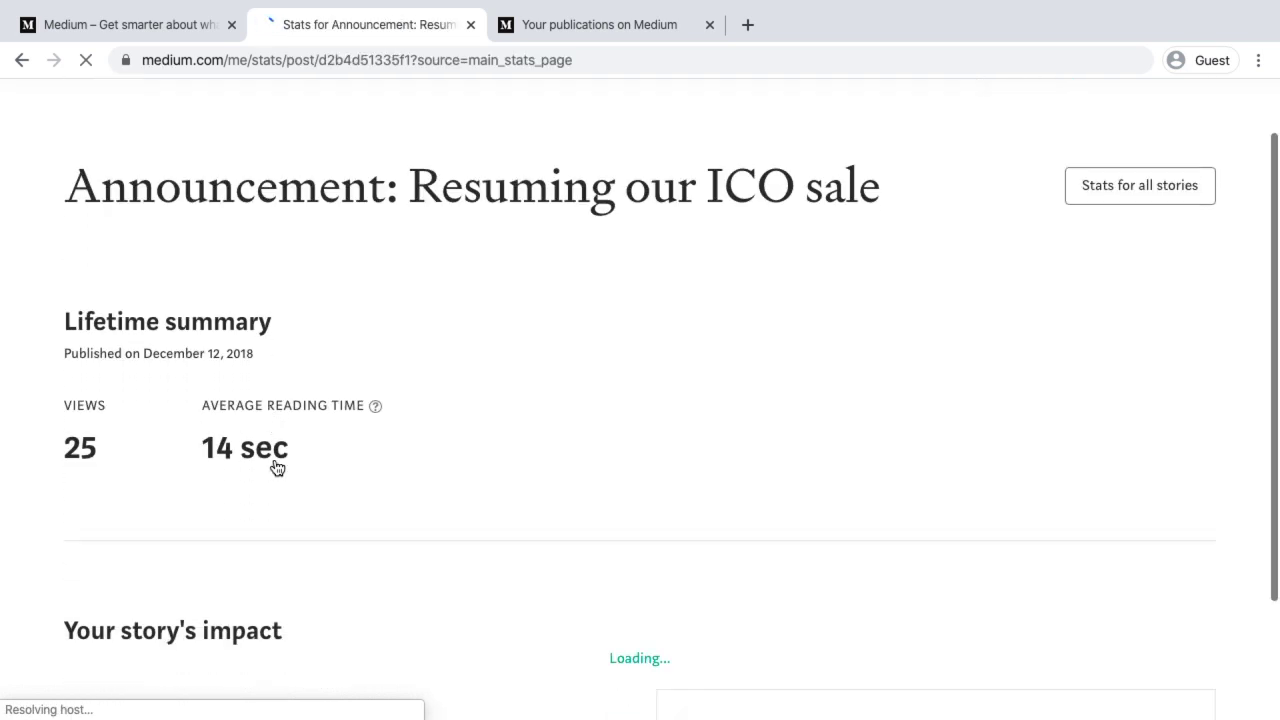
pyautogui.scroll(-1, 277, 467)
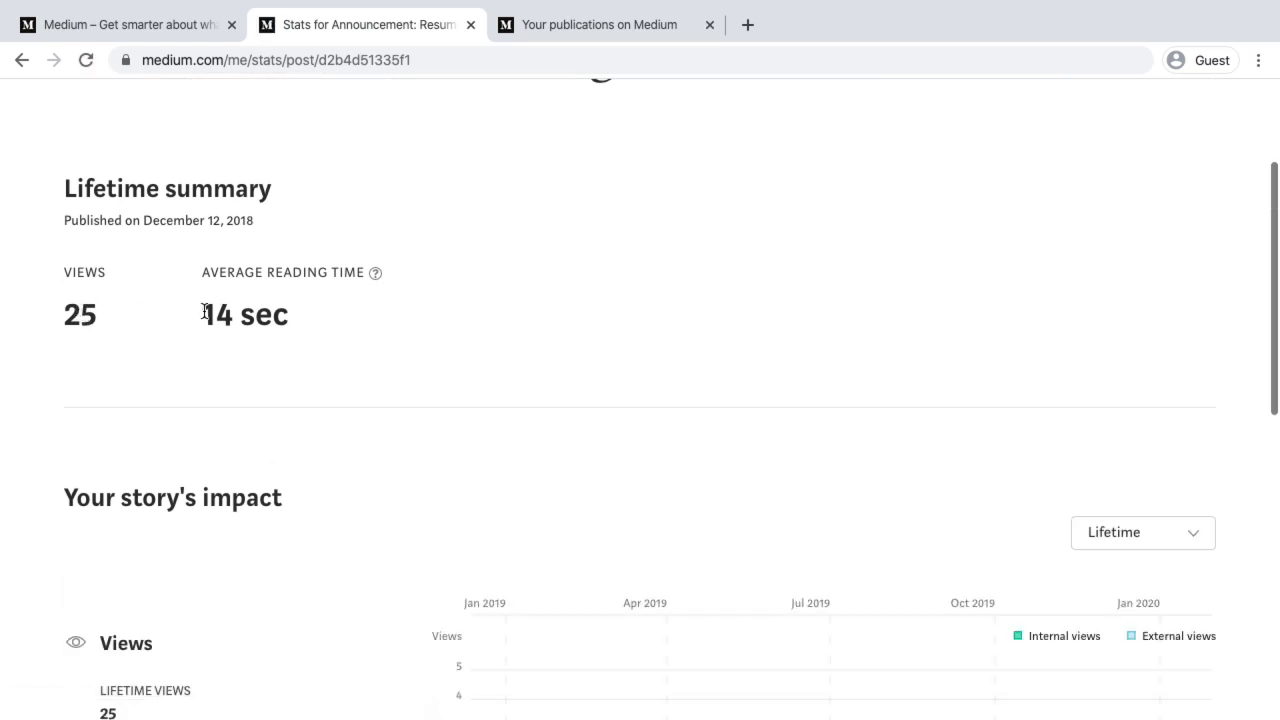
pyautogui.moveTo(204, 312); pyautogui.dragTo(283, 304)
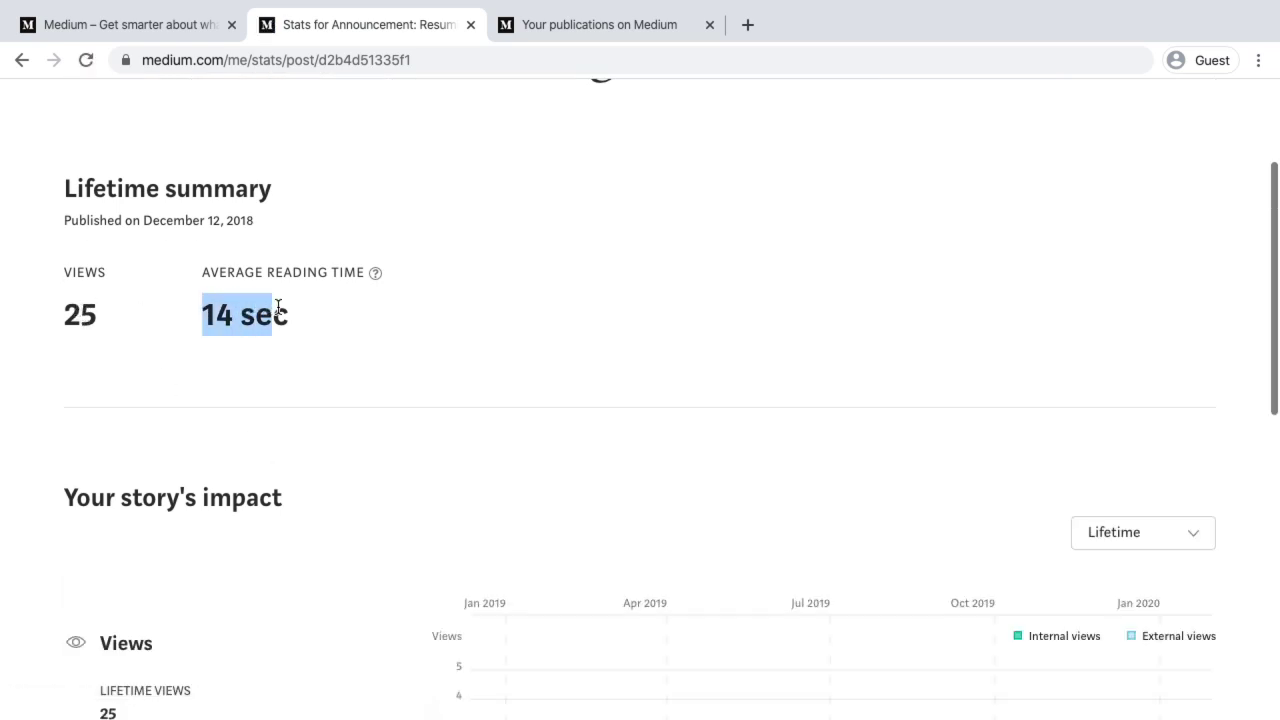
pyautogui.scroll(-5, 278, 307)
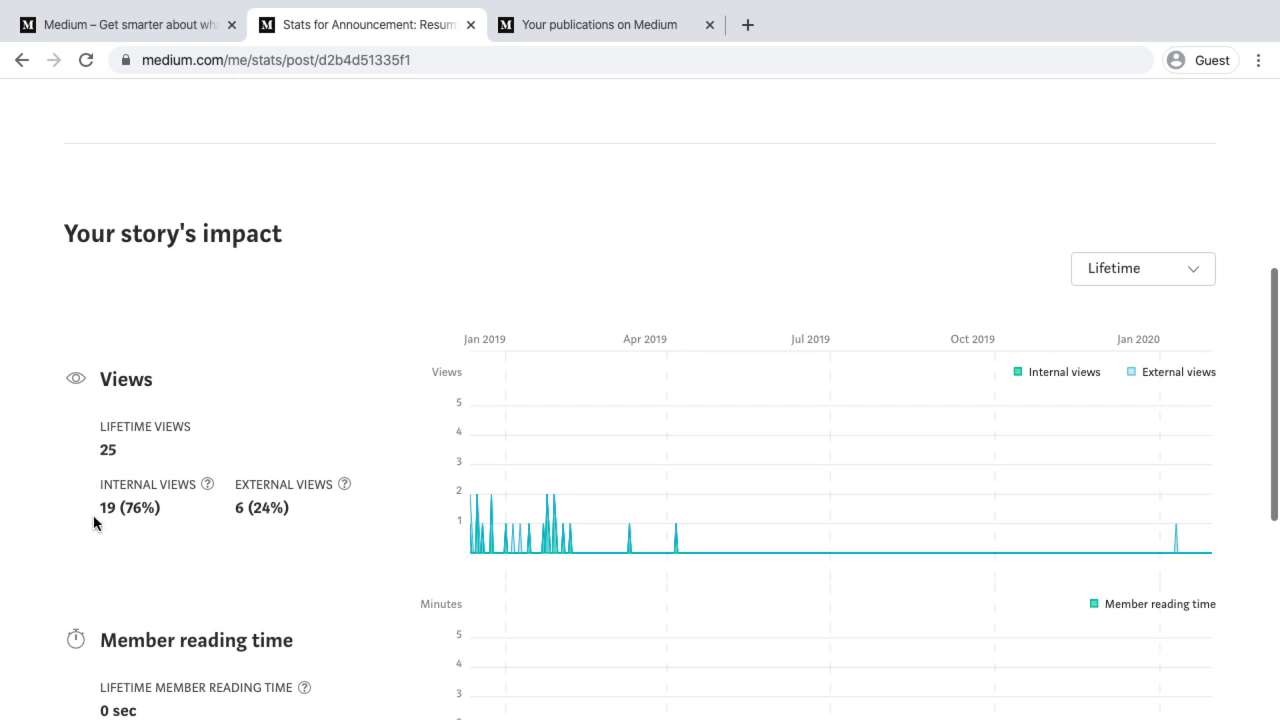
pyautogui.moveTo(208, 494)
pyautogui.moveTo(345, 490)
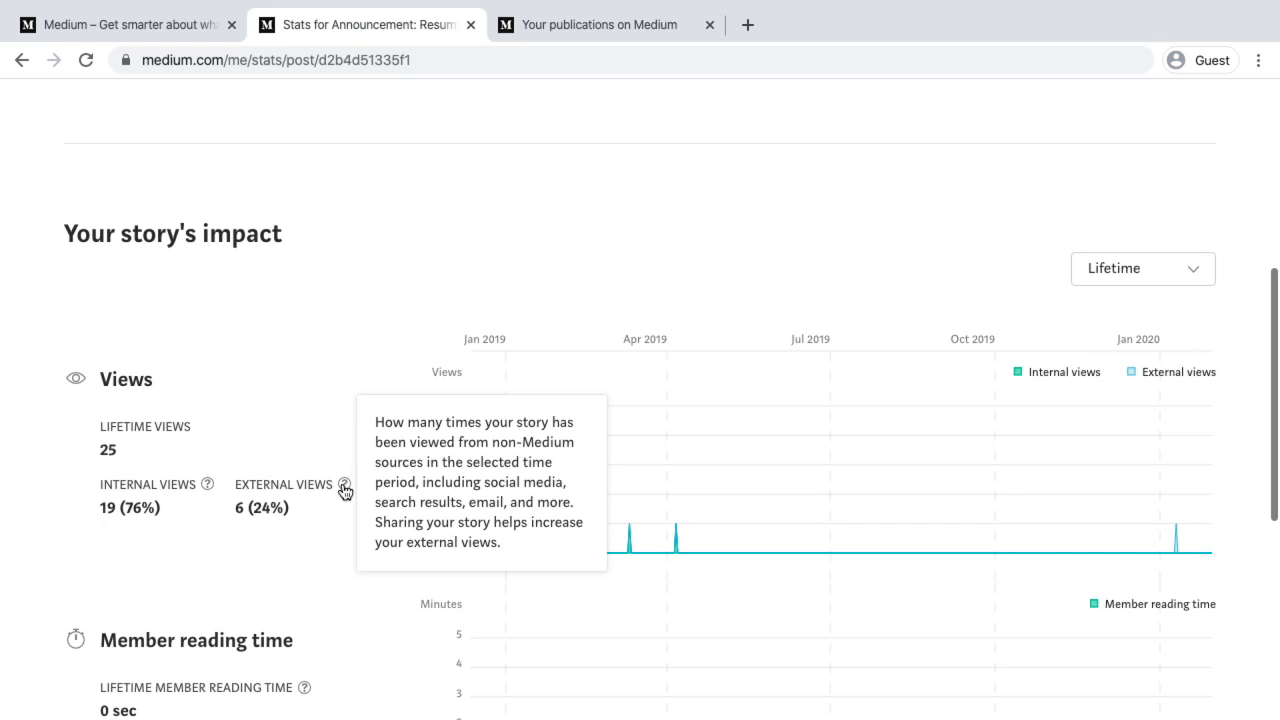
pyautogui.scroll(-1, 267, 552)
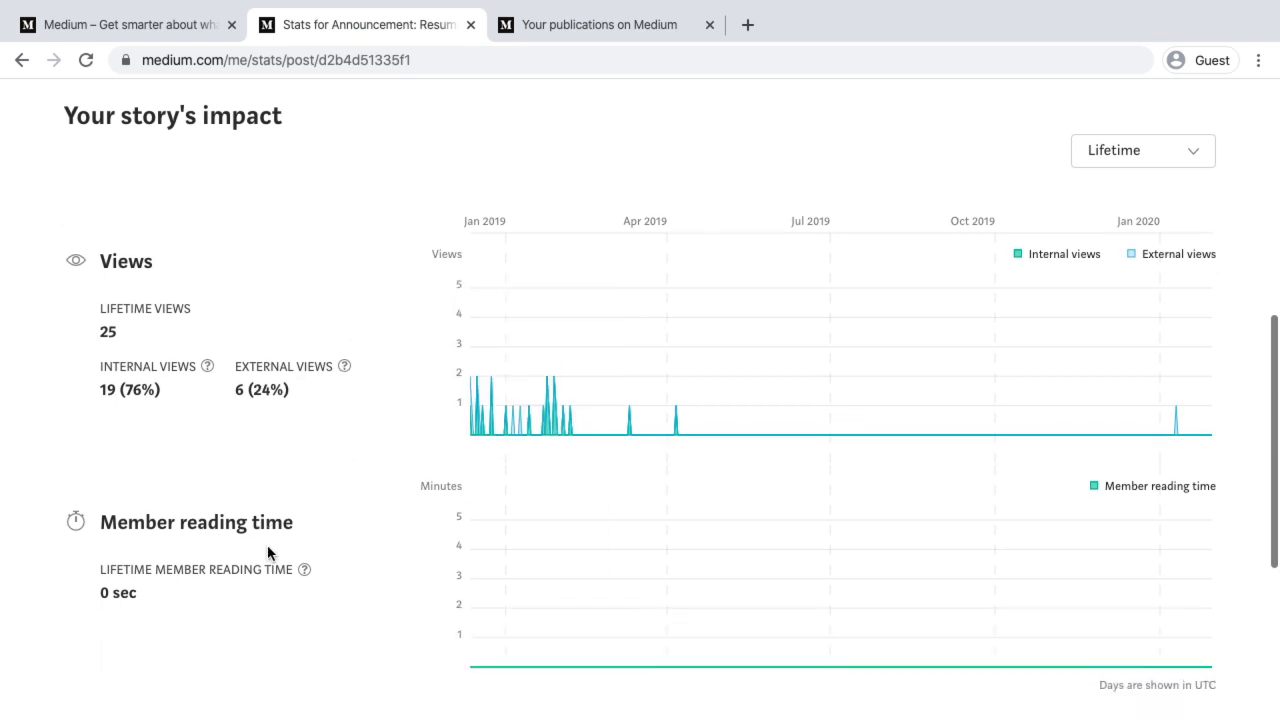
pyautogui.scroll(-1, 265, 545)
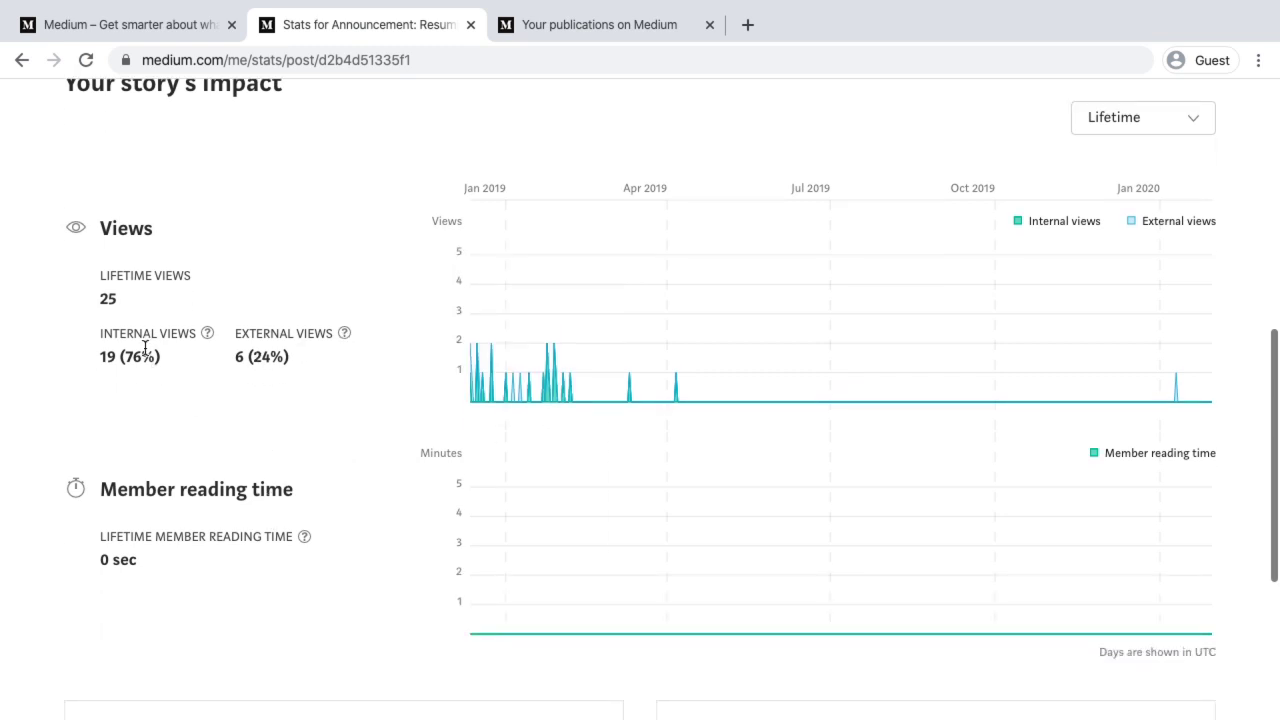
pyautogui.scroll(-4, 145, 347)
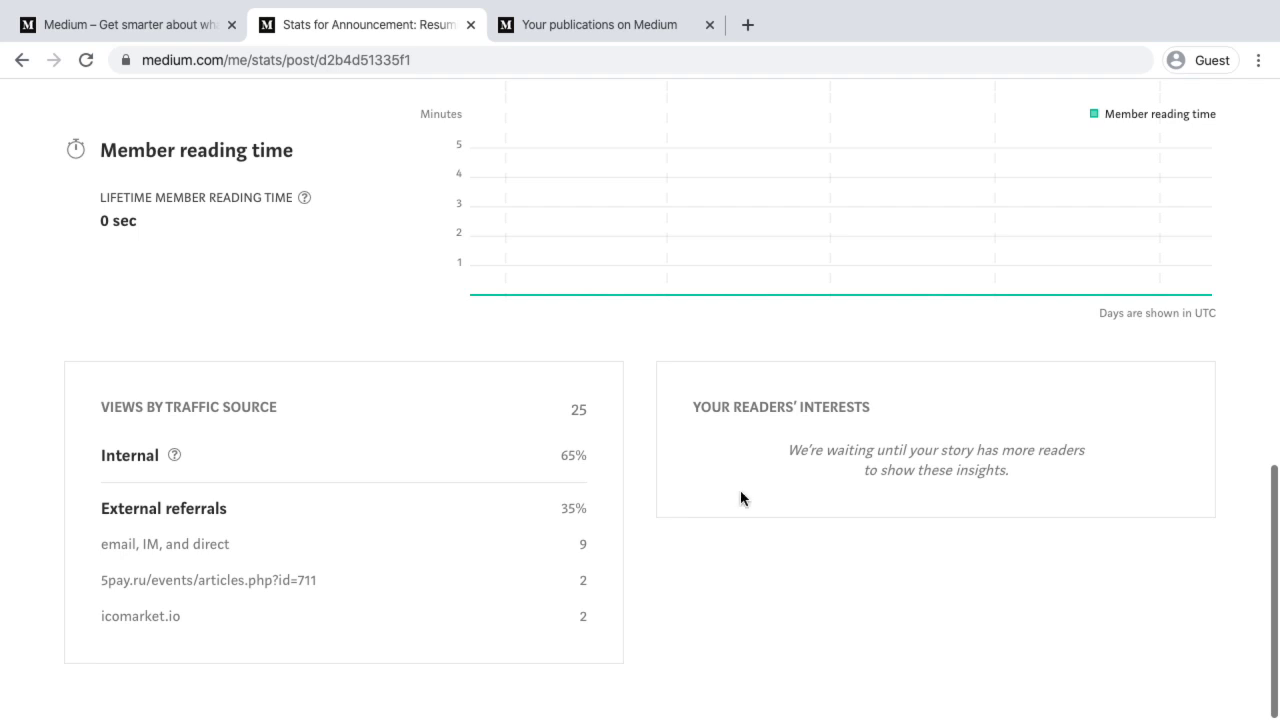
pyautogui.scroll(10, 797, 444)
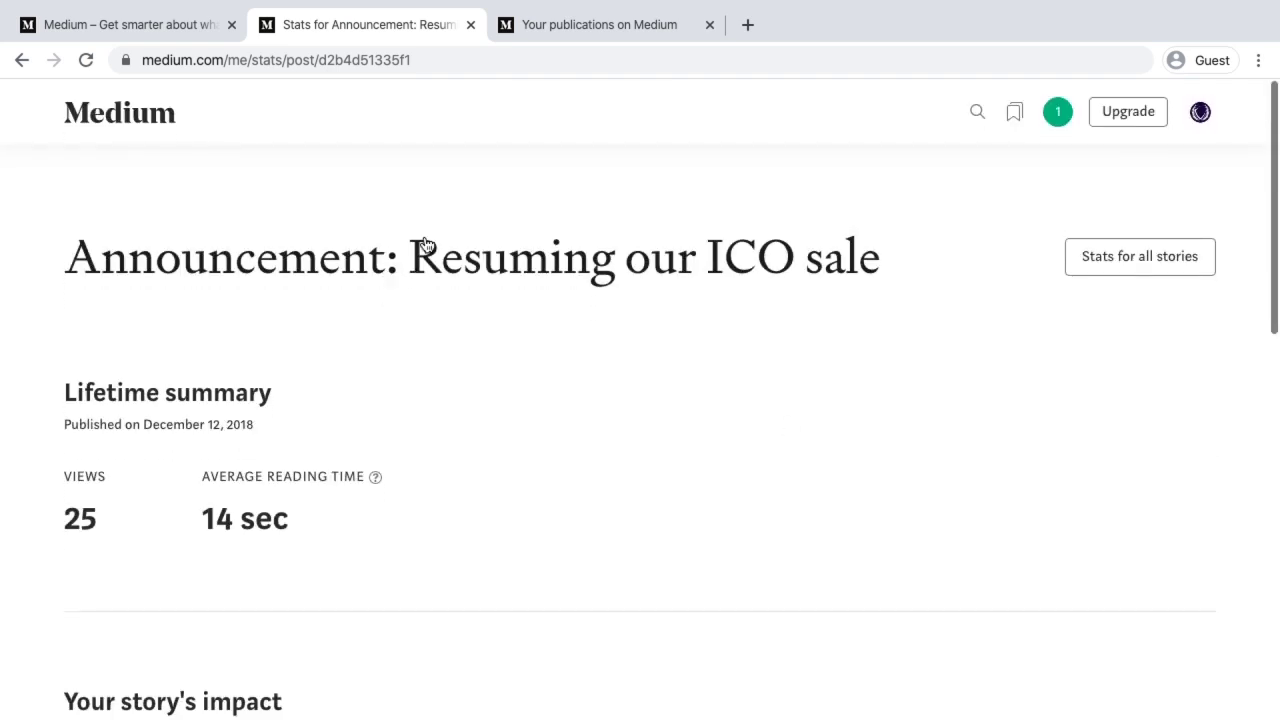
pyautogui.scroll(-7, 663, 610)
pyautogui.scroll(-3, 663, 612)
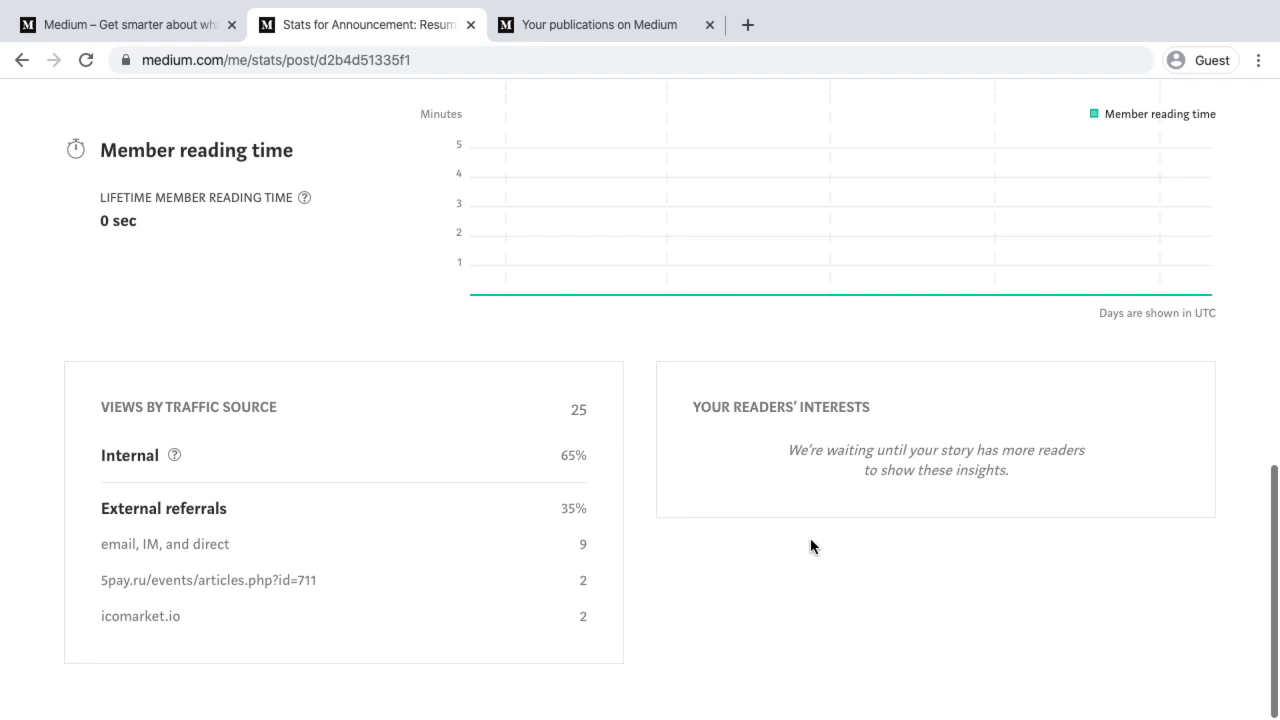
pyautogui.scroll(15, 810, 540)
pyautogui.scroll(-1, 810, 546)
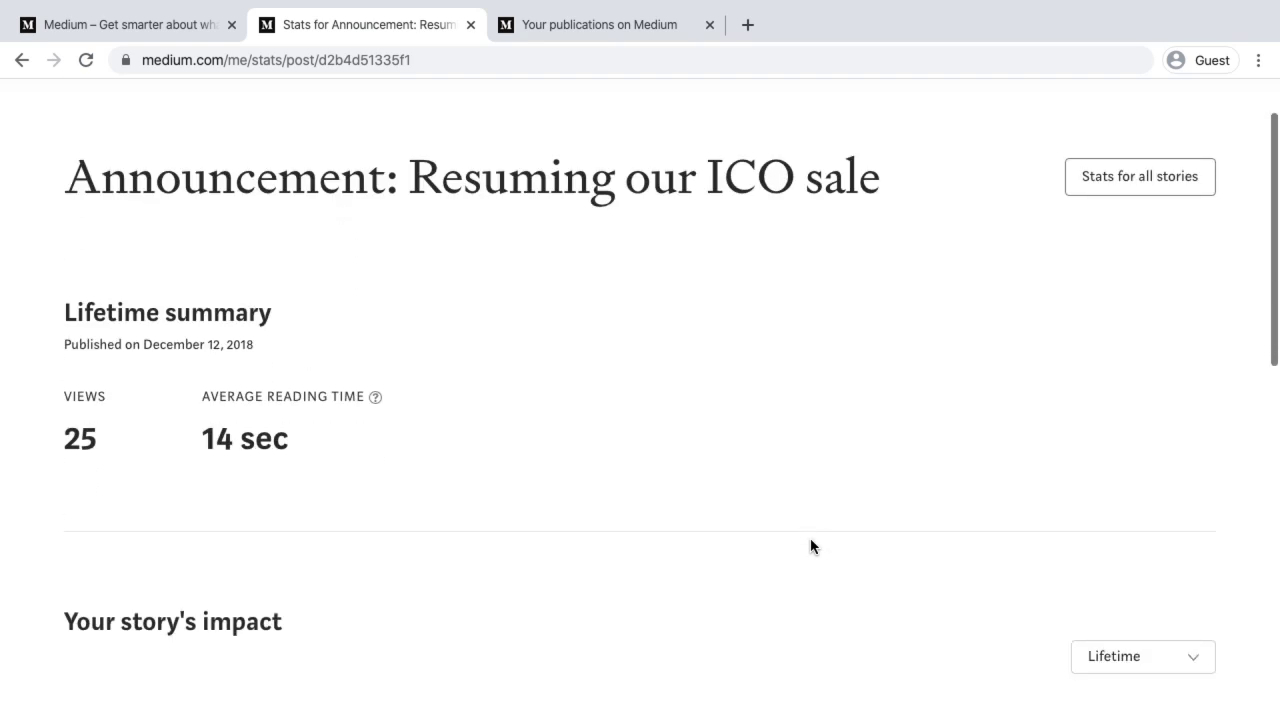
# From Your publications, open the official Medium blog and its curation, distribution and paywall article
pyautogui.moveTo(405, 716)
pyautogui.click(148, 34)
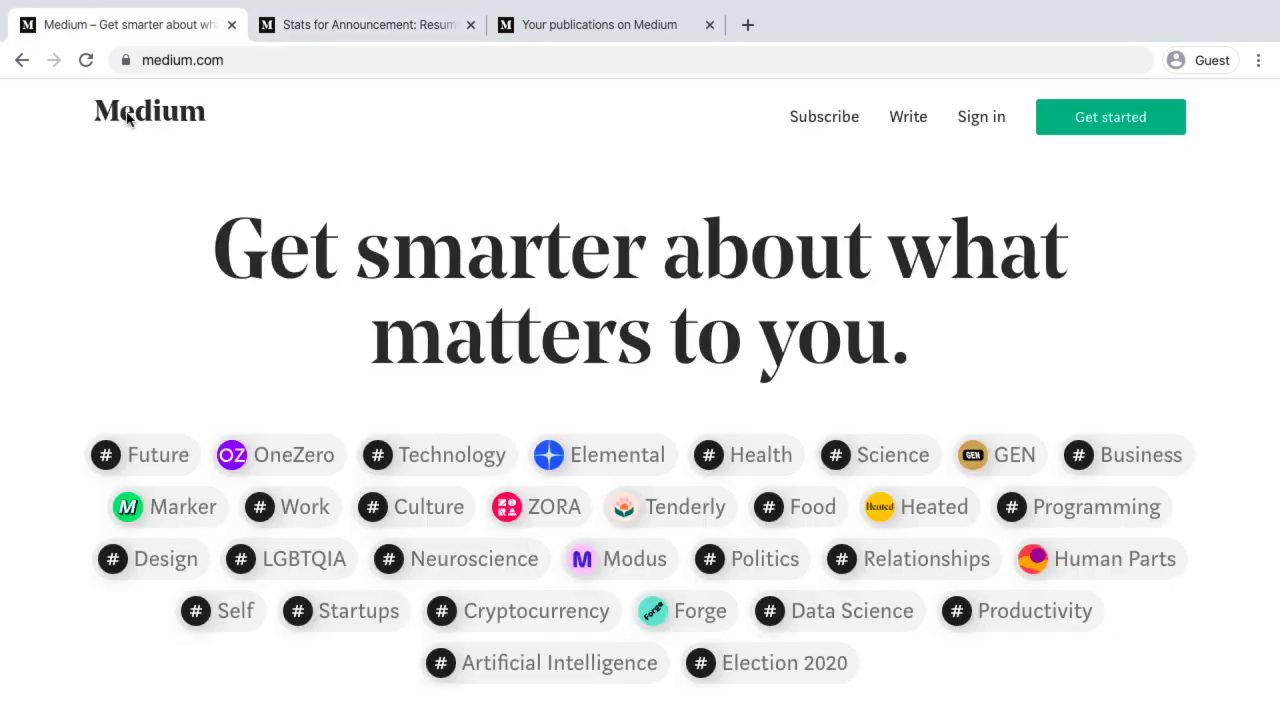
pyautogui.click(575, 22)
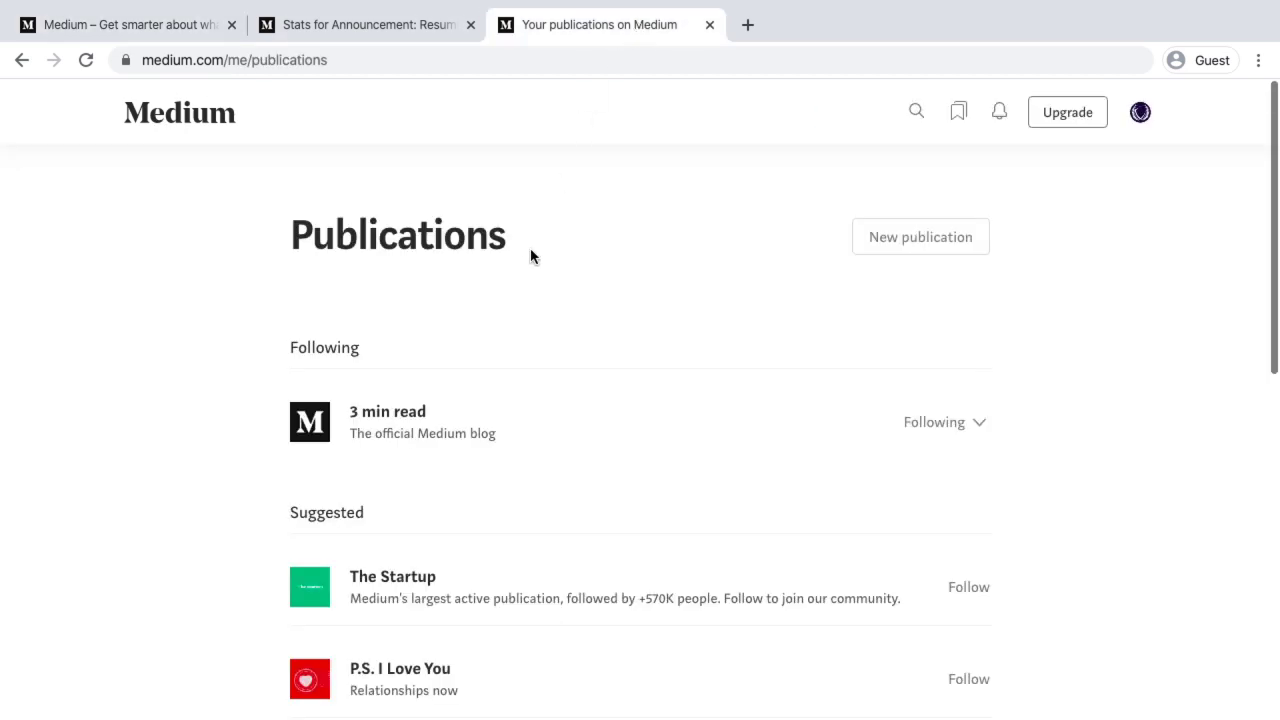
pyautogui.click(379, 418)
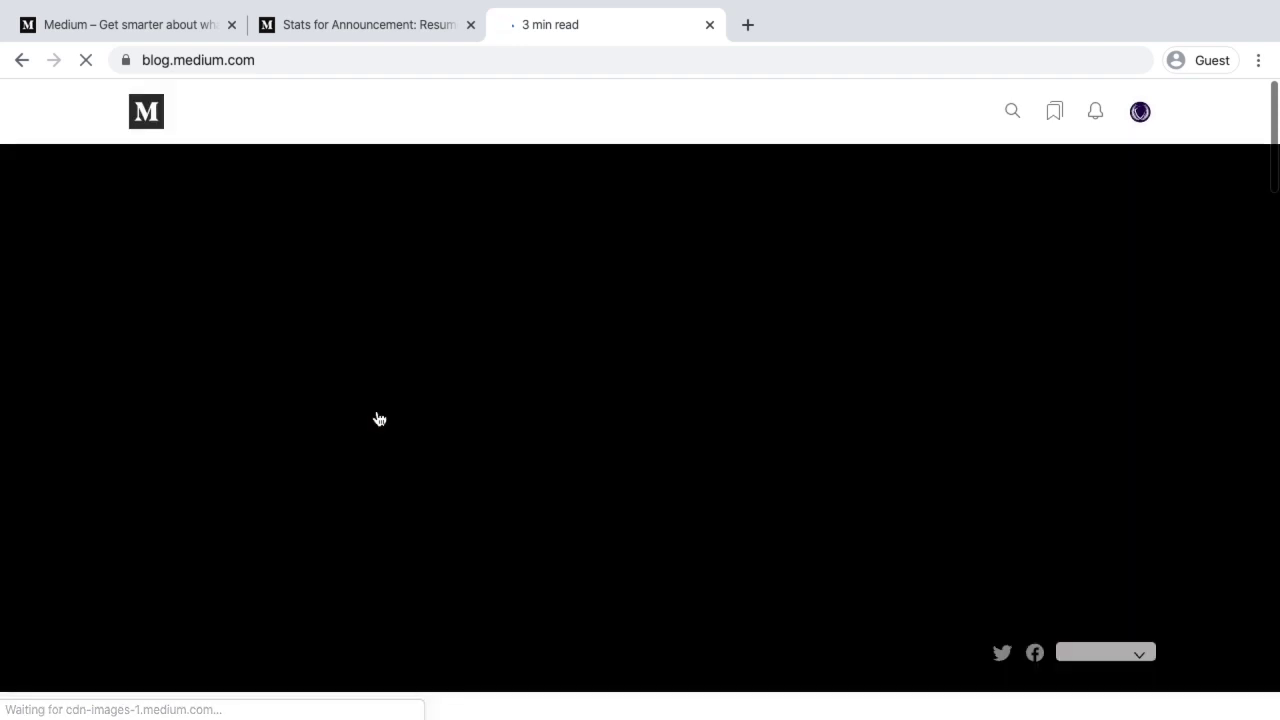
pyautogui.scroll(-3, 379, 418)
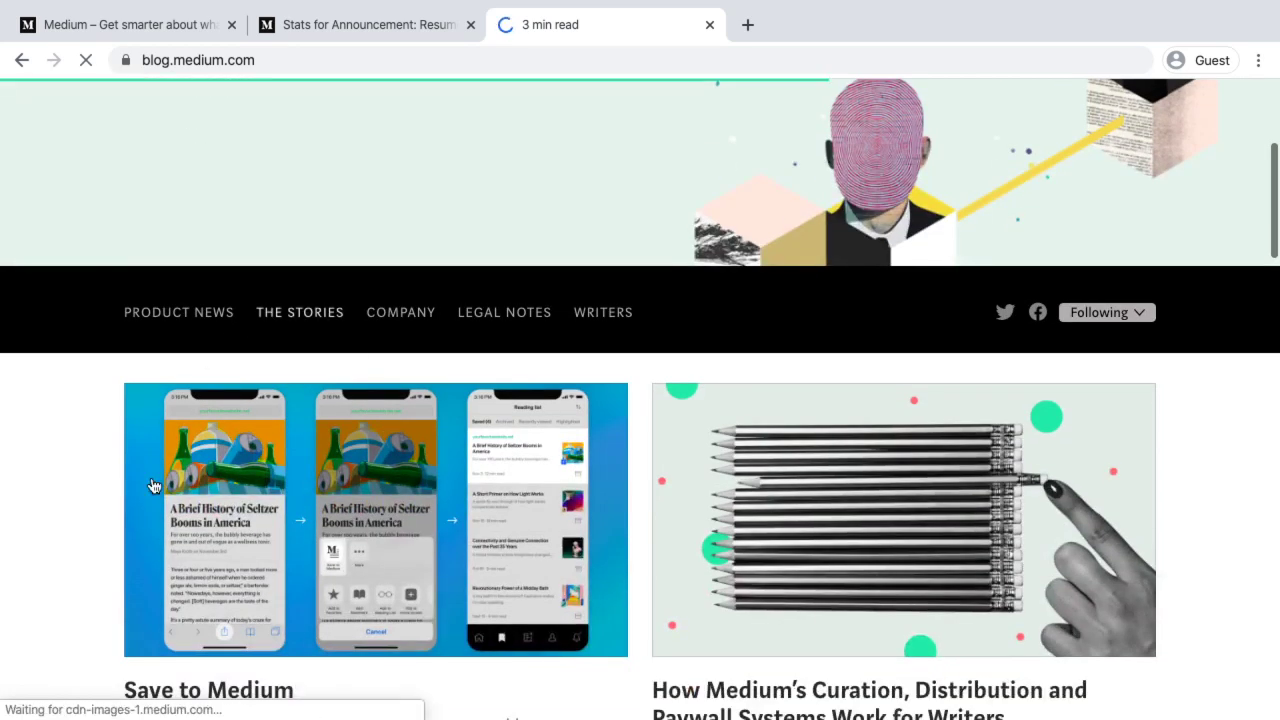
pyautogui.scroll(-3, 171, 643)
pyautogui.click(857, 416)
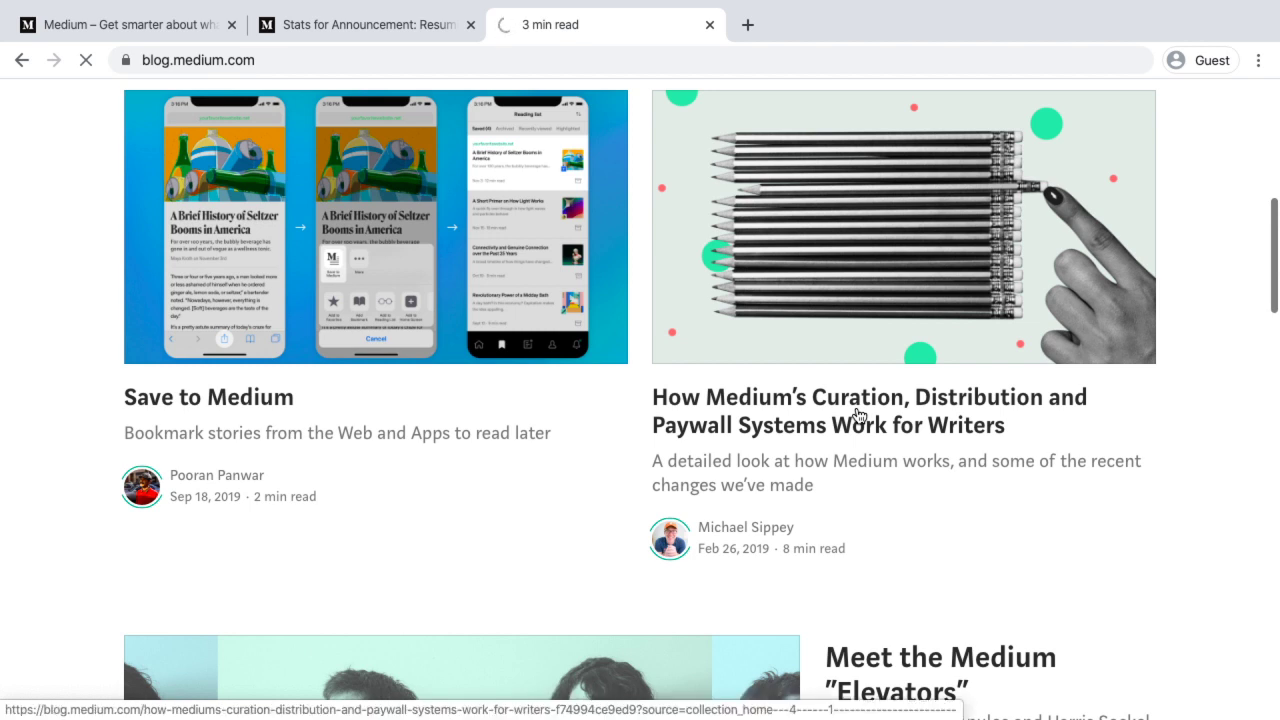
pyautogui.scroll(-1, 857, 414)
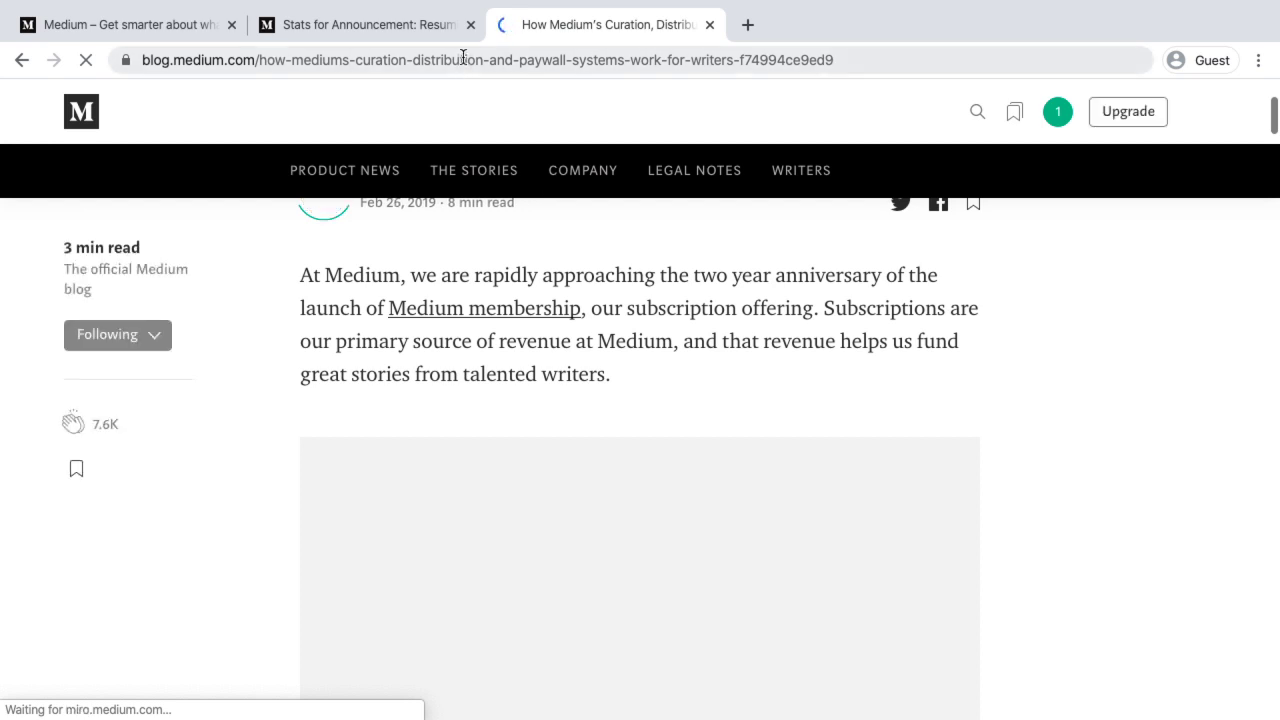
# Select summary point 2's bold sentence: 'In time, most stories we recommend to readers will be part of Medium's paywall.'
pyautogui.click(463, 57)
pyautogui.scroll(-1, 487, 392)
pyautogui.scroll(-1, 488, 398)
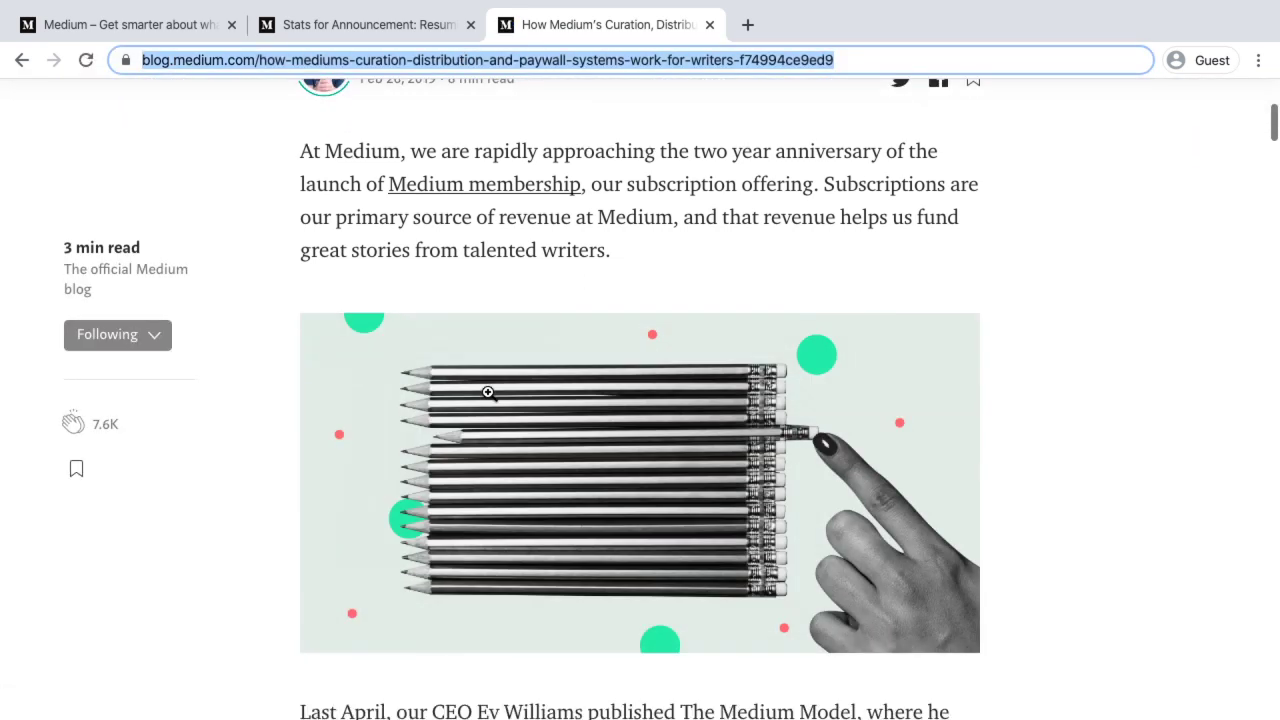
pyautogui.scroll(-10, 487, 392)
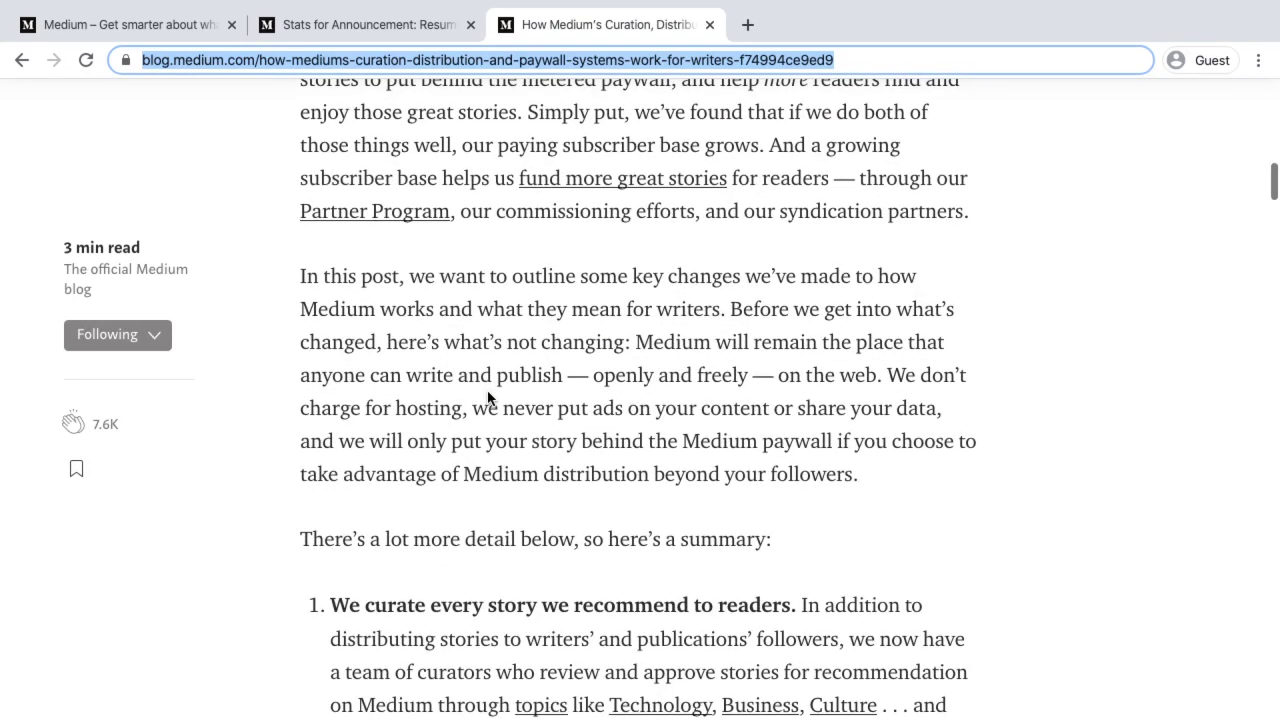
pyautogui.scroll(-5, 415, 512)
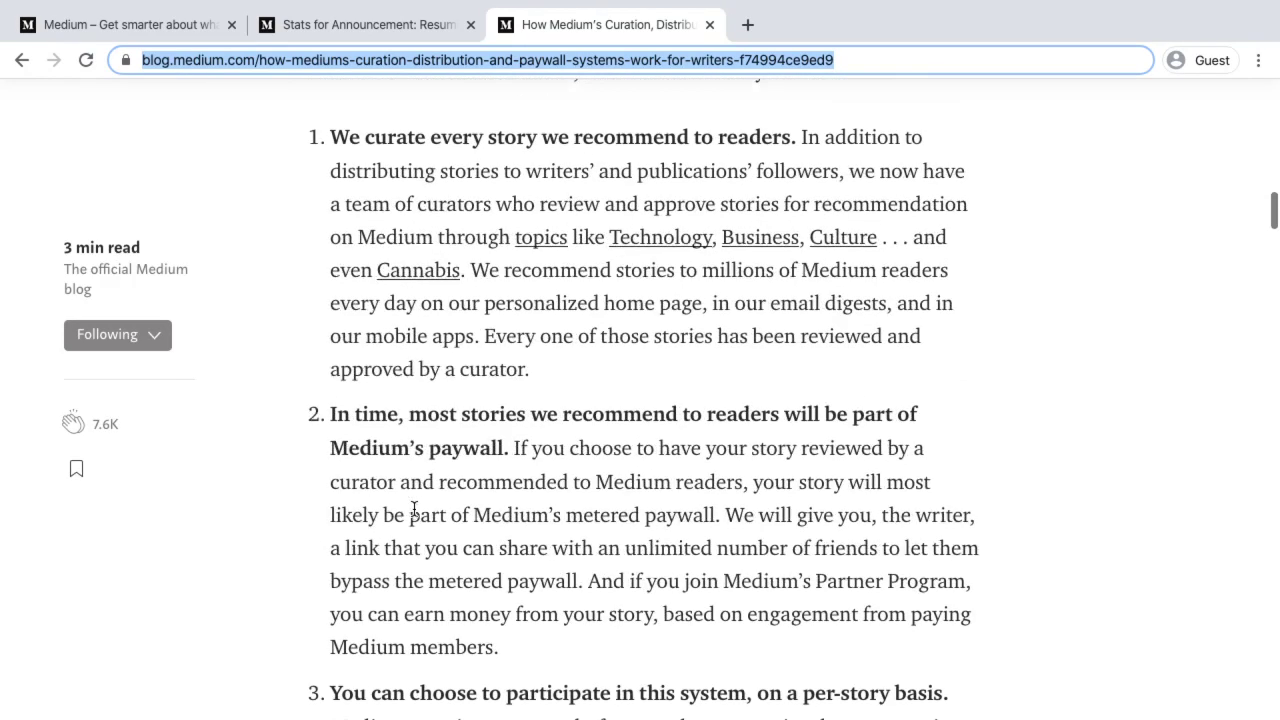
pyautogui.moveTo(332, 410); pyautogui.dragTo(515, 445)
pyautogui.click(348, 411)
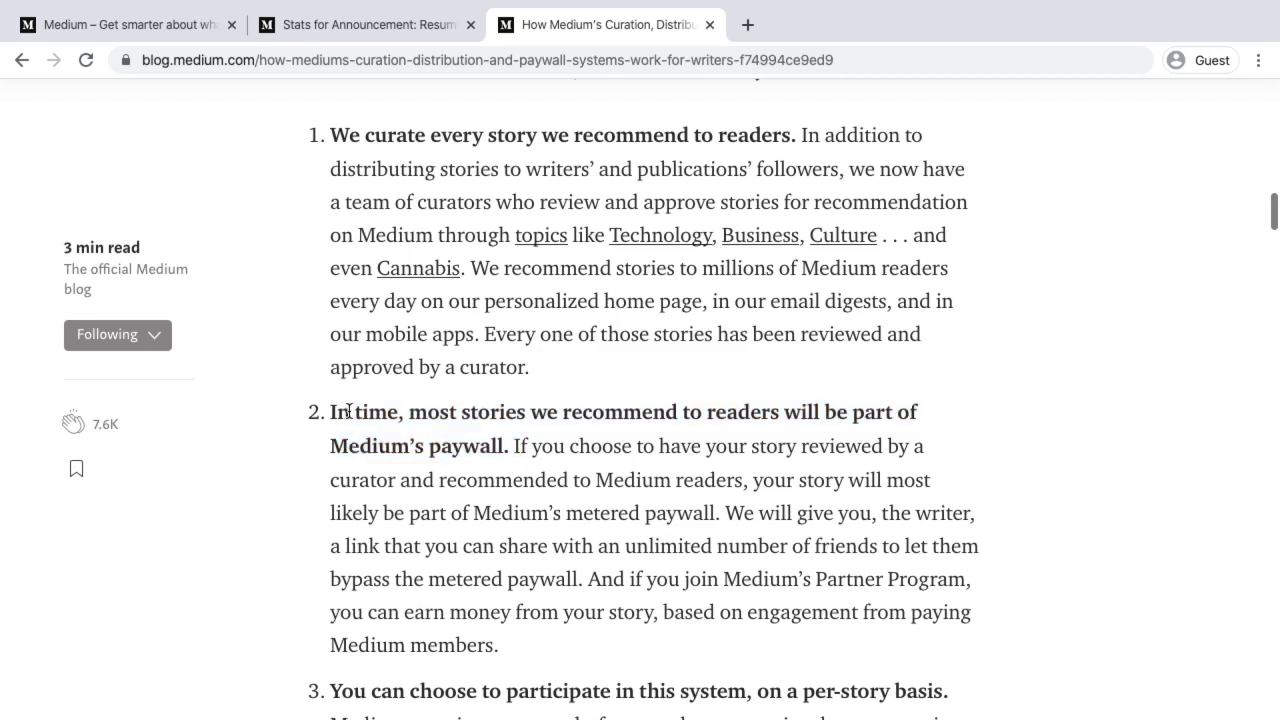
pyautogui.moveTo(330, 410); pyautogui.dragTo(508, 443)
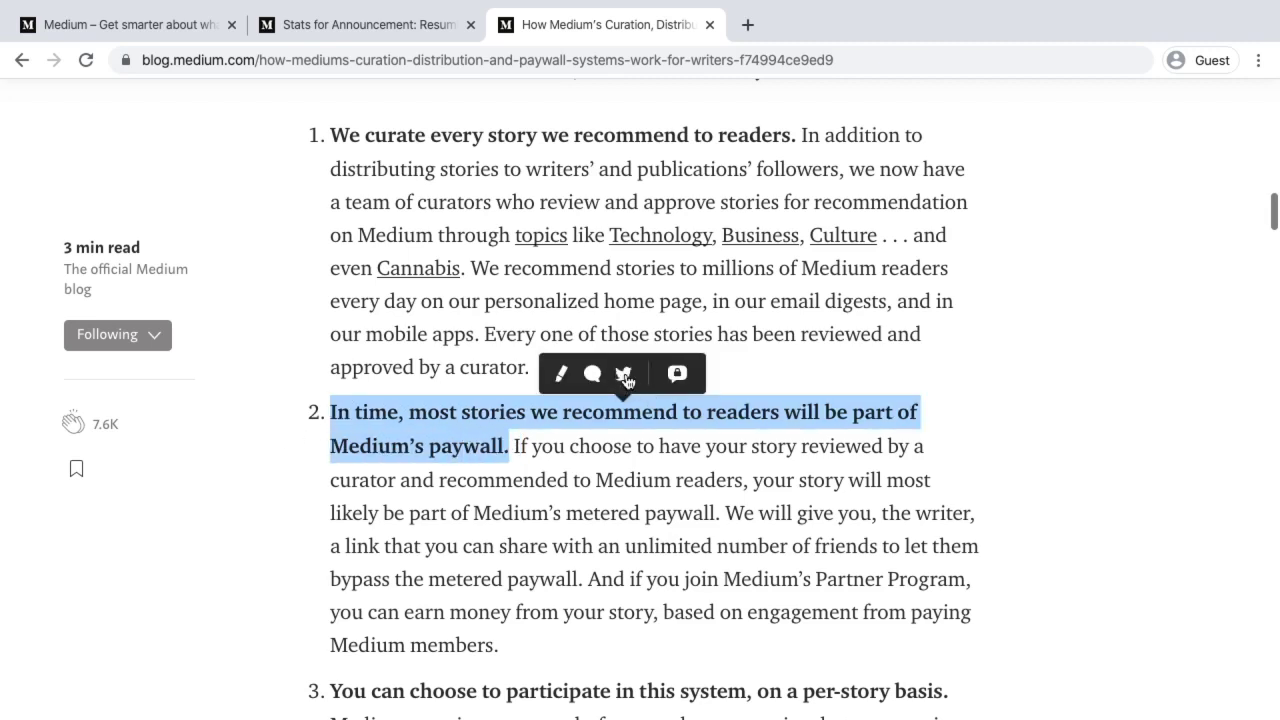
# Share the highlighted paywall sentence to Twitter as a tweet with the article link
pyautogui.click(624, 374)
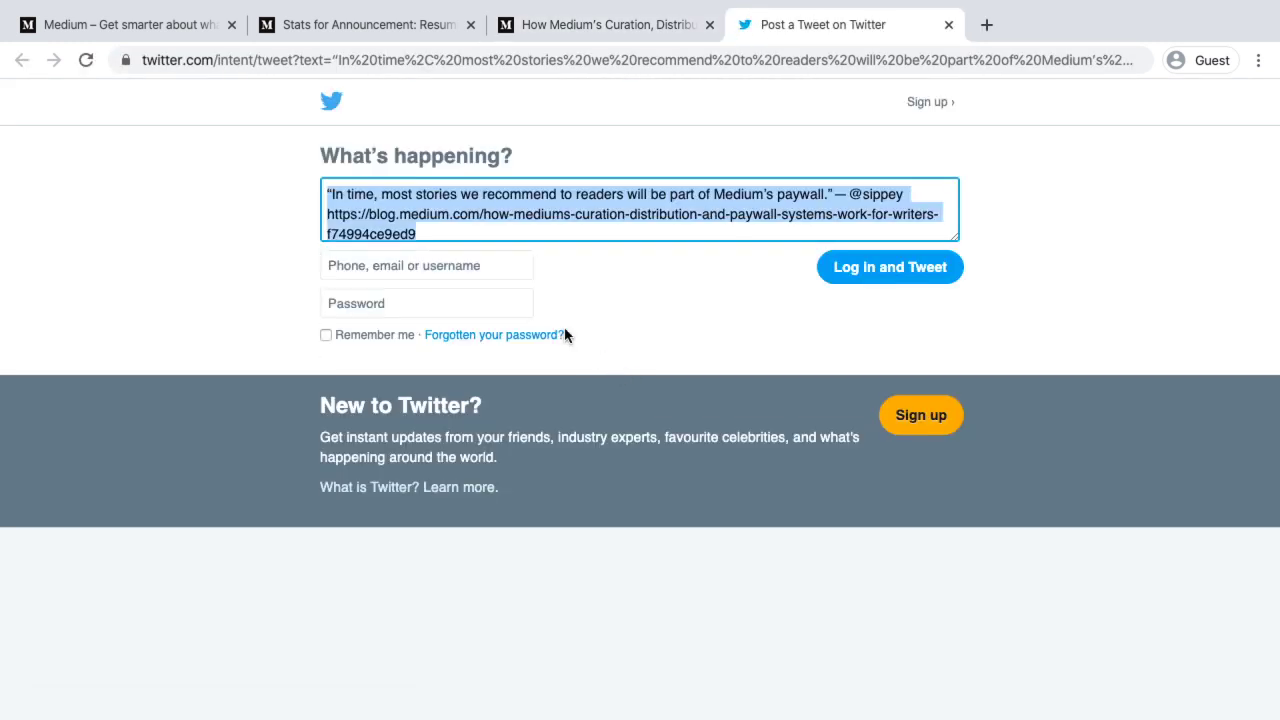
pyautogui.click(446, 265)
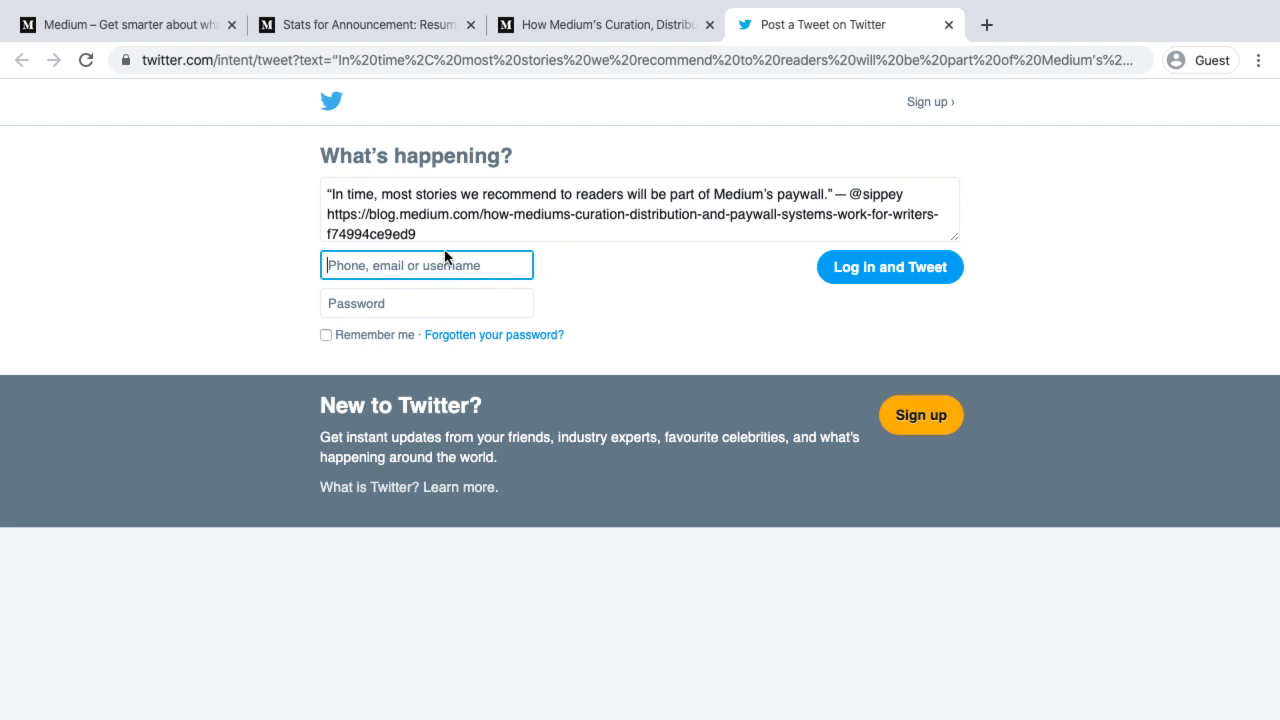
pyautogui.click(832, 192)
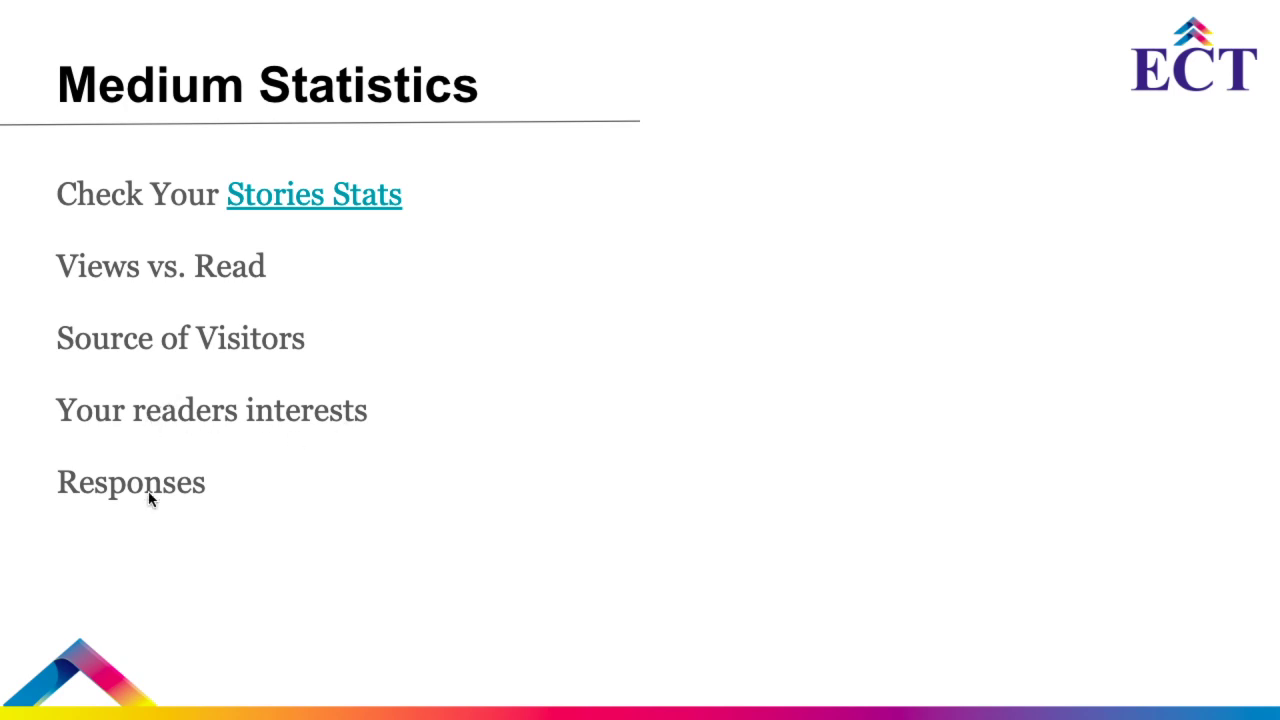
# Advance two slides to 'How to Monetize Medium Content' and follow its Medium Partner Program link
pyautogui.click(295, 538)
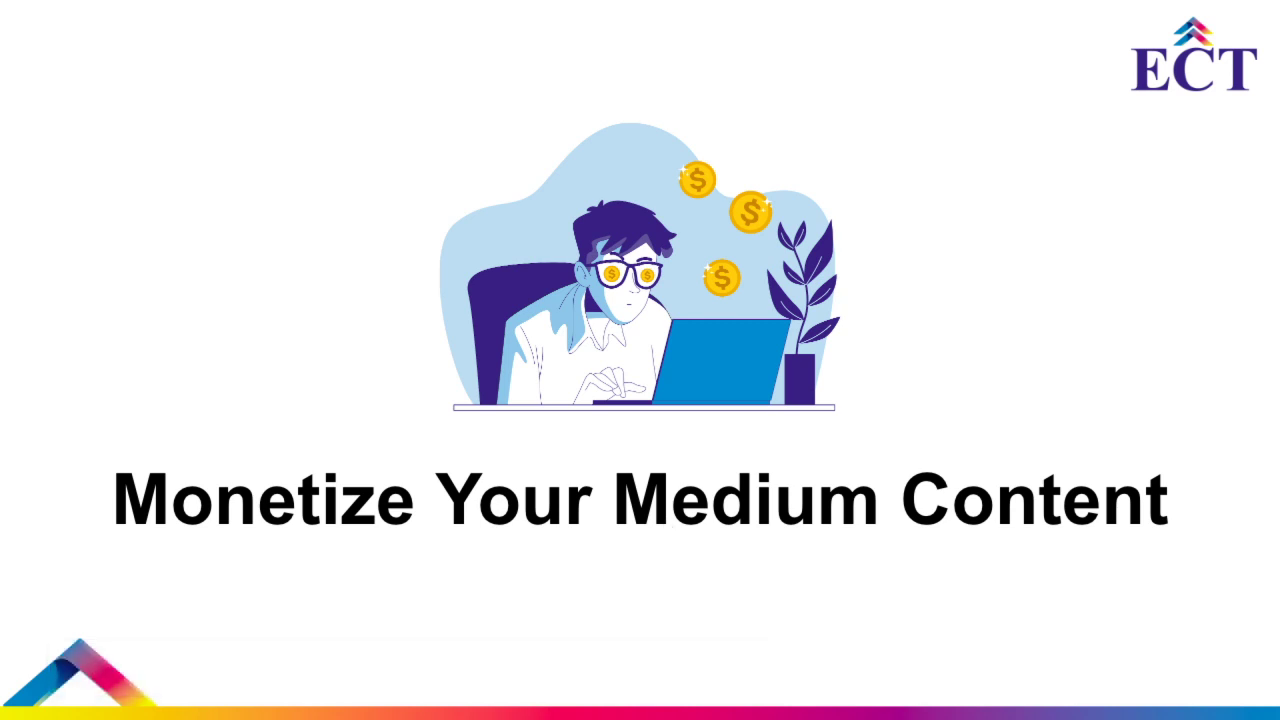
pyautogui.click(837, 469)
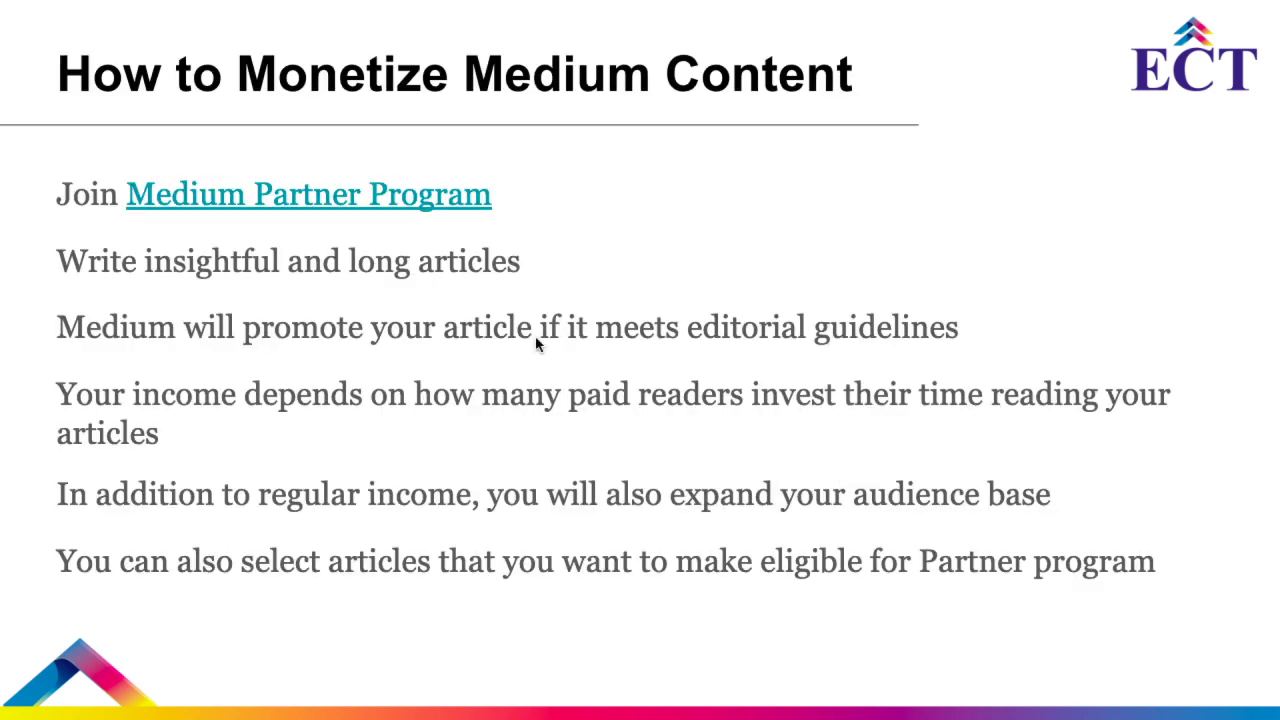
pyautogui.click(374, 203)
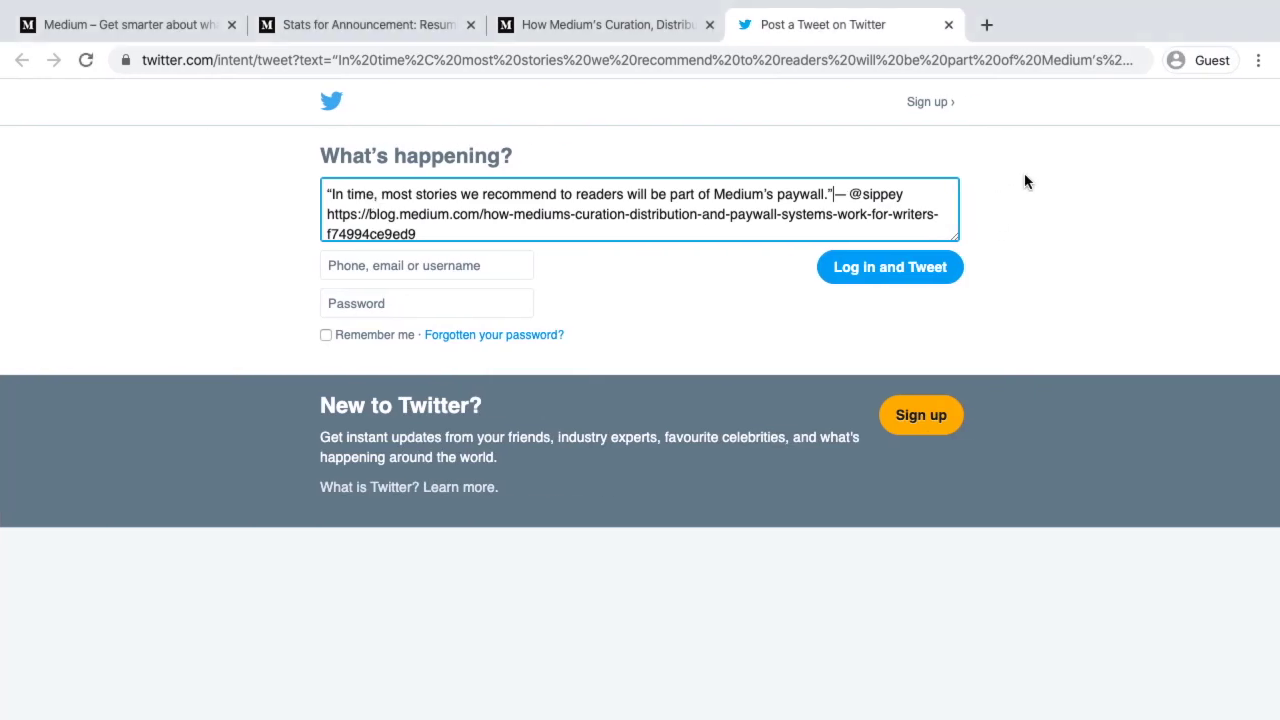
# From the Medium article's account menu, open the Medium Partner Program creators page
pyautogui.click(545, 24)
pyautogui.scroll(15, 914, 257)
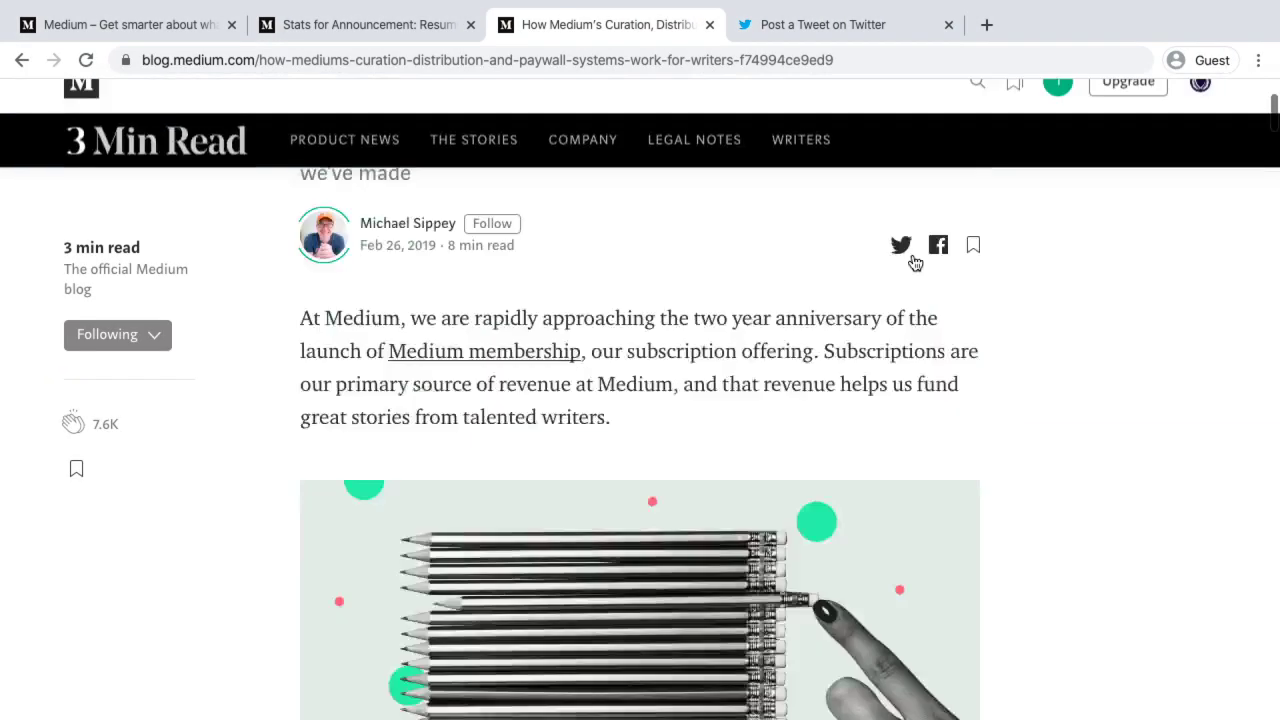
pyautogui.click(1201, 112)
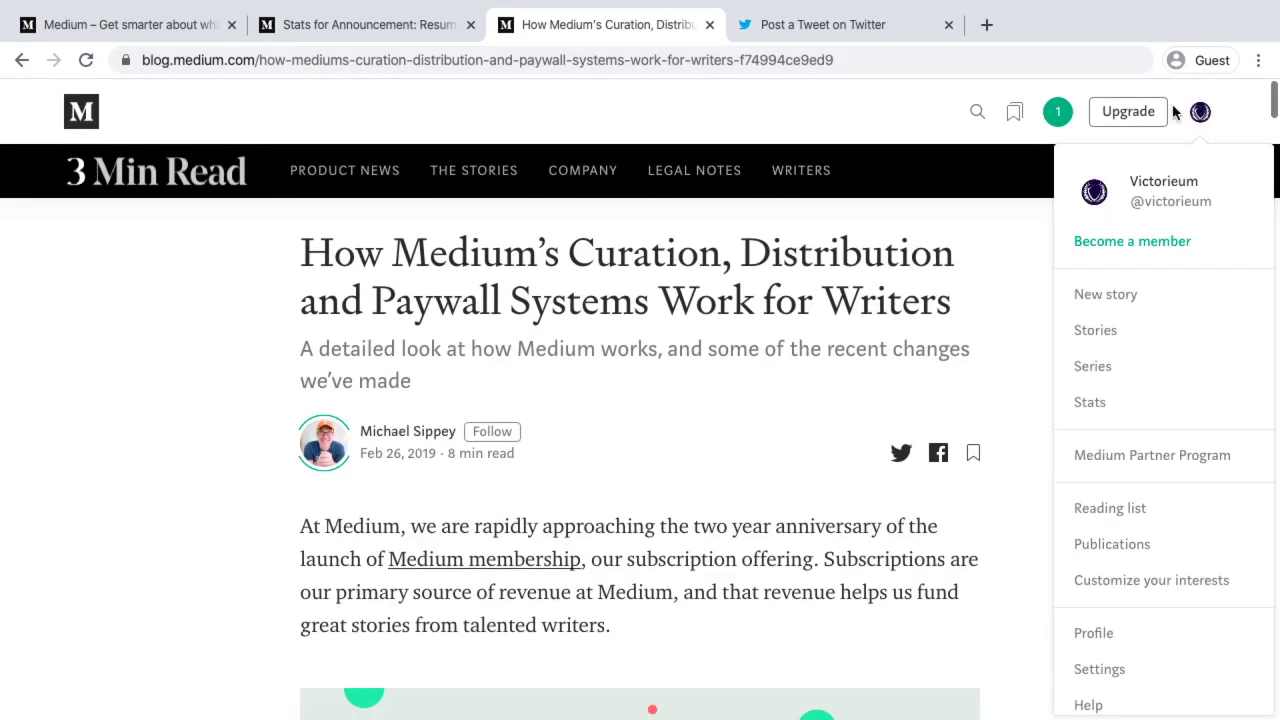
pyautogui.click(1135, 457)
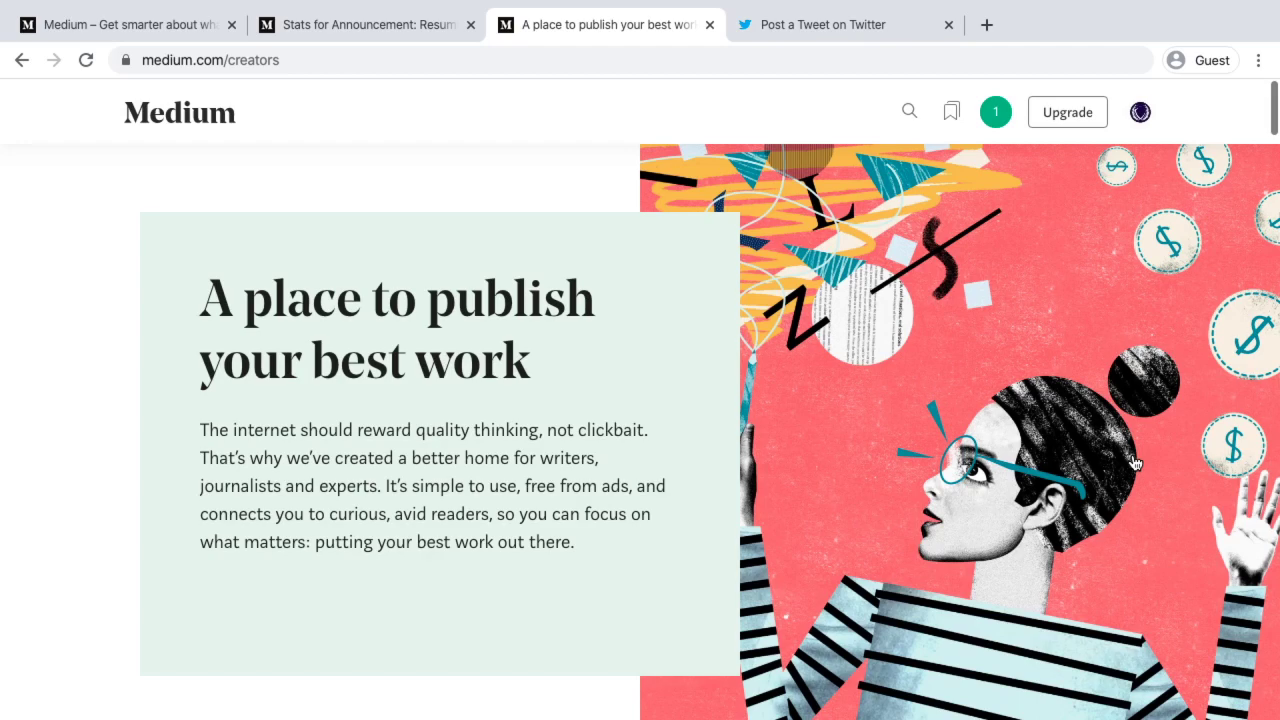
pyautogui.scroll(-10, 1135, 463)
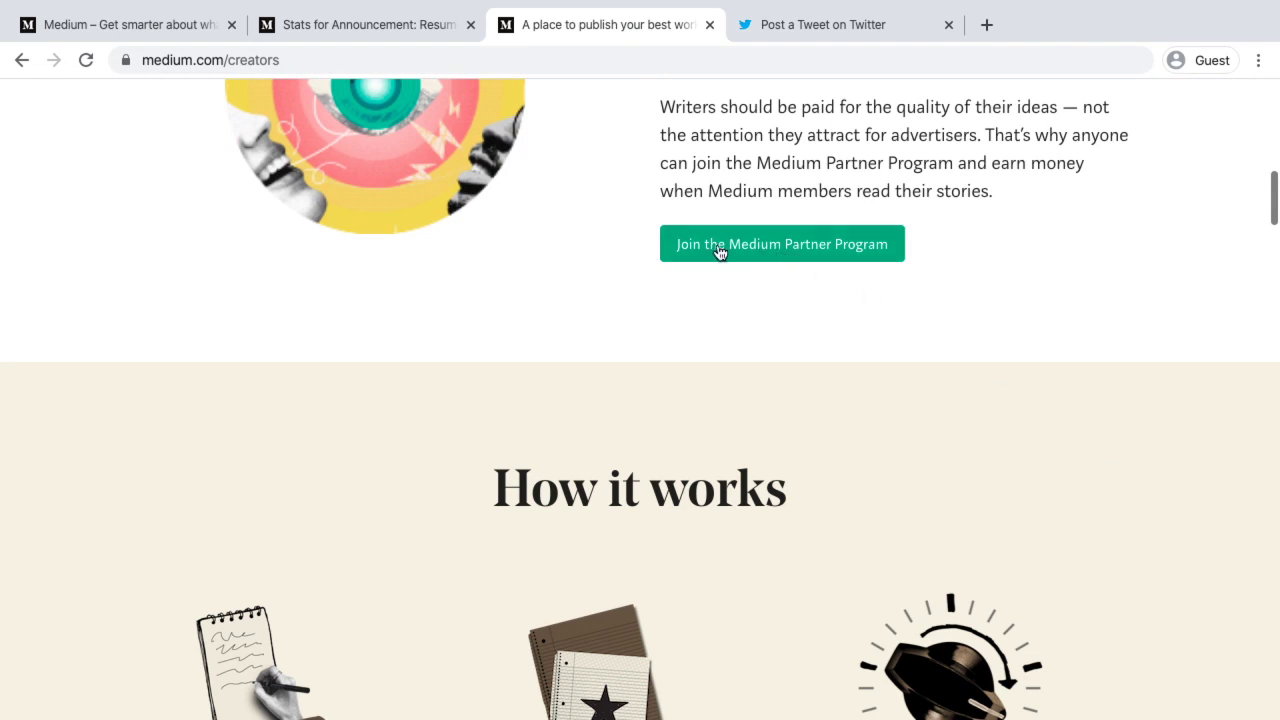
# Join the Medium Partner Program, accepting the Terms of Service and continuing to payment setup
pyautogui.click(769, 244)
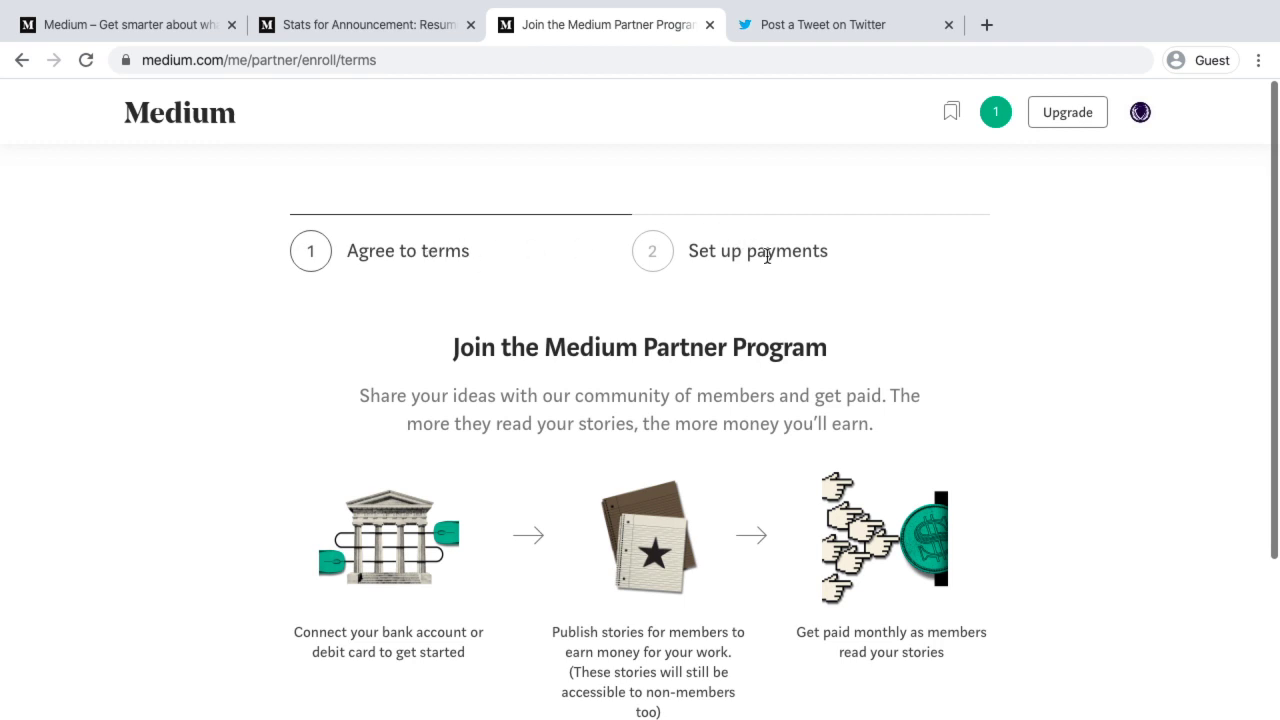
pyautogui.scroll(-3, 760, 255)
pyautogui.click(510, 571)
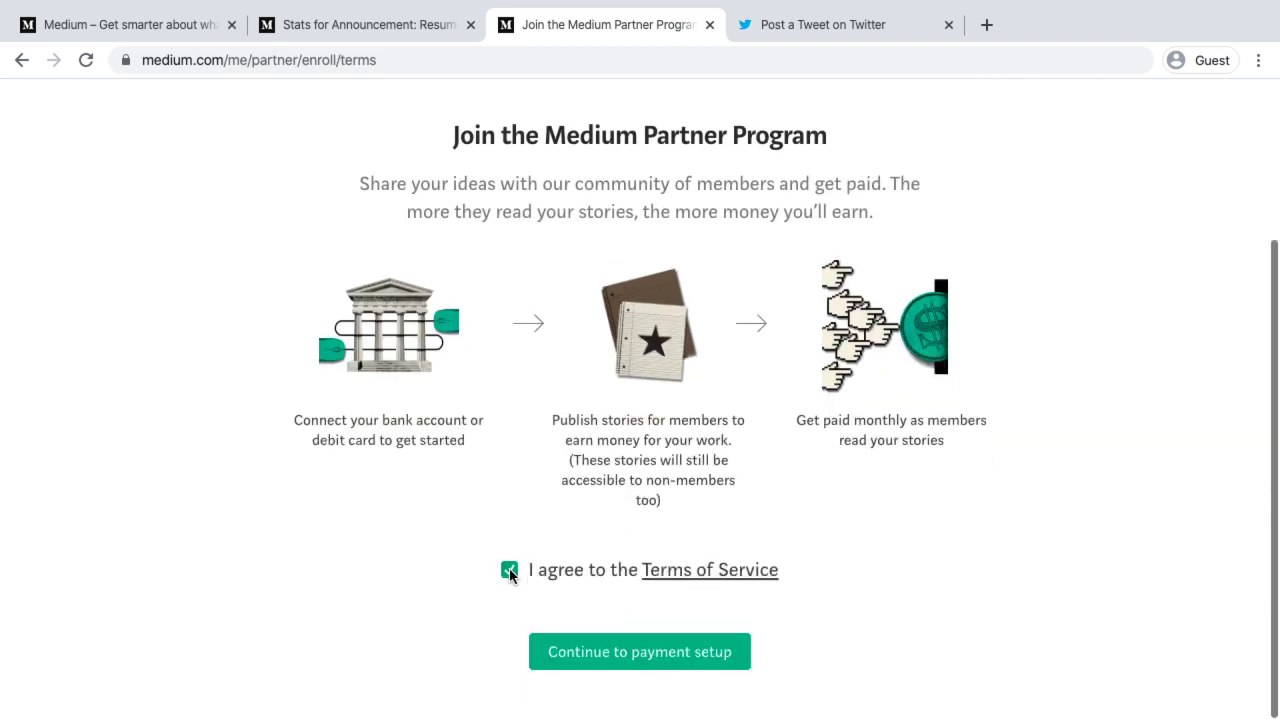
pyautogui.click(632, 652)
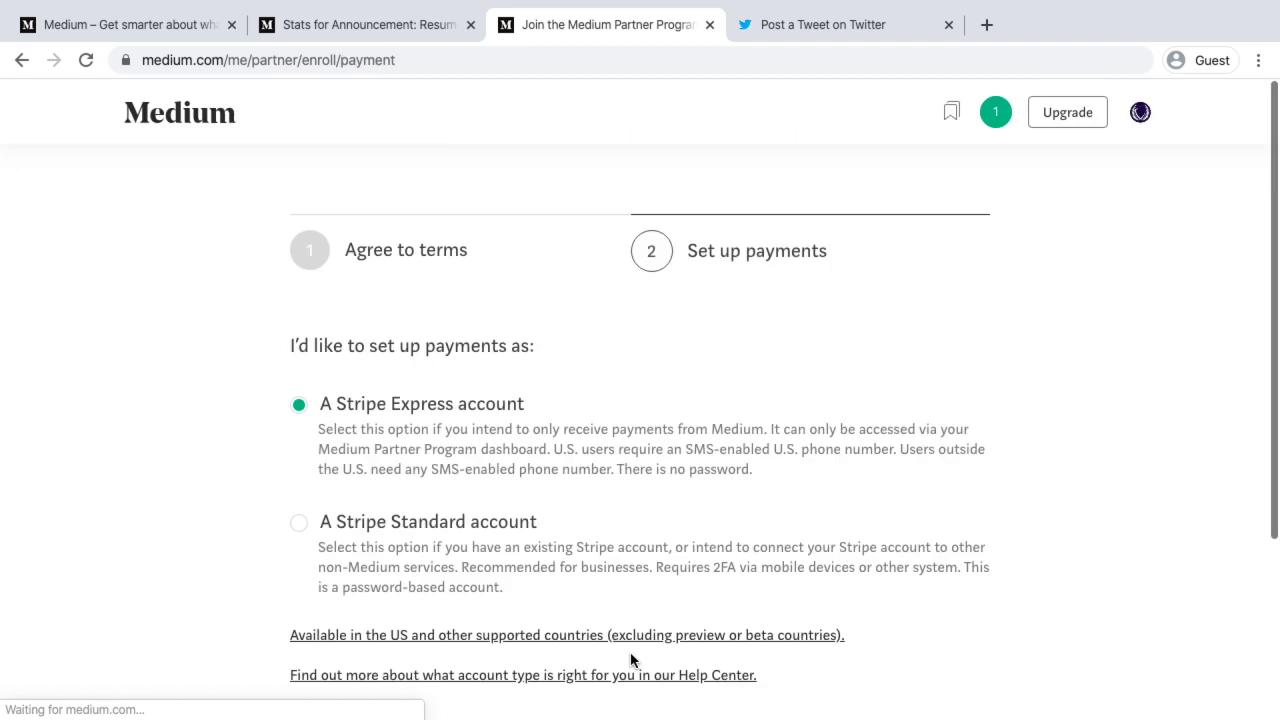
# Choose a Stripe Standard account for payments and open Stripe's supported-countries page
pyautogui.scroll(-1, 632, 660)
pyautogui.scroll(-1, 631, 660)
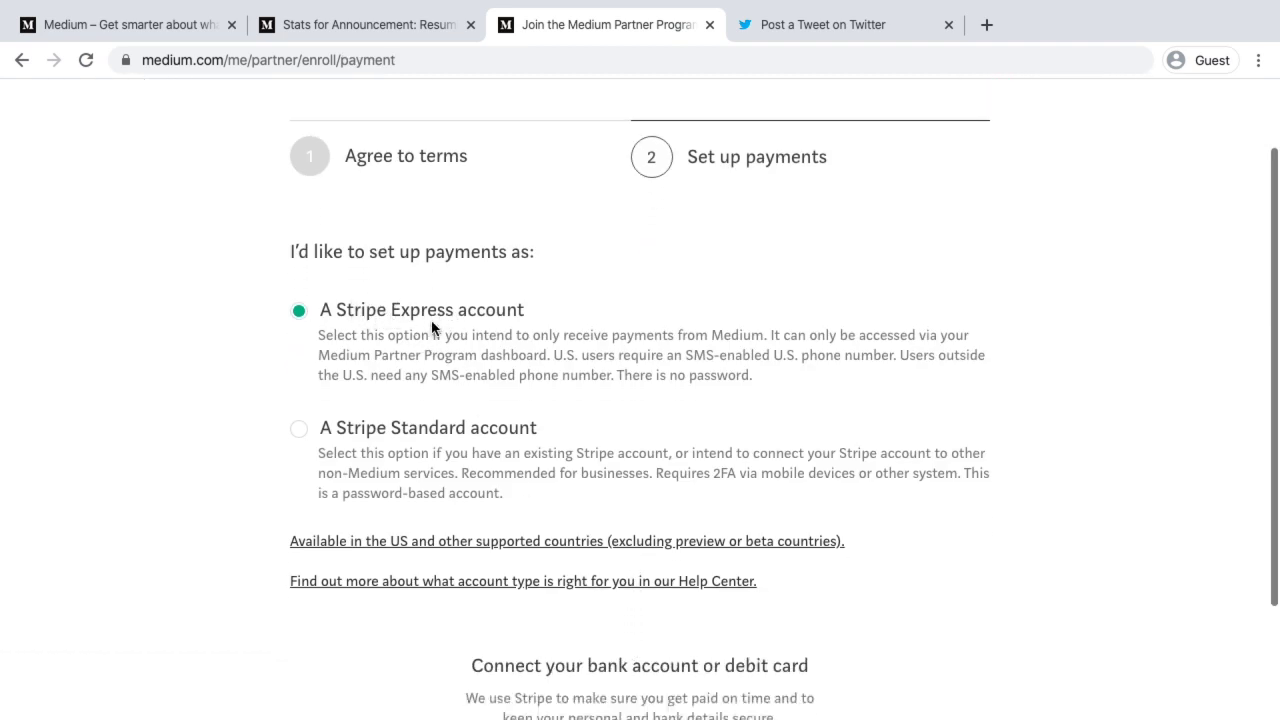
pyautogui.click(298, 428)
pyautogui.scroll(-2, 431, 436)
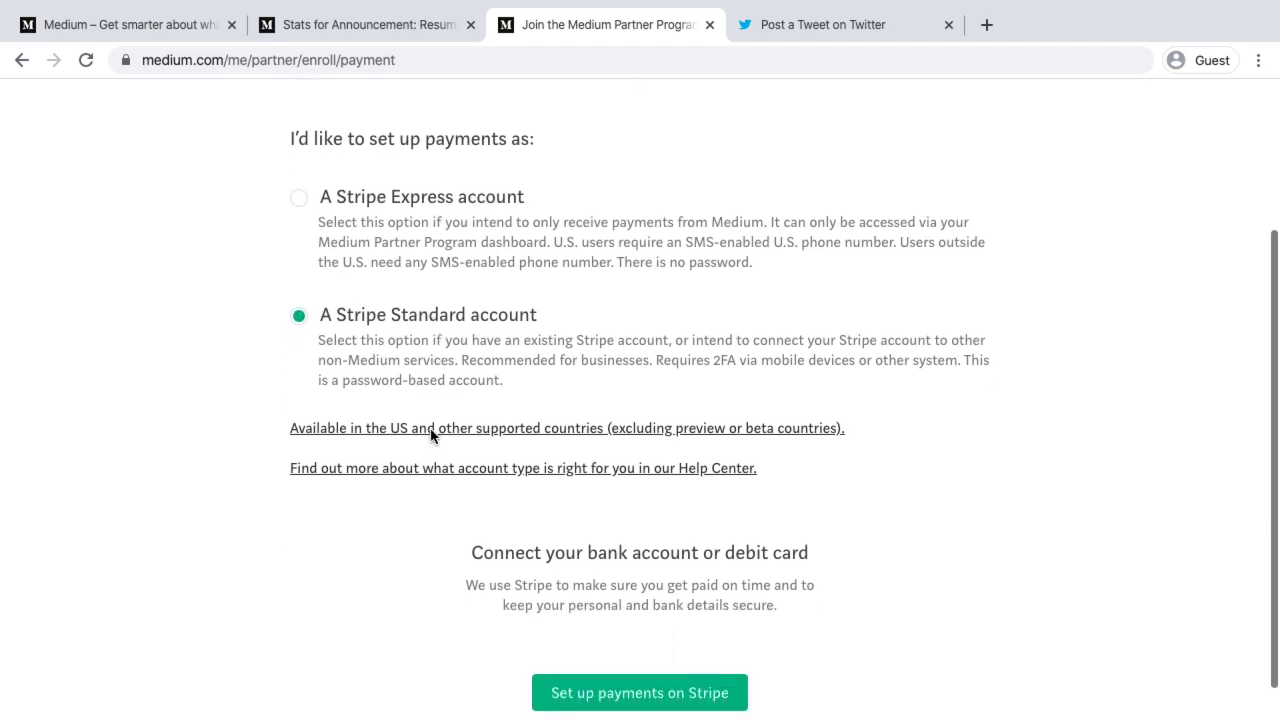
pyautogui.click(557, 430)
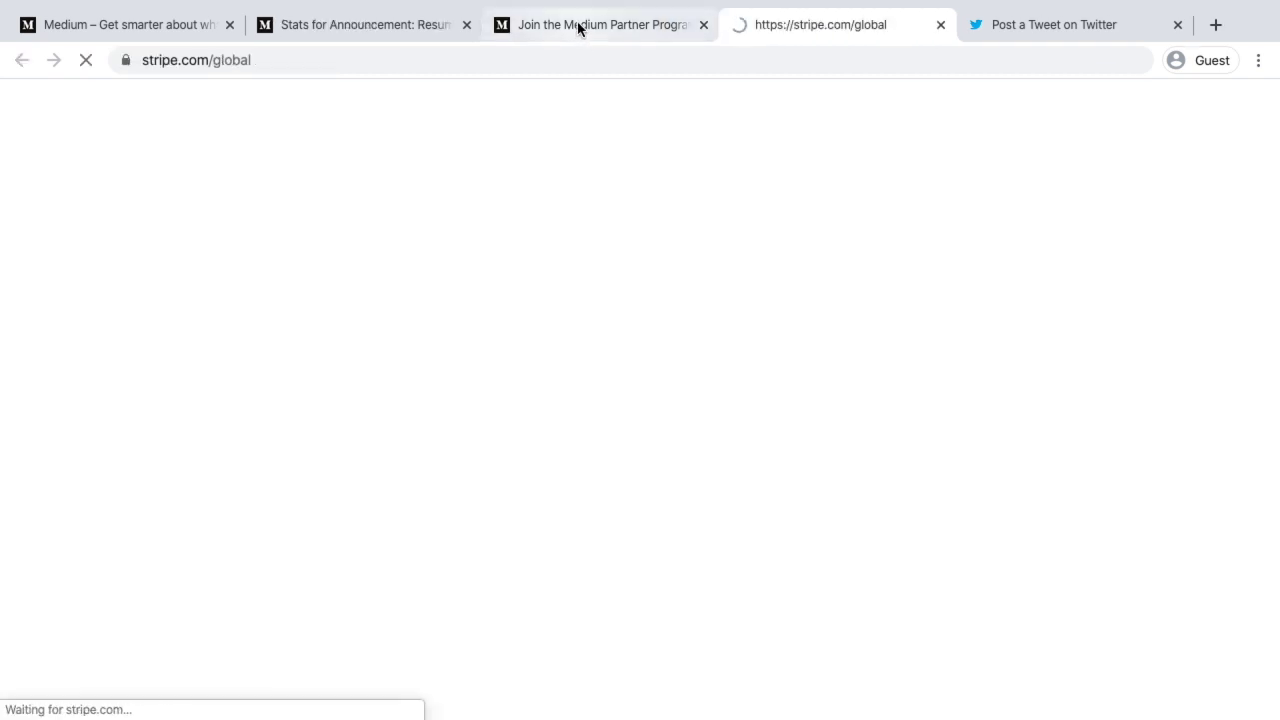
# Review Stripe's supported countries list, with India in preview, then return to Medium's payment page
pyautogui.click(580, 26)
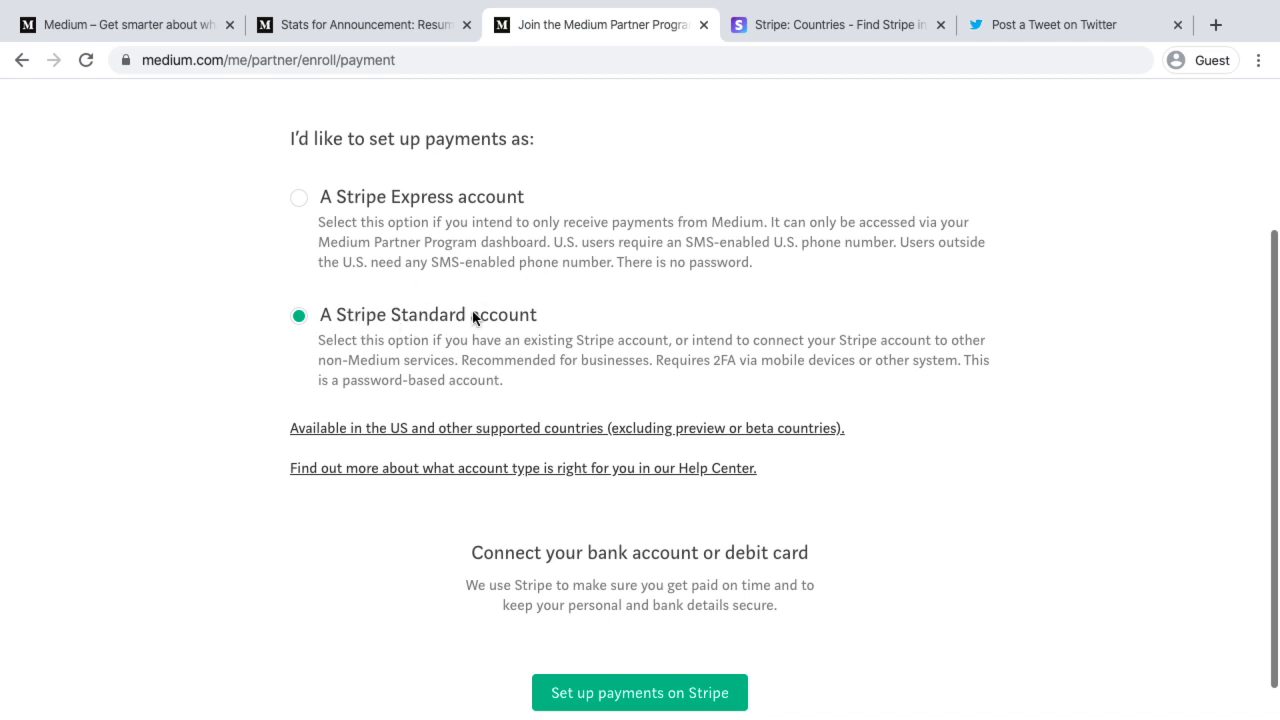
pyautogui.click(832, 27)
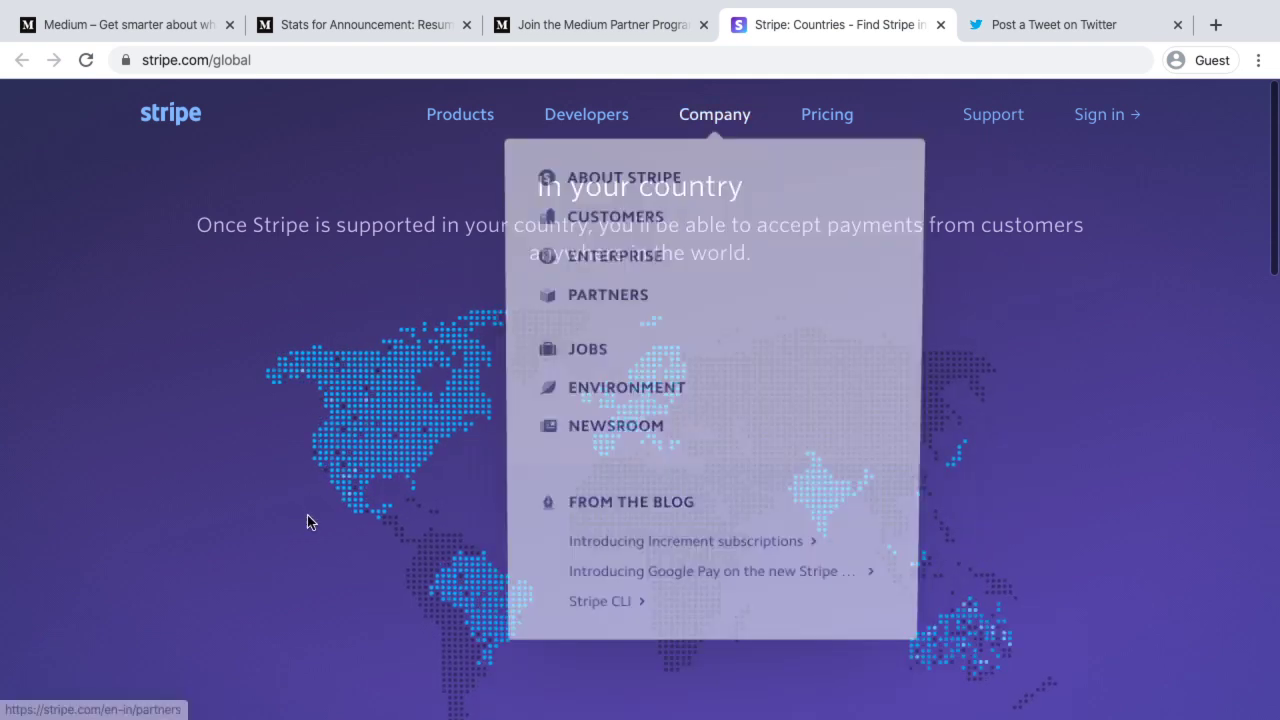
pyautogui.scroll(-5, 770, 420)
pyautogui.scroll(3, 770, 420)
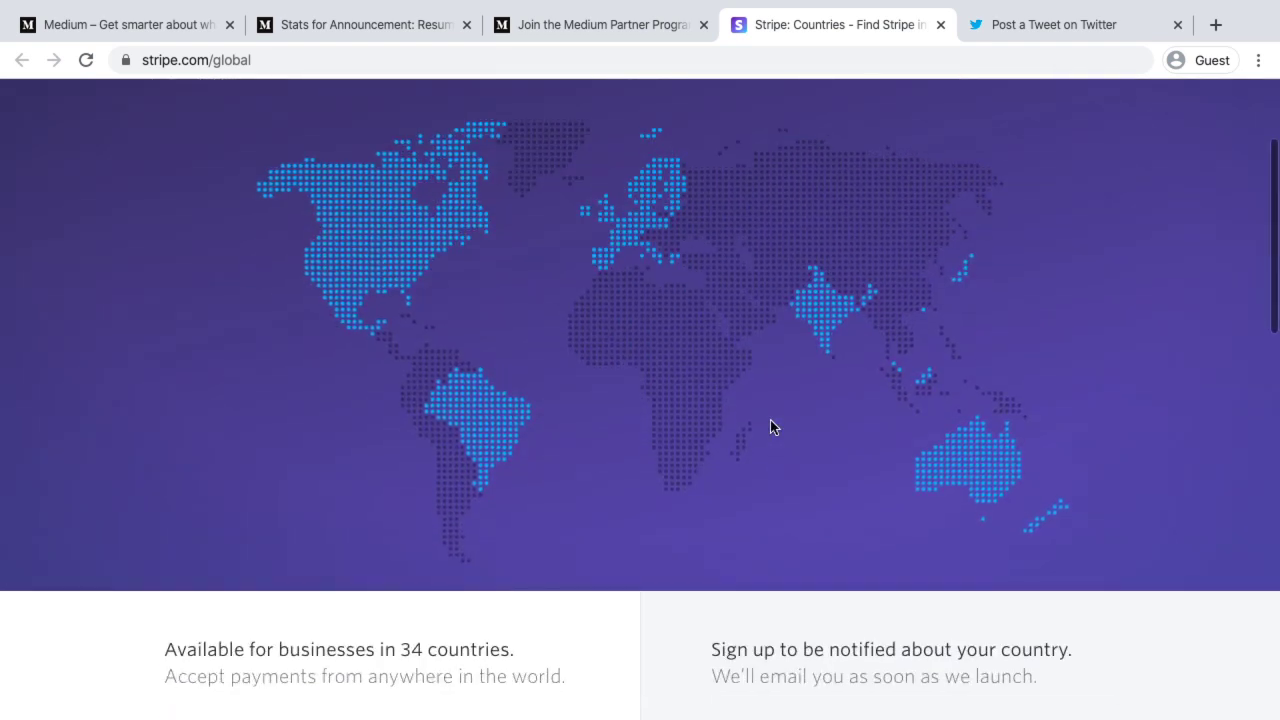
pyautogui.scroll(-4, 753, 494)
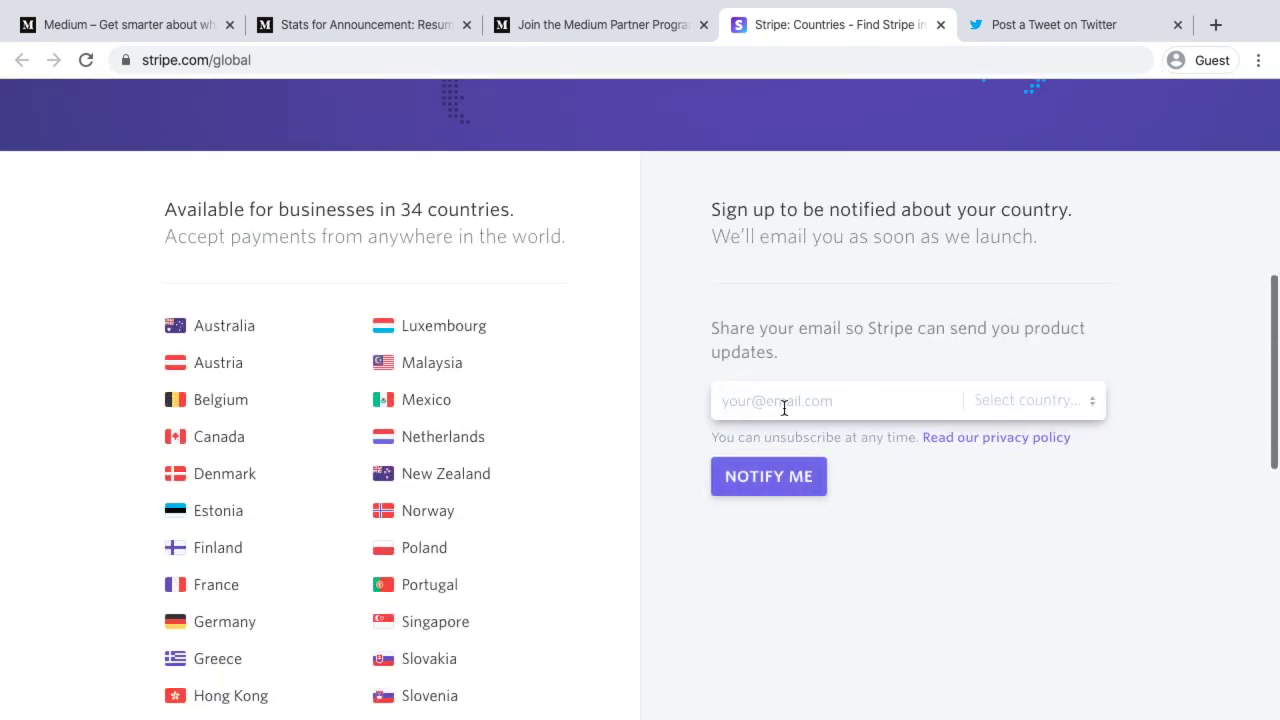
pyautogui.scroll(-4, 500, 551)
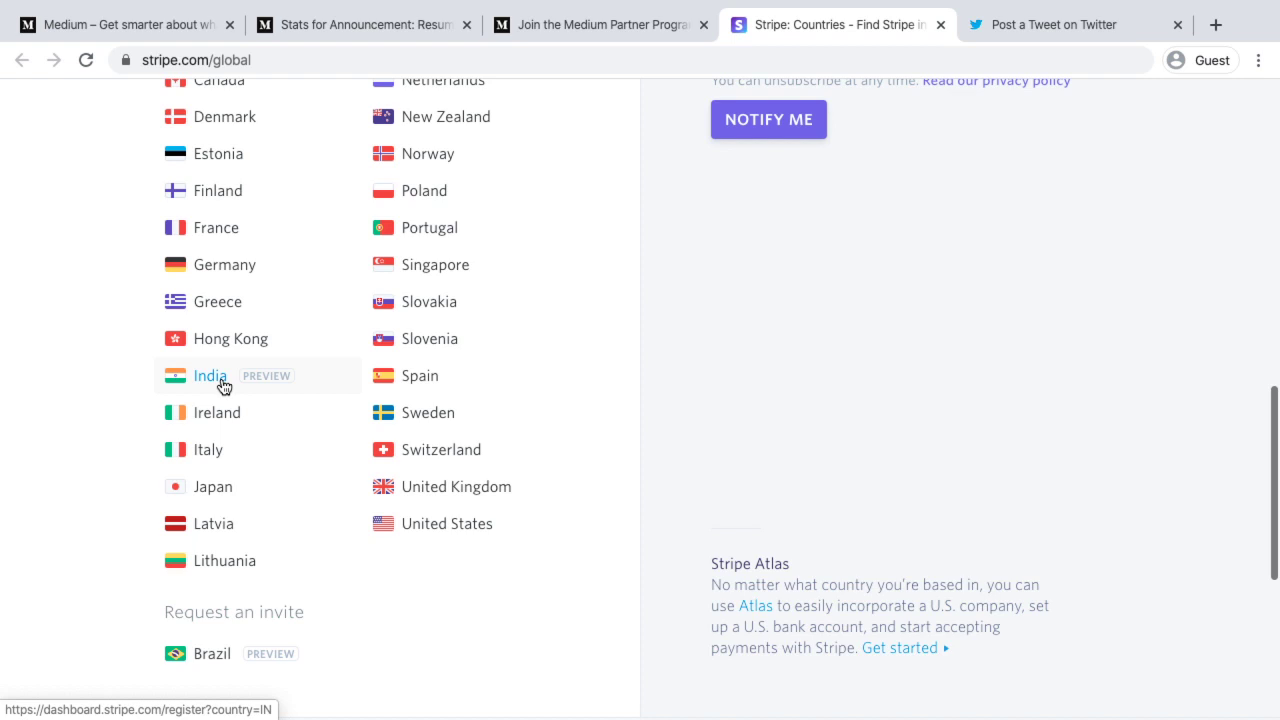
pyautogui.click(558, 32)
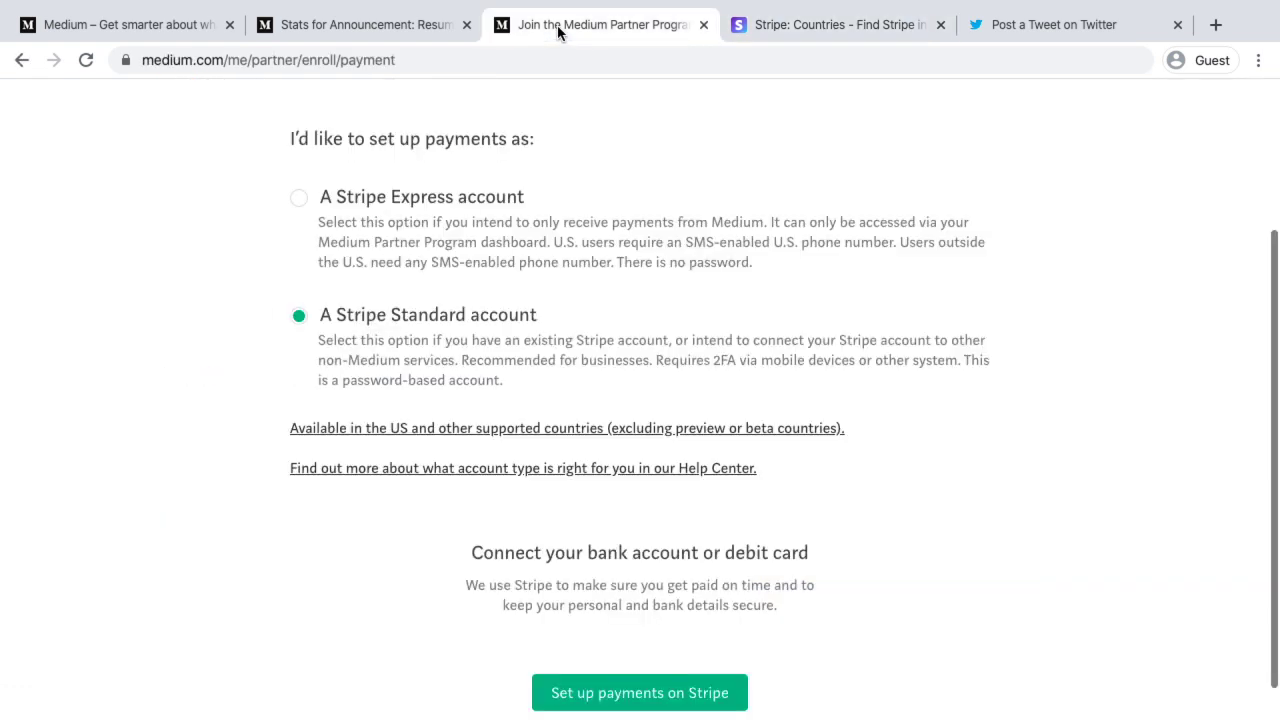
# Proceed to Stripe payment setup, opening the 'Connect with Medium' activation form with Country India
pyautogui.scroll(-1, 742, 480)
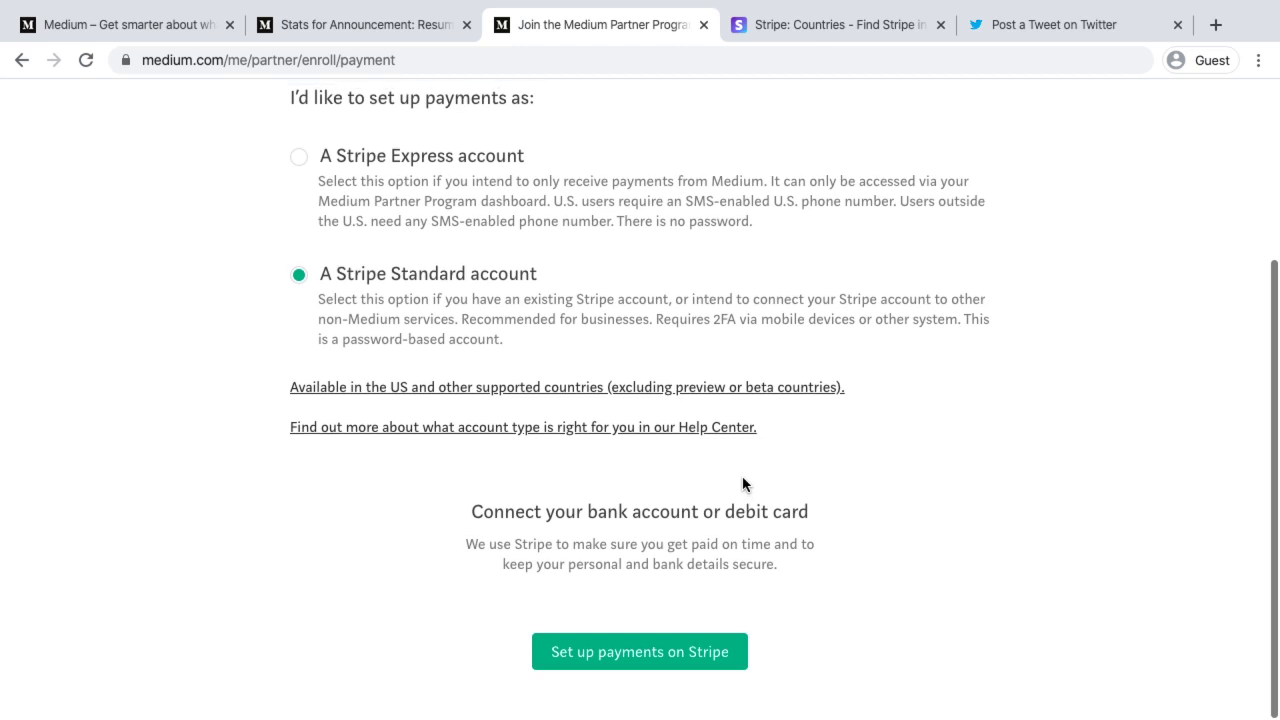
pyautogui.click(628, 666)
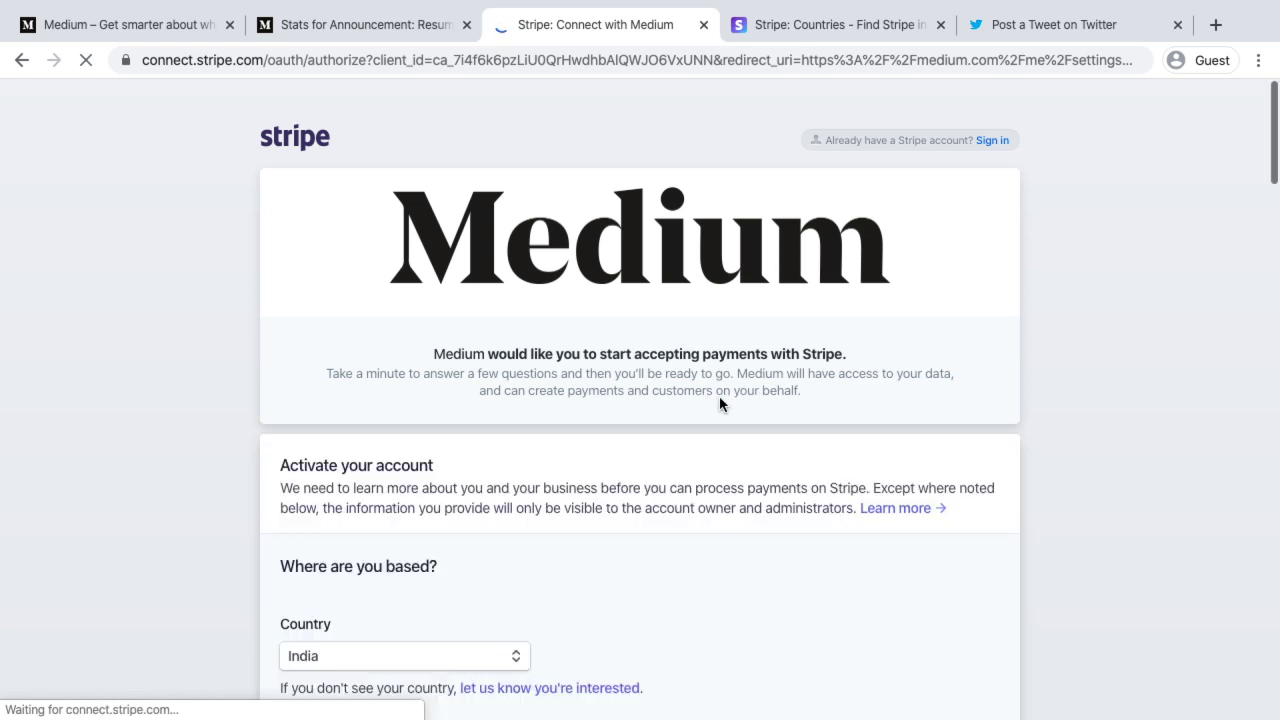
pyautogui.scroll(-2, 719, 398)
pyautogui.scroll(-3, 719, 404)
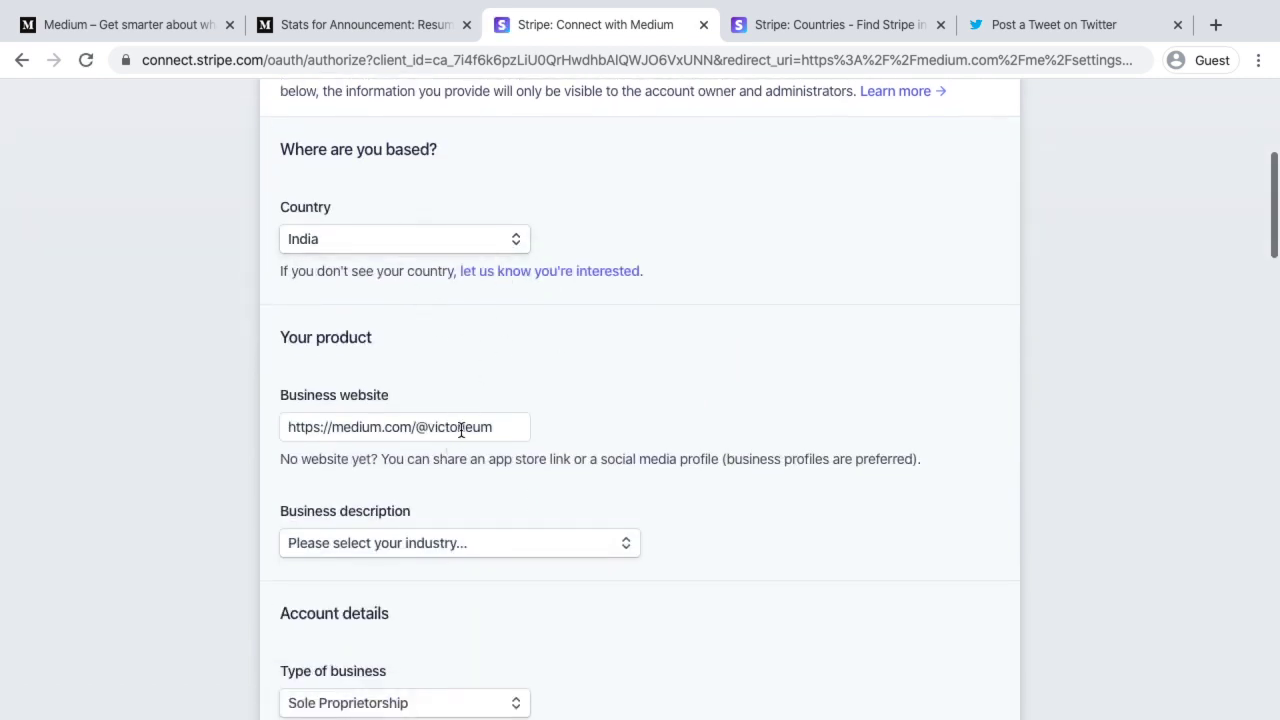
pyautogui.scroll(-3, 460, 428)
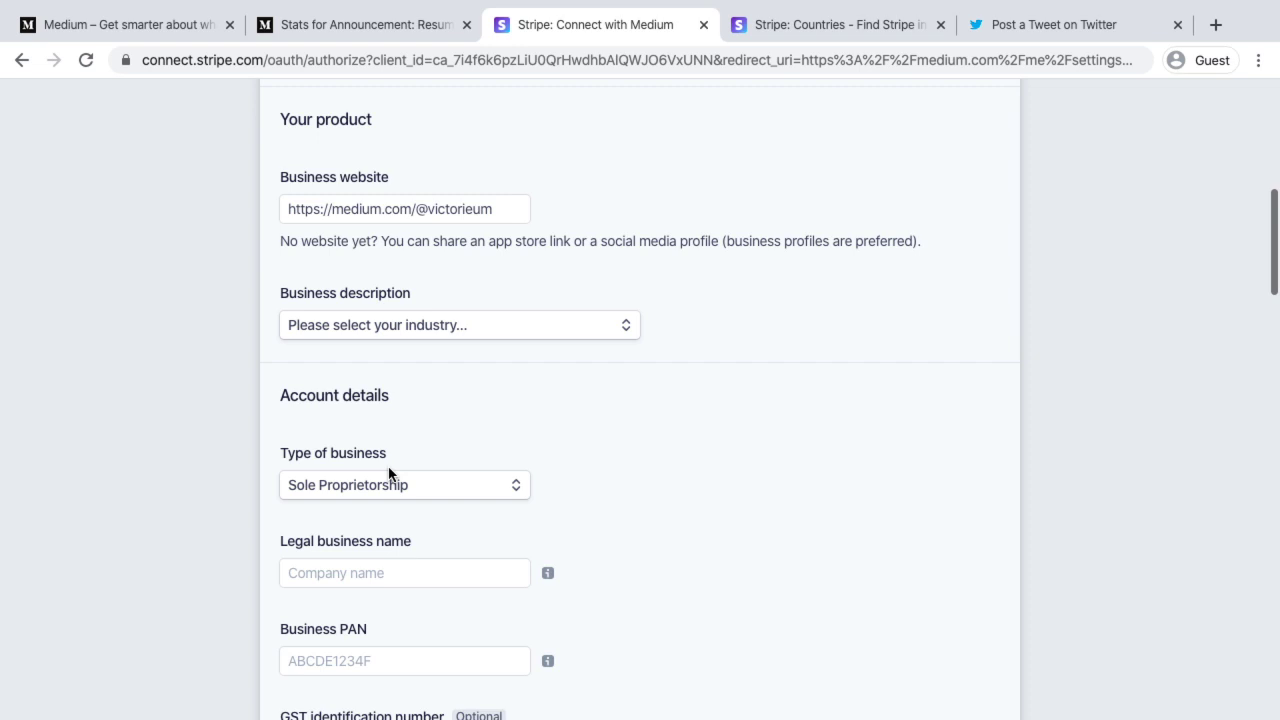
pyautogui.scroll(-5, 394, 474)
pyautogui.scroll(-6, 389, 474)
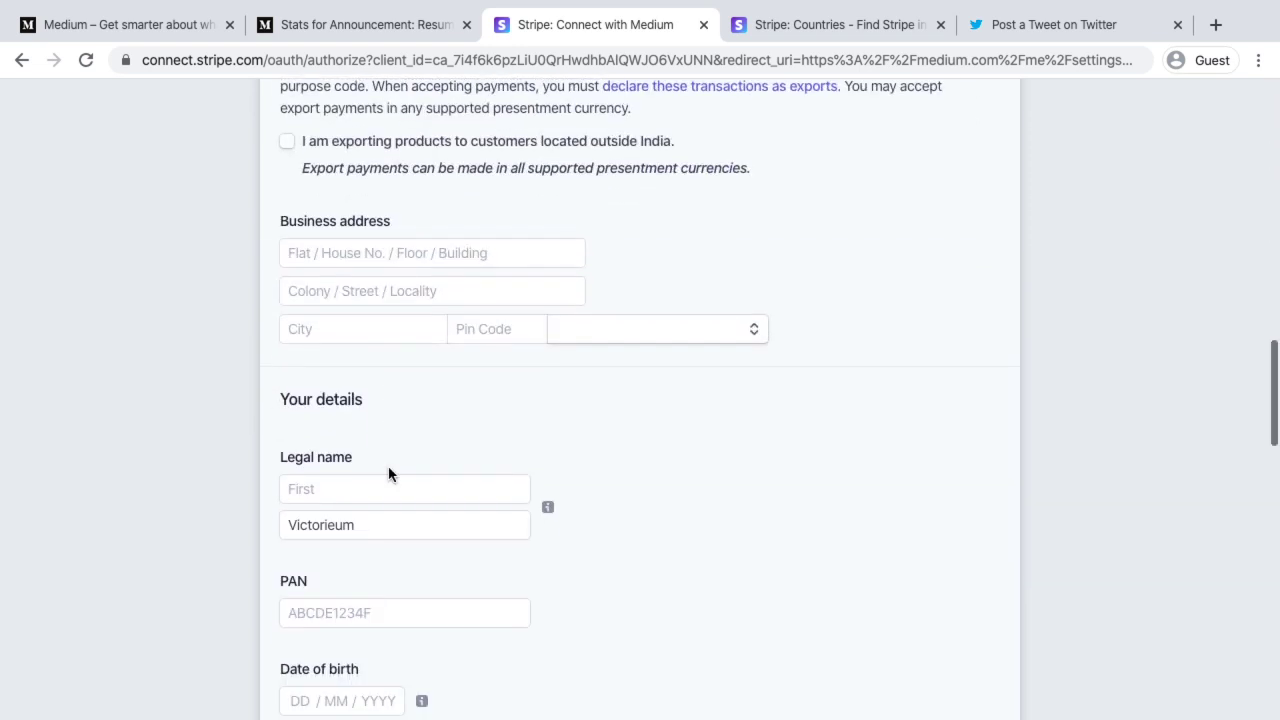
pyautogui.scroll(-5, 389, 474)
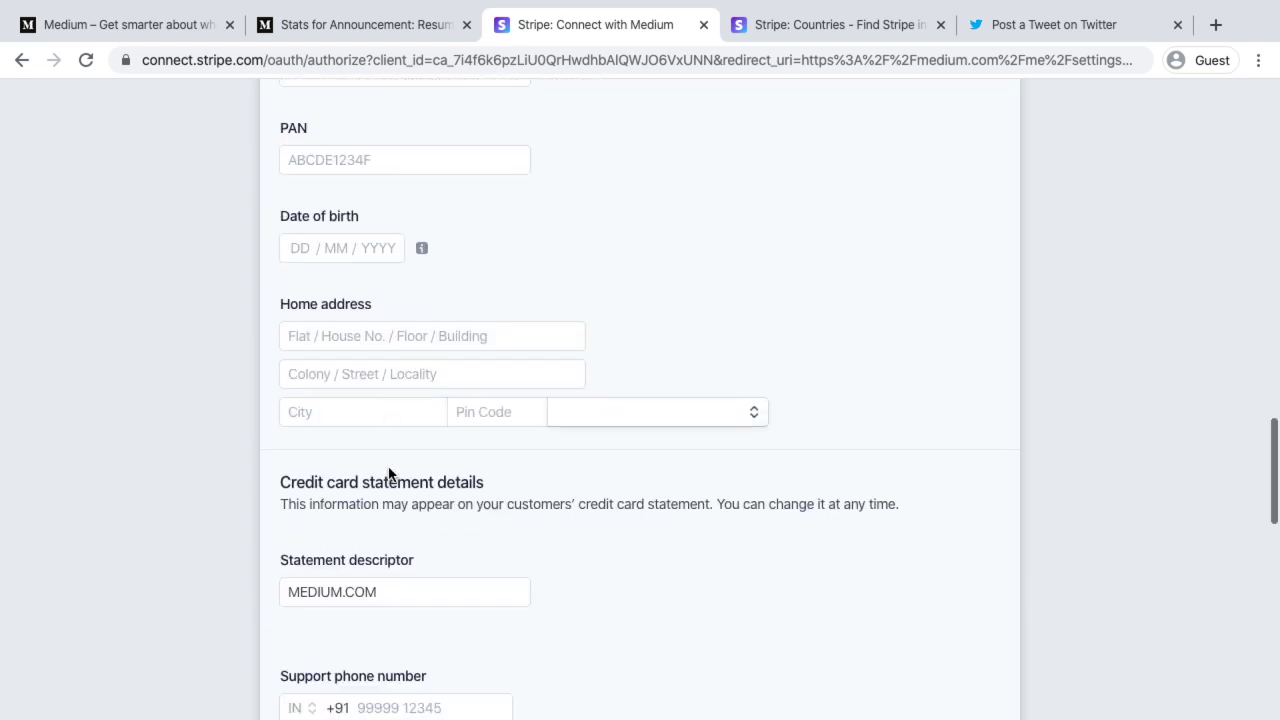
pyautogui.scroll(-5, 389, 474)
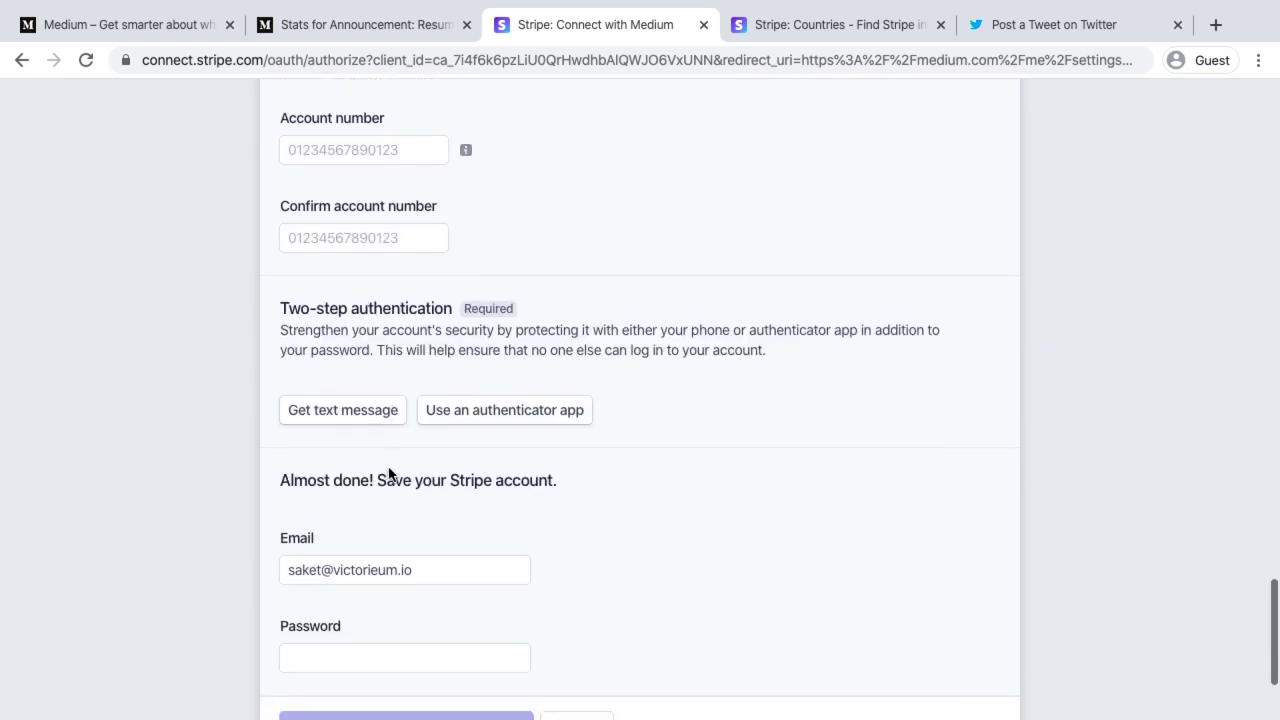
pyautogui.scroll(-3, 389, 394)
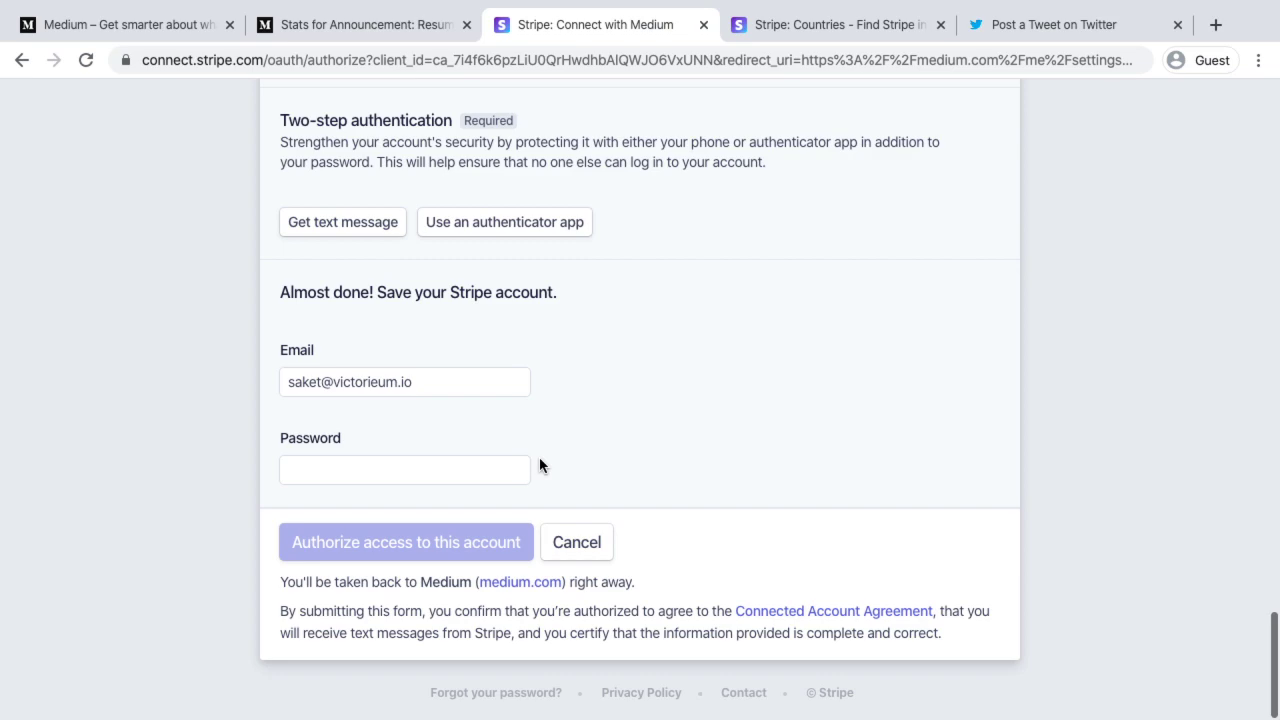
pyautogui.scroll(20, 540, 465)
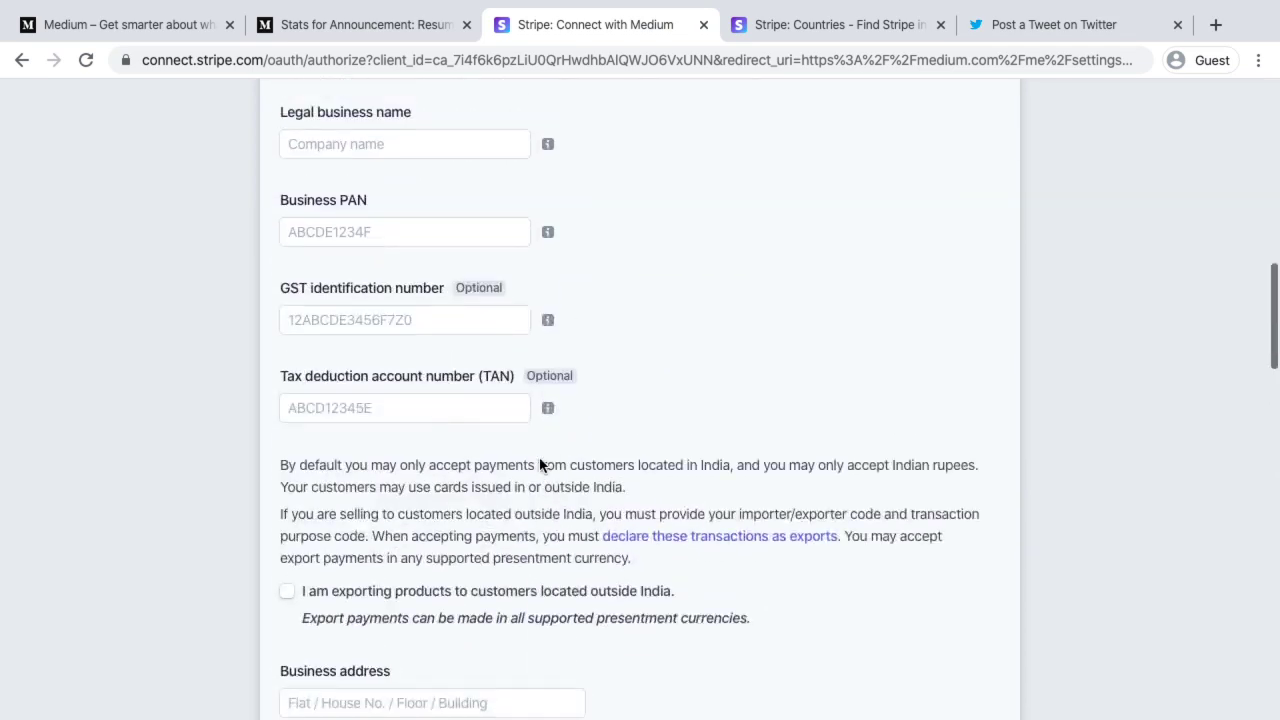